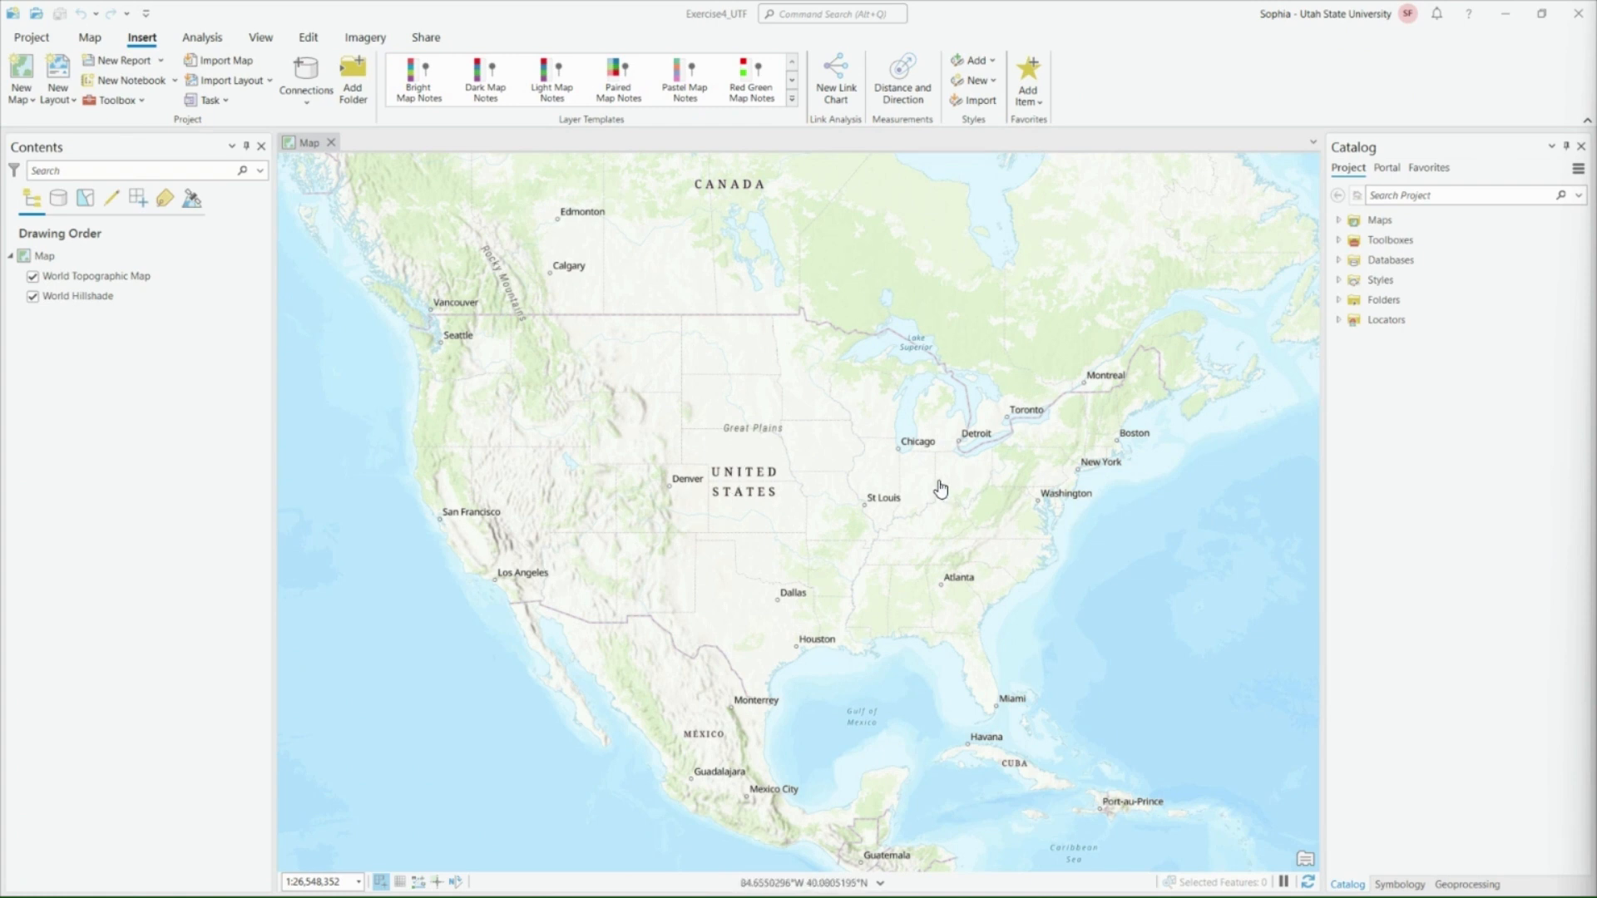
- Open the NS_Data CSV file from the nested Display_XY_Data_data folders of UTF Exercise4 in Excel and maximize its window
{"action": "mouse_move", "coordinate": [749, 895]}
{"action": "left_click", "coordinate": [587, 878]}
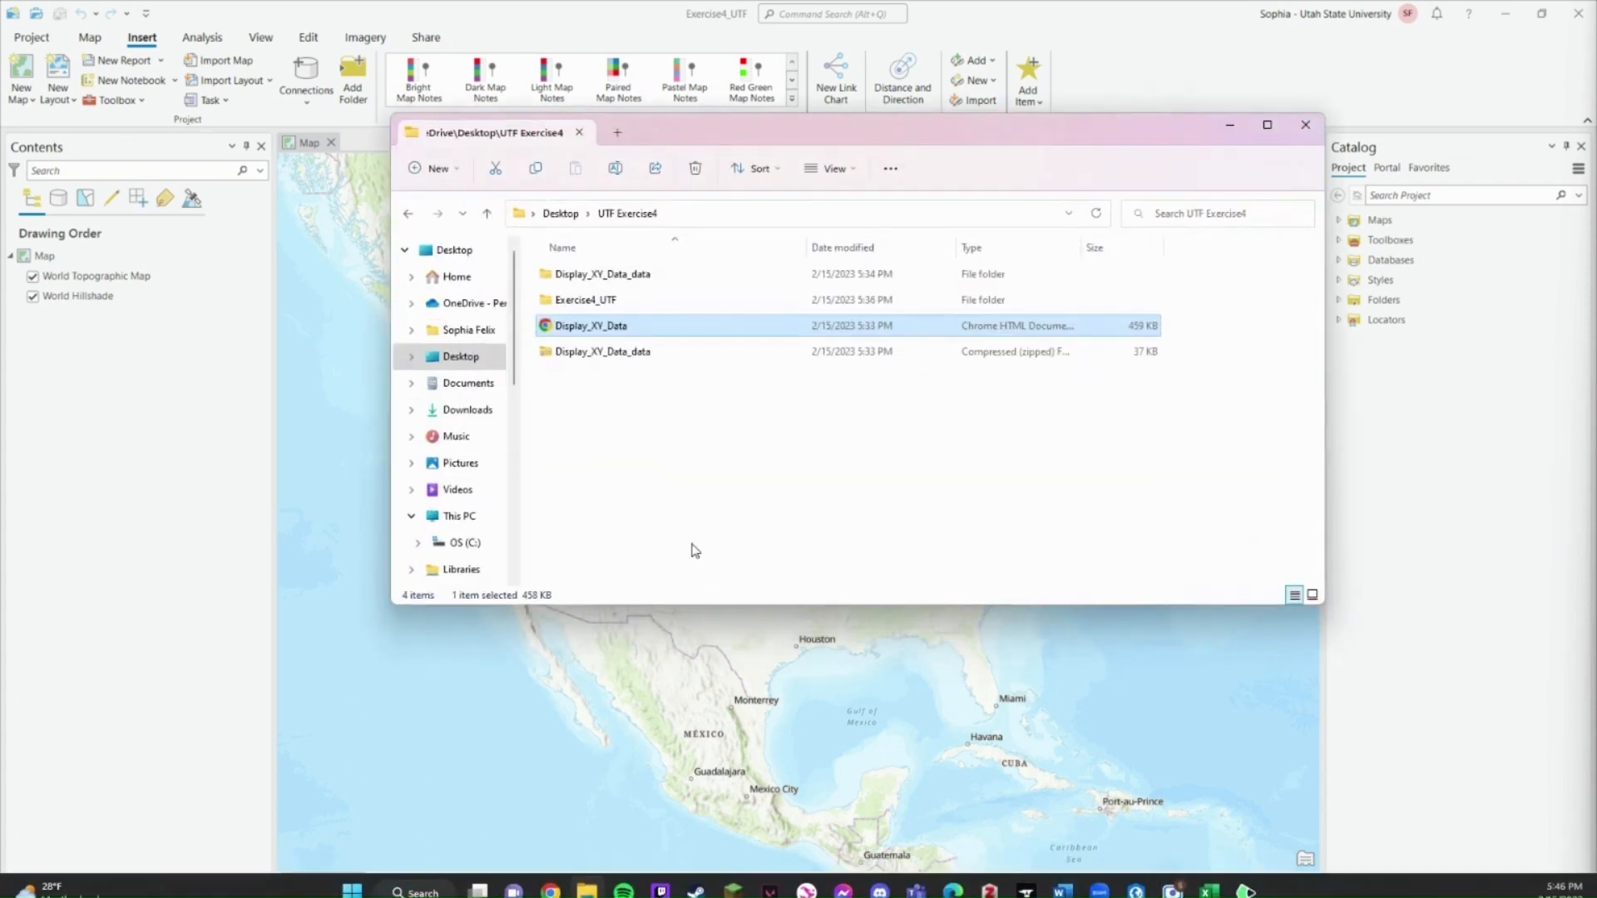
{"action": "double_click", "coordinate": [652, 278]}
{"action": "double_click", "coordinate": [703, 279]}
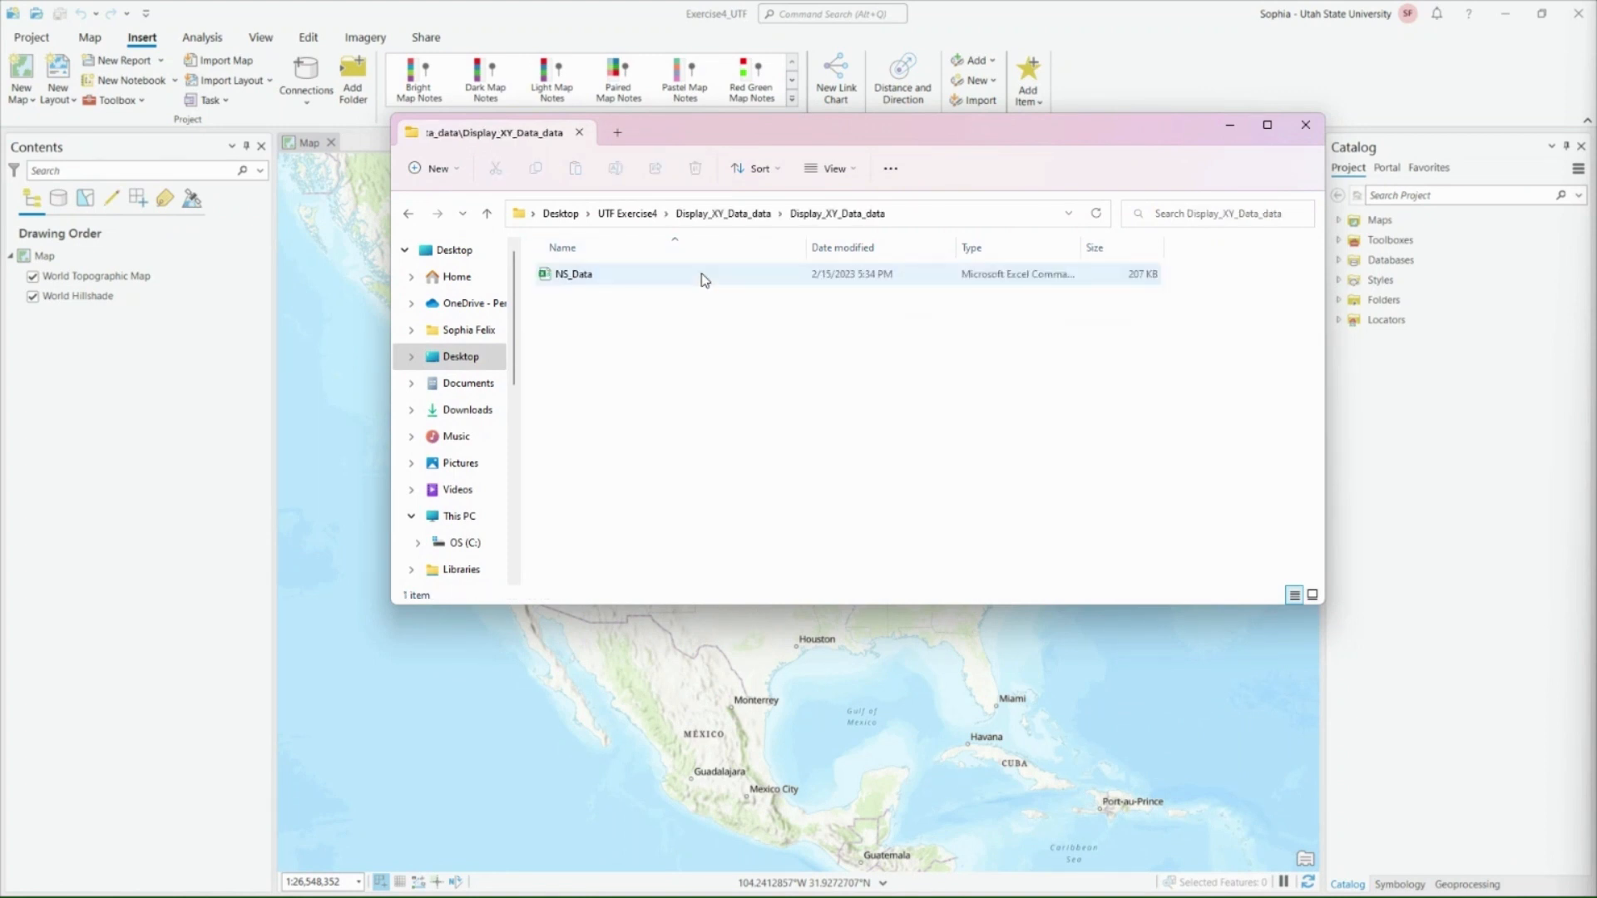
{"action": "left_click", "coordinate": [656, 277]}
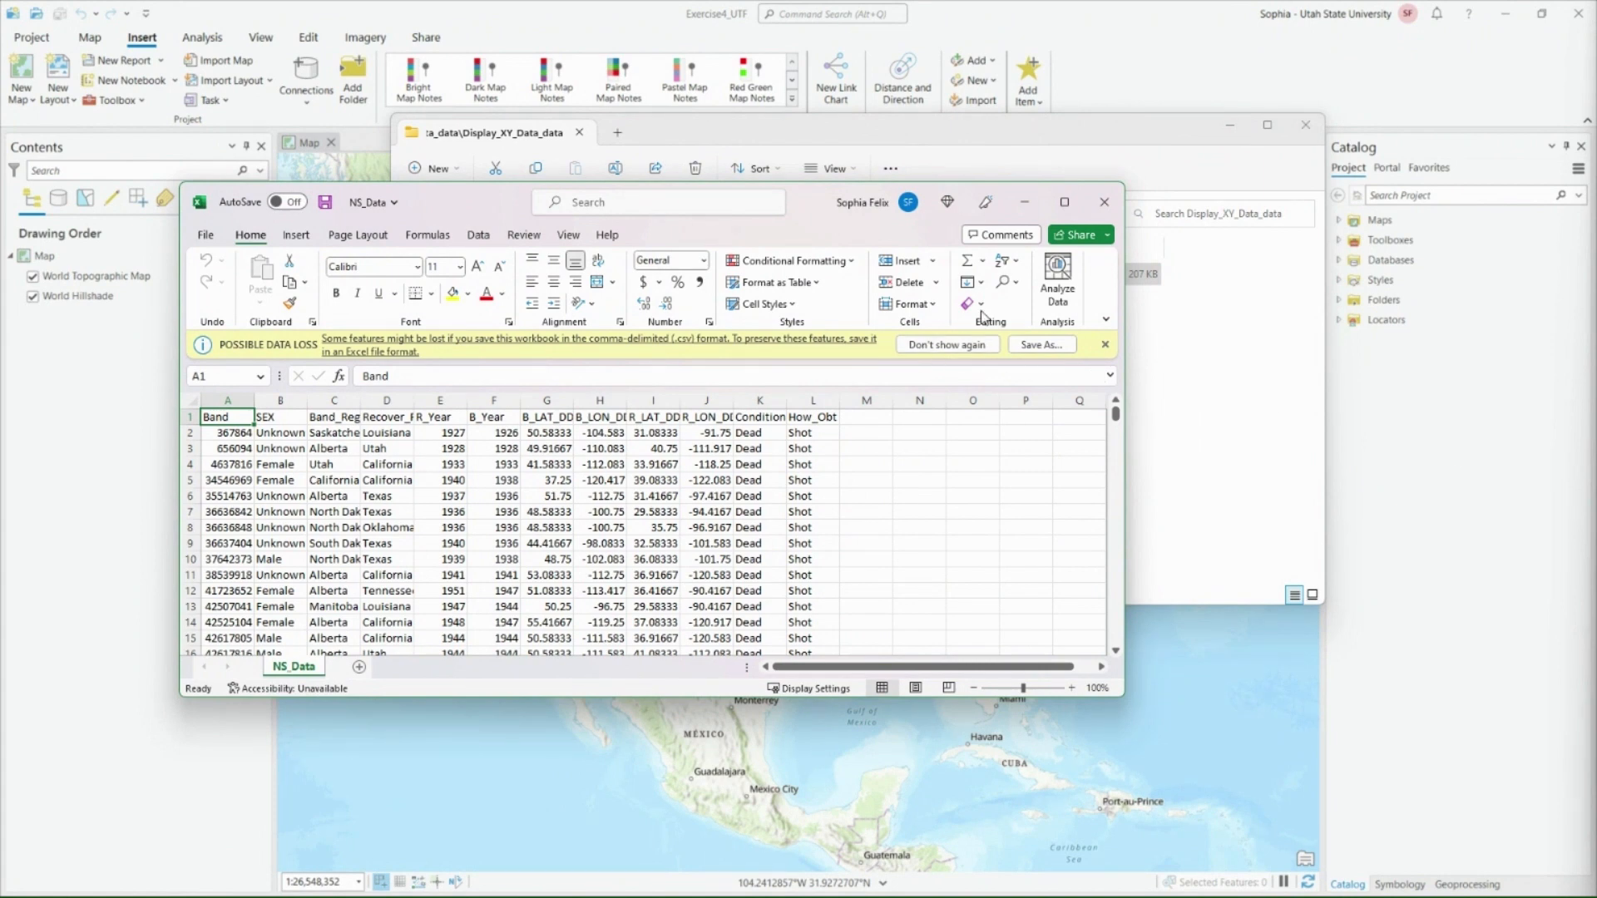
{"action": "left_click", "coordinate": [1063, 202]}
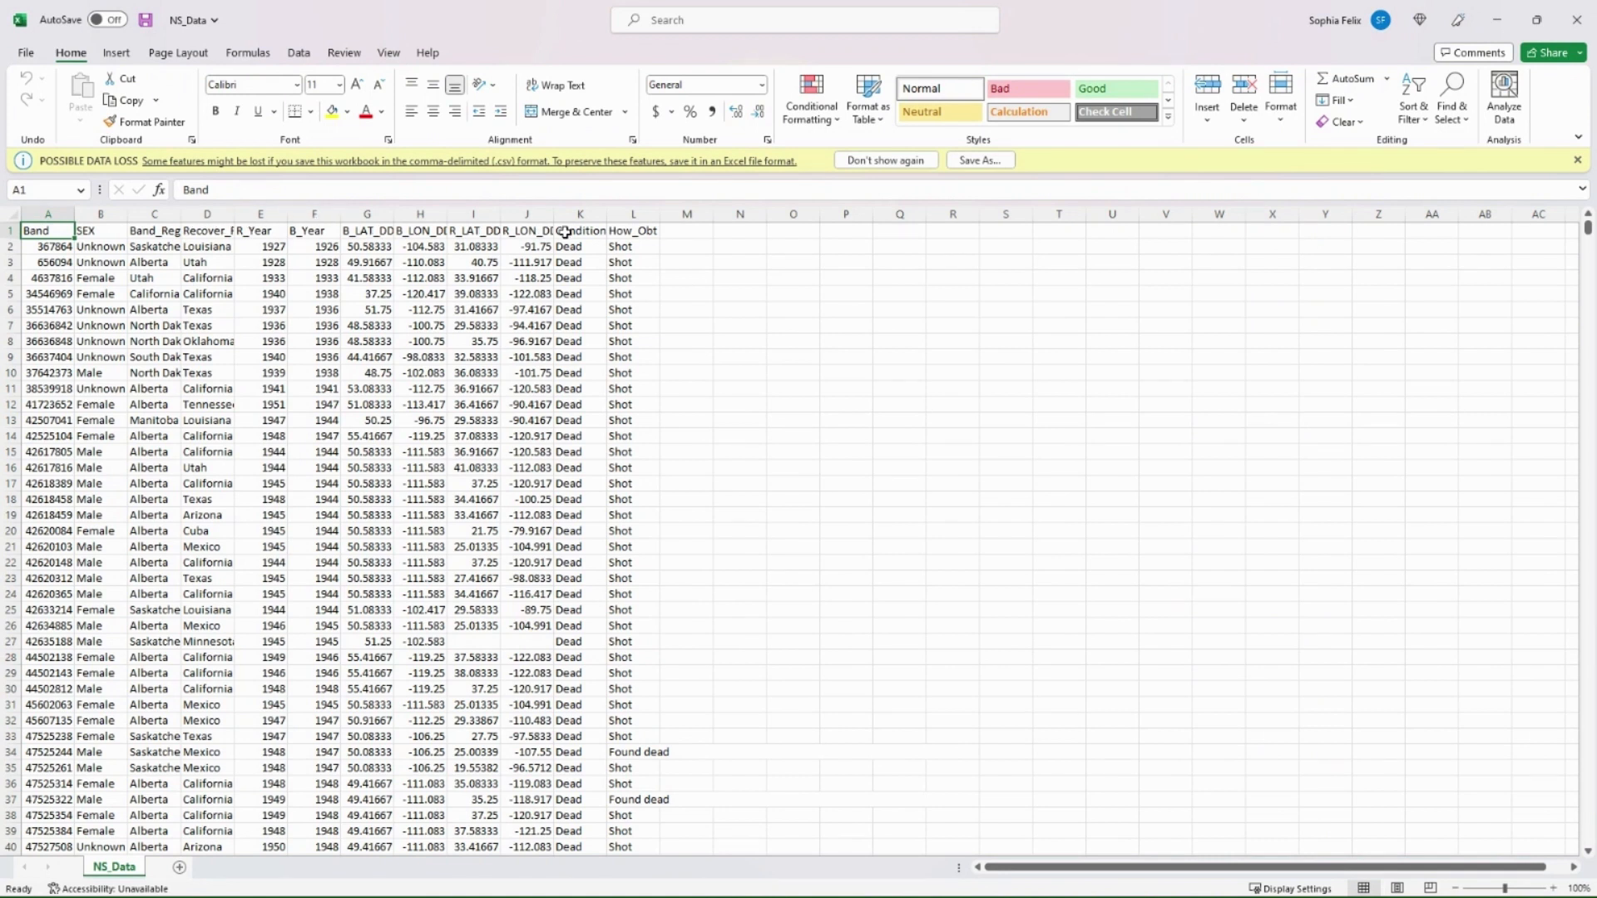
- Examine the header row of NS_Data field by field, including the region, year, latitude/longitude and Condition columns
{"action": "left_click_drag", "start_coordinate": [647, 233], "coordinate": [40, 232]}
{"action": "left_click", "coordinate": [40, 245]}
{"action": "left_click", "coordinate": [41, 229]}
{"action": "left_click", "coordinate": [166, 235]}
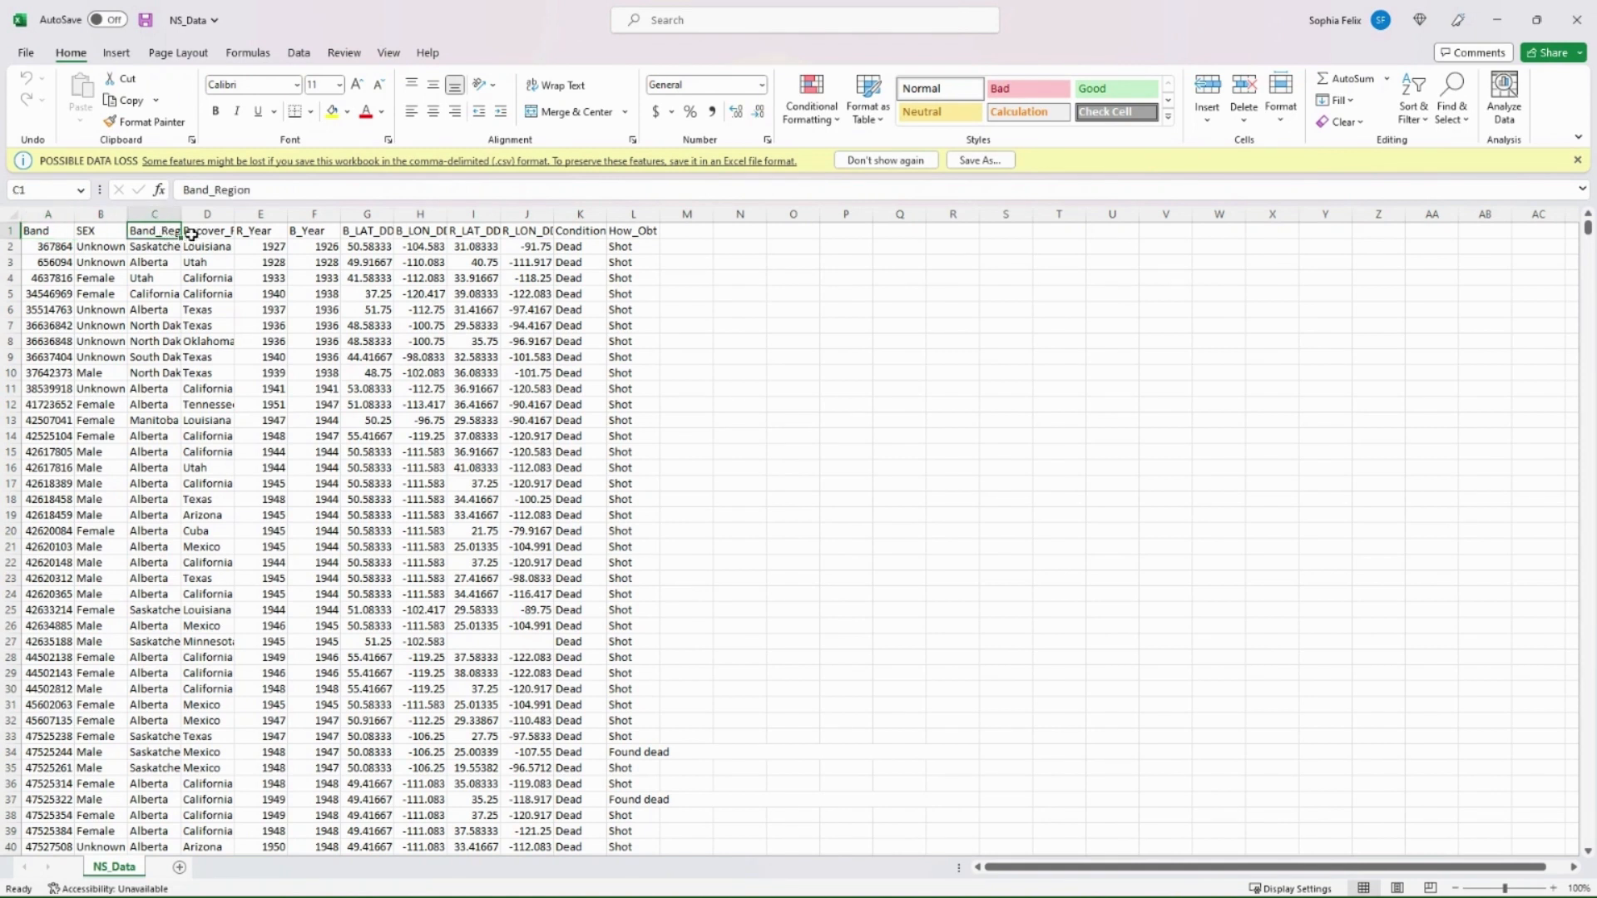
{"action": "left_click", "coordinate": [193, 235]}
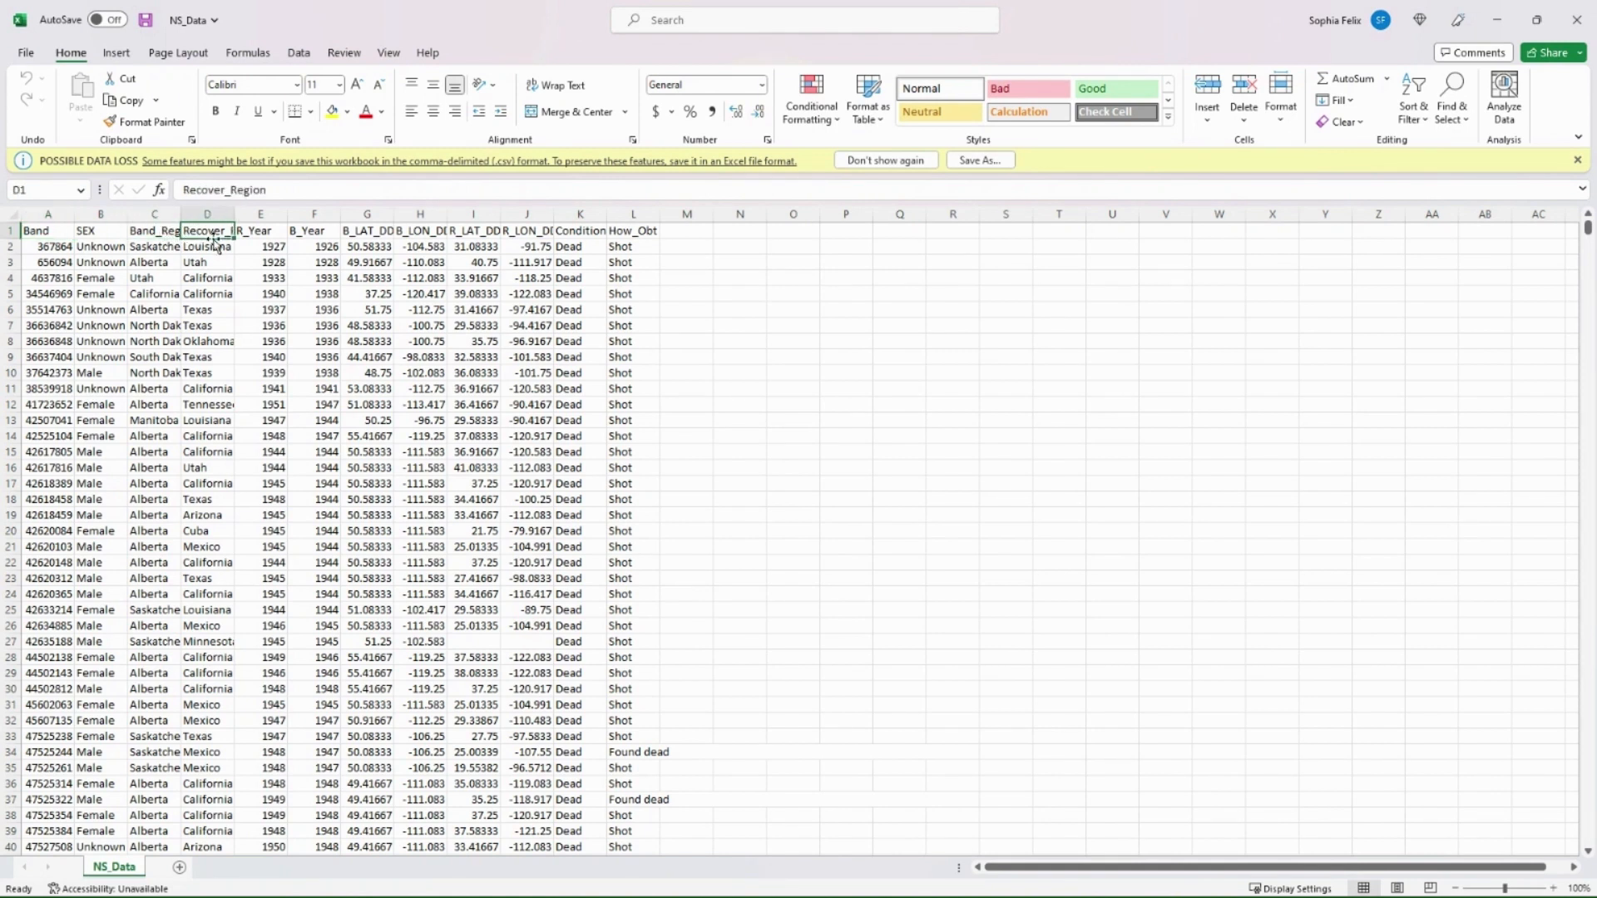
{"action": "left_click", "coordinate": [149, 231]}
{"action": "key", "text": "Right"}
{"action": "key", "text": "Right"}
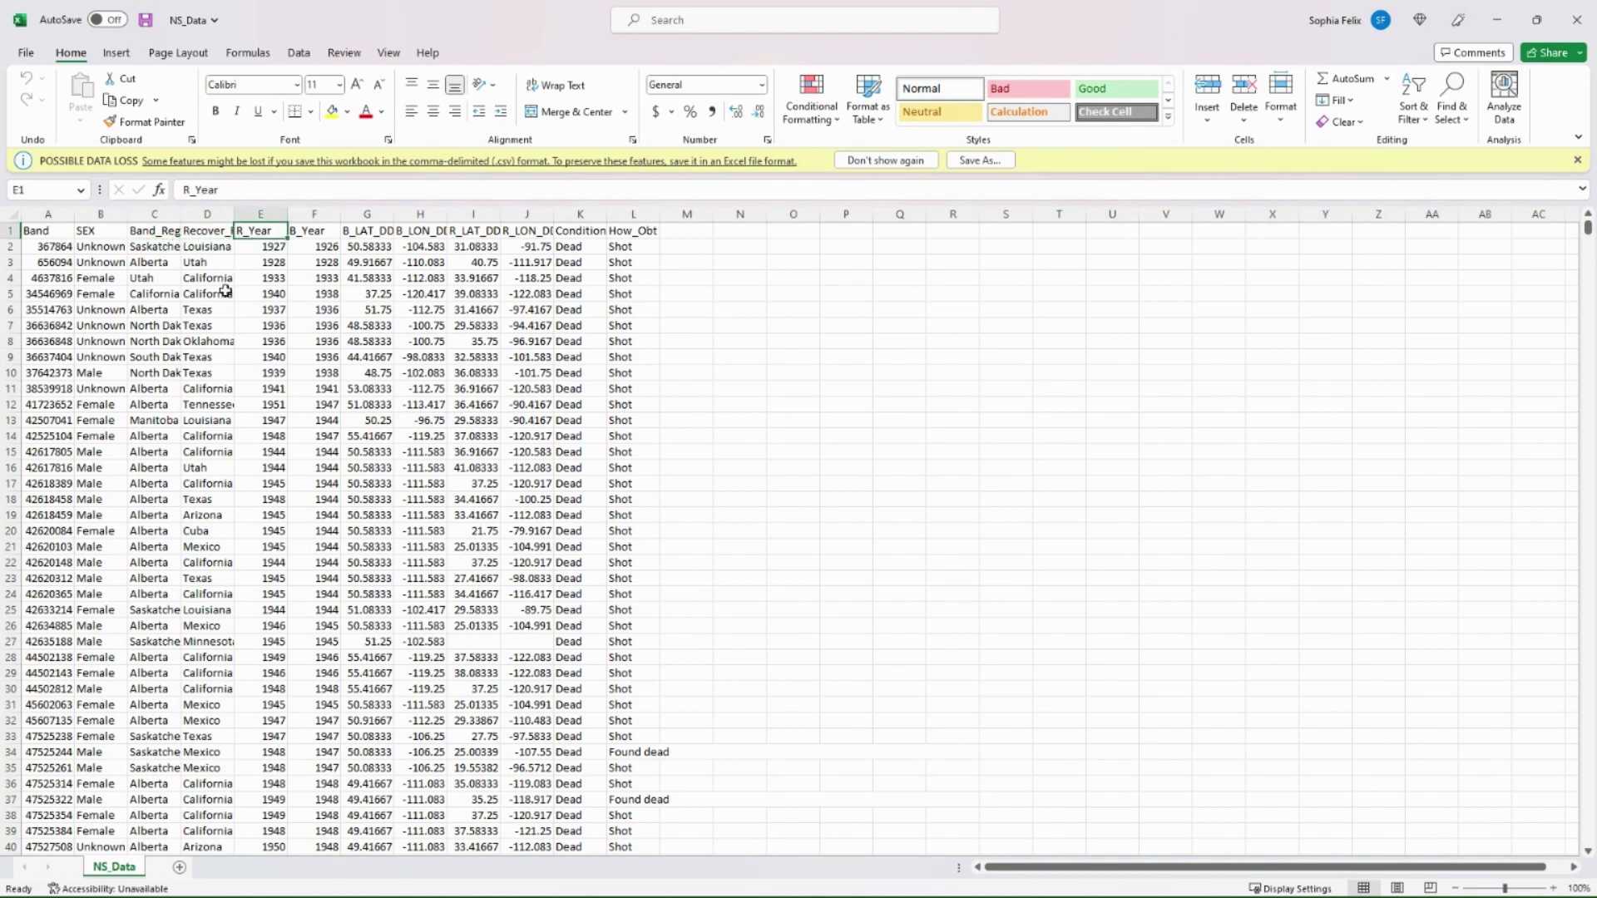
{"action": "key", "text": "Right"}
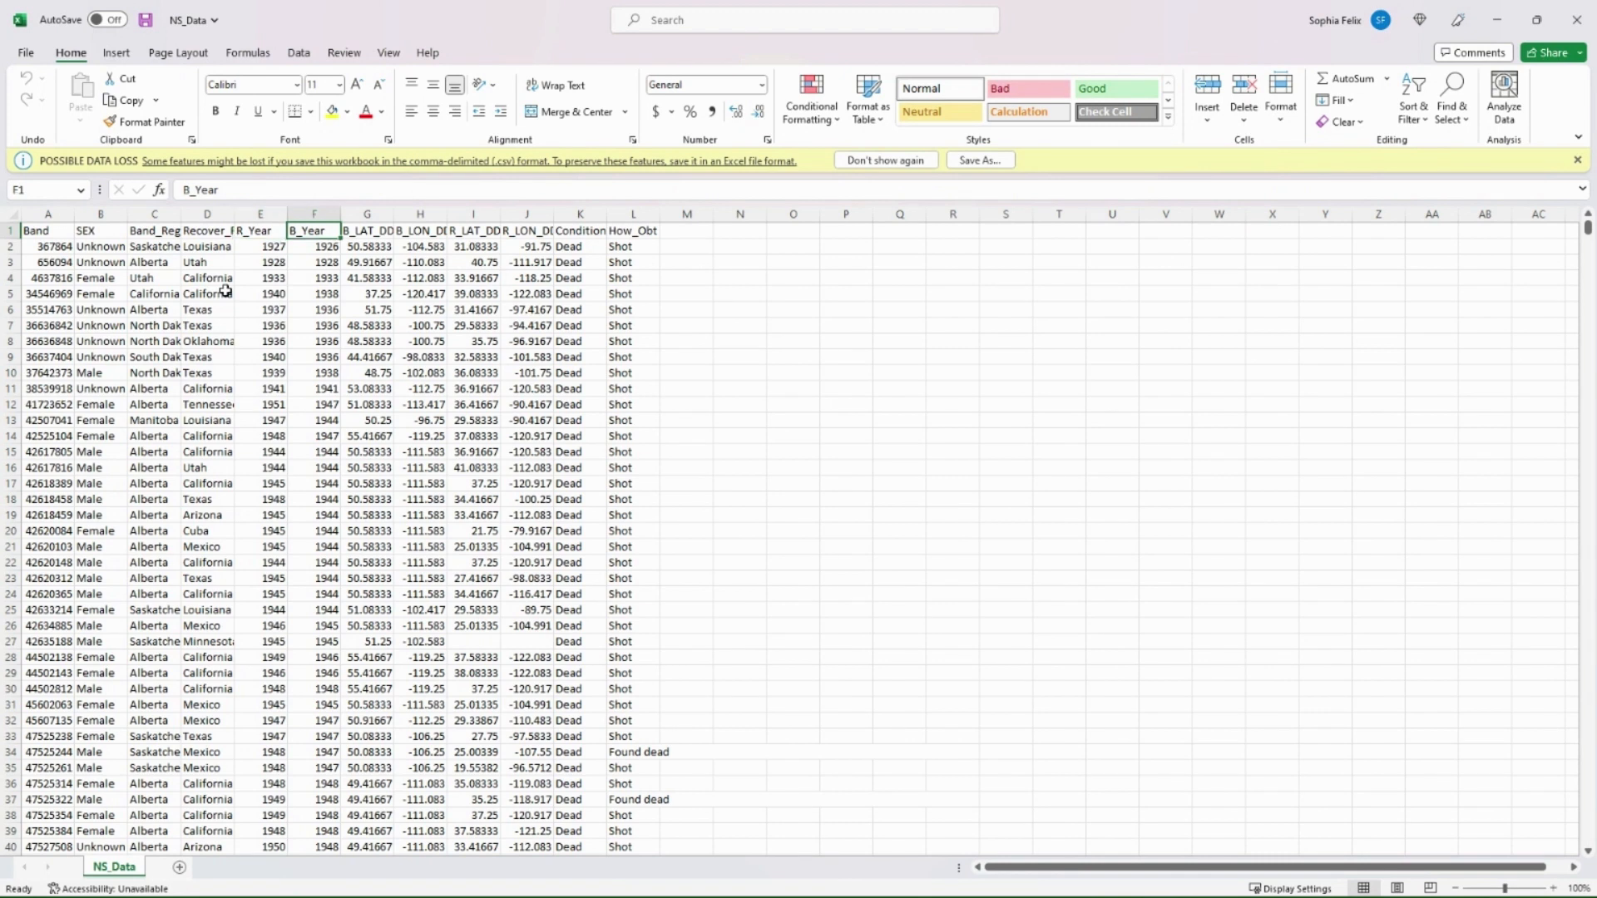
{"action": "key", "text": "Right"}
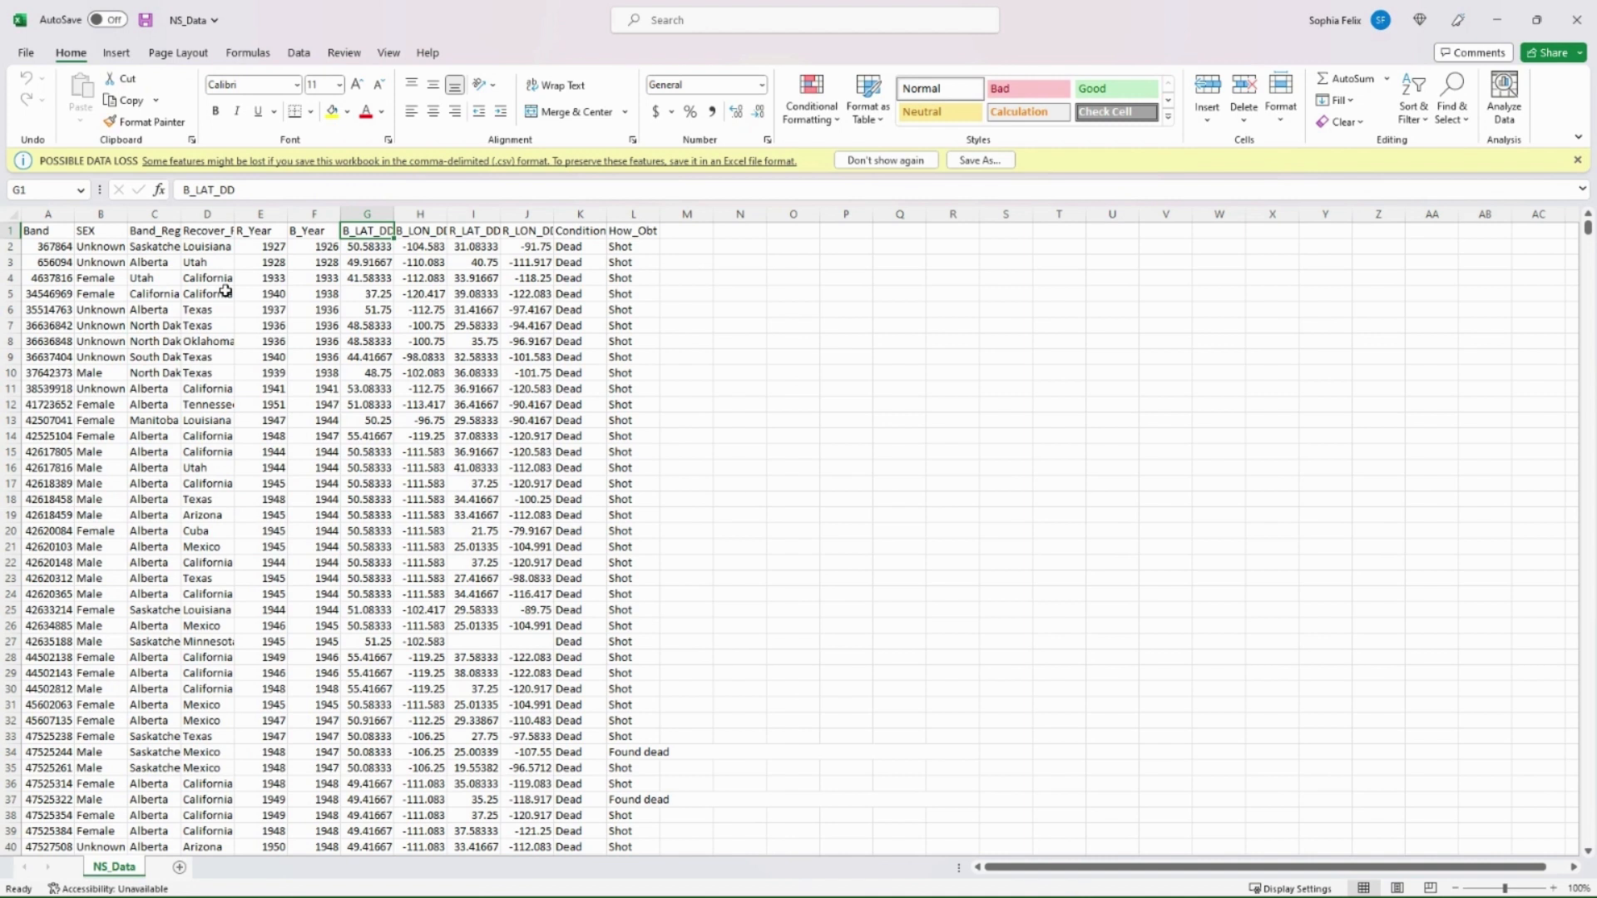
{"action": "key", "text": "Right"}
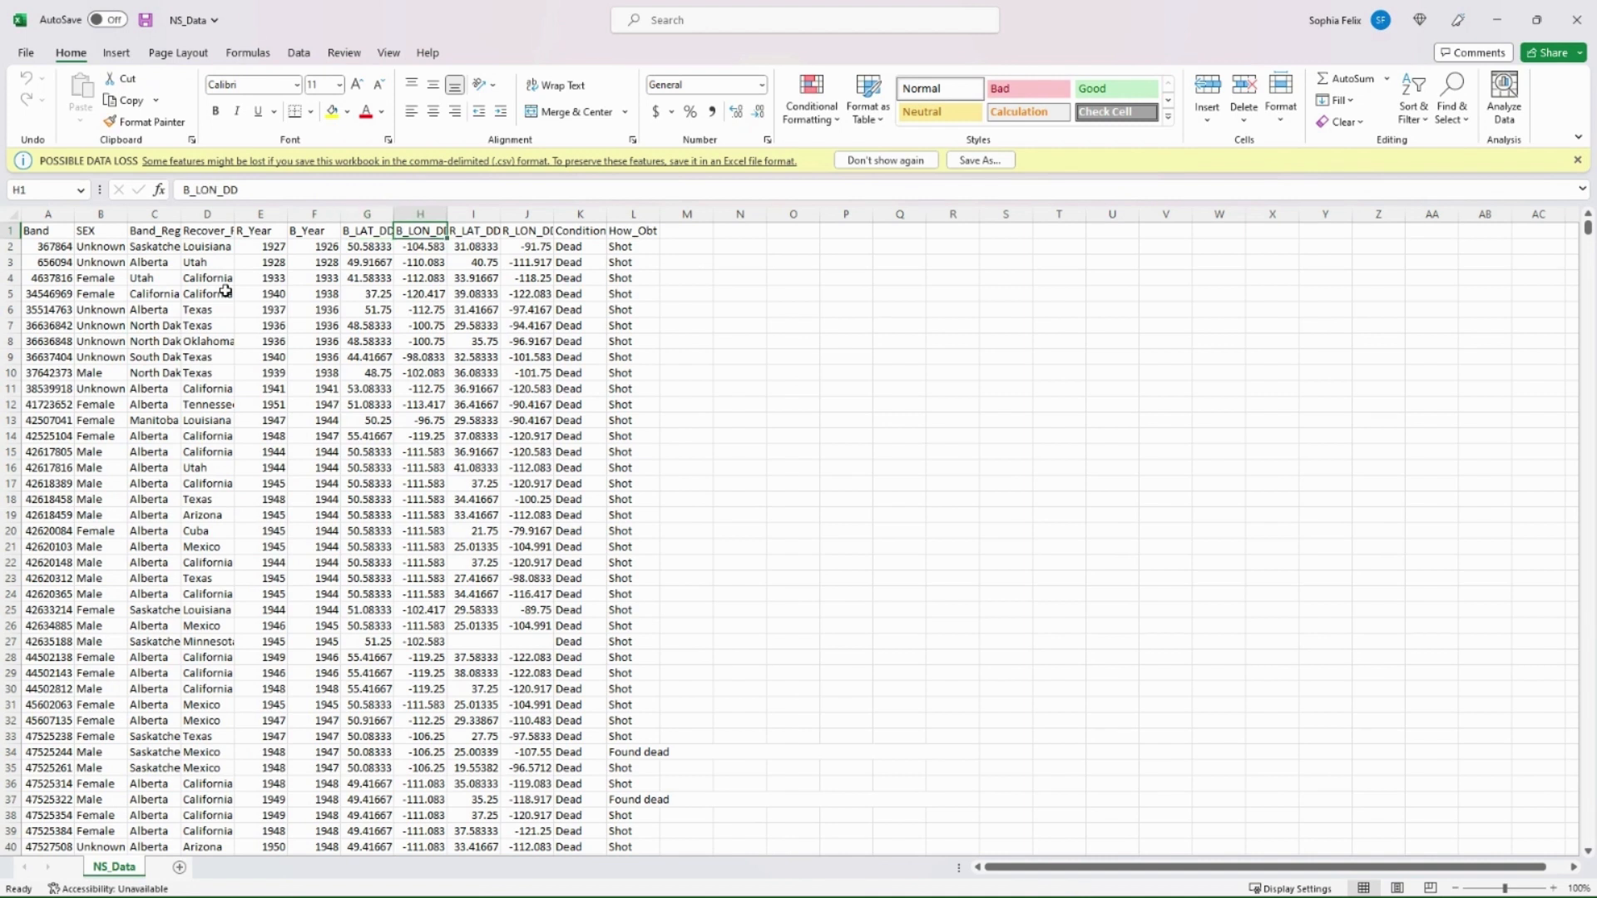
{"action": "key", "text": "Right"}
{"action": "key", "text": "Right"}
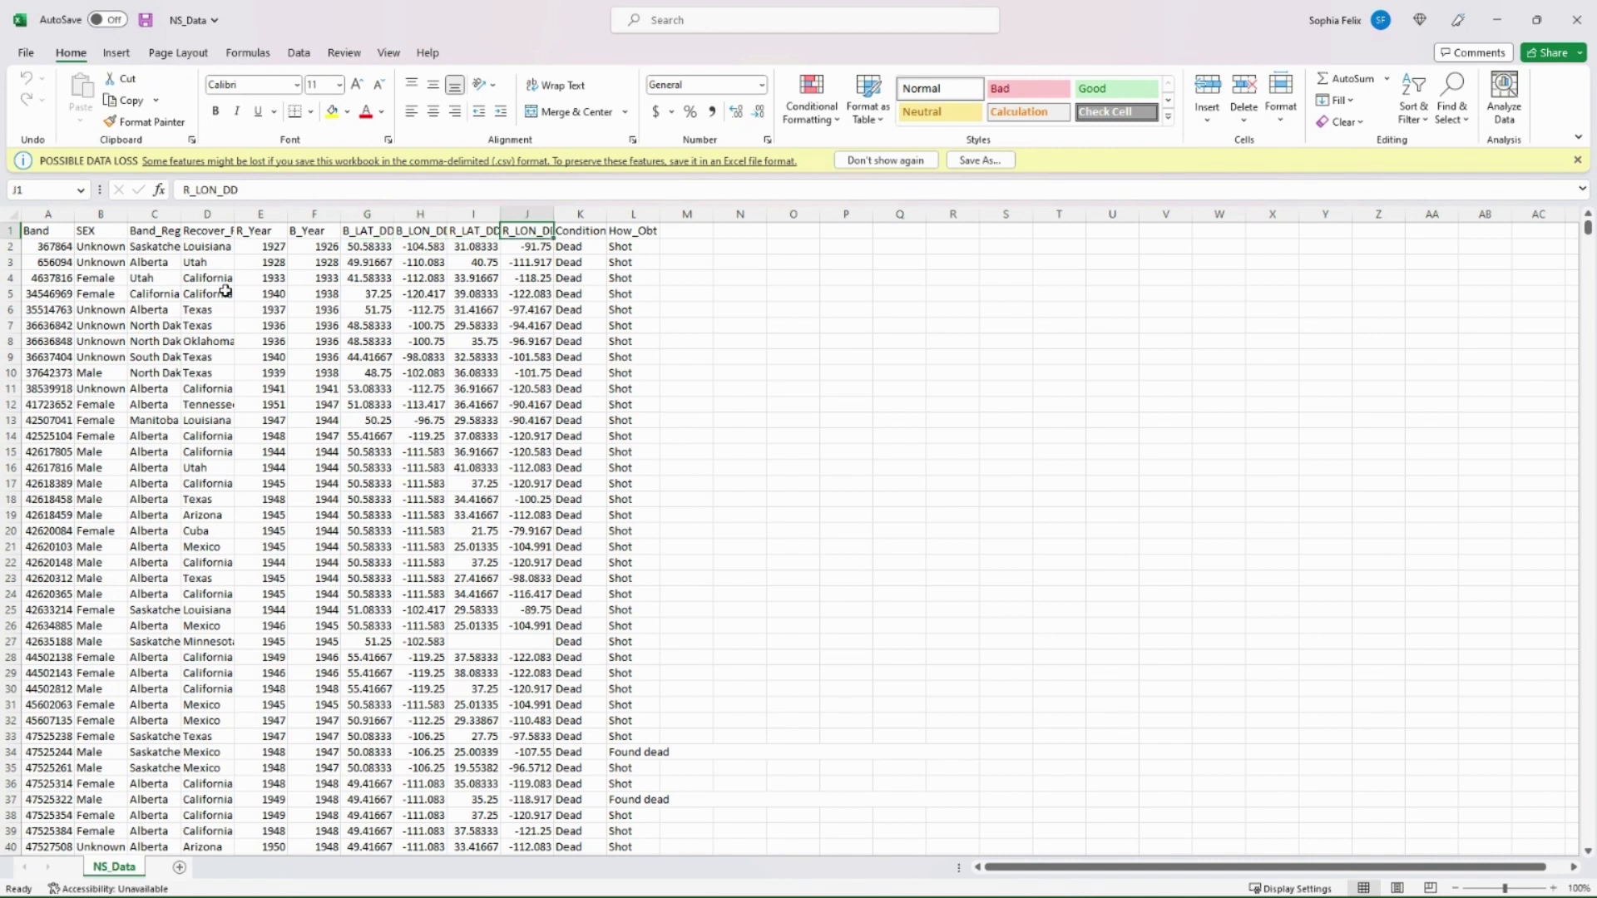
{"action": "key", "text": "Right"}
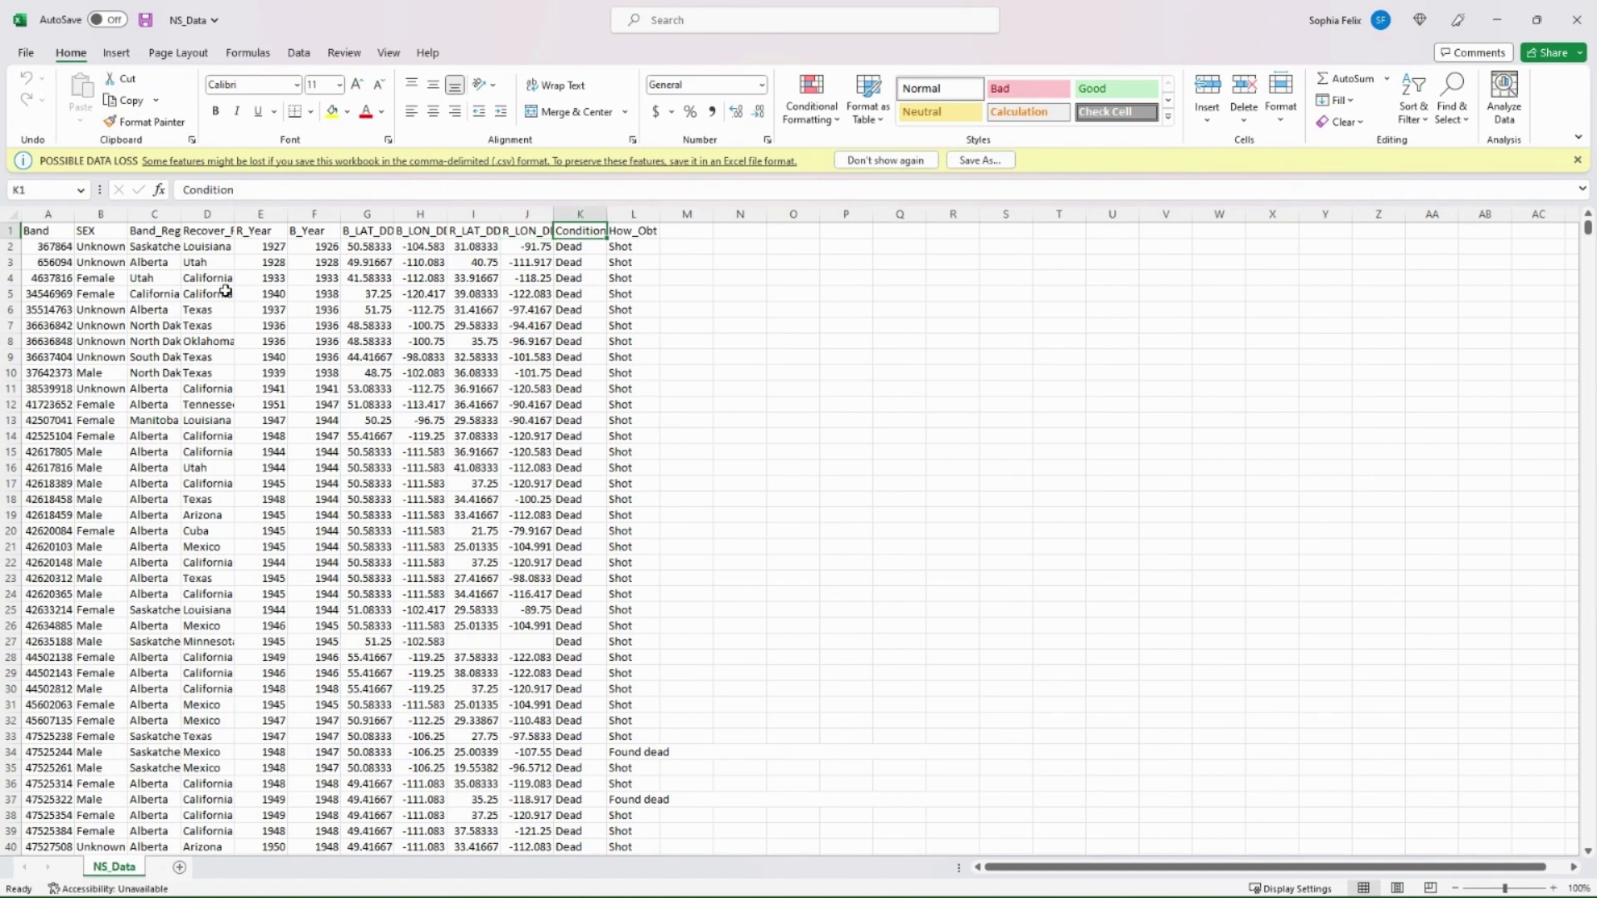
- Look through the Condition column for records whose value differs from Dead
{"action": "scroll", "coordinate": [569, 441], "scroll_direction": "down", "scroll_amount": 12}
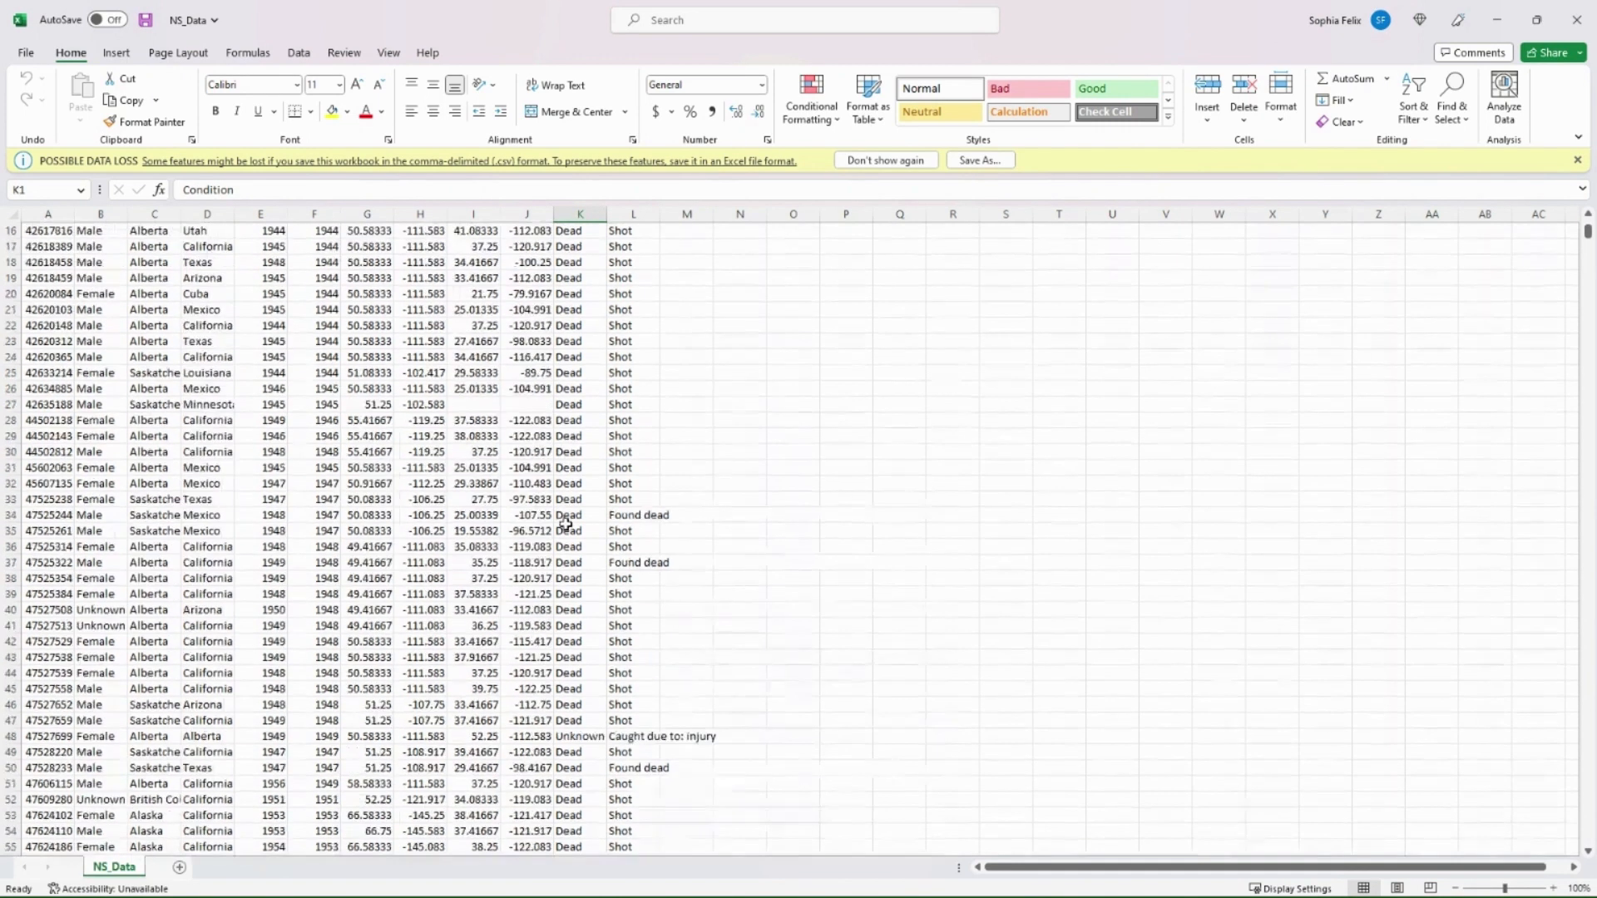
{"action": "scroll", "coordinate": [555, 645], "scroll_direction": "down", "scroll_amount": 20}
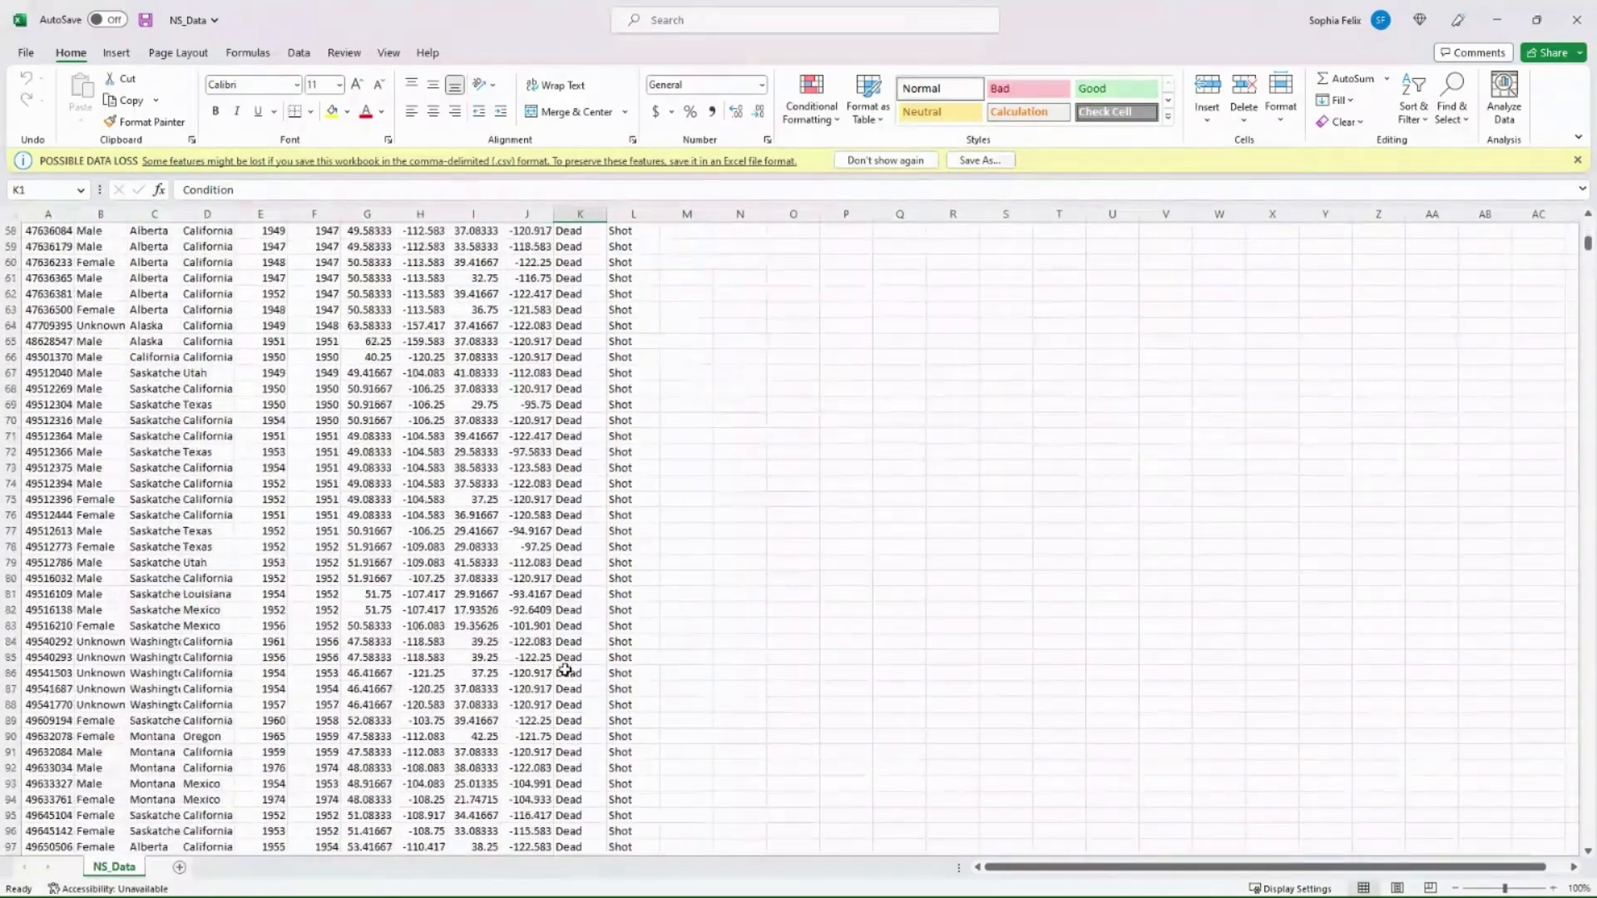
{"action": "scroll", "coordinate": [565, 685], "scroll_direction": "down", "scroll_amount": 8}
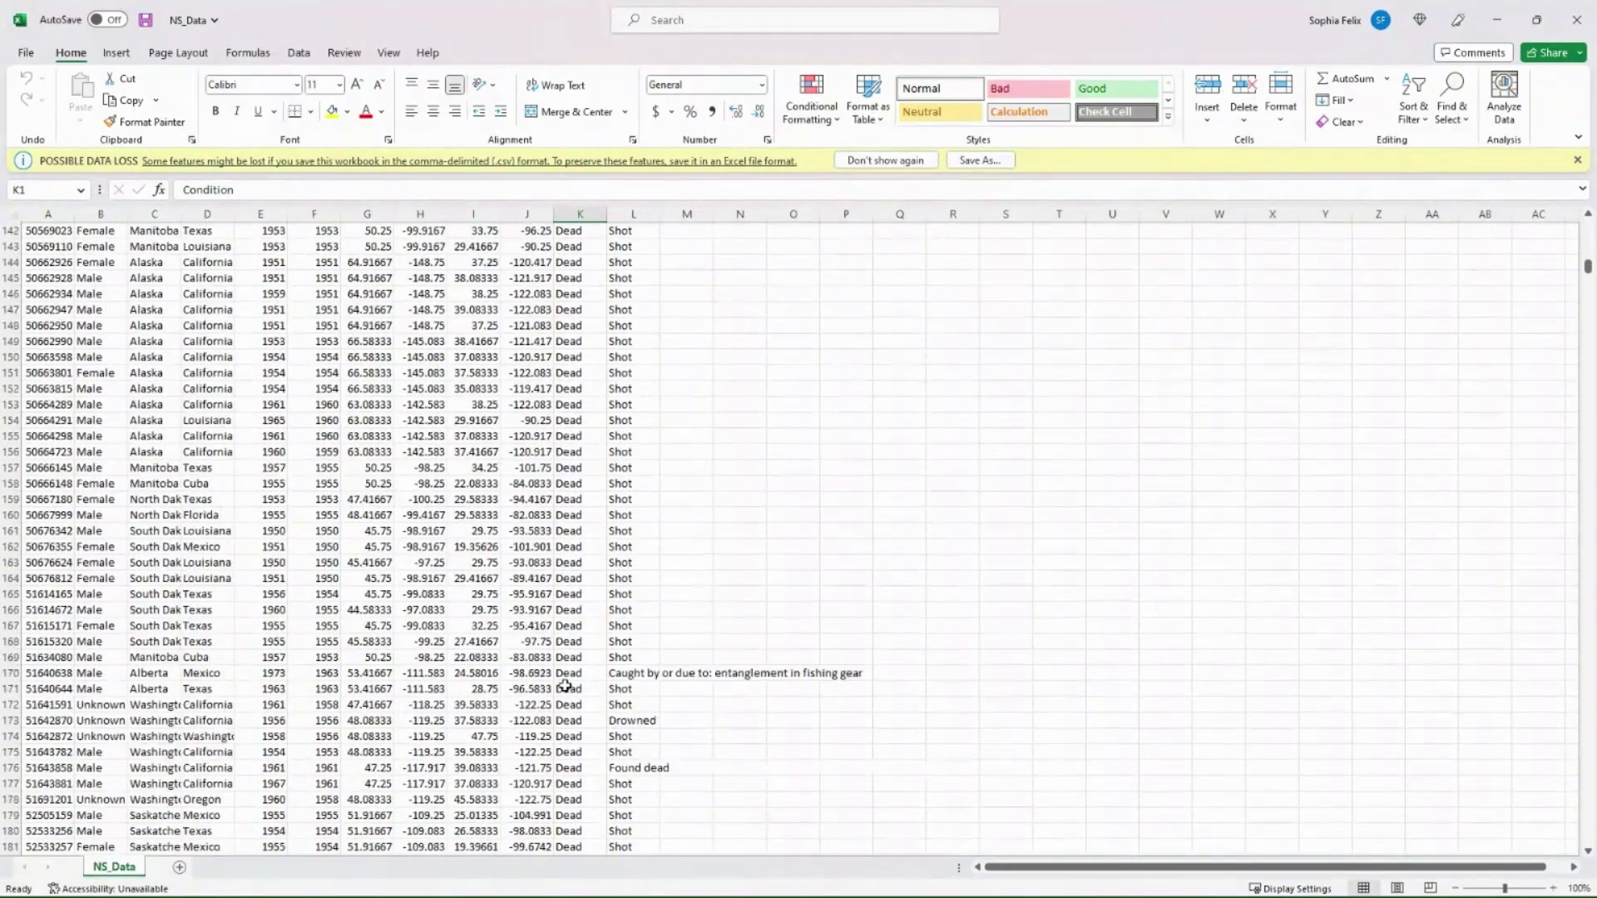
{"action": "scroll", "coordinate": [583, 794], "scroll_direction": "up", "scroll_amount": 20}
{"action": "scroll", "coordinate": [582, 807], "scroll_direction": "up", "scroll_amount": 18}
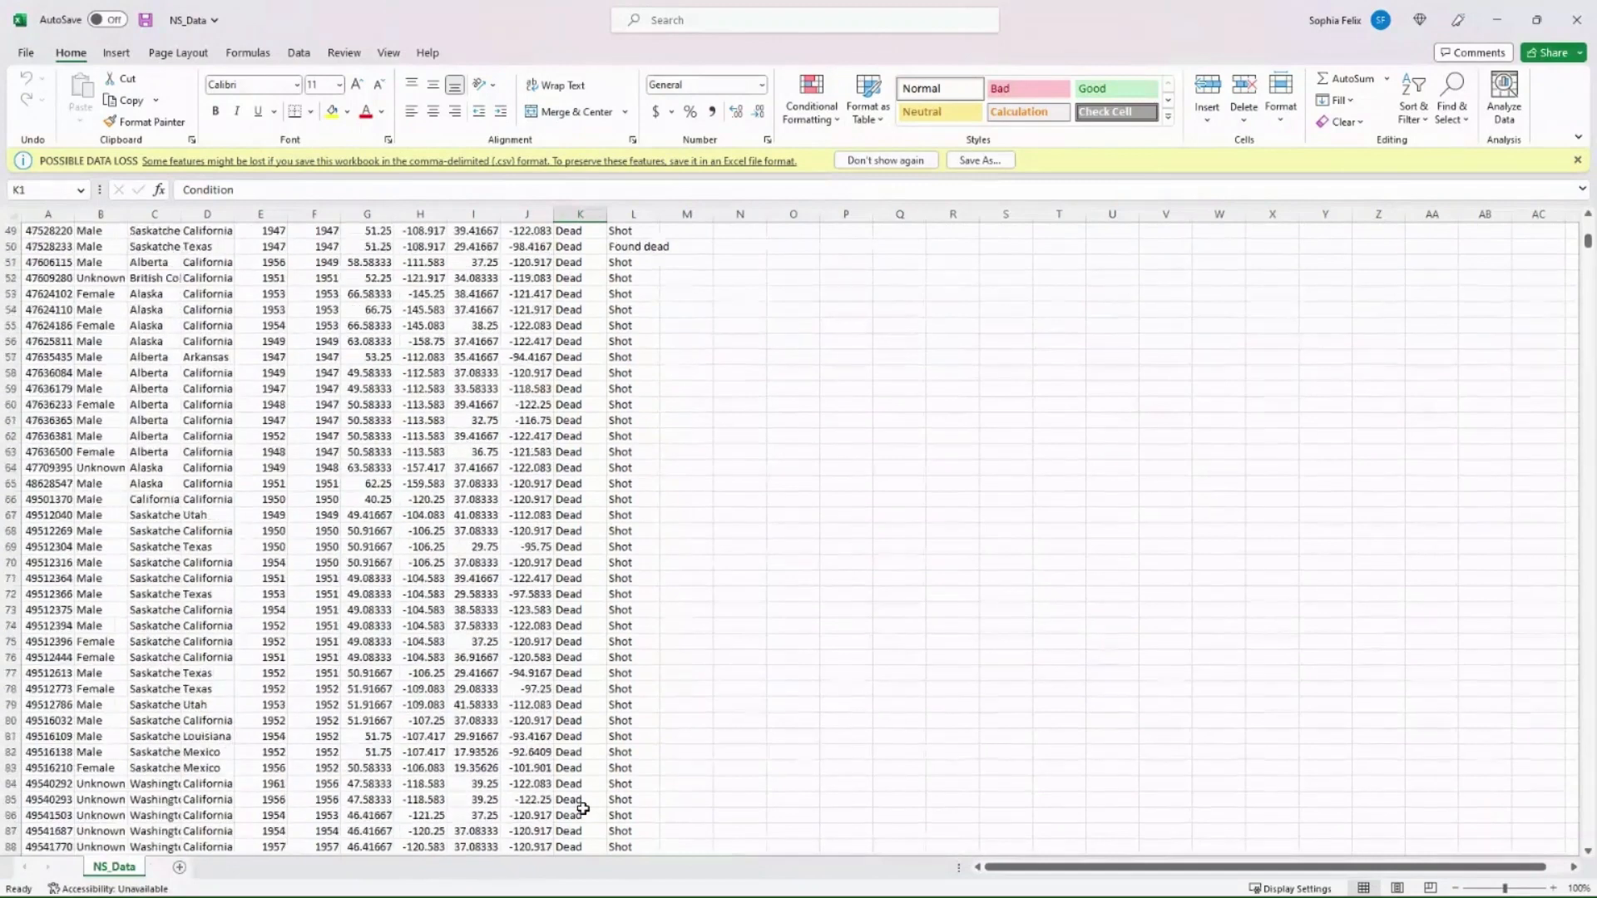
{"action": "left_click", "coordinate": [596, 691]}
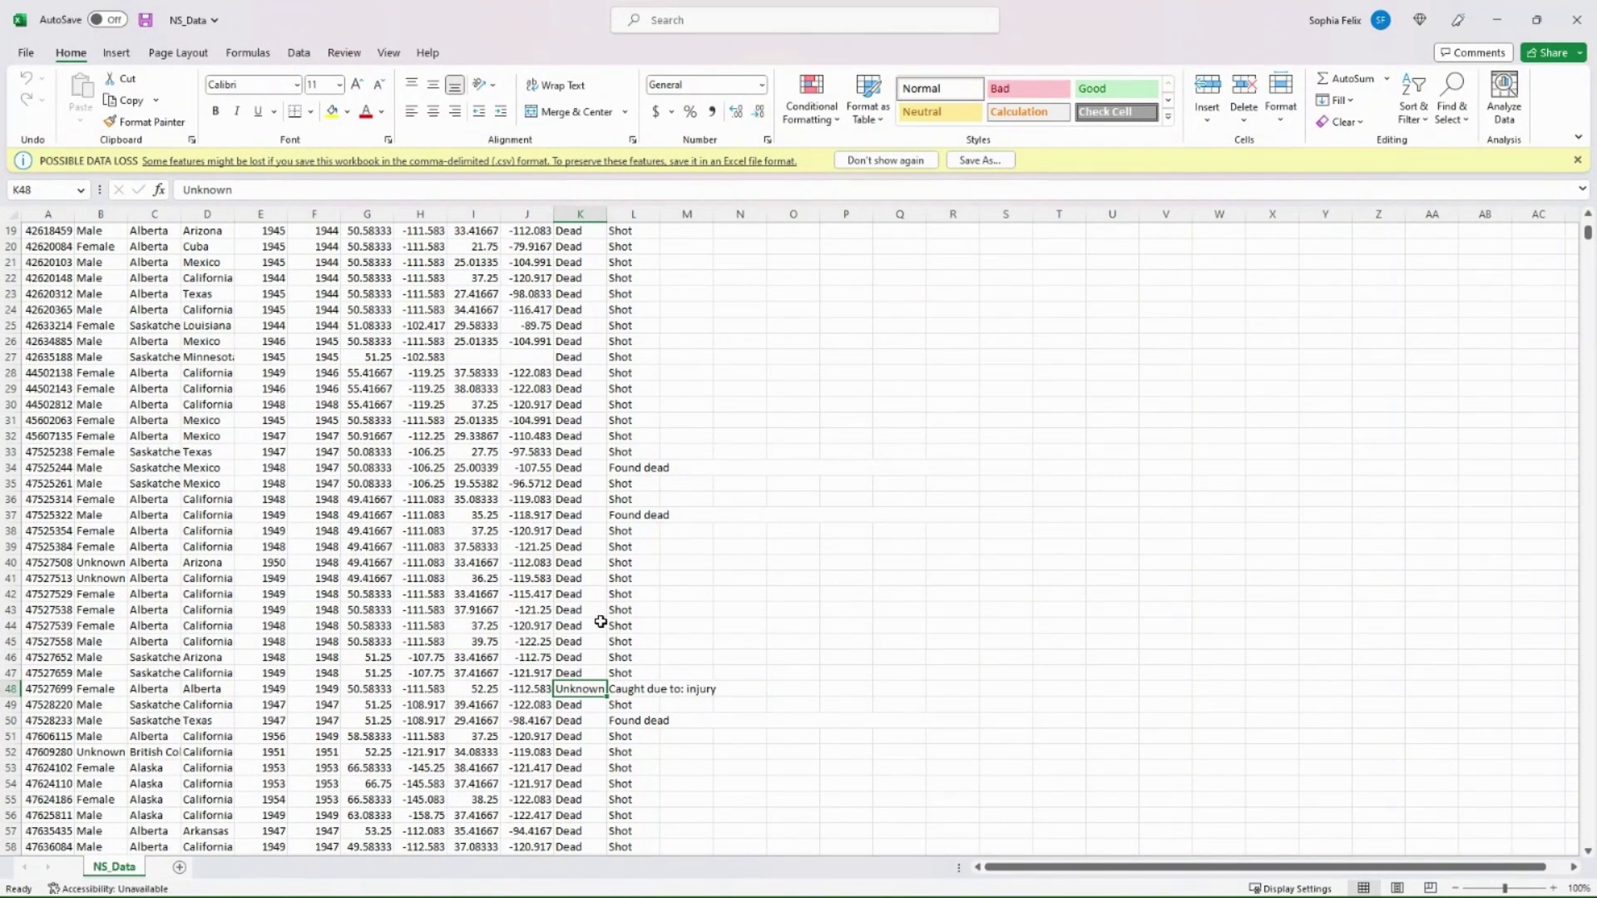
{"action": "scroll", "coordinate": [523, 830], "scroll_direction": "up", "scroll_amount": 3}
{"action": "scroll", "coordinate": [523, 830], "scroll_direction": "up", "scroll_amount": 3}
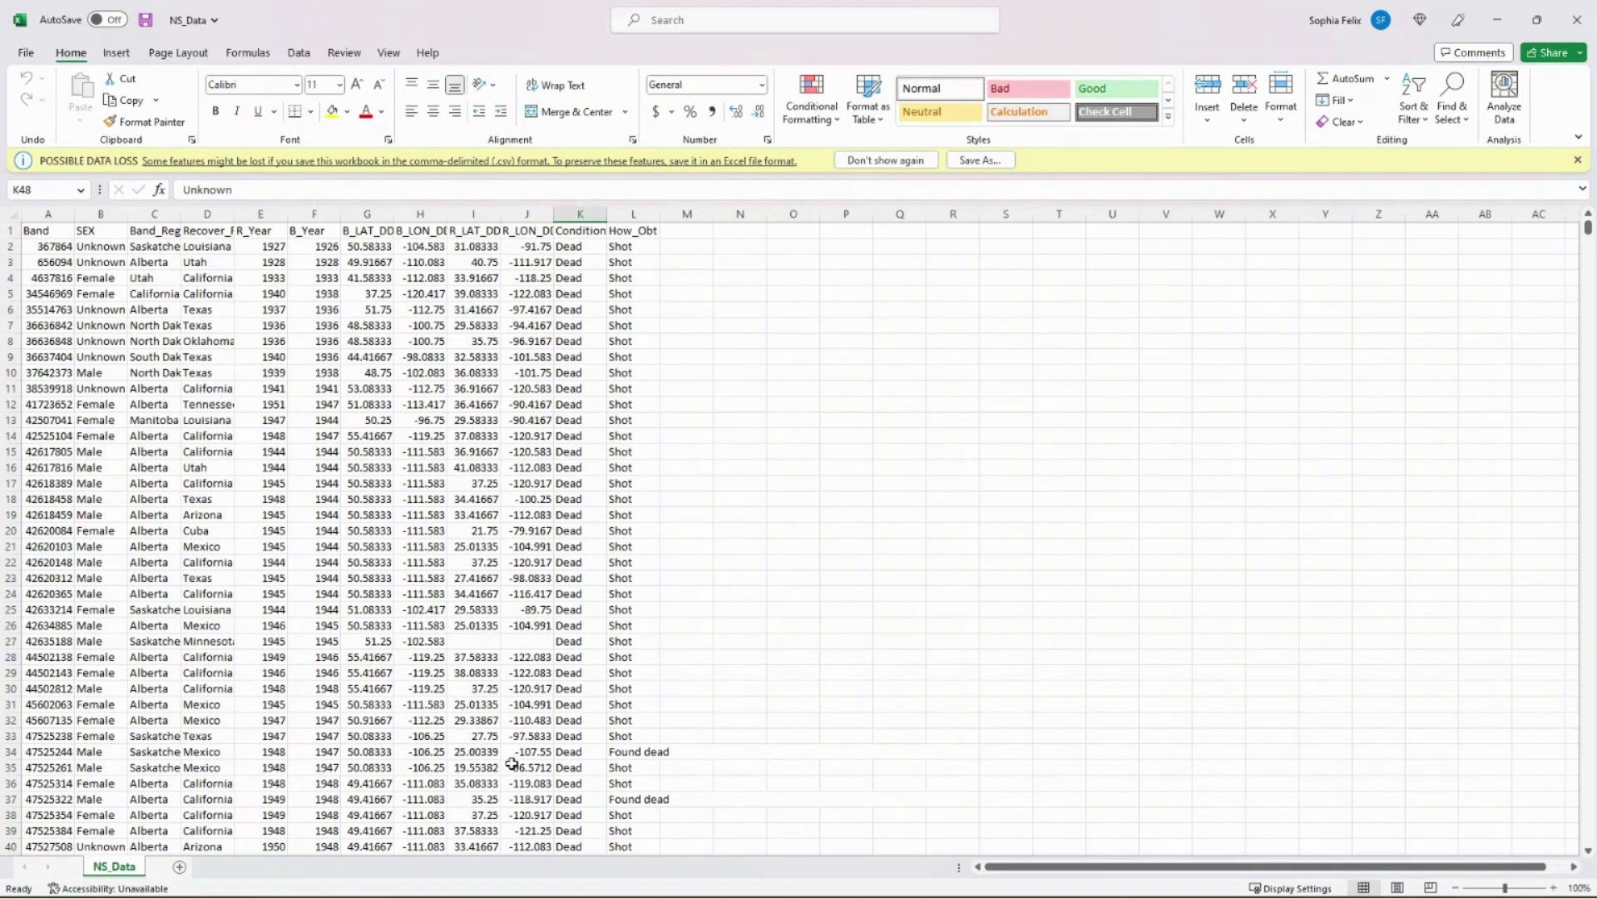
- Read down the How_Obt column to examine the different ways the birds were obtained
{"action": "left_click", "coordinate": [637, 245]}
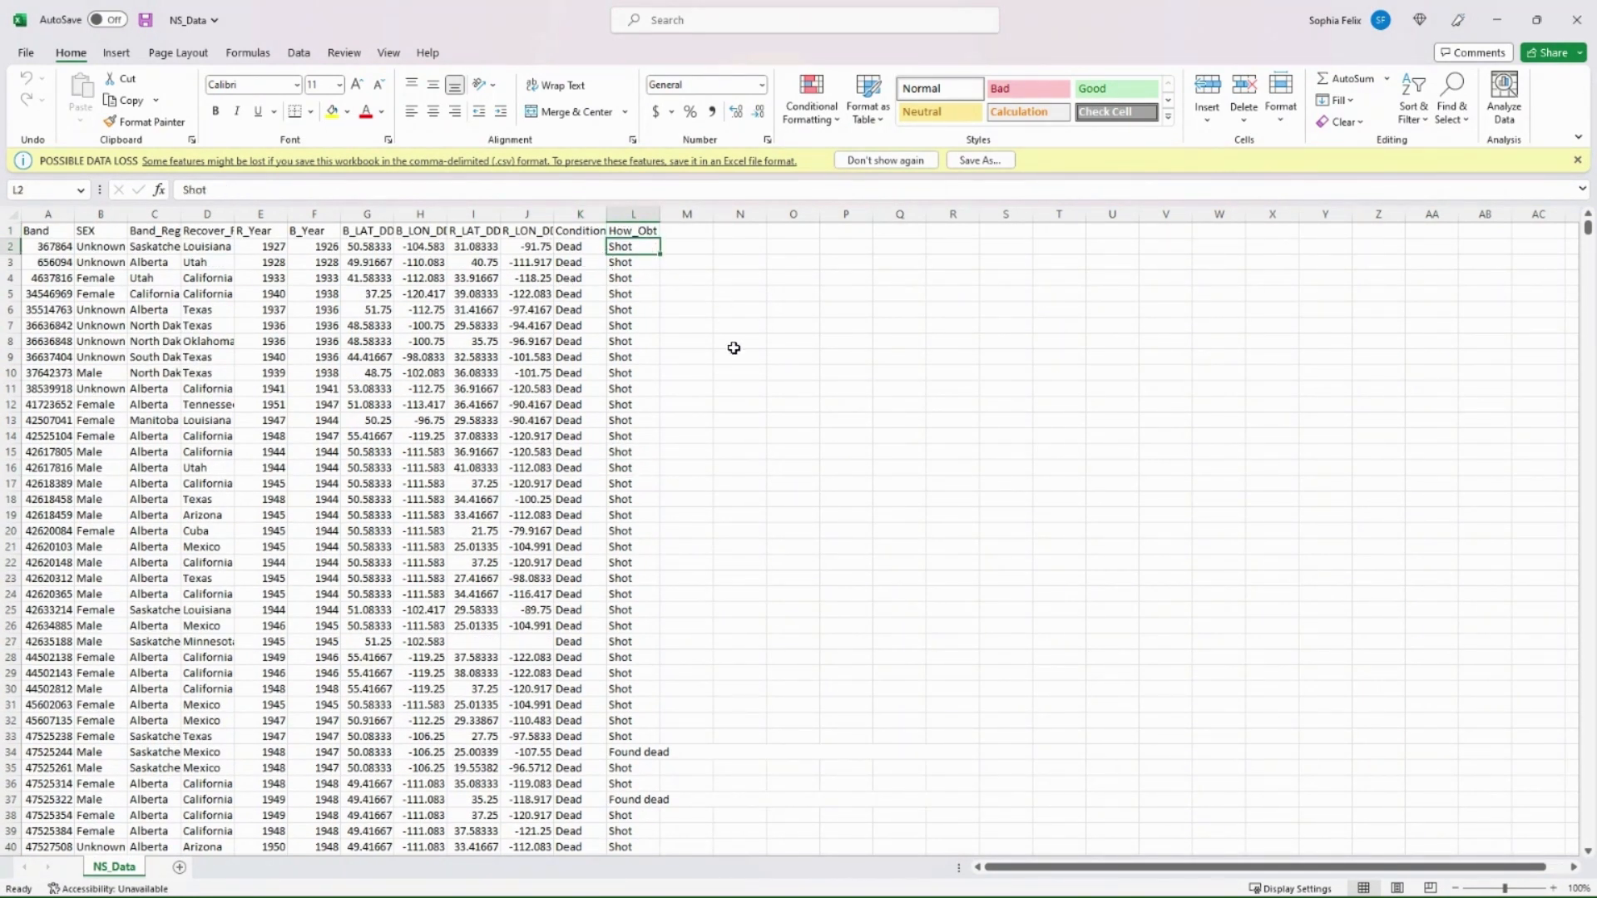
{"action": "key", "text": "Down"}
{"action": "key", "text": "Down"}
{"action": "key", "text": "Down"}
{"action": "key", "text": "Down"}
{"action": "key", "text": "Down"}
{"action": "key", "text": "Down"}
{"action": "key", "text": "Down"}
{"action": "key", "text": "Down"}
{"action": "key", "text": "Down"}
{"action": "key", "text": "Down"}
{"action": "key", "text": "Down"}
{"action": "key", "text": "Down"}
{"action": "key", "text": "Down"}
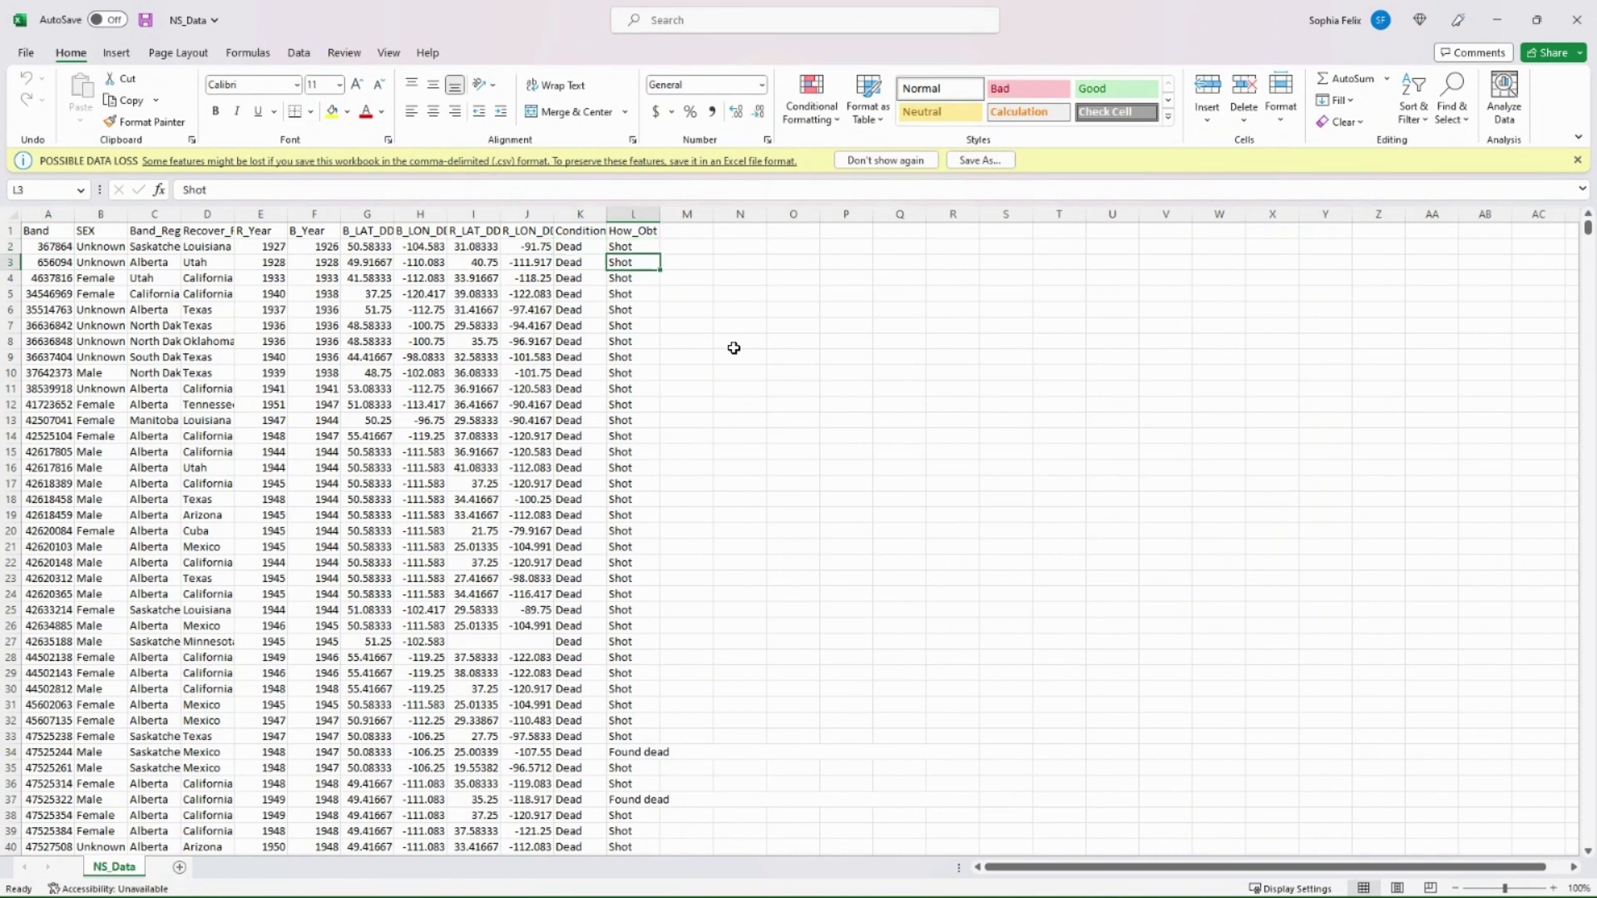
{"action": "key", "text": "Down"}
{"action": "key", "text": "Down"}
{"action": "key", "text": "Down"}
{"action": "key", "text": "Down"}
{"action": "key", "text": "Down"}
{"action": "key", "text": "Down"}
{"action": "key", "text": "Down"}
{"action": "key", "text": "Down"}
{"action": "key", "text": "Down"}
{"action": "key", "text": "Down"}
{"action": "key", "text": "Down"}
{"action": "key", "text": "Down"}
{"action": "key", "text": "Down"}
{"action": "key", "text": "Down"}
{"action": "key", "text": "Down"}
{"action": "key", "text": "Down"}
{"action": "key", "text": "Down"}
{"action": "key", "text": "Down"}
{"action": "key", "text": "Down"}
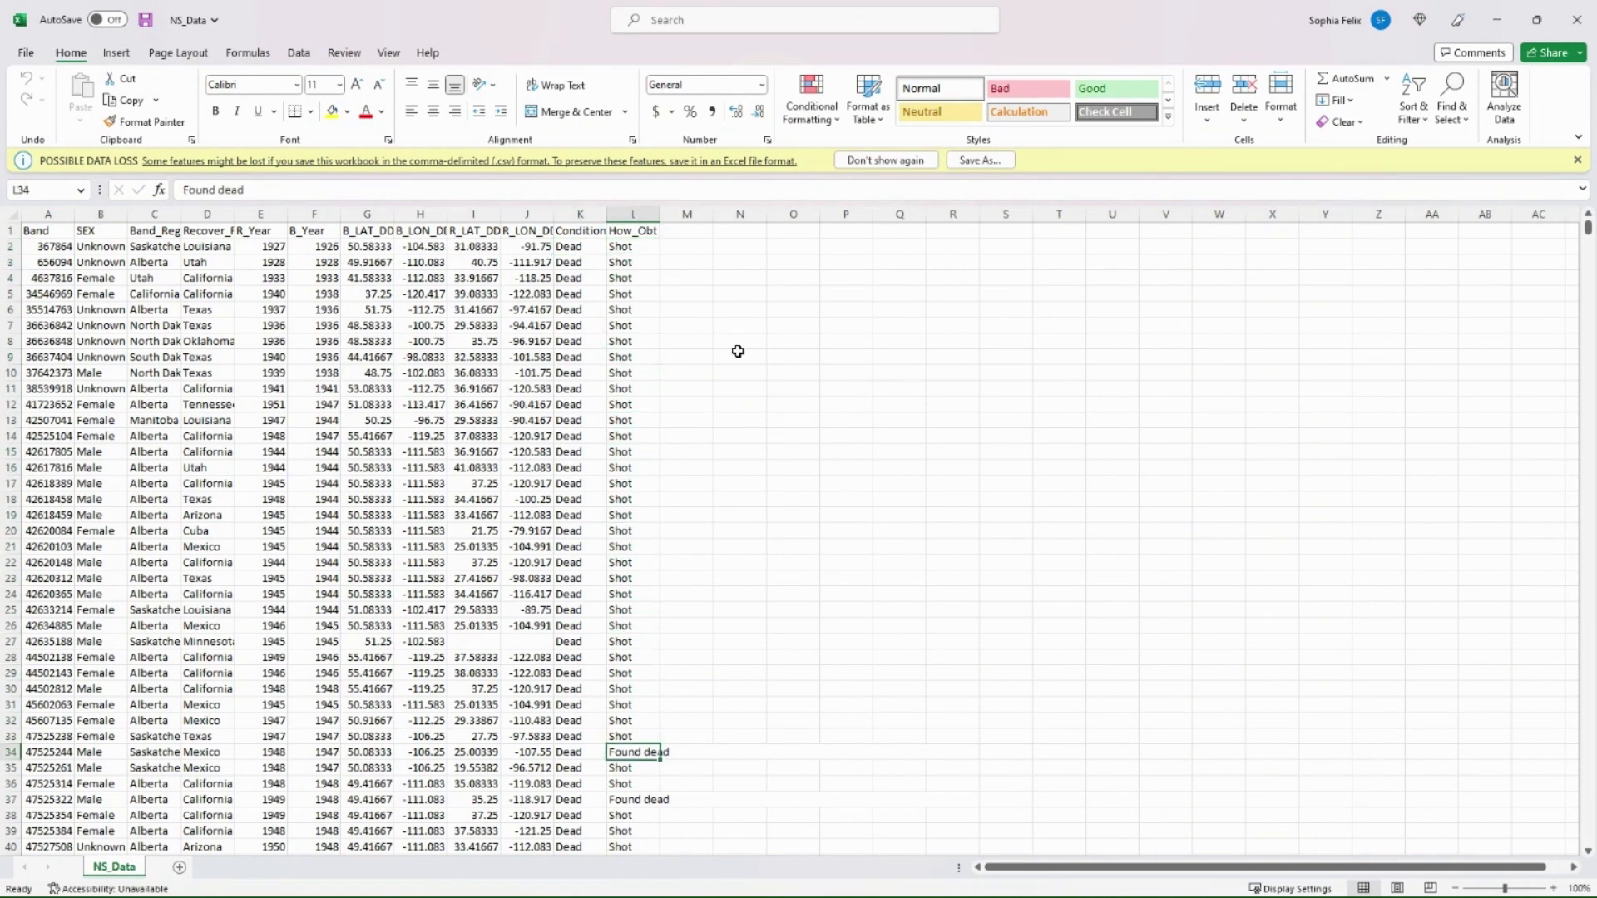
{"action": "scroll", "coordinate": [738, 351], "scroll_direction": "down", "scroll_amount": 9}
{"action": "left_click", "coordinate": [634, 549]}
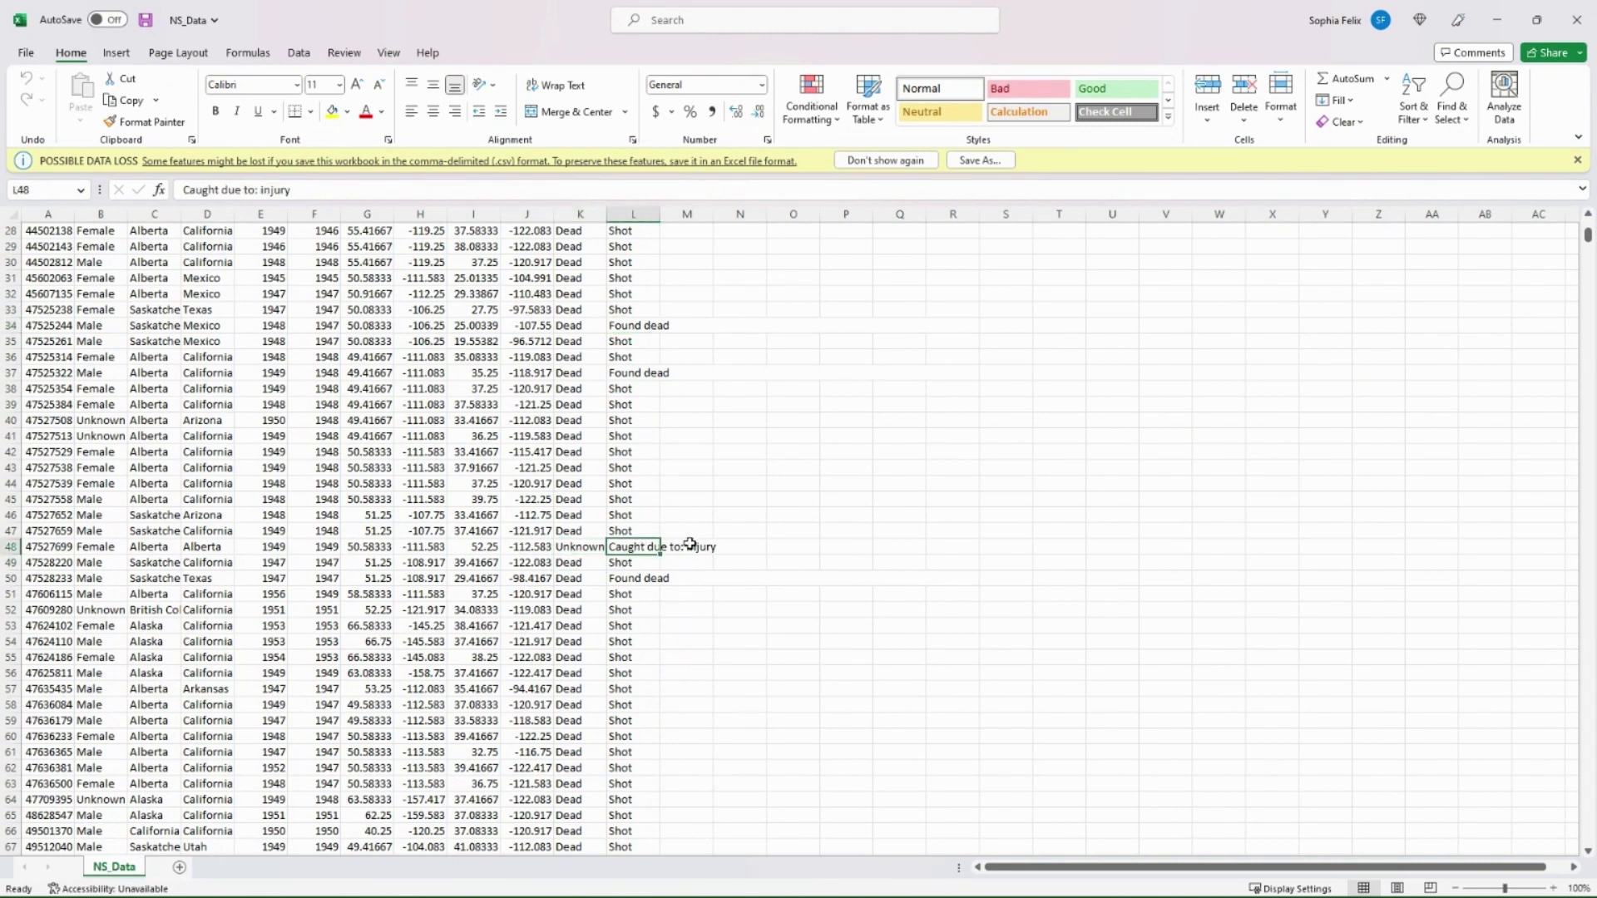
{"action": "scroll", "coordinate": [588, 587], "scroll_direction": "down", "scroll_amount": 3}
{"action": "scroll", "coordinate": [588, 589], "scroll_direction": "up", "scroll_amount": 12}
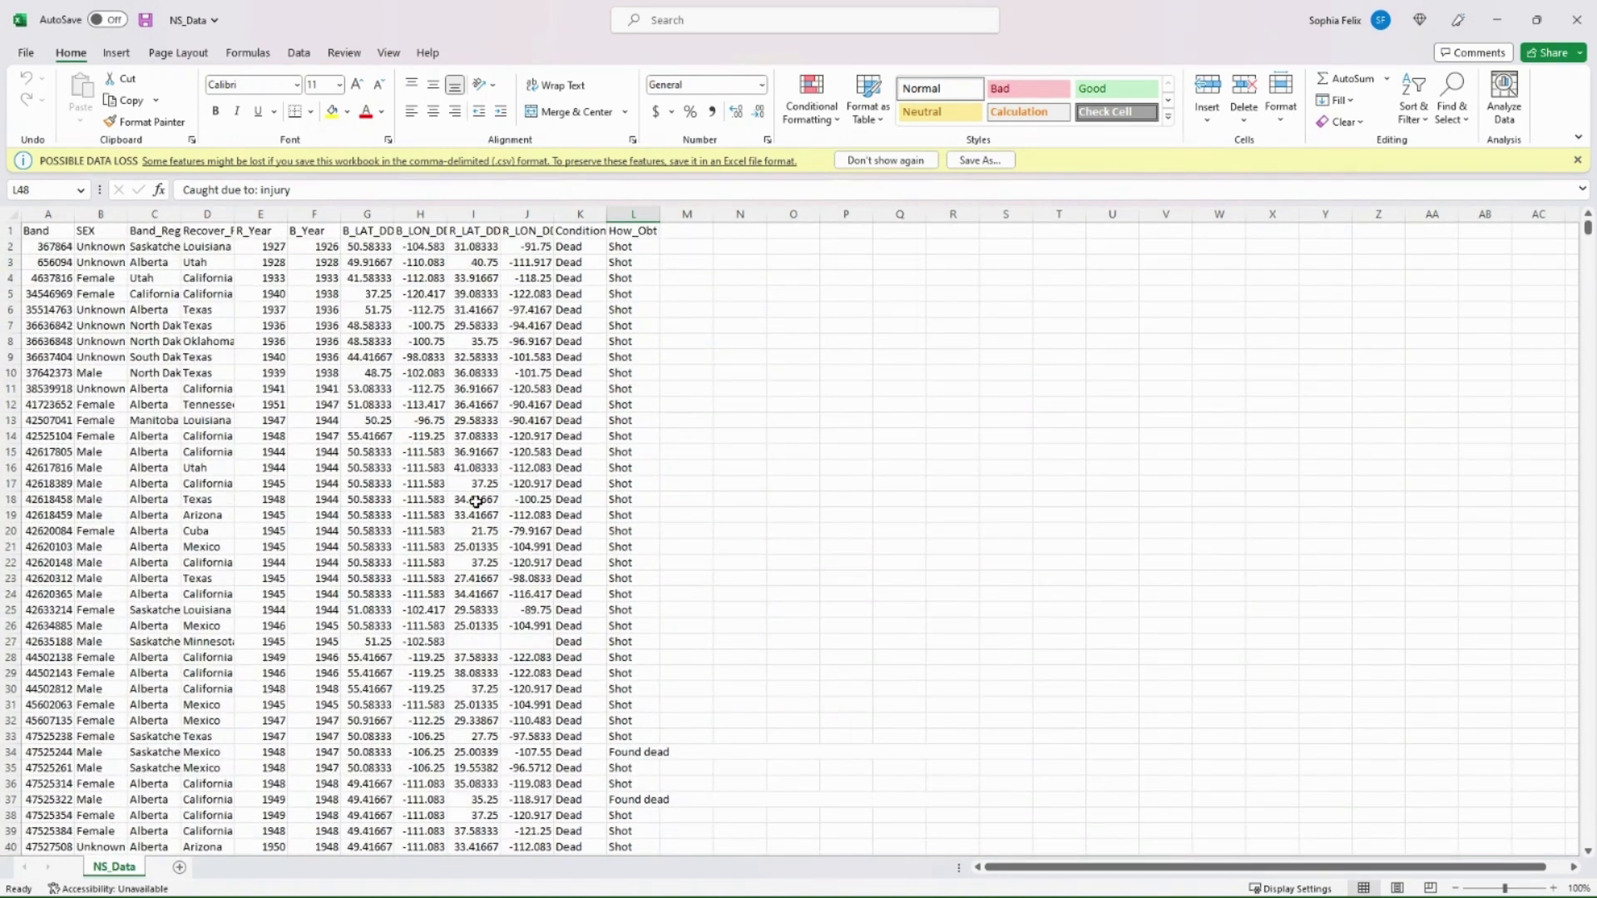
- Compare the Band_Region and Recover_Region values across the records
{"action": "left_click_drag", "start_coordinate": [166, 256], "coordinate": [156, 690]}
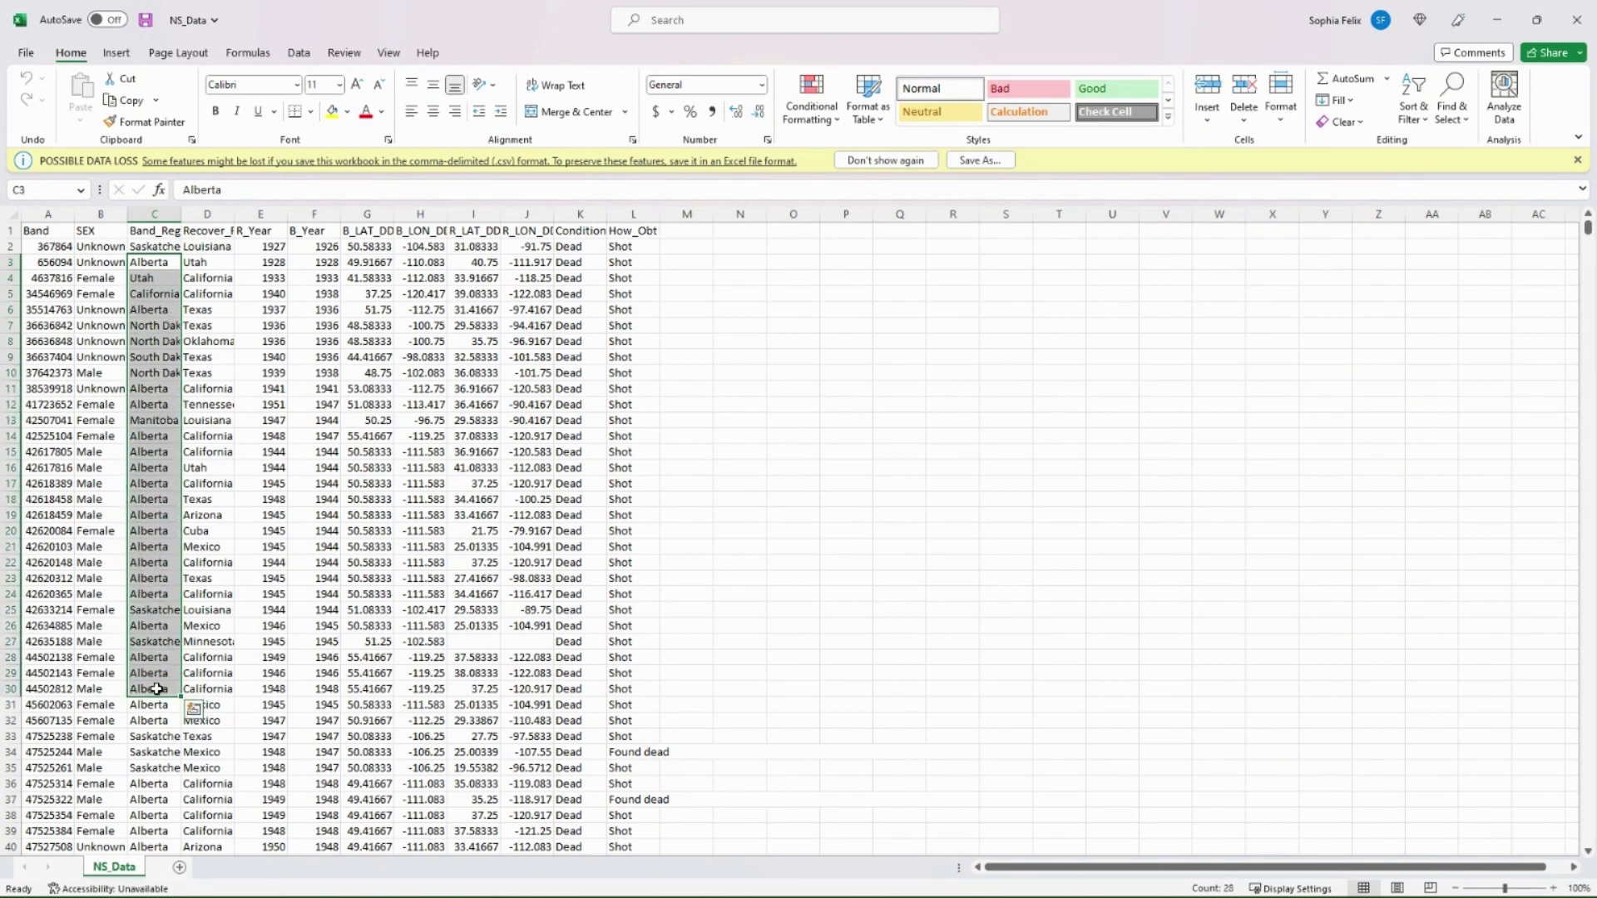
{"action": "mouse_move", "coordinate": [214, 247]}
{"action": "left_mouse_down"}
{"action": "mouse_move", "coordinate": [196, 847]}
{"action": "mouse_move", "coordinate": [162, 827]}
{"action": "mouse_move", "coordinate": [158, 415]}
{"action": "mouse_move", "coordinate": [167, 250]}
{"action": "mouse_move", "coordinate": [212, 252]}
{"action": "left_mouse_up"}
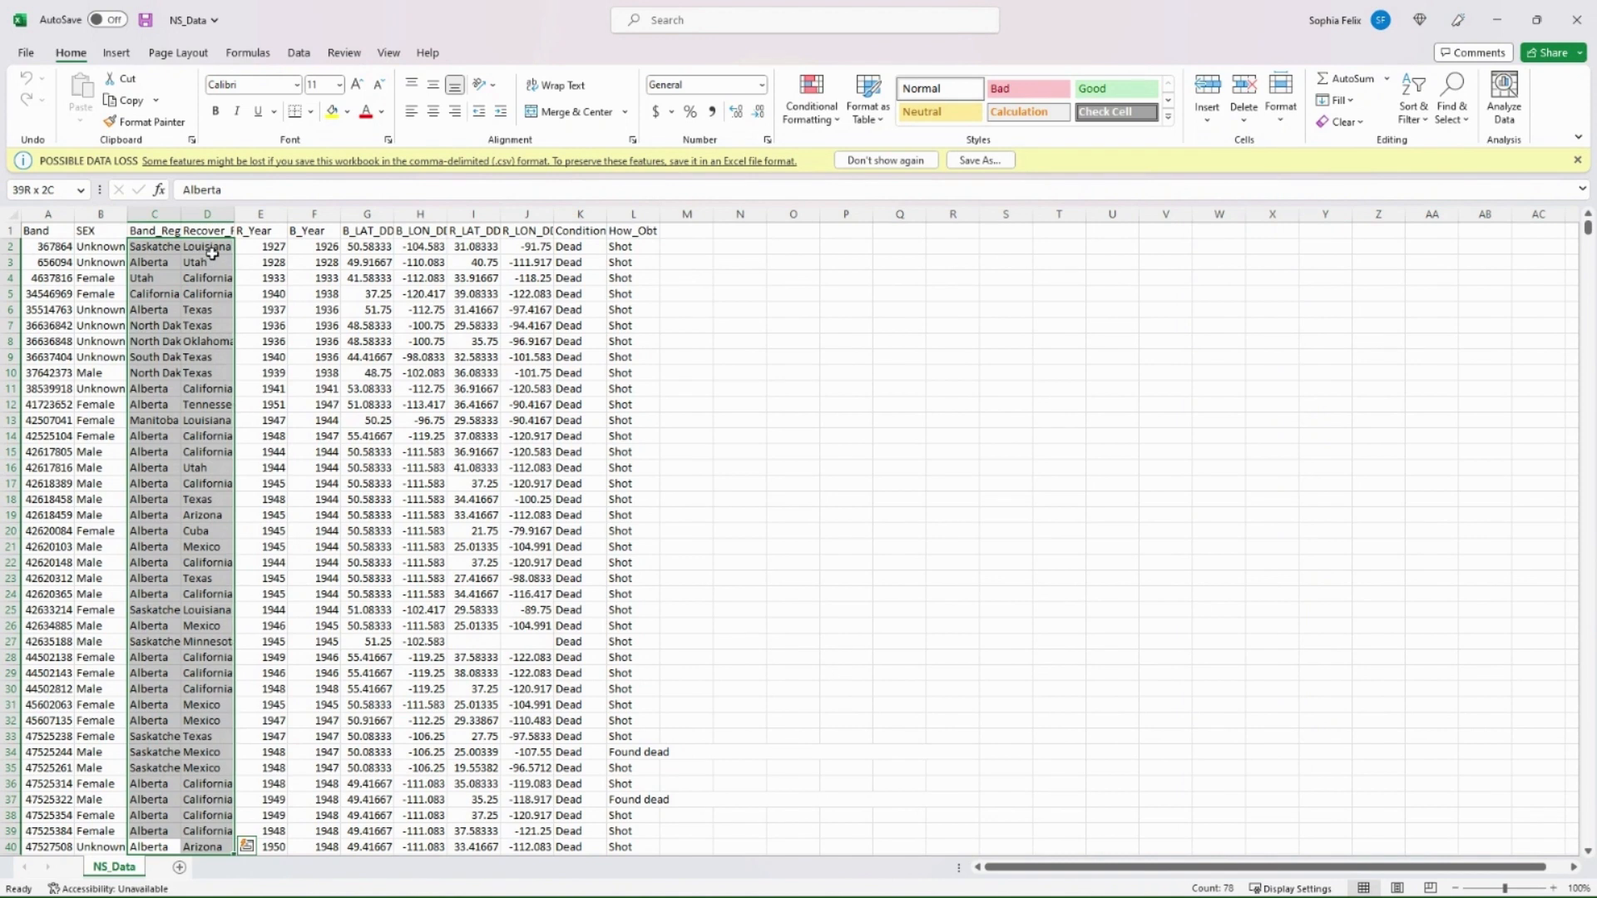
{"action": "left_click", "coordinate": [164, 440]}
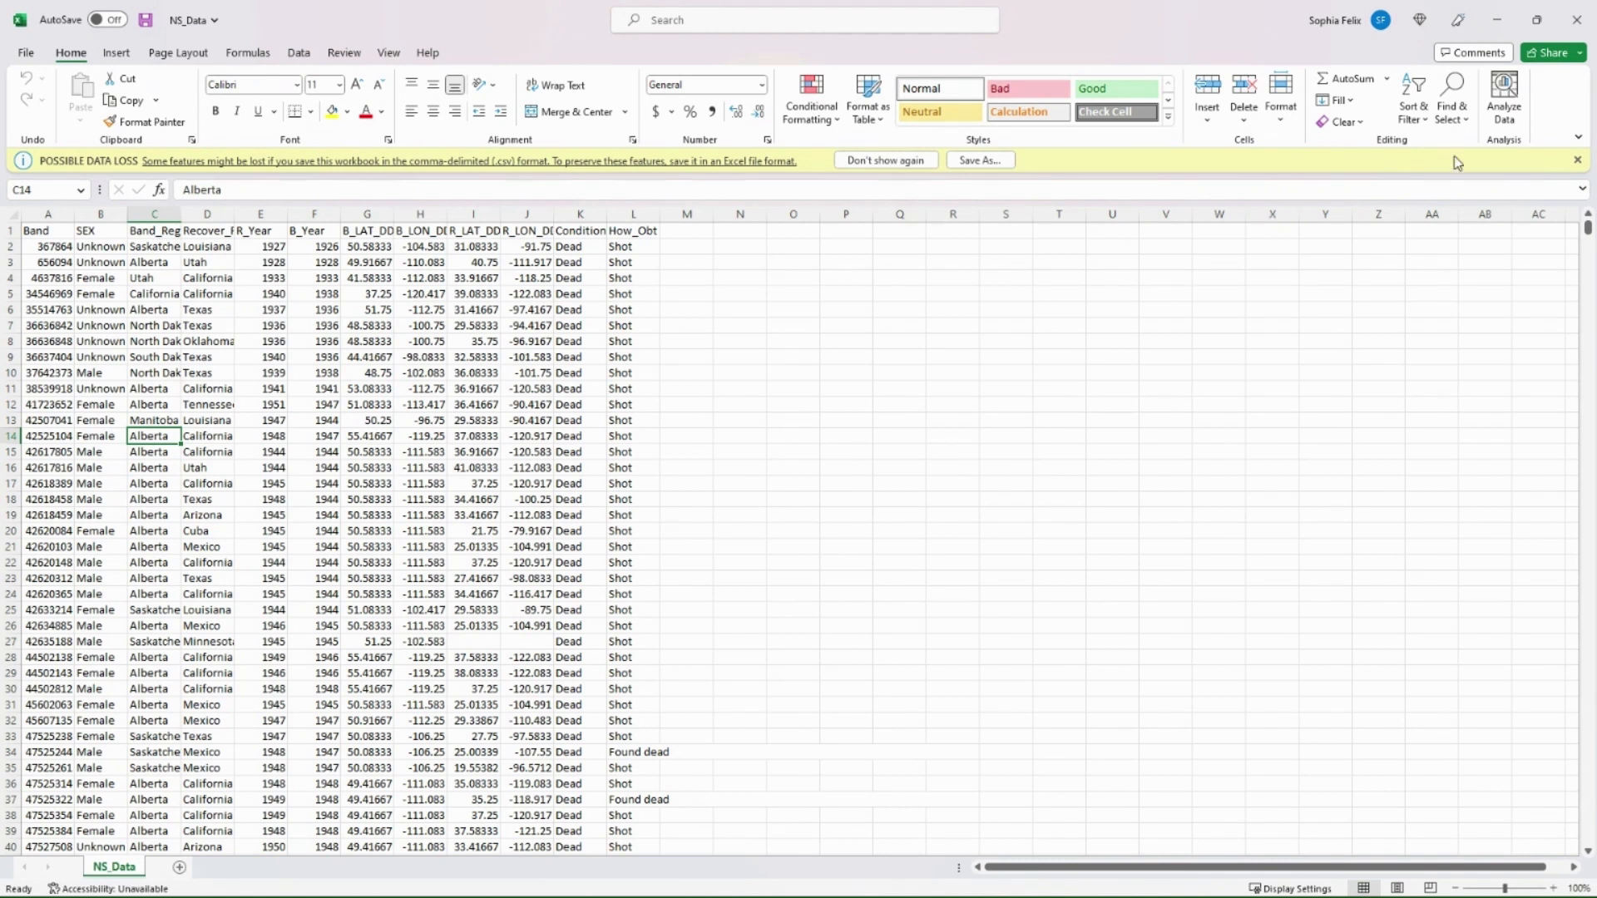
- Return to the Exercise4_UTF project in ArcGIS Pro and add a folder connection to the Desktop folder UTF Exercise4
{"action": "left_click", "coordinate": [1495, 28]}
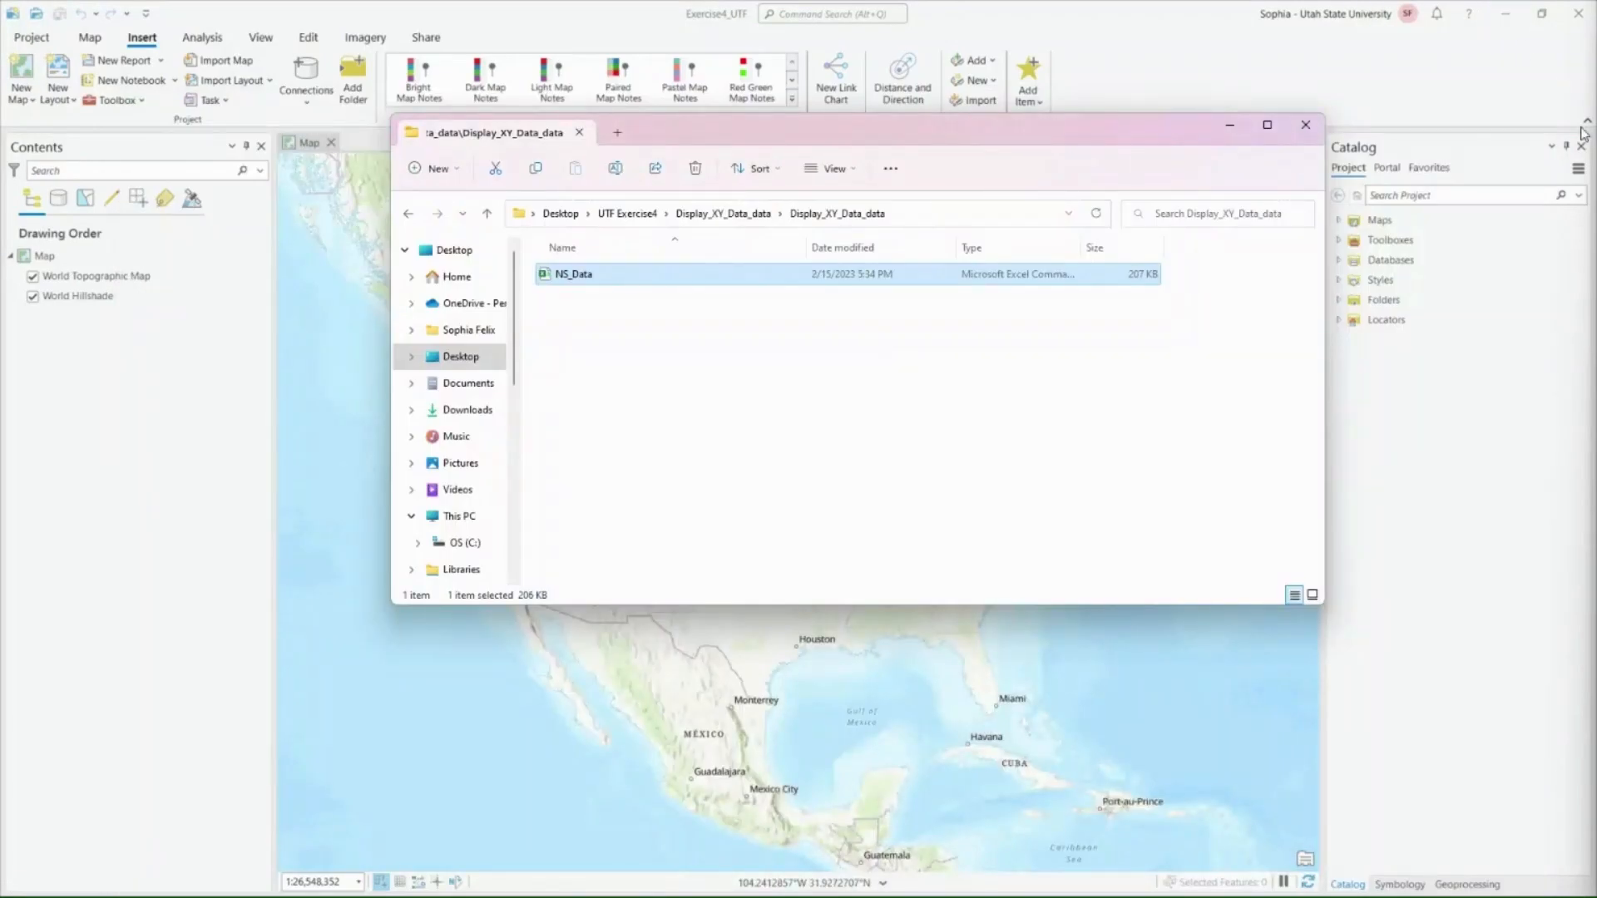
{"action": "left_click", "coordinate": [1231, 126]}
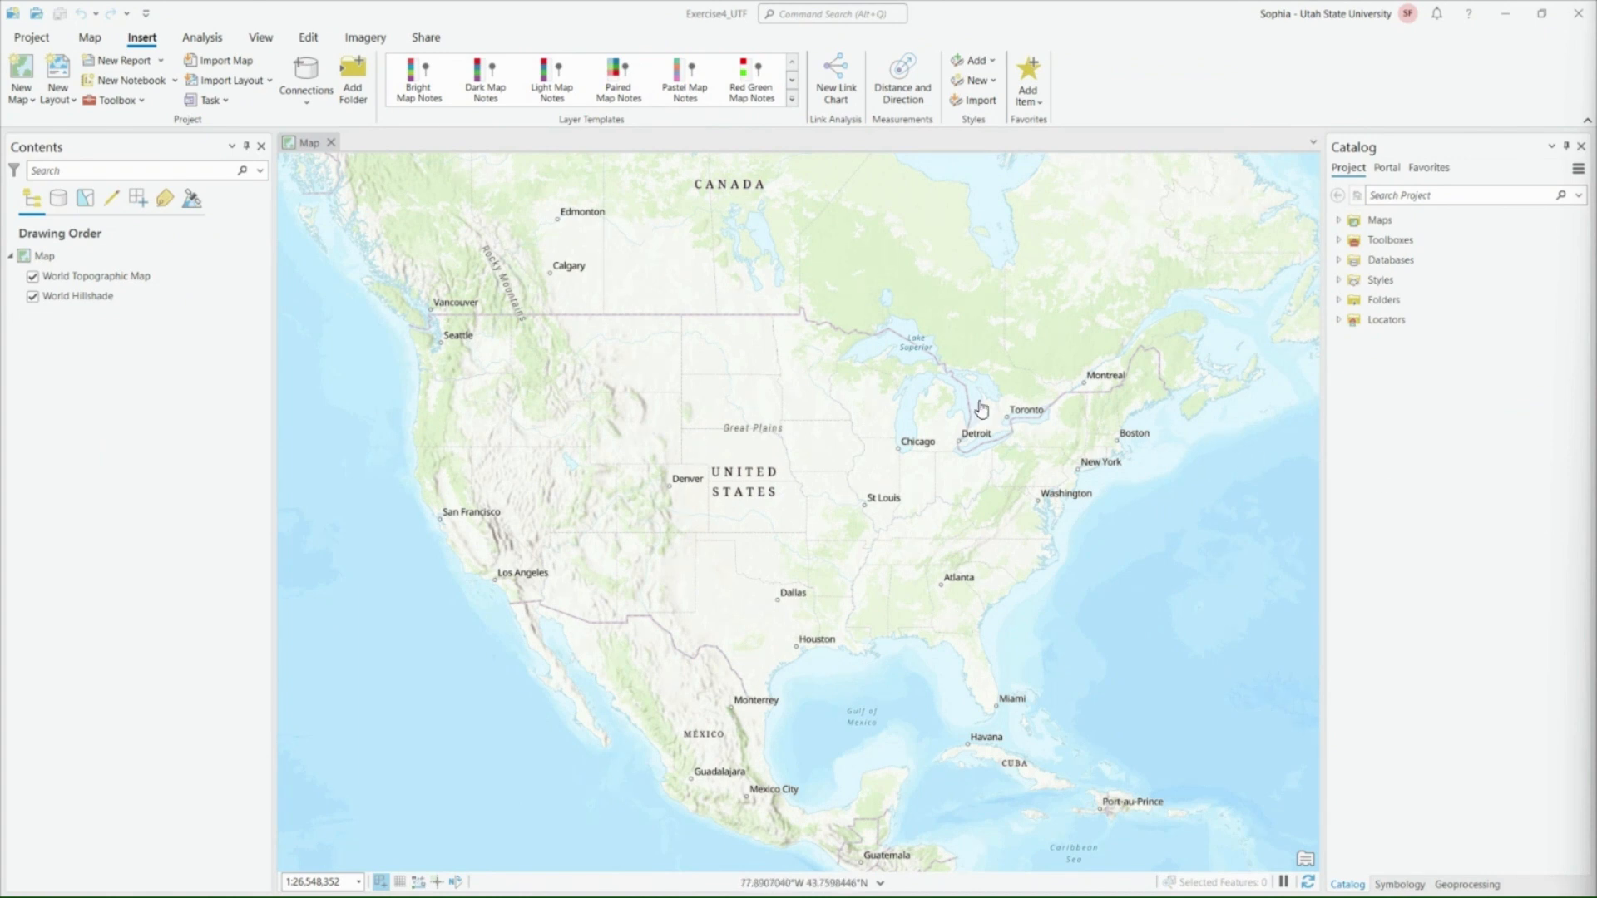
{"action": "left_click", "coordinate": [54, 260]}
{"action": "right_click", "coordinate": [1381, 304]}
{"action": "left_click", "coordinate": [1304, 316]}
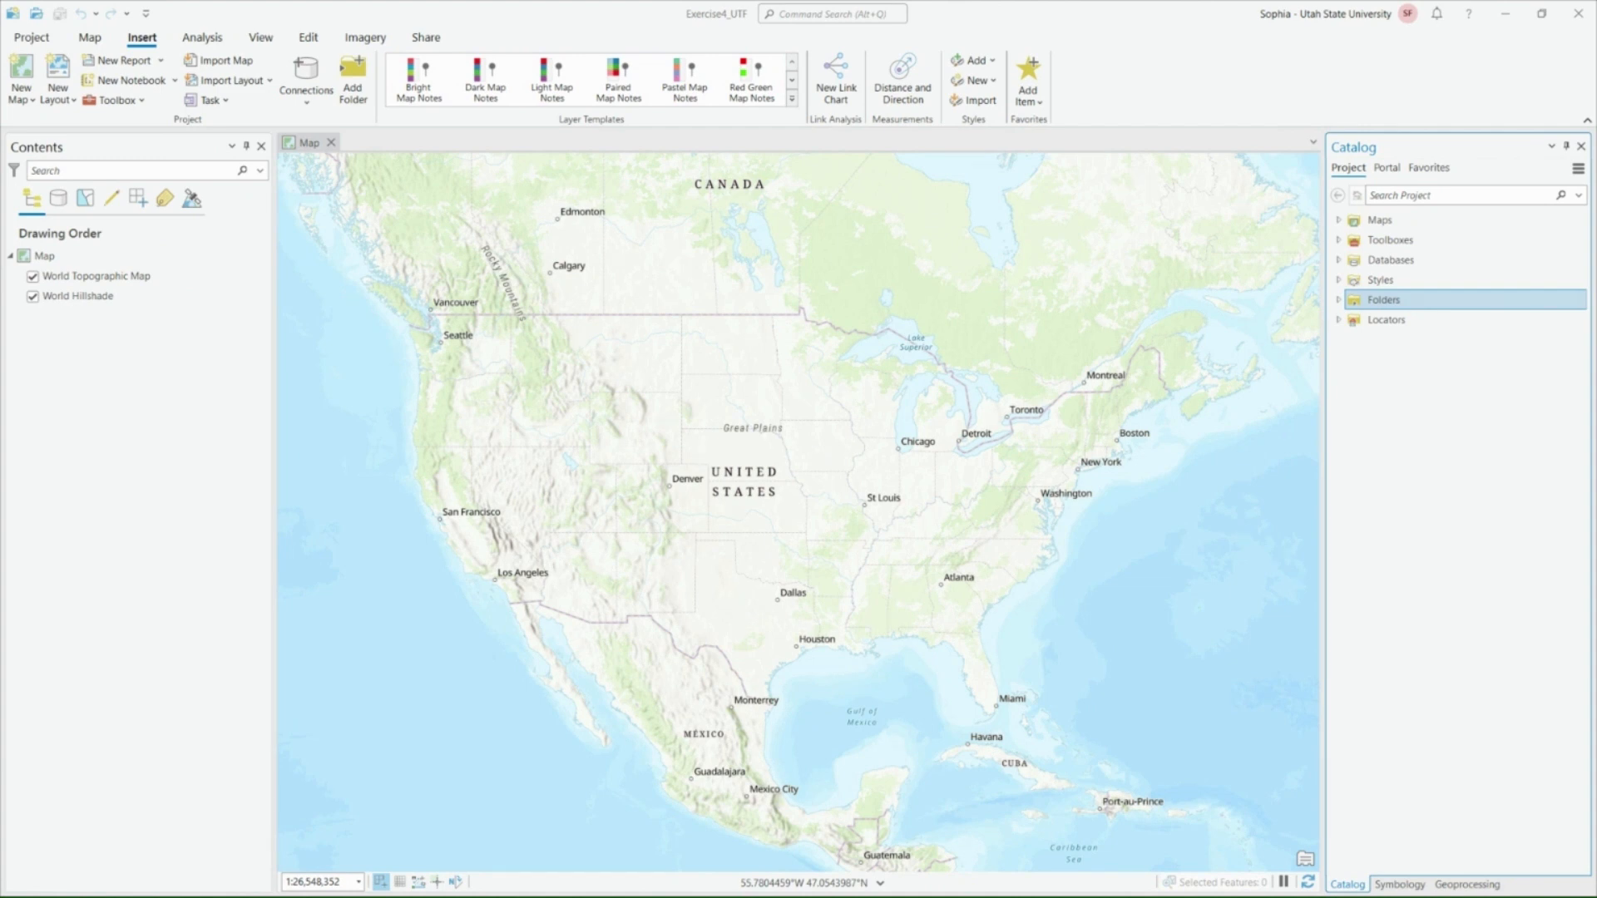
{"action": "left_click_drag", "start_coordinate": [956, 237], "coordinate": [890, 261]}
{"action": "scroll", "coordinate": [753, 490], "scroll_direction": "down", "scroll_amount": 5}
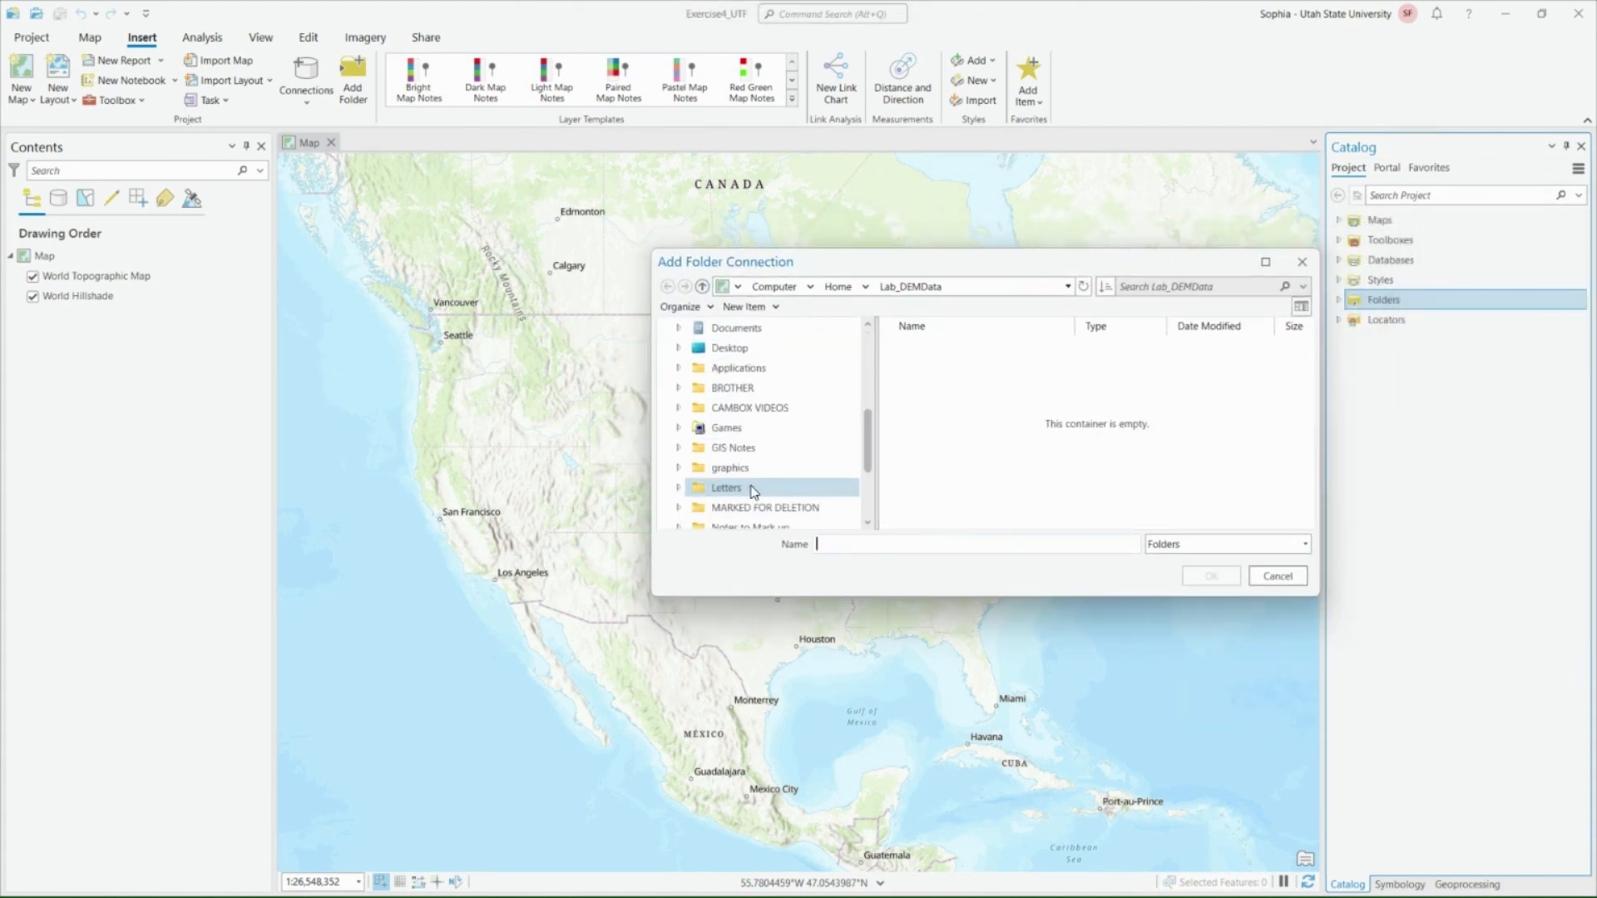
{"action": "scroll", "coordinate": [757, 499], "scroll_direction": "down", "scroll_amount": 3}
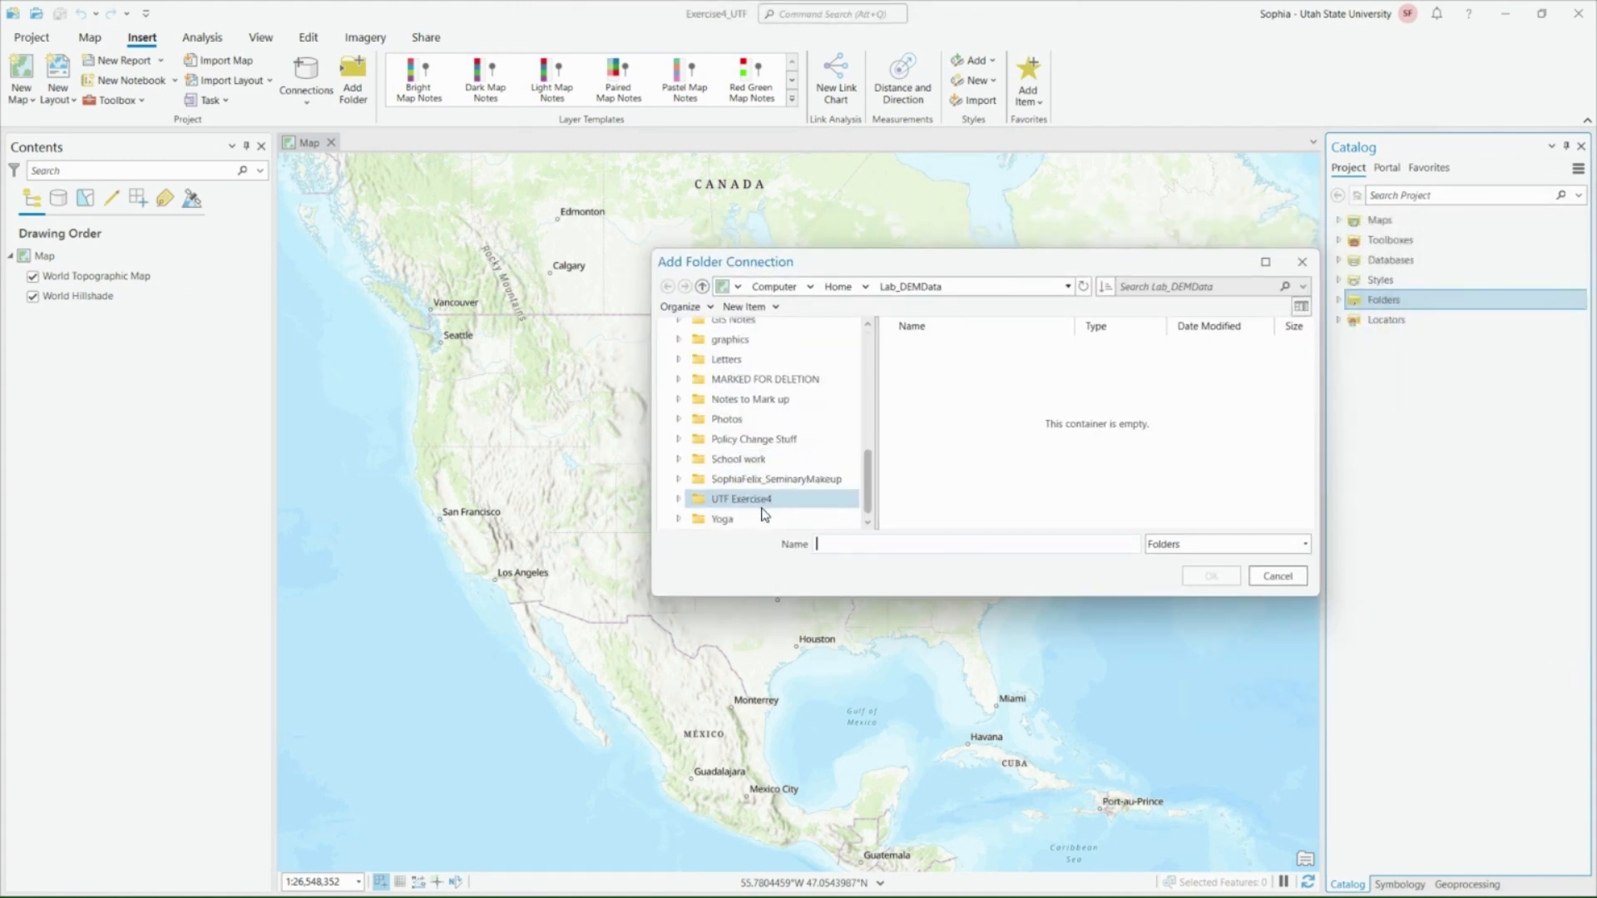
{"action": "scroll", "coordinate": [764, 513], "scroll_direction": "up", "scroll_amount": 5}
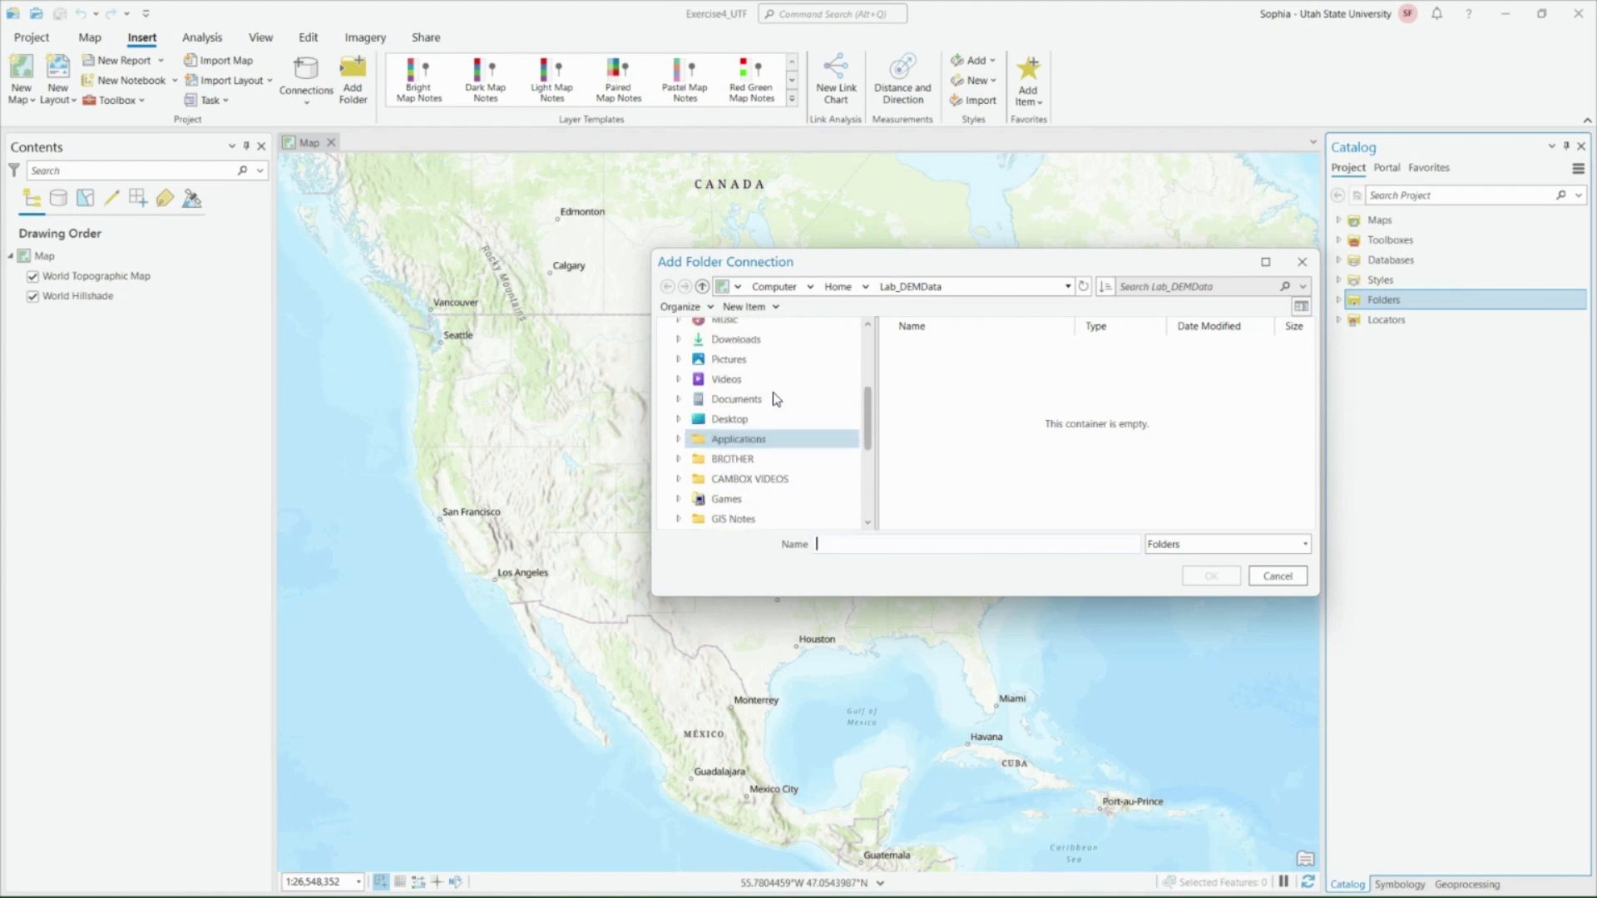
{"action": "scroll", "coordinate": [773, 403], "scroll_direction": "up", "scroll_amount": 2}
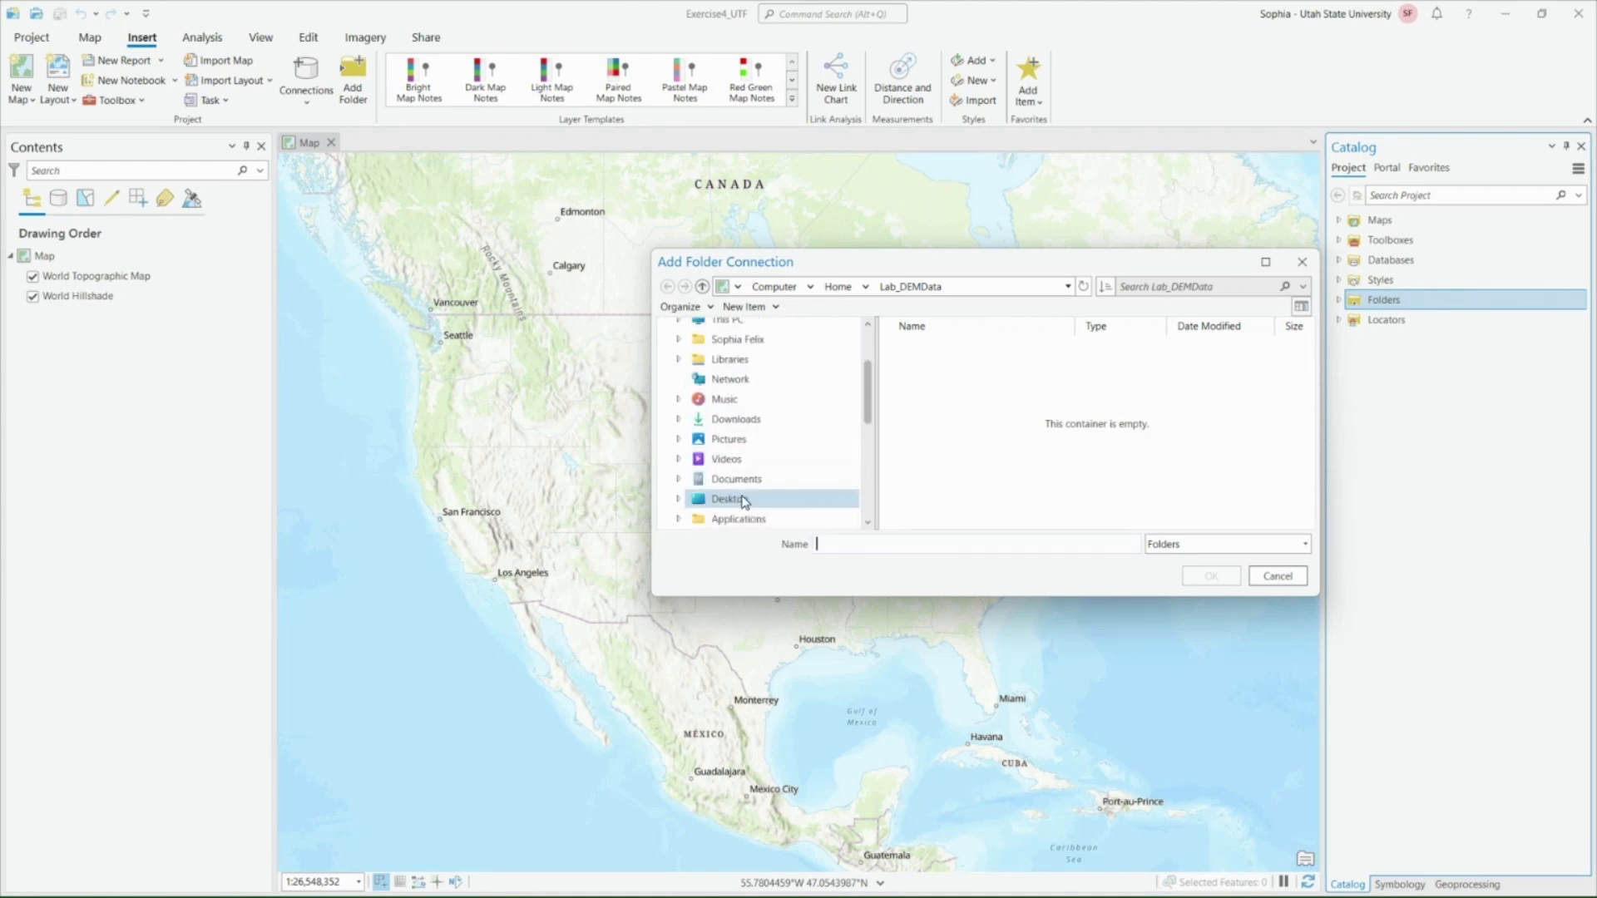
{"action": "left_click", "coordinate": [744, 501]}
{"action": "scroll", "coordinate": [973, 489], "scroll_direction": "down", "scroll_amount": 2}
{"action": "left_click", "coordinate": [984, 492]}
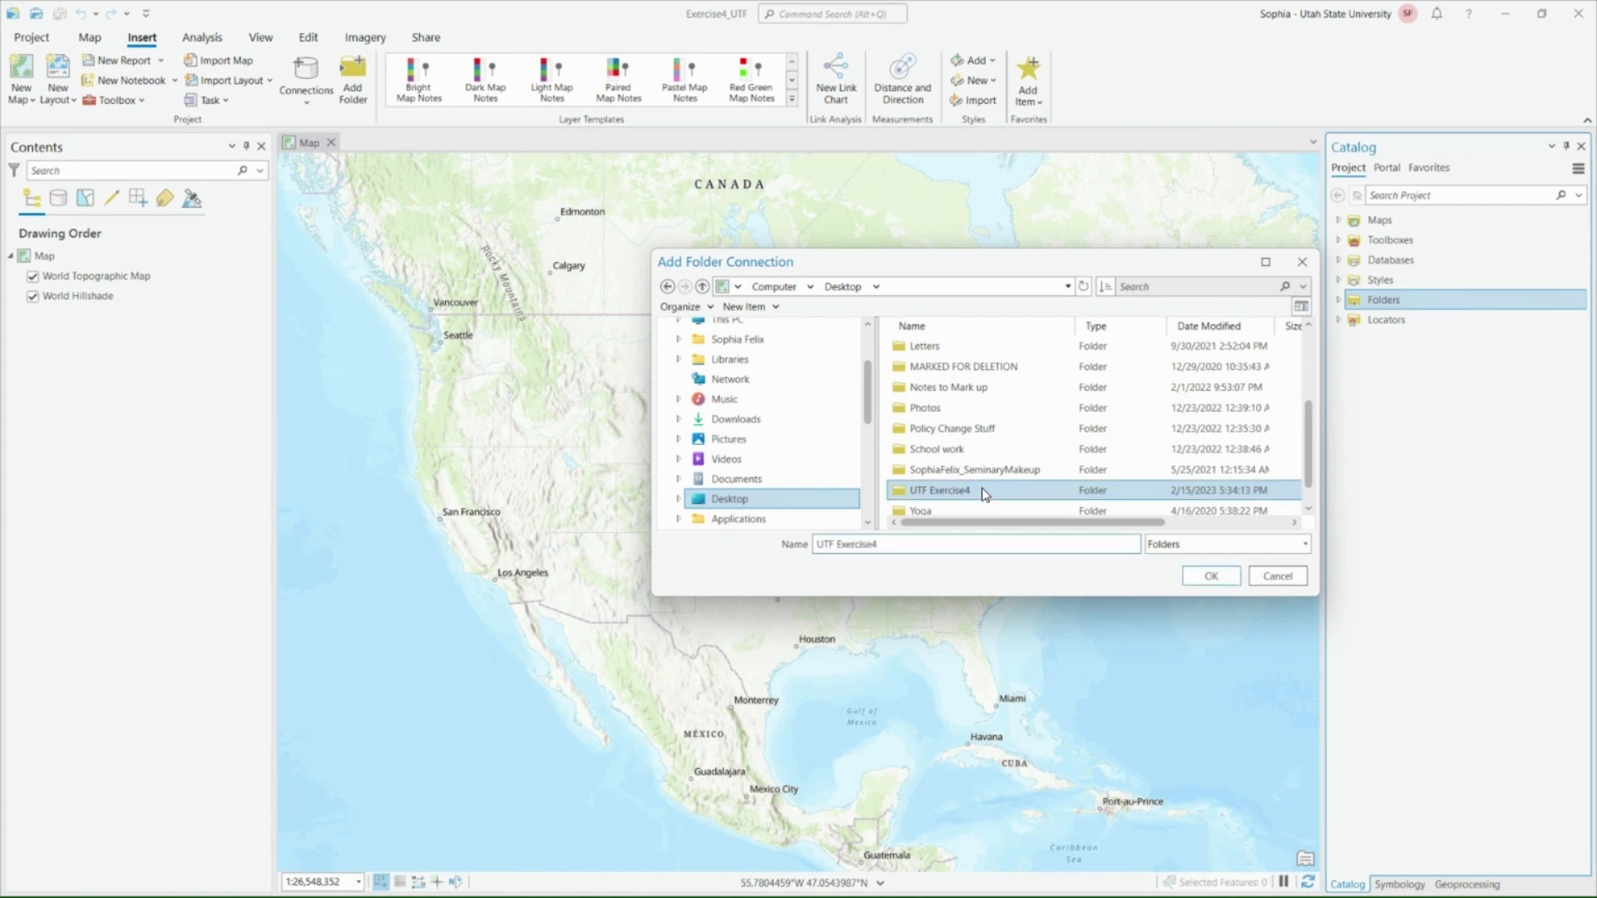
{"action": "left_click", "coordinate": [1222, 574]}
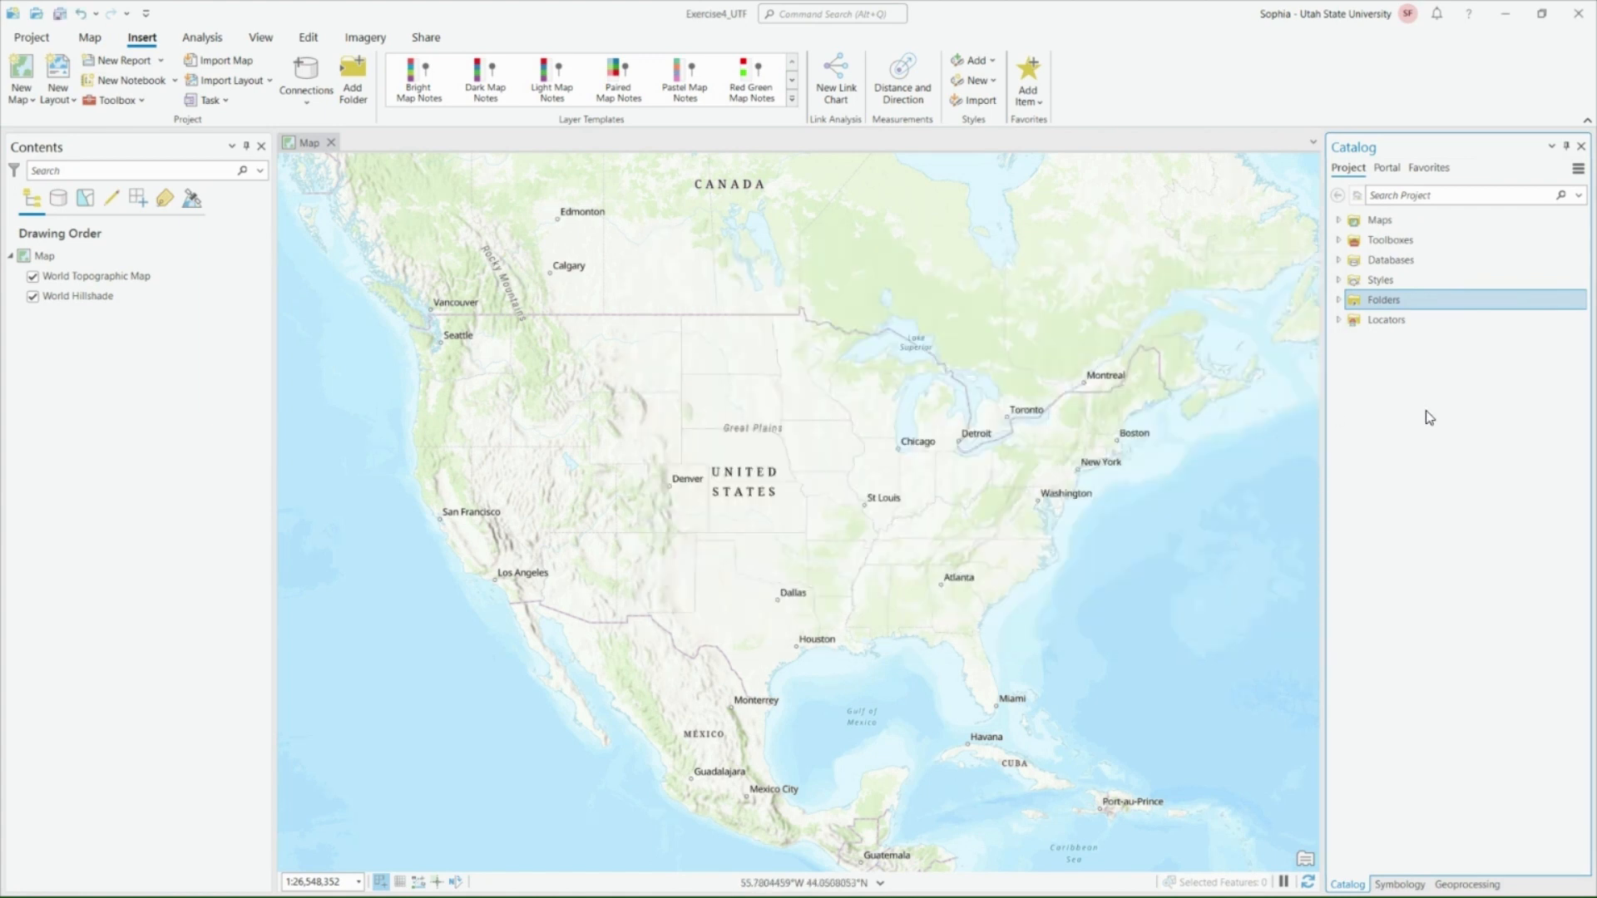
- Add NS_Data.csv from the Display_XY_Data_data folder inside the connected UTF Exercise4 folder to the map
{"action": "left_click", "coordinate": [1338, 299]}
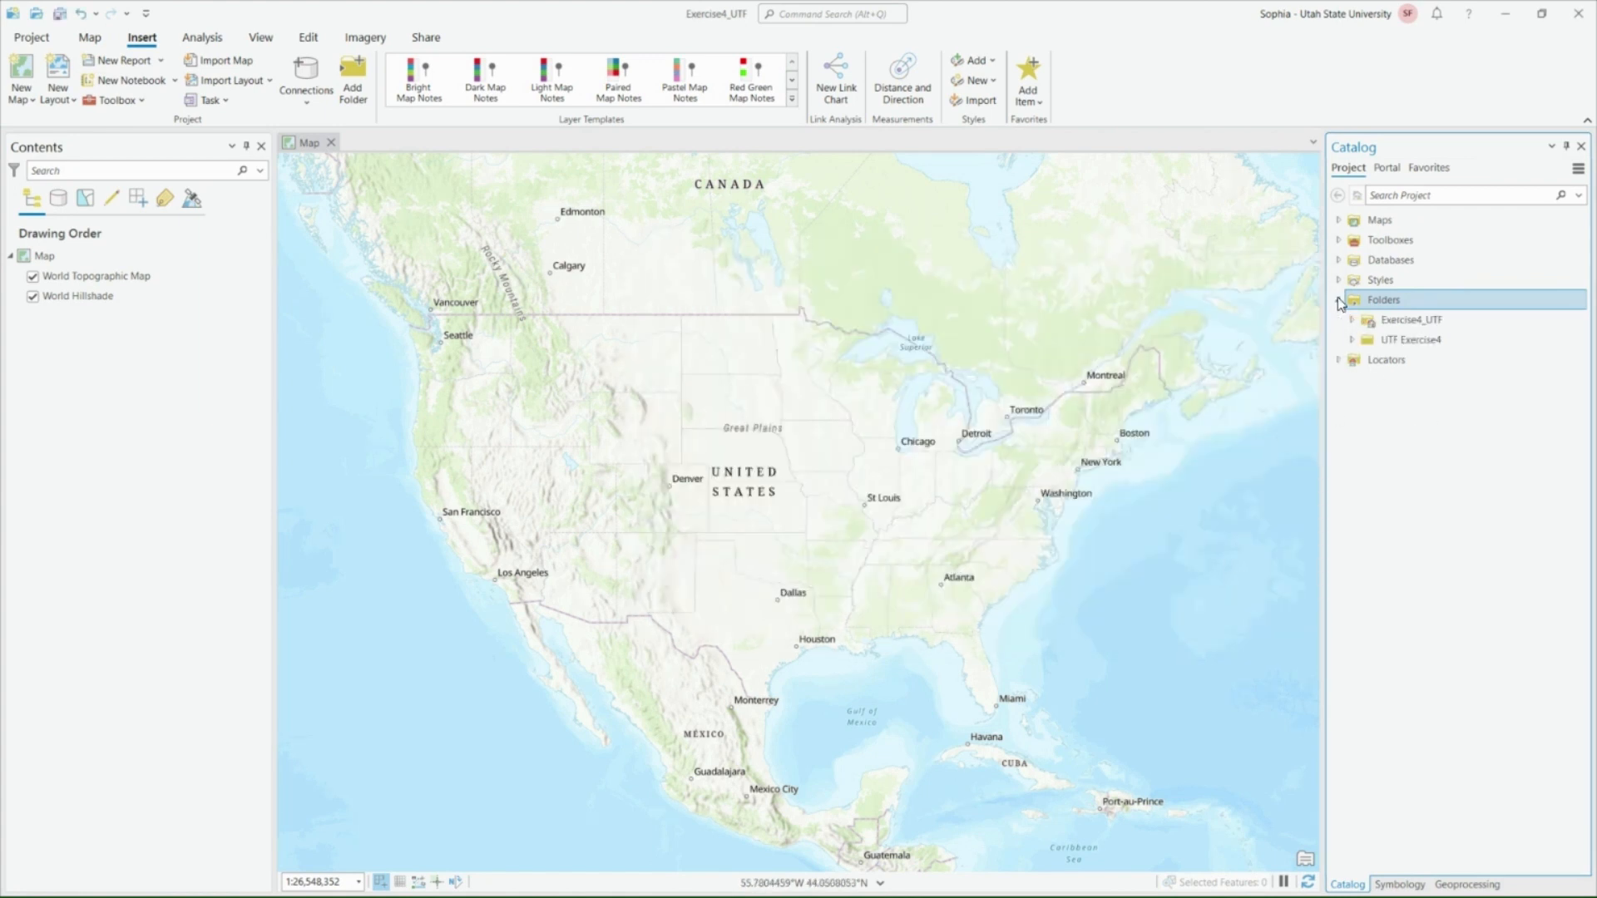
{"action": "left_click", "coordinate": [1352, 339]}
{"action": "left_click", "coordinate": [1364, 381]}
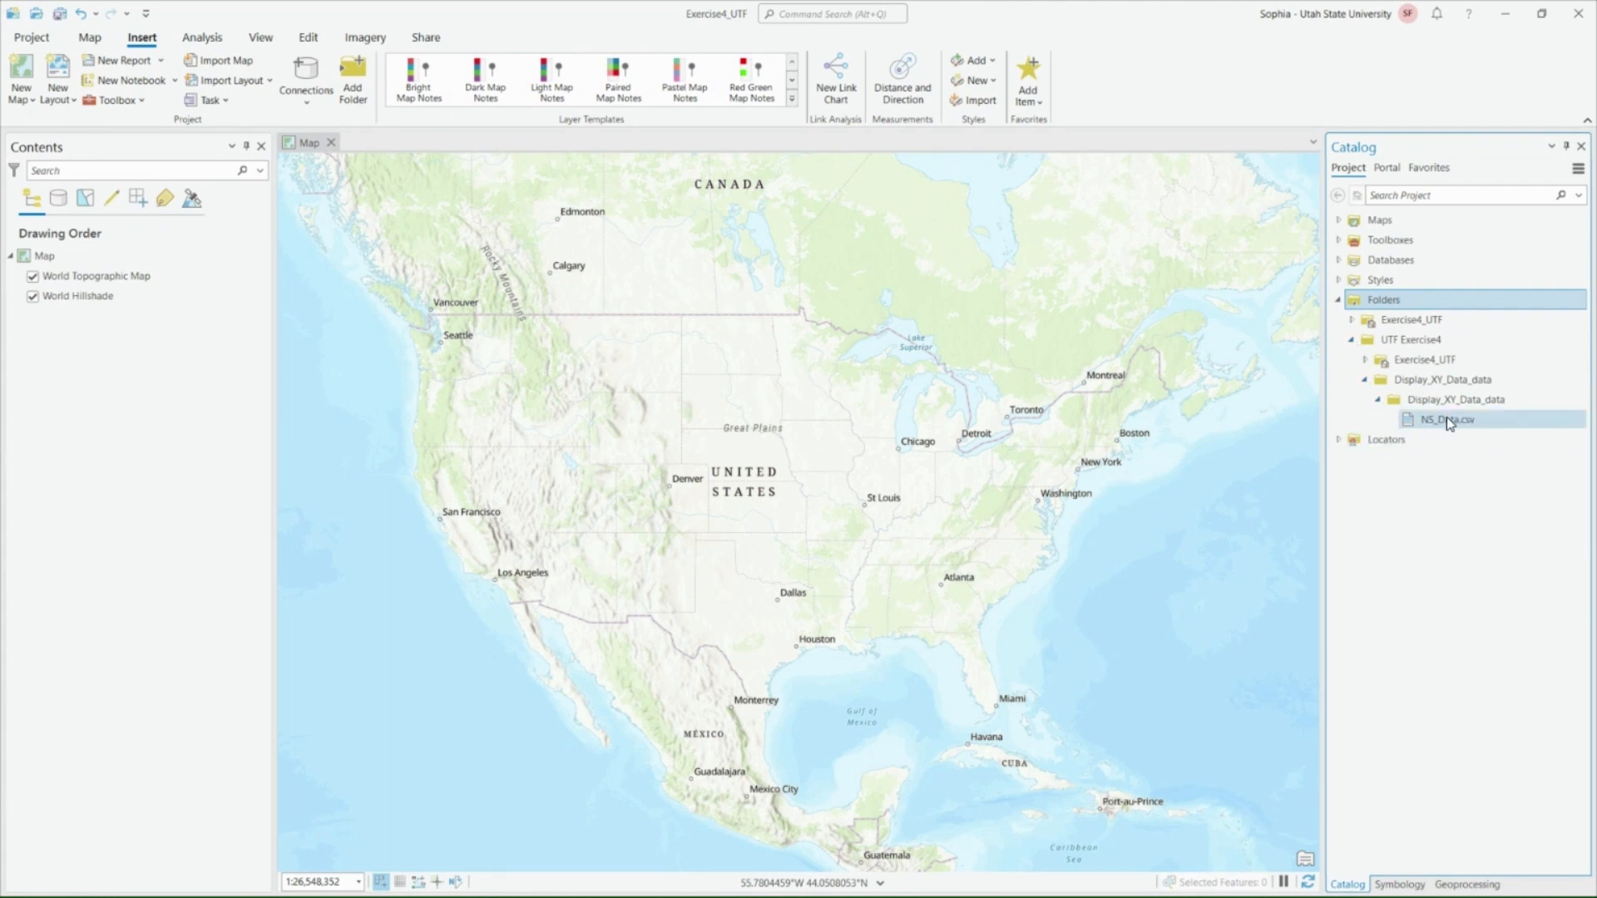
{"action": "left_click", "coordinate": [1451, 421]}
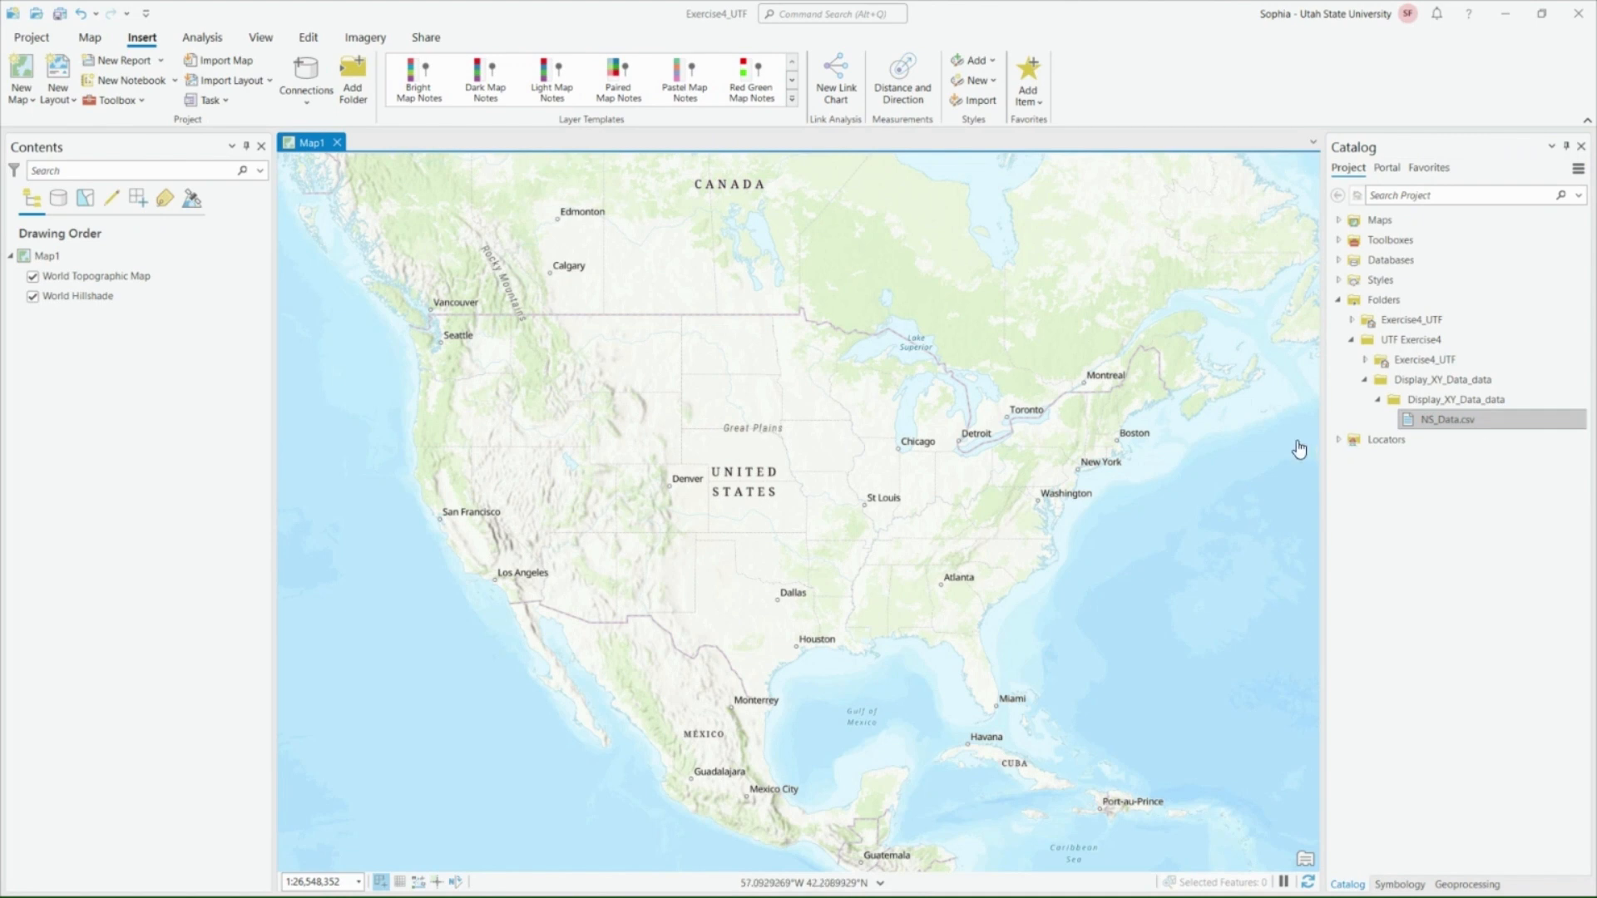
{"action": "left_click", "coordinate": [1469, 424]}
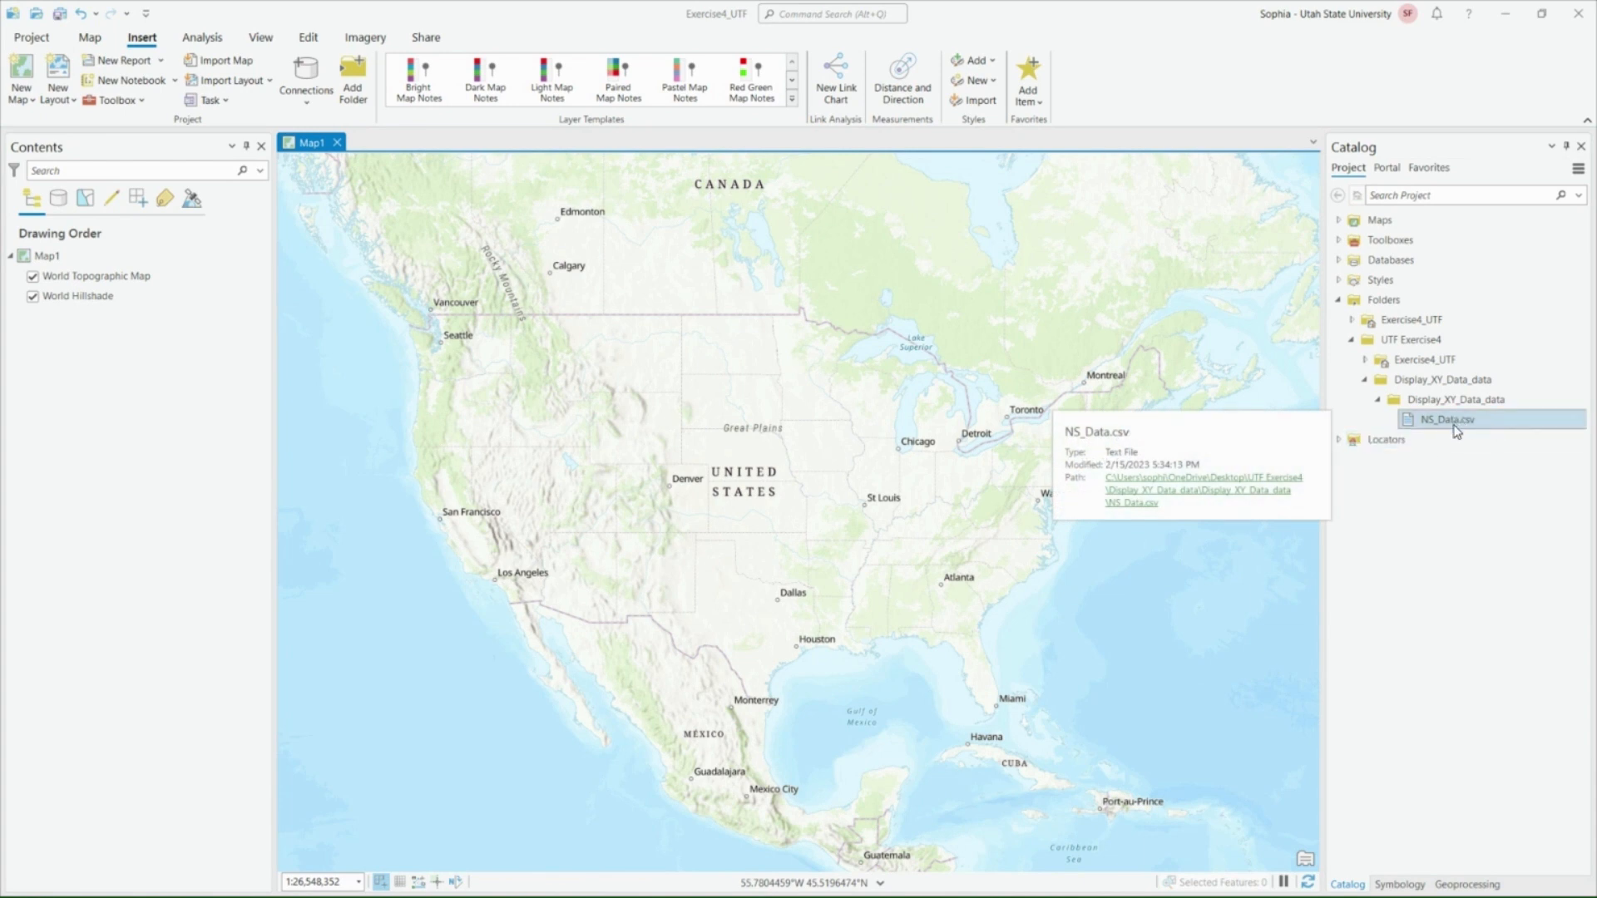
{"action": "left_click_drag", "start_coordinate": [1451, 419], "coordinate": [739, 469]}
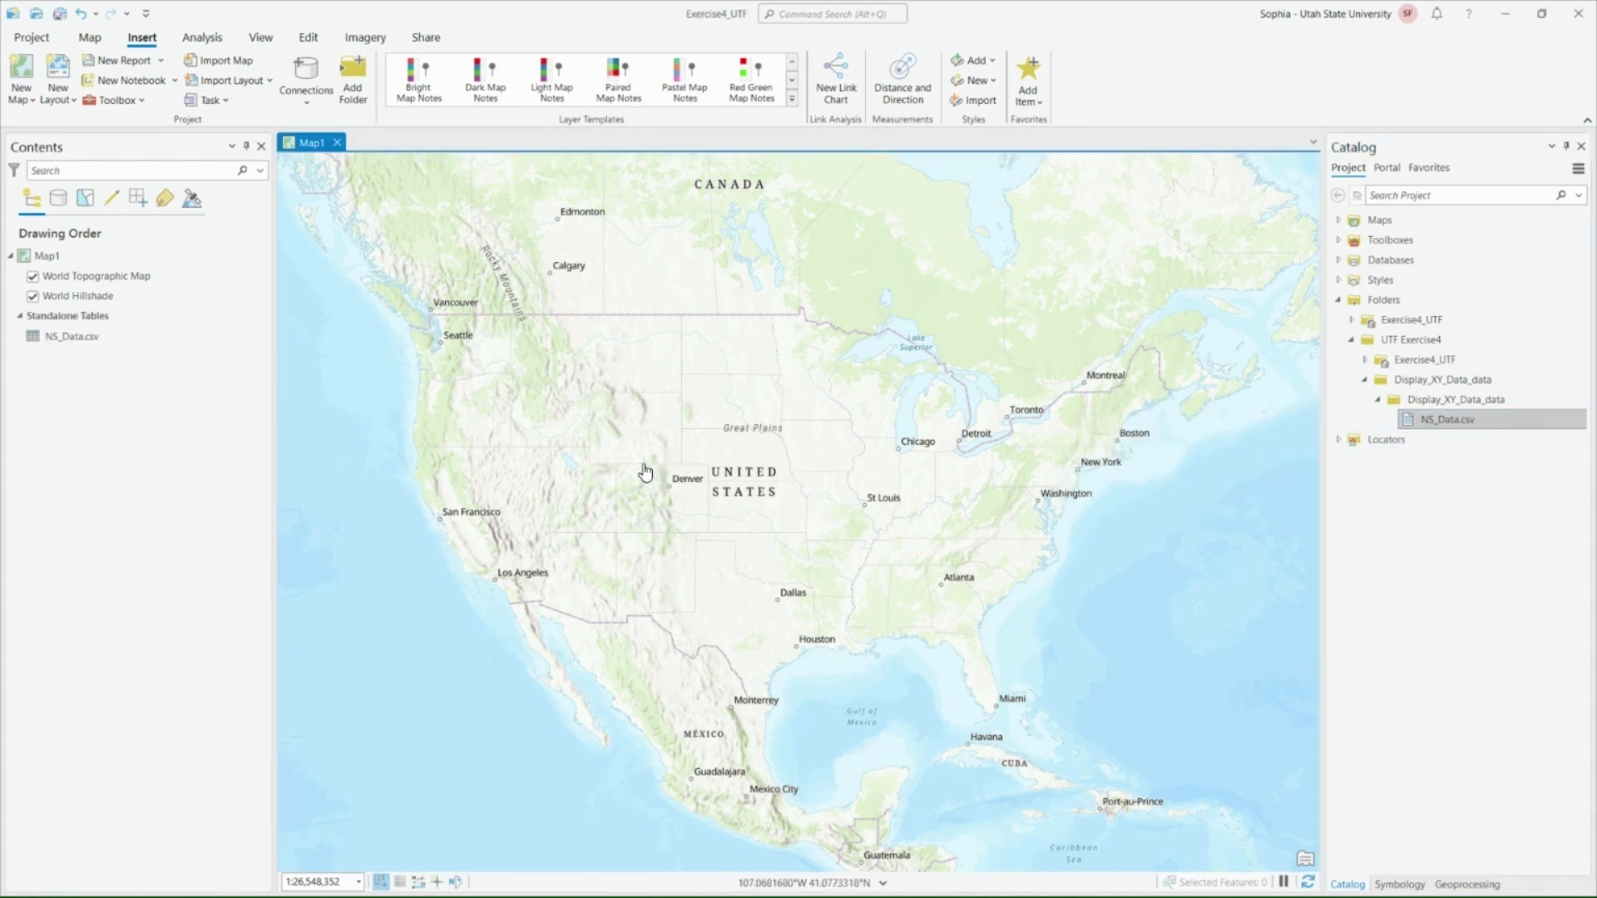
- Start Display XY Data for the NS_Data.csv table, name the output feature class Nsho_data, and review the X Field choices, keeping B_LON_DD
{"action": "right_click", "coordinate": [75, 339]}
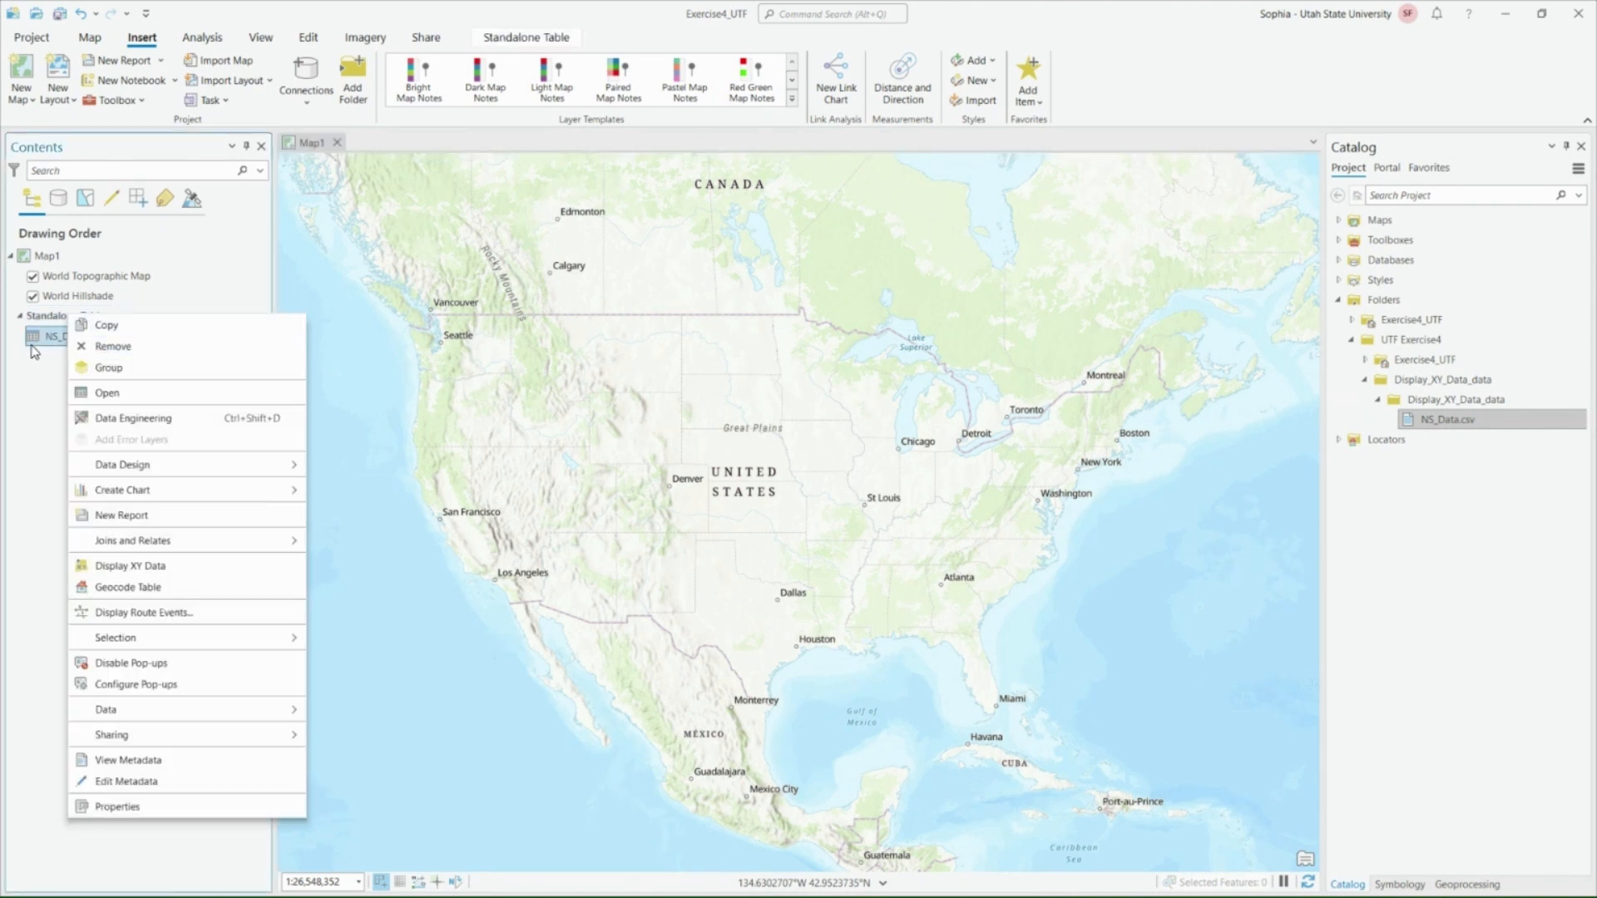
{"action": "left_click", "coordinate": [207, 573]}
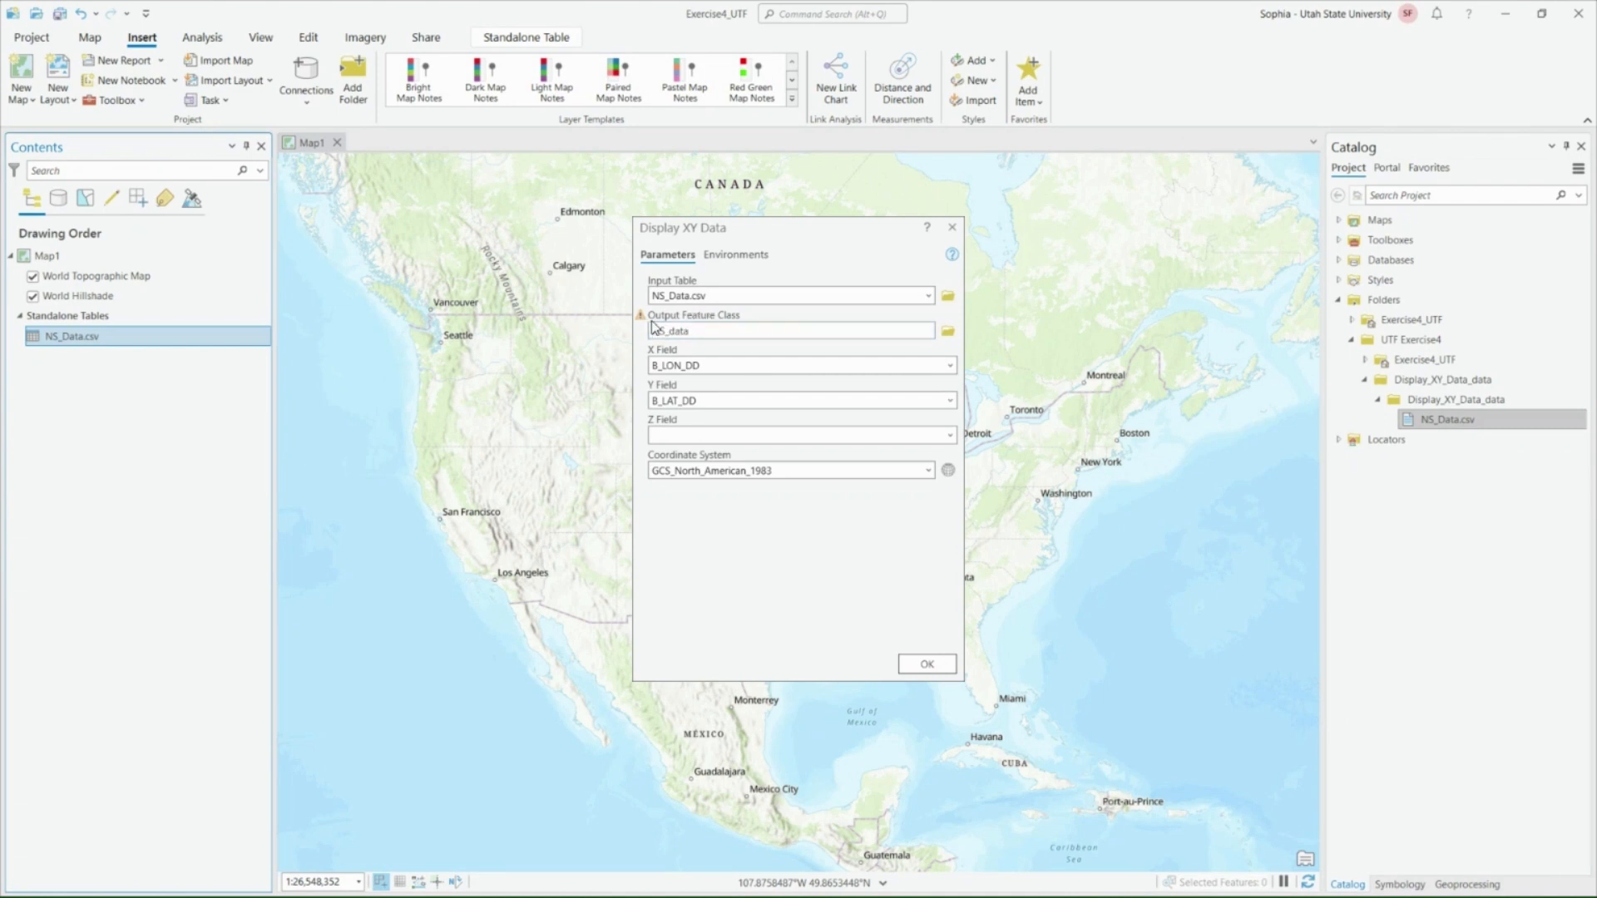
{"action": "left_click", "coordinate": [681, 333]}
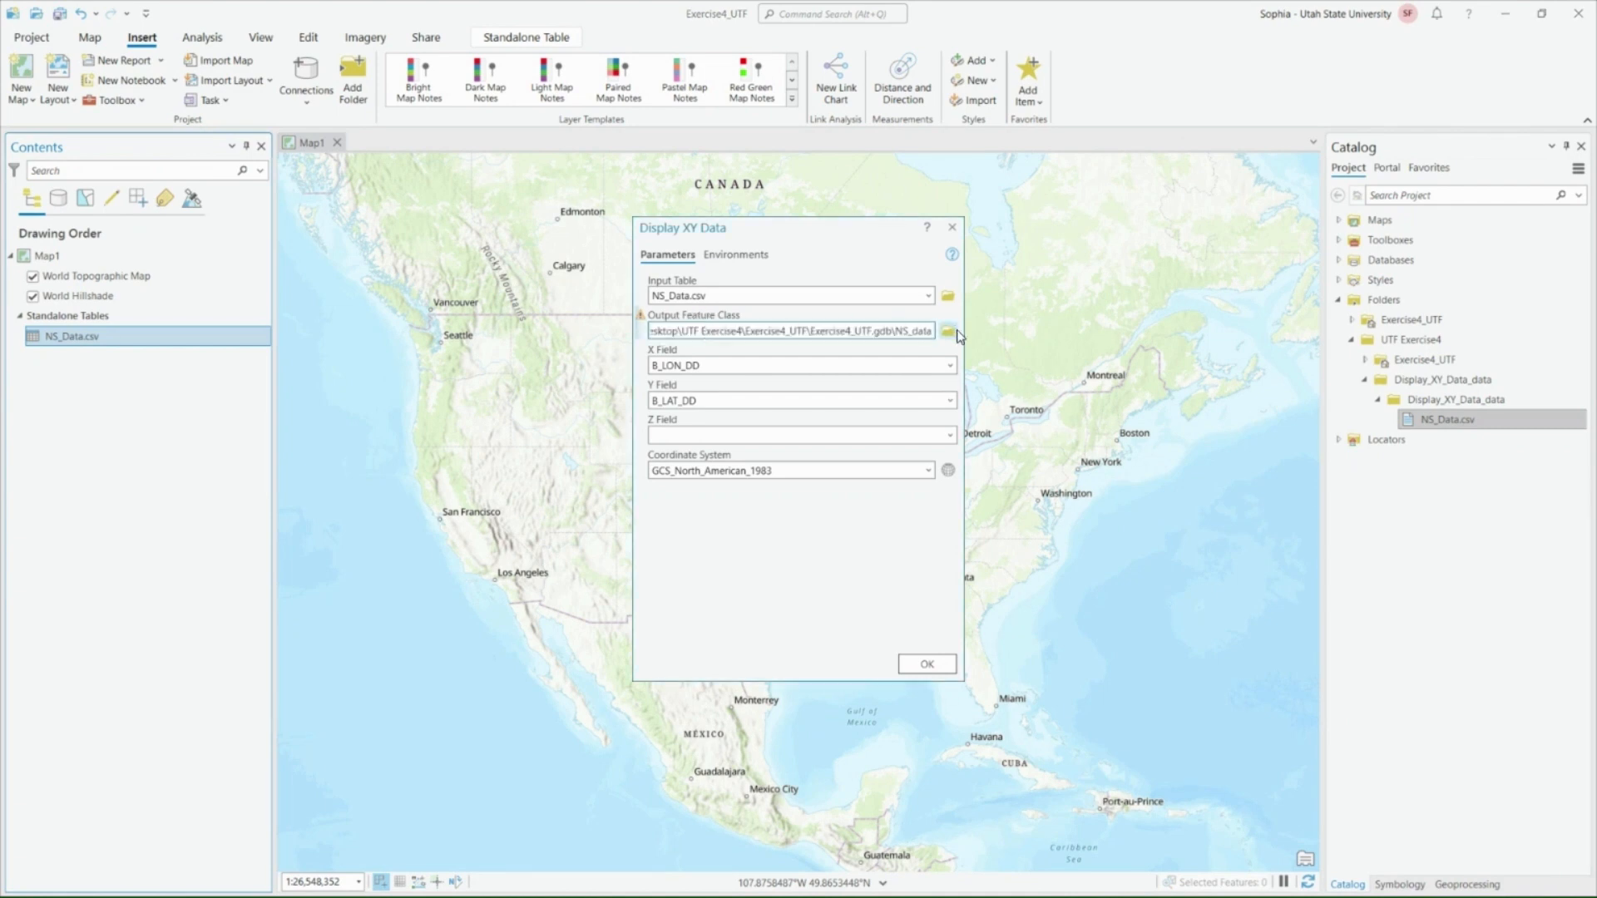
{"action": "key", "text": "BackSpace"}
{"action": "key", "text": "BackSpace"}
{"action": "key", "text": "BackSpace"}
{"action": "key", "text": "BackSpace"}
{"action": "key", "text": "BackSpace"}
{"action": "key", "text": "BackSpace"}
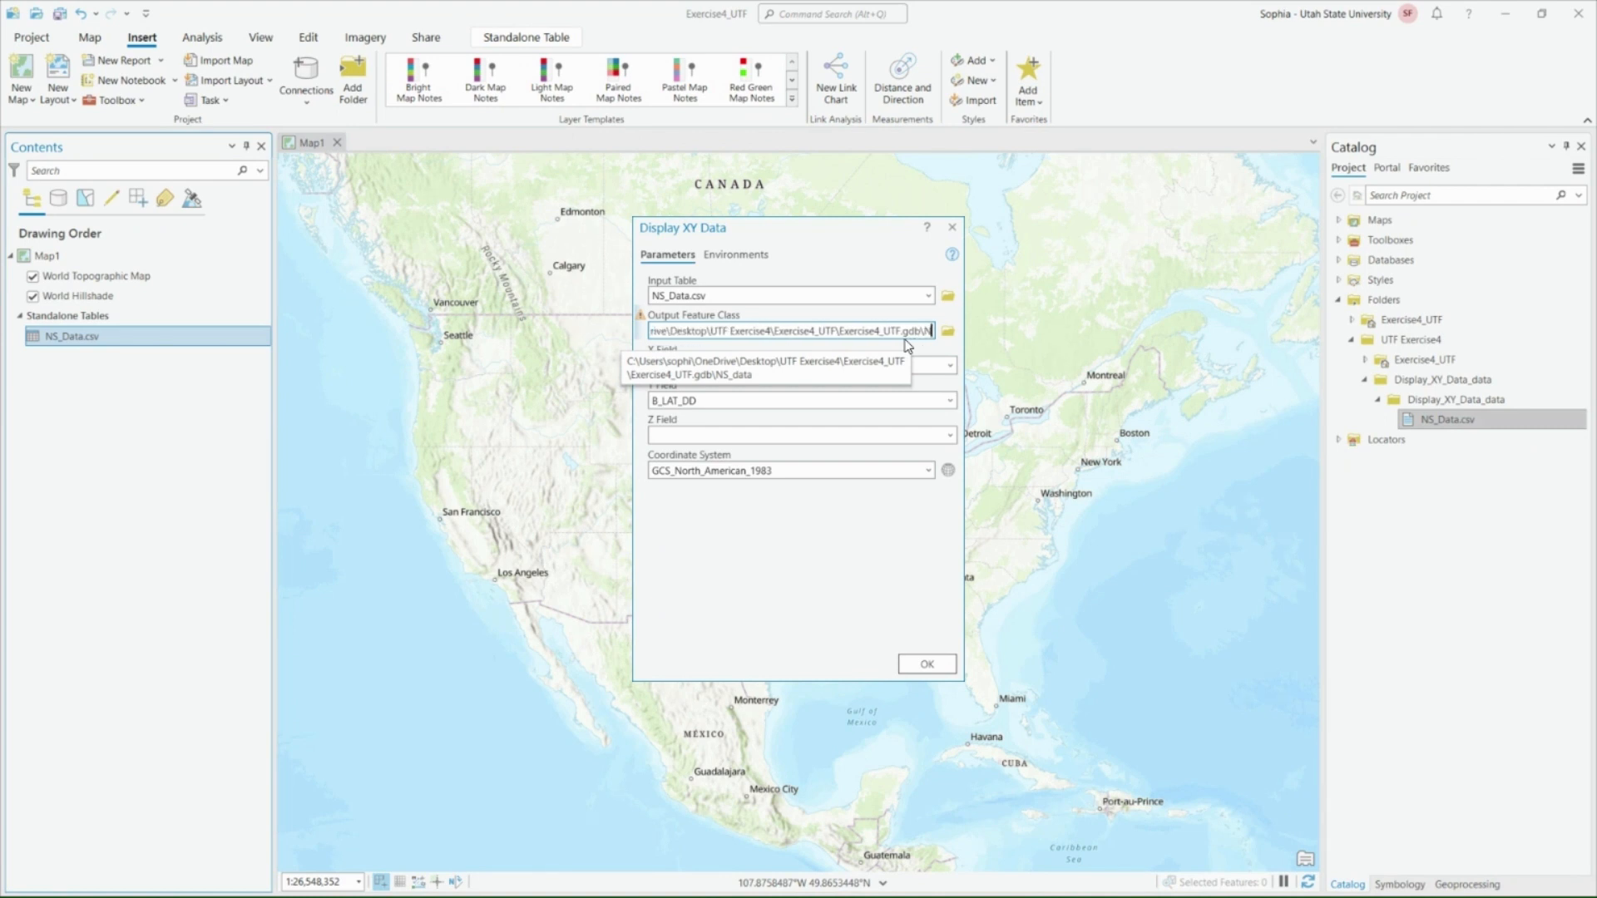
{"action": "type", "text": "shc"}
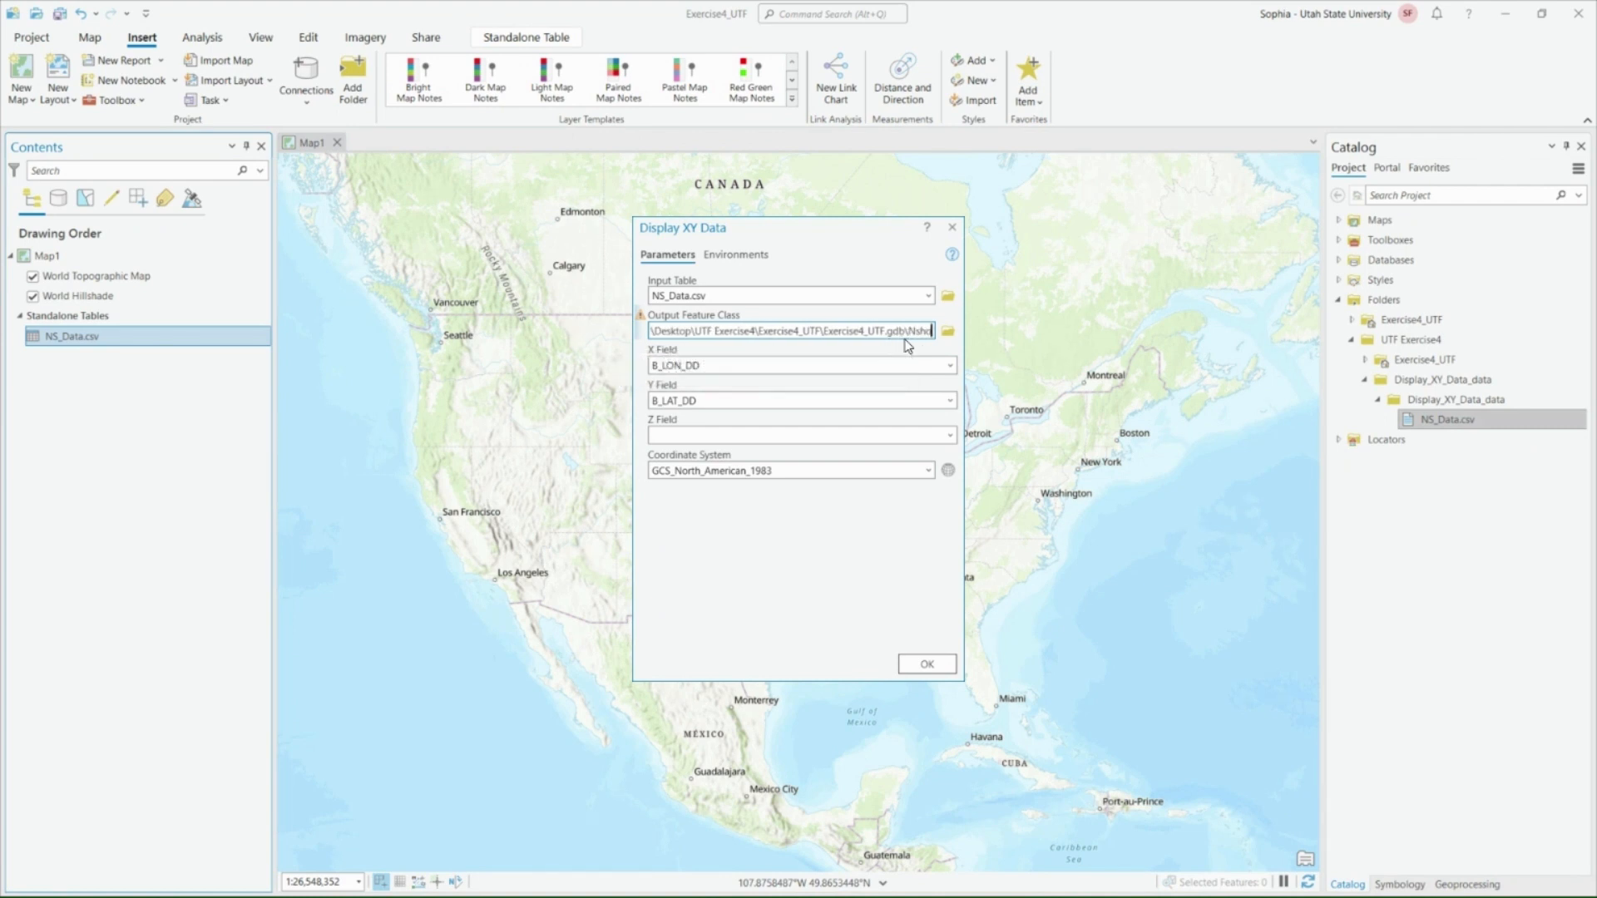
{"action": "type", "text": "_data"}
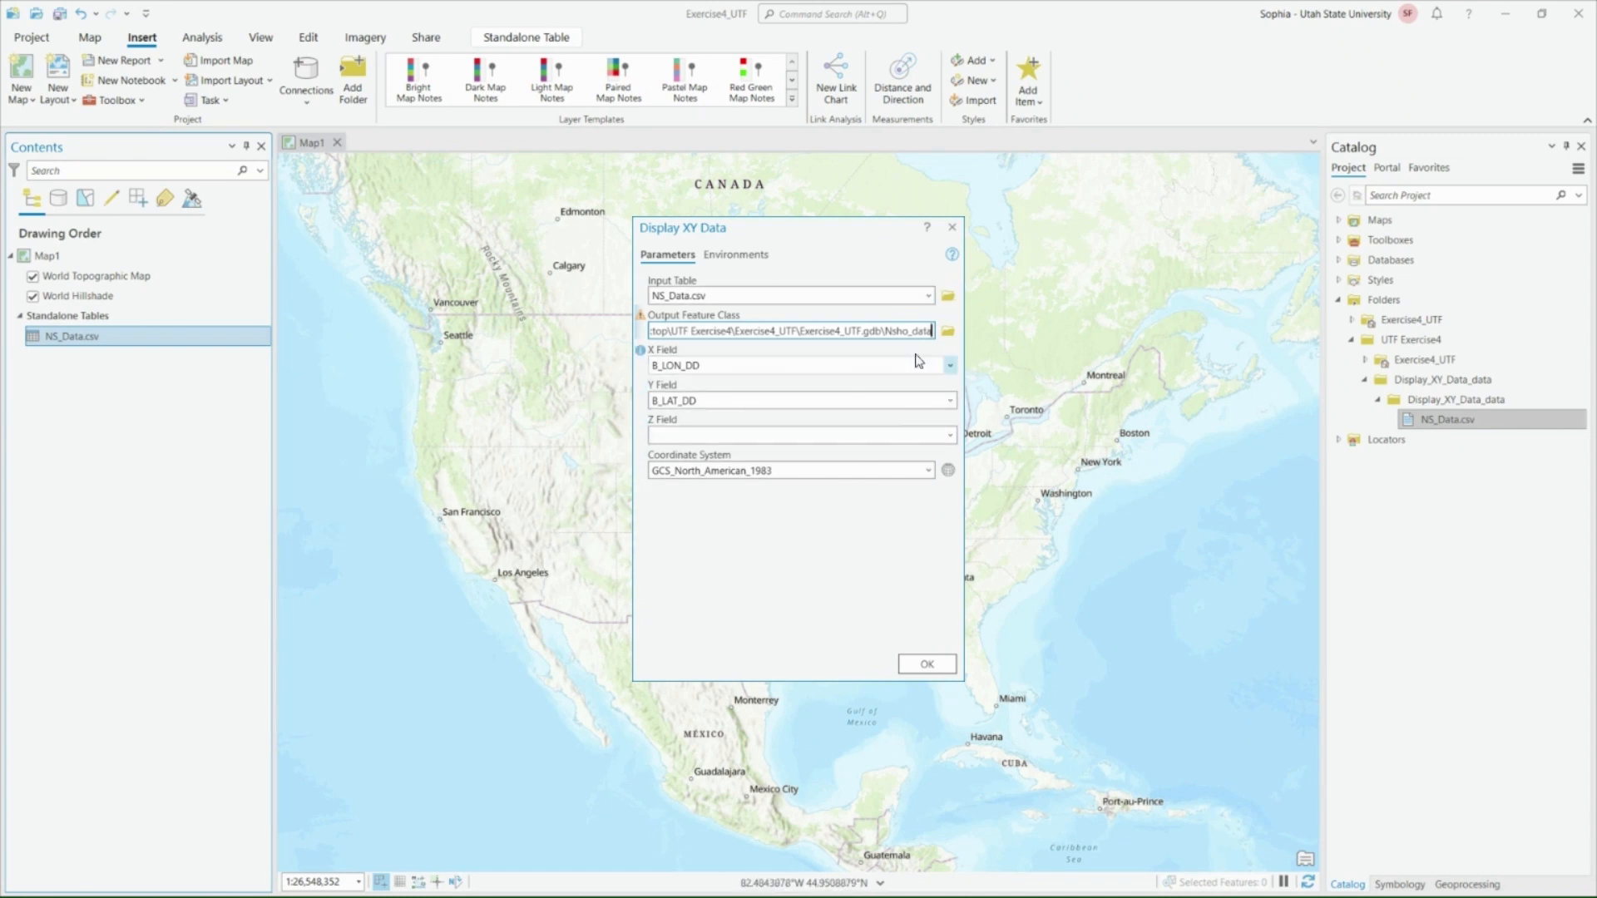
{"action": "left_click", "coordinate": [949, 366]}
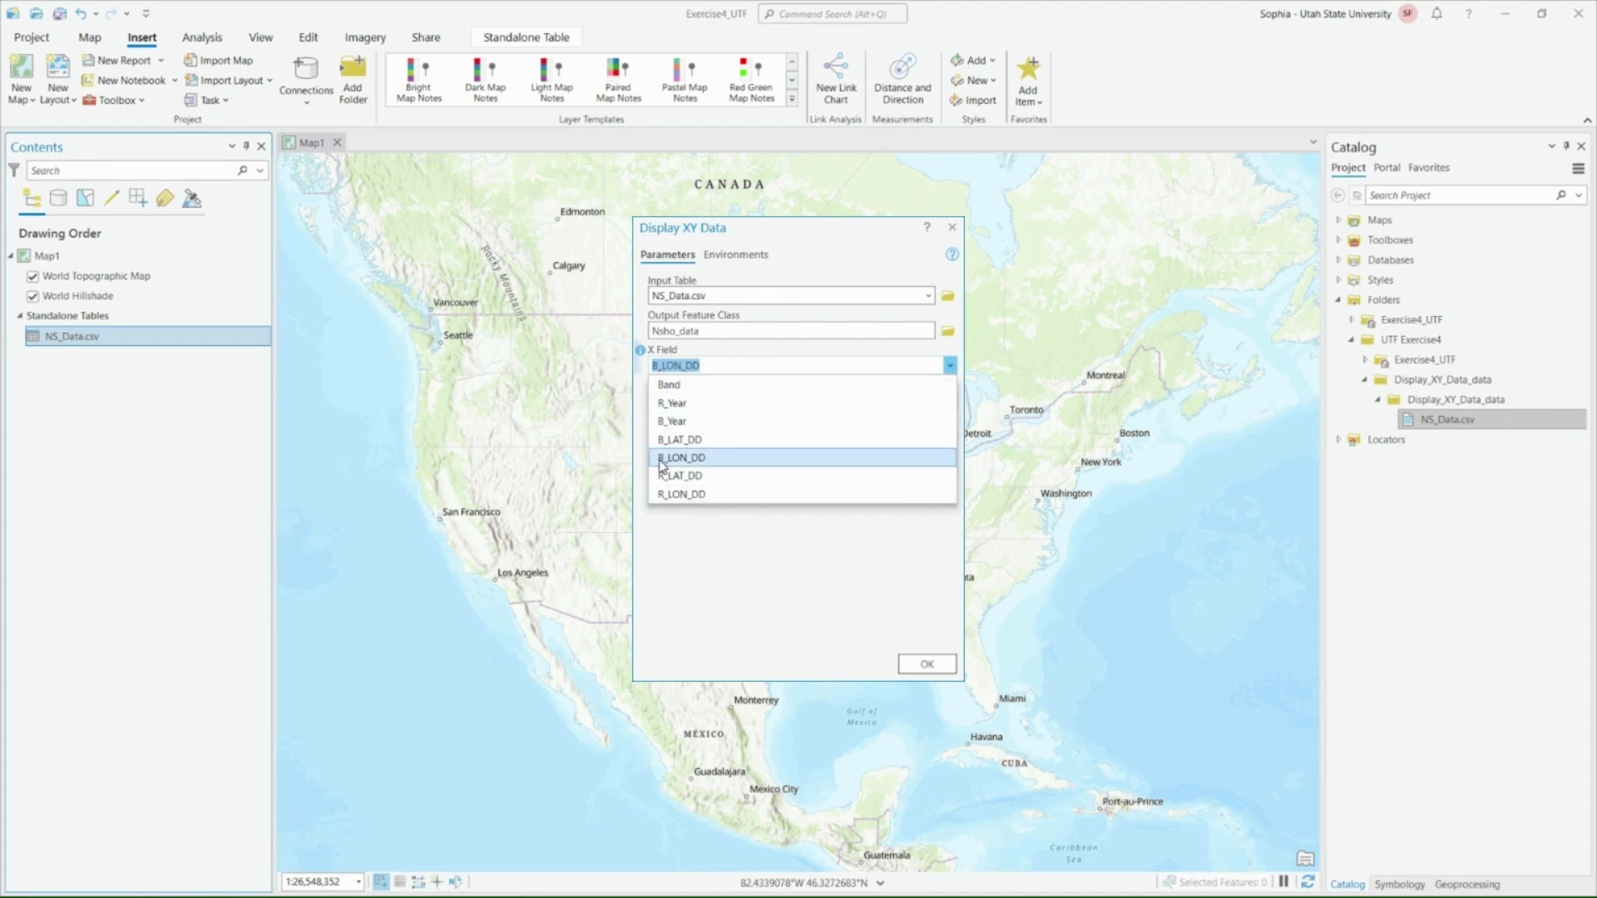
{"action": "left_click", "coordinate": [704, 556]}
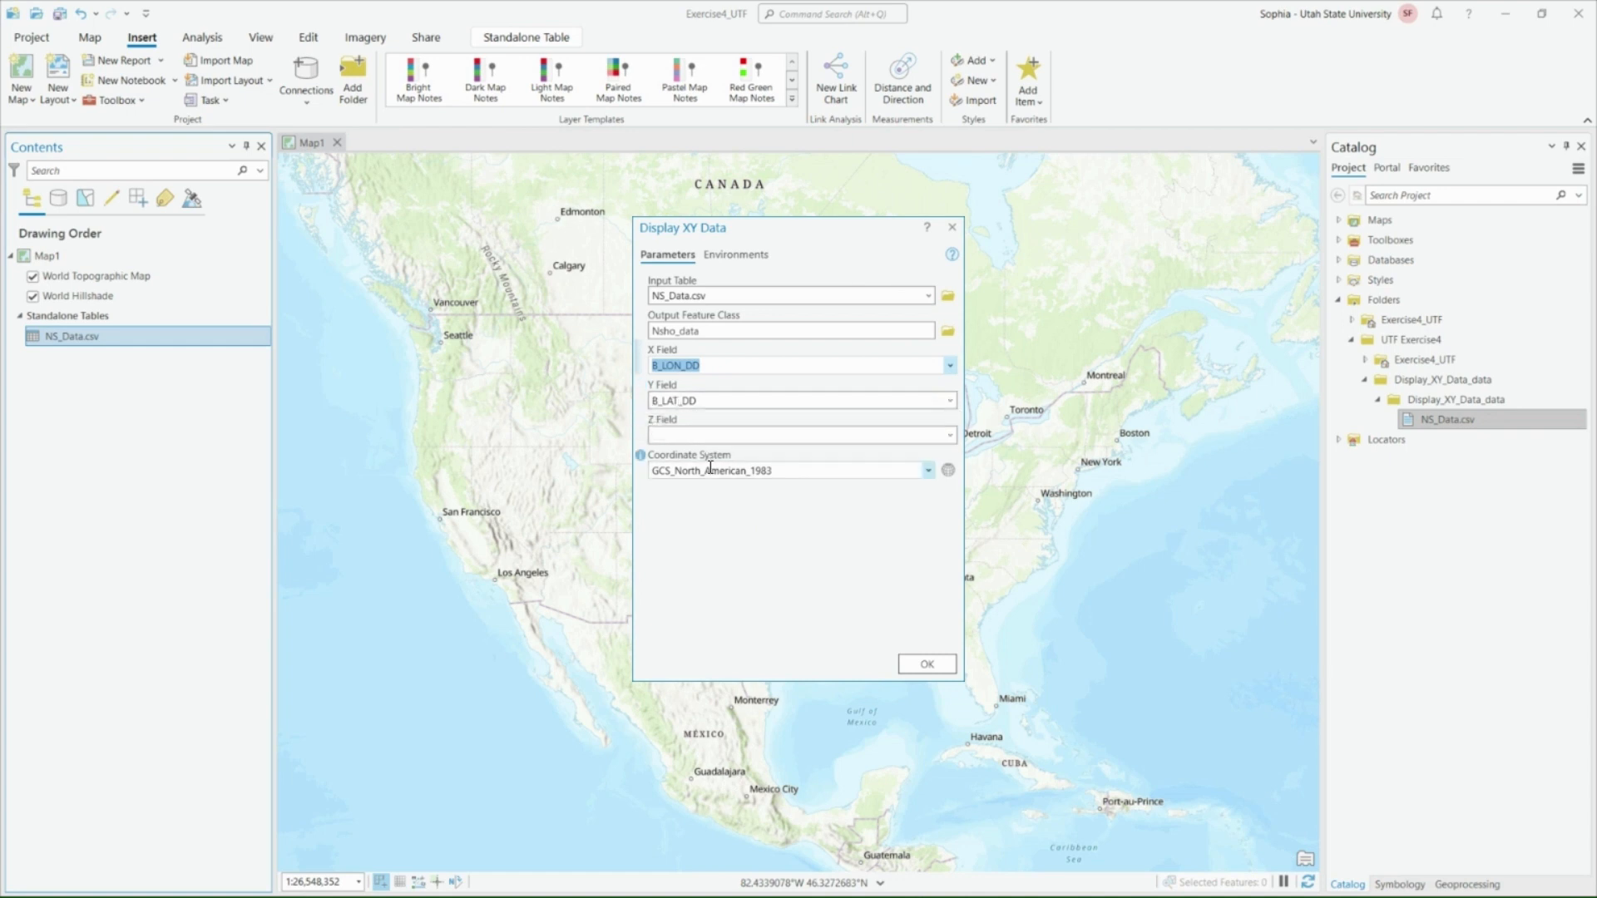
- Set the coordinate system to NAD 1983 from the geographic North America, USA and territories group, and run Display XY Data
{"action": "left_click", "coordinate": [947, 472]}
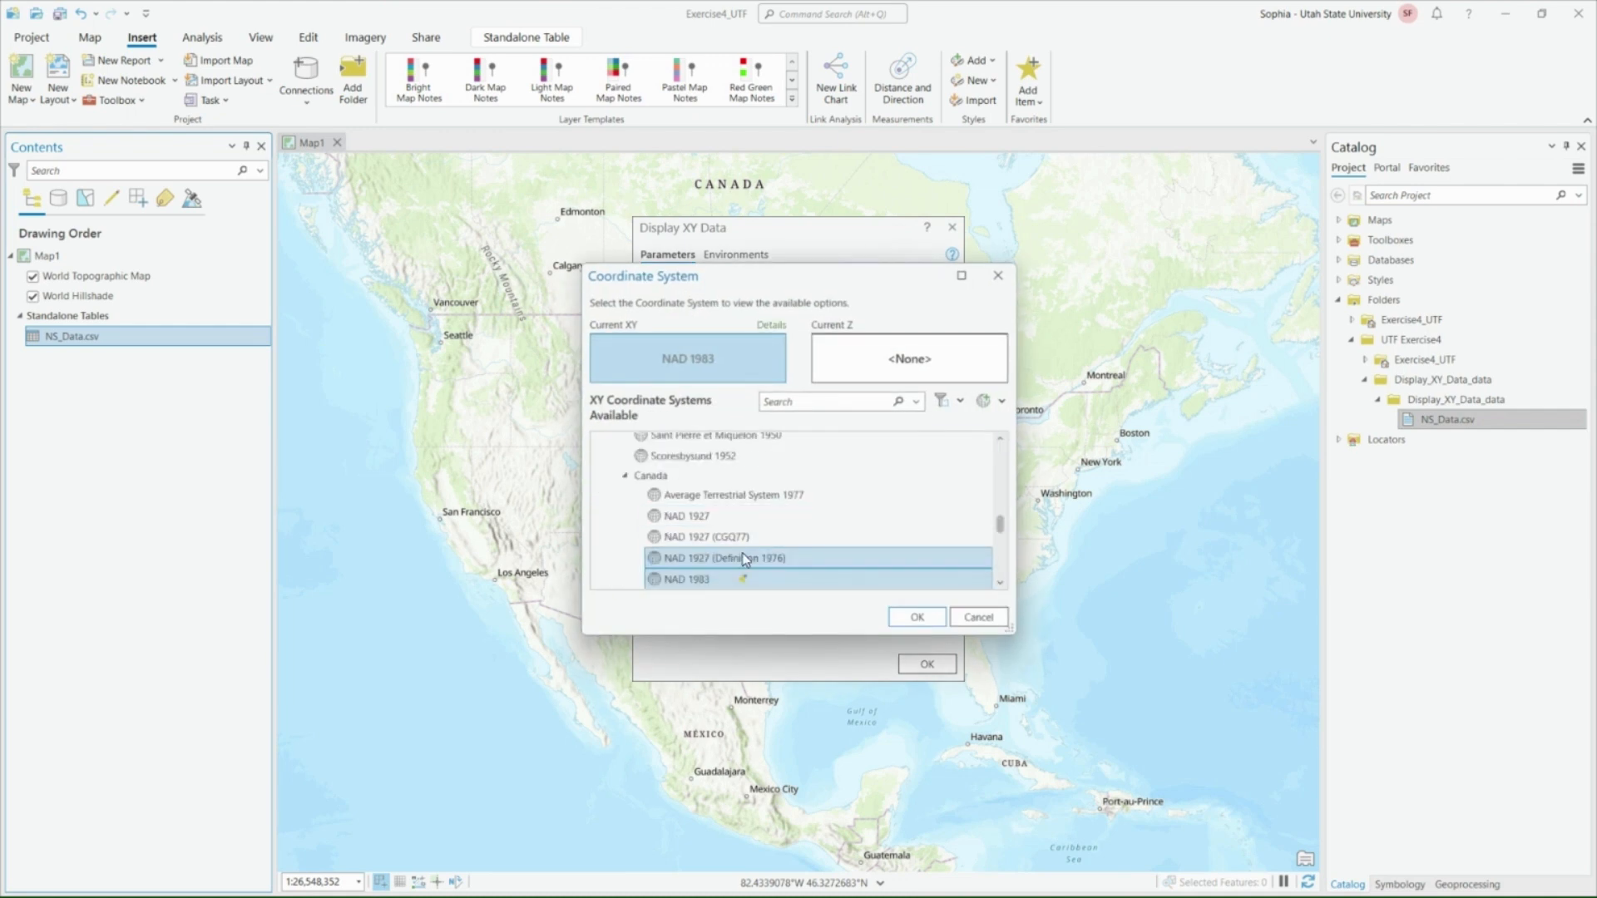
{"action": "scroll", "coordinate": [744, 559], "scroll_direction": "up", "scroll_amount": 2}
{"action": "scroll", "coordinate": [638, 513], "scroll_direction": "down", "scroll_amount": 1}
{"action": "left_click", "coordinate": [625, 515]}
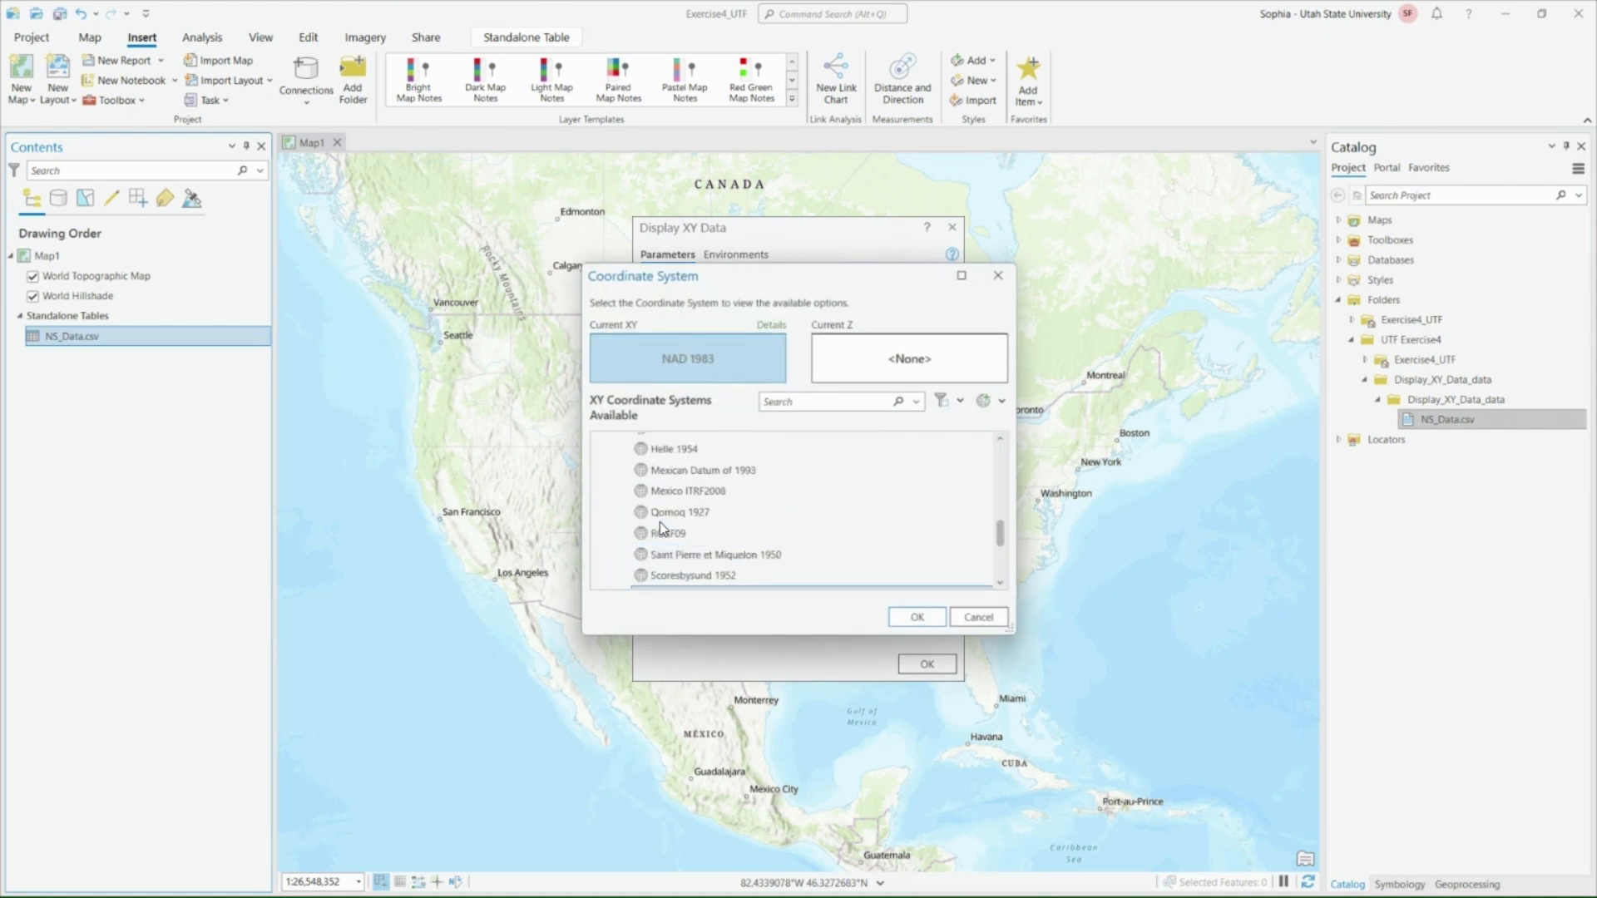
{"action": "scroll", "coordinate": [682, 516], "scroll_direction": "up", "scroll_amount": 8}
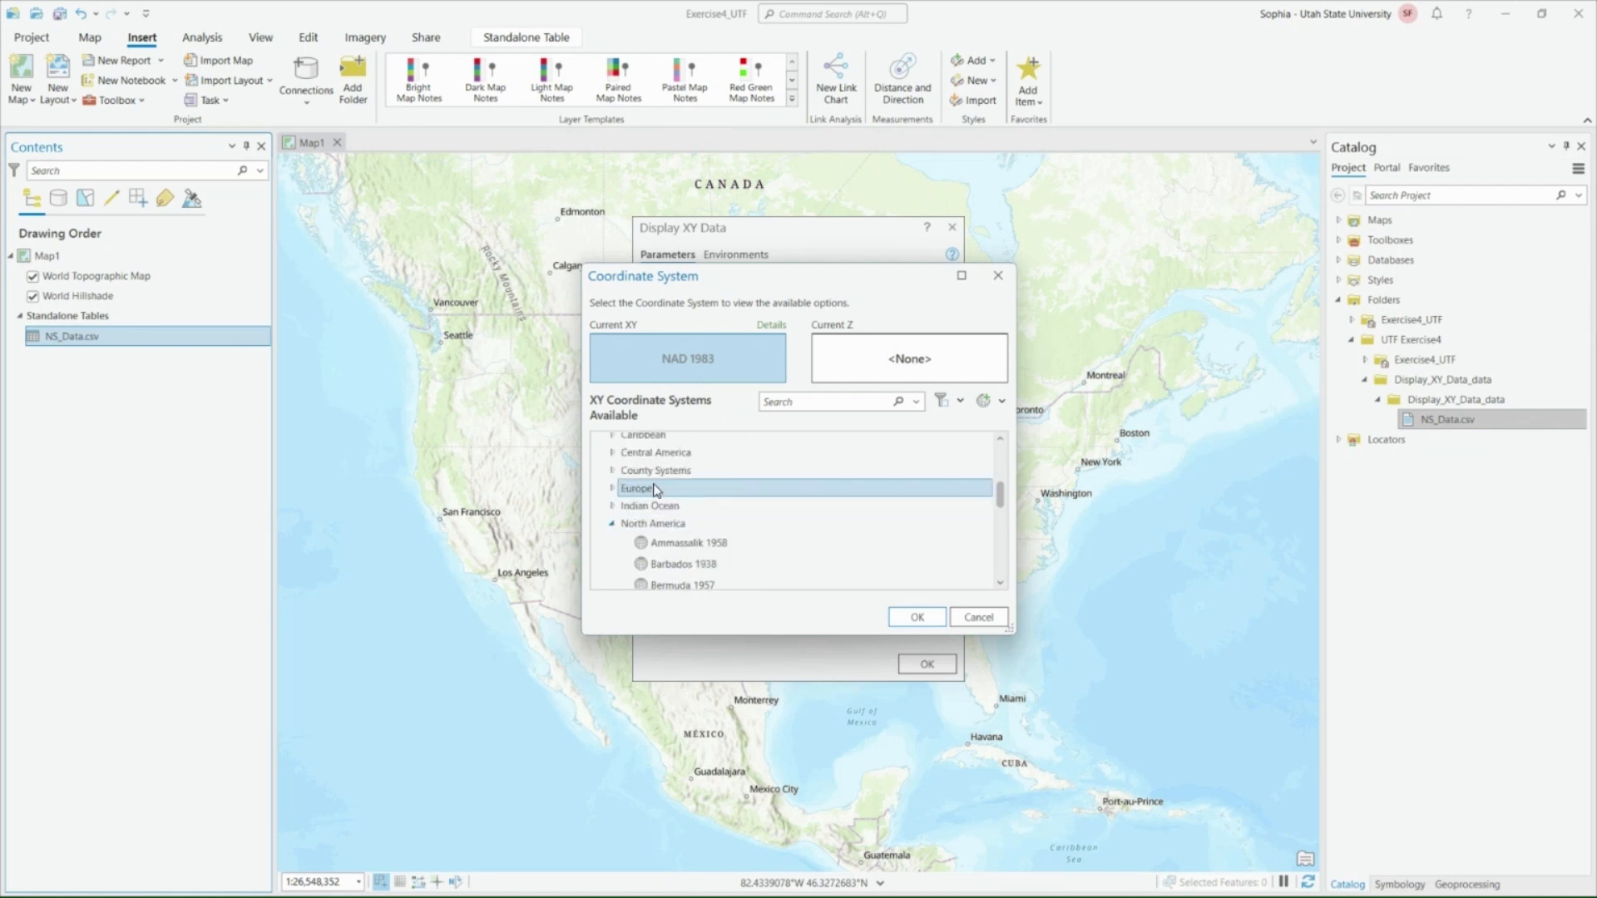
{"action": "left_click", "coordinate": [614, 524]}
{"action": "scroll", "coordinate": [652, 533], "scroll_direction": "up", "scroll_amount": 3}
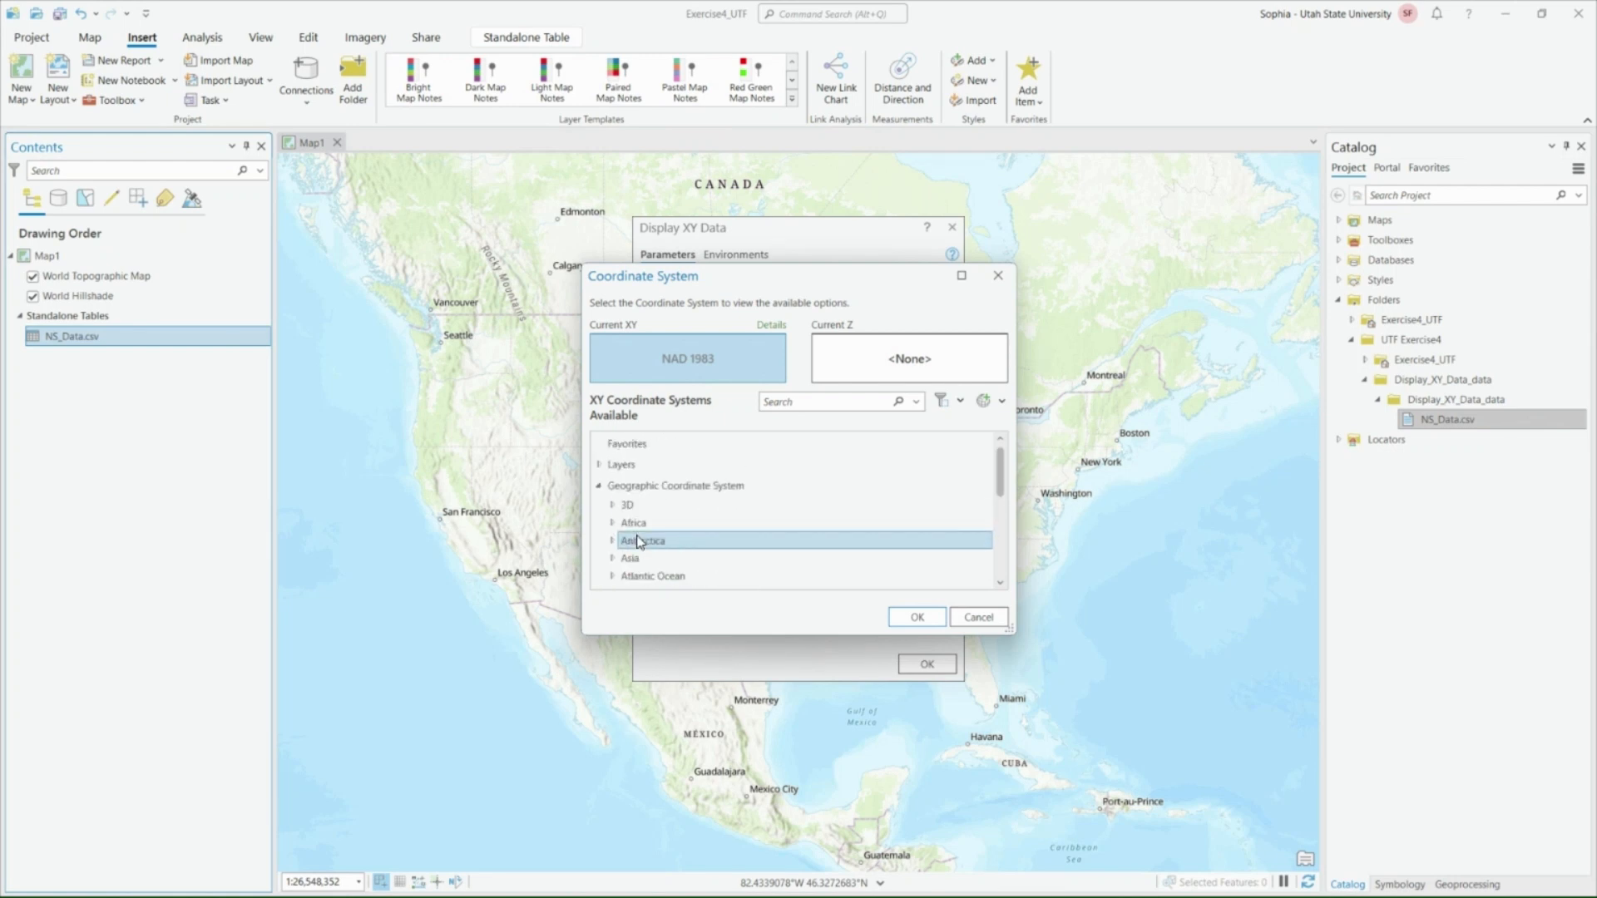
{"action": "left_click", "coordinate": [664, 487]}
{"action": "scroll", "coordinate": [665, 499], "scroll_direction": "down", "scroll_amount": 5}
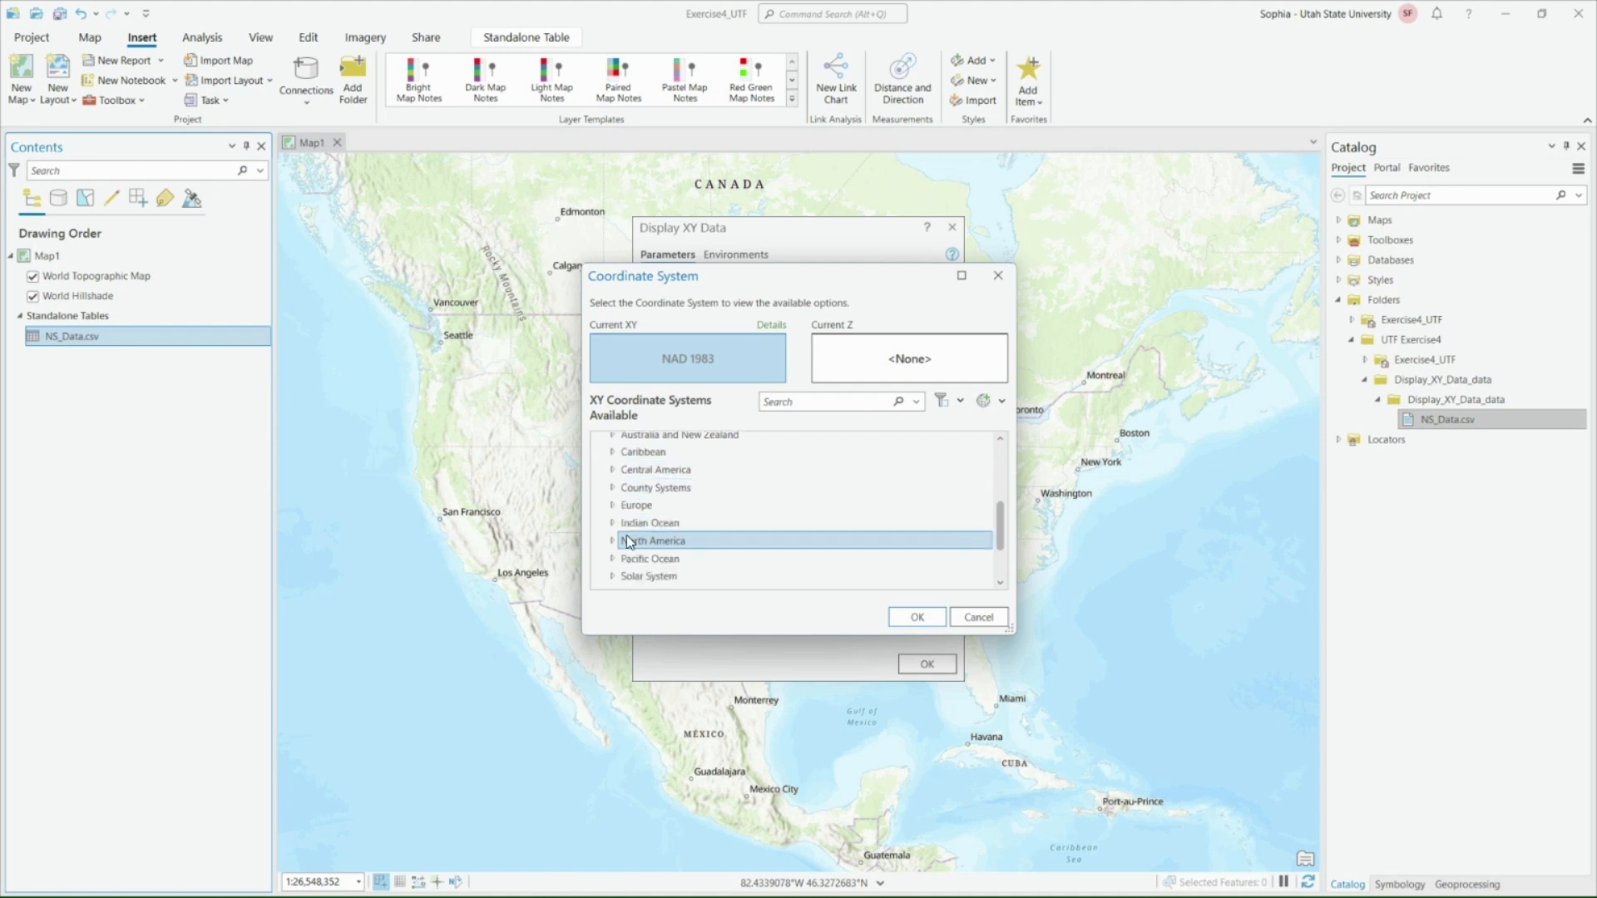
{"action": "double_click", "coordinate": [666, 541]}
{"action": "scroll", "coordinate": [666, 540], "scroll_direction": "down", "scroll_amount": 3}
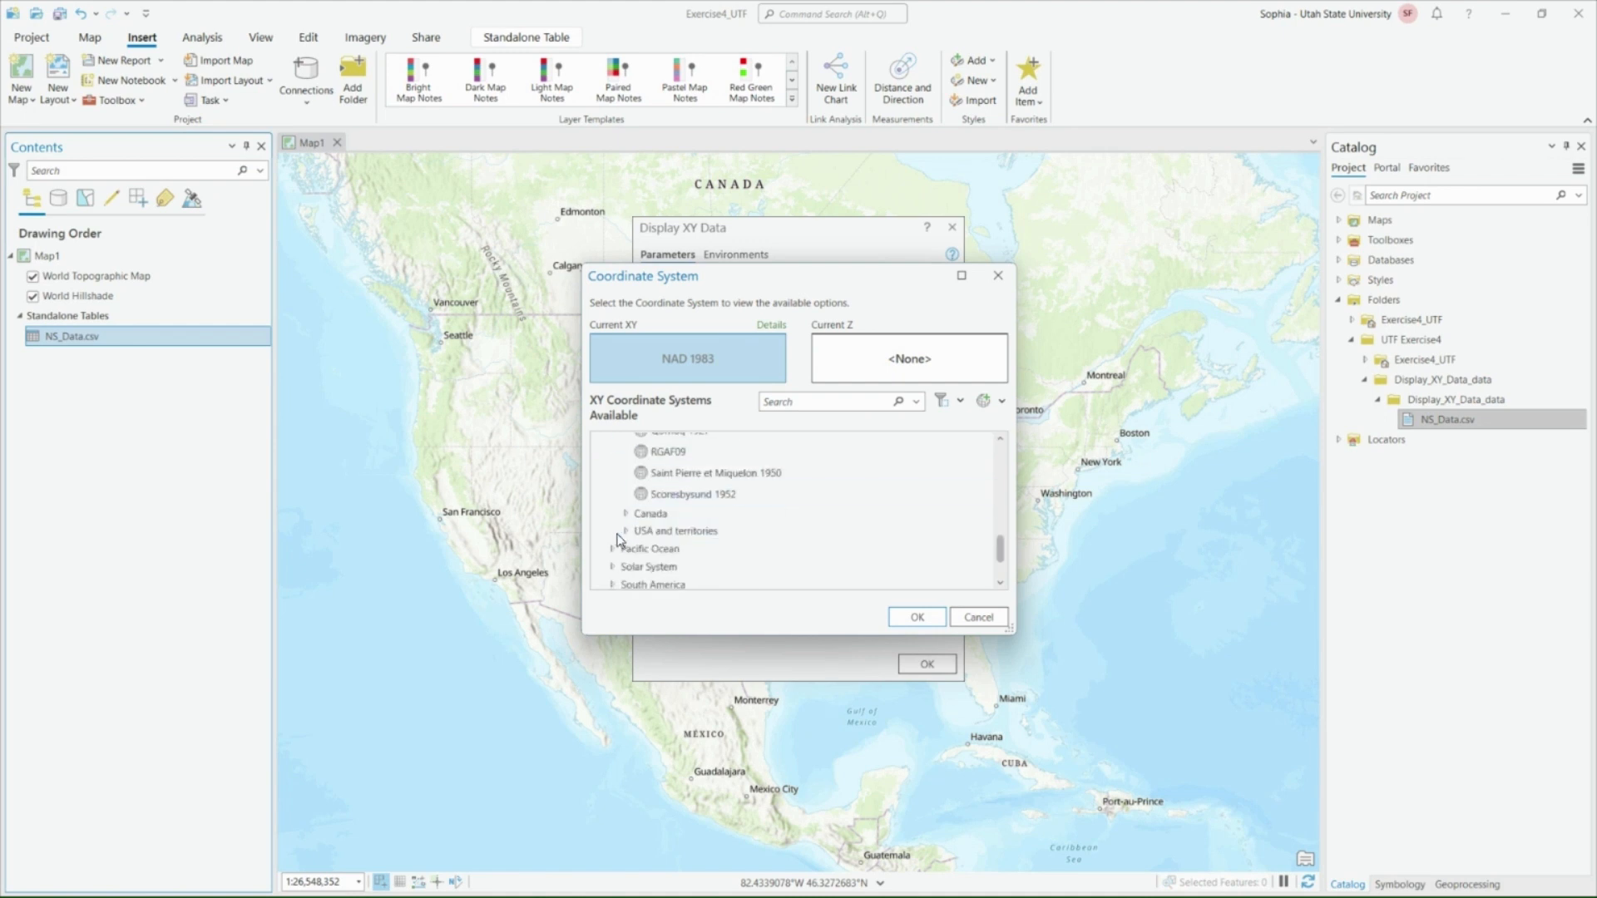
{"action": "left_click", "coordinate": [625, 531]}
{"action": "scroll", "coordinate": [682, 532], "scroll_direction": "down", "scroll_amount": 1}
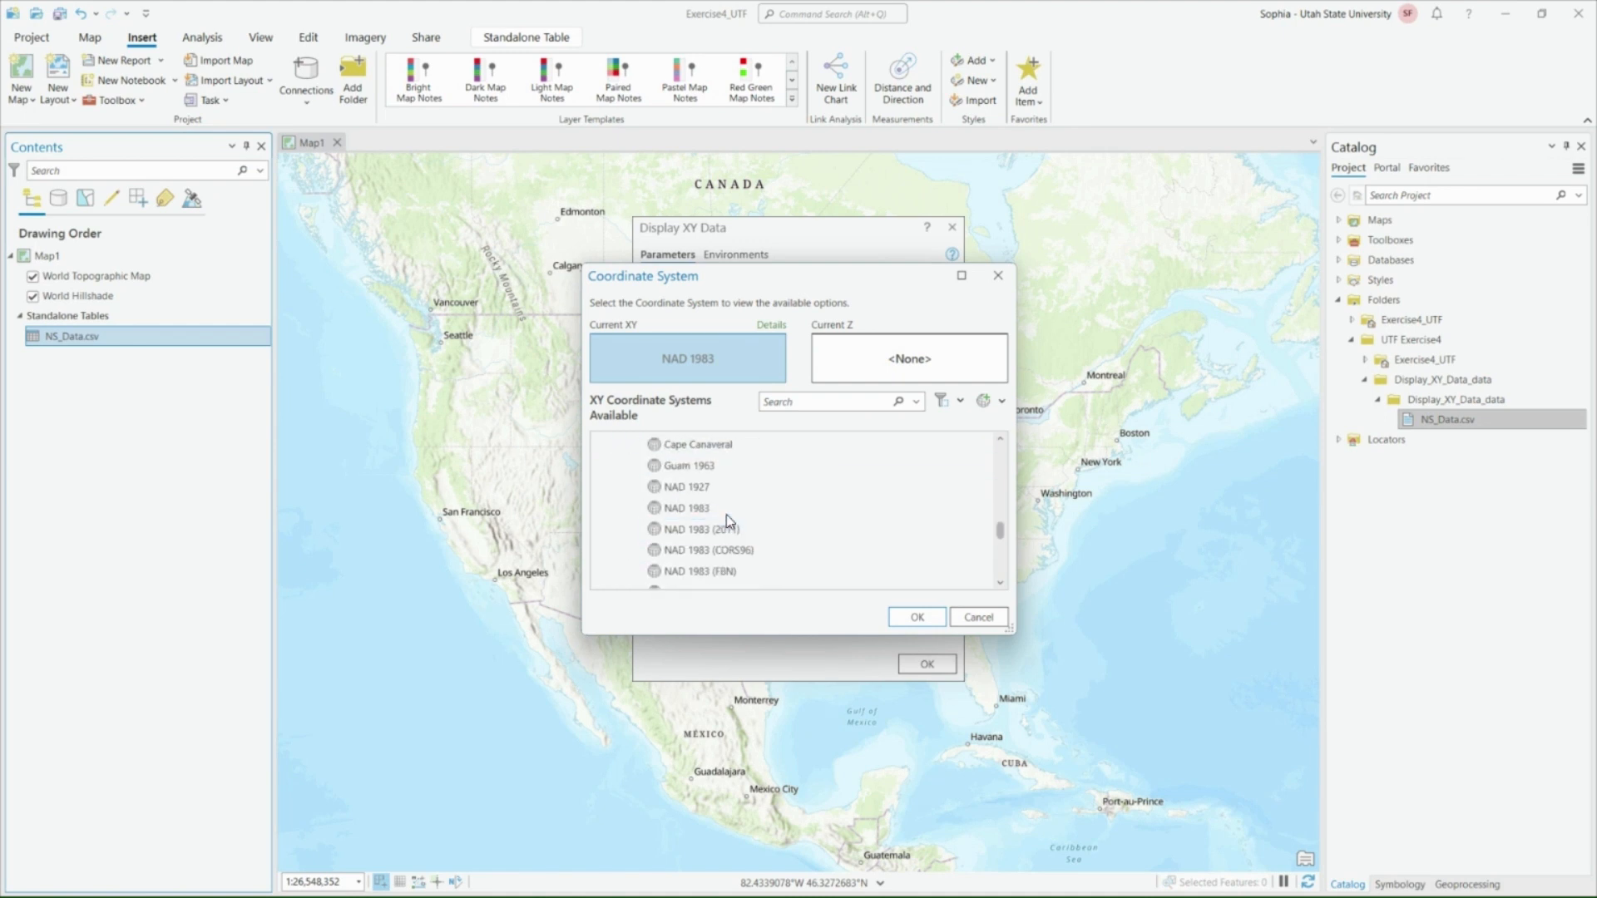
{"action": "left_click", "coordinate": [694, 508]}
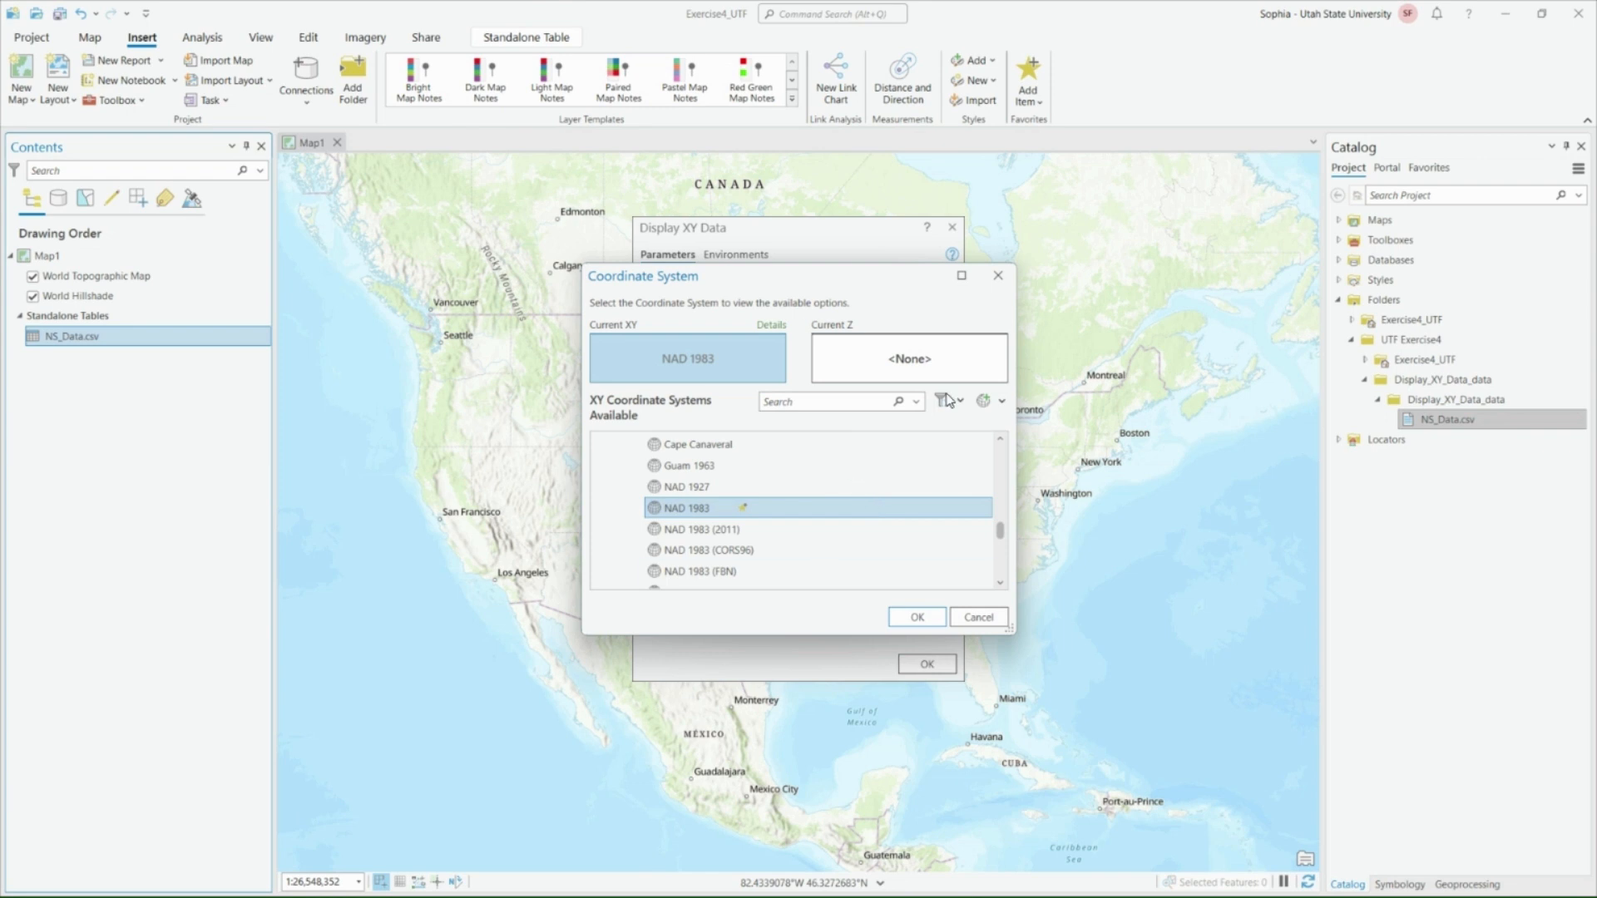
{"action": "left_click", "coordinate": [917, 617]}
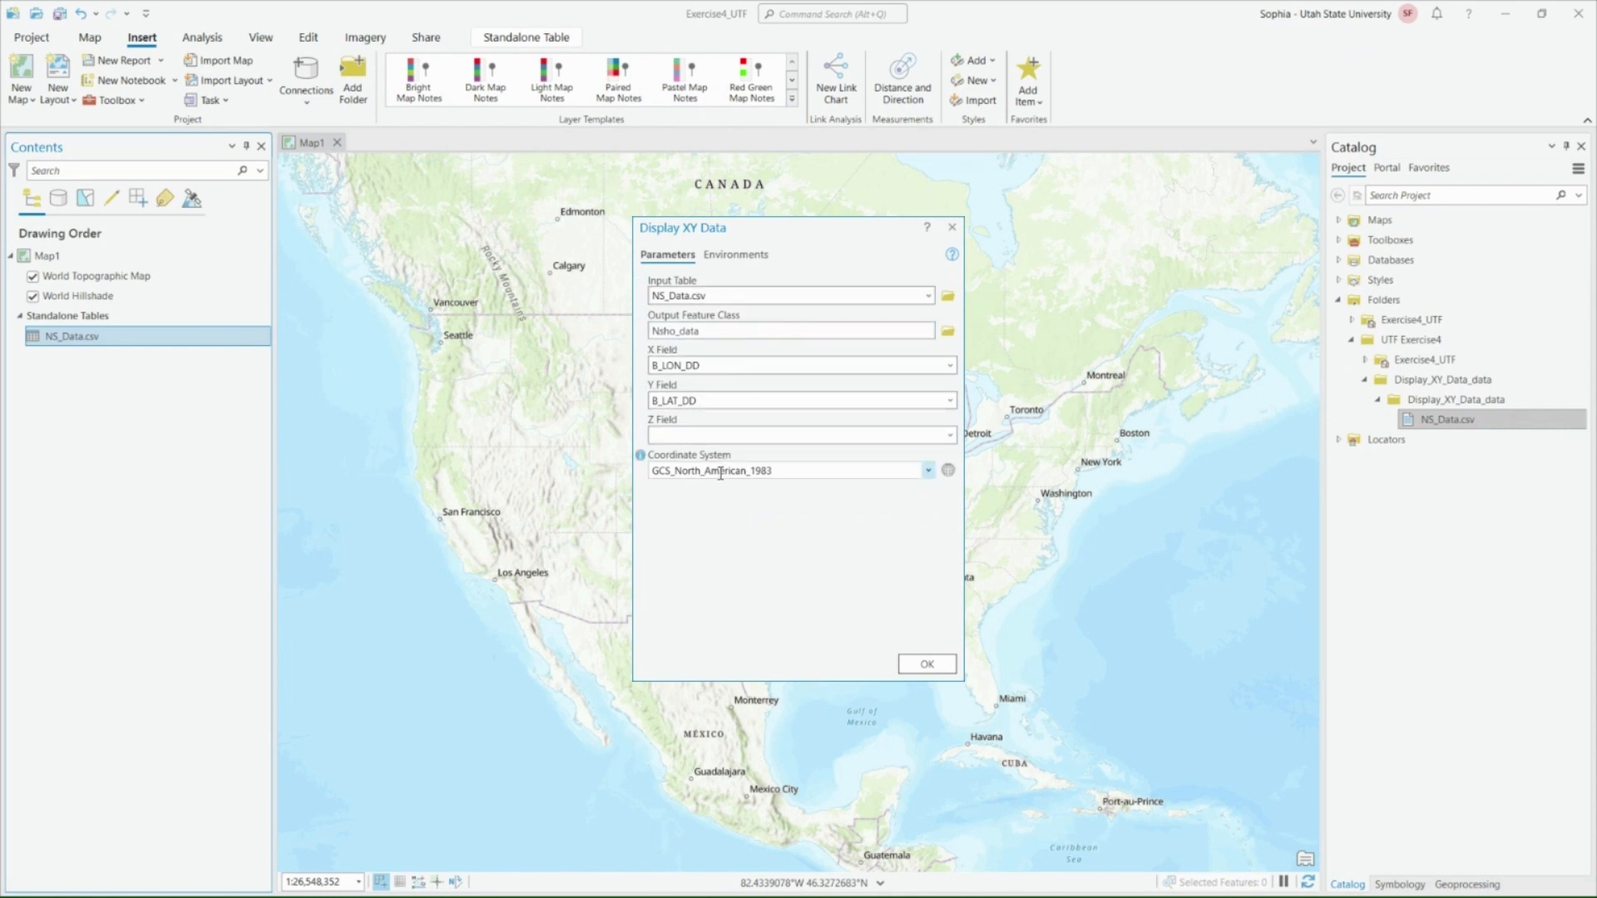
{"action": "left_click", "coordinate": [927, 664]}
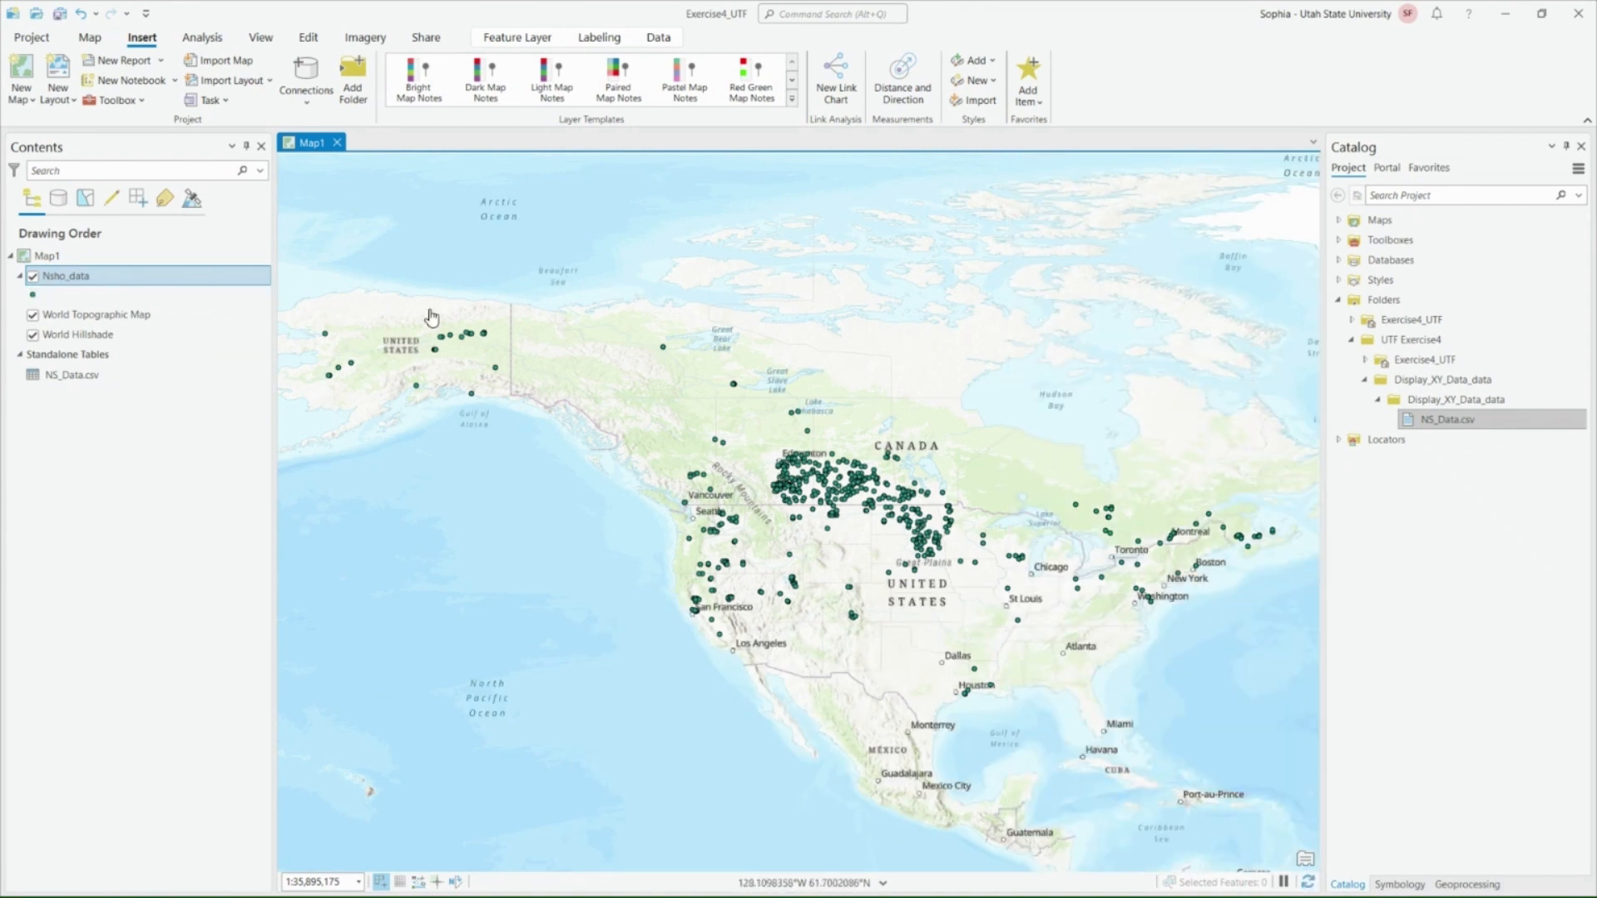
{"action": "right_click", "coordinate": [170, 282]}
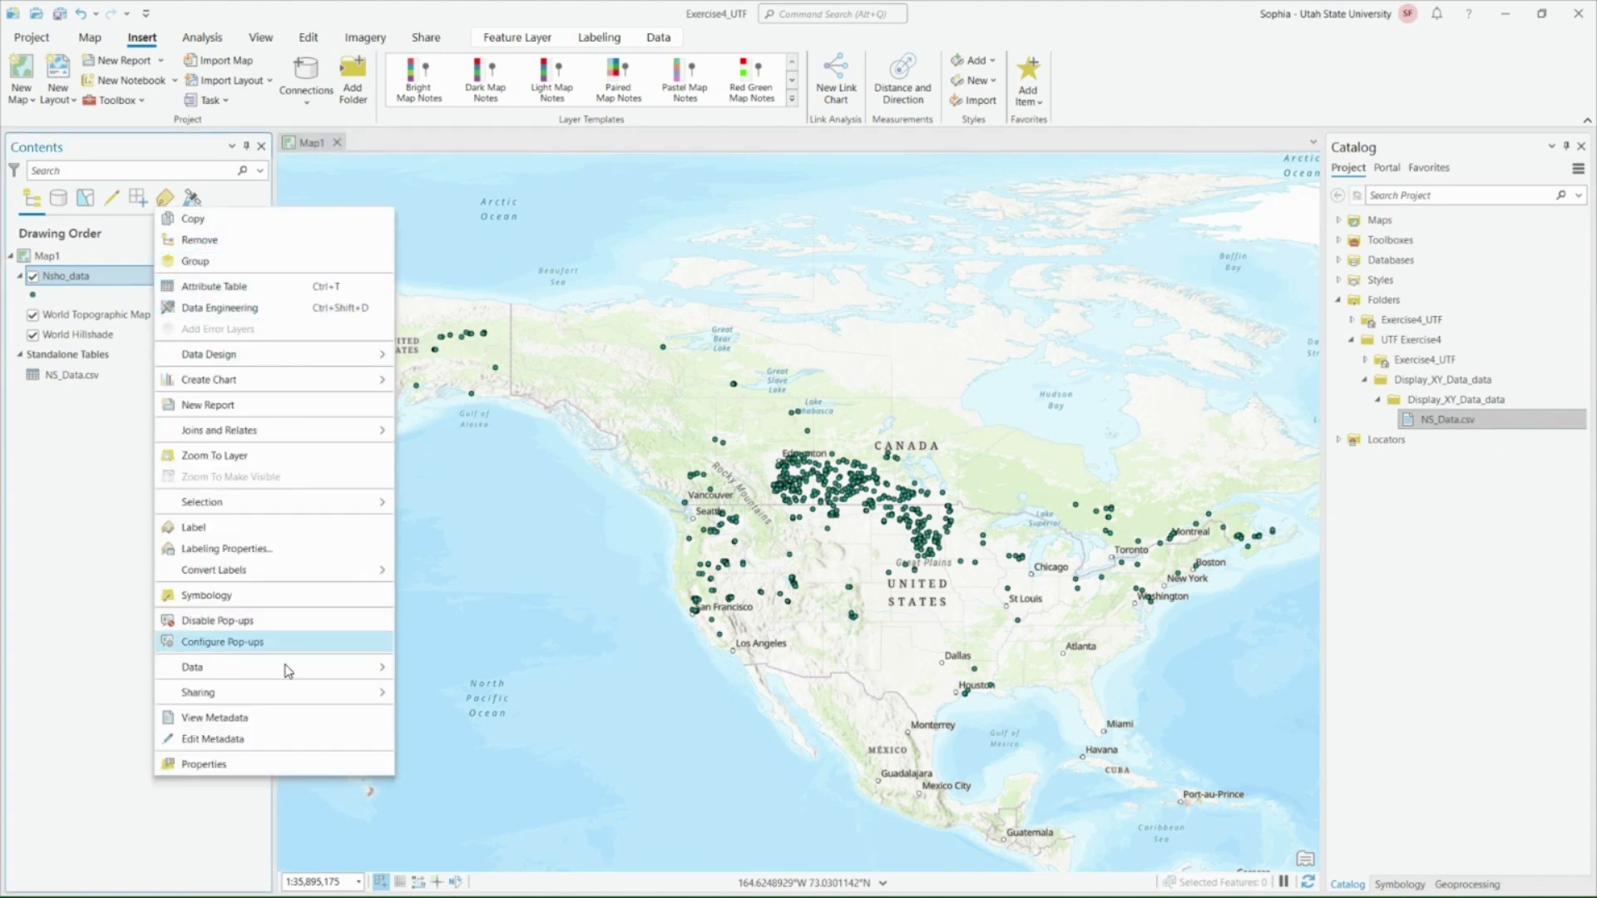
{"action": "left_click", "coordinate": [252, 762]}
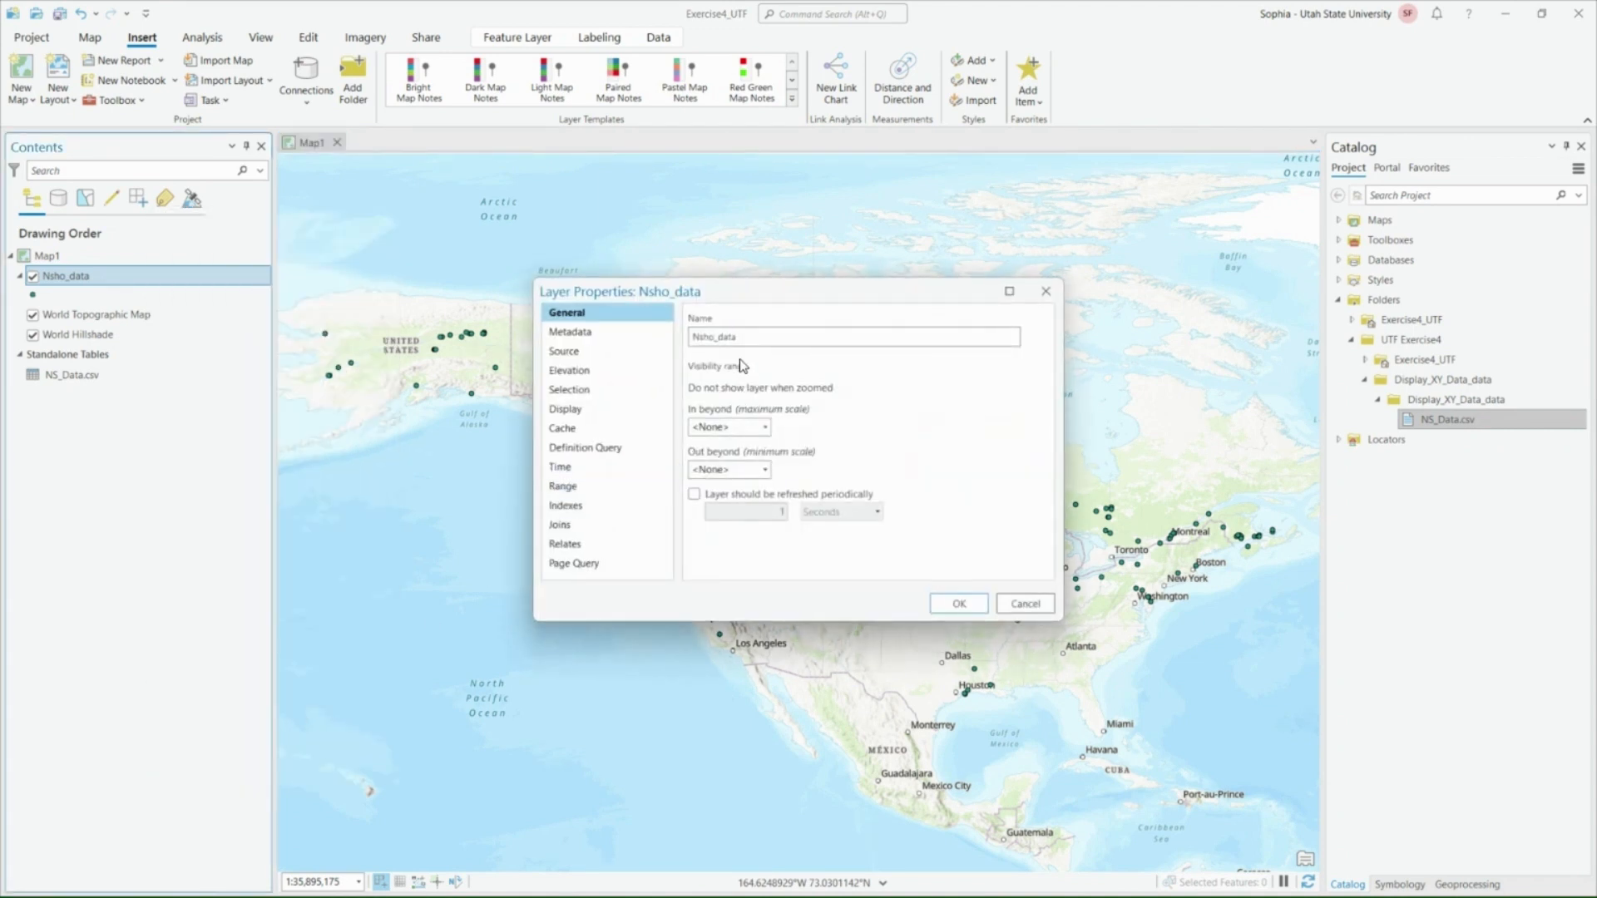
{"action": "left_click", "coordinate": [1046, 291]}
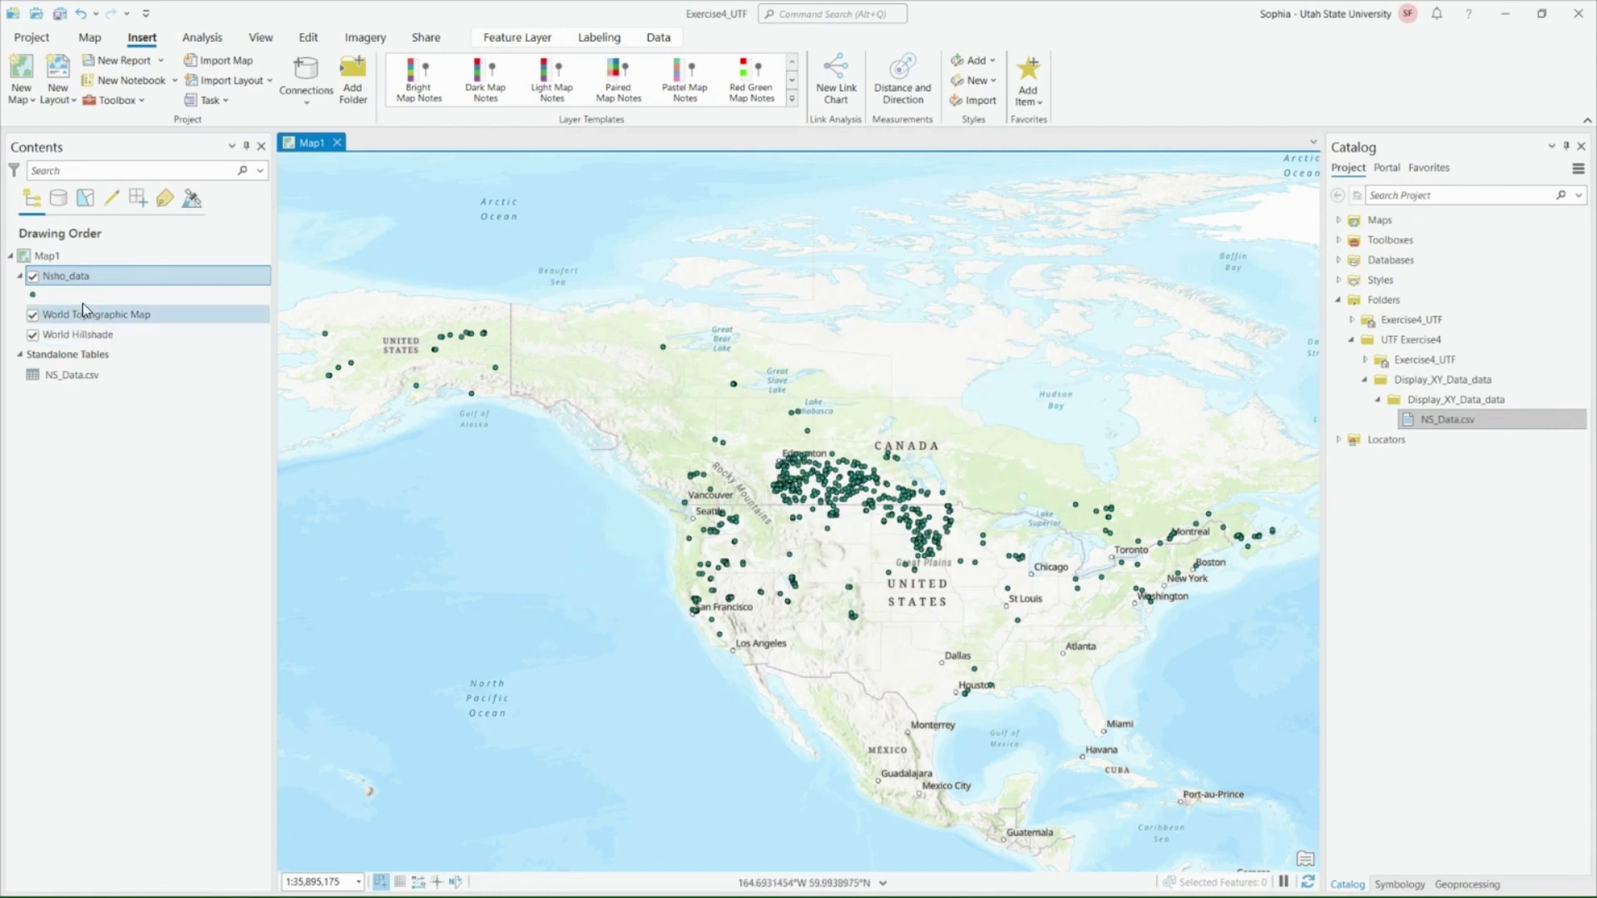
- Rename the Nsho_data layer as Nsho_band in its layer properties
{"action": "right_click", "coordinate": [70, 279]}
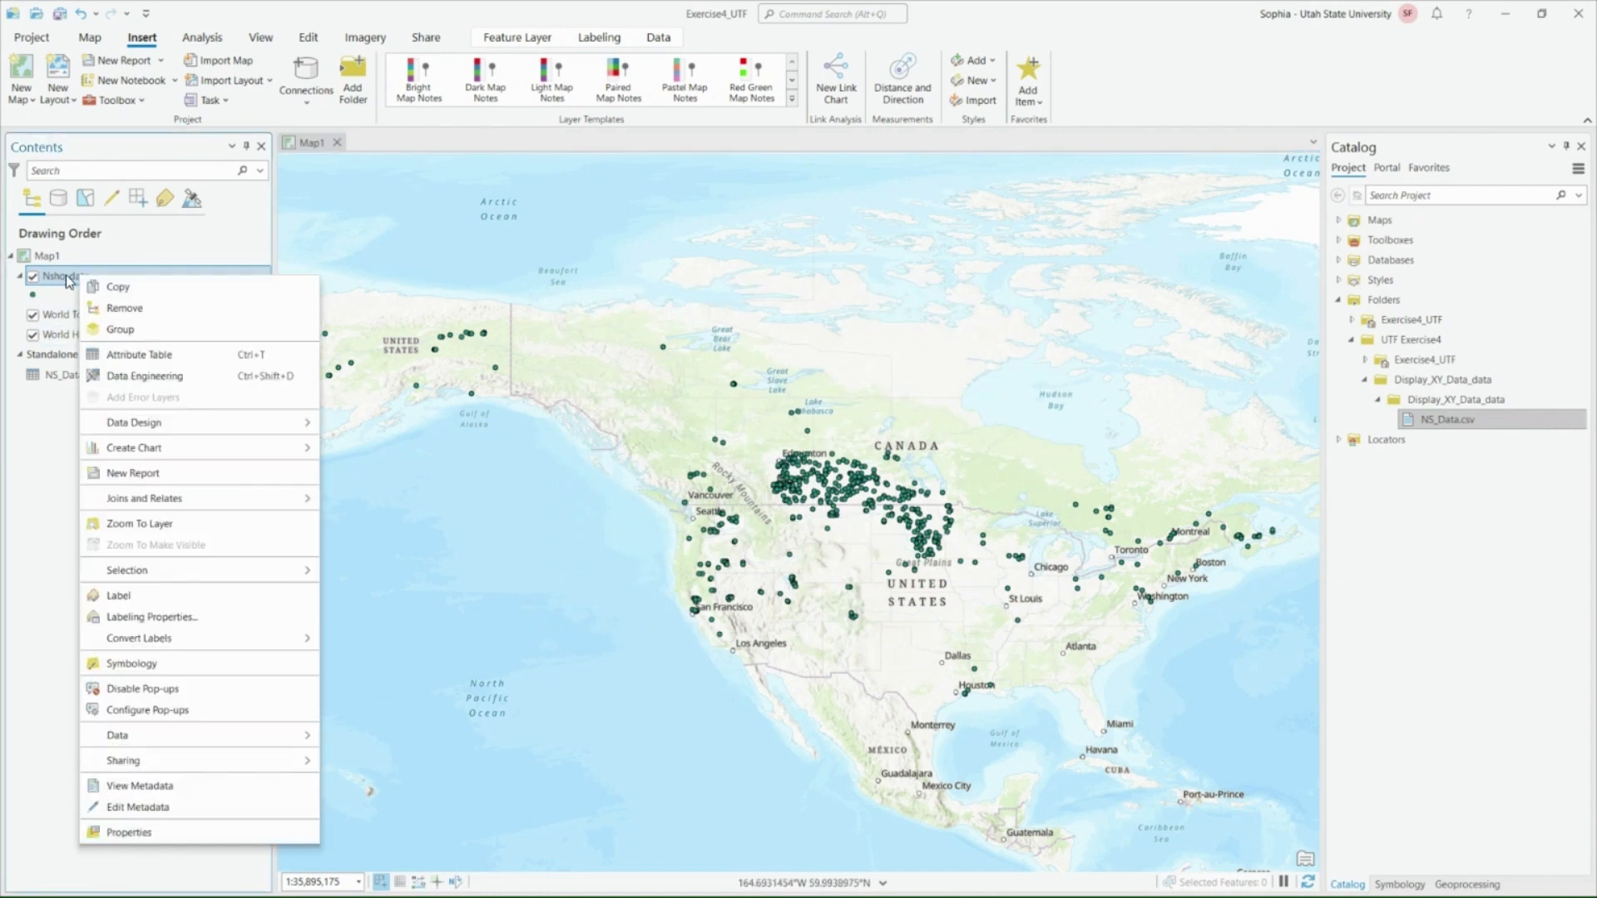
{"action": "left_click", "coordinate": [123, 835]}
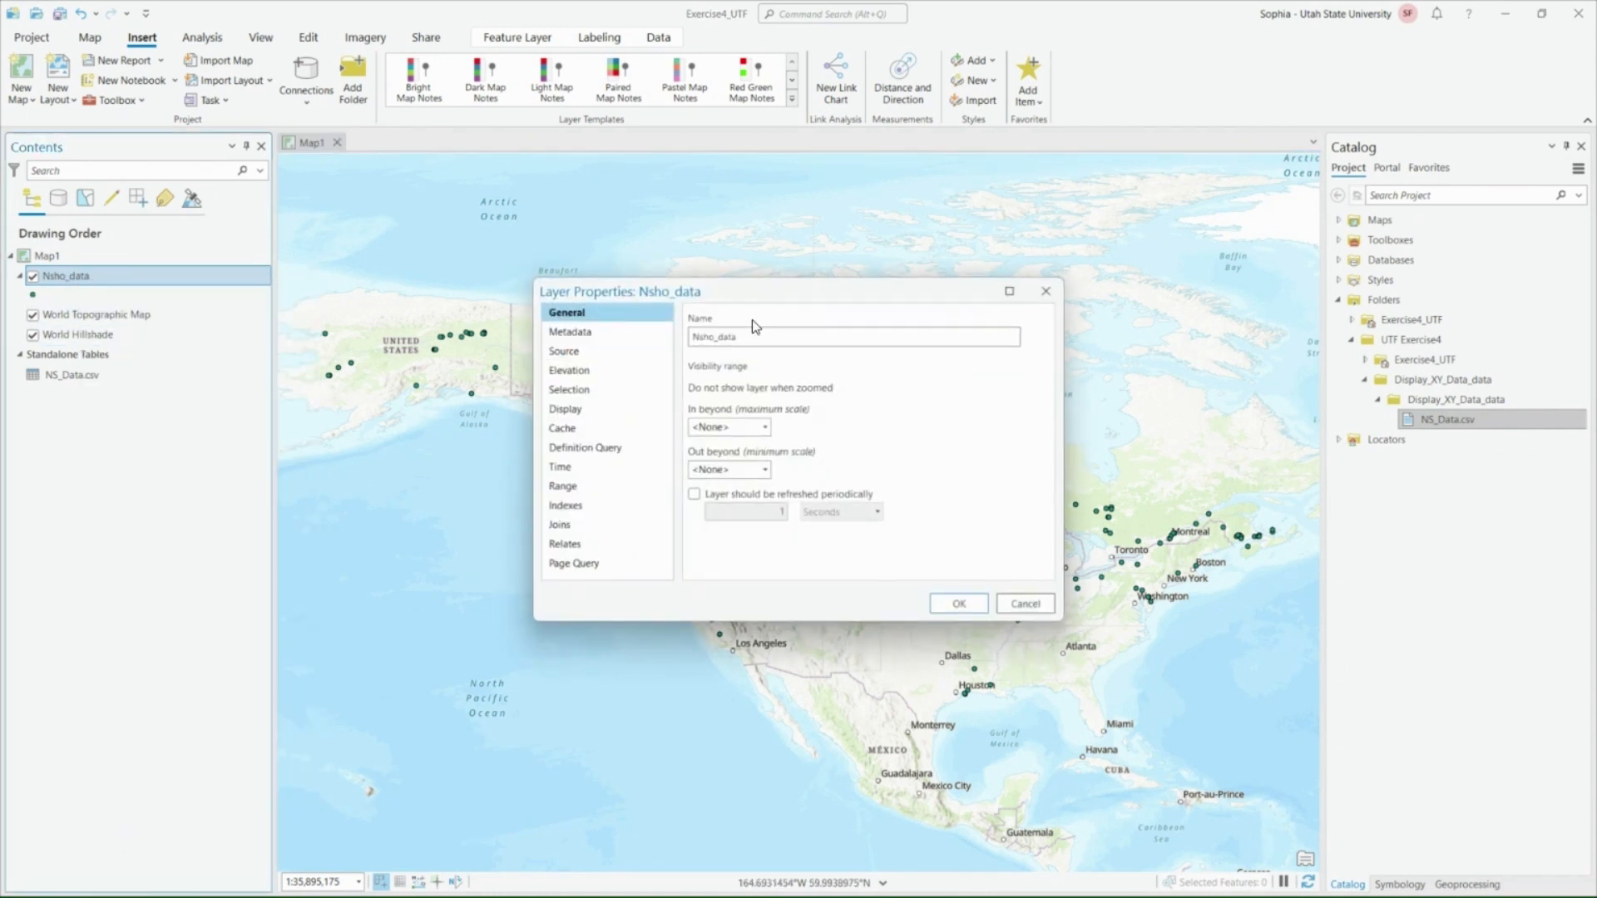
{"action": "left_click_drag", "start_coordinate": [793, 342], "coordinate": [727, 338]}
{"action": "left_click", "coordinate": [977, 607]}
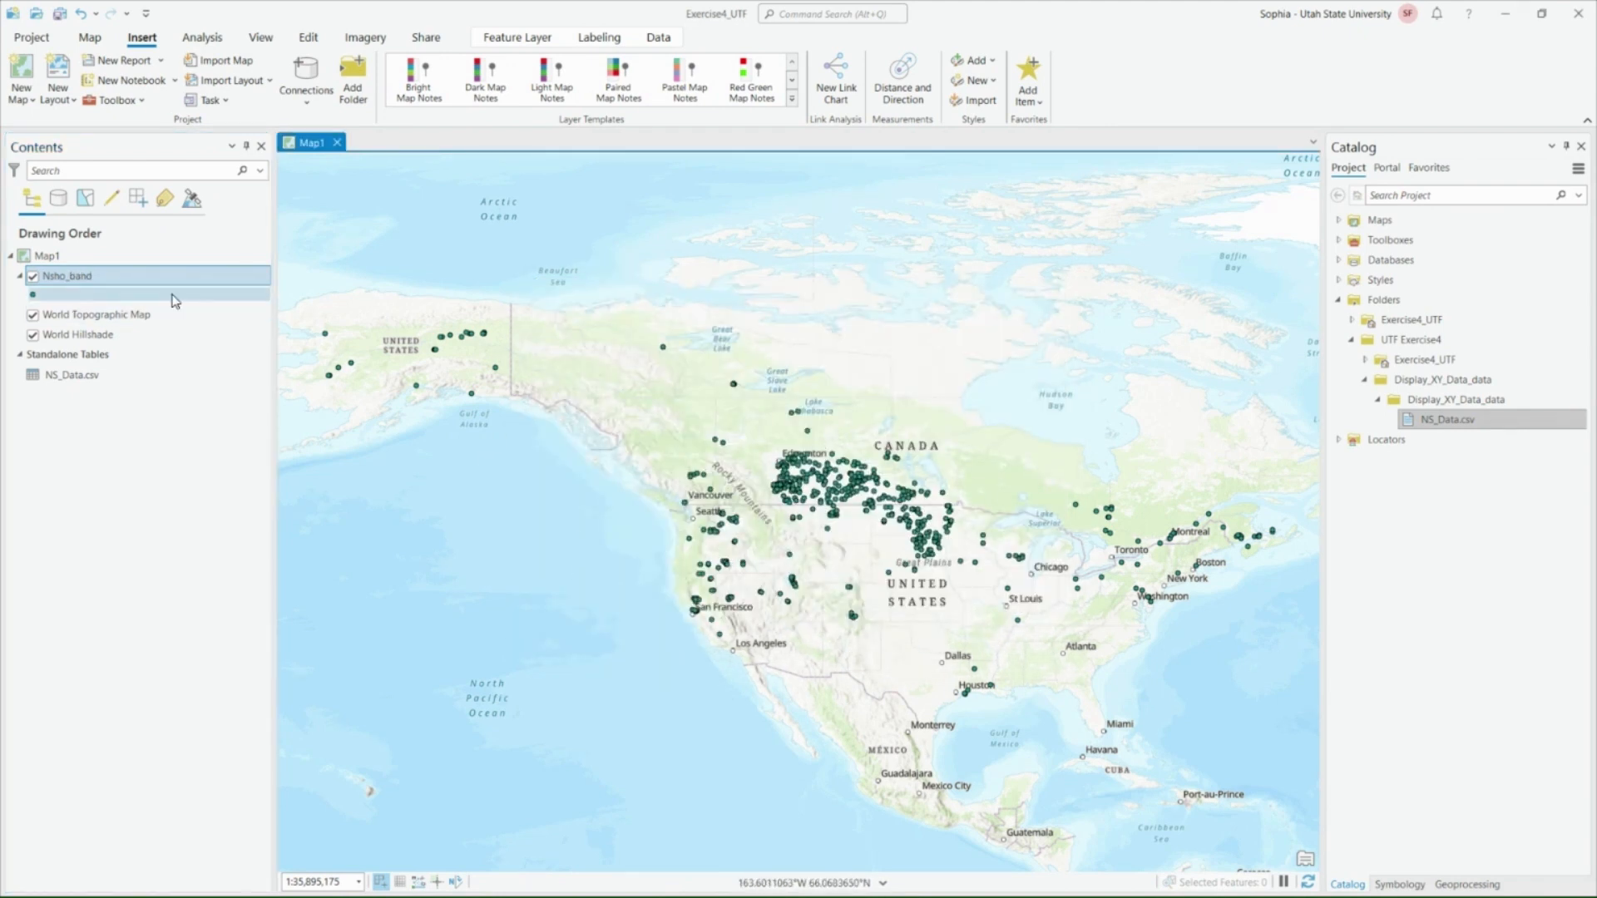
- Start Display XY Data for the NS_Data.csv standalone table and name the output feature class Nsho_recov
{"action": "right_click", "coordinate": [97, 377]}
{"action": "left_click", "coordinate": [59, 416]}
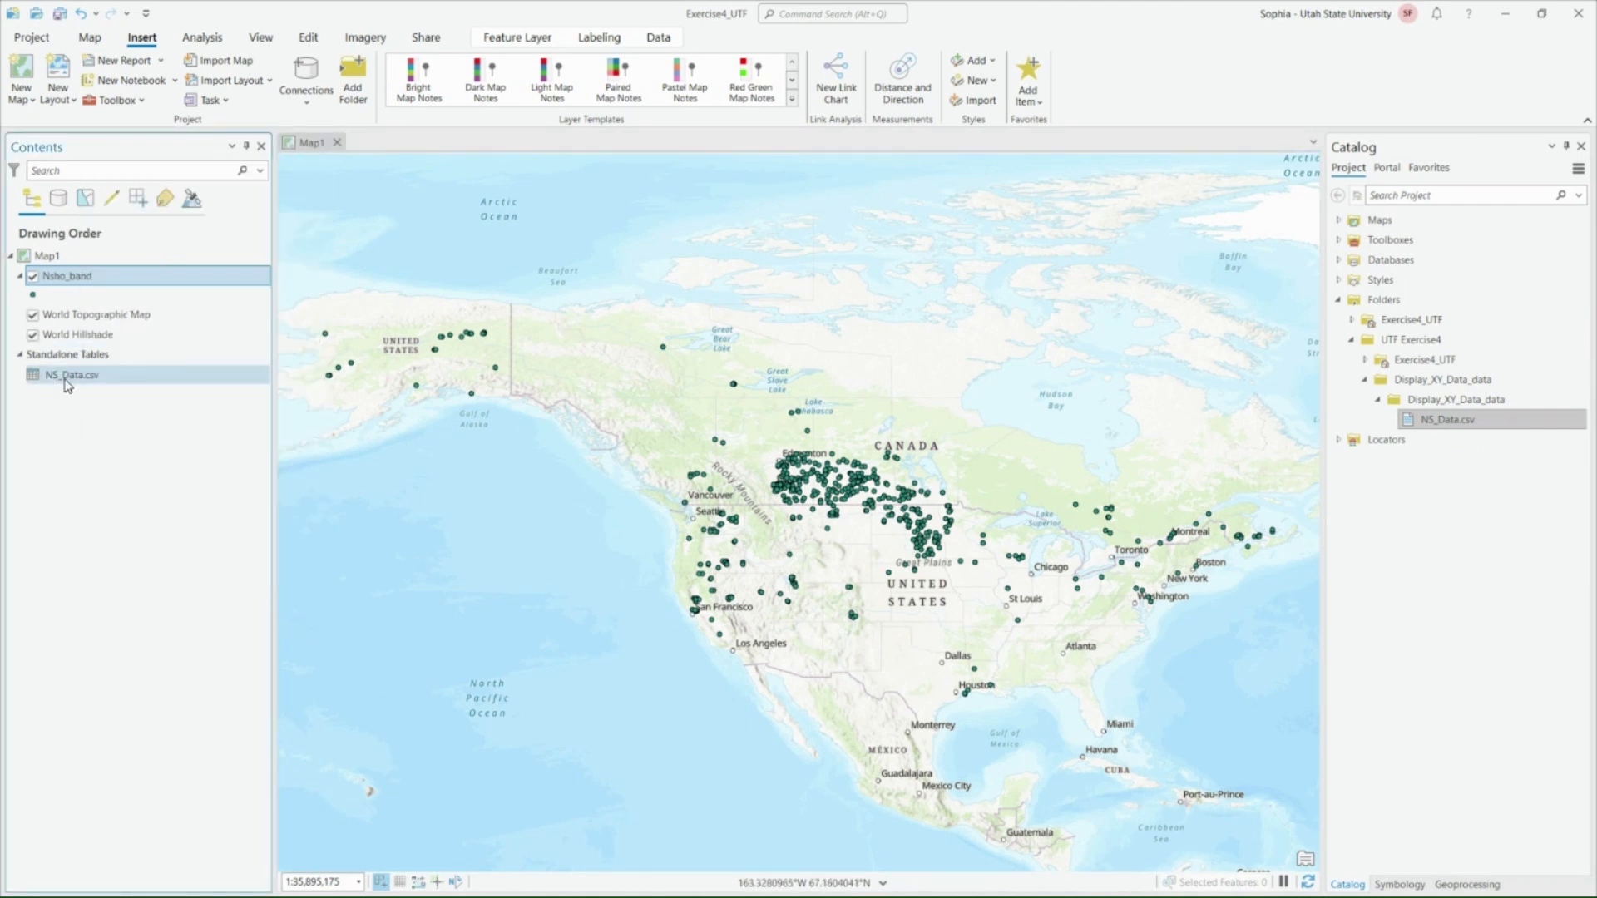
{"action": "left_click", "coordinate": [67, 381]}
{"action": "right_click", "coordinate": [67, 381]}
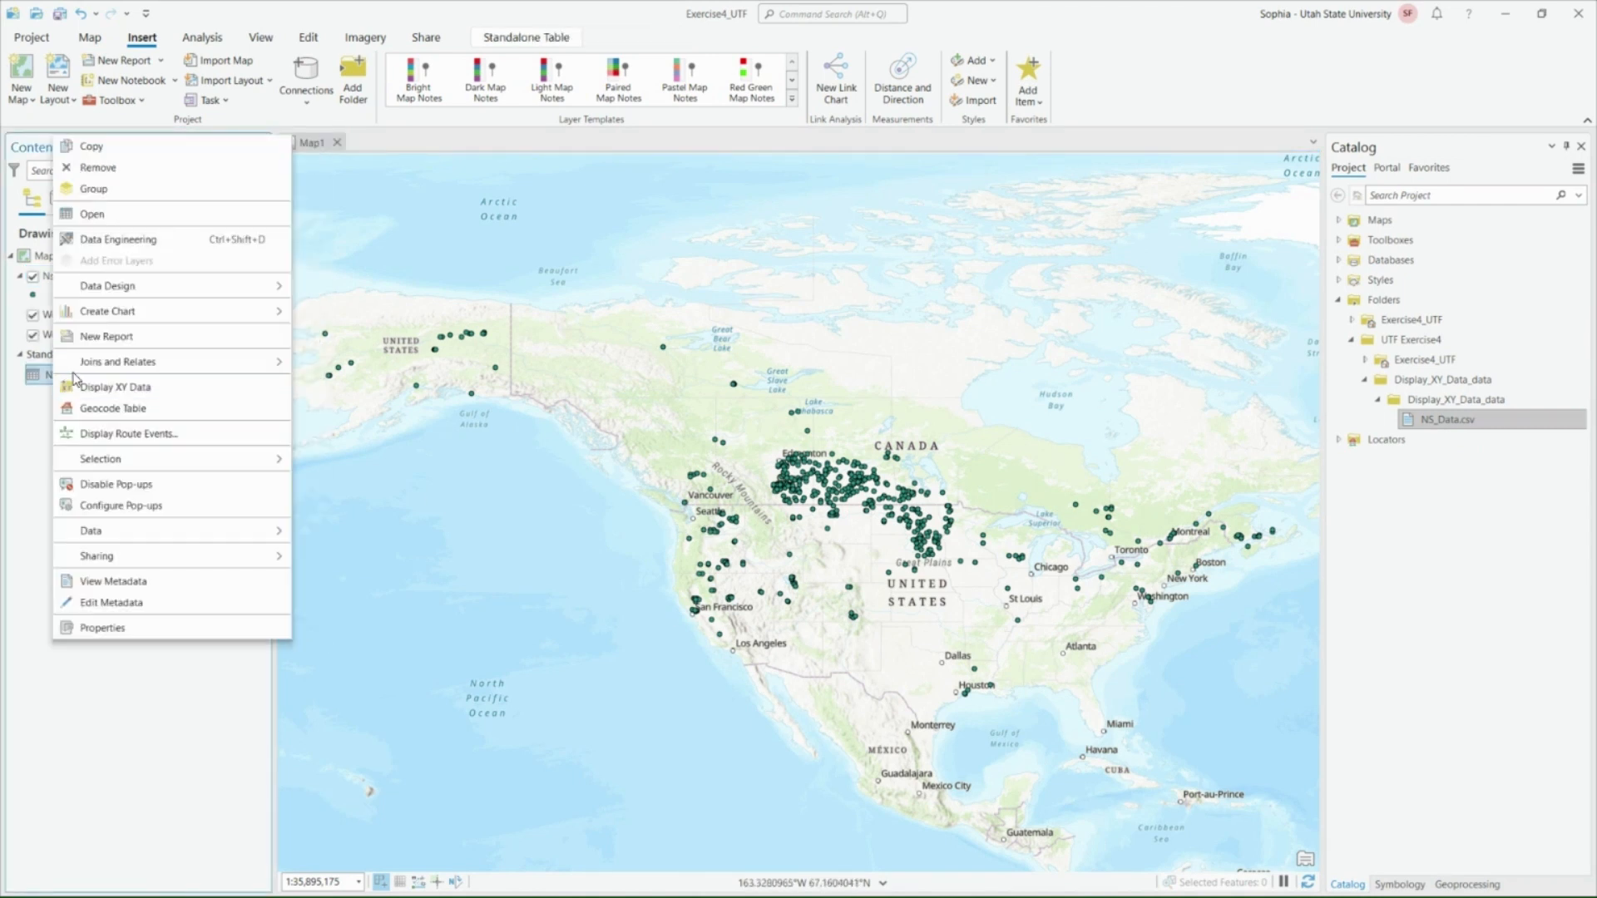
{"action": "left_click", "coordinate": [115, 387]}
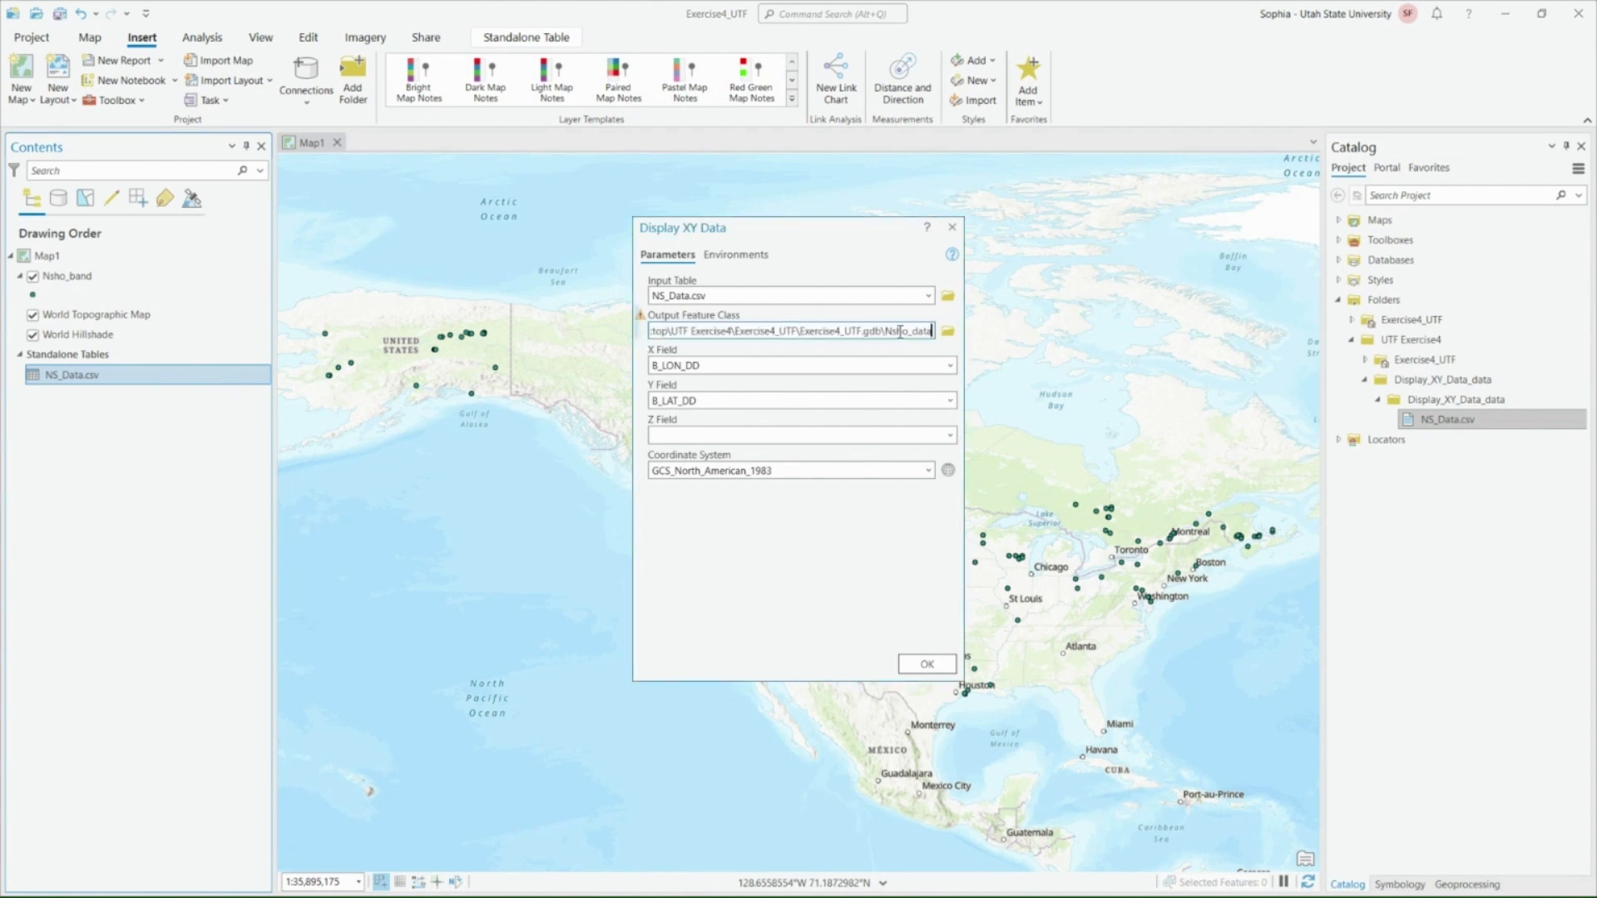
{"action": "key", "text": "BackSpace"}
{"action": "key", "text": "BackSpace"}
{"action": "key", "text": "BackSpace"}
{"action": "key", "text": "BackSpace"}
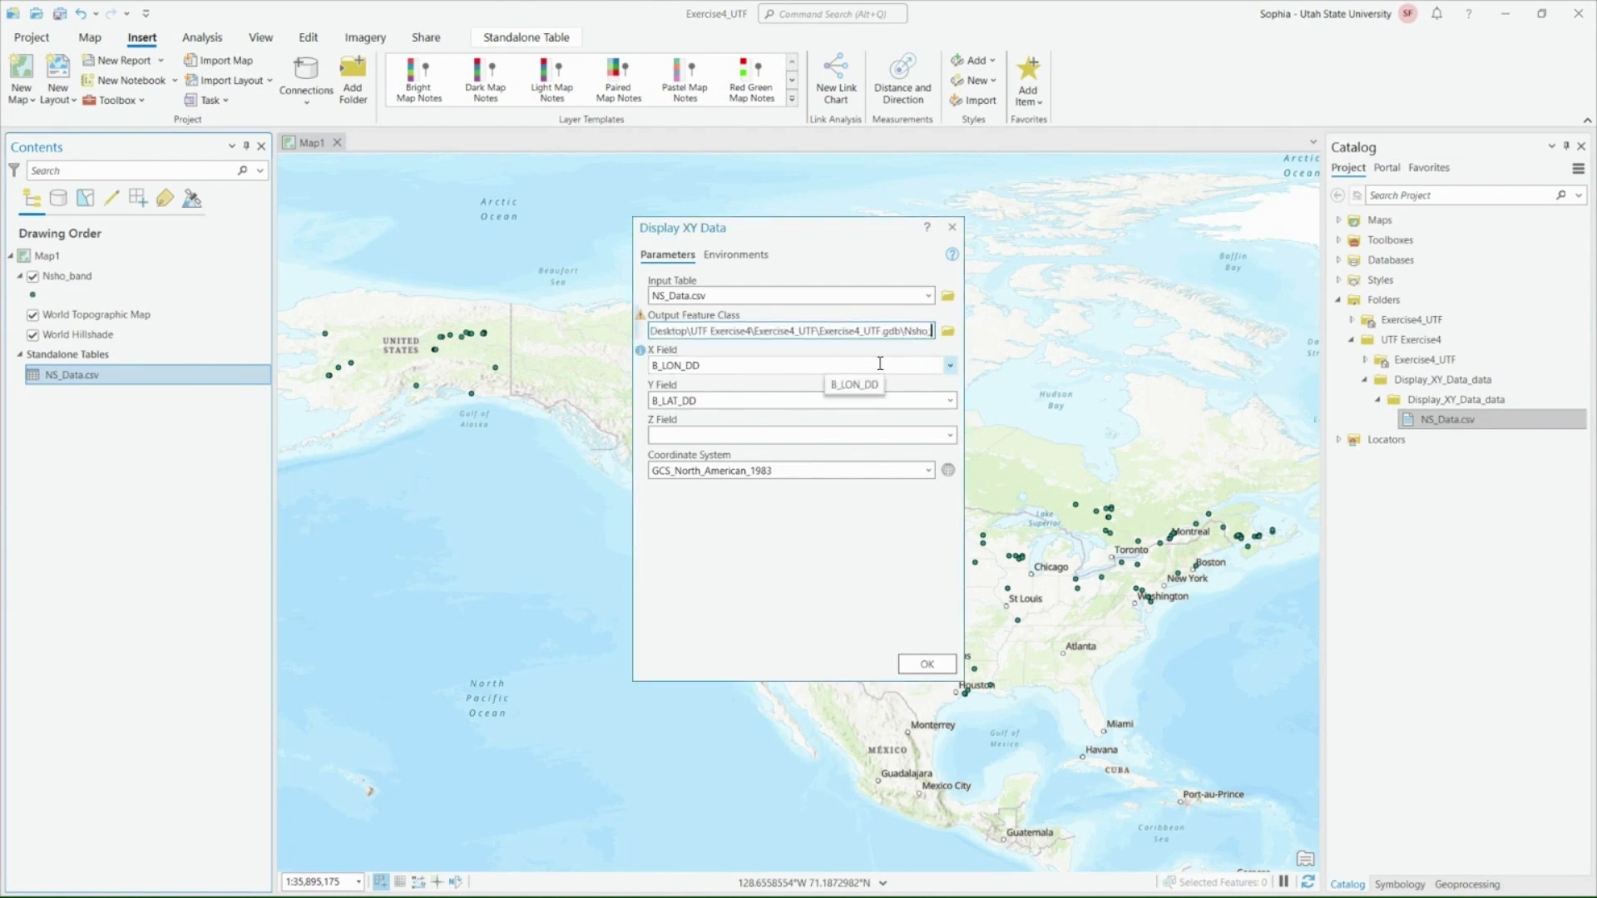
{"action": "type", "text": "recov"}
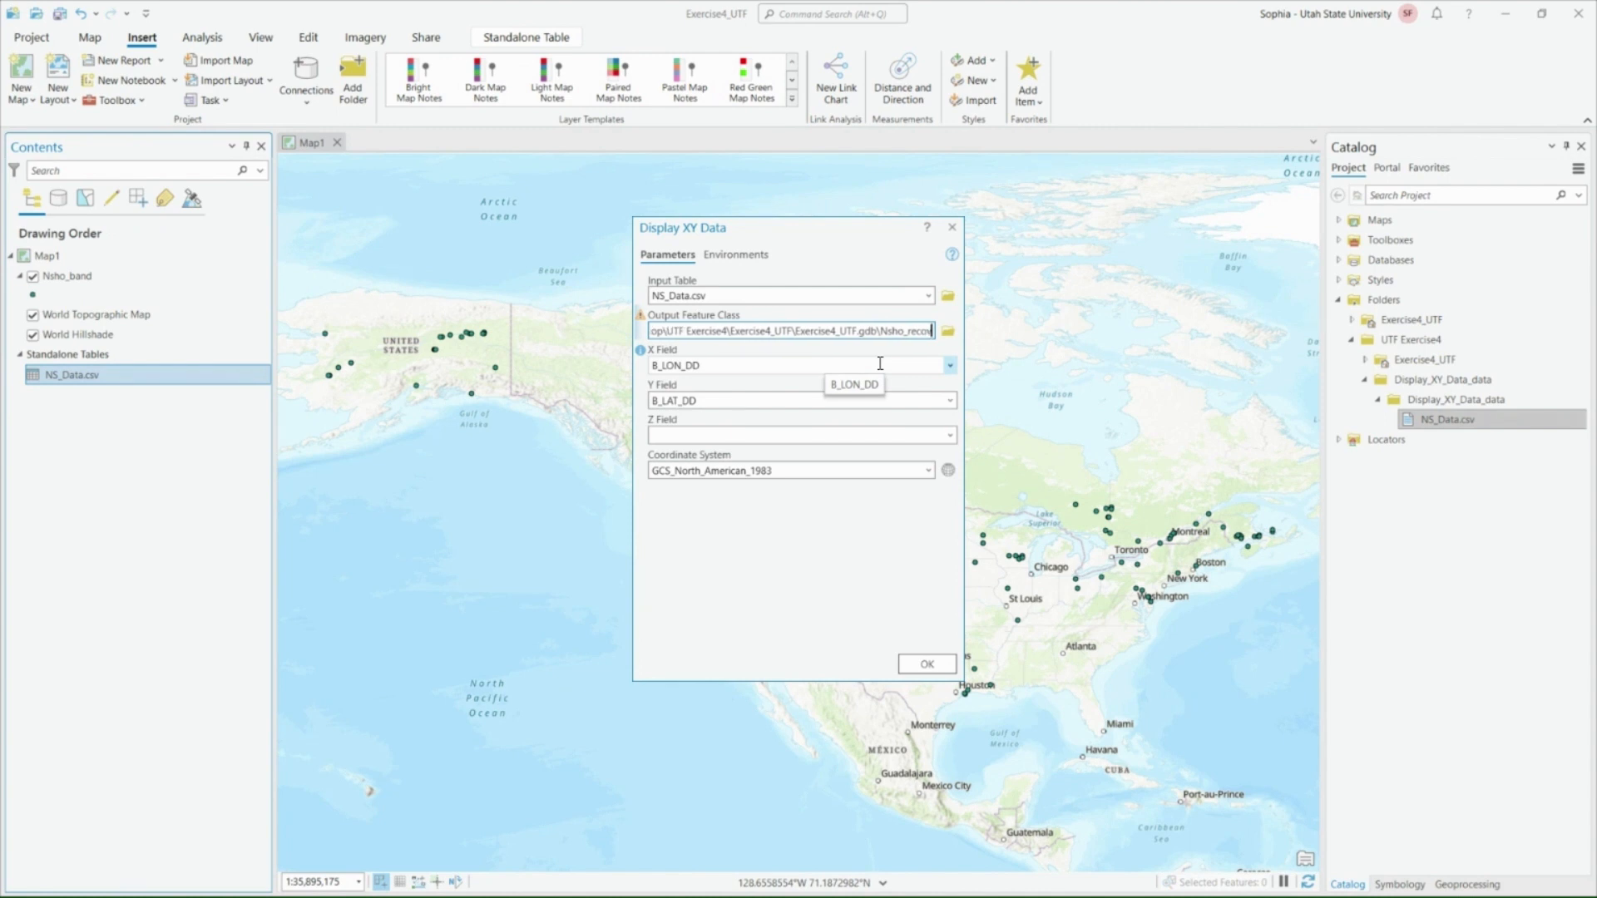
- Set the X Field to R_LON_DD and the Y Field to R_LAT_DD, keep NAD 1983 as coordinate system, and run Display XY Data
{"action": "left_click", "coordinate": [950, 366]}
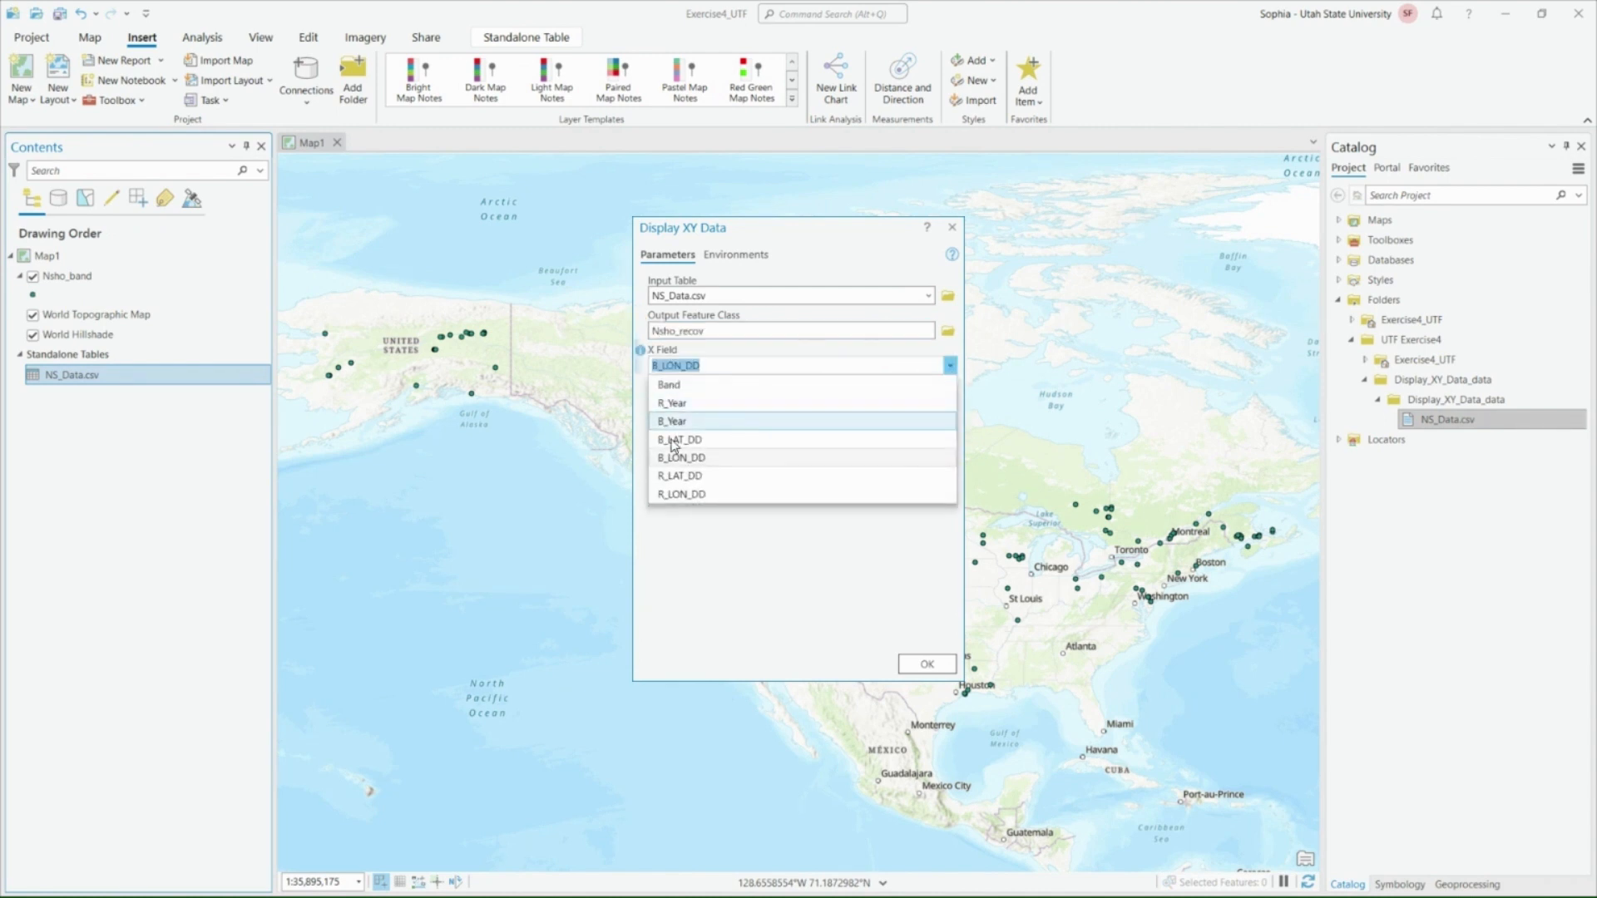
{"action": "left_click", "coordinate": [711, 497]}
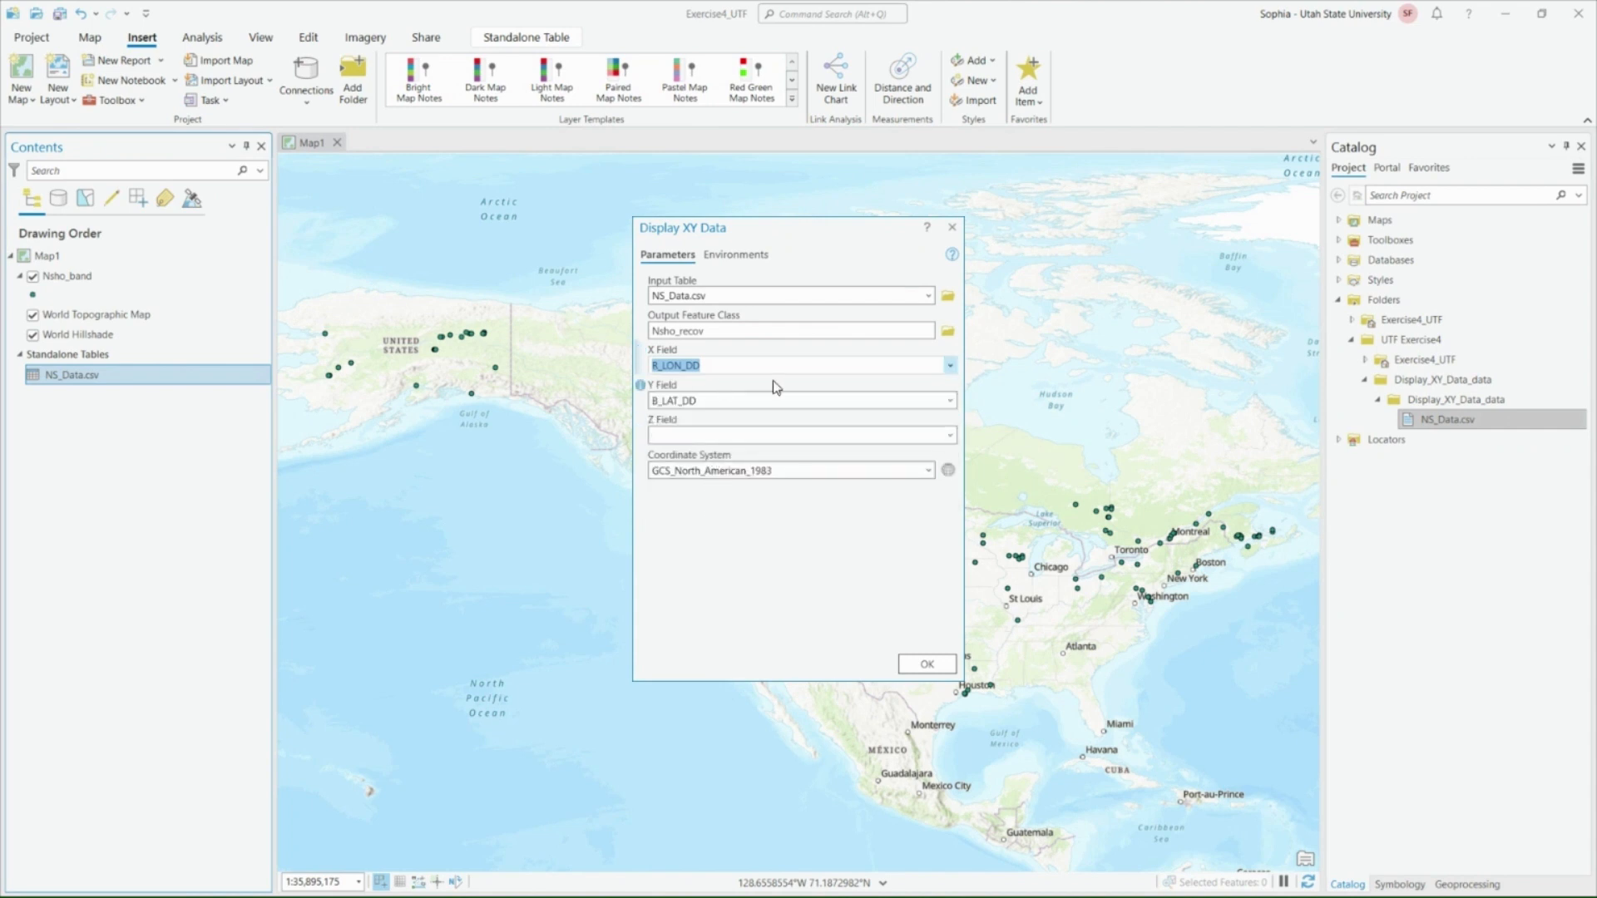
{"action": "left_click", "coordinate": [950, 401]}
{"action": "left_click", "coordinate": [700, 522]}
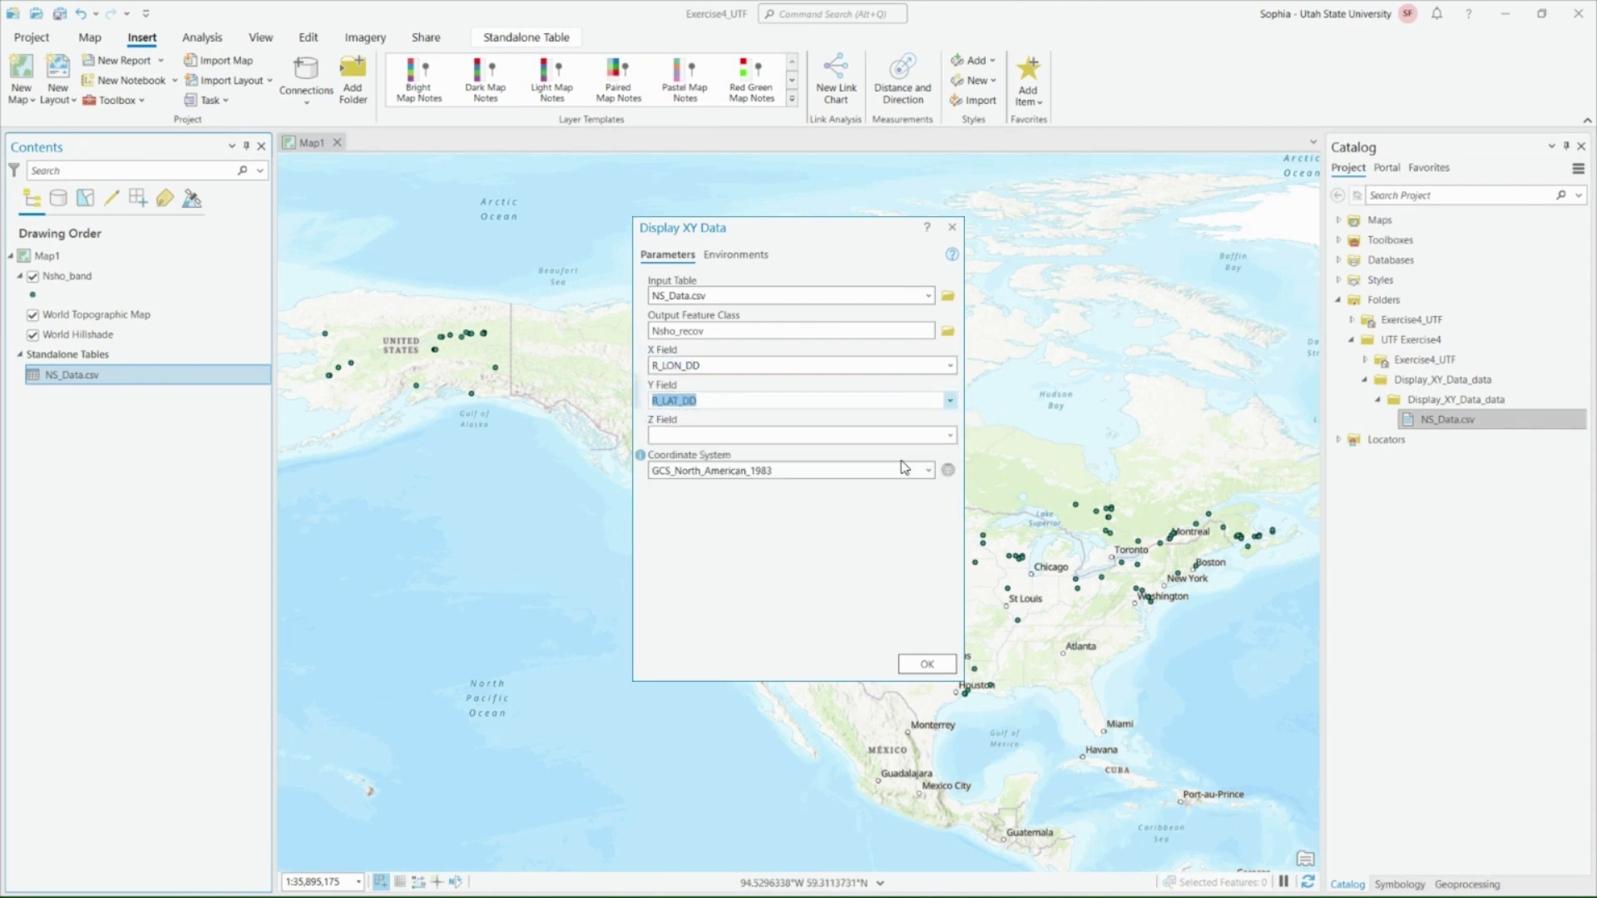
{"action": "left_click", "coordinate": [946, 470]}
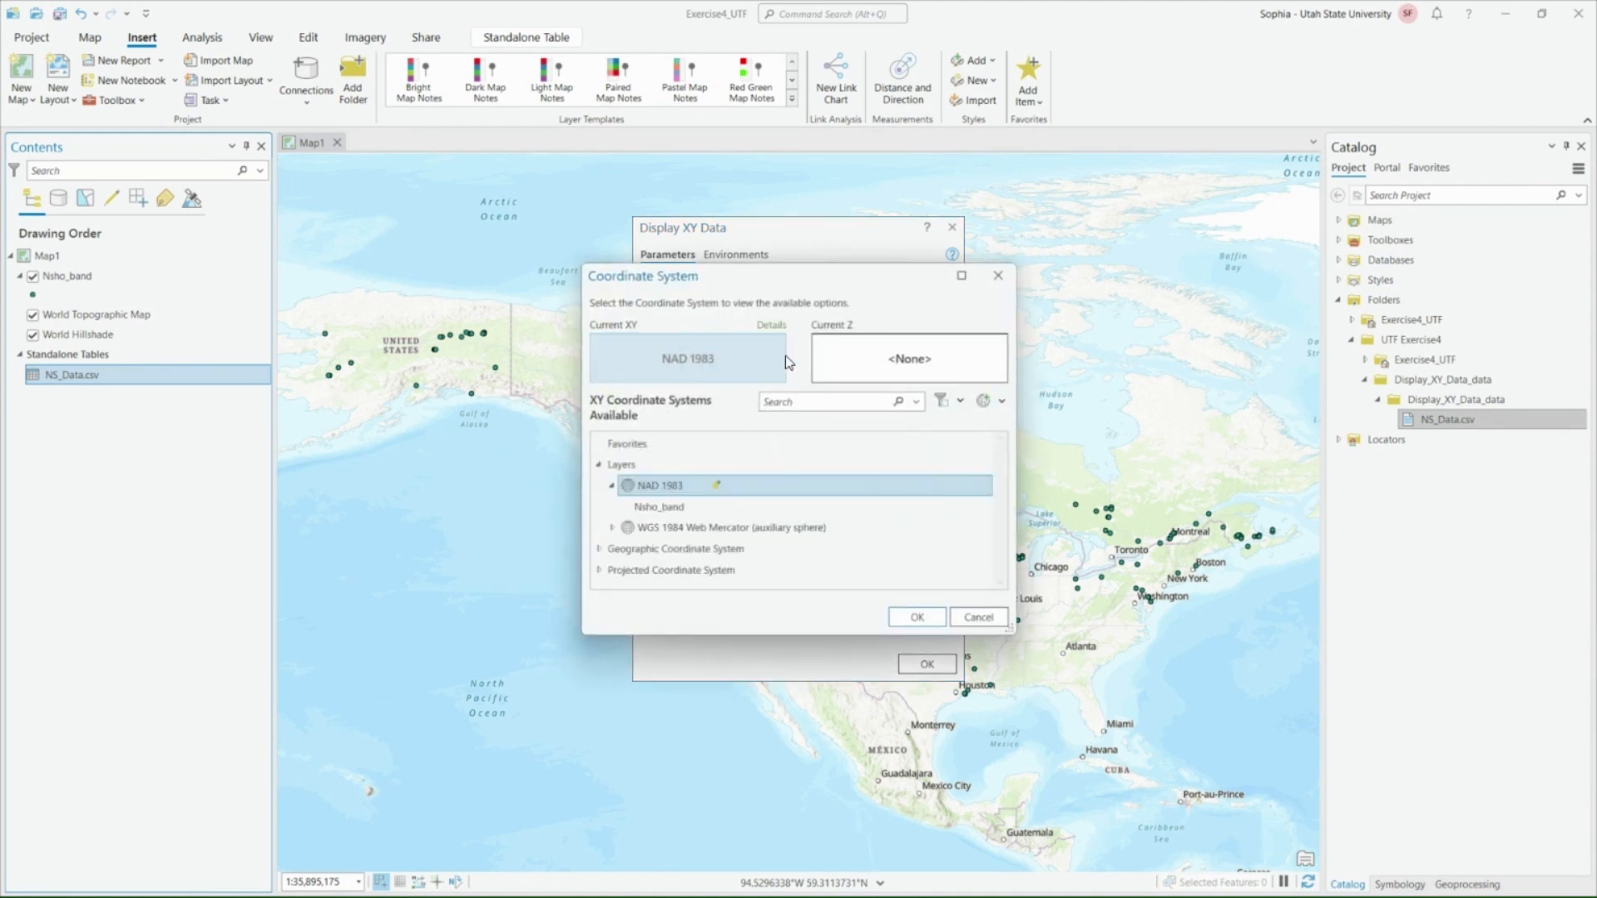
{"action": "left_click", "coordinate": [917, 616]}
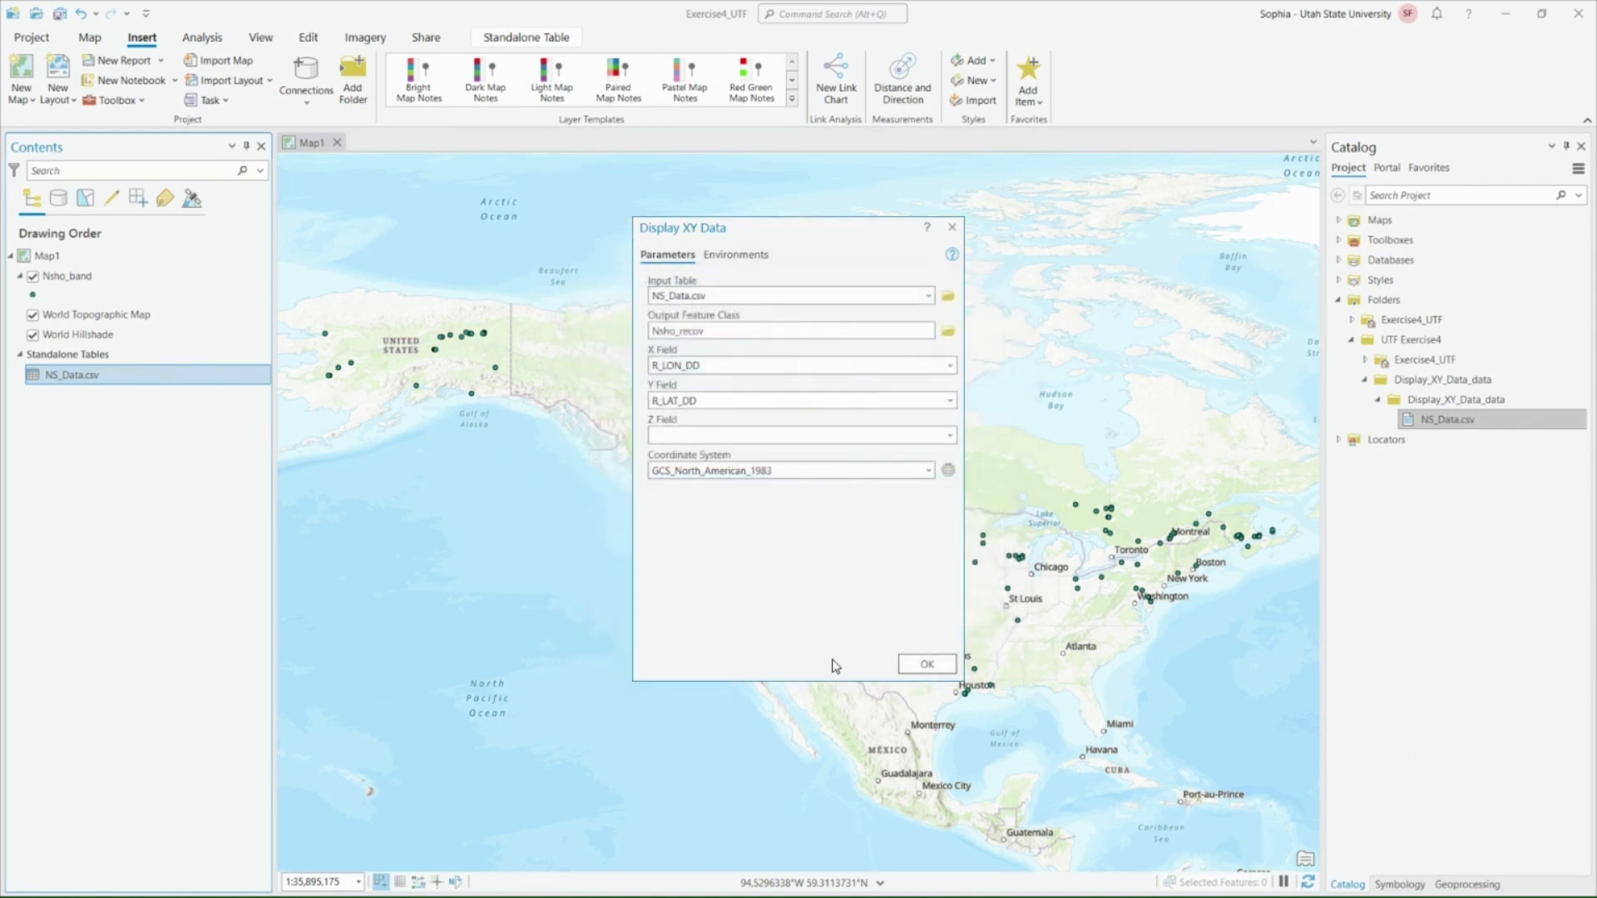
{"action": "left_click", "coordinate": [927, 665]}
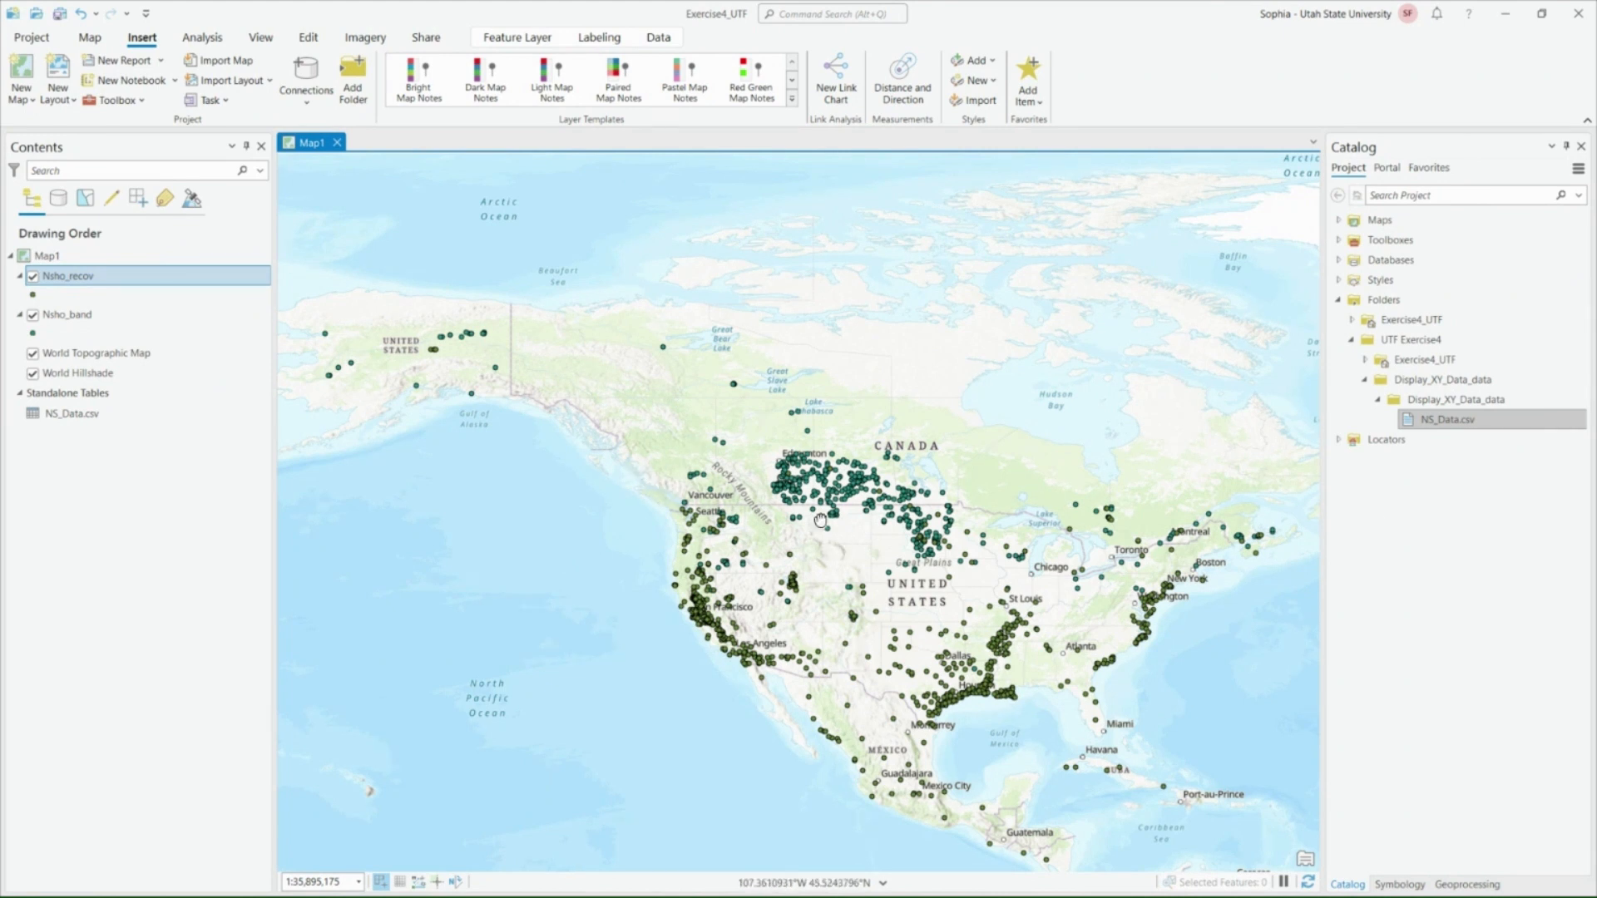
- Change the Nsho_recov point symbol's color to orange-red and apply it
{"action": "left_click_drag", "start_coordinate": [840, 541], "coordinate": [786, 495]}
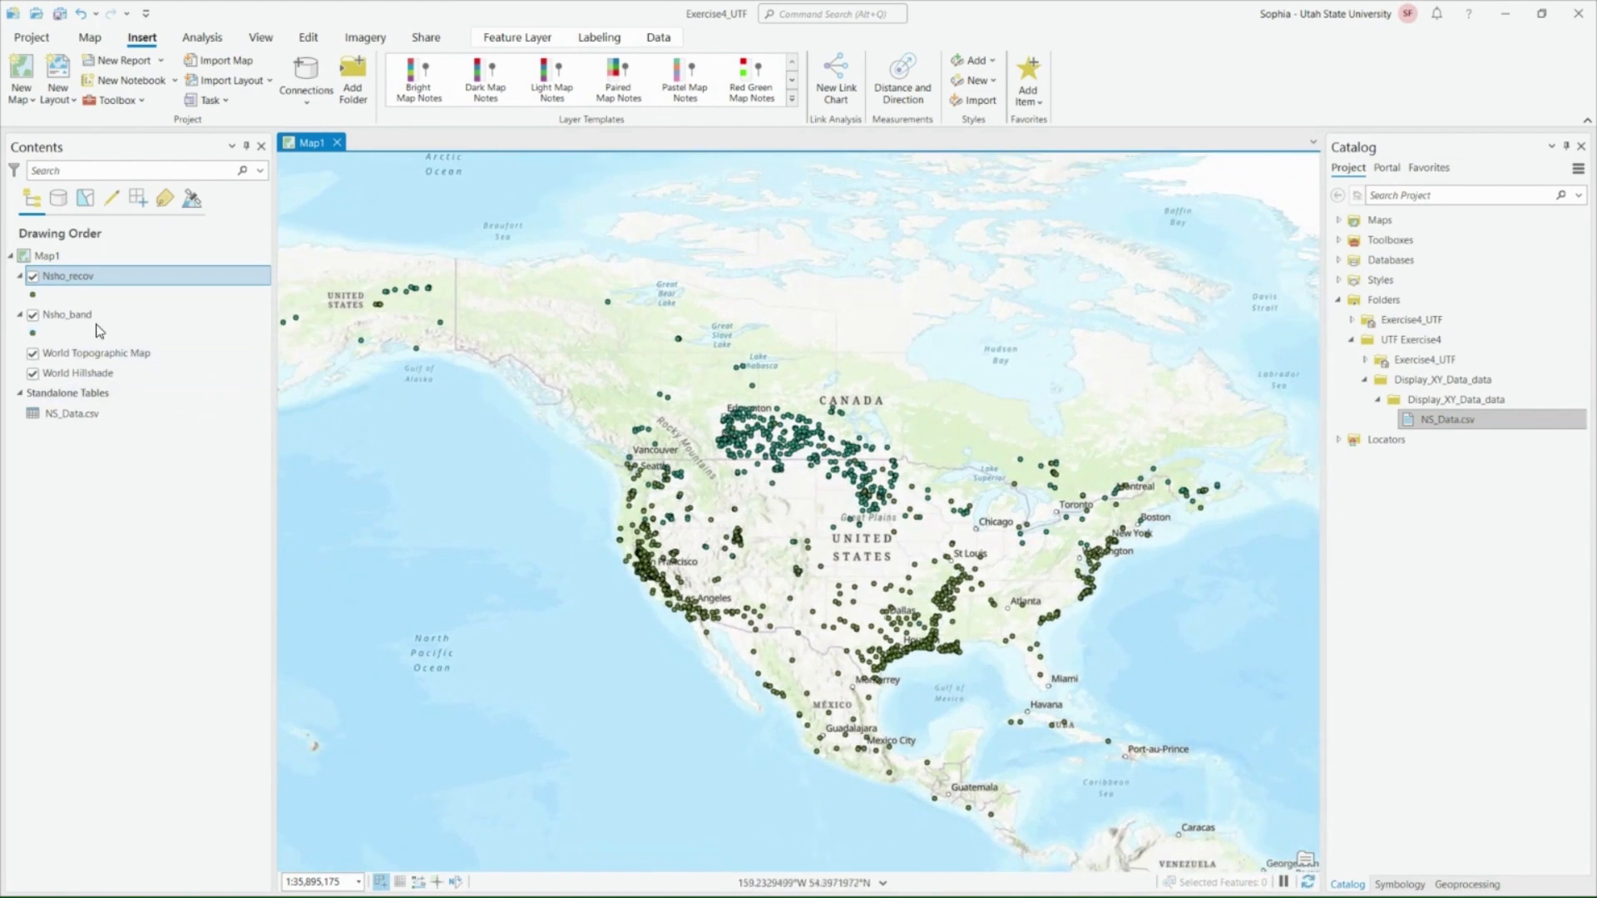
{"action": "left_click", "coordinate": [33, 335]}
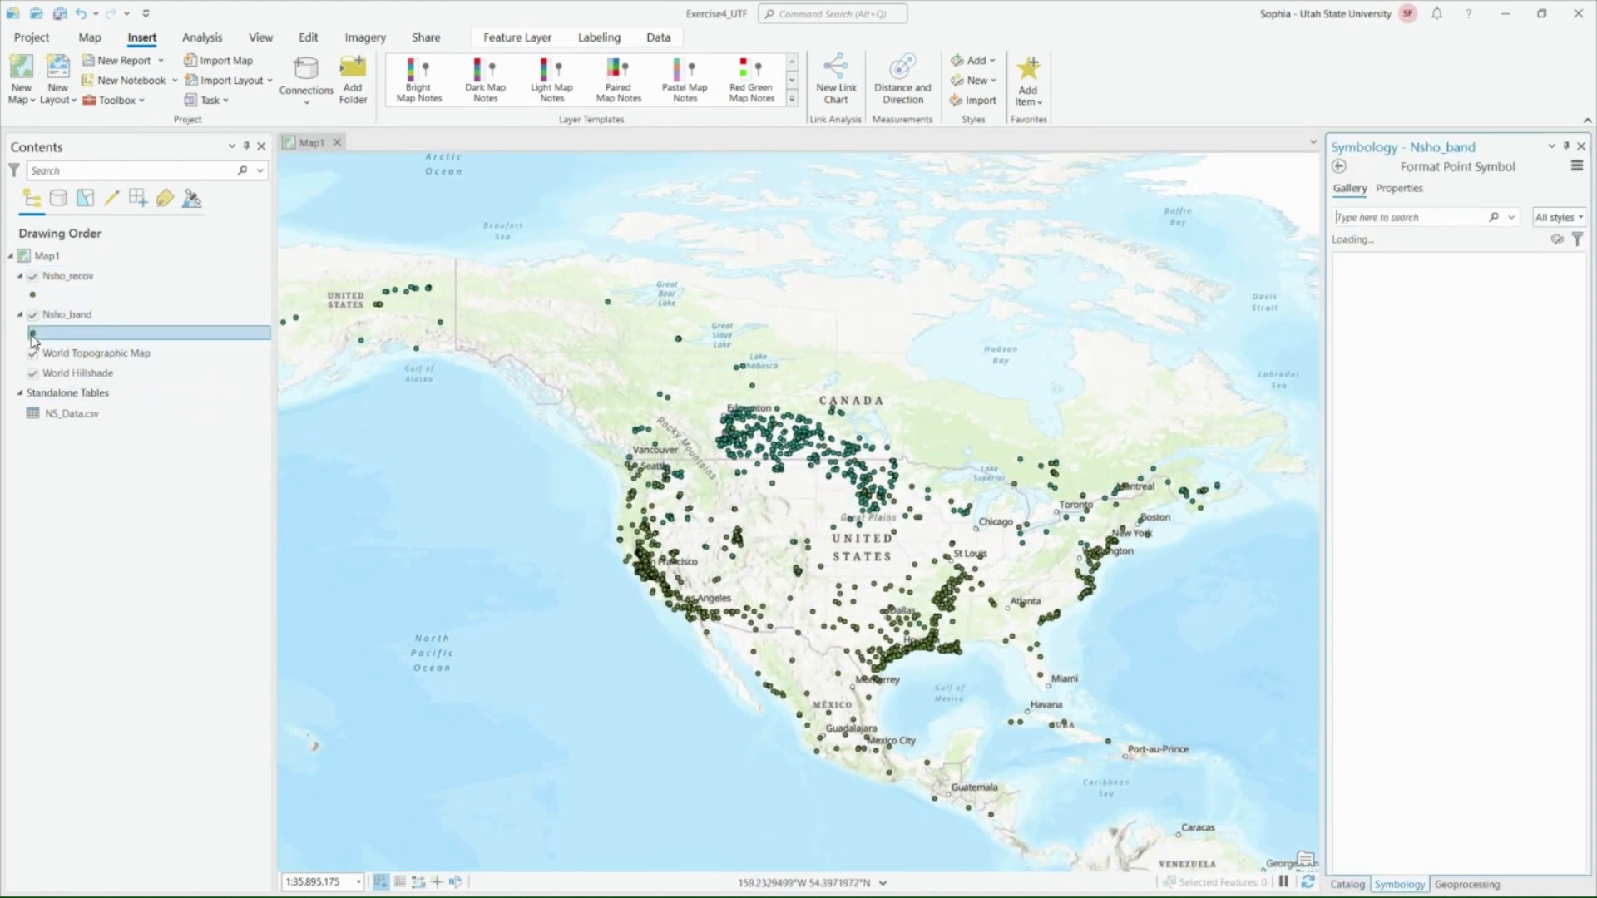
{"action": "left_click", "coordinate": [32, 296]}
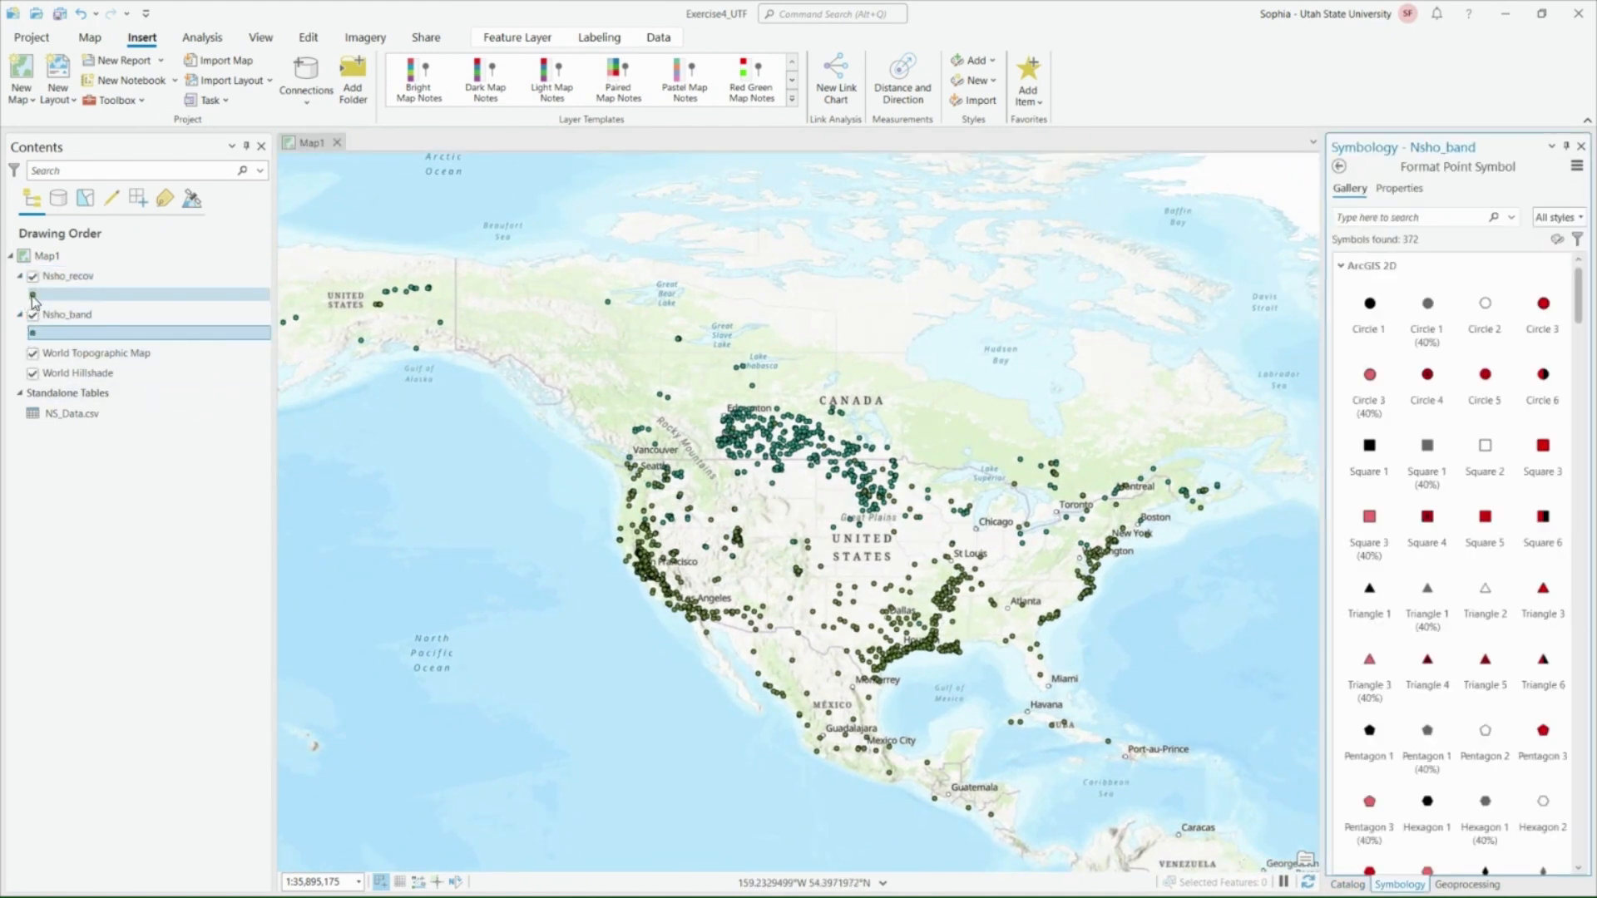
{"action": "left_click", "coordinate": [1399, 188]}
{"action": "left_click", "coordinate": [1580, 310]}
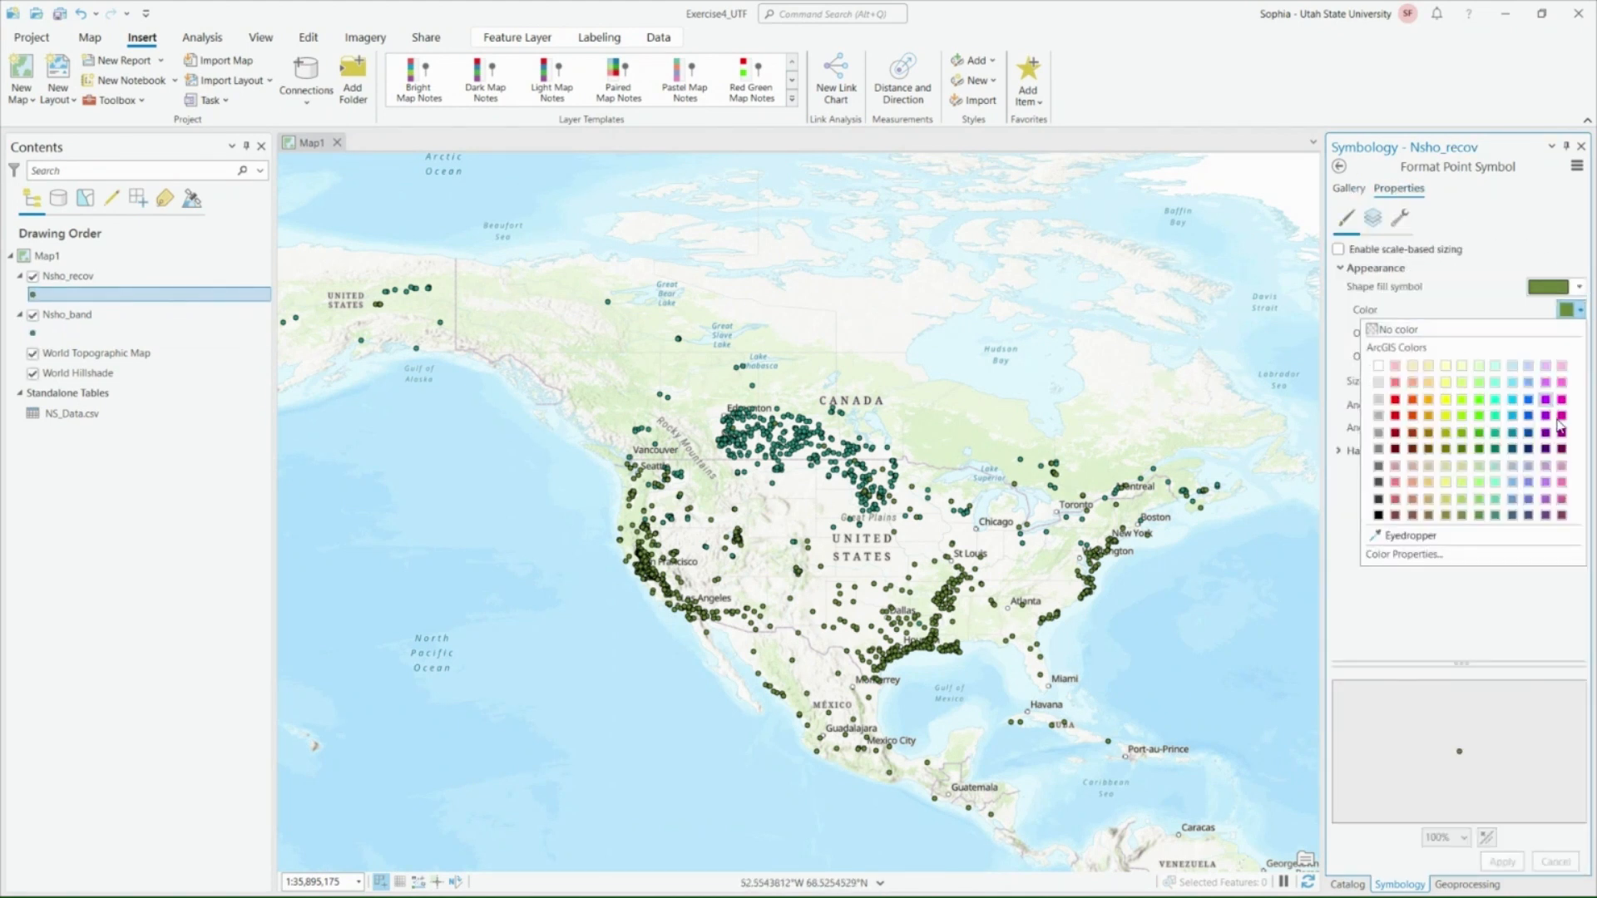
{"action": "left_click", "coordinate": [1413, 413]}
{"action": "left_click", "coordinate": [1501, 862]}
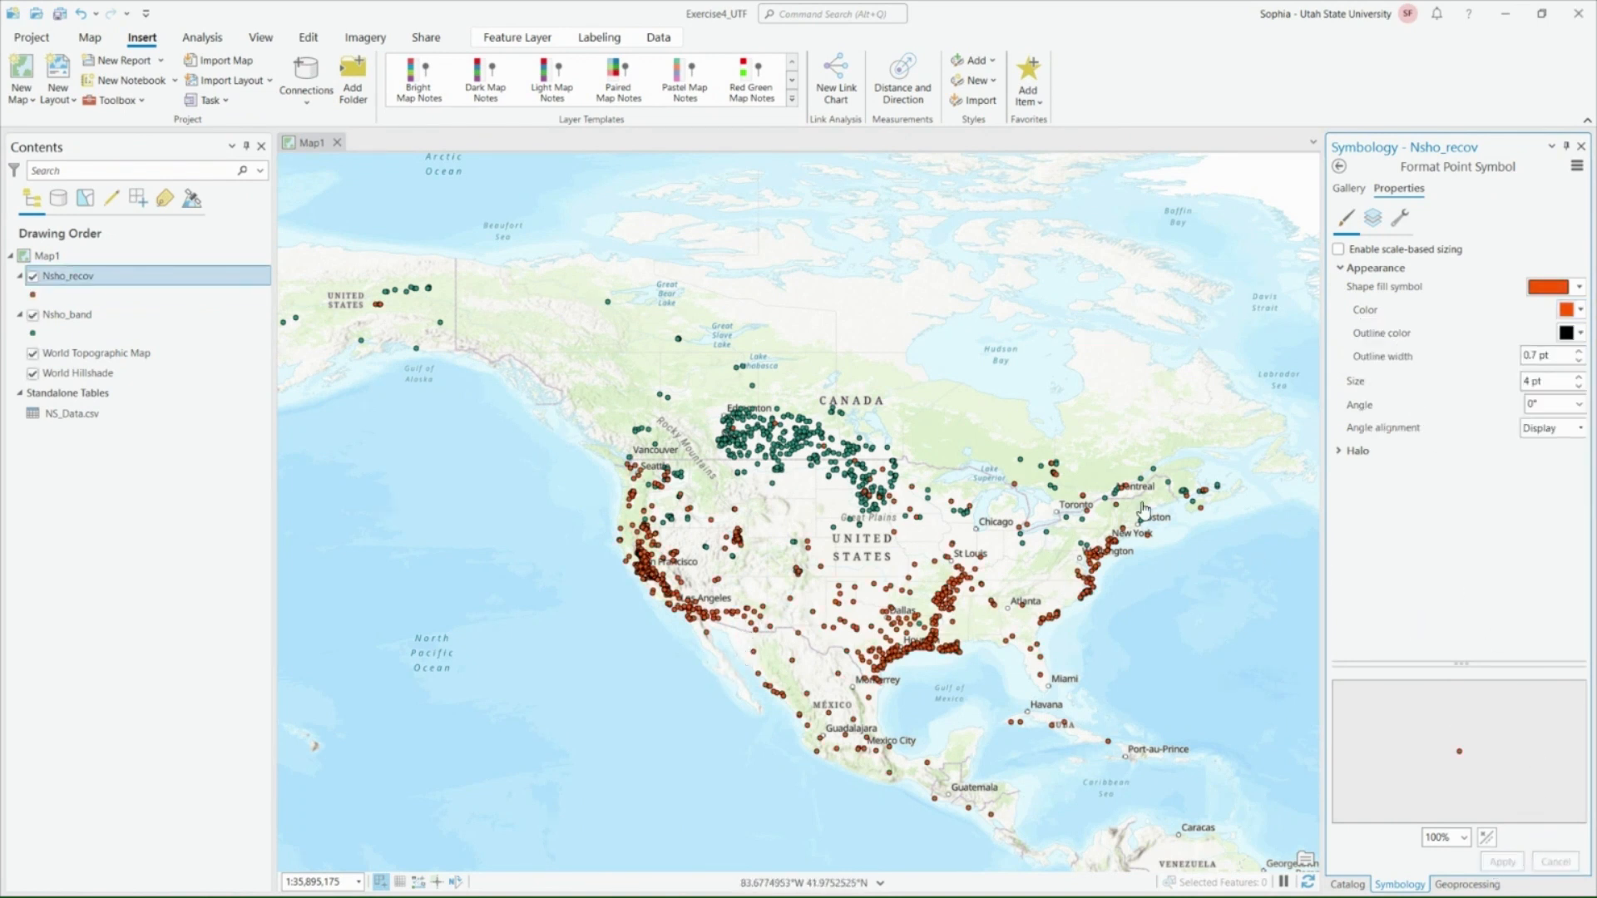
- Change the Nsho_band point symbol's color to bright green, apply it, and return to the project catalog
{"action": "left_click", "coordinate": [32, 333]}
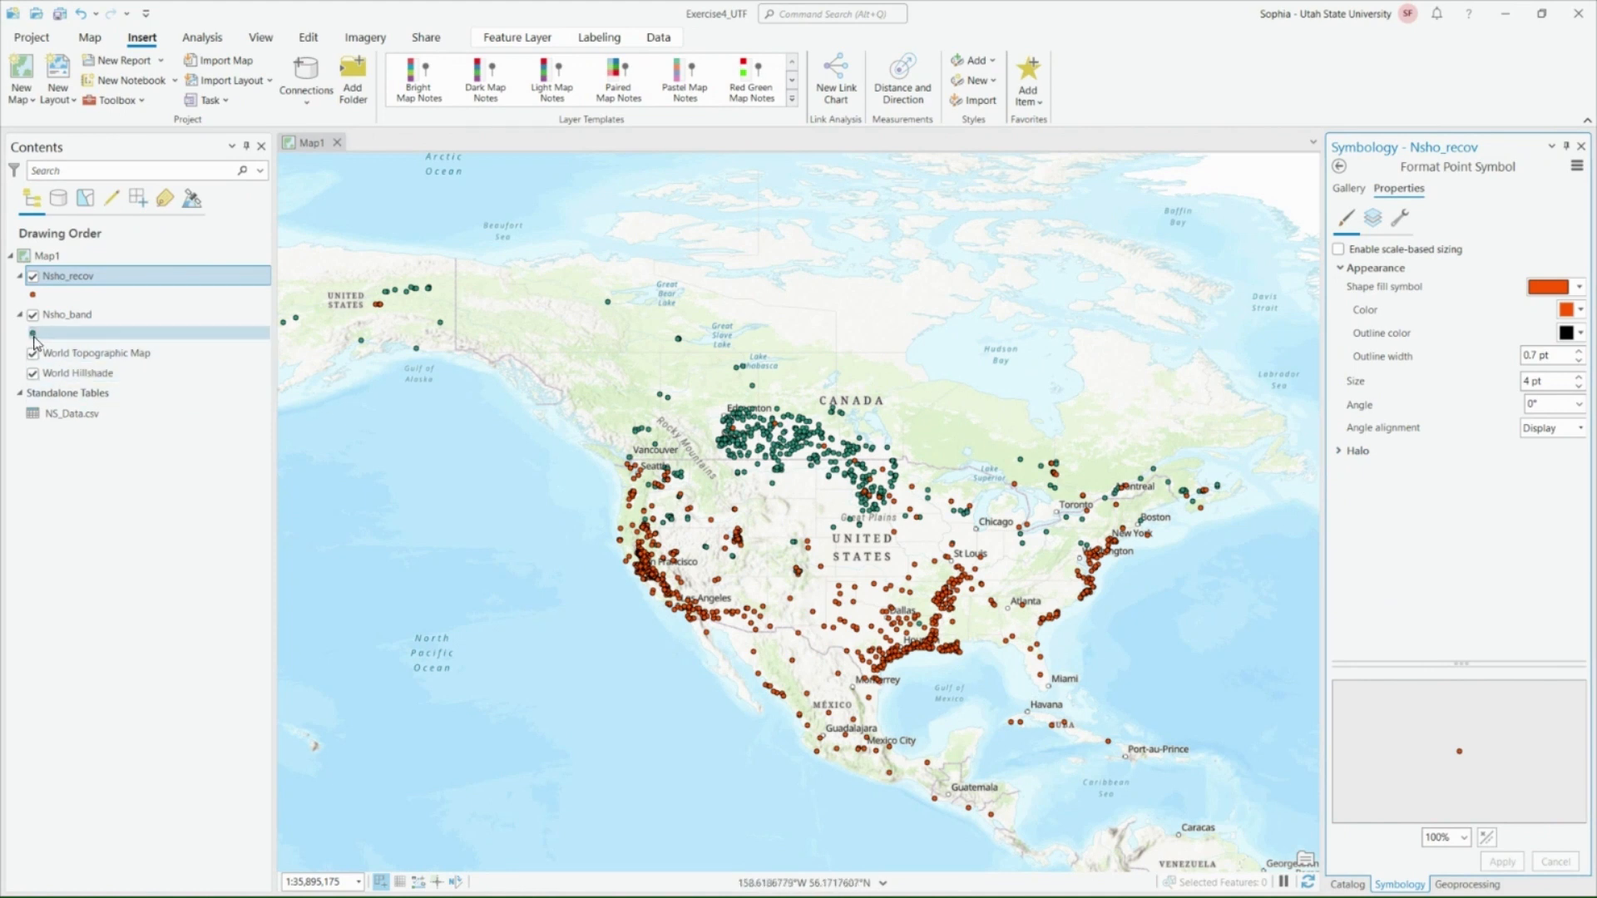
{"action": "left_click", "coordinate": [1580, 309]}
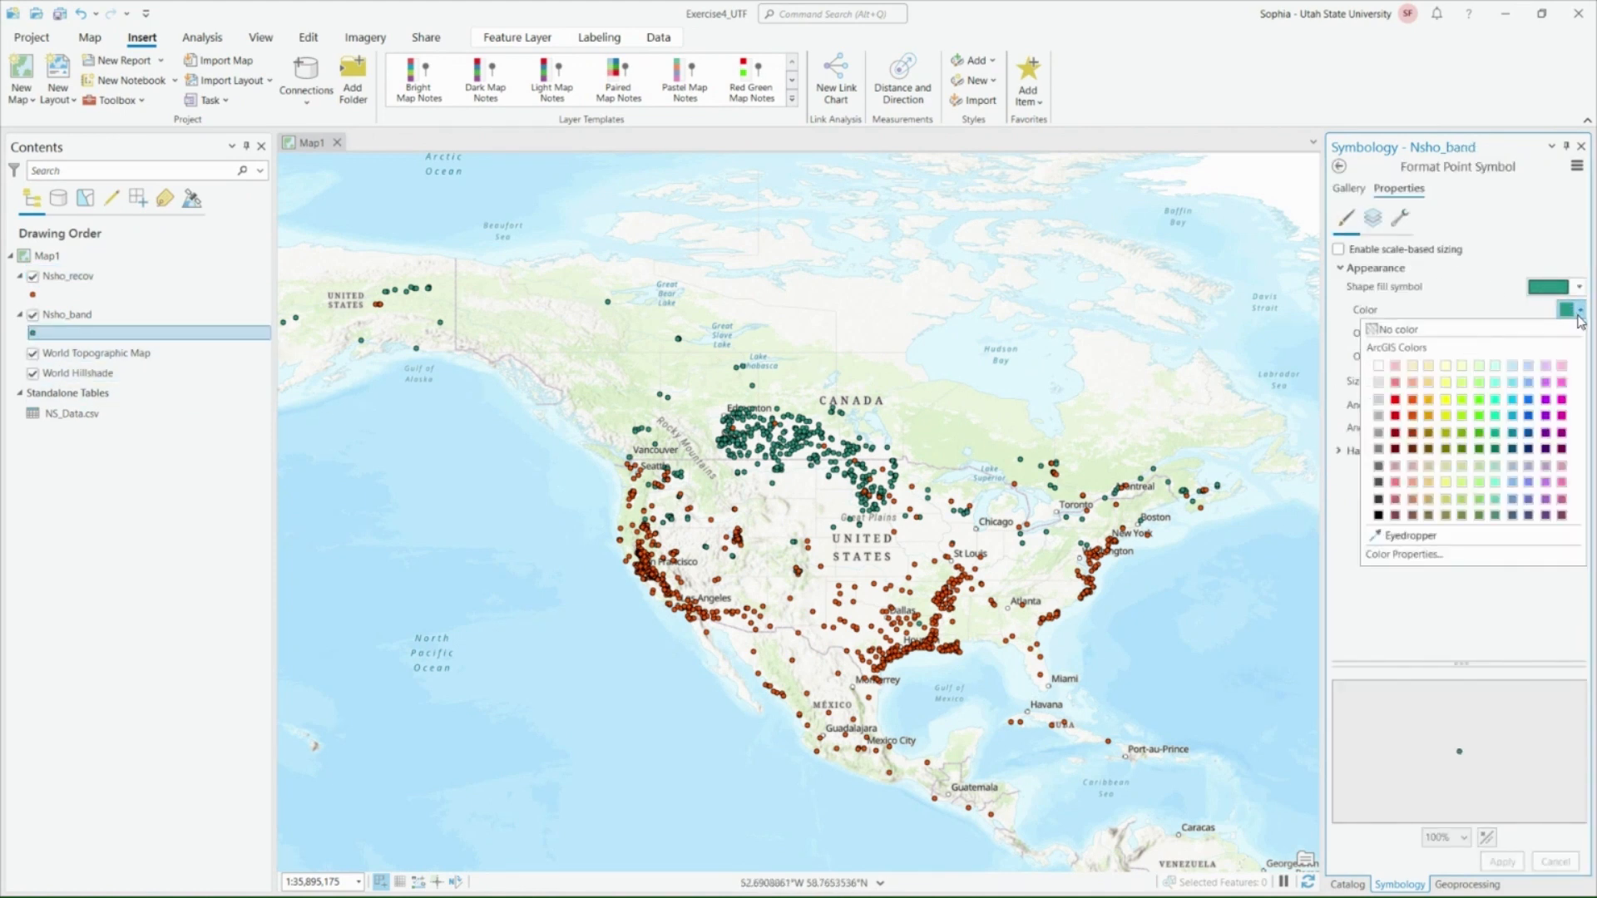
{"action": "left_click", "coordinate": [1480, 398]}
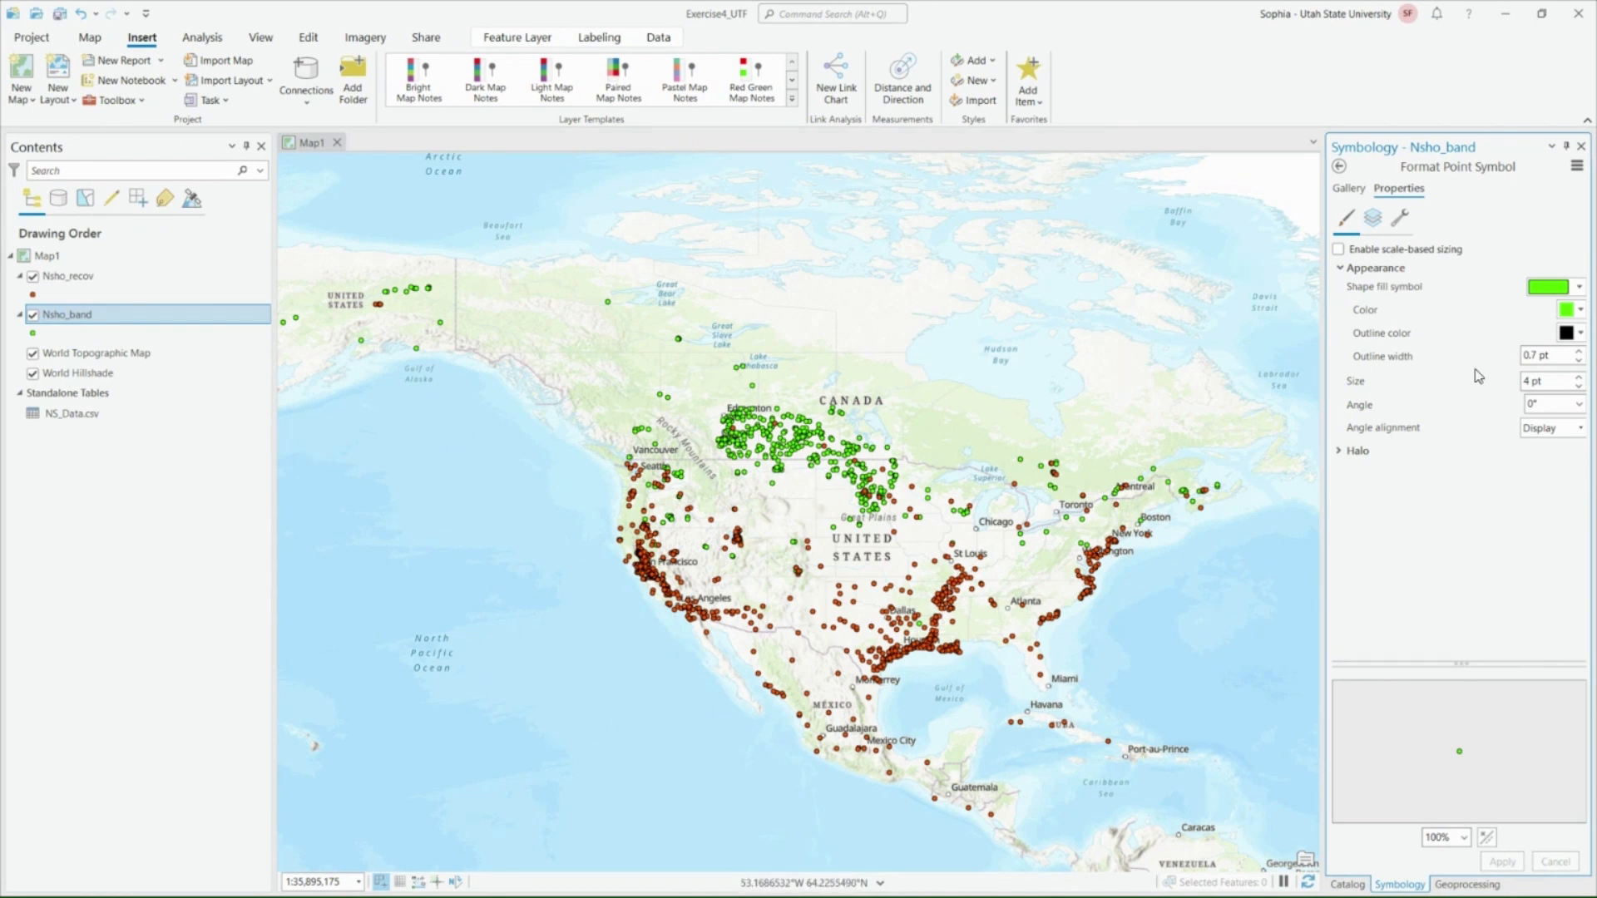
{"action": "left_click", "coordinate": [1348, 884]}
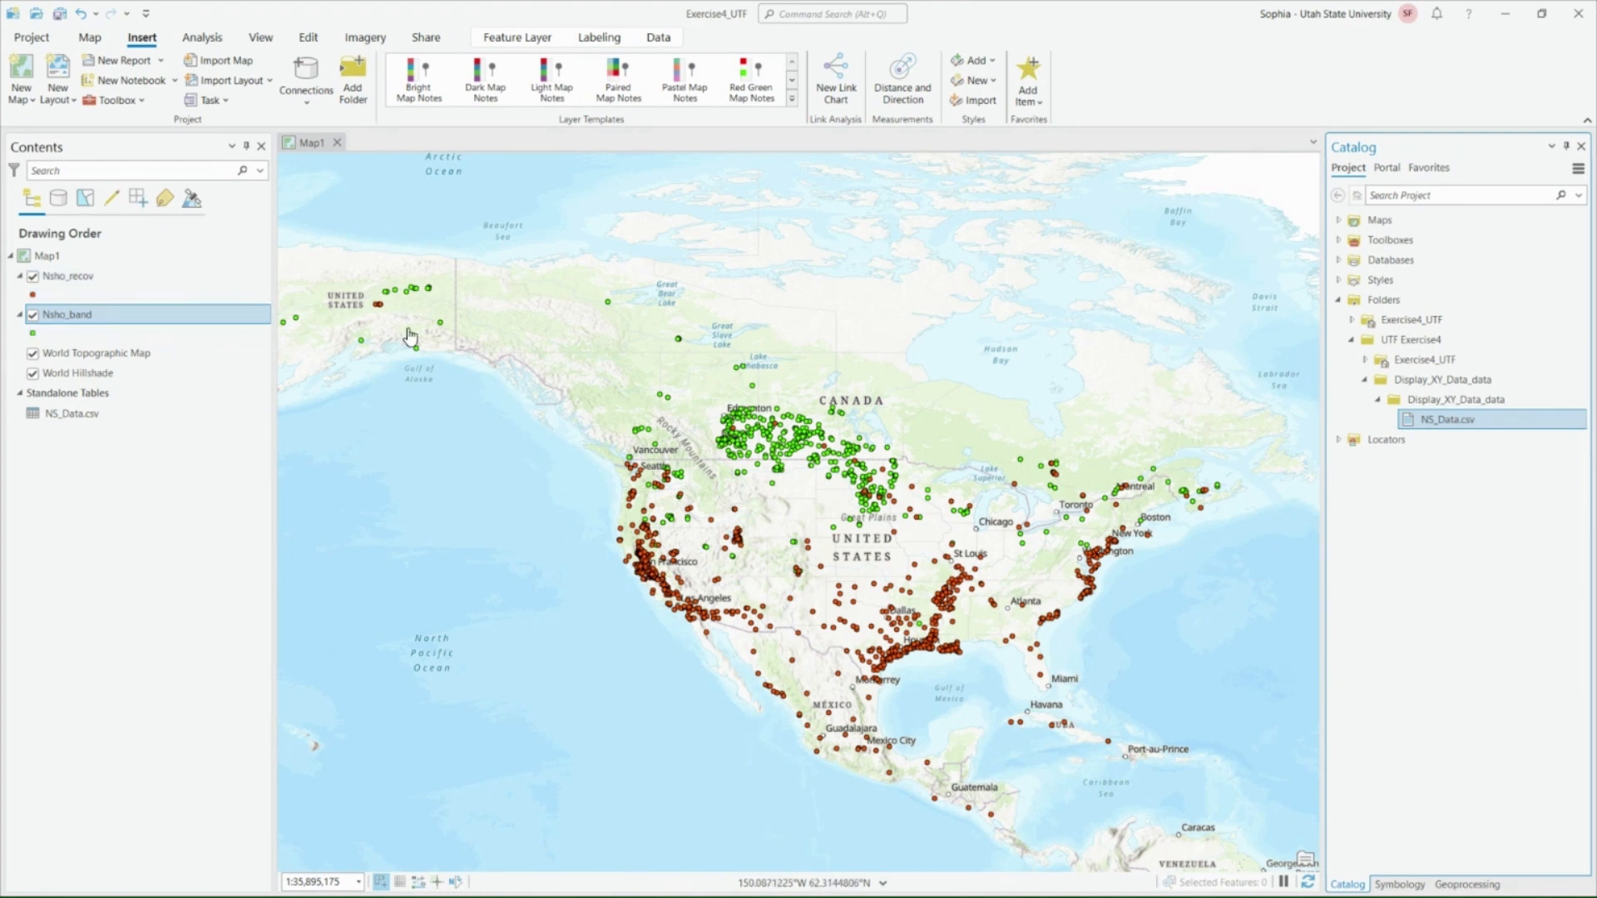
- Select the Nsho_band point by attributes with a new selection where Band is equal to 059651148
{"action": "left_click", "coordinate": [100, 42]}
{"action": "left_click", "coordinate": [140, 40]}
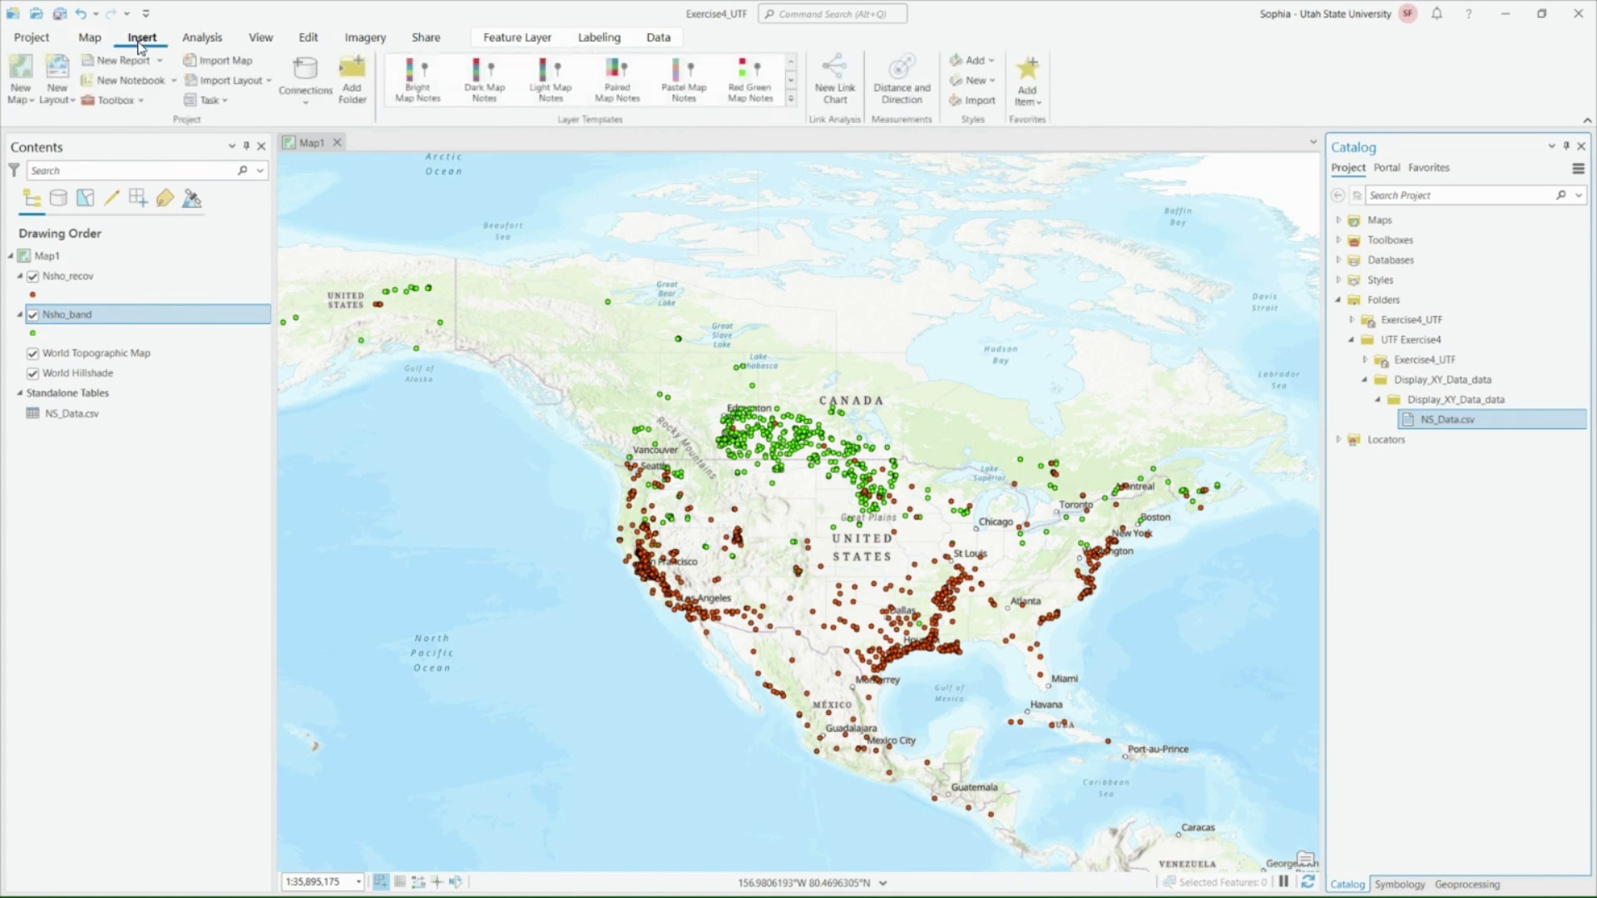
{"action": "left_click", "coordinate": [190, 38]}
{"action": "left_click", "coordinate": [89, 40]}
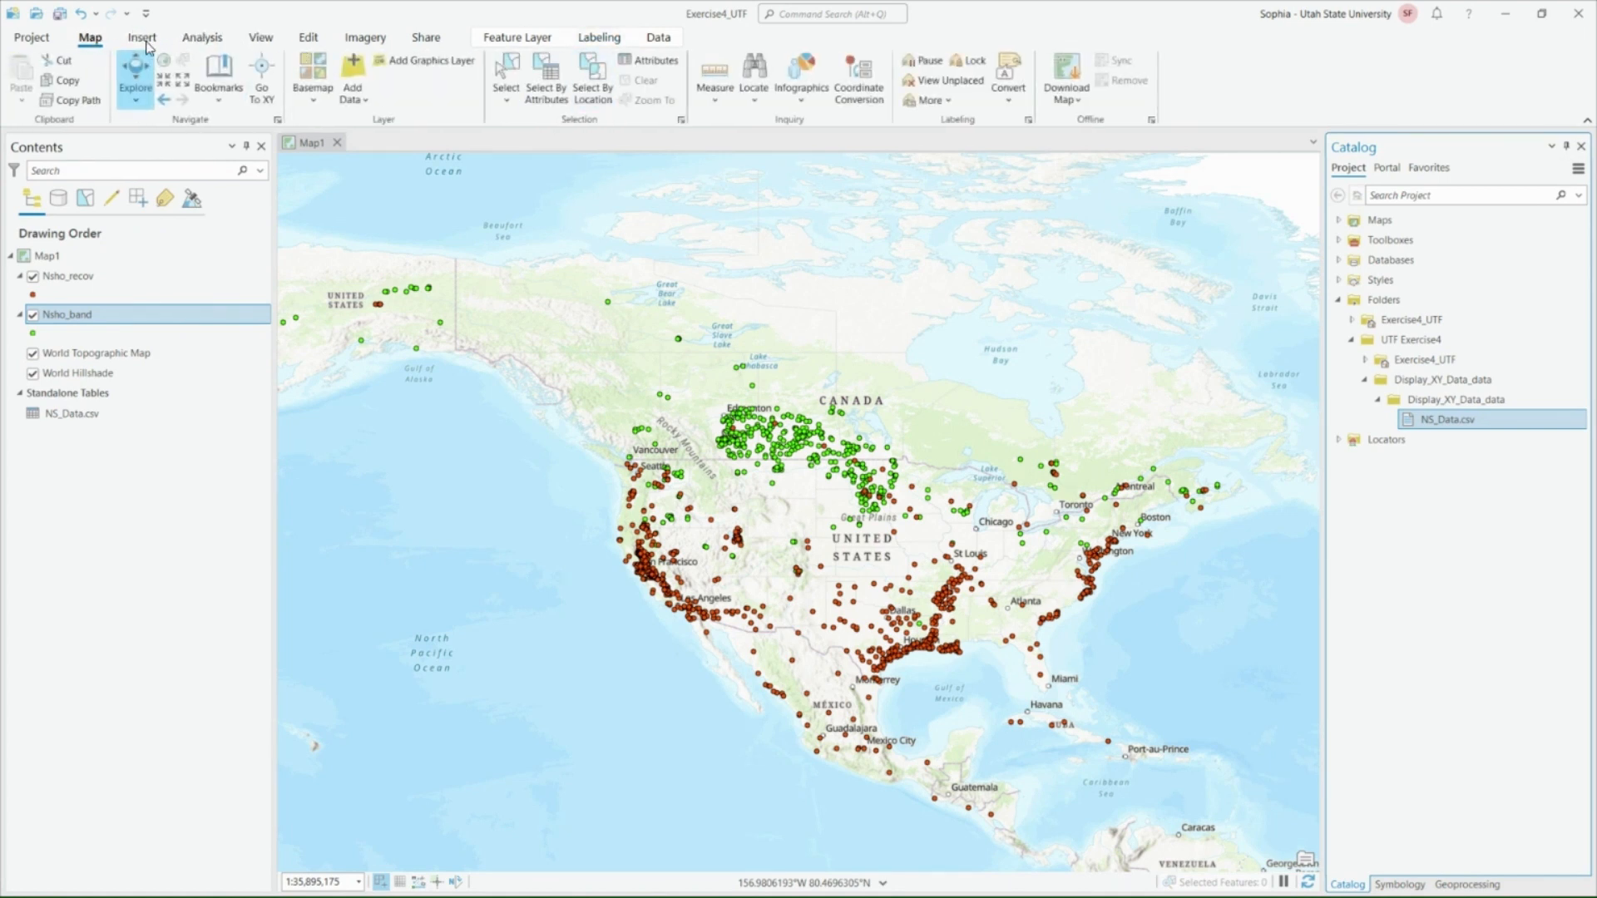
{"action": "left_click", "coordinate": [545, 91]}
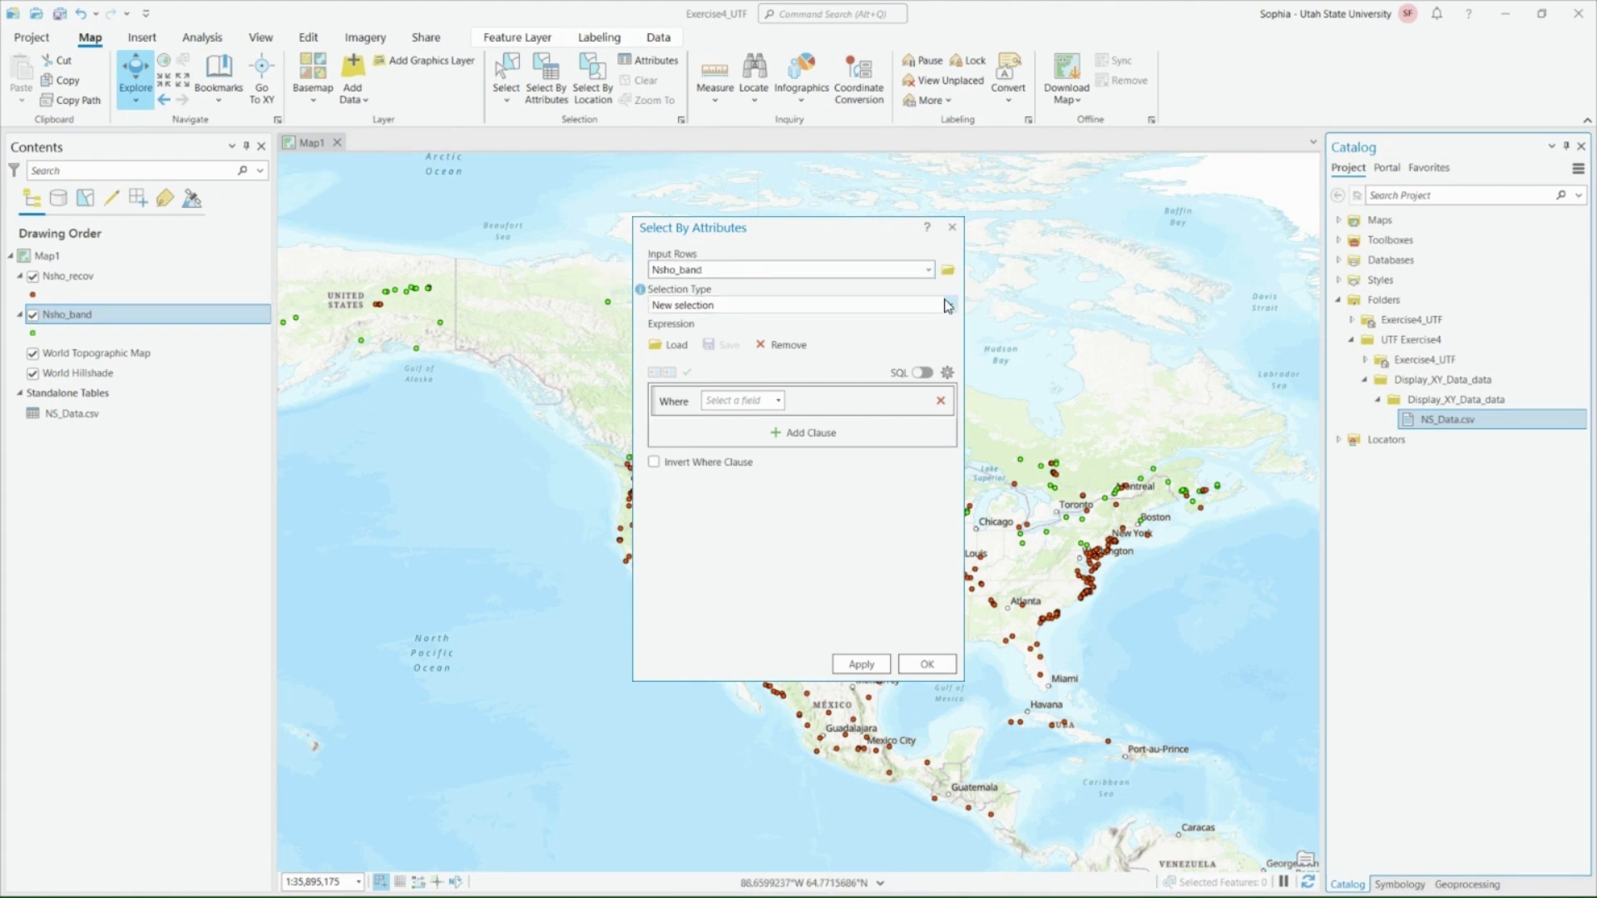
{"action": "left_click", "coordinate": [779, 402]}
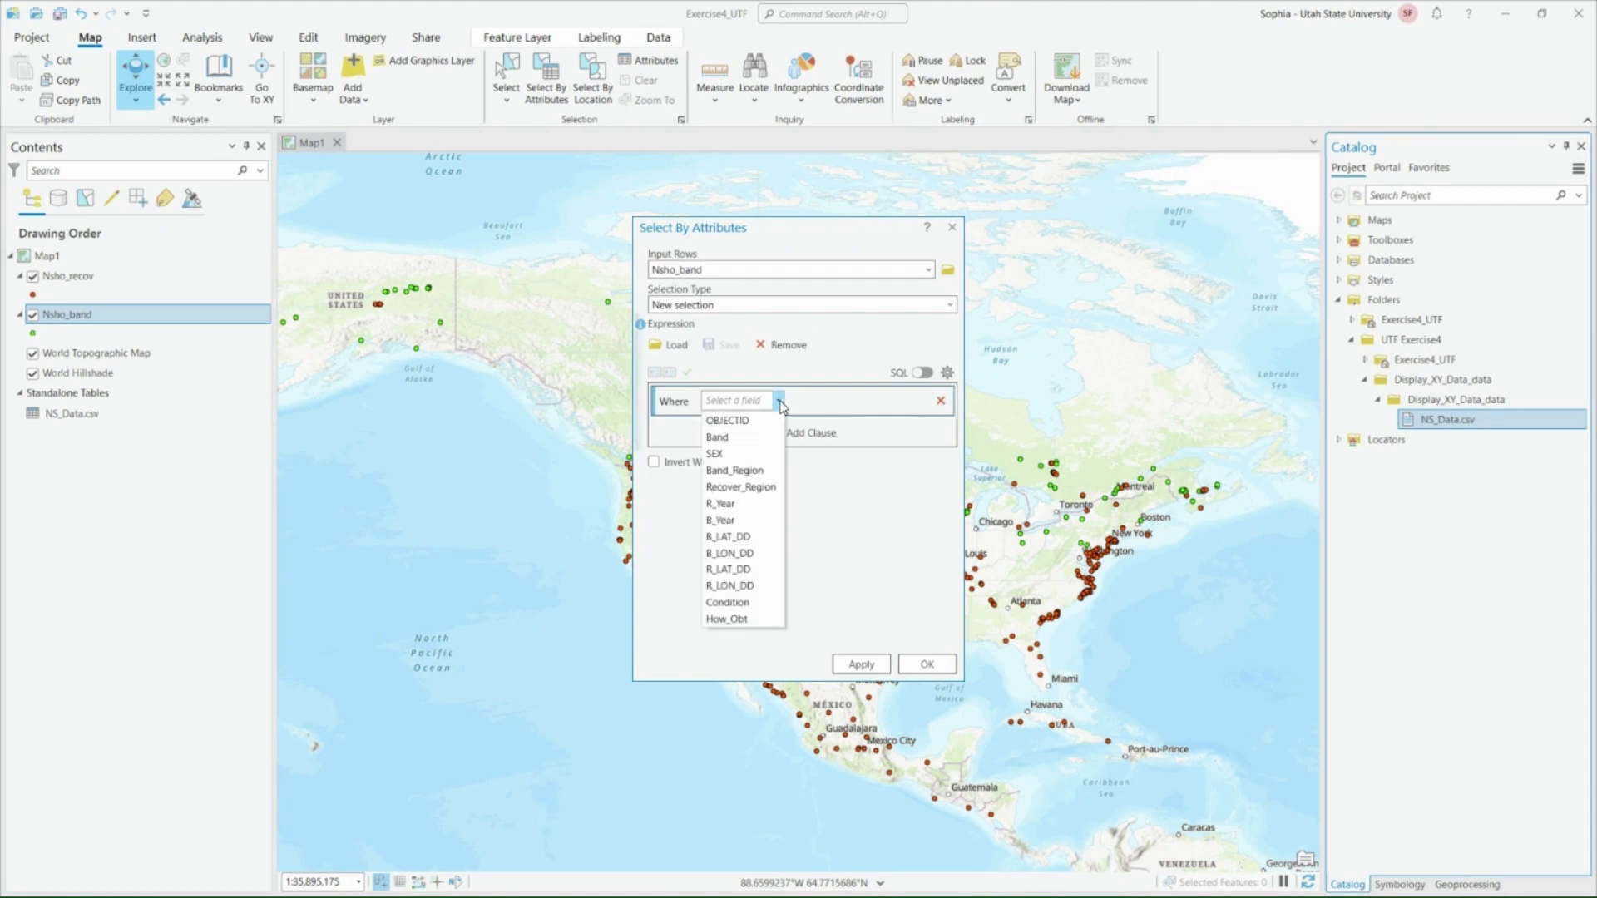
{"action": "left_click", "coordinate": [720, 437]}
{"action": "left_click", "coordinate": [922, 401]}
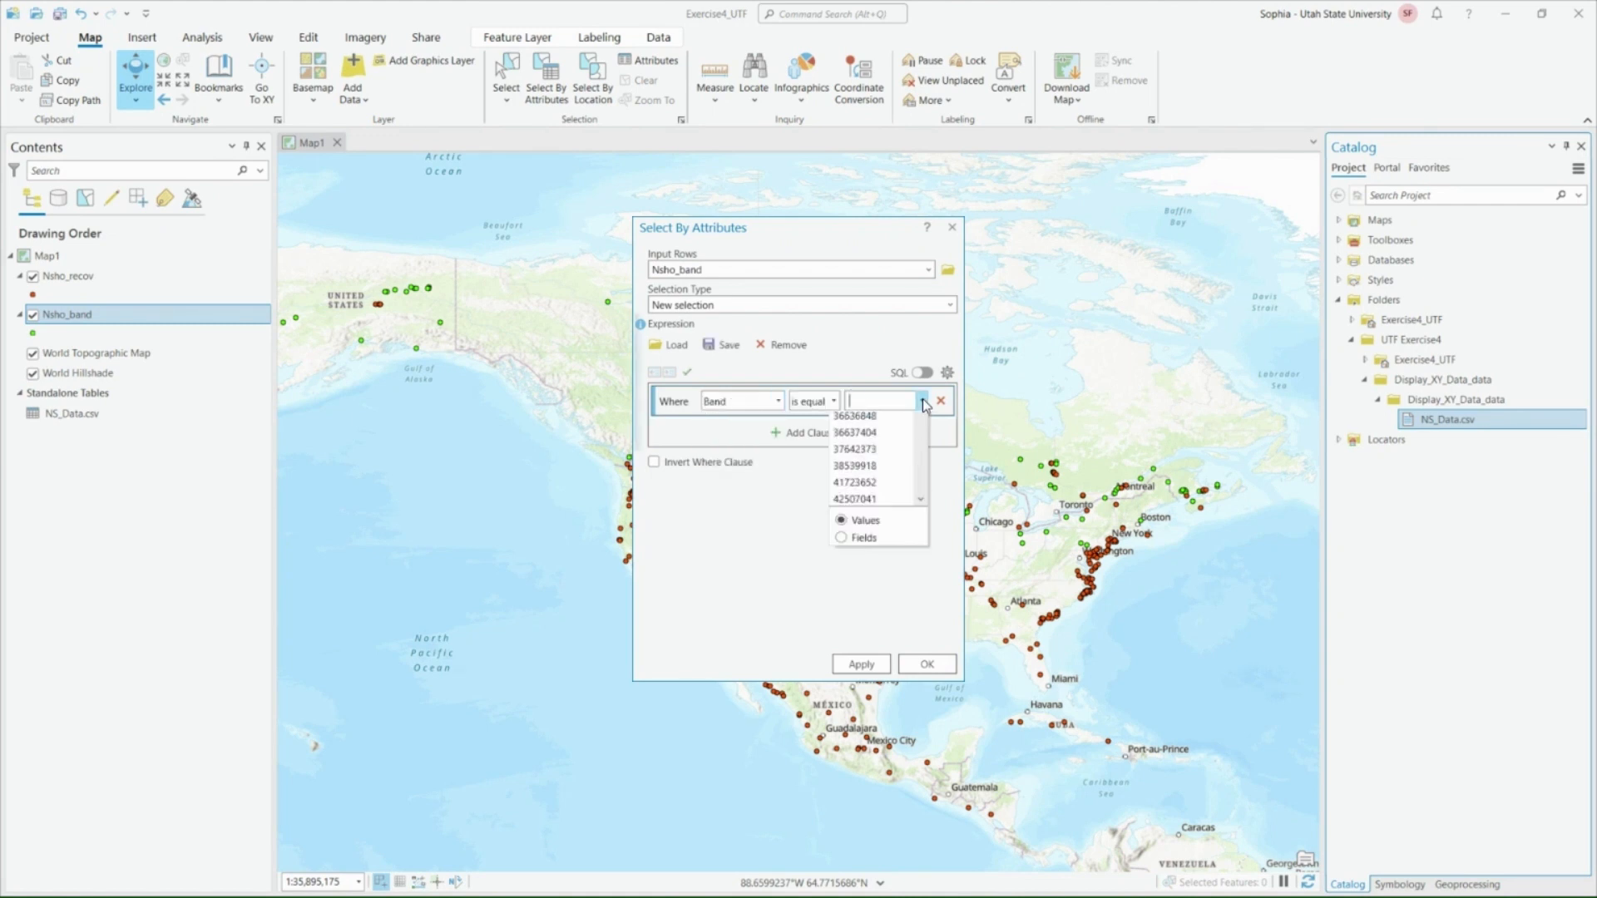
{"action": "left_click", "coordinate": [897, 406]}
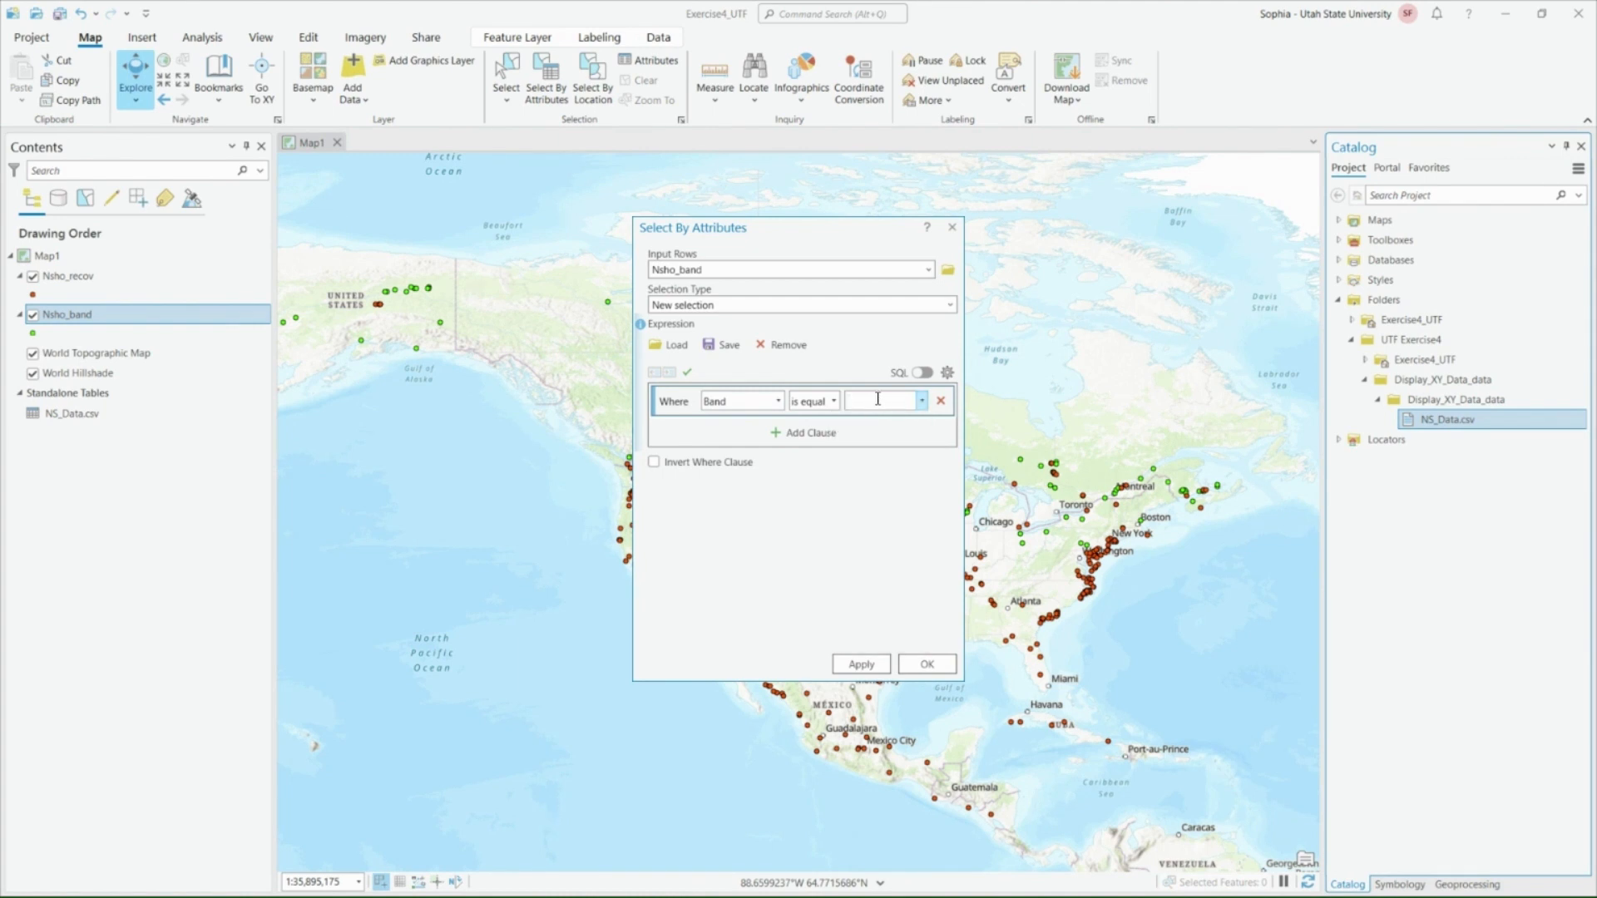
{"action": "type", "text": "059651148"}
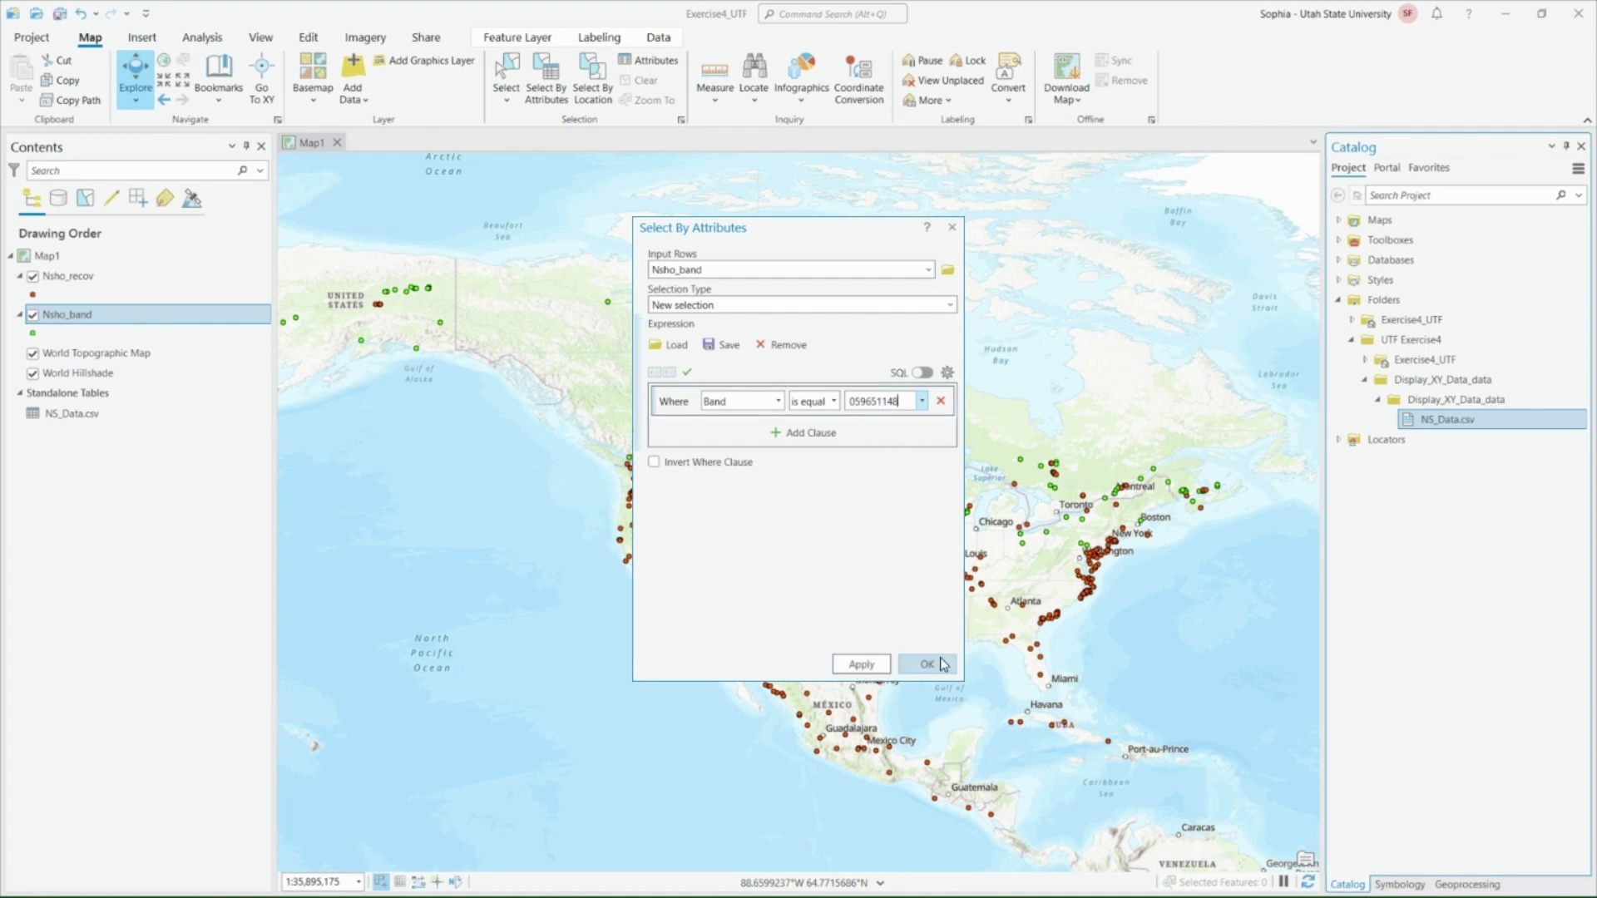
{"action": "left_click", "coordinate": [861, 664]}
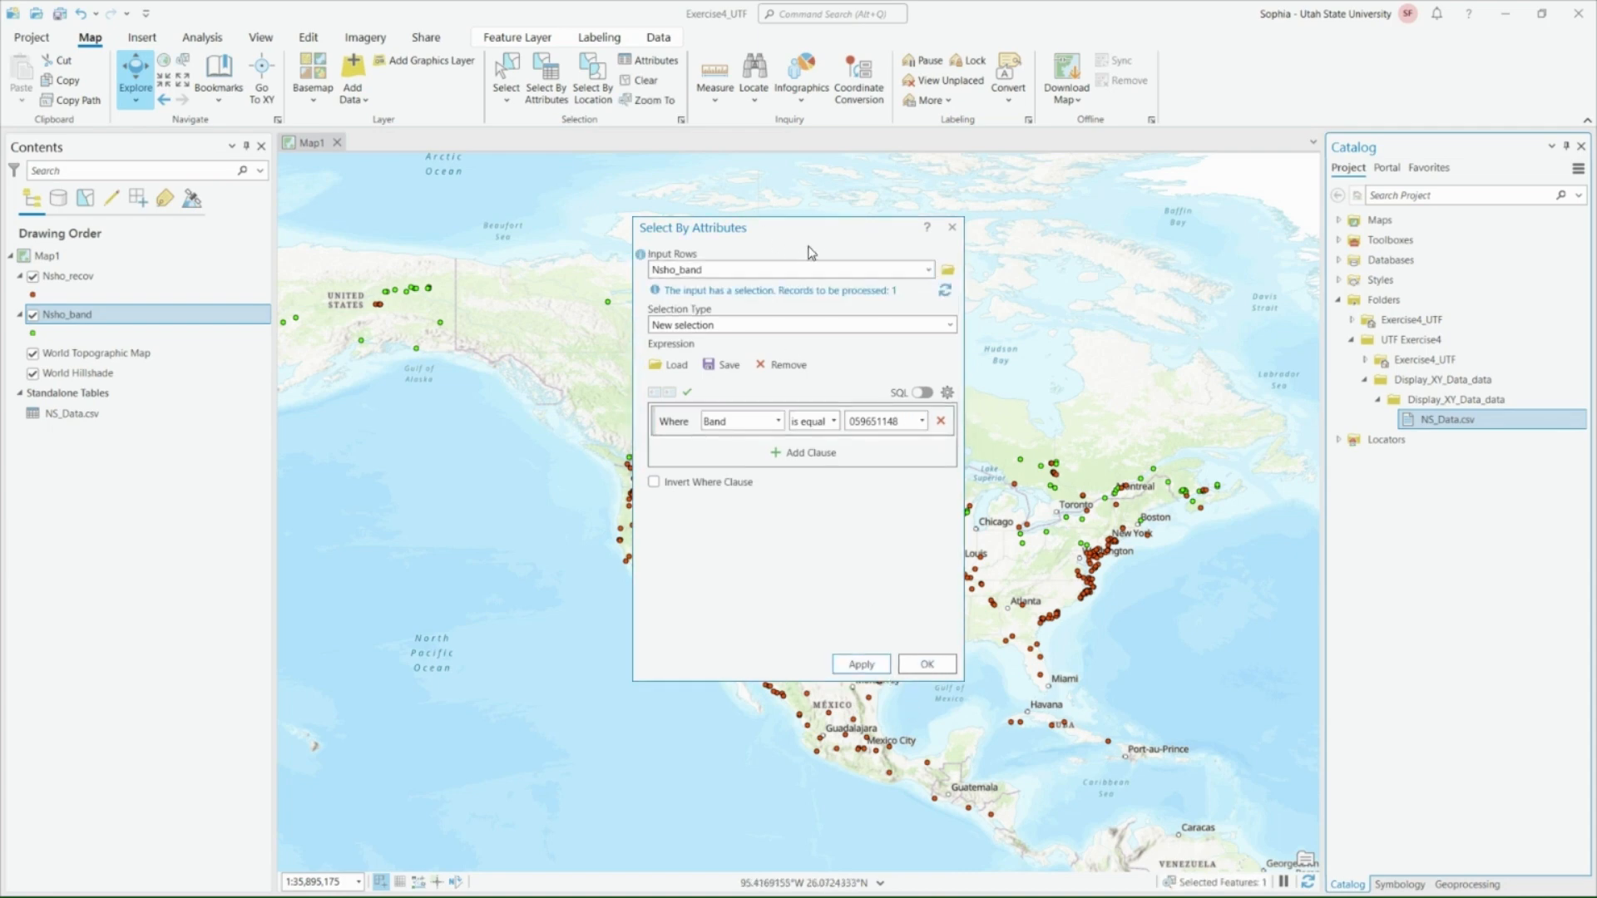
- Move the selection dialog off the data points and examine the selected Nsho_band point on the map in southern Canada
{"action": "left_click_drag", "start_coordinate": [810, 251], "coordinate": [545, 668]}
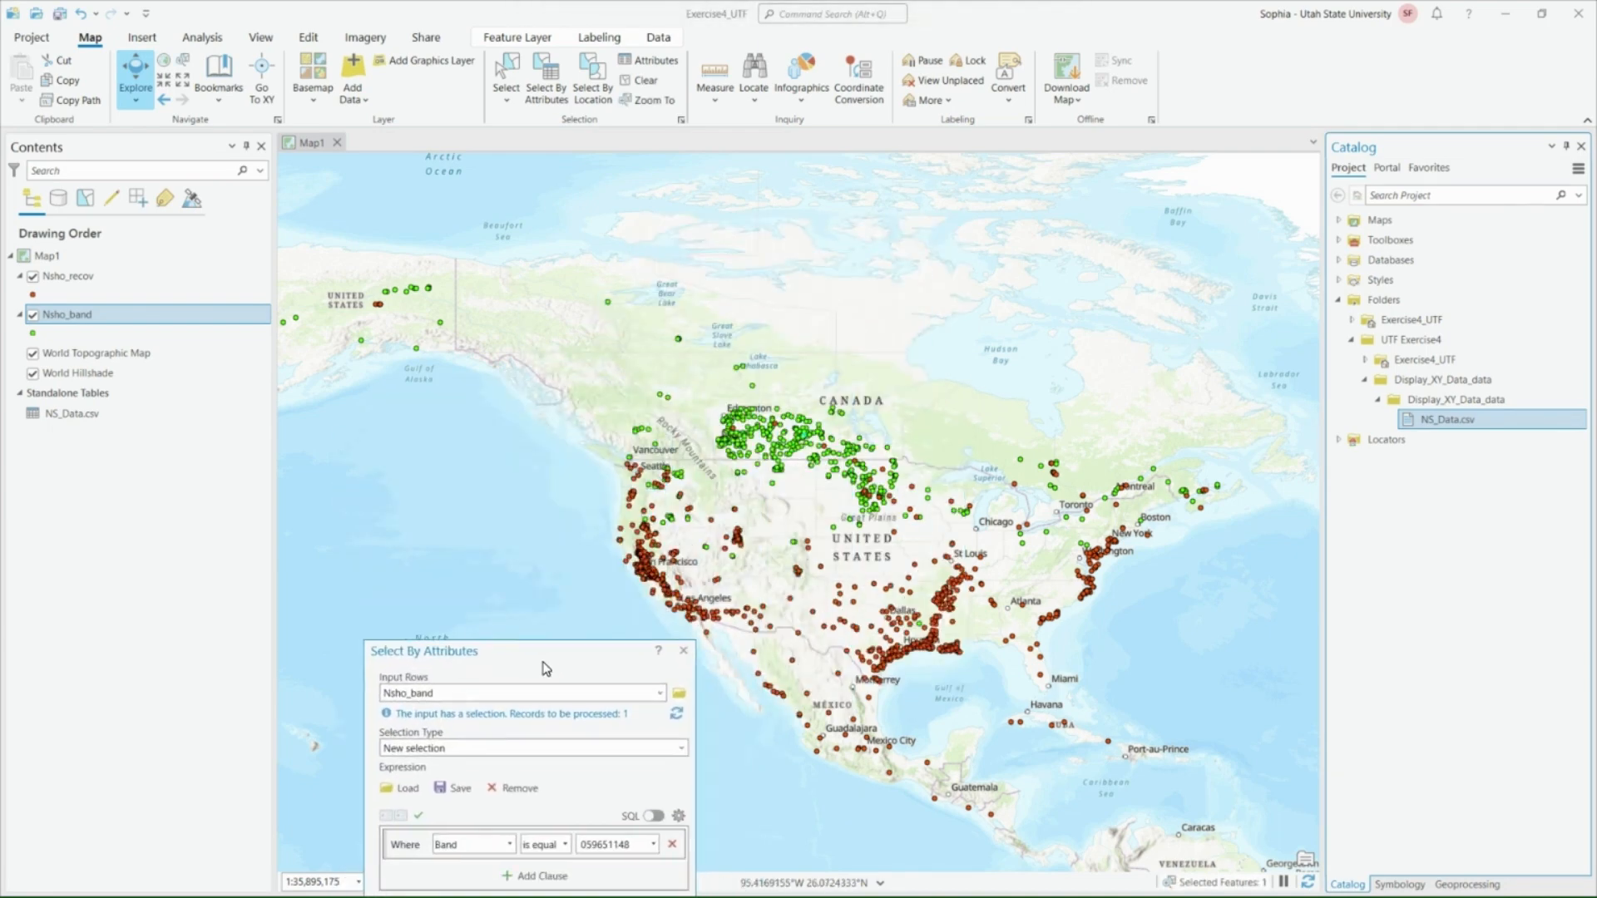
{"action": "scroll", "coordinate": [815, 460], "scroll_direction": "up", "scroll_amount": 3}
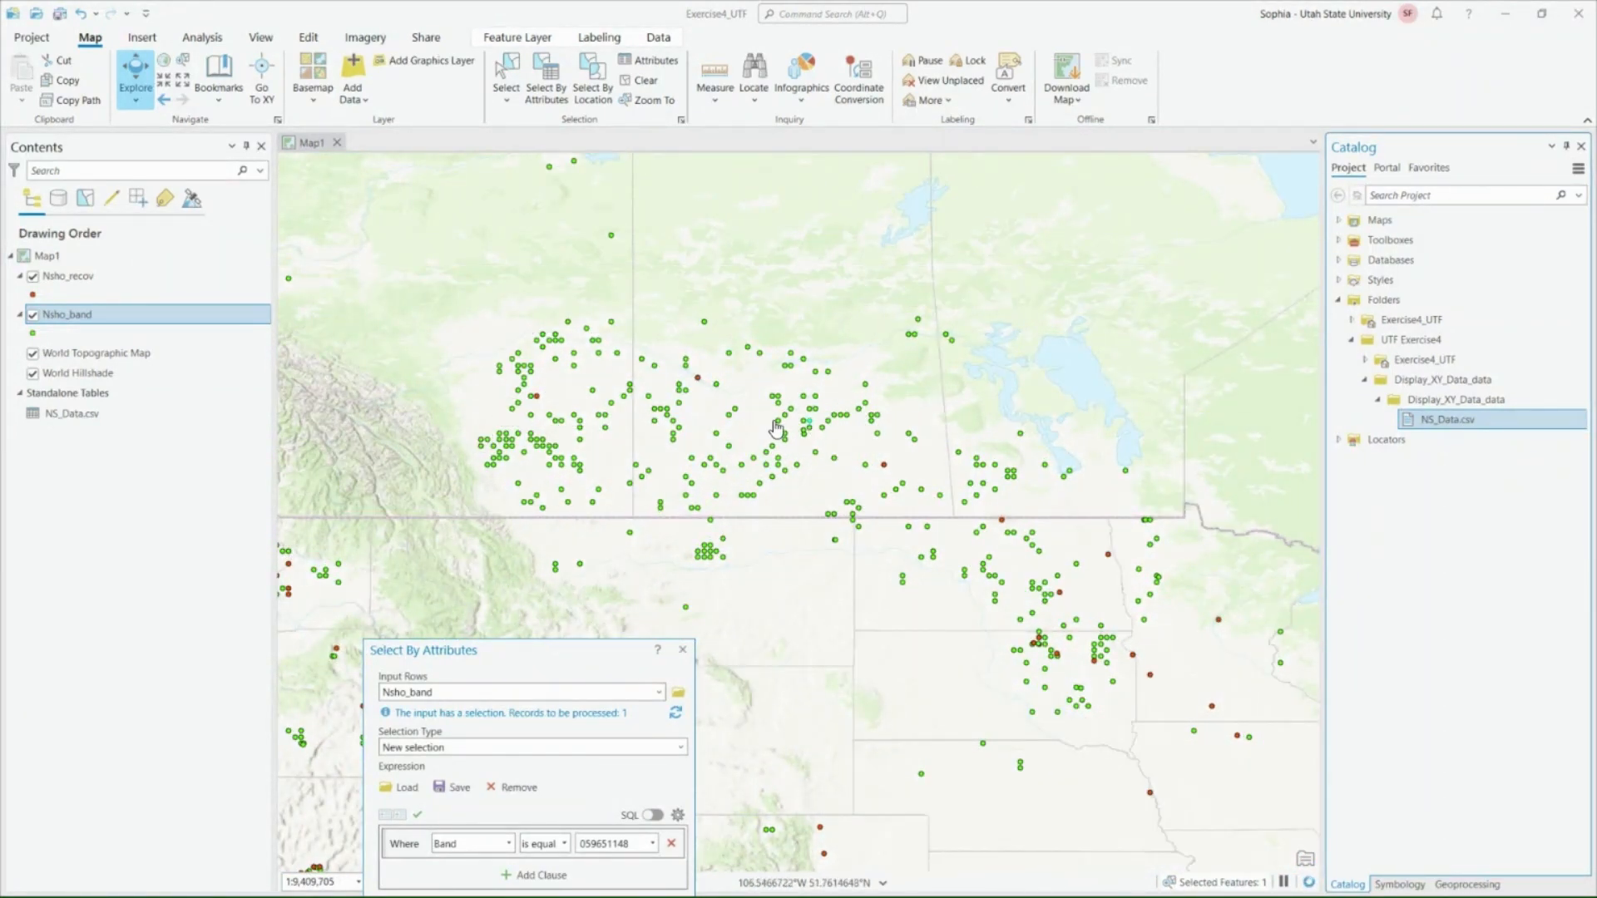
{"action": "left_click_drag", "start_coordinate": [775, 428], "coordinate": [770, 509]}
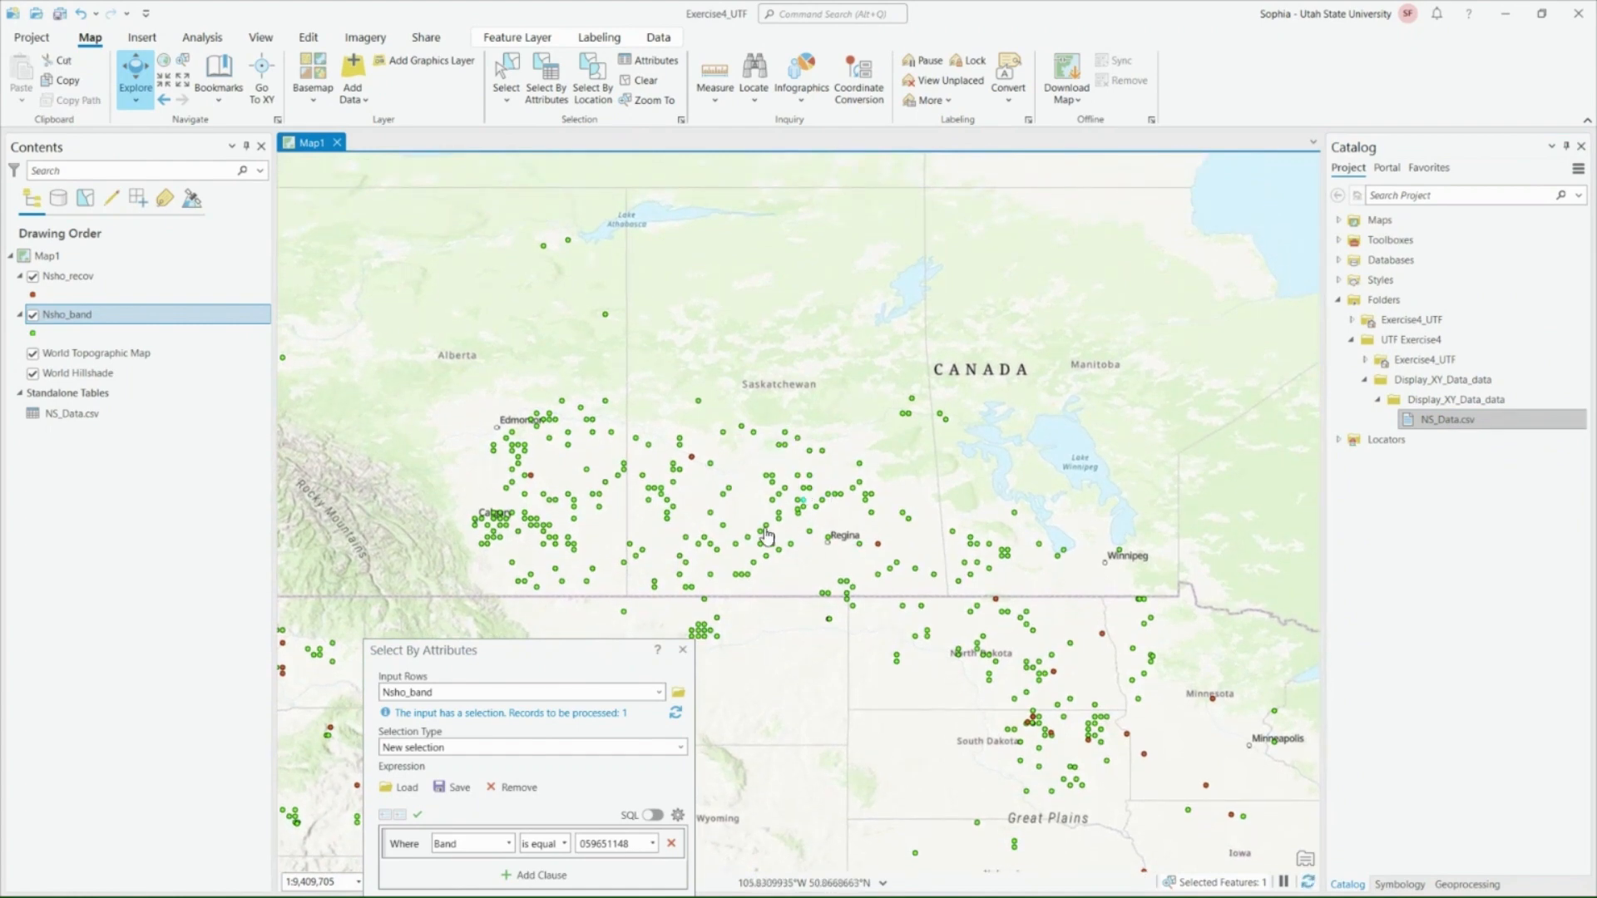
{"action": "scroll", "coordinate": [766, 536], "scroll_direction": "down", "scroll_amount": 3}
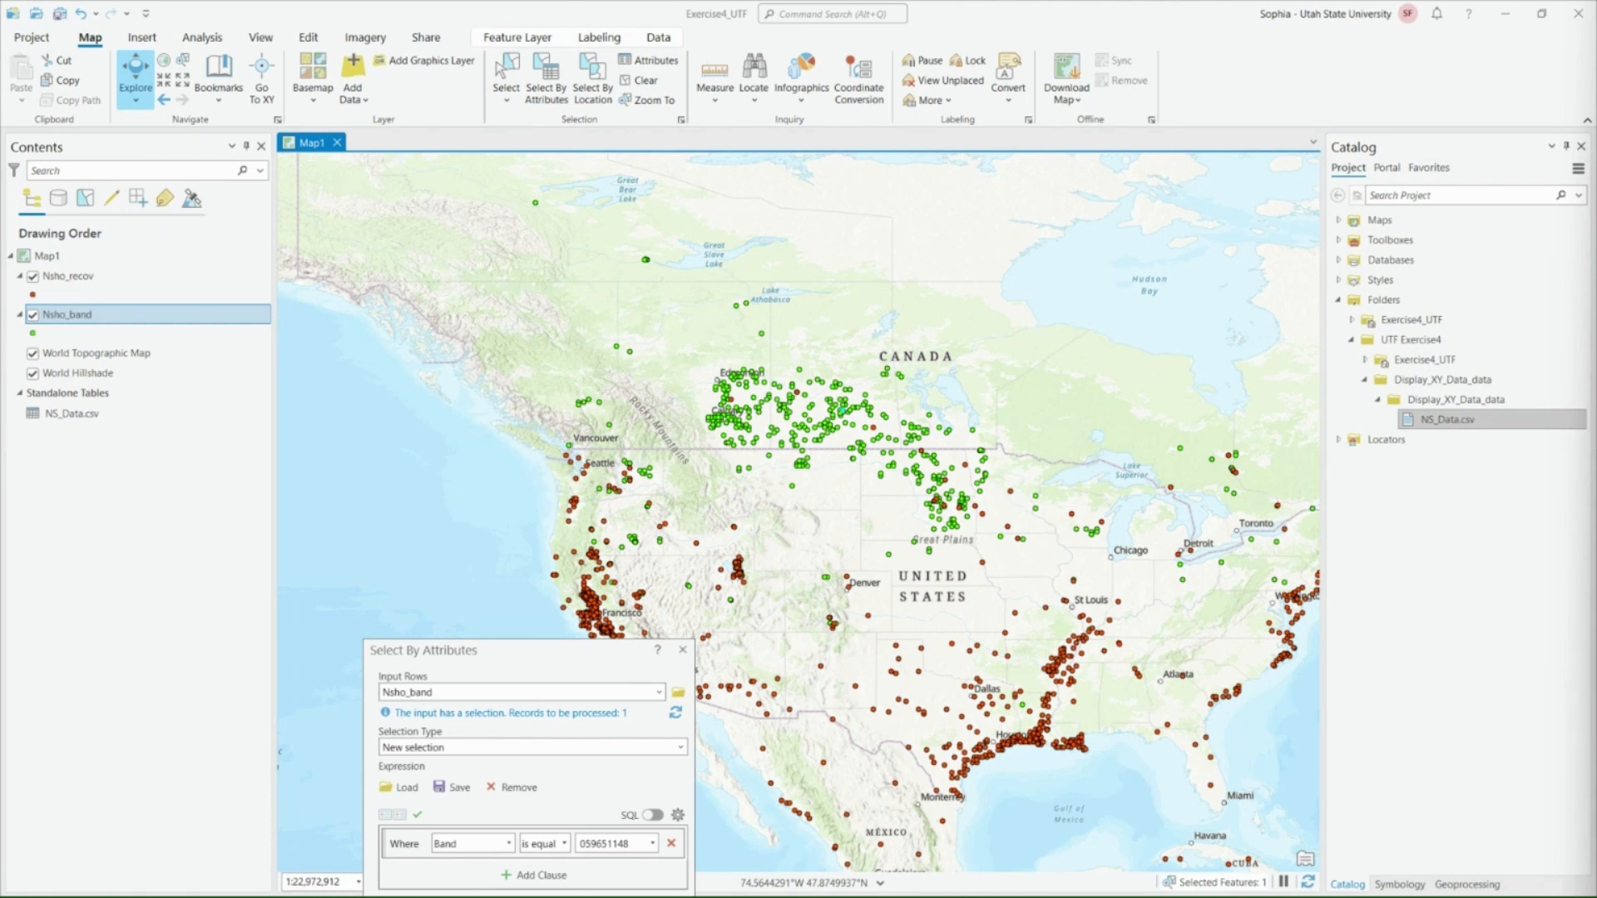
- Select the Nsho_recov point where Band is equal to 59651148, using Add to the current selection, and dismiss the tool message
{"action": "left_click_drag", "start_coordinate": [527, 658], "coordinate": [496, 302]}
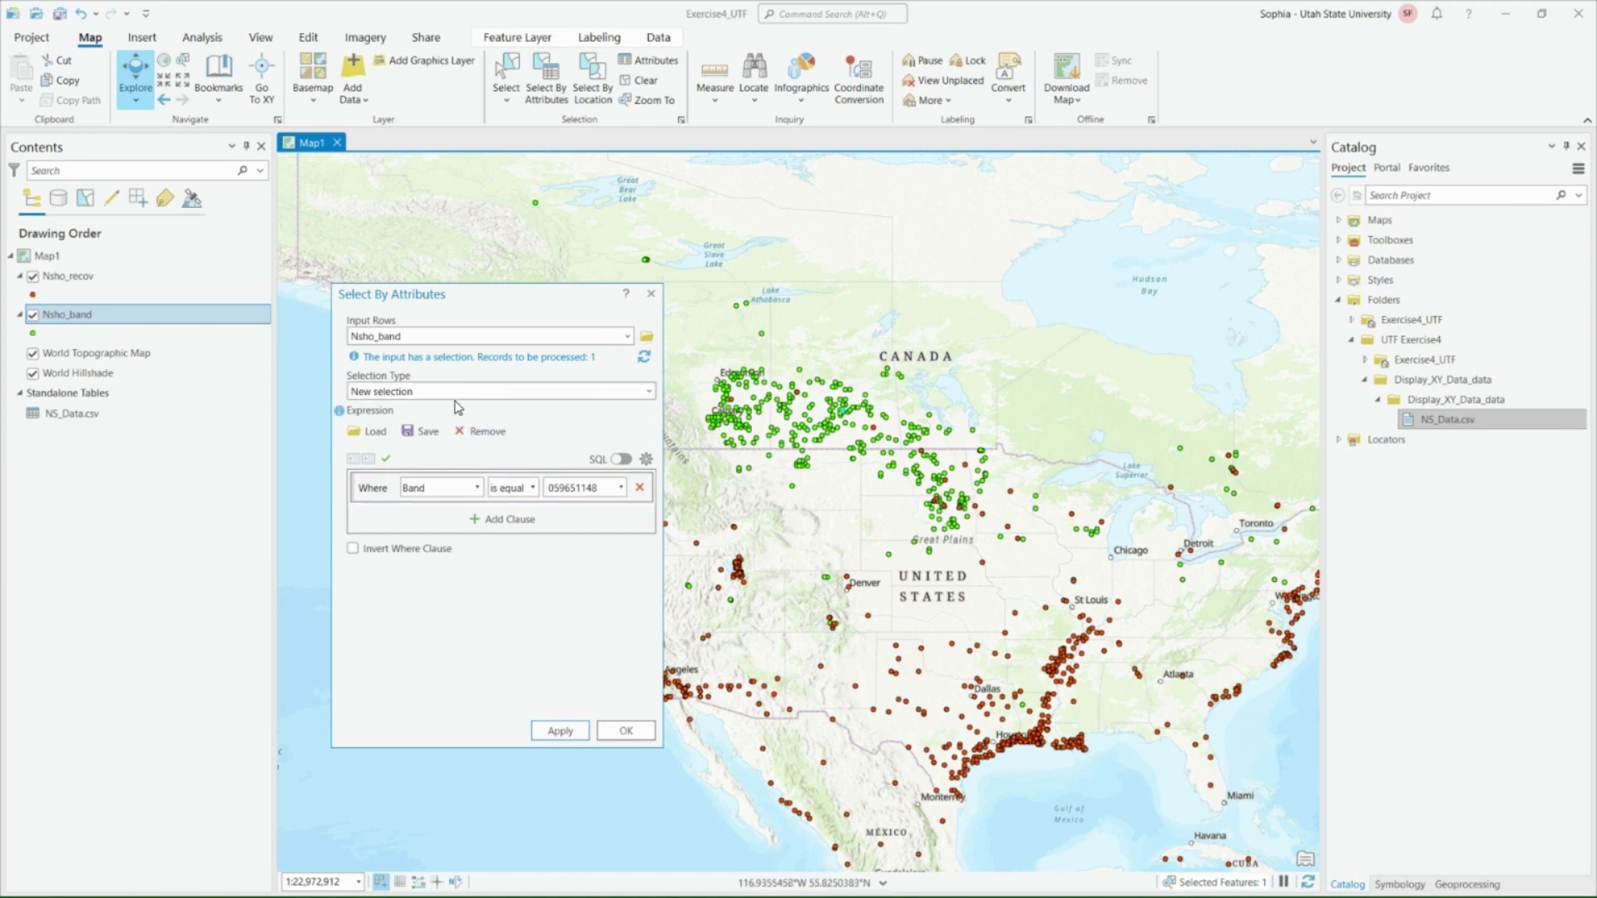
{"action": "left_click", "coordinate": [629, 337]}
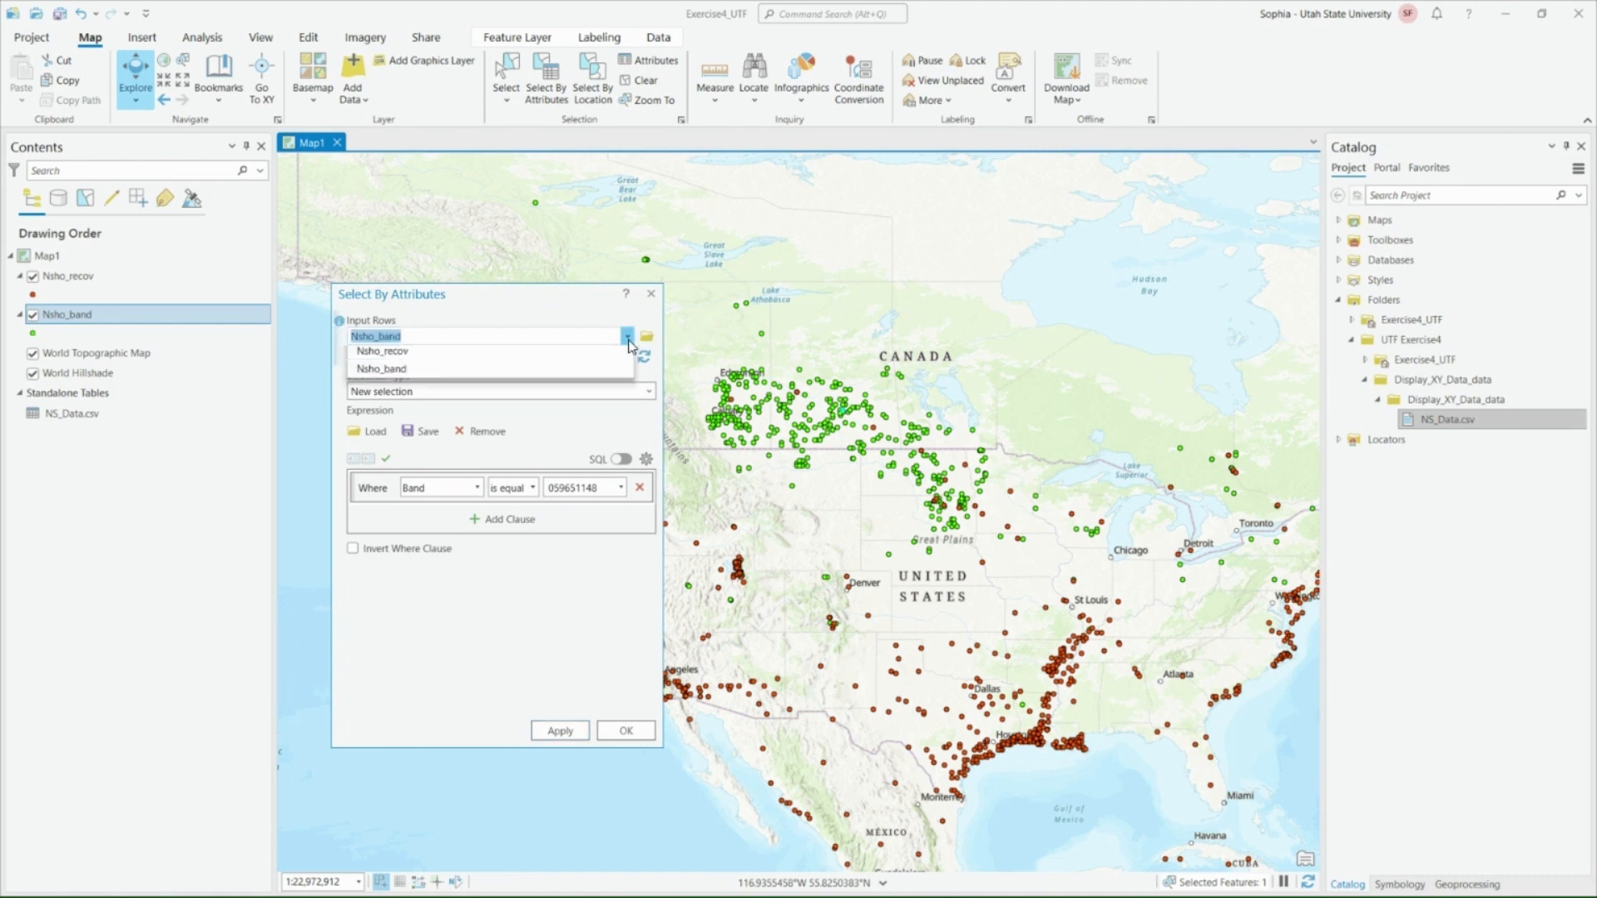
{"action": "left_click", "coordinate": [407, 374]}
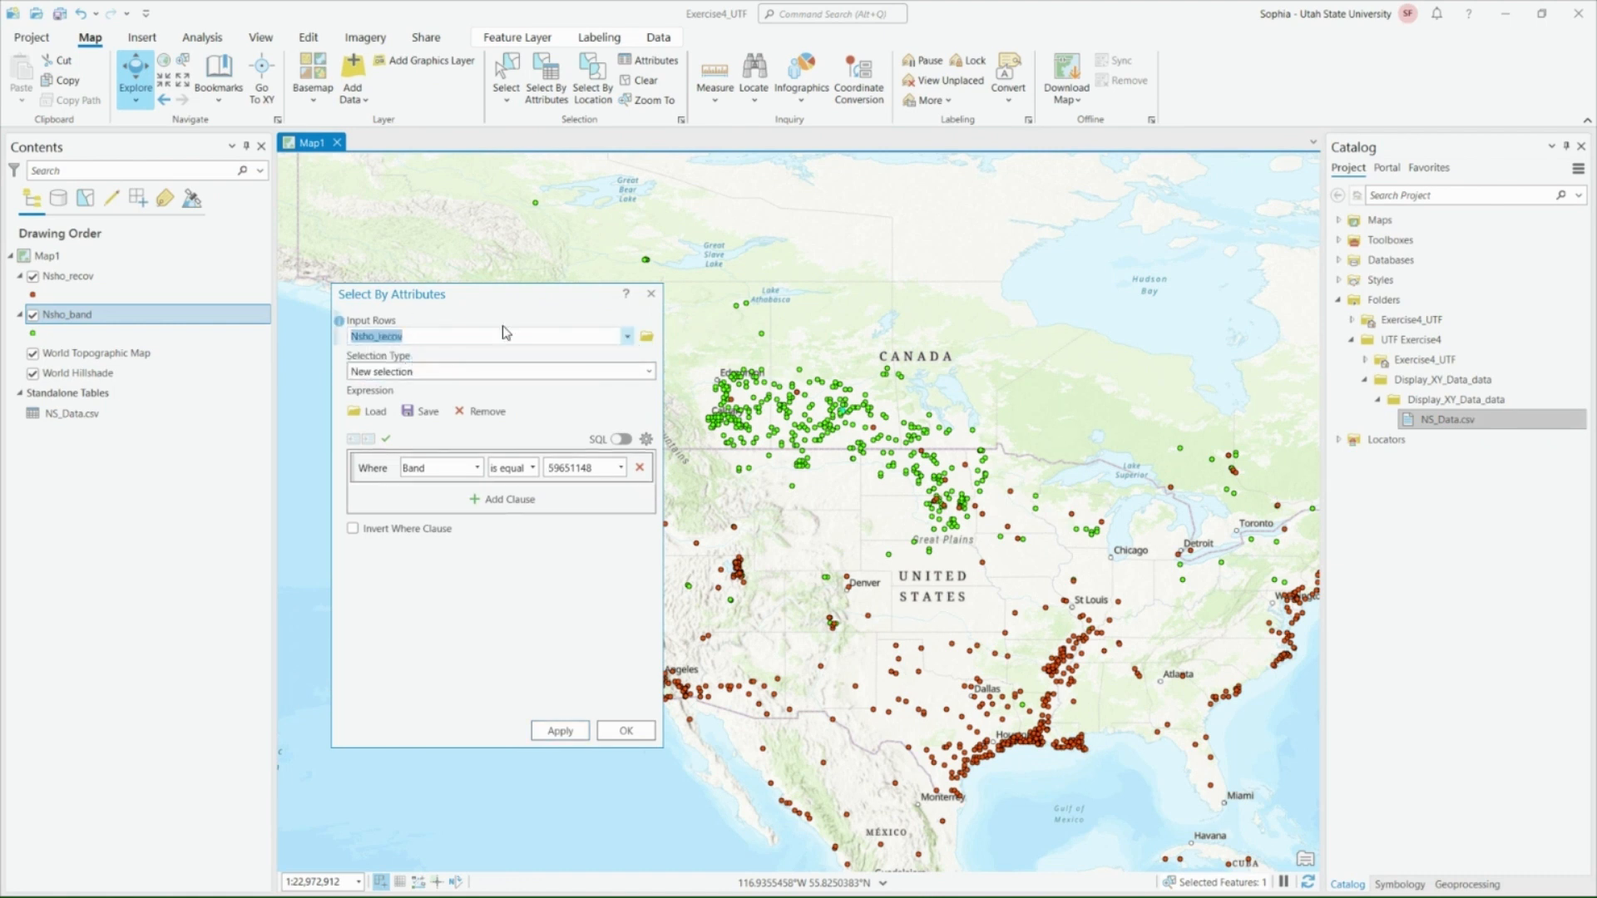
{"action": "left_click", "coordinate": [650, 373]}
{"action": "left_click", "coordinate": [438, 409]}
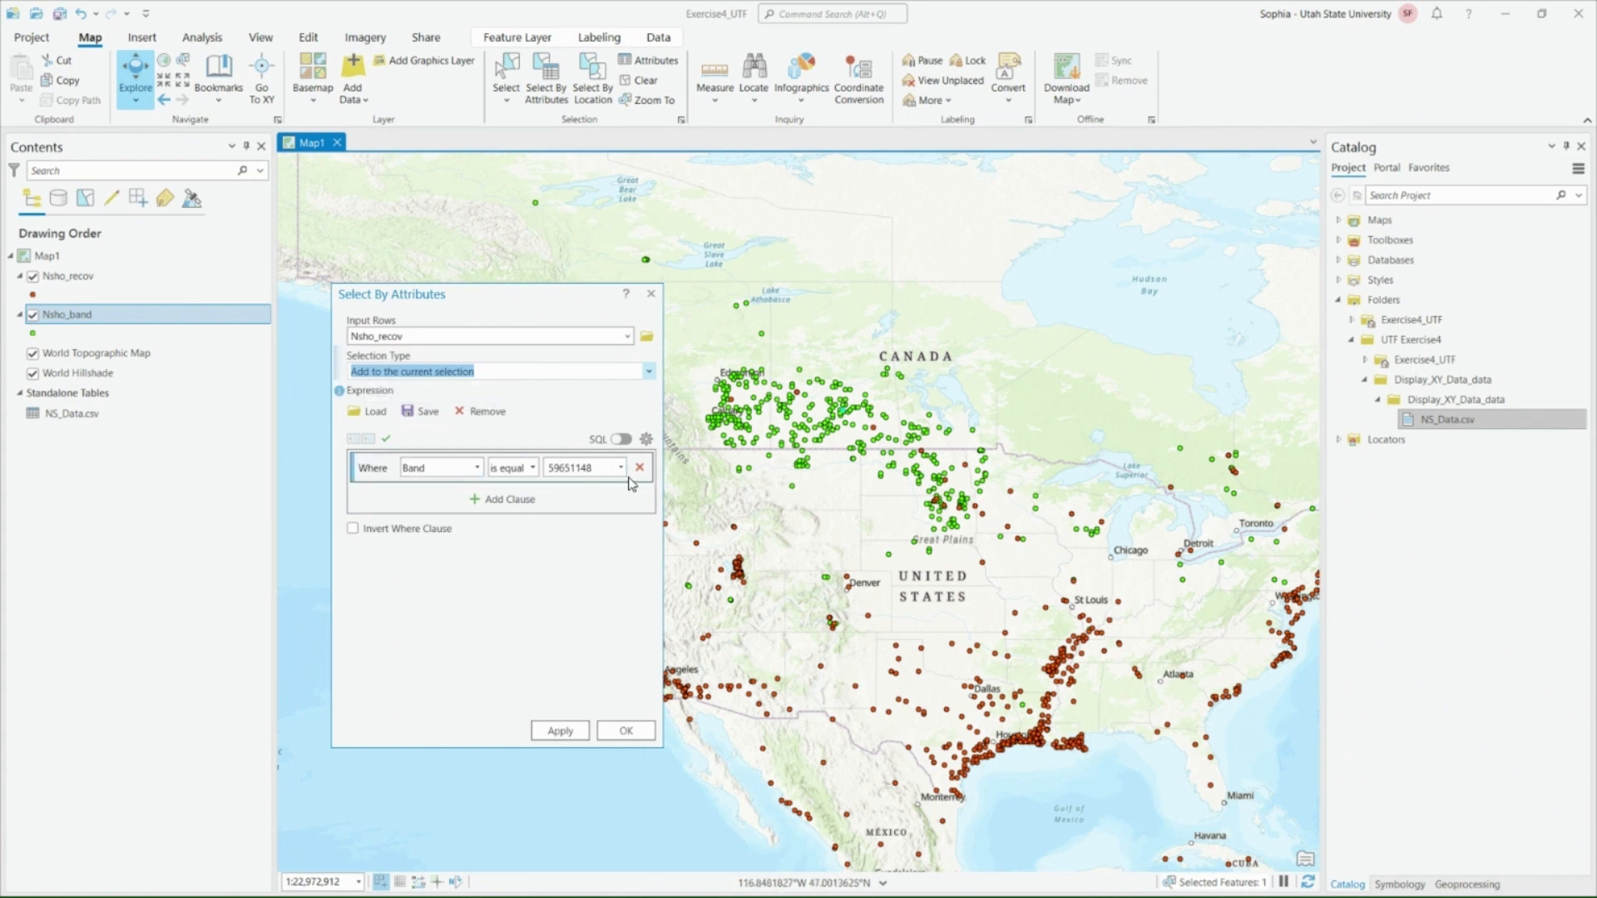
{"action": "left_click", "coordinate": [562, 733]}
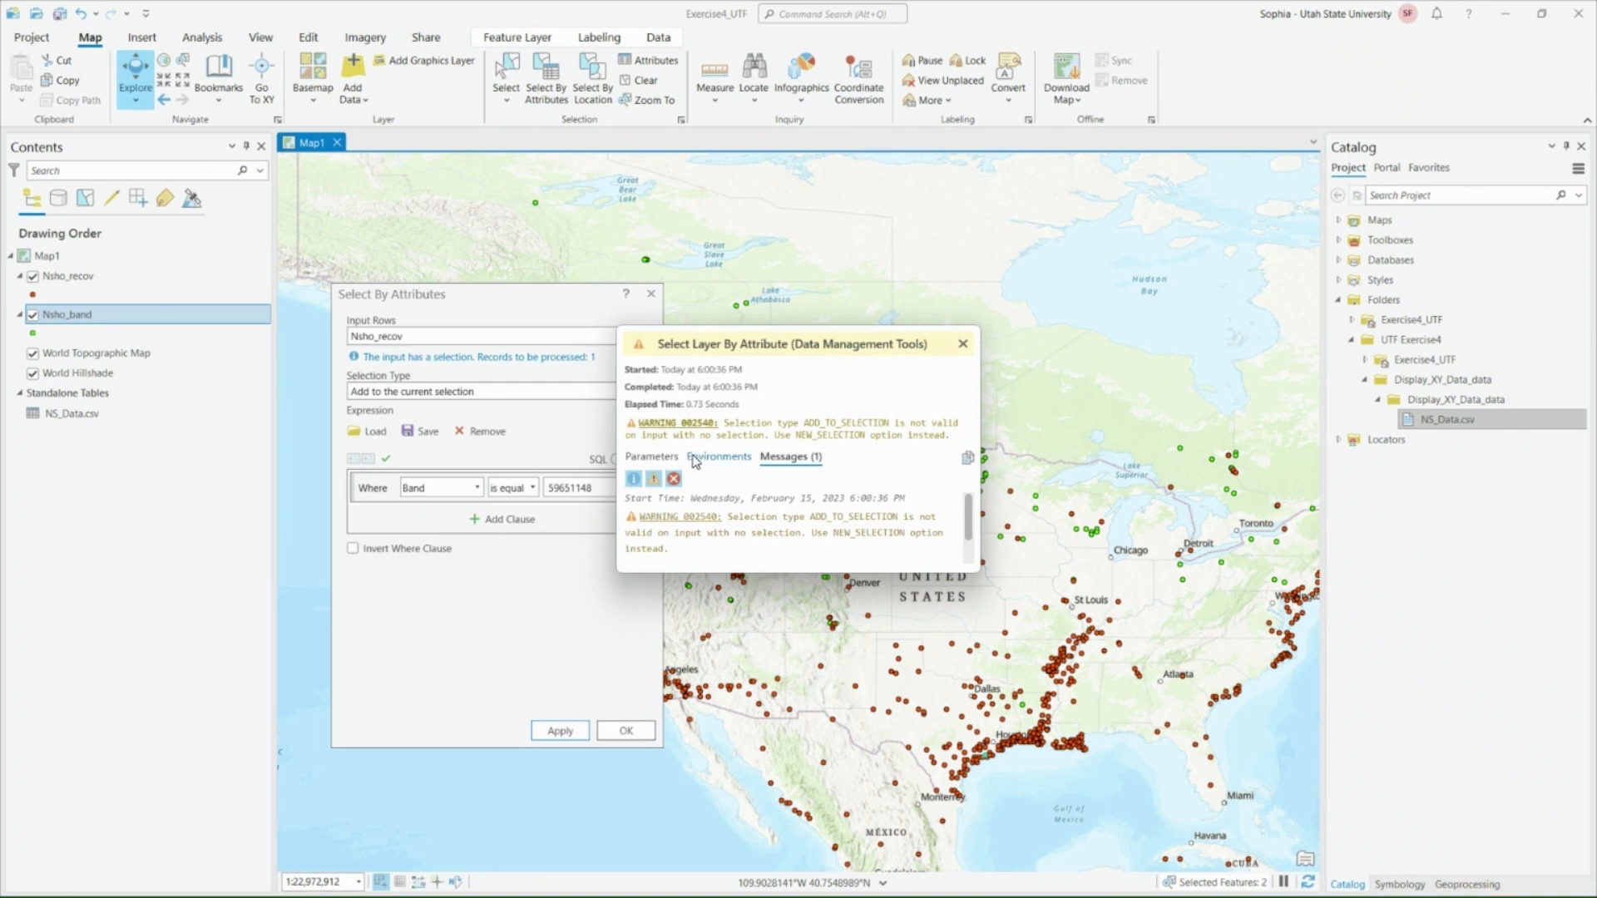
{"action": "left_click", "coordinate": [963, 343]}
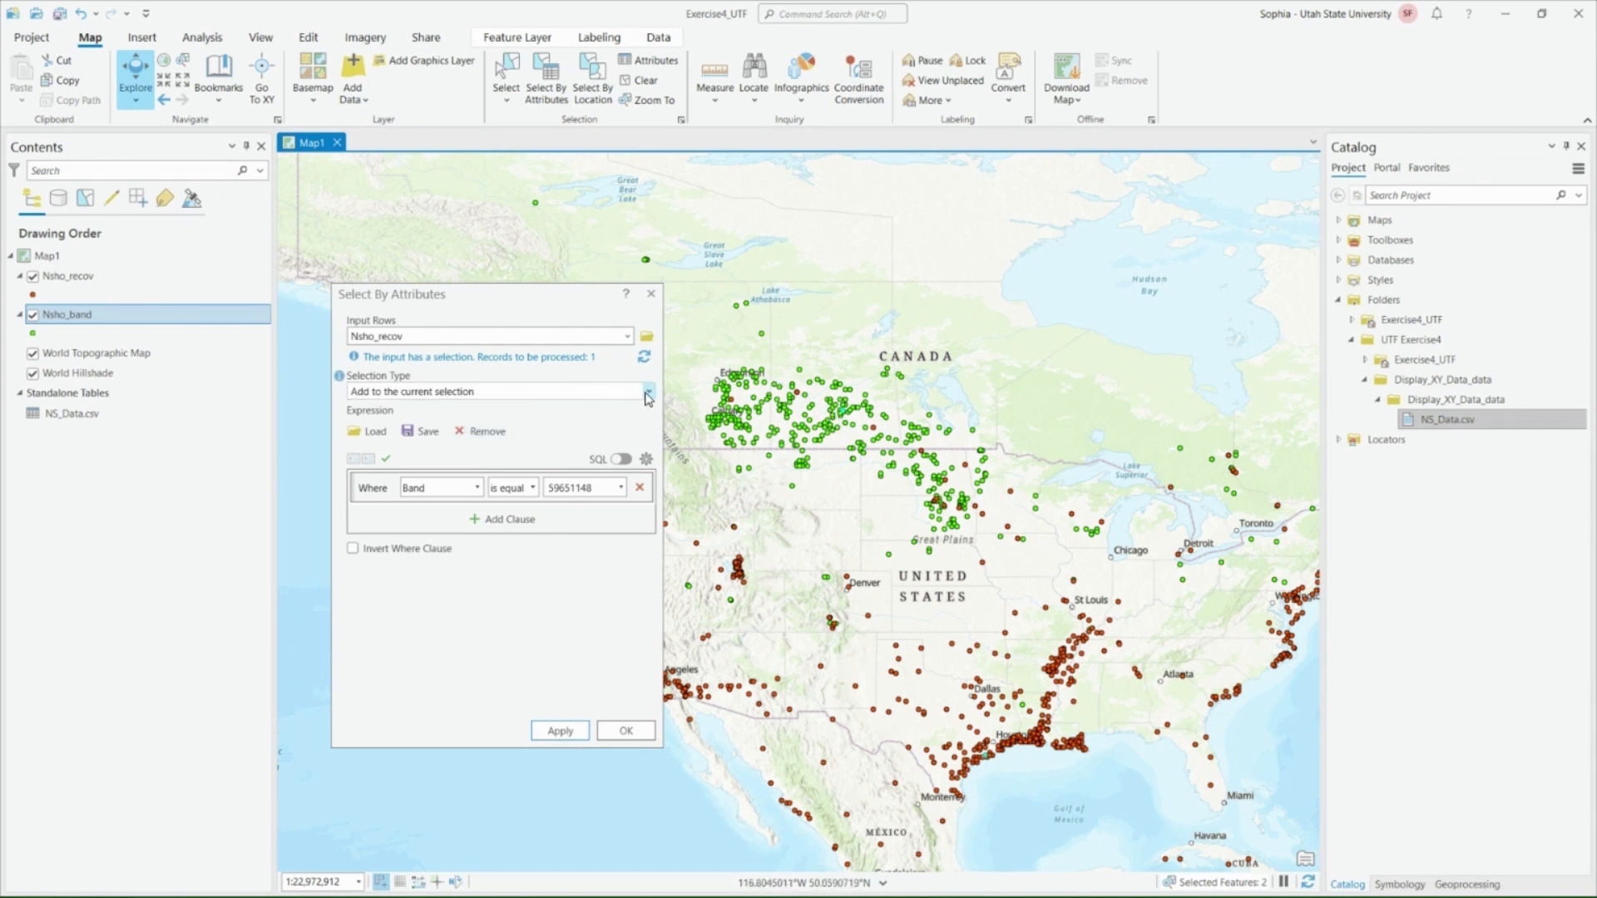
{"action": "left_click", "coordinate": [487, 391]}
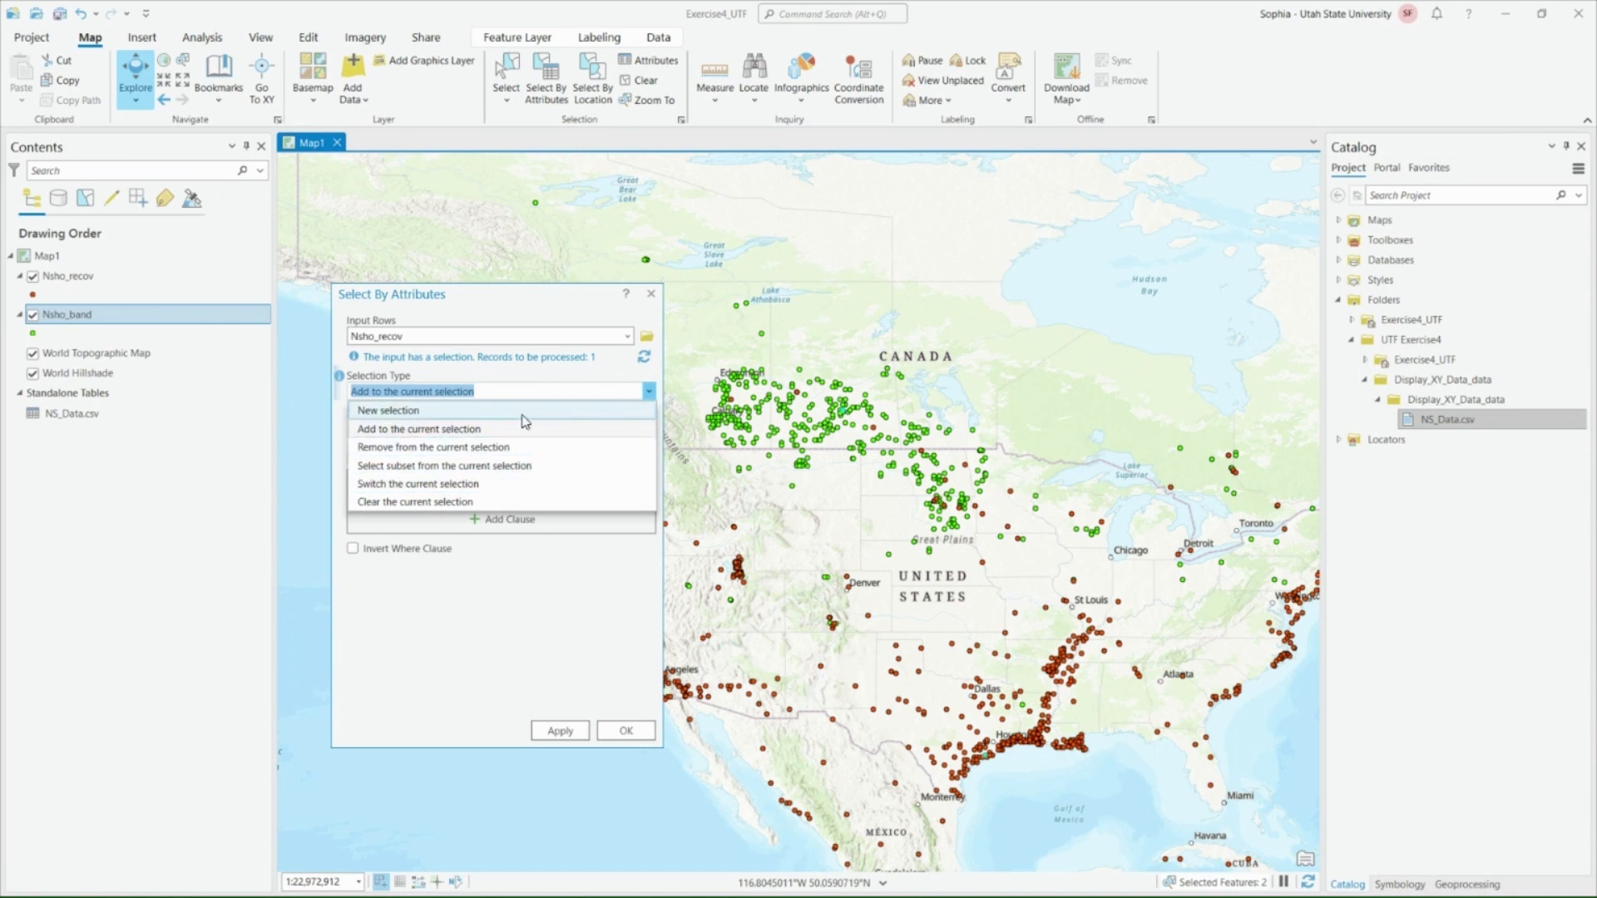
{"action": "left_click", "coordinate": [505, 638]}
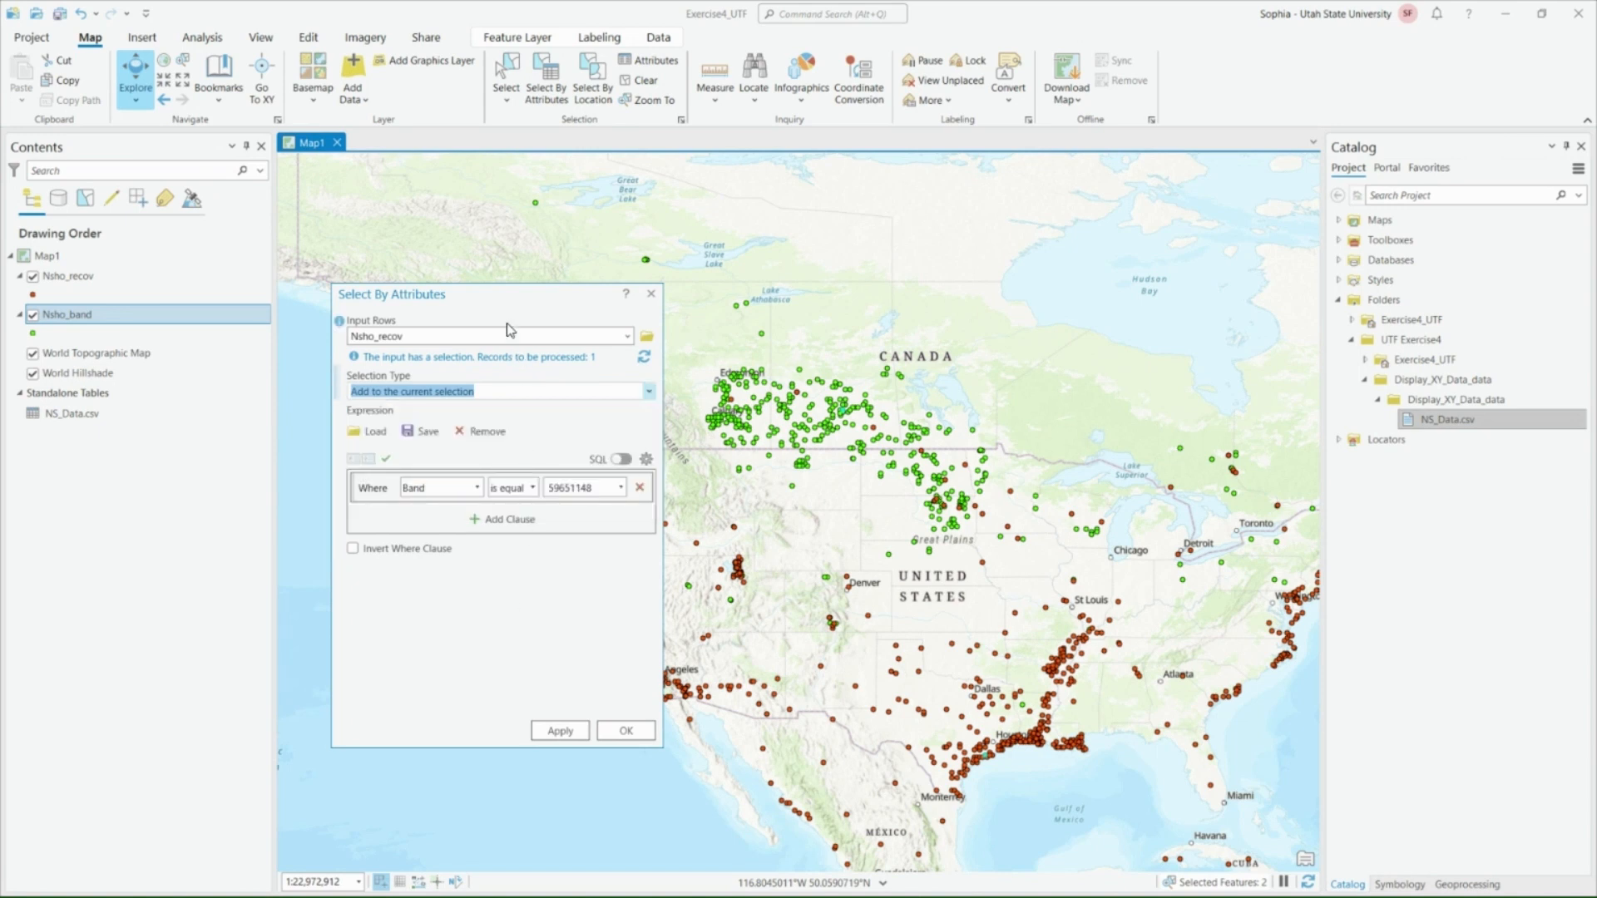
- Locate the selected Nsho_recov point on the Texas coast southwest of Houston, inspect its pop-up attributes, and close the pop-up
{"action": "left_click_drag", "start_coordinate": [553, 302], "coordinate": [455, 355]}
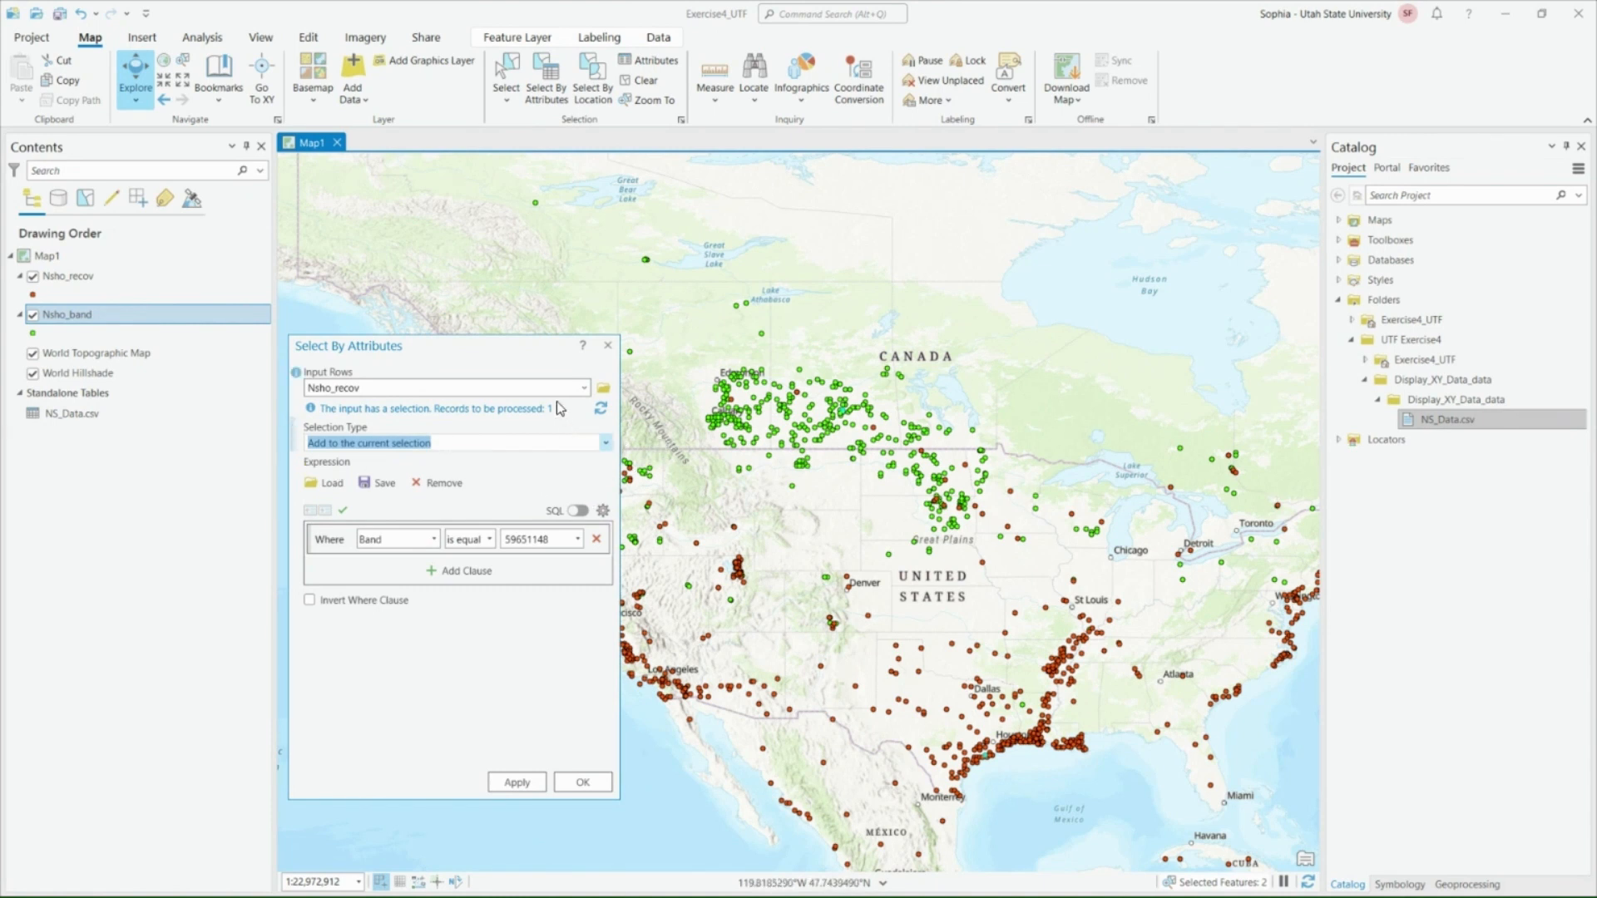
{"action": "left_click_drag", "start_coordinate": [531, 346], "coordinate": [542, 408]}
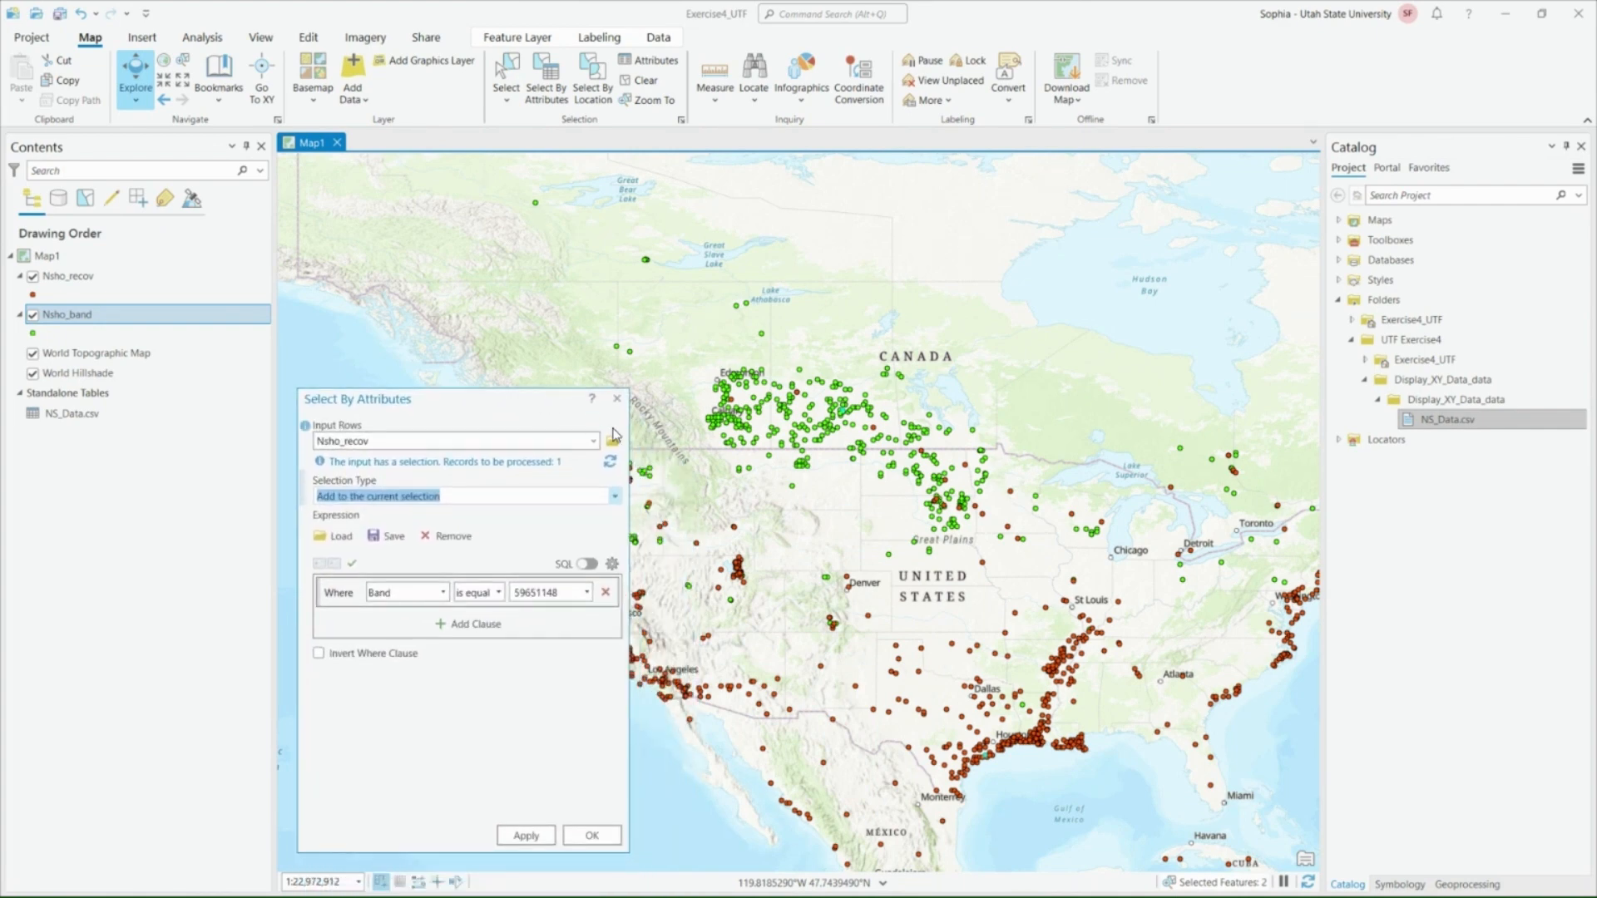
{"action": "scroll", "coordinate": [846, 391], "scroll_direction": "up", "scroll_amount": 1}
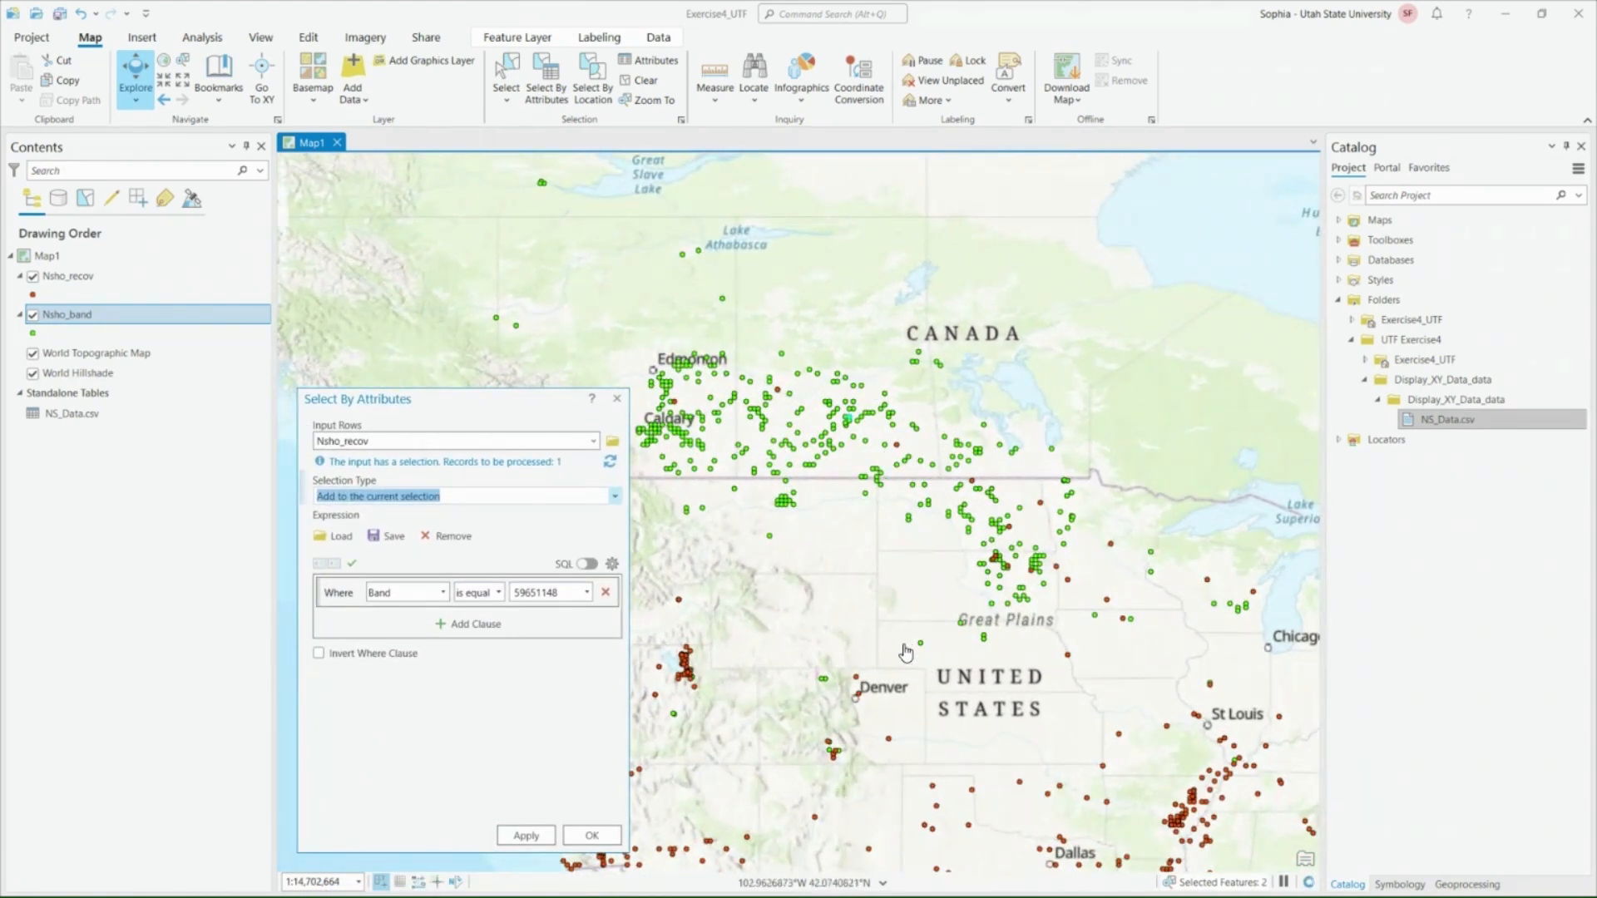
{"action": "left_click_drag", "start_coordinate": [906, 653], "coordinate": [841, 440]}
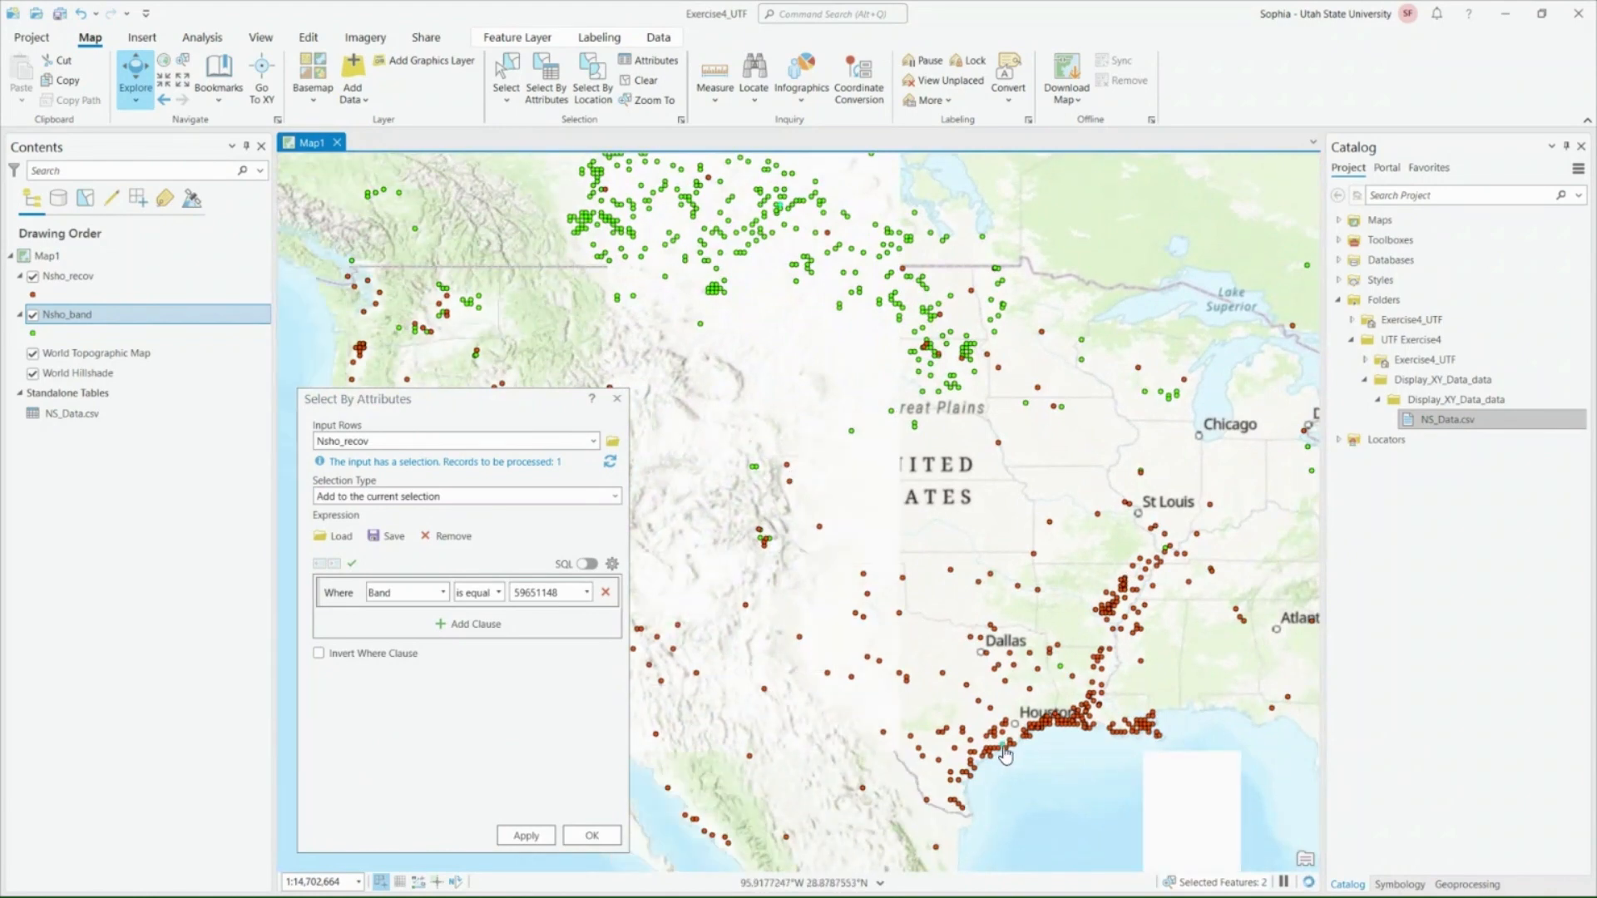
{"action": "scroll", "coordinate": [1005, 754], "scroll_direction": "up", "scroll_amount": 3}
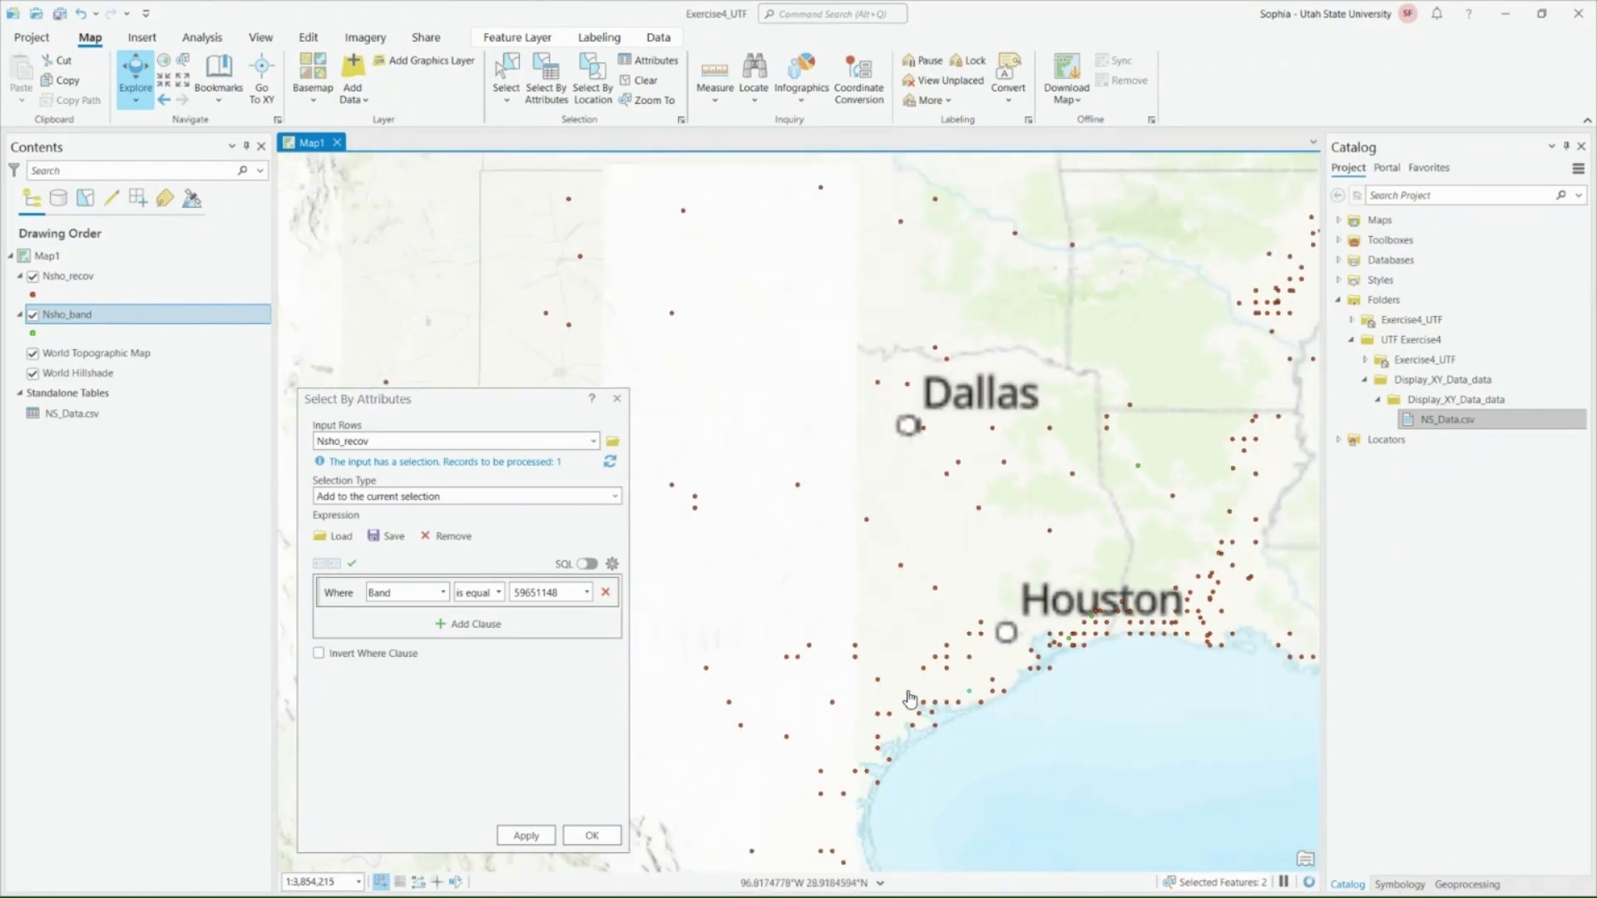
{"action": "scroll", "coordinate": [910, 699], "scroll_direction": "down", "scroll_amount": 4}
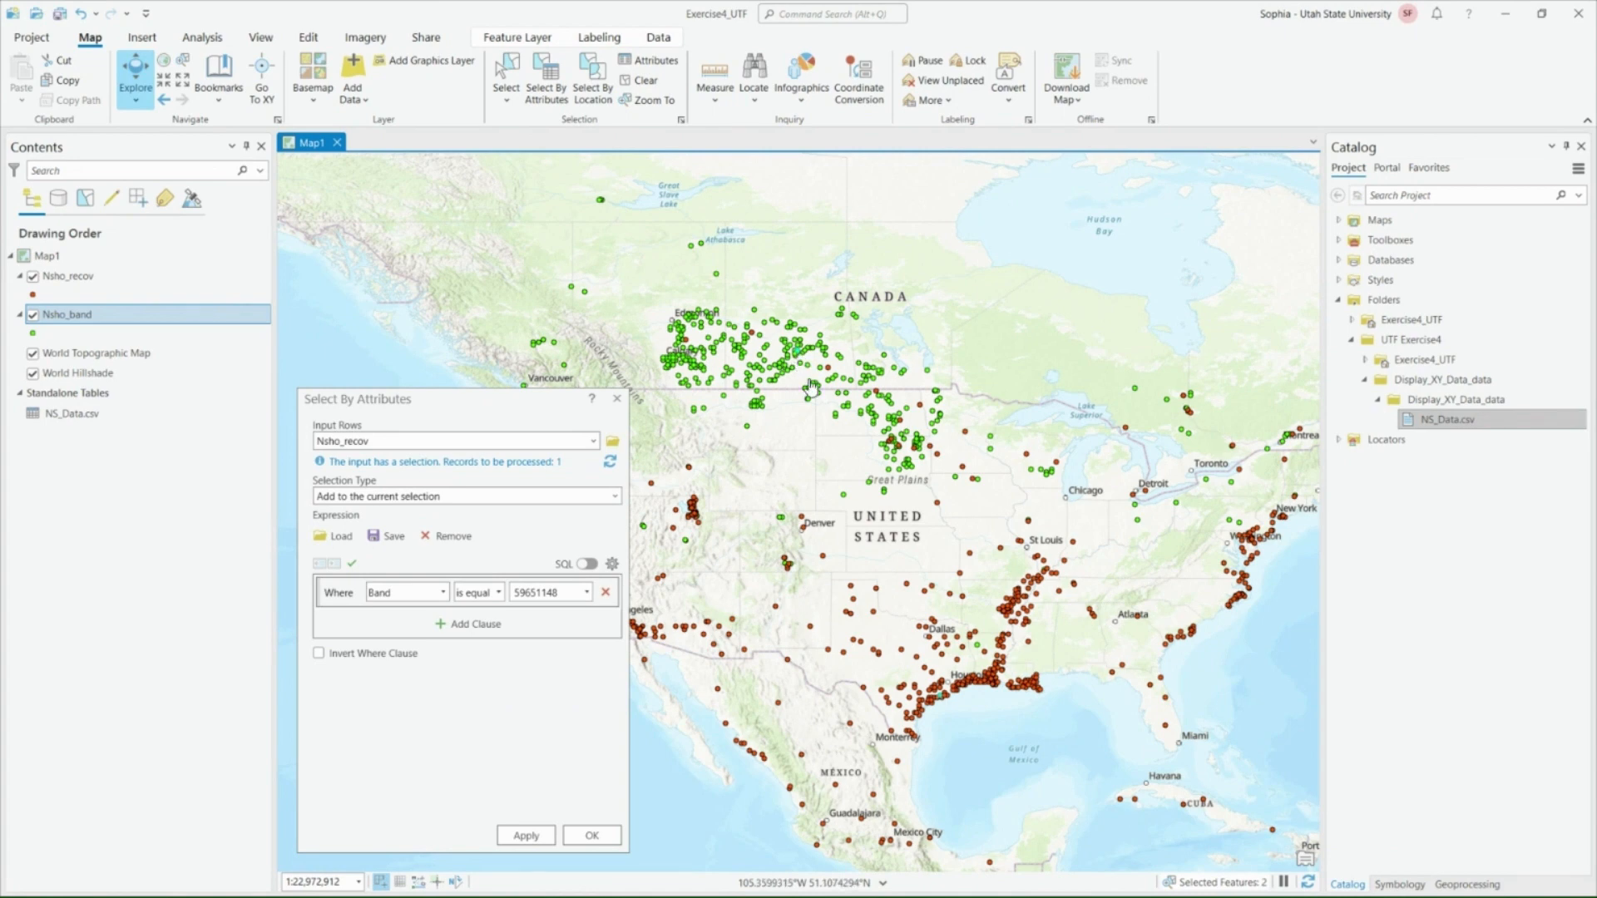
{"action": "left_click_drag", "start_coordinate": [531, 410], "coordinate": [292, 406]}
{"action": "scroll", "coordinate": [1056, 728], "scroll_direction": "up", "scroll_amount": 2}
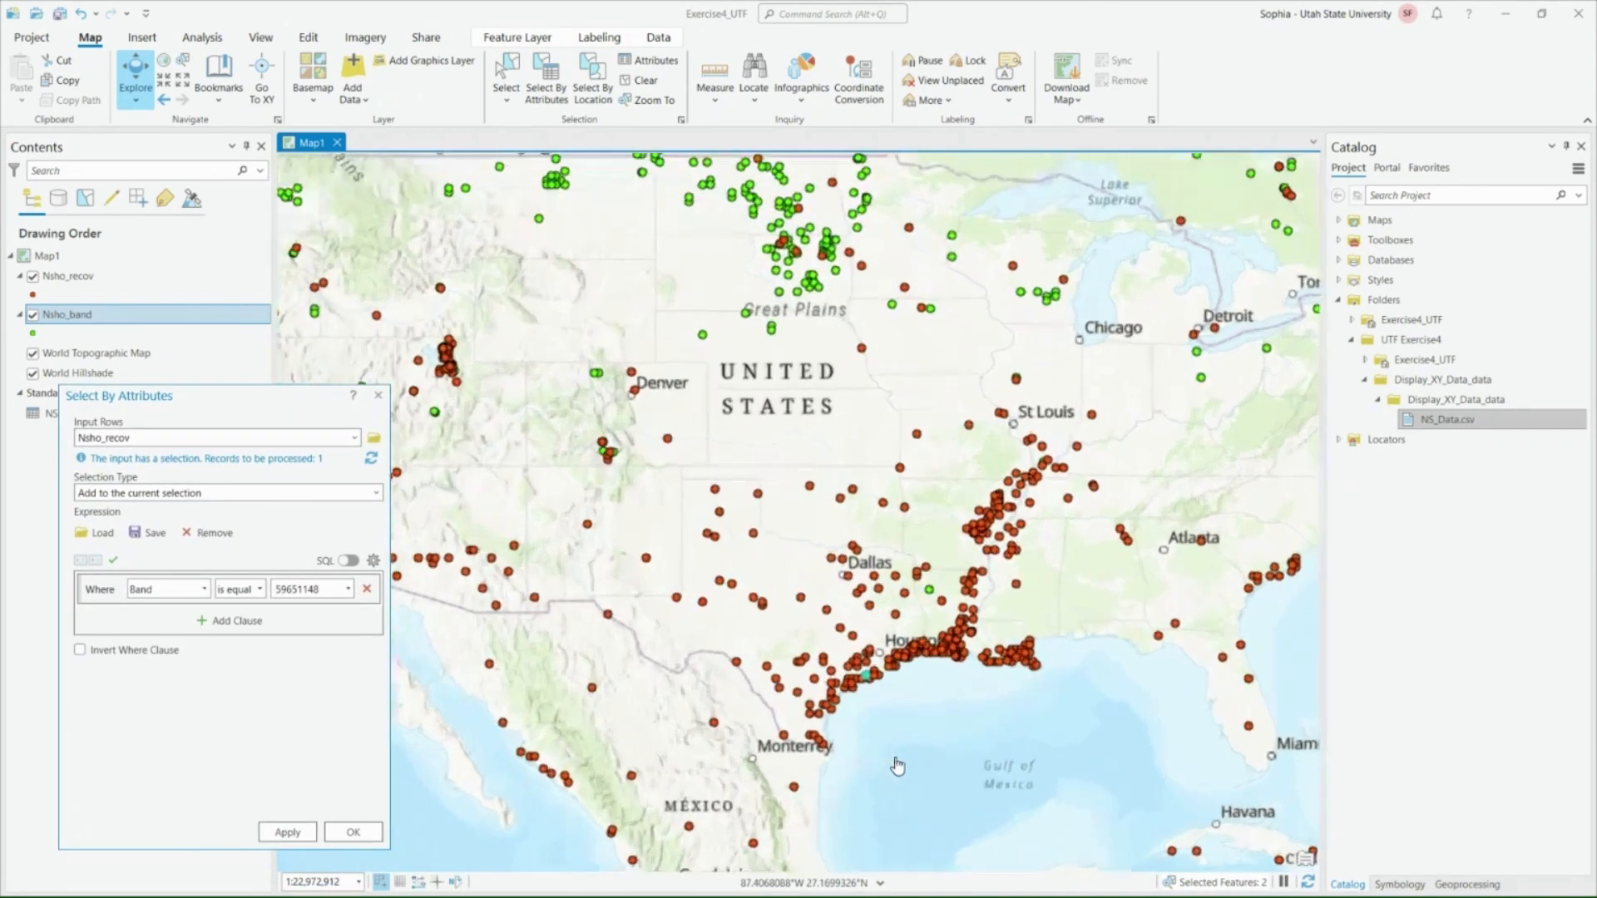
{"action": "scroll", "coordinate": [896, 765], "scroll_direction": "up", "scroll_amount": 5}
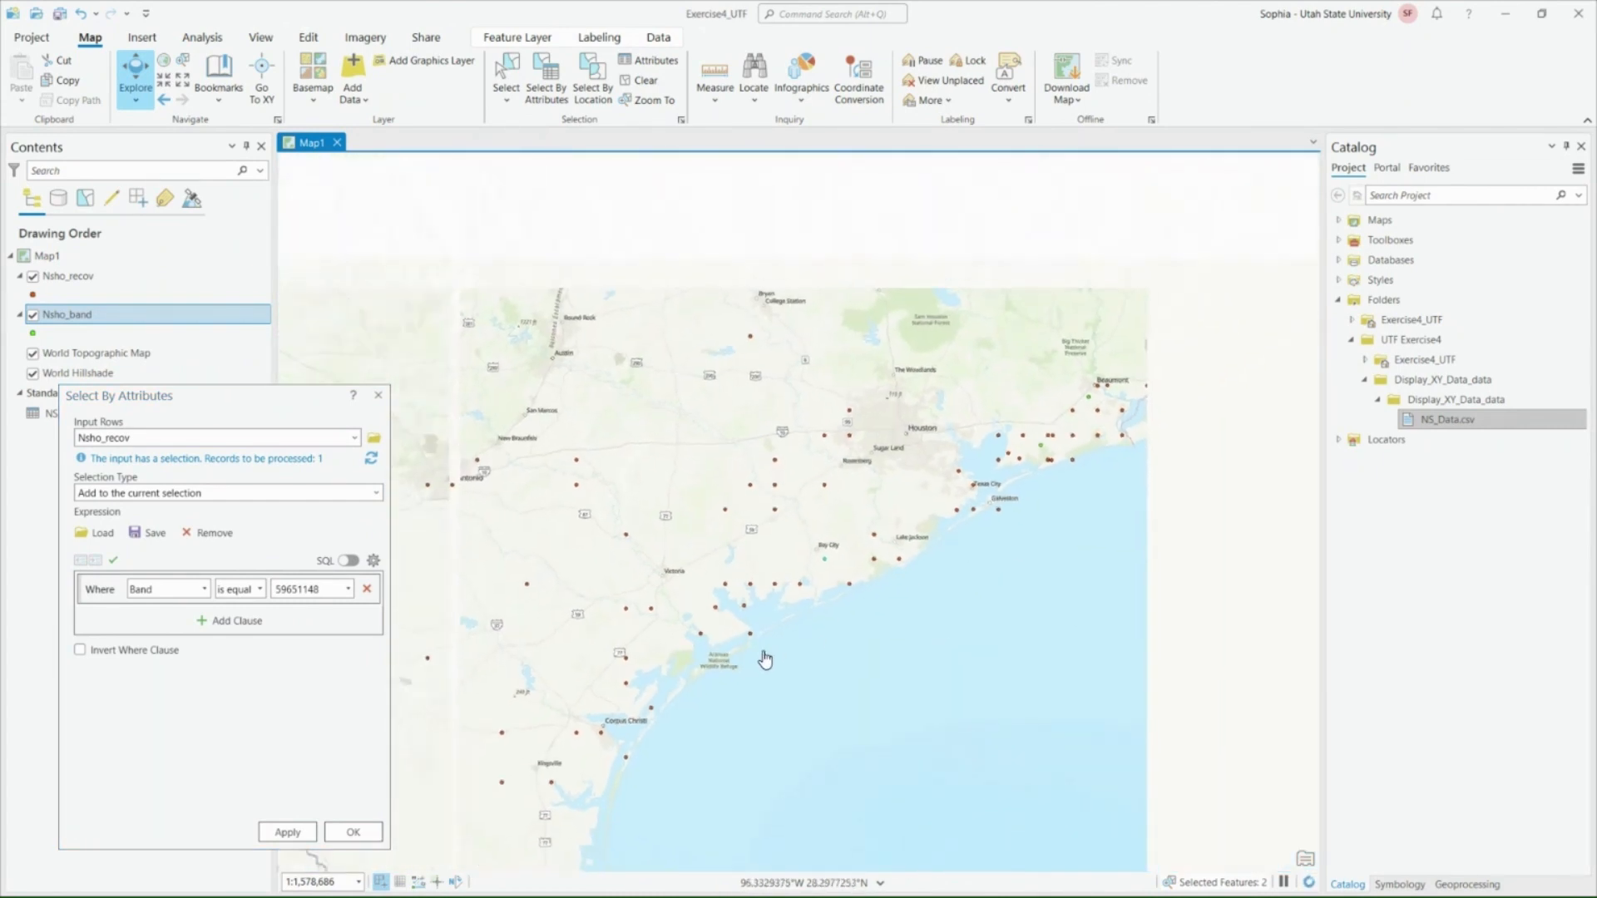
{"action": "scroll", "coordinate": [828, 507], "scroll_direction": "up", "scroll_amount": 1}
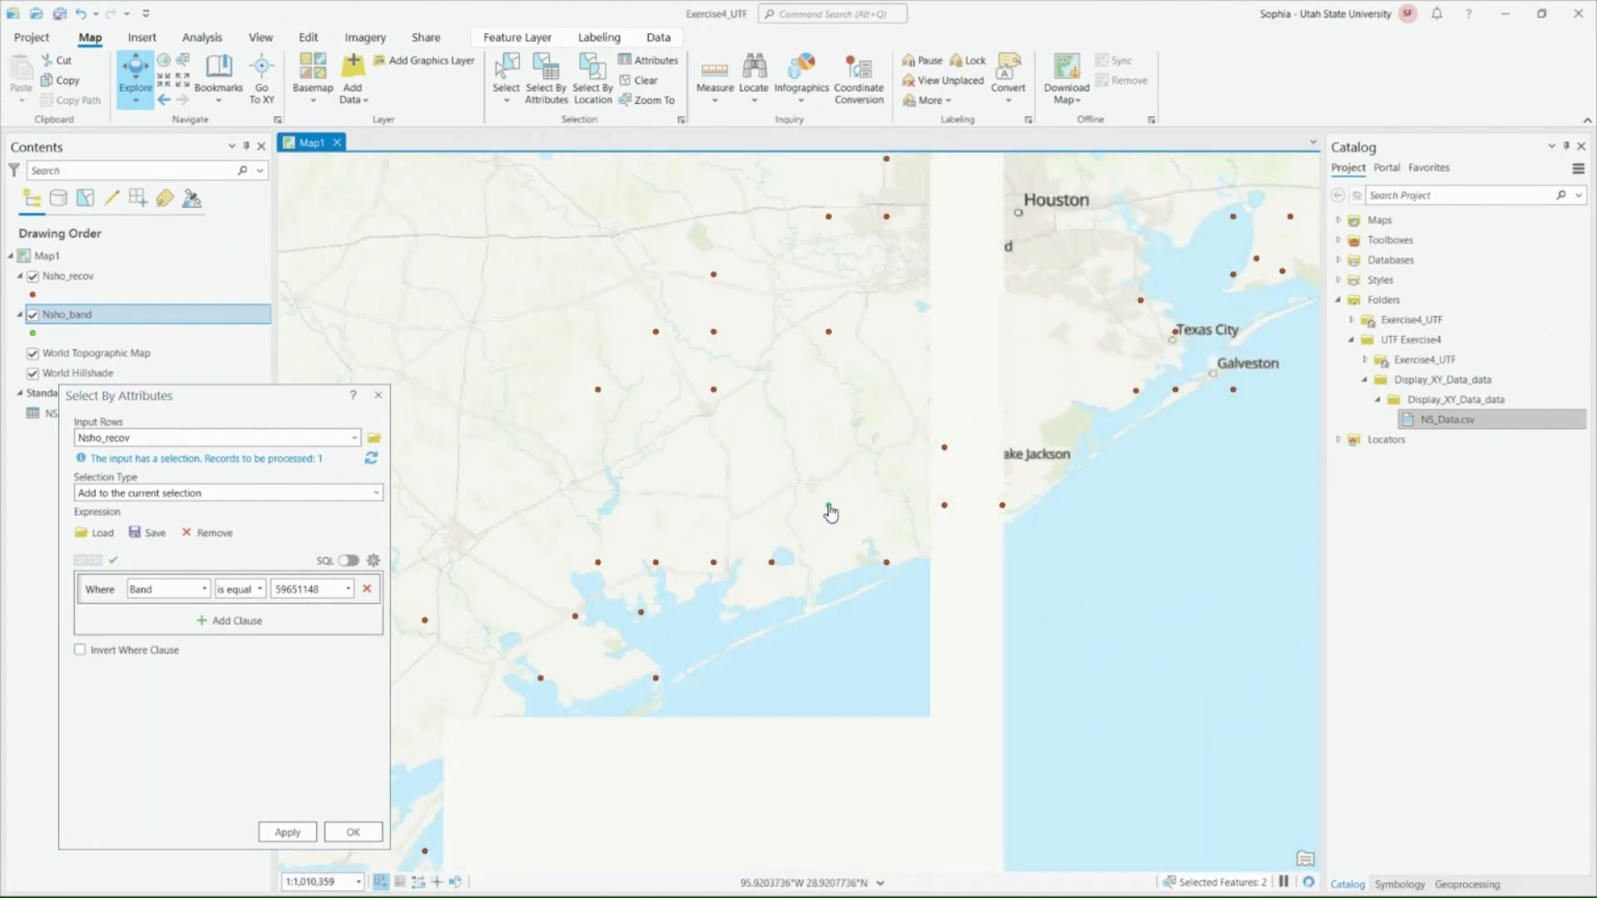
{"action": "left_click", "coordinate": [829, 507]}
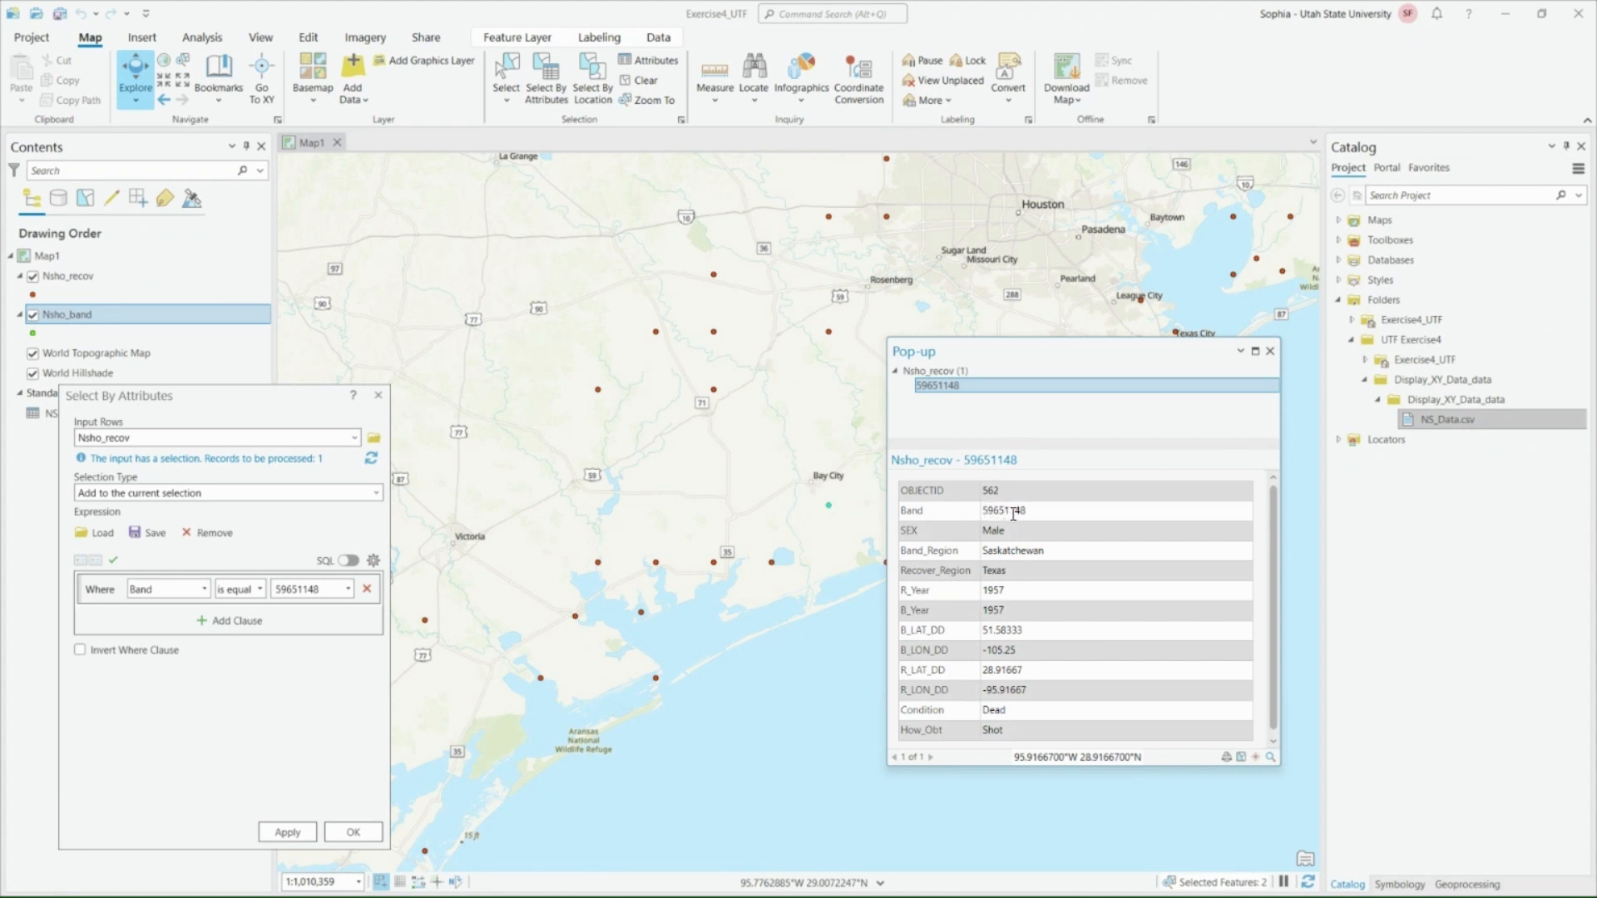
{"action": "left_click", "coordinate": [1270, 351]}
- Locate the selected Nsho_band point northwest of Regina, inspect its pop-up attributes, and close the pop-up
{"action": "scroll", "coordinate": [812, 421], "scroll_direction": "down", "scroll_amount": 5}
{"action": "scroll", "coordinate": [786, 287], "scroll_direction": "down", "scroll_amount": 4}
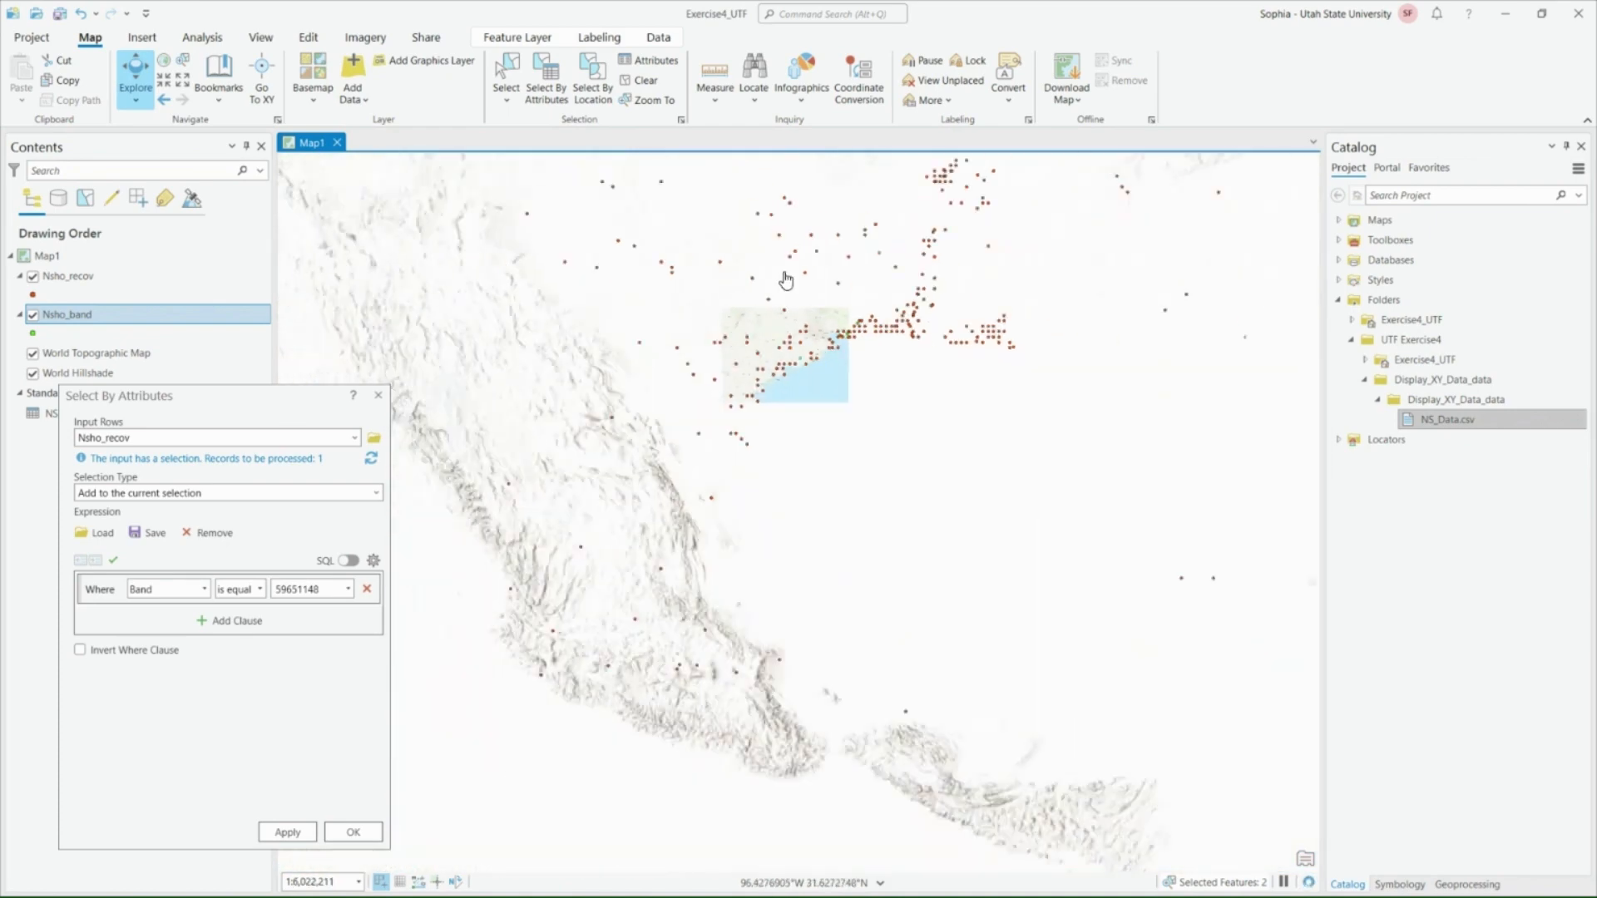
{"action": "left_click_drag", "start_coordinate": [753, 197], "coordinate": [775, 636]}
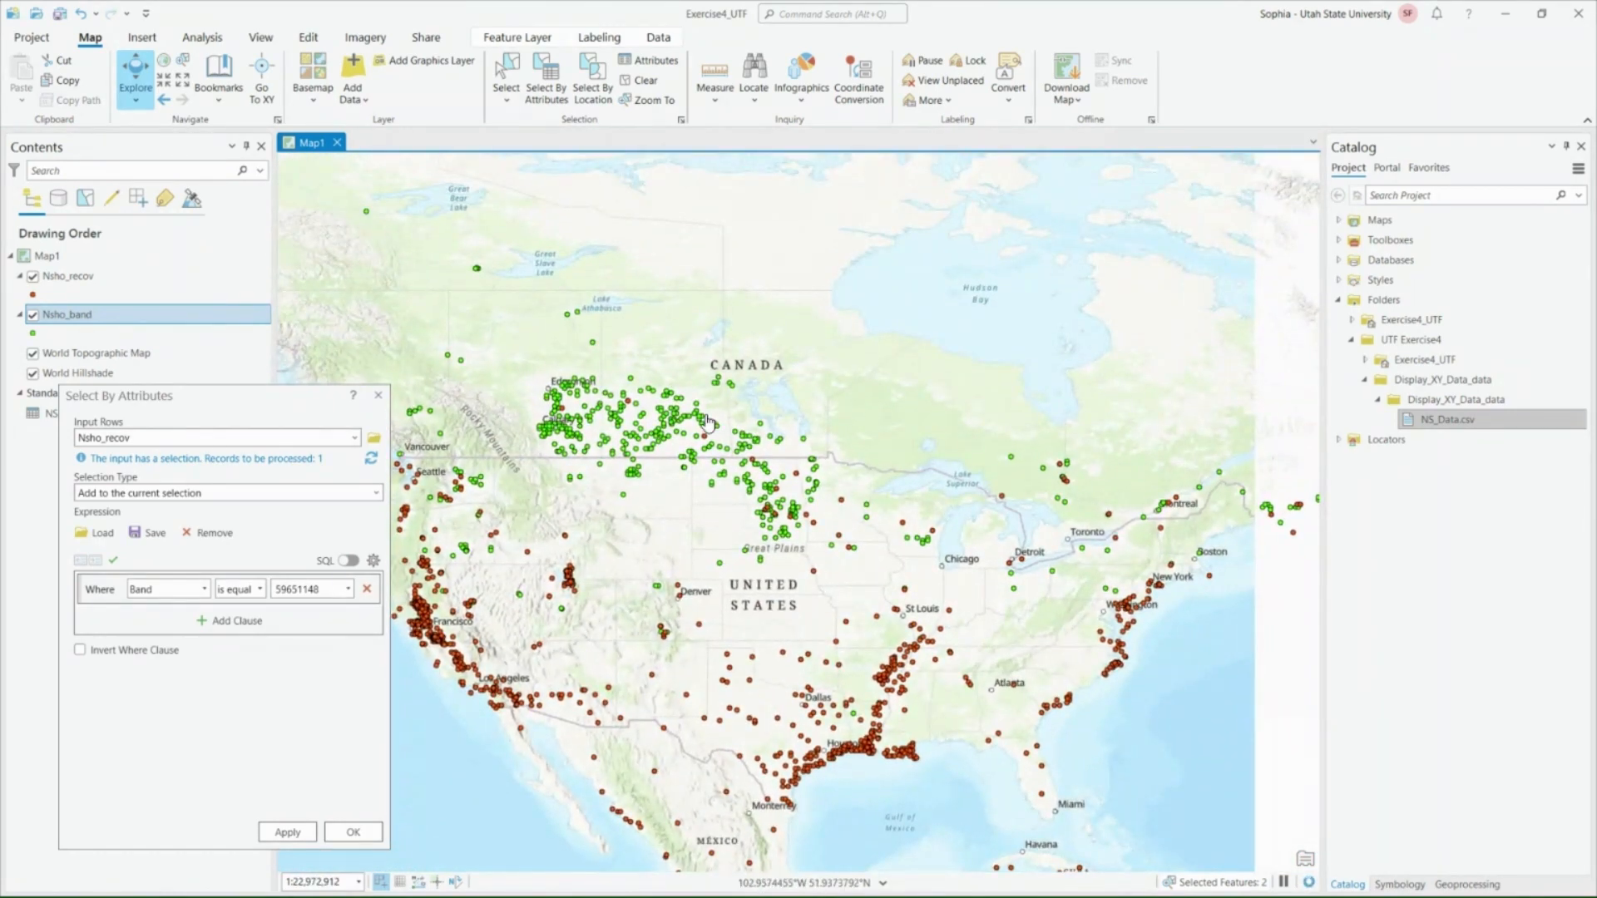
{"action": "scroll", "coordinate": [729, 432], "scroll_direction": "up", "scroll_amount": 3}
{"action": "scroll", "coordinate": [801, 505], "scroll_direction": "up", "scroll_amount": 3}
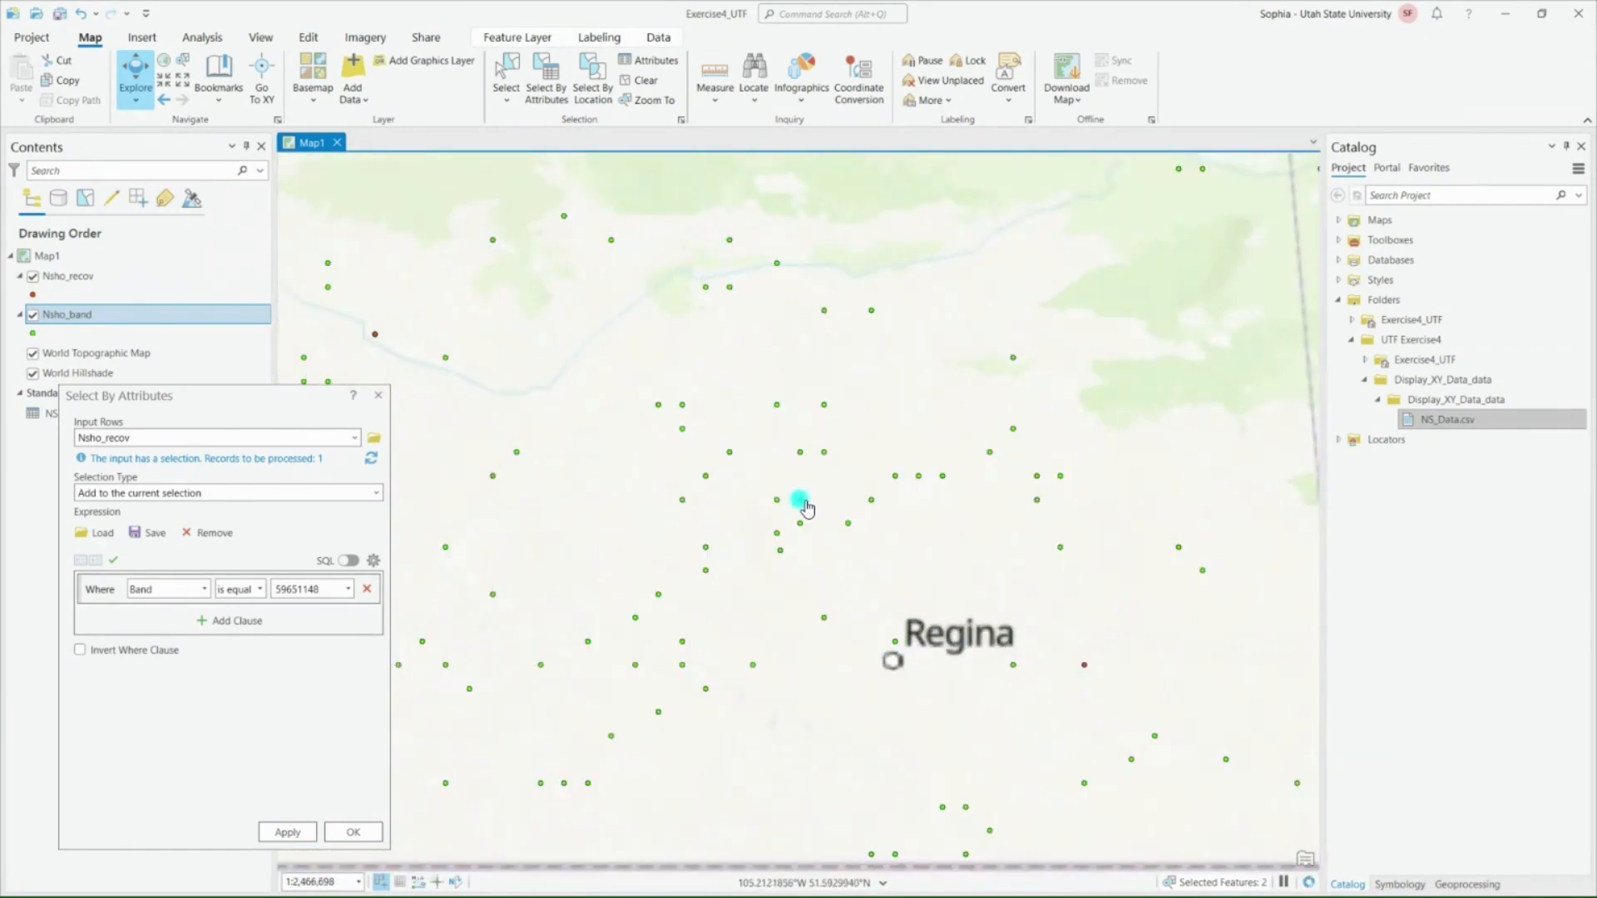
{"action": "left_click", "coordinate": [800, 502]}
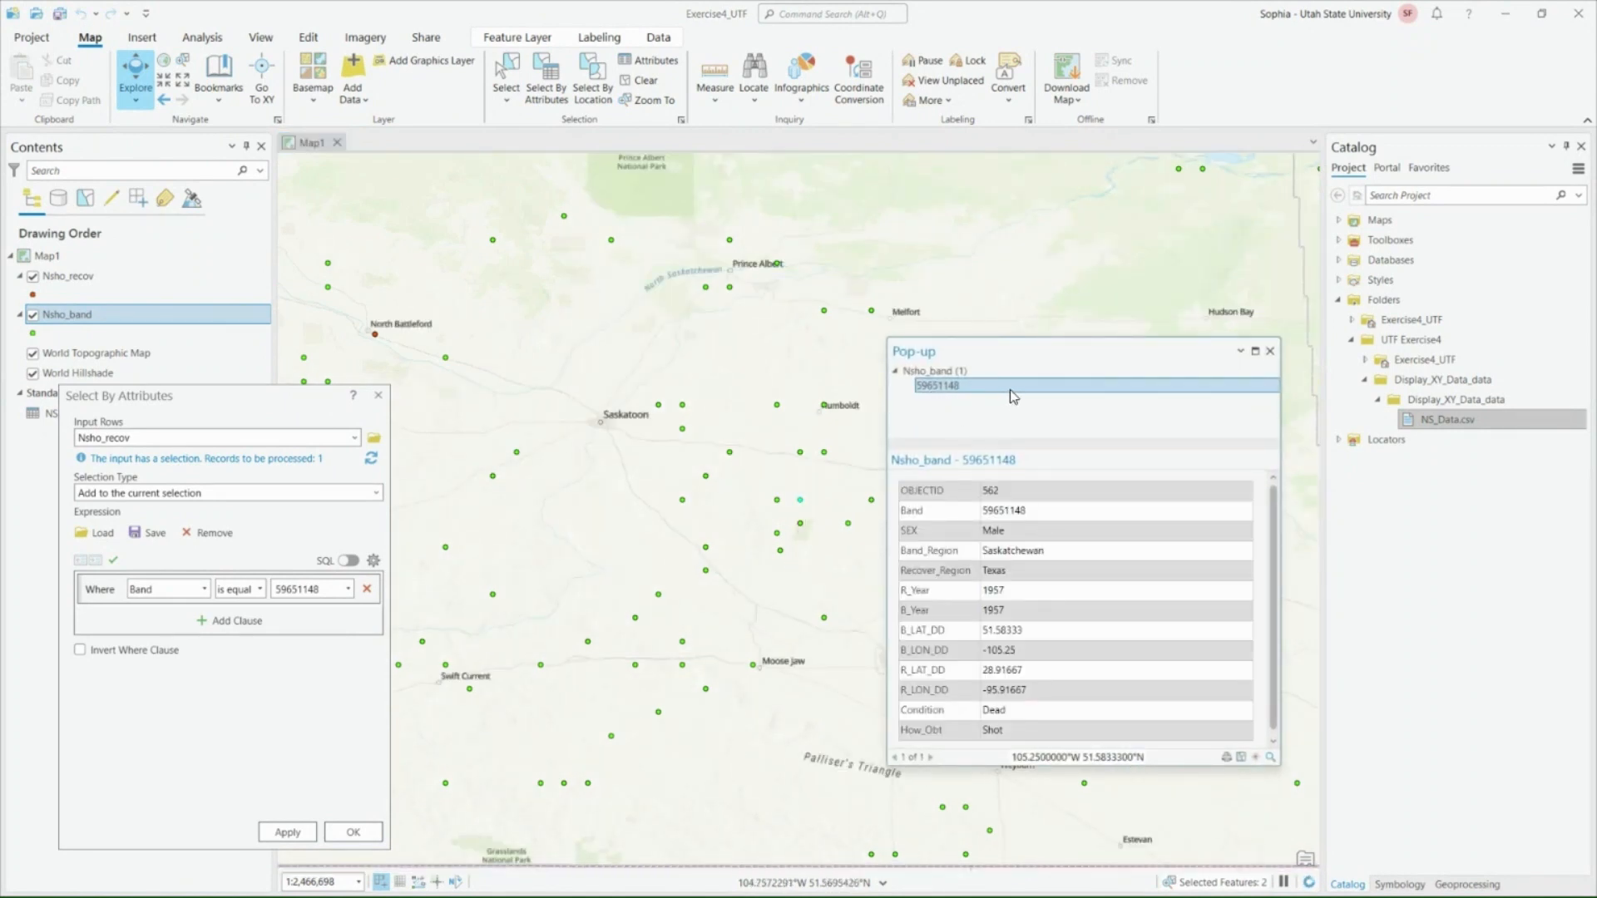
{"action": "left_click", "coordinate": [1270, 351]}
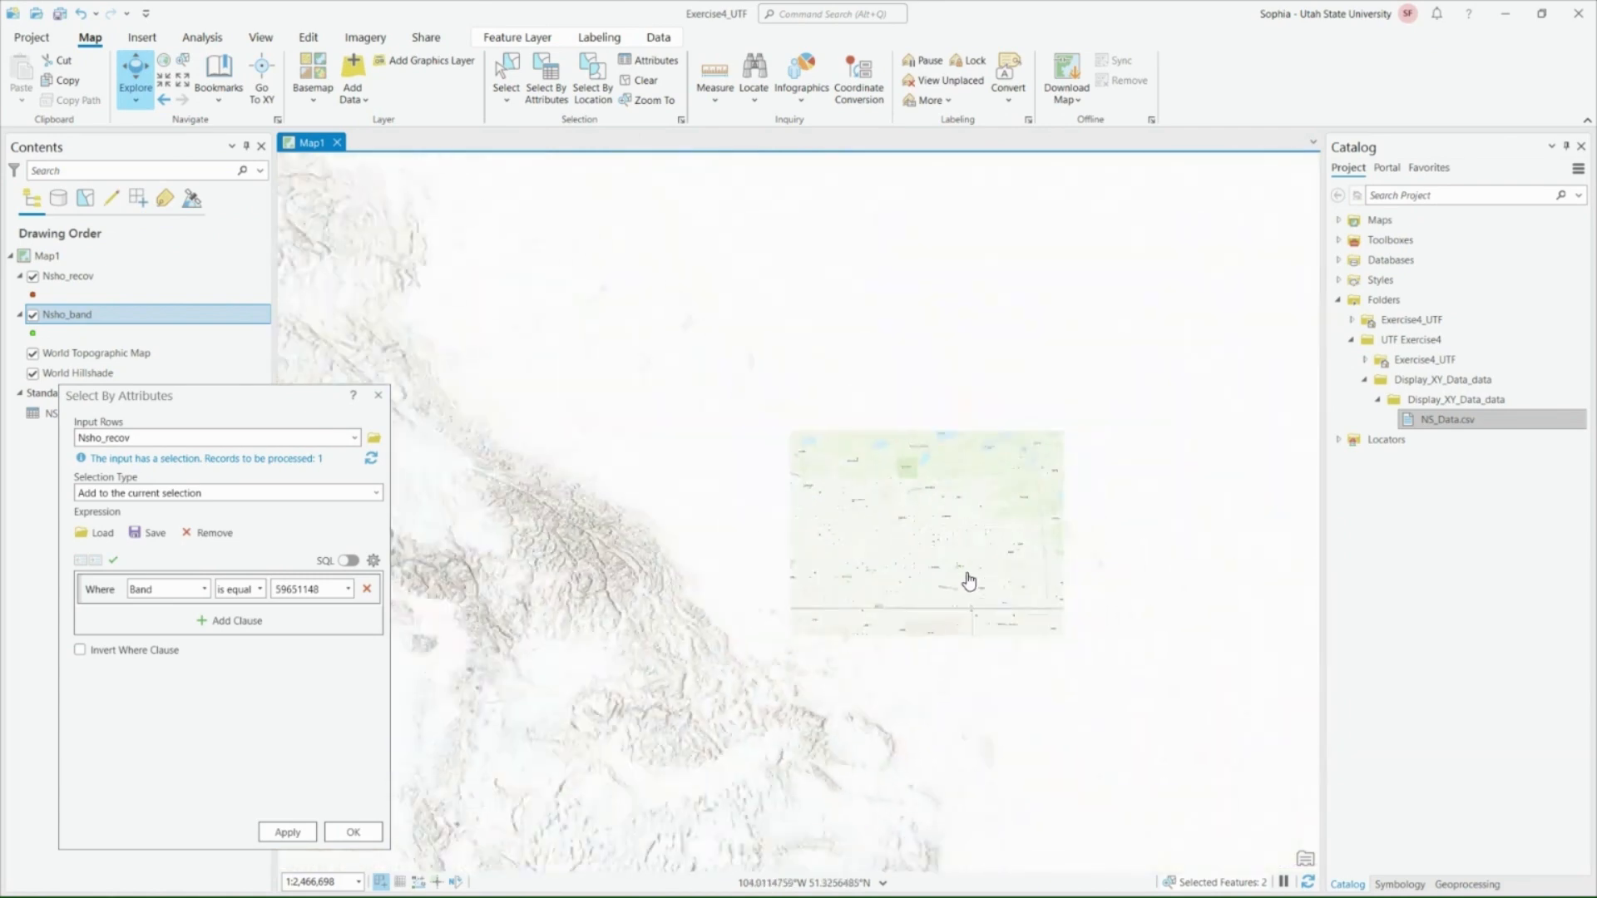
- Show both layers' points across North America and accept the attribute selection to close its dialog
{"action": "scroll", "coordinate": [968, 582], "scroll_direction": "down", "scroll_amount": 6}
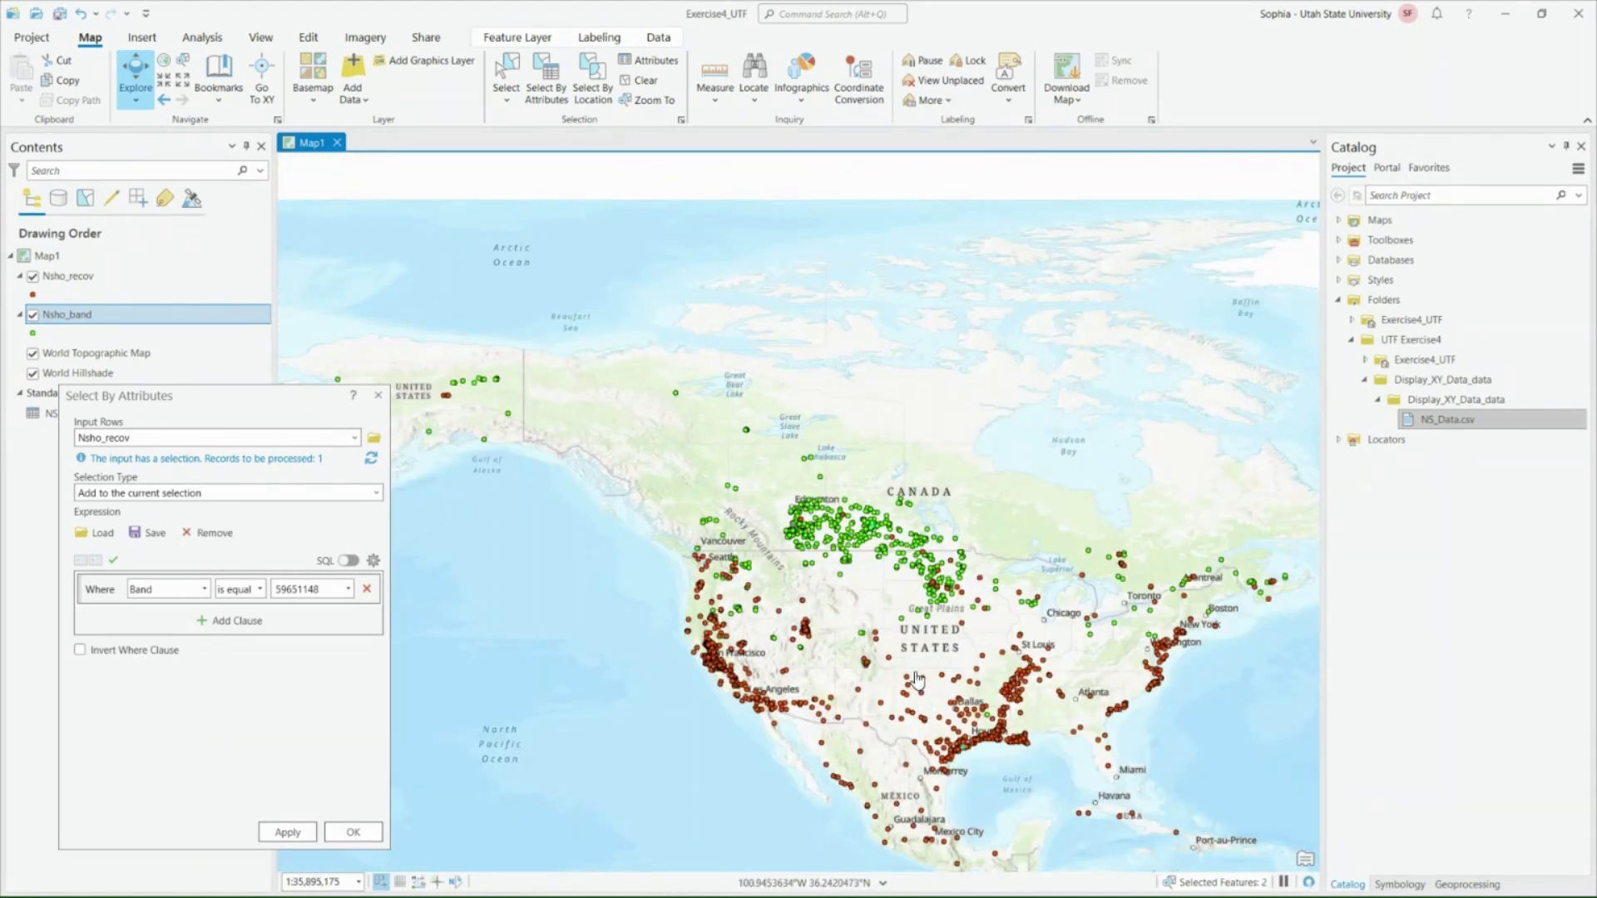
{"action": "left_click_drag", "start_coordinate": [911, 675], "coordinate": [879, 604]}
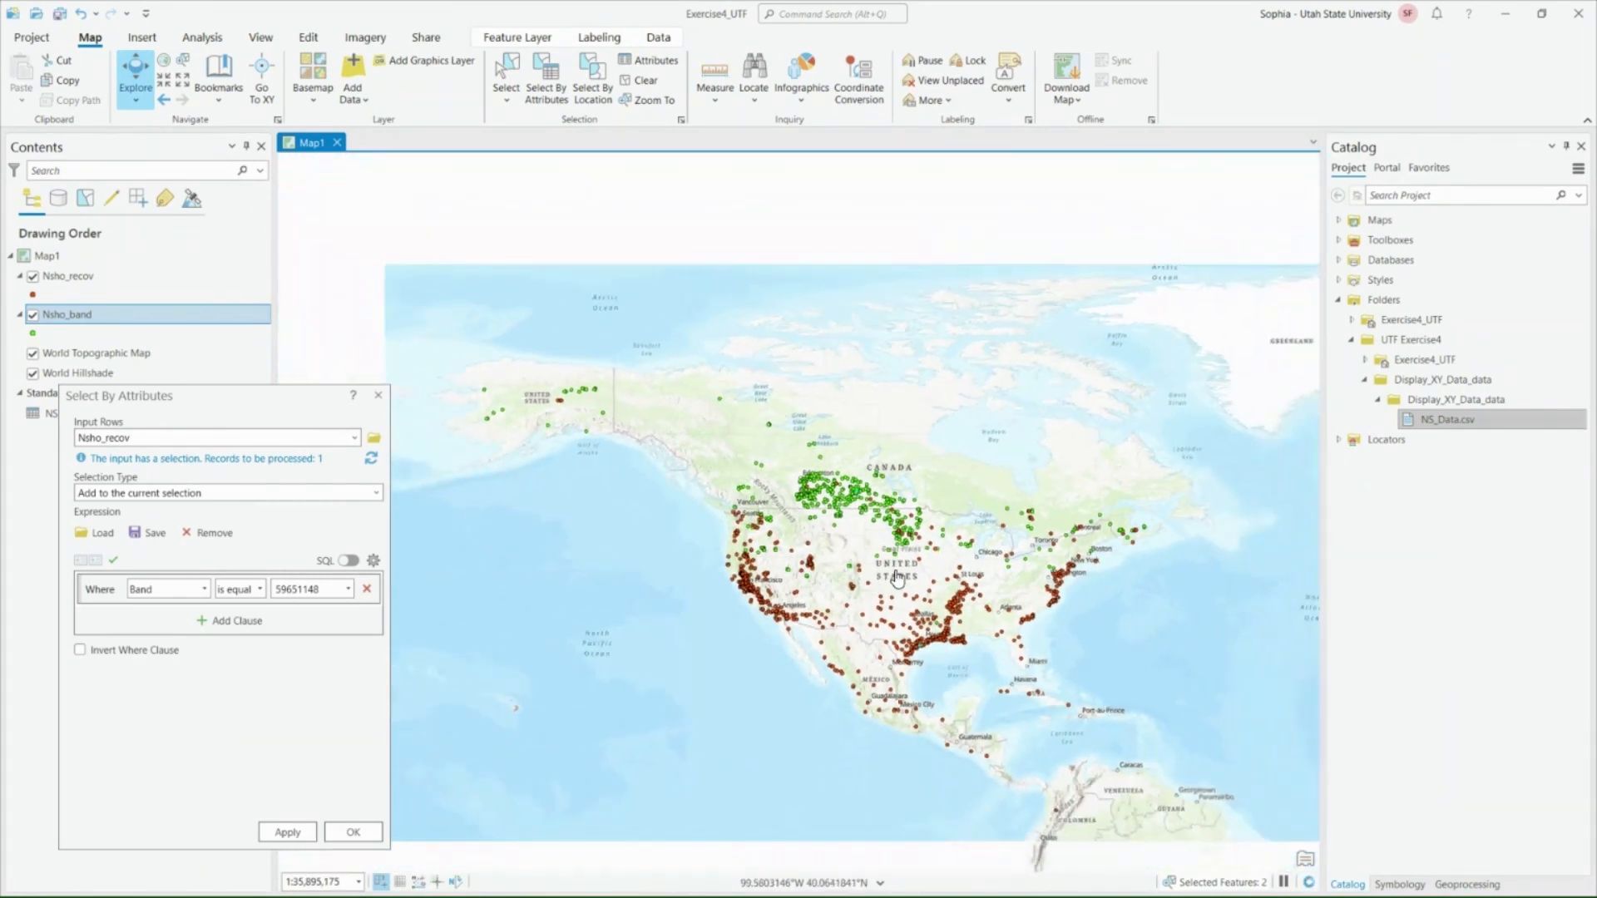
{"action": "scroll", "coordinate": [896, 580], "scroll_direction": "up", "scroll_amount": 2}
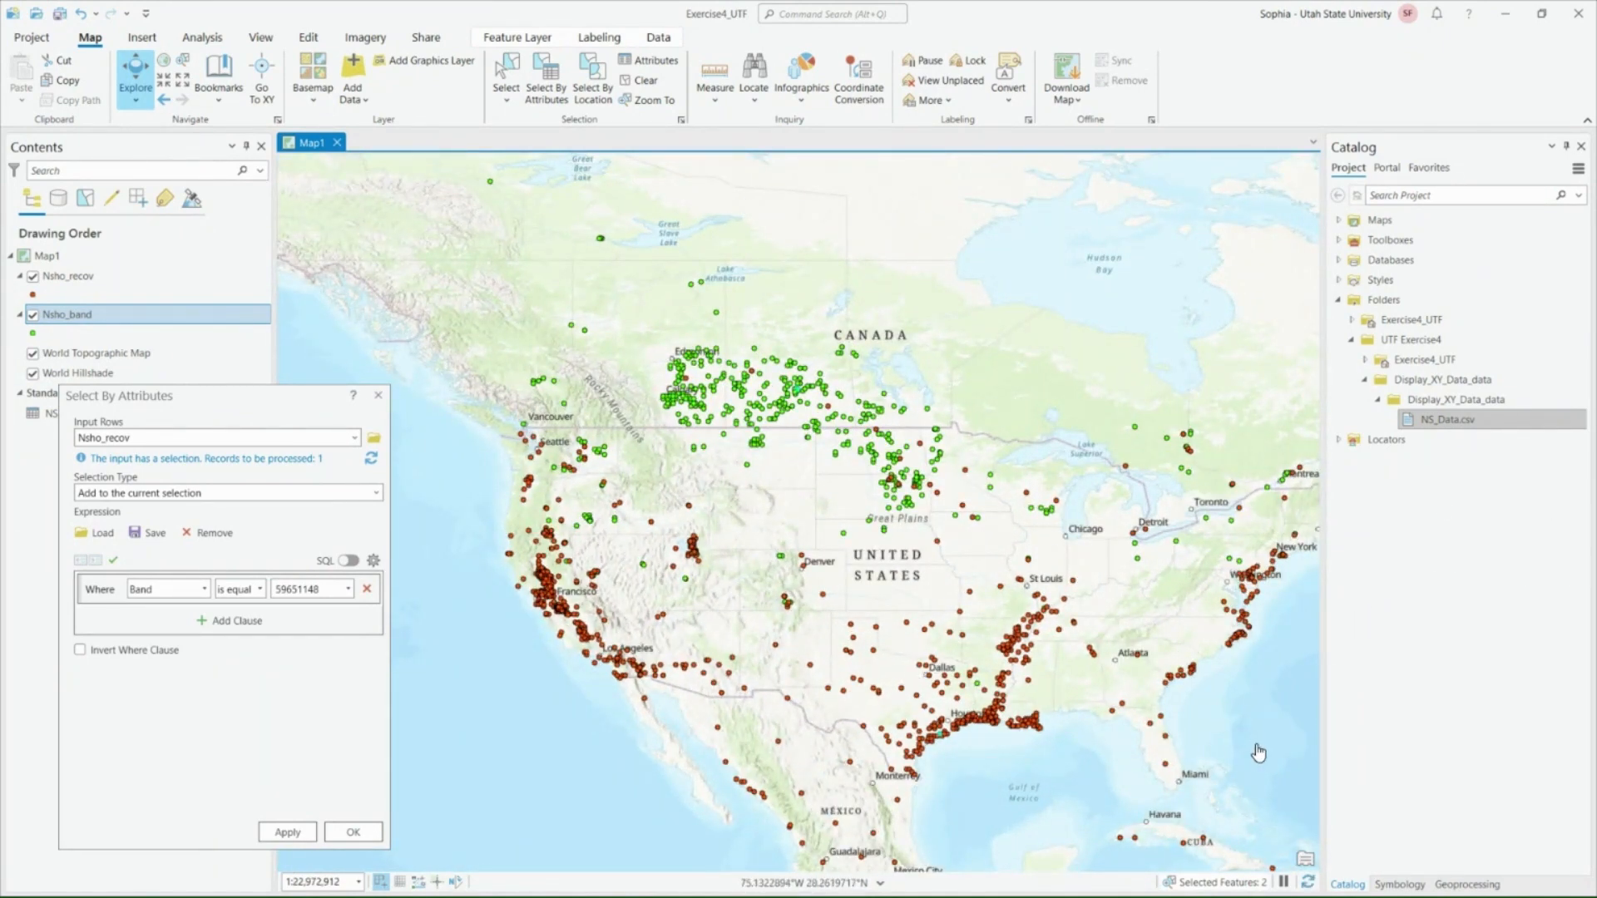
{"action": "left_click", "coordinate": [353, 833]}
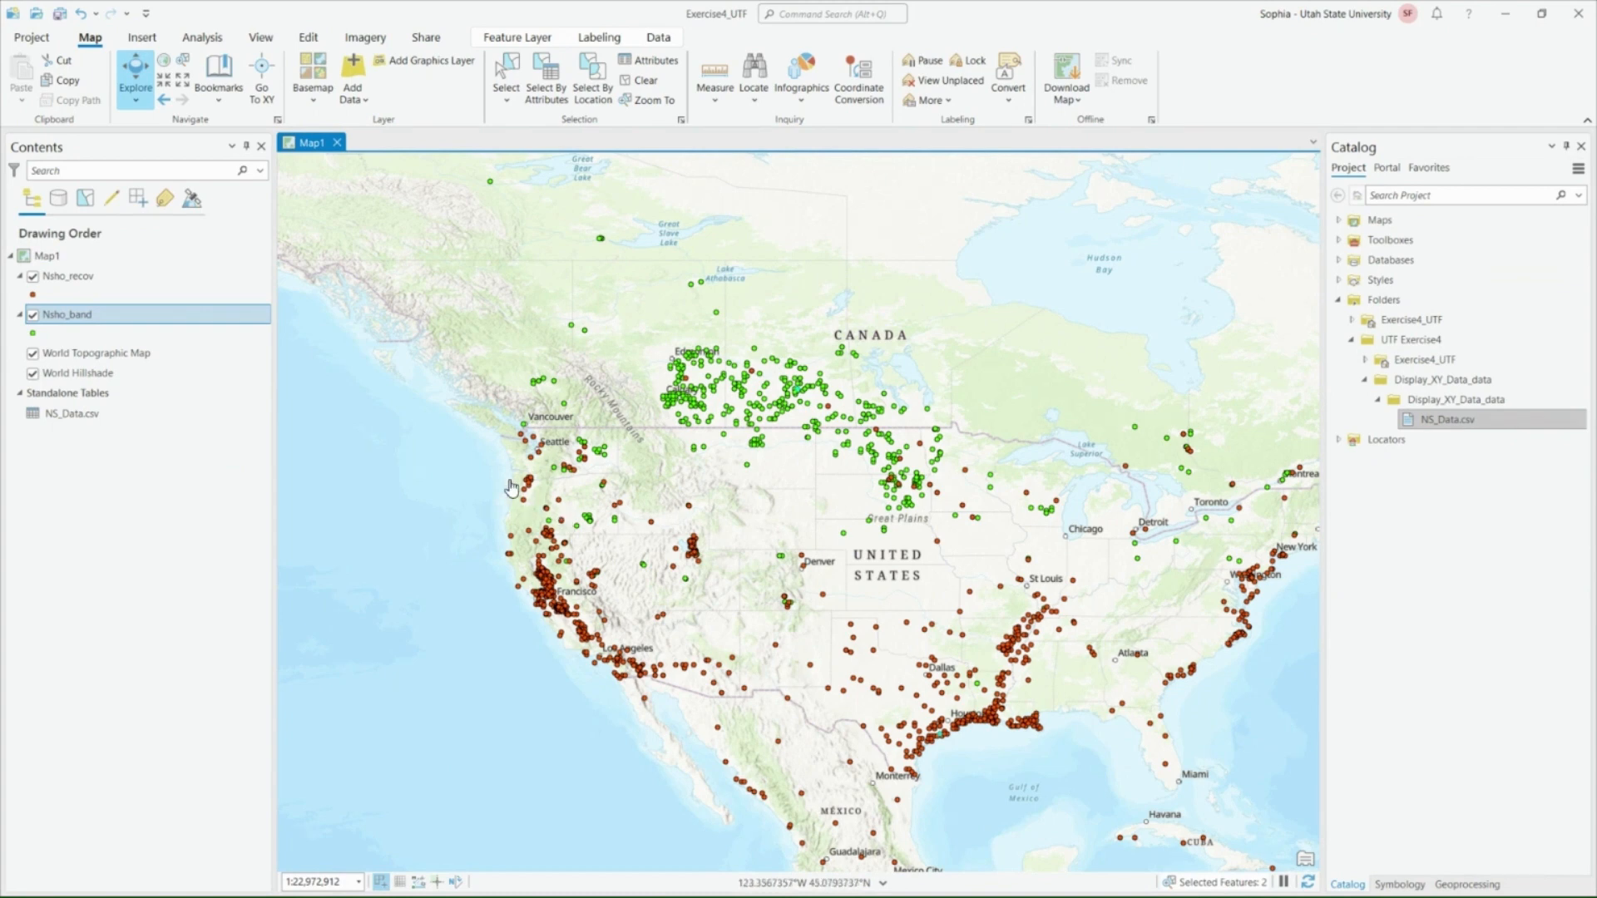
- Open the attribute tables of the Nsho_band and Nsho_recov layers
{"action": "right_click", "coordinate": [91, 321]}
{"action": "left_click", "coordinate": [170, 391]}
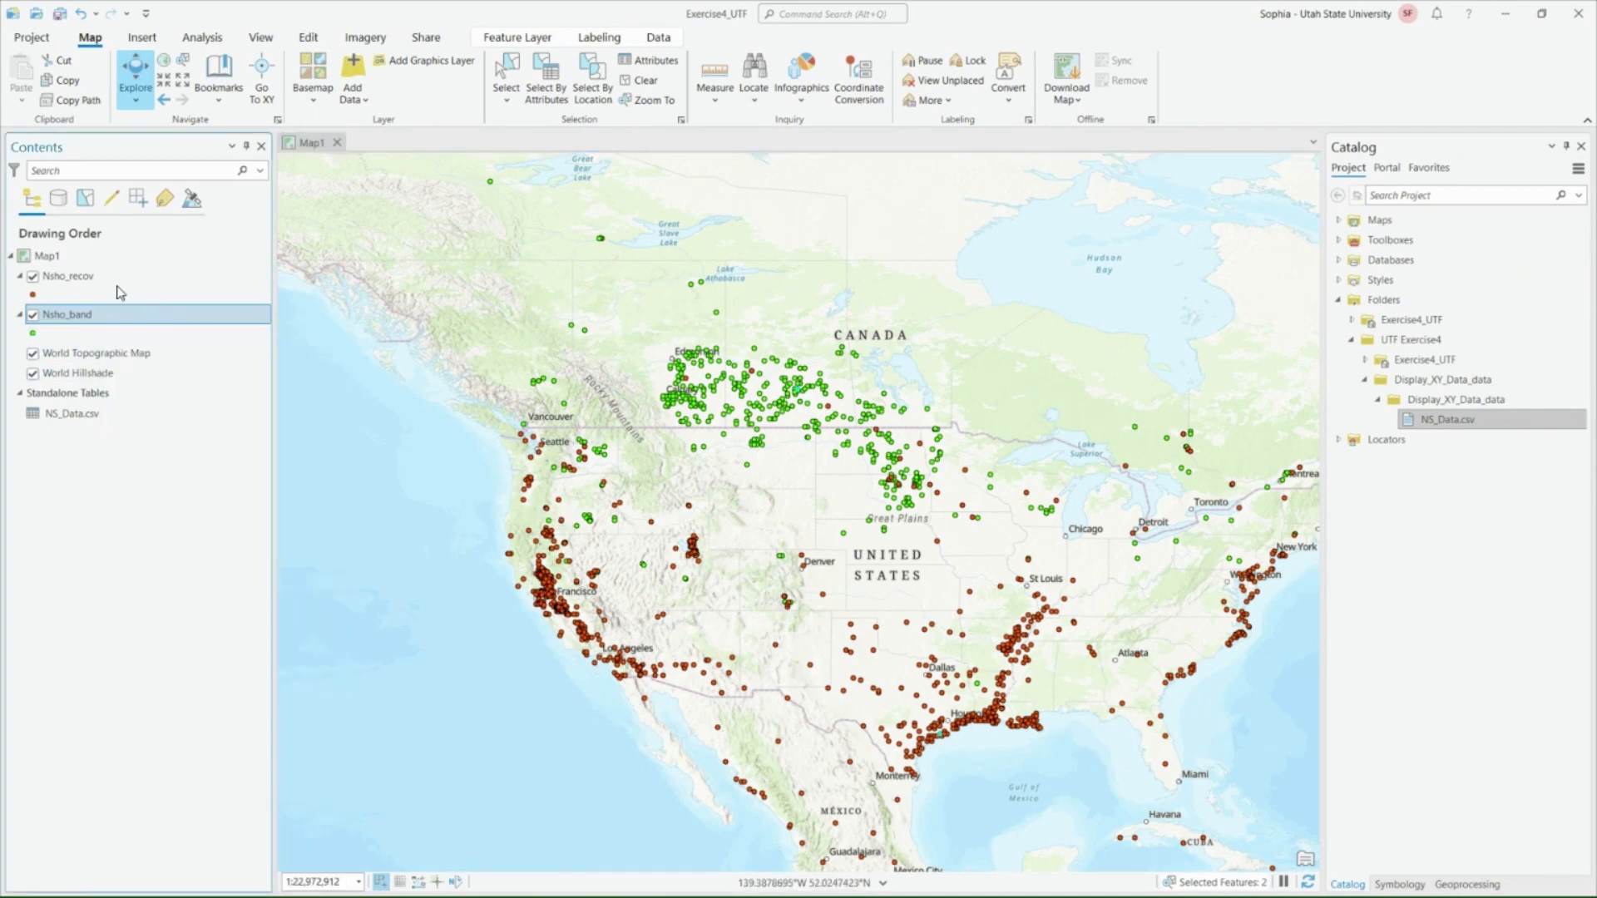
{"action": "right_click", "coordinate": [106, 279]}
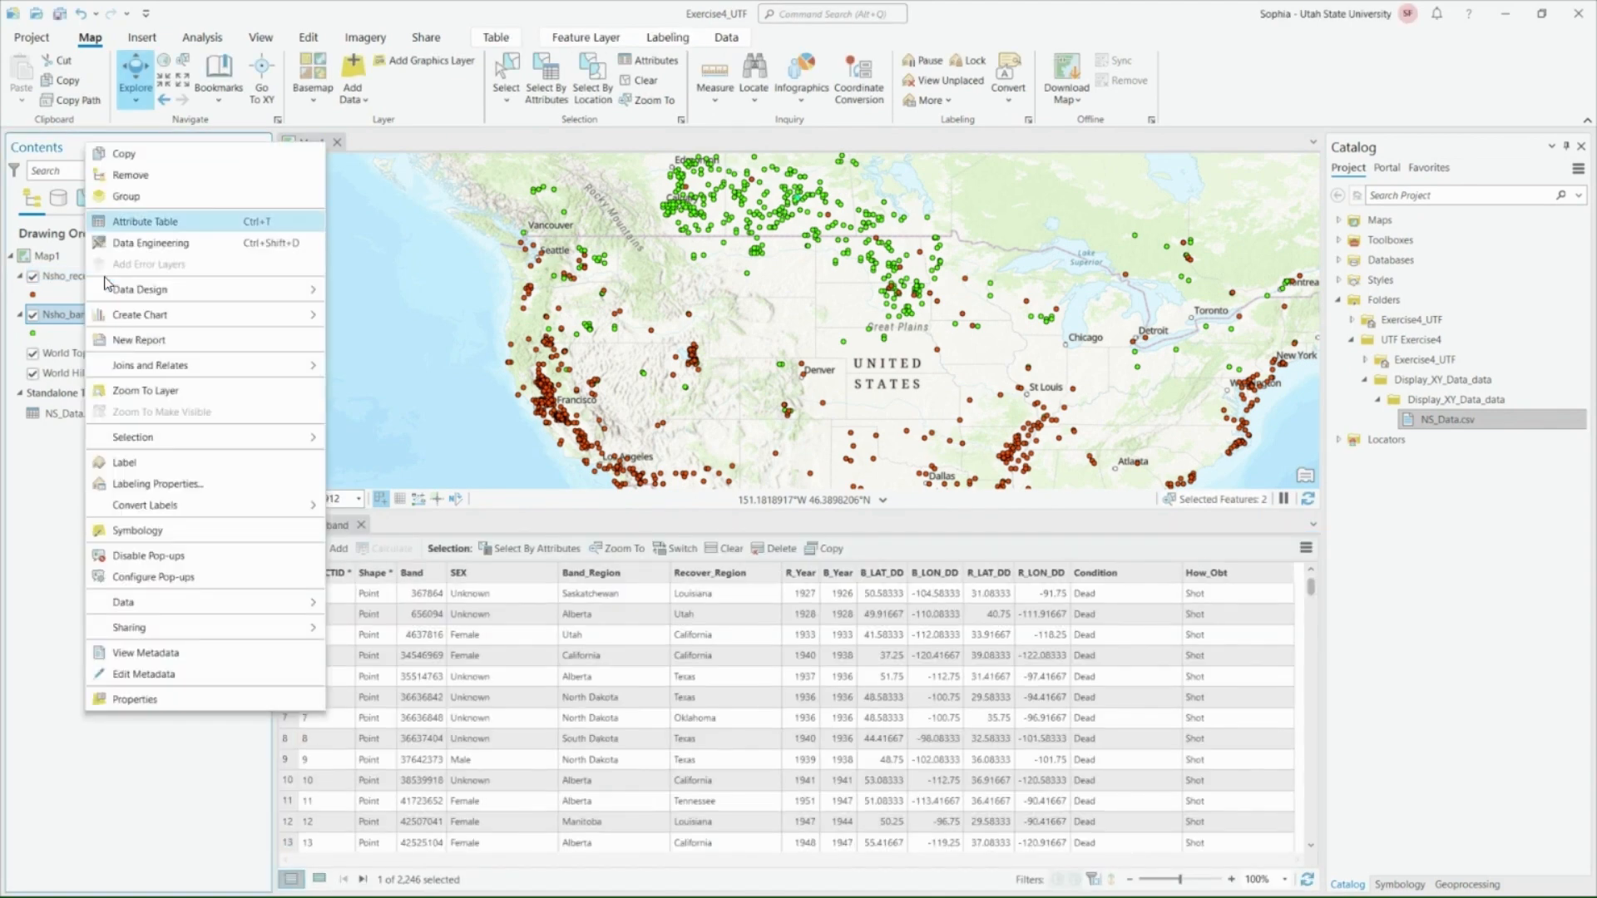
{"action": "right_click", "coordinate": [107, 280]}
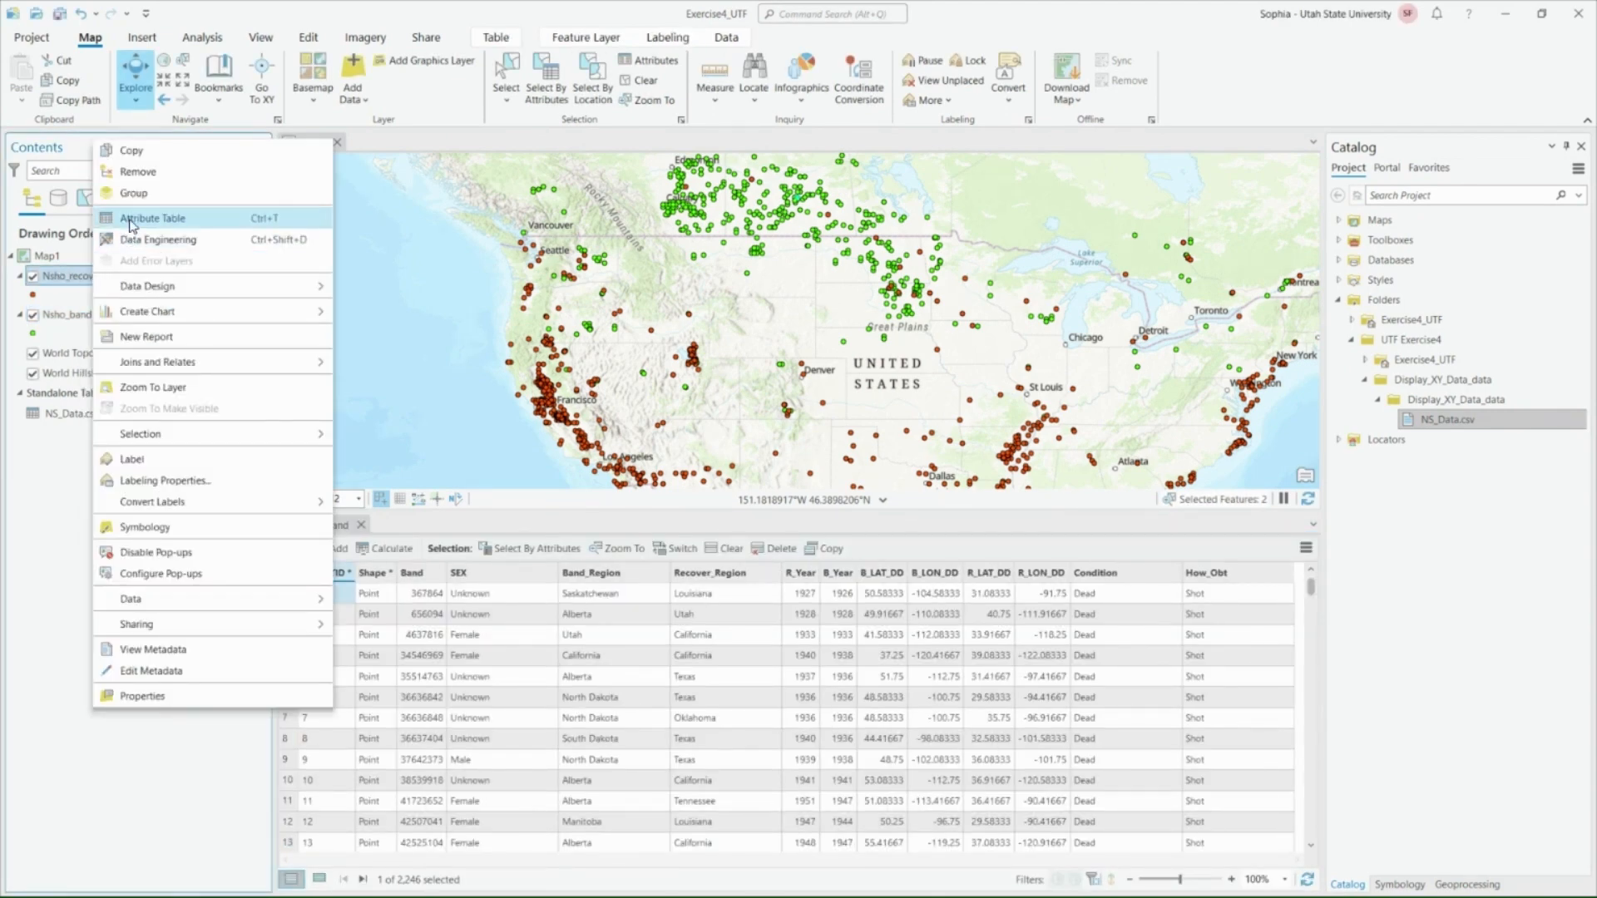
{"action": "left_click", "coordinate": [130, 223]}
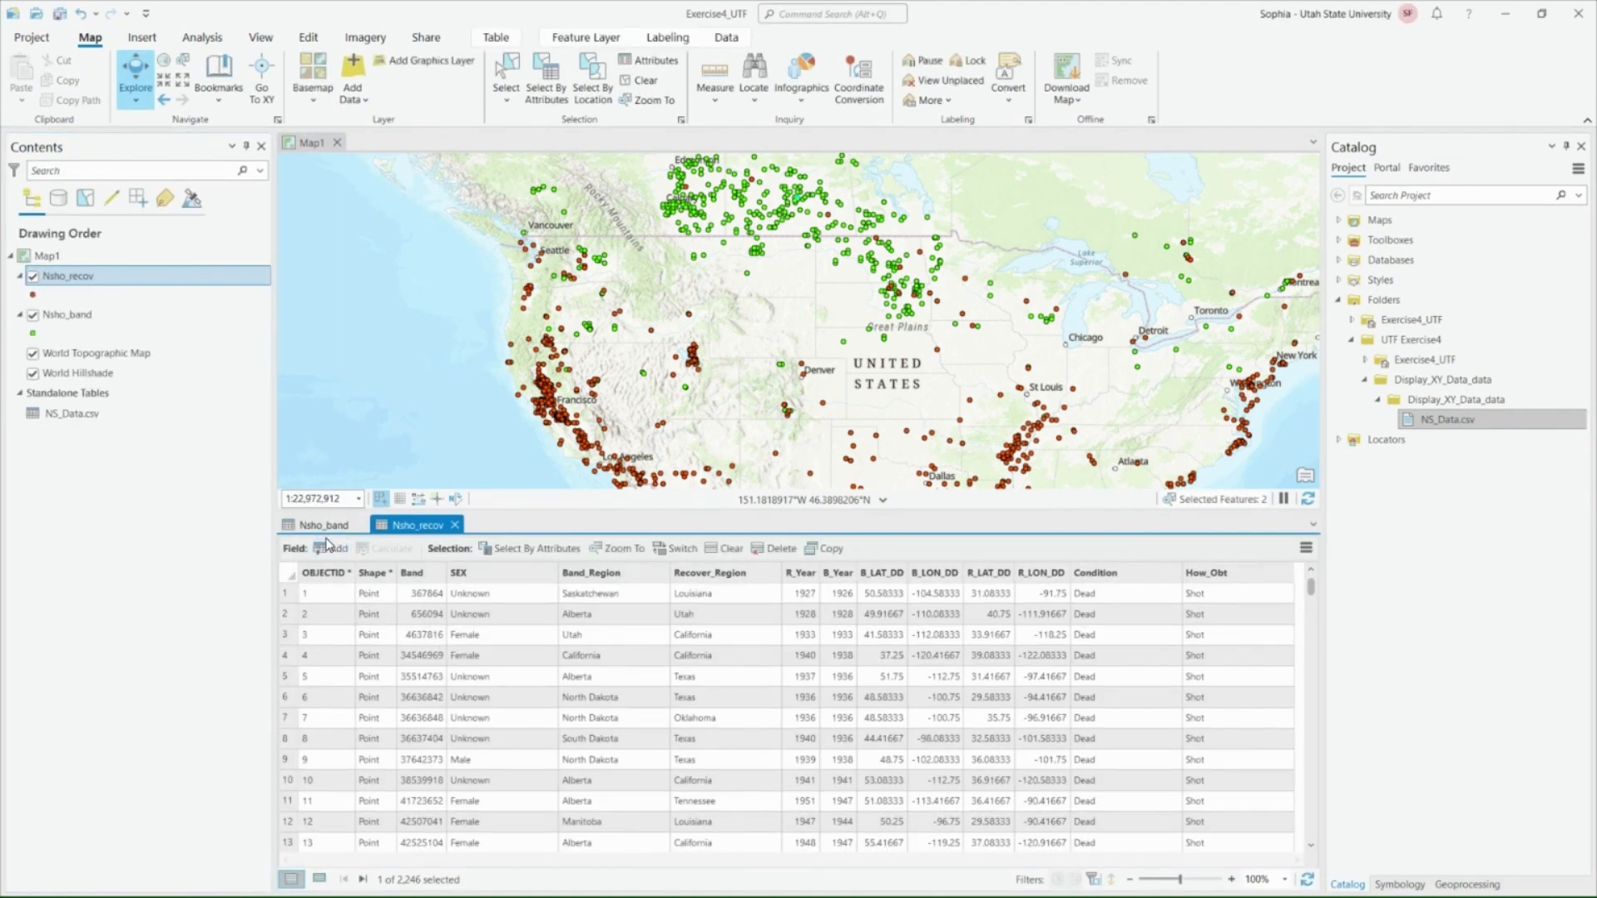
- Compare the records in the Nsho_band and Nsho_recov attribute tables
{"action": "left_click", "coordinate": [325, 526]}
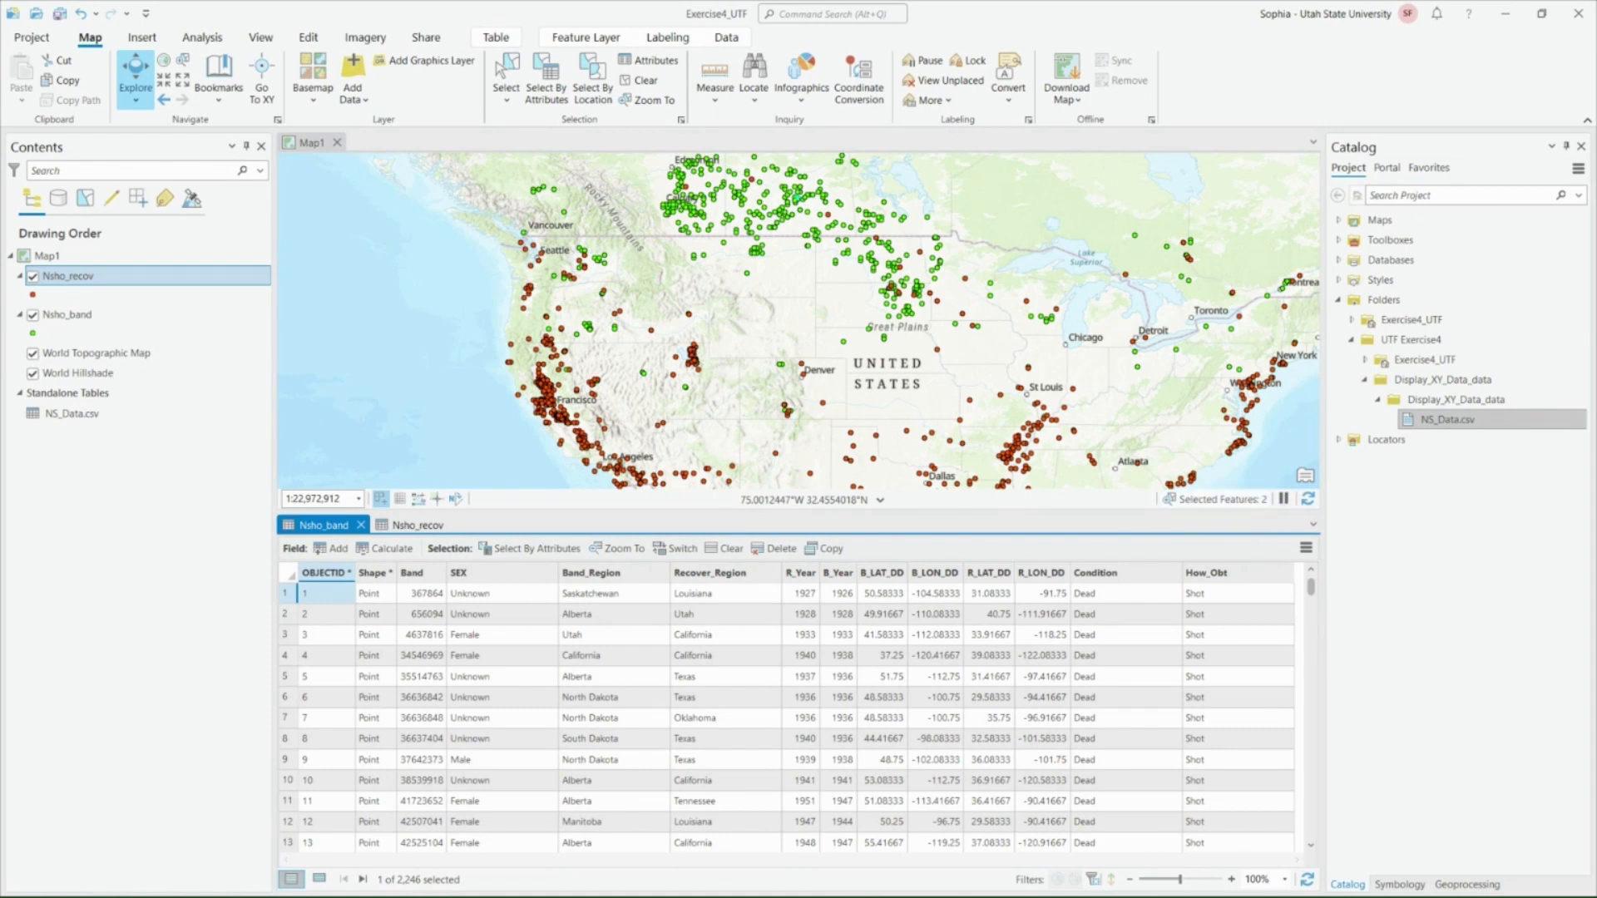
{"action": "left_click", "coordinate": [402, 524]}
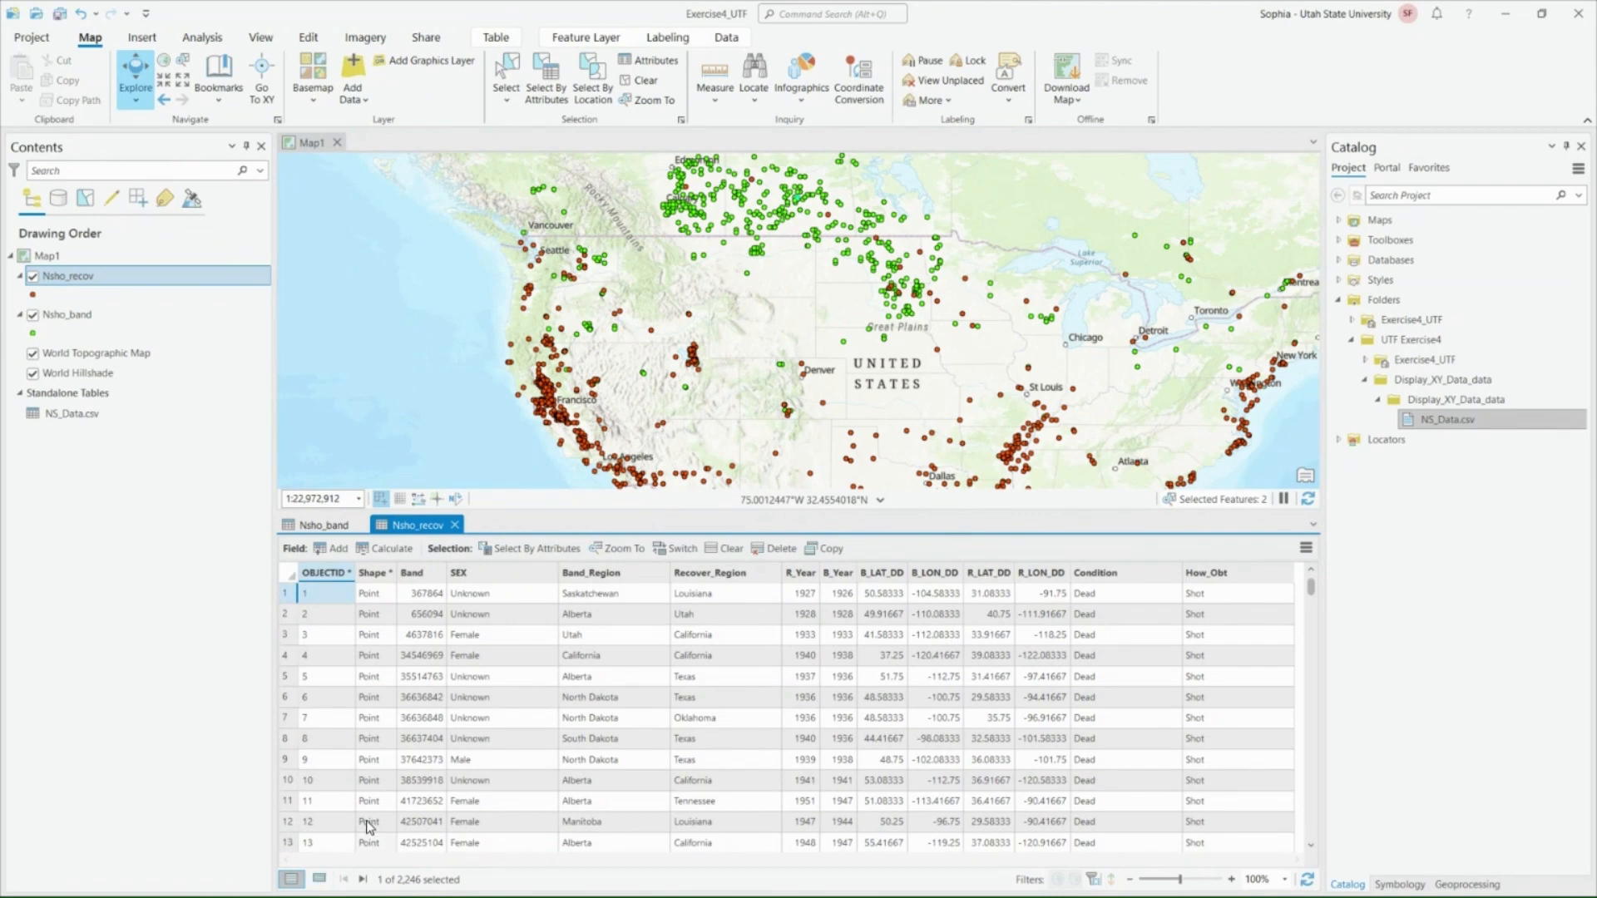
{"action": "scroll", "coordinate": [626, 690], "scroll_direction": "down", "scroll_amount": 10}
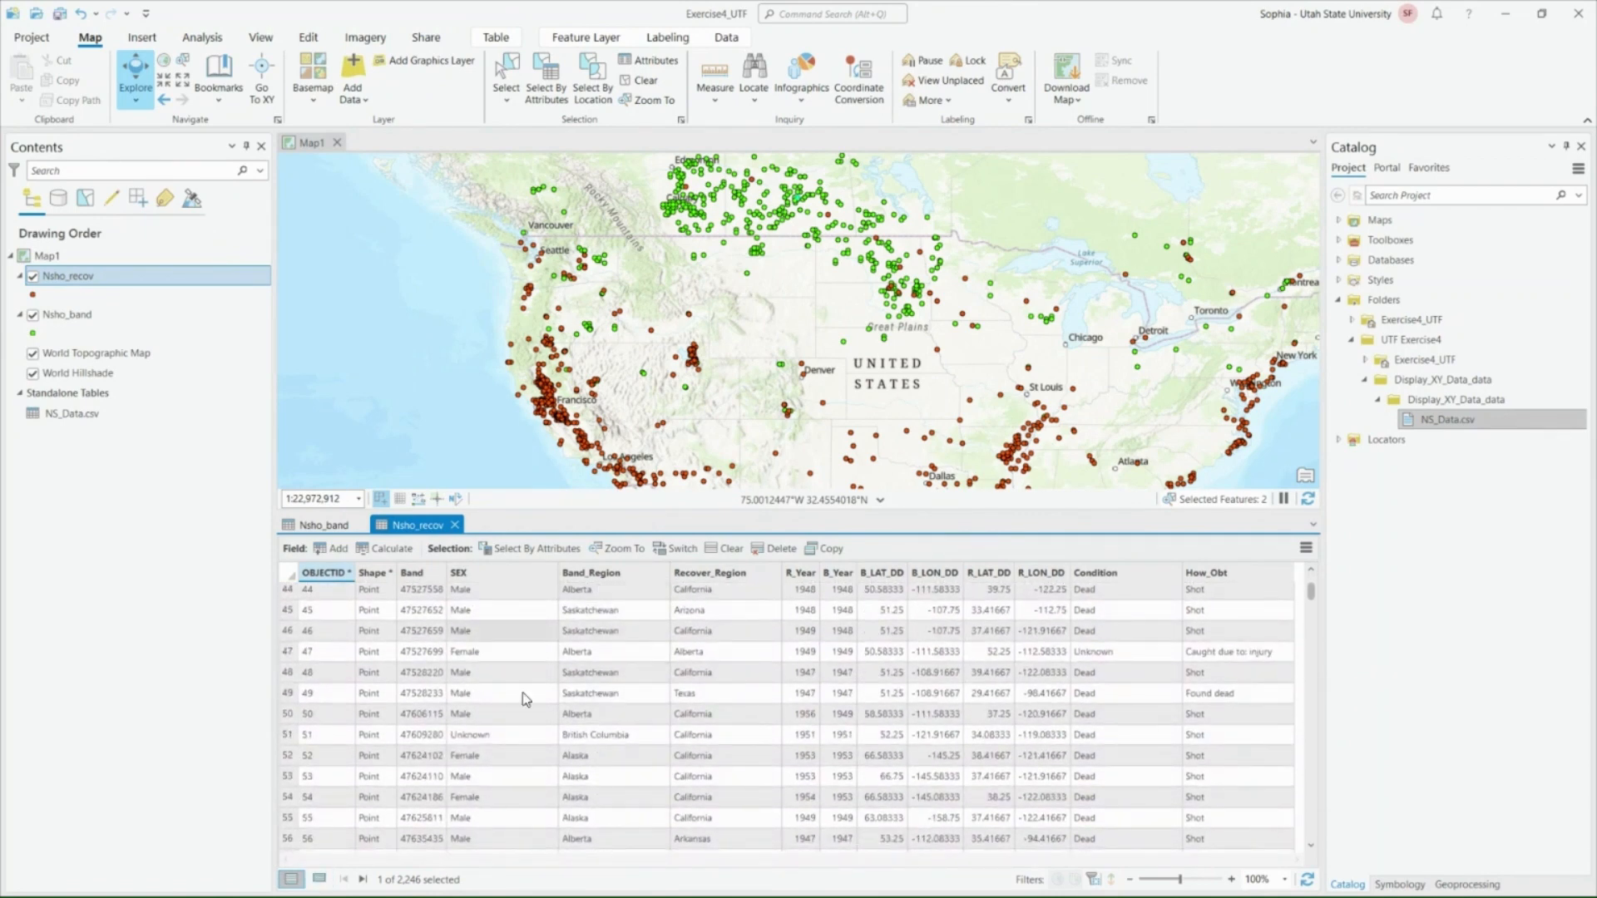
{"action": "scroll", "coordinate": [632, 691], "scroll_direction": "up", "scroll_amount": 10}
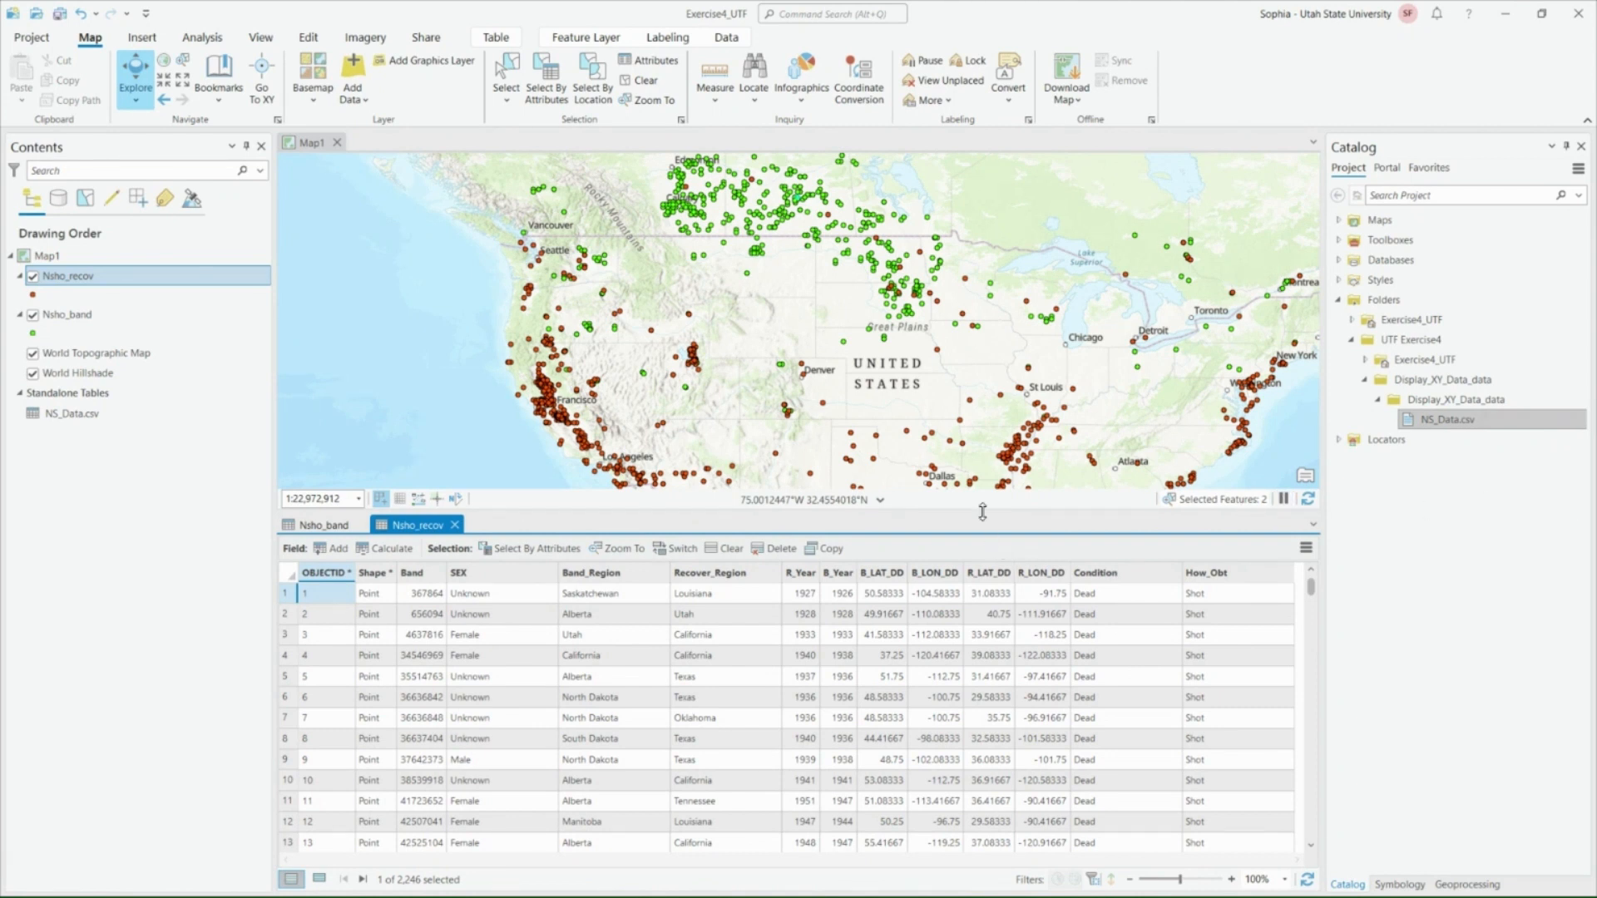
- Shrink the attribute table to enlarge the map and show the United States at 1:14,702,664
{"action": "left_click_drag", "start_coordinate": [982, 512], "coordinate": [974, 827]}
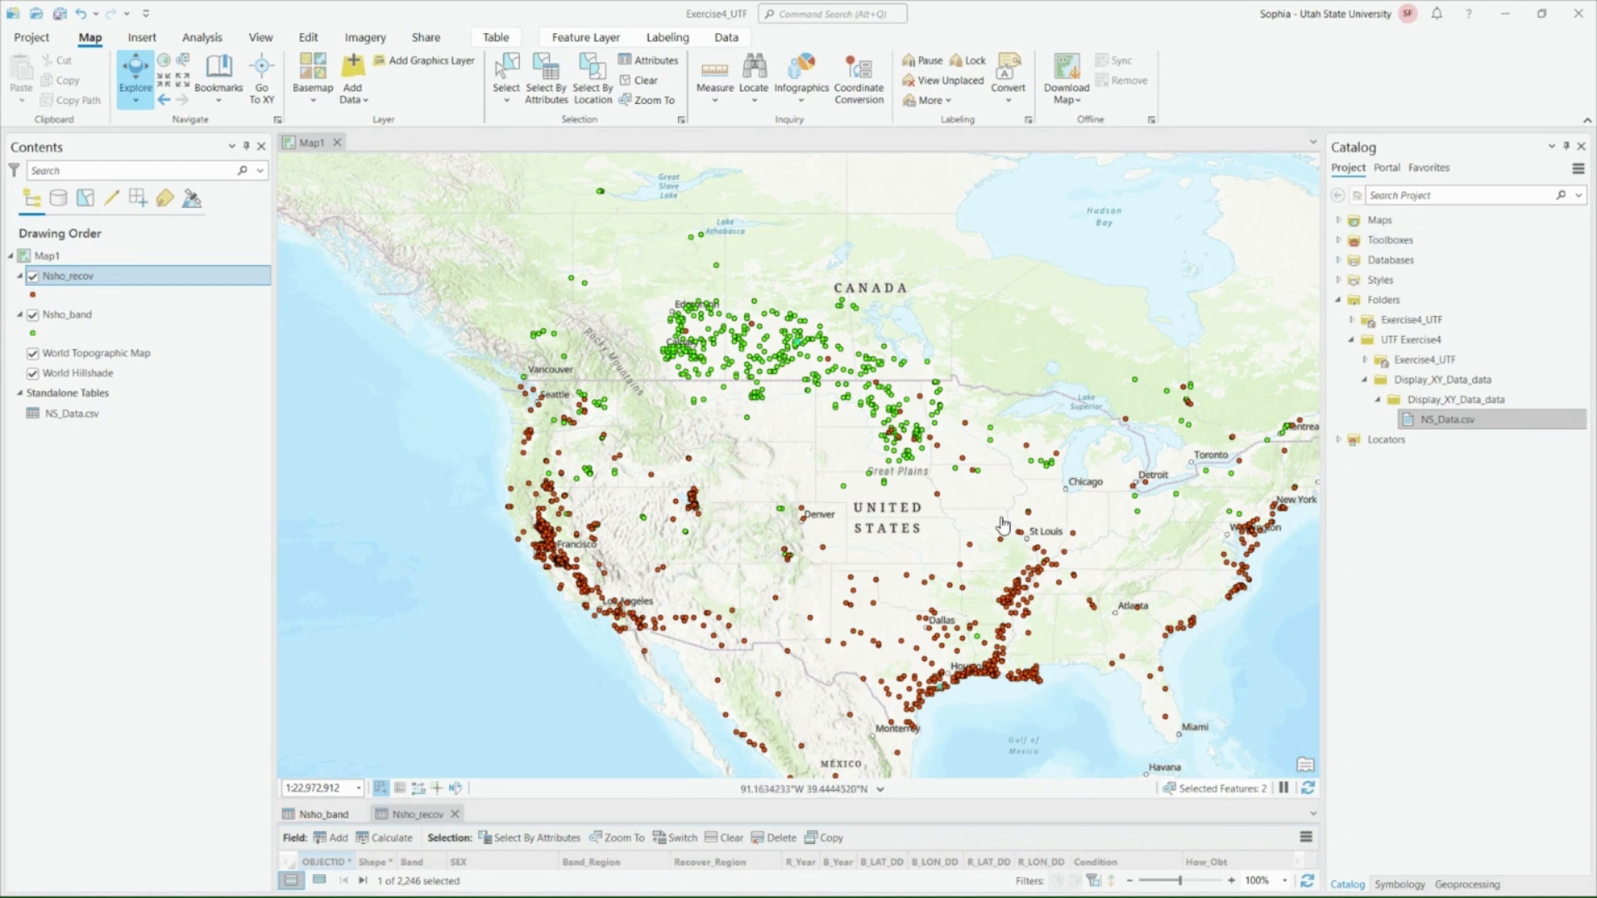
{"action": "left_click_drag", "start_coordinate": [933, 522], "coordinate": [840, 506]}
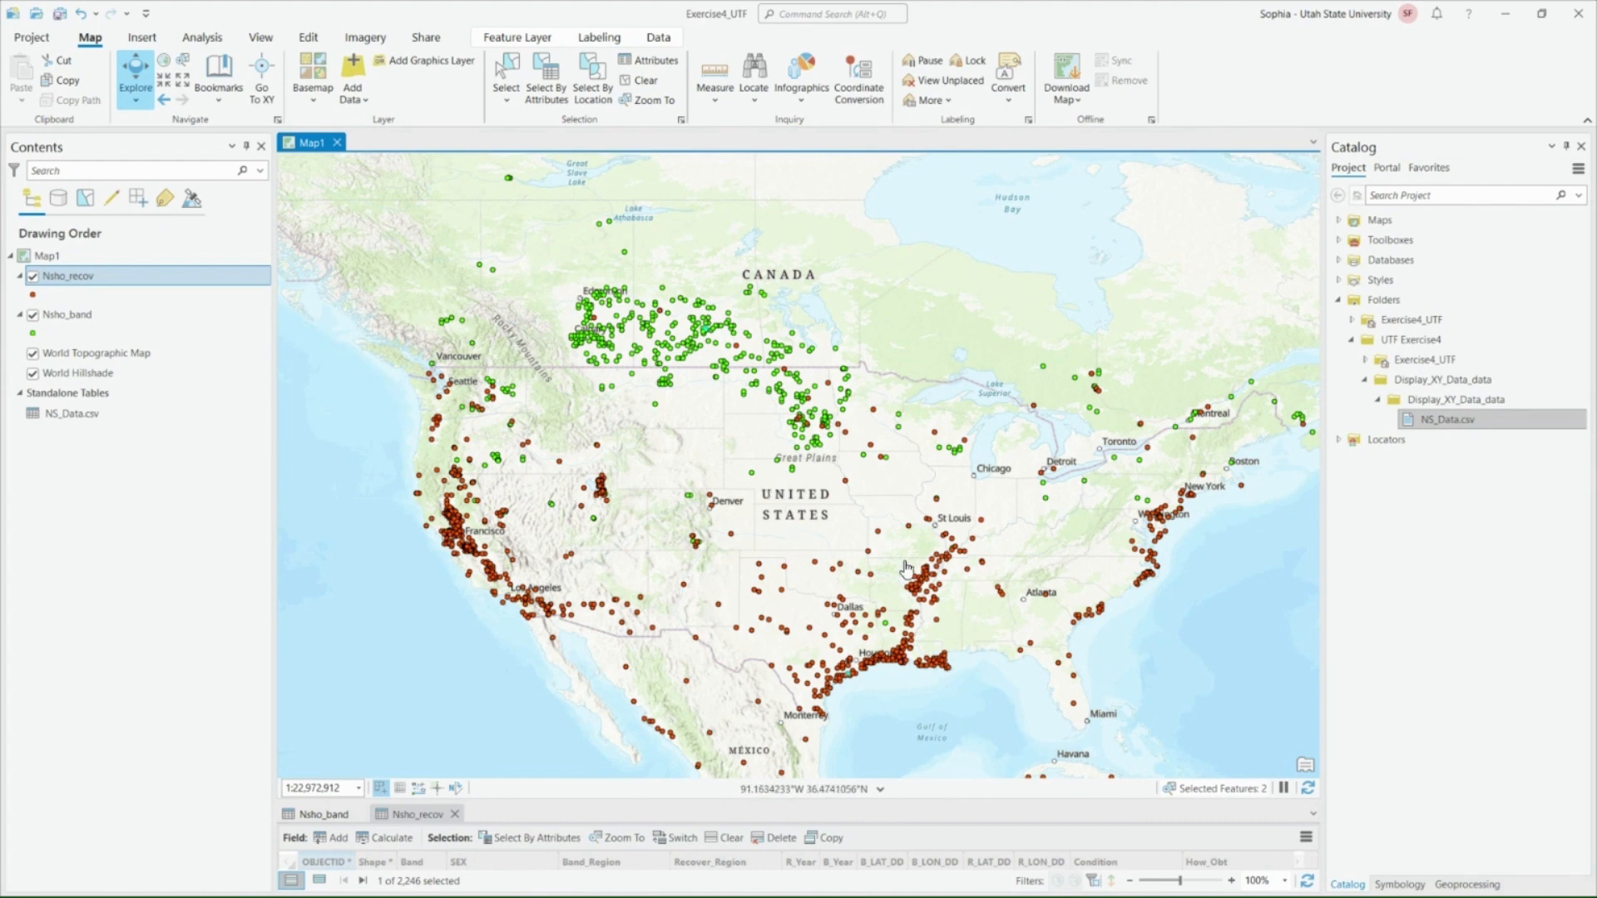
{"action": "scroll", "coordinate": [698, 439], "scroll_direction": "up", "scroll_amount": 3}
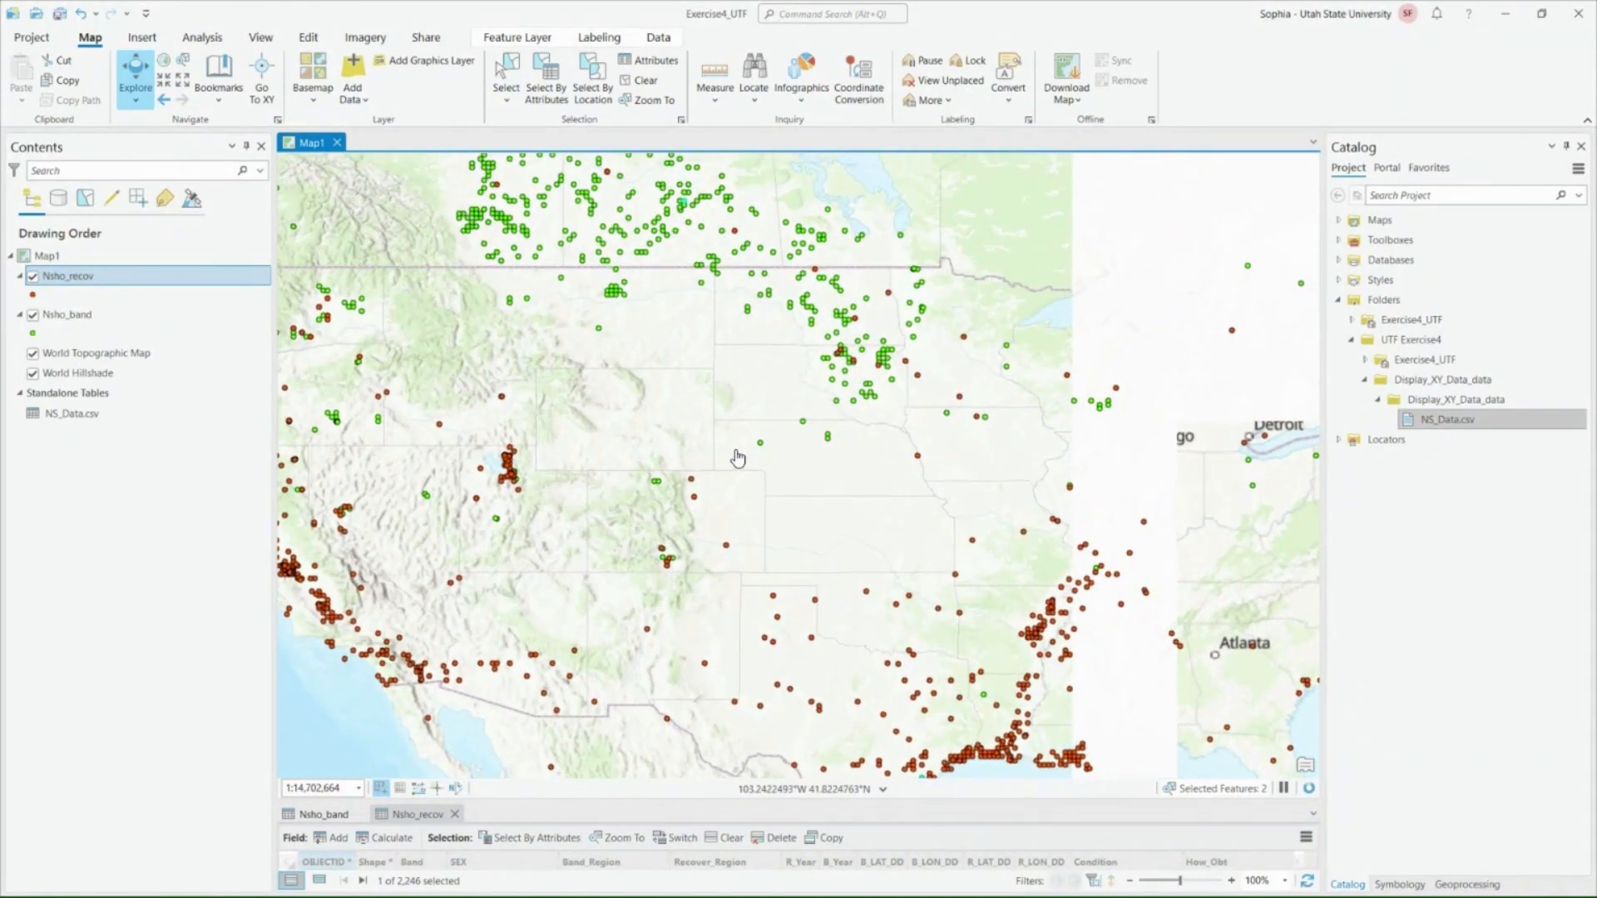
{"action": "scroll", "coordinate": [741, 466], "scroll_direction": "up", "scroll_amount": 2}
{"action": "scroll", "coordinate": [798, 509], "scroll_direction": "down", "scroll_amount": 2}
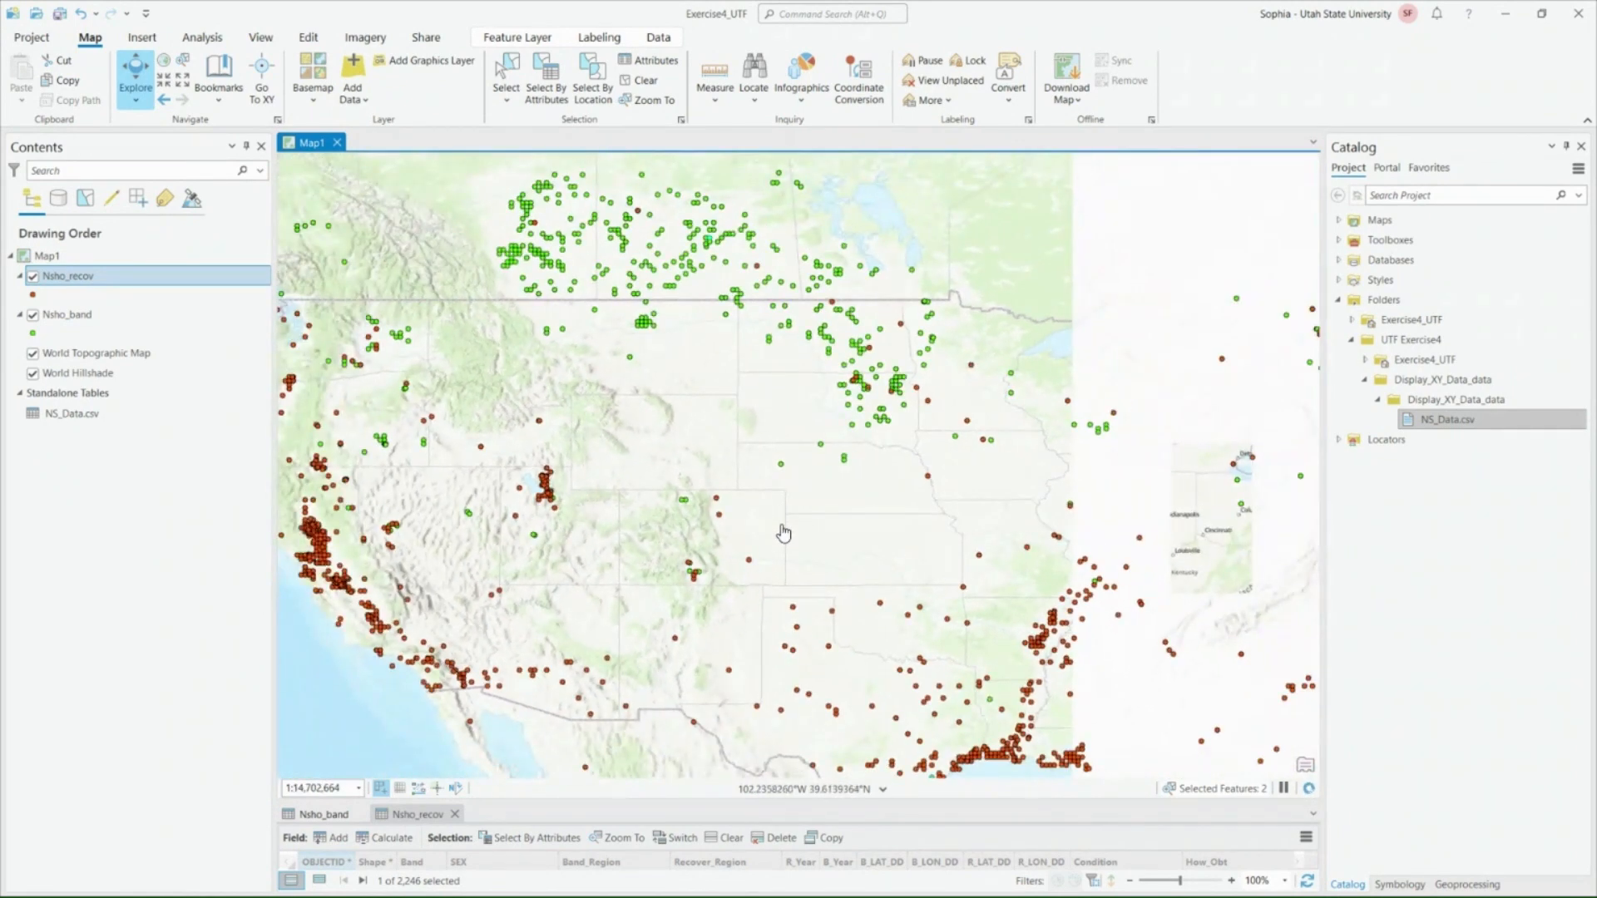
{"action": "left_click_drag", "start_coordinate": [783, 533], "coordinate": [650, 466]}
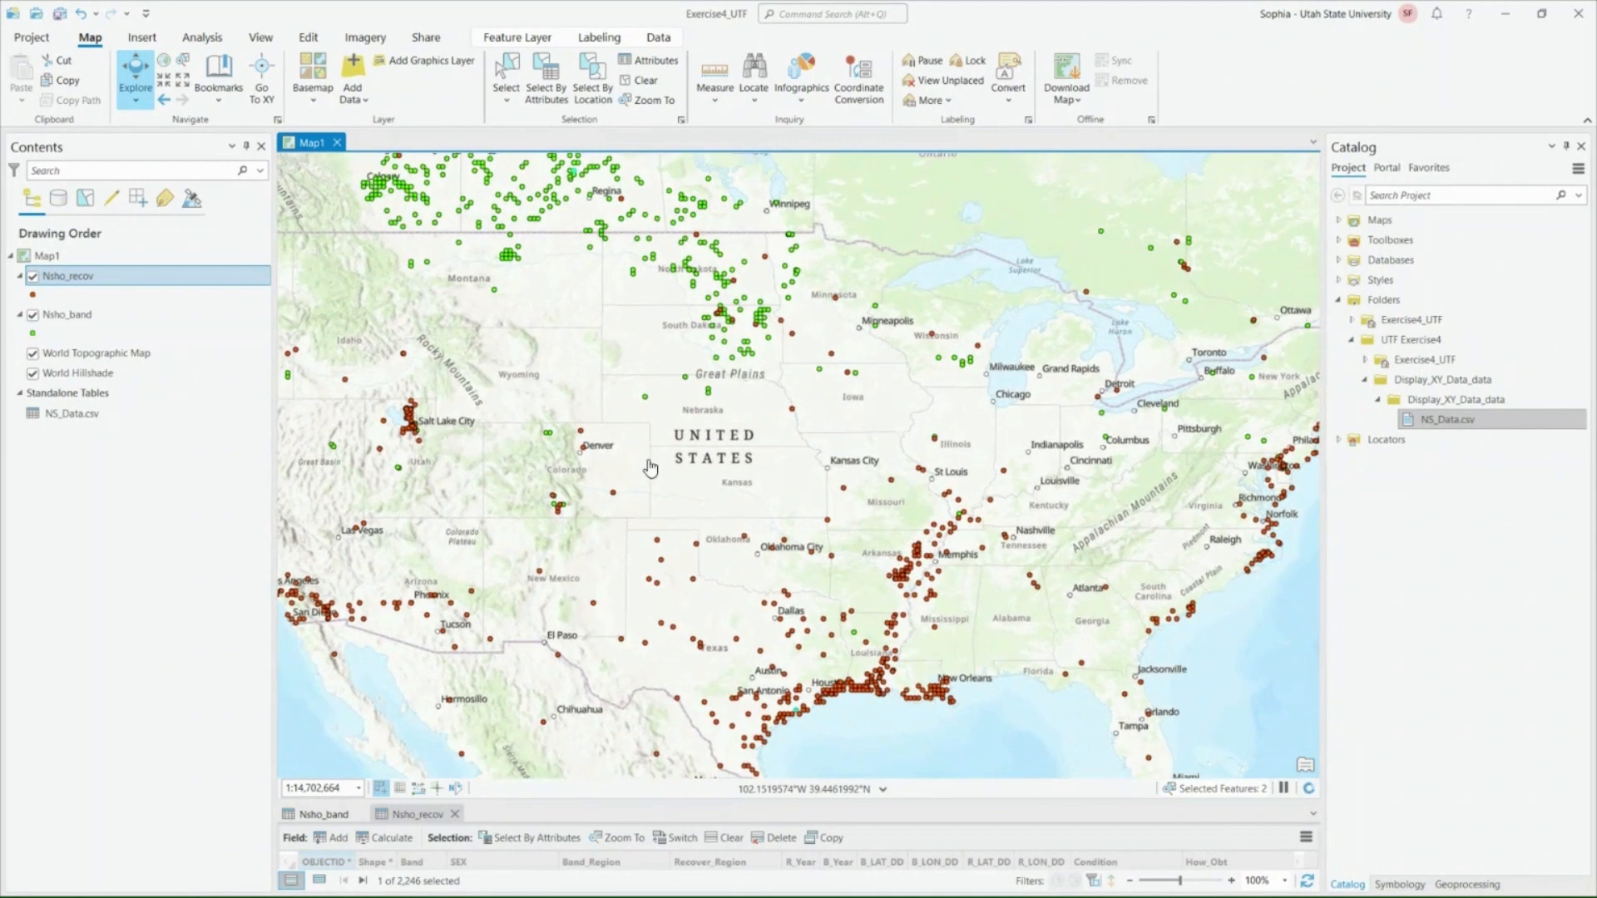
- Open the customization of the map's scale list and add the current 1:14,702,664 scale to the standard scales
{"action": "left_click", "coordinate": [358, 788]}
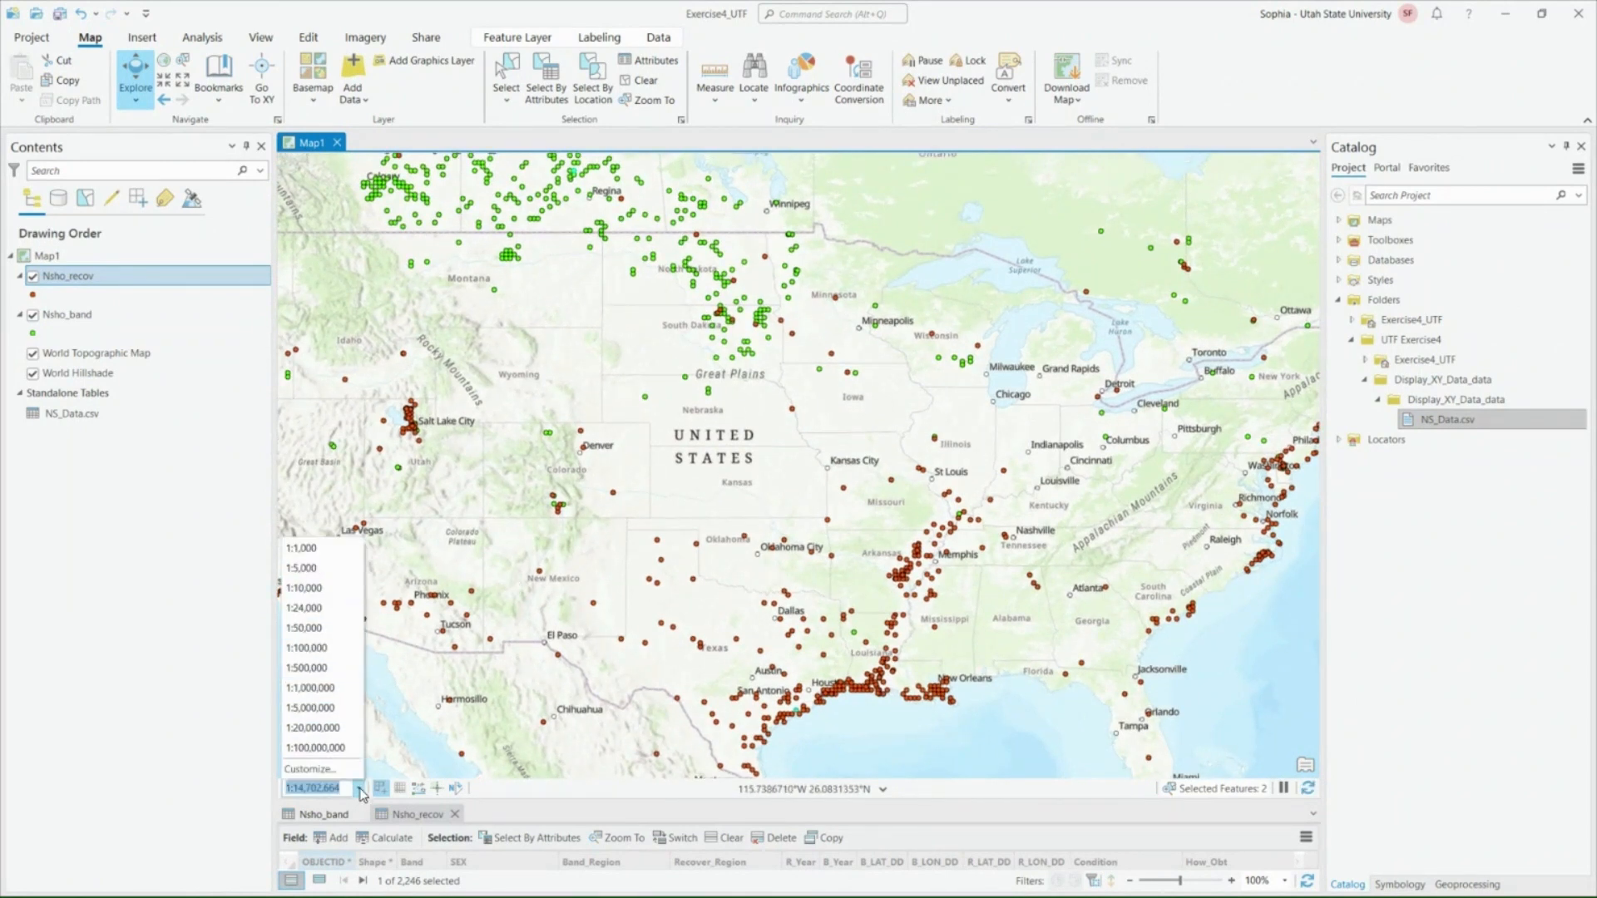
{"action": "left_click", "coordinate": [307, 787]}
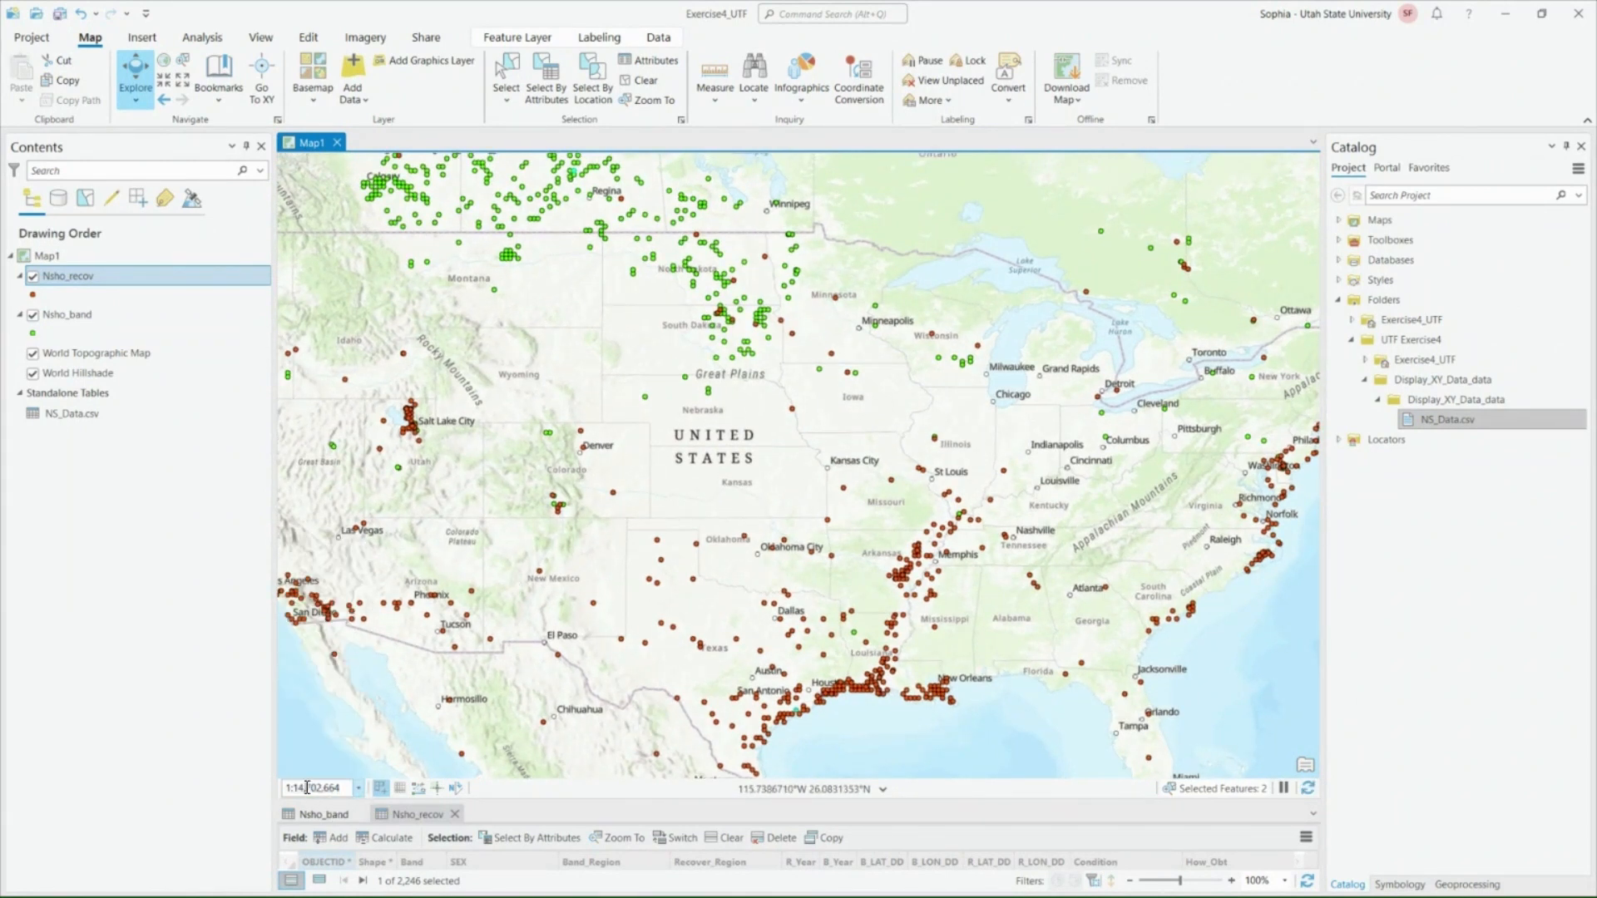
{"action": "left_click", "coordinate": [359, 787]}
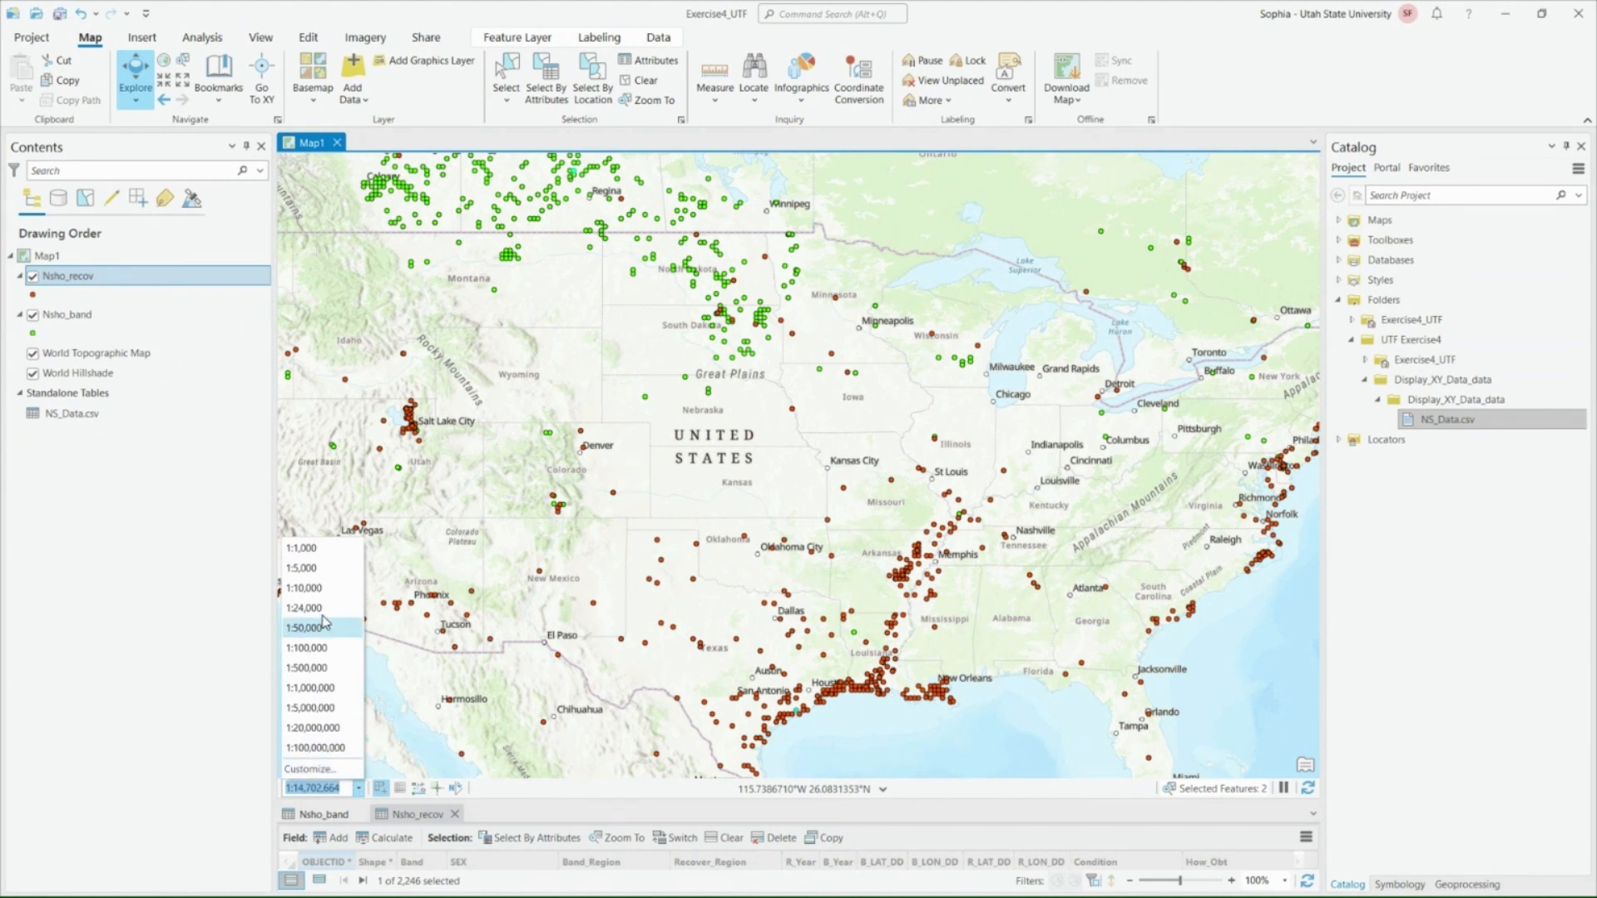
{"action": "left_click", "coordinate": [313, 770]}
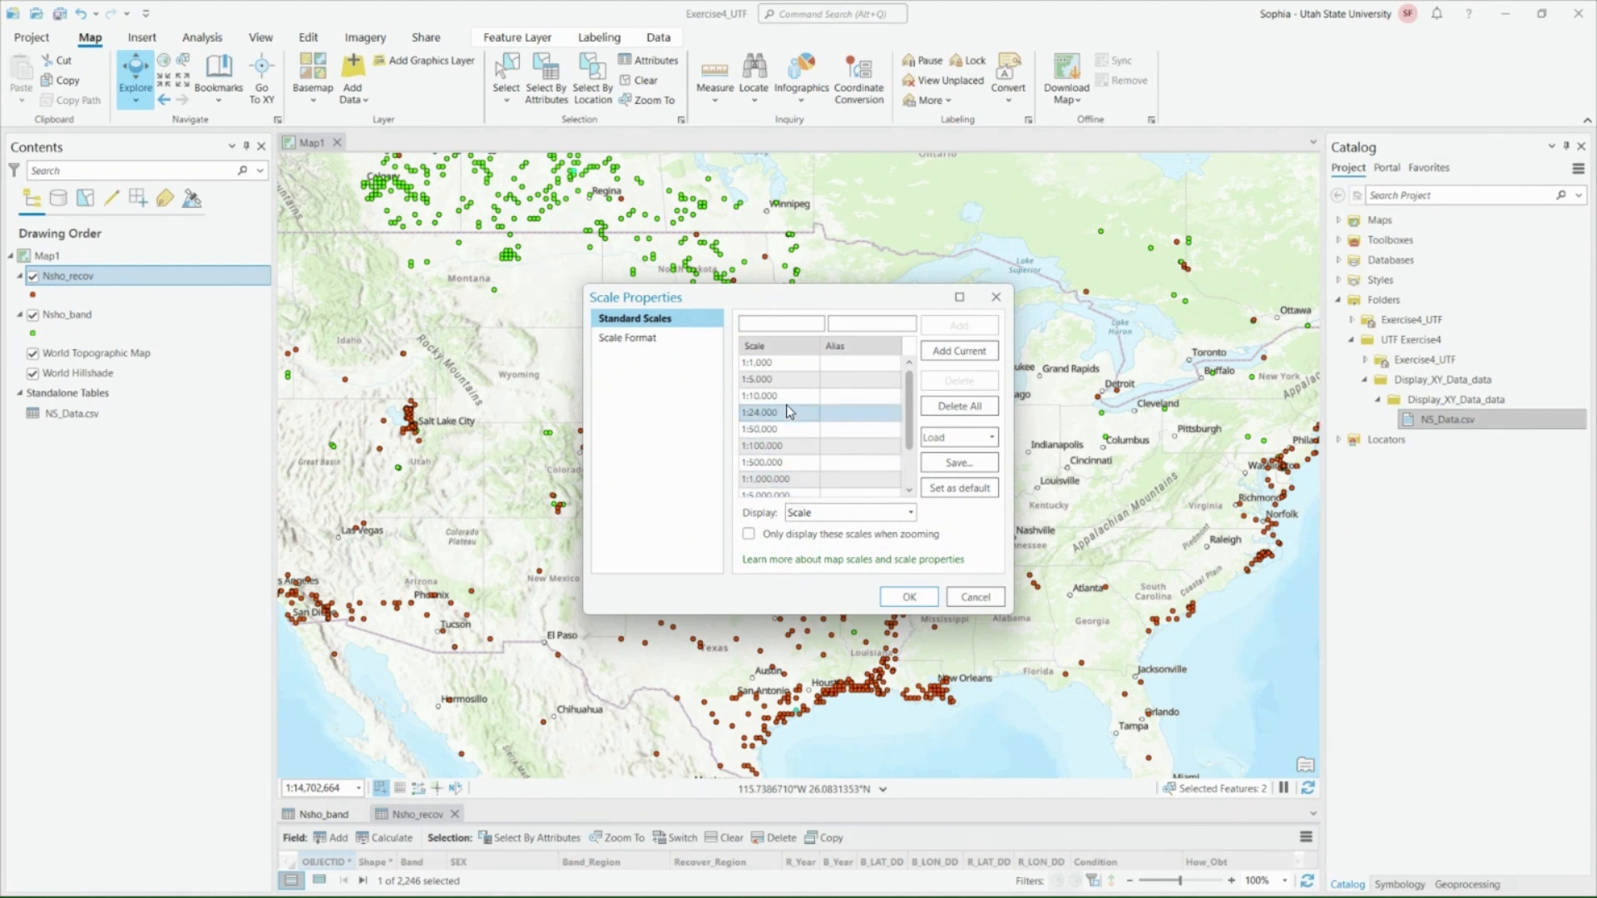
{"action": "left_click", "coordinate": [764, 415]}
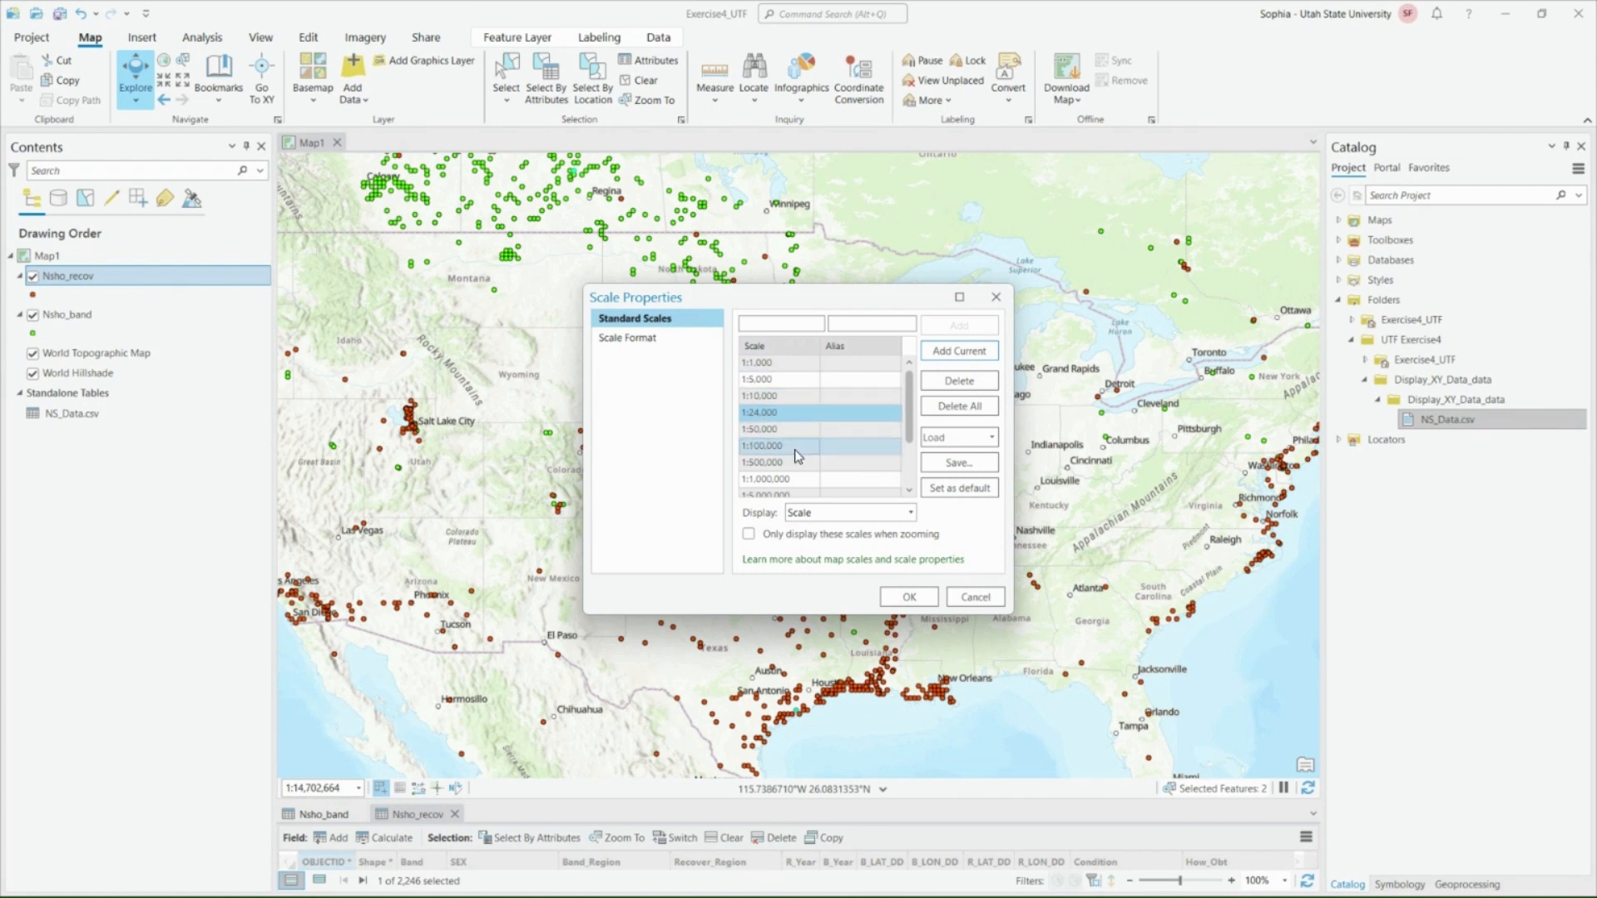
{"action": "scroll", "coordinate": [797, 456], "scroll_direction": "down", "scroll_amount": 2}
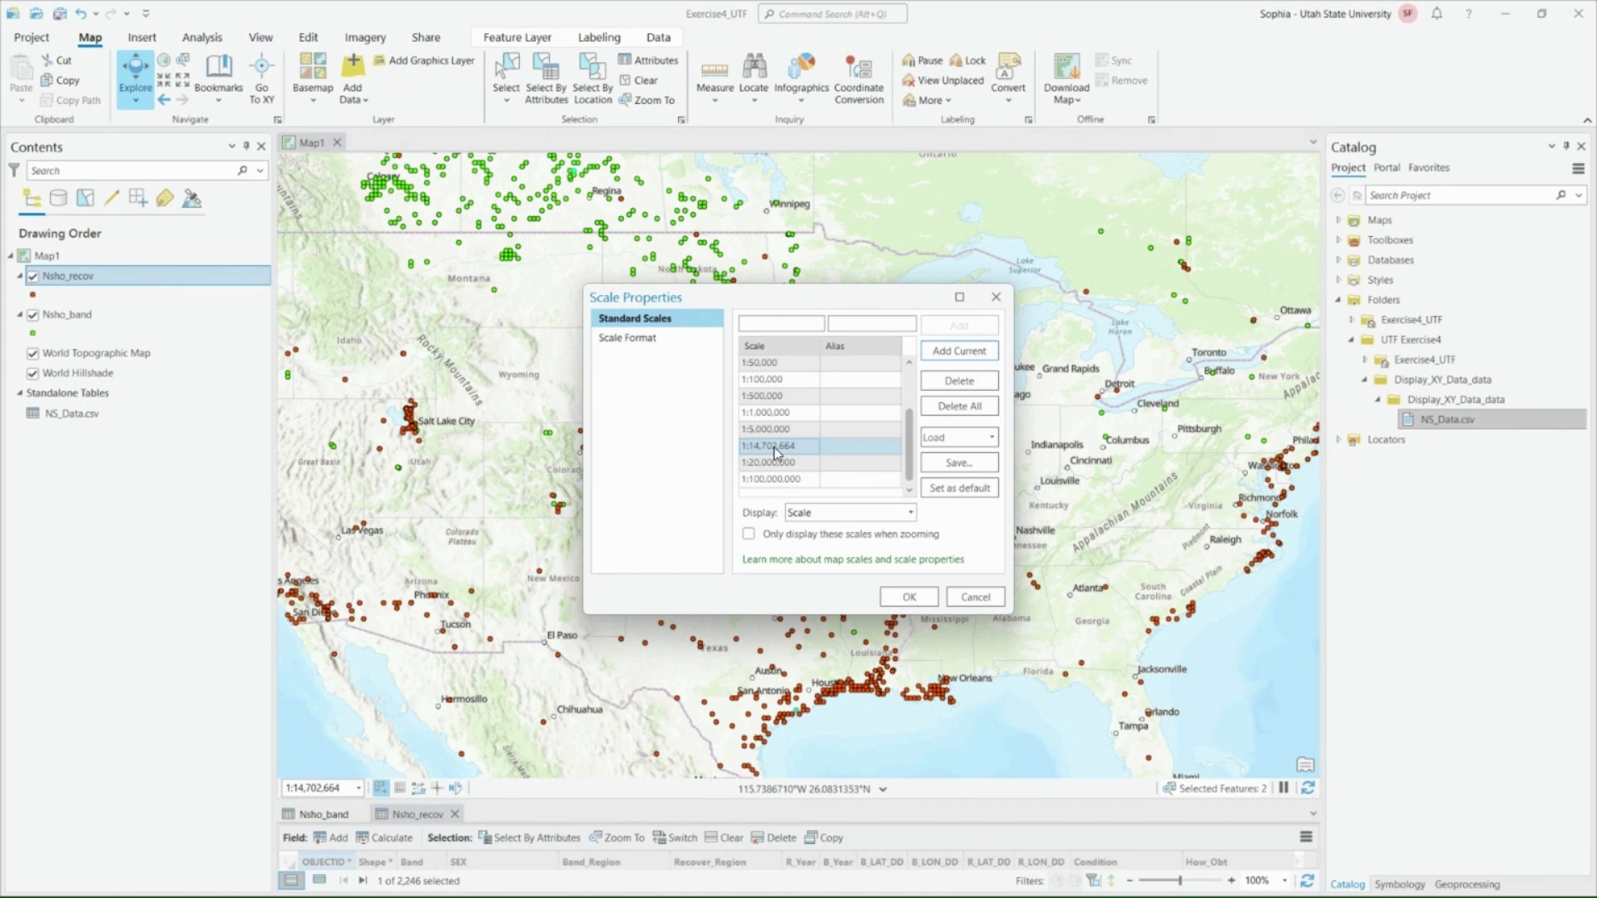
{"action": "left_click", "coordinate": [776, 451]}
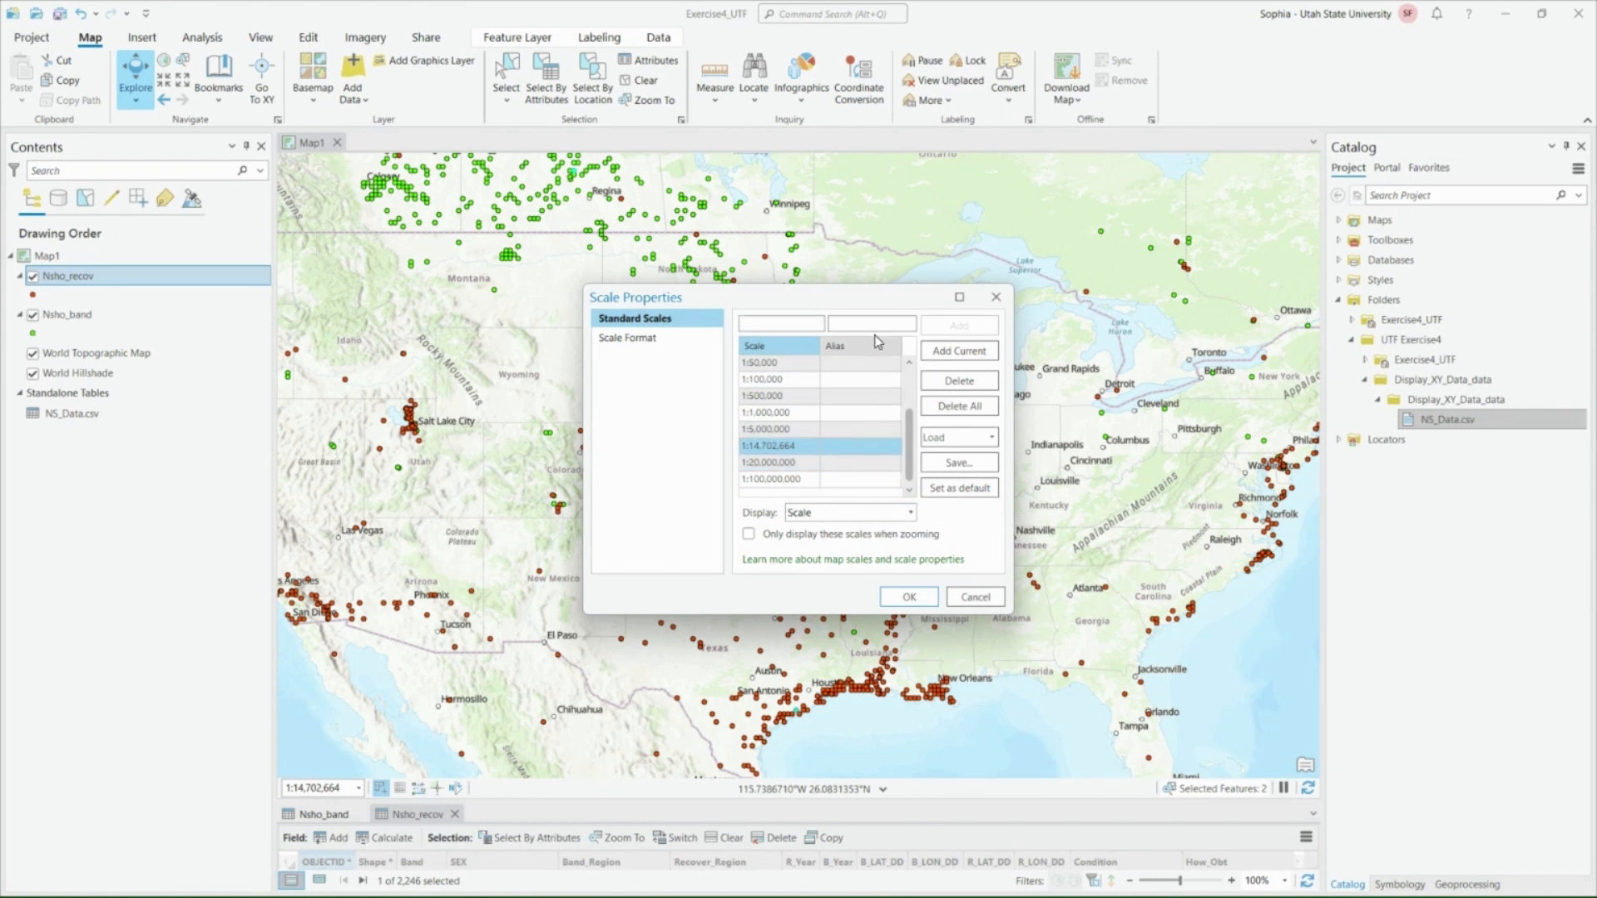
- Enter 1:15000000 as a new scale value and accept the scale properties
{"action": "left_click", "coordinate": [803, 322]}
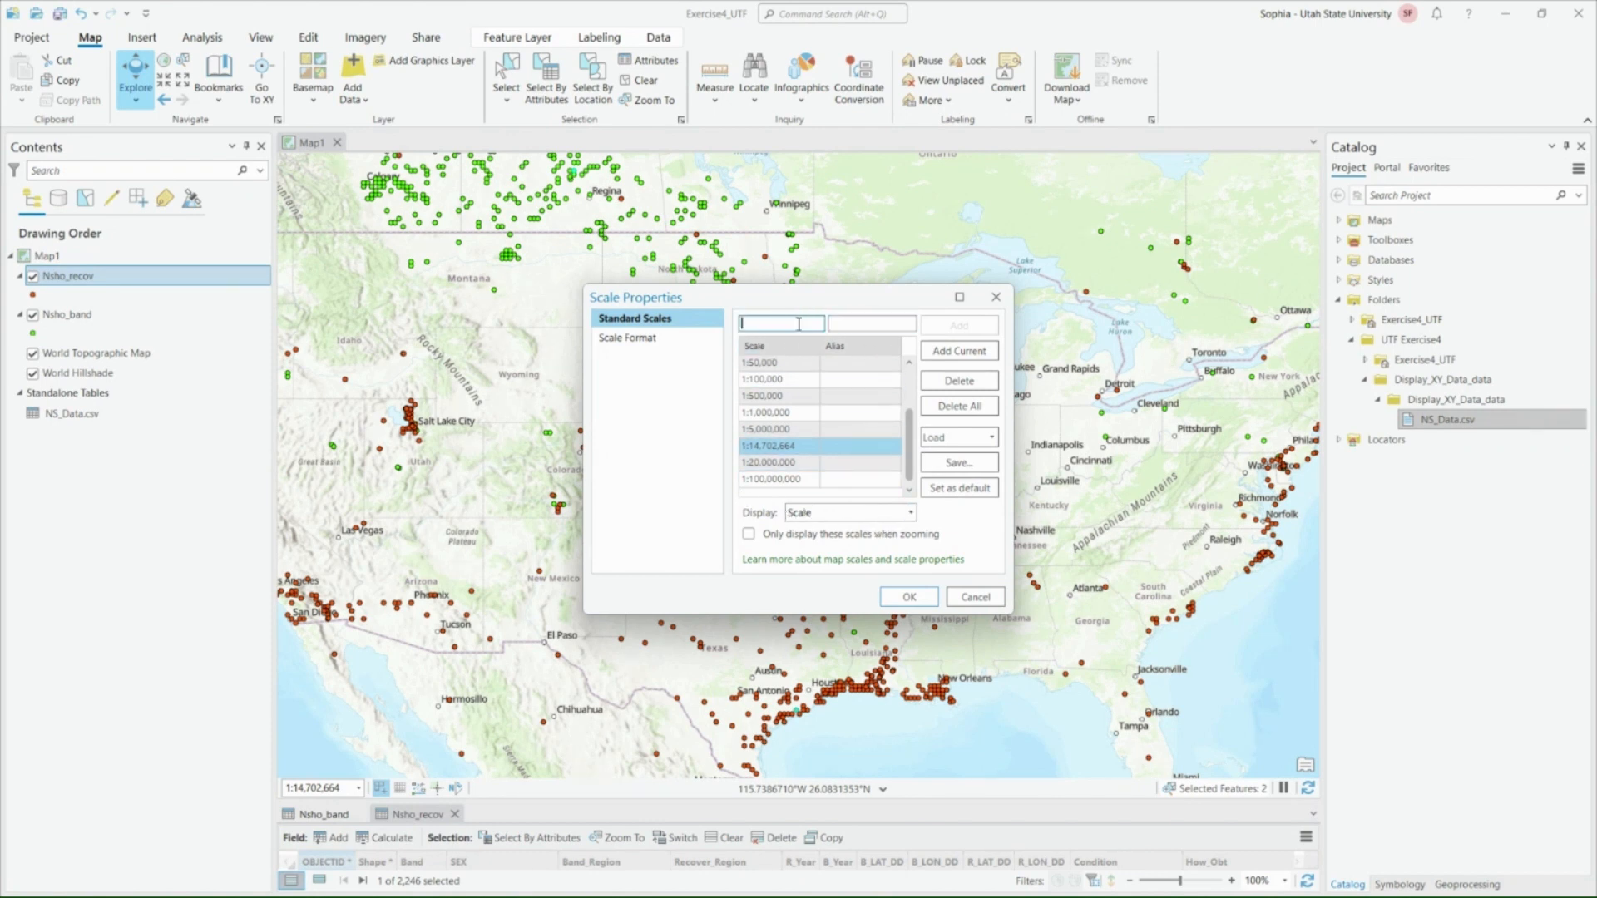
{"action": "type", "text": "1:15000000"}
{"action": "left_click", "coordinate": [903, 597]}
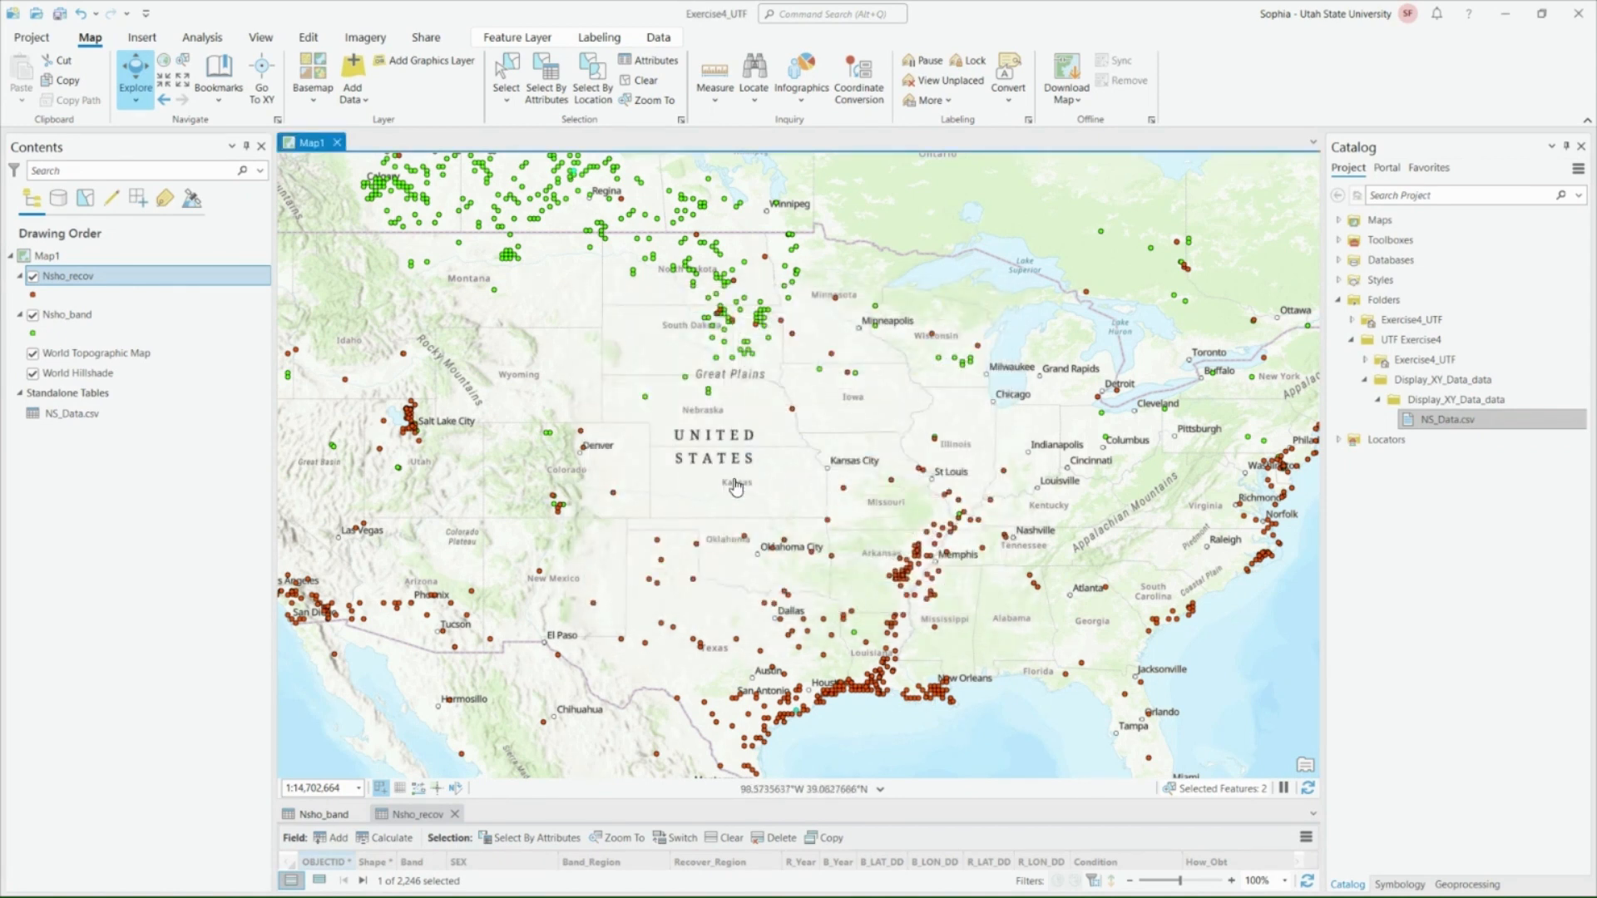
- Start measuring distance in Geodesic mode, try the Imperial unit, and set the unit to Kilometers
{"action": "left_click", "coordinate": [378, 787]}
{"action": "left_click_drag", "start_coordinate": [653, 429], "coordinate": [685, 421]}
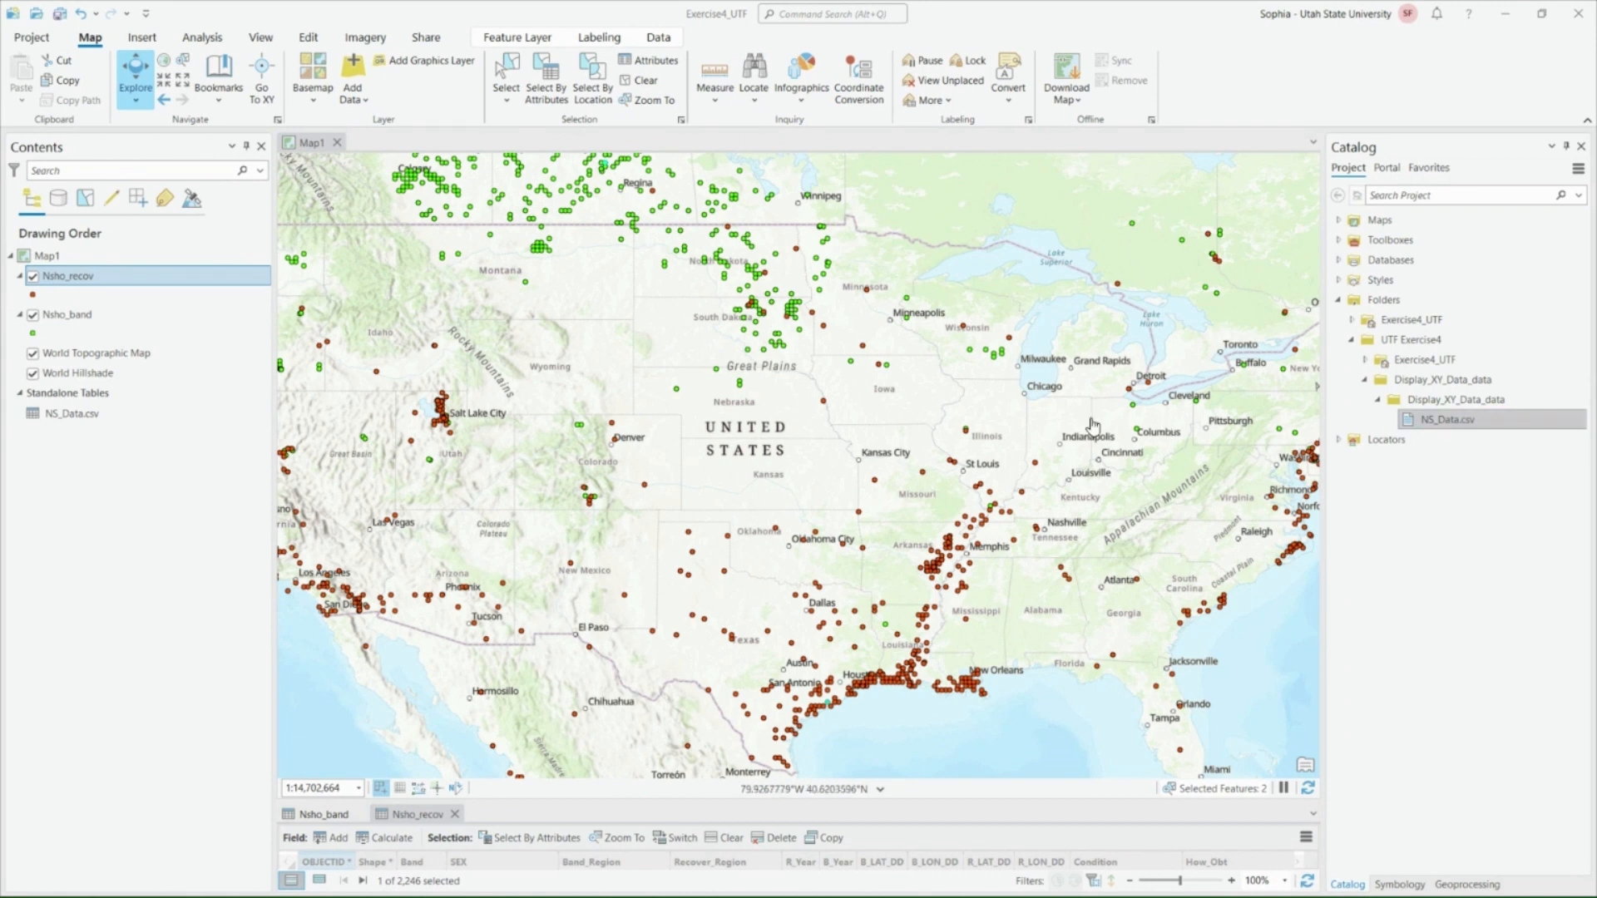
{"action": "left_click", "coordinate": [711, 81]}
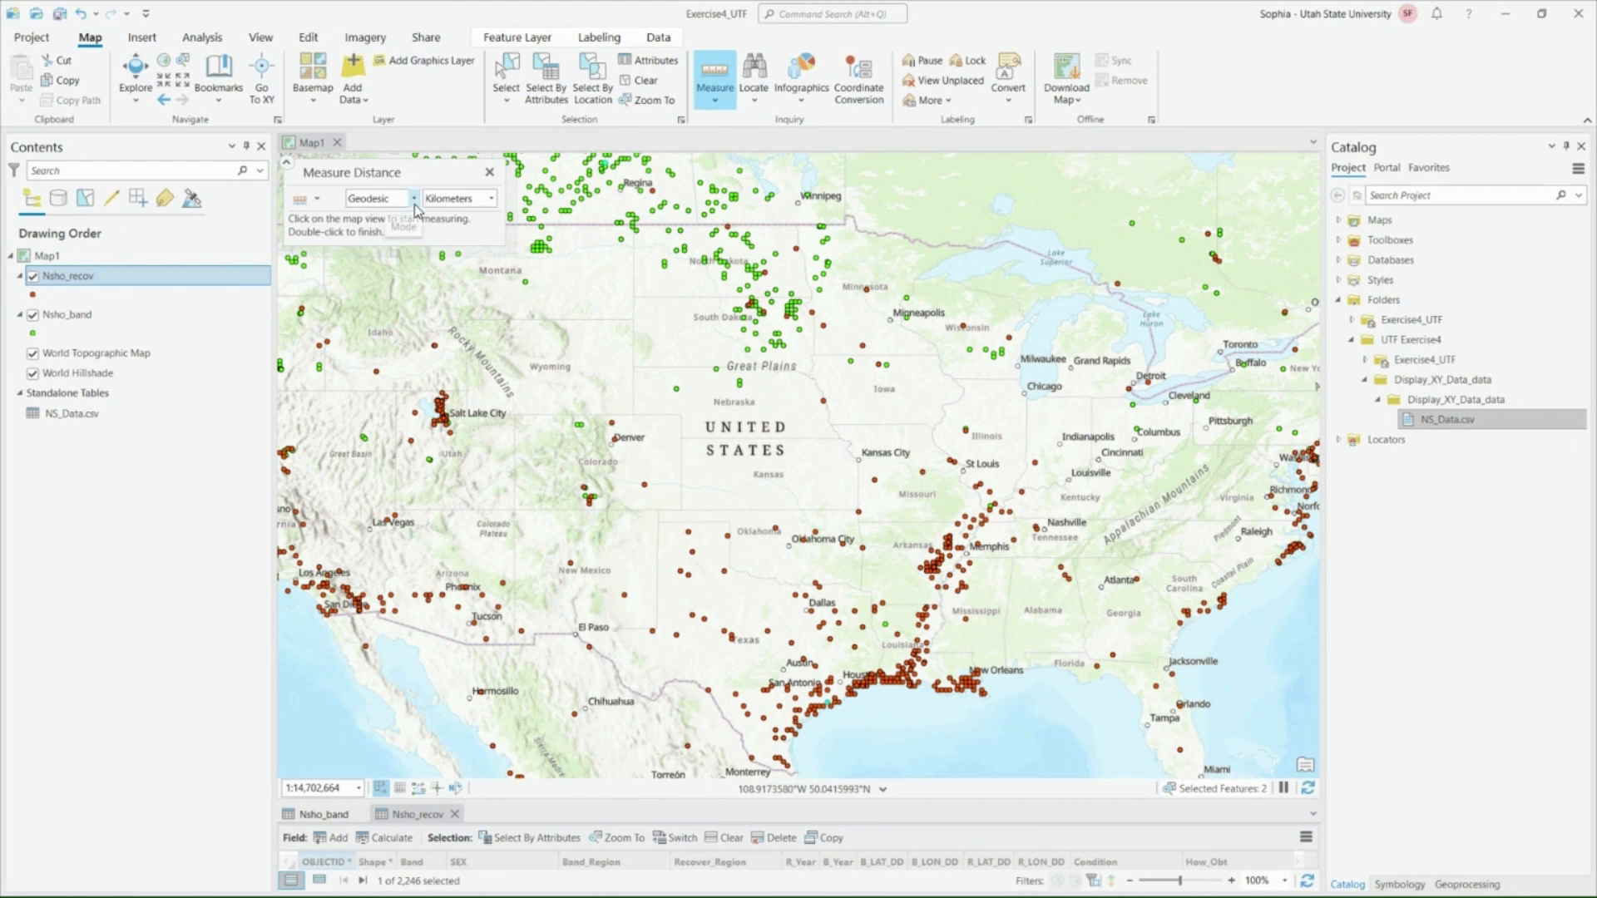
{"action": "left_click", "coordinate": [492, 199]}
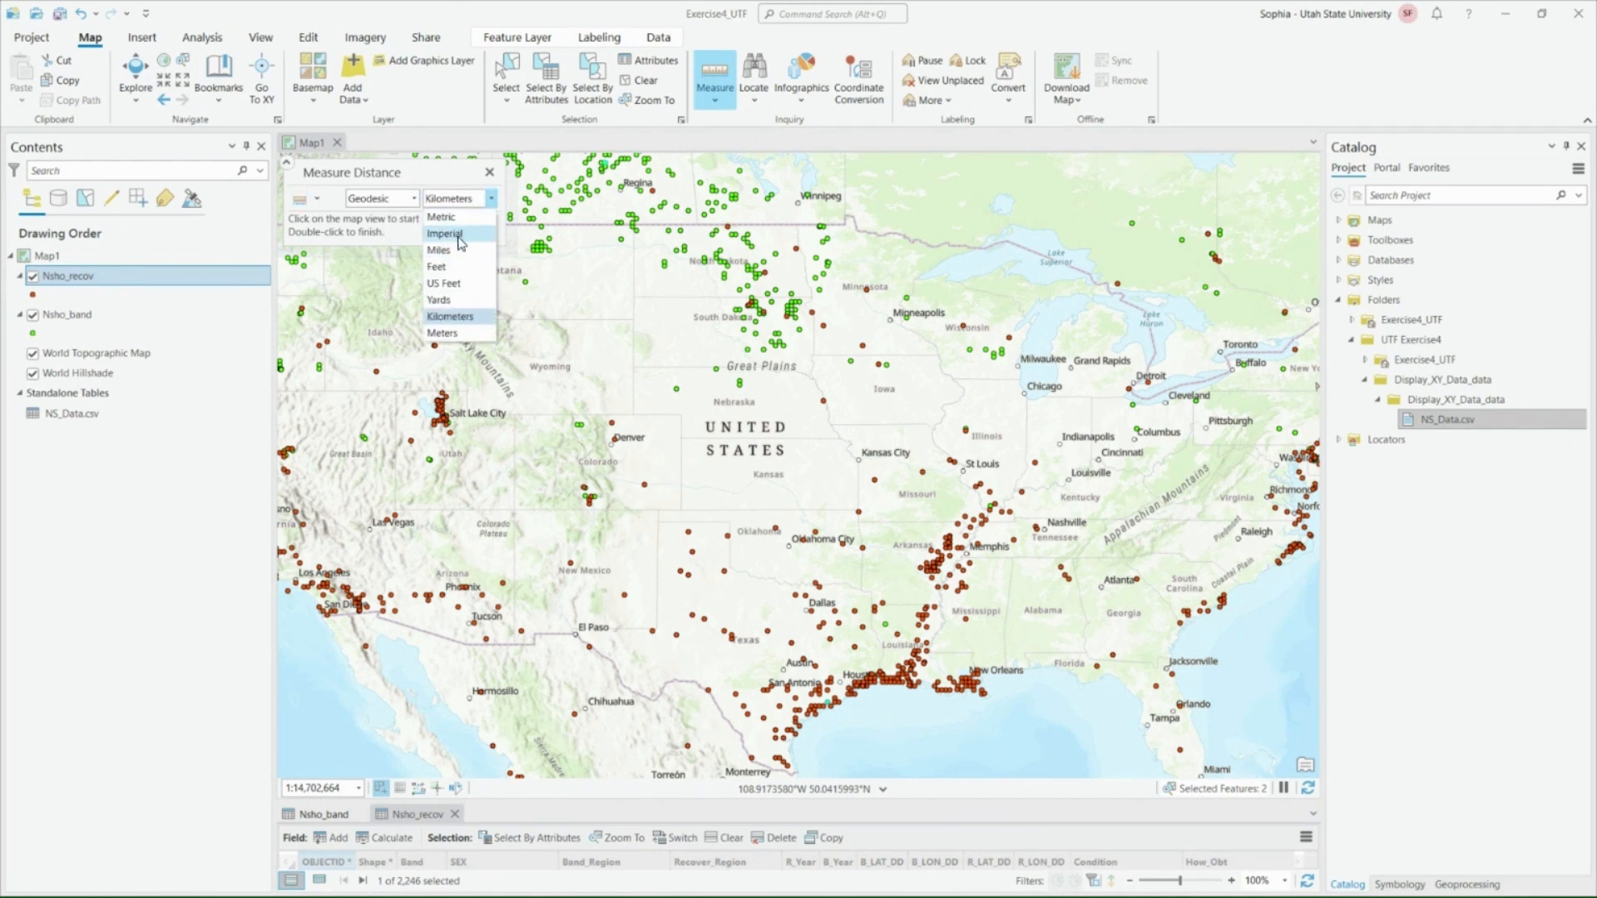
{"action": "left_click", "coordinate": [445, 233]}
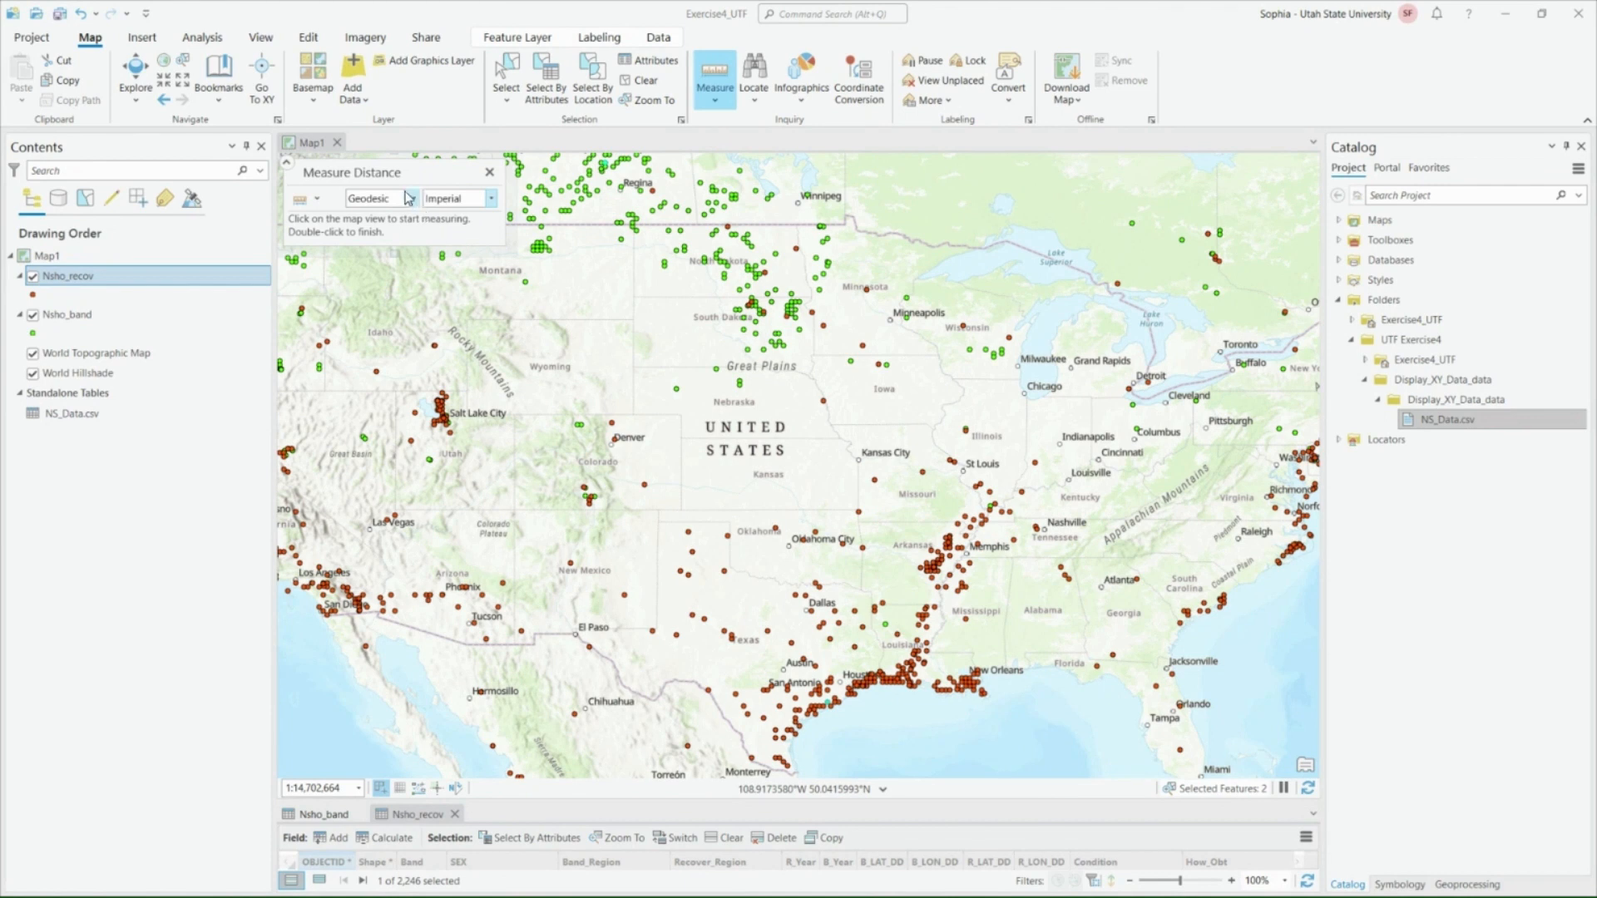
{"action": "left_click", "coordinate": [491, 201]}
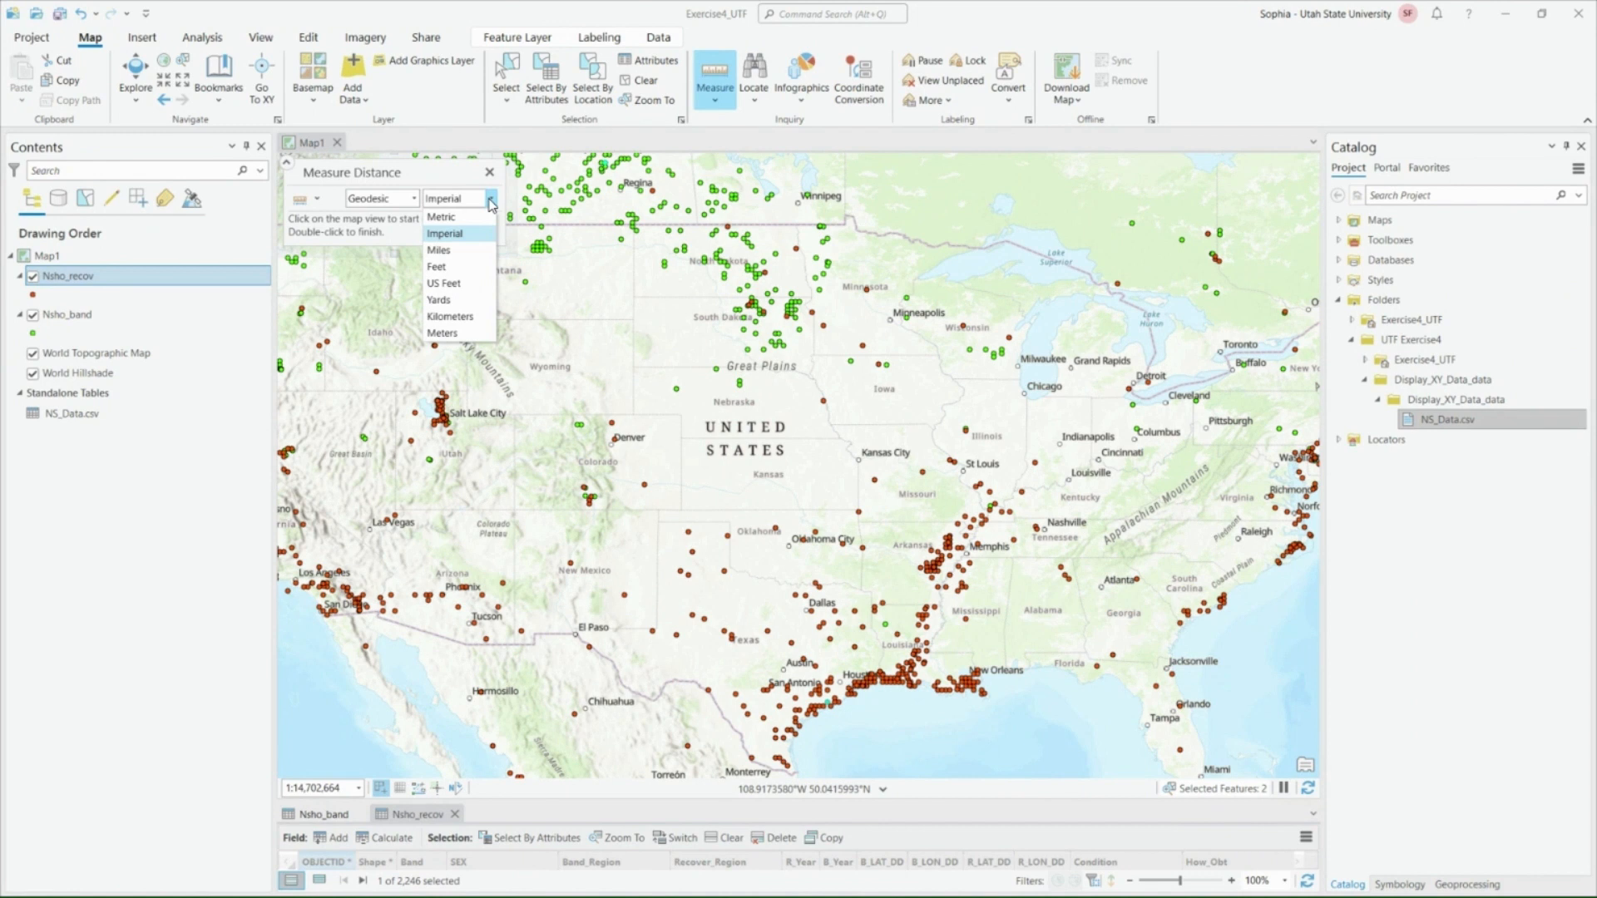
{"action": "left_click", "coordinate": [445, 316]}
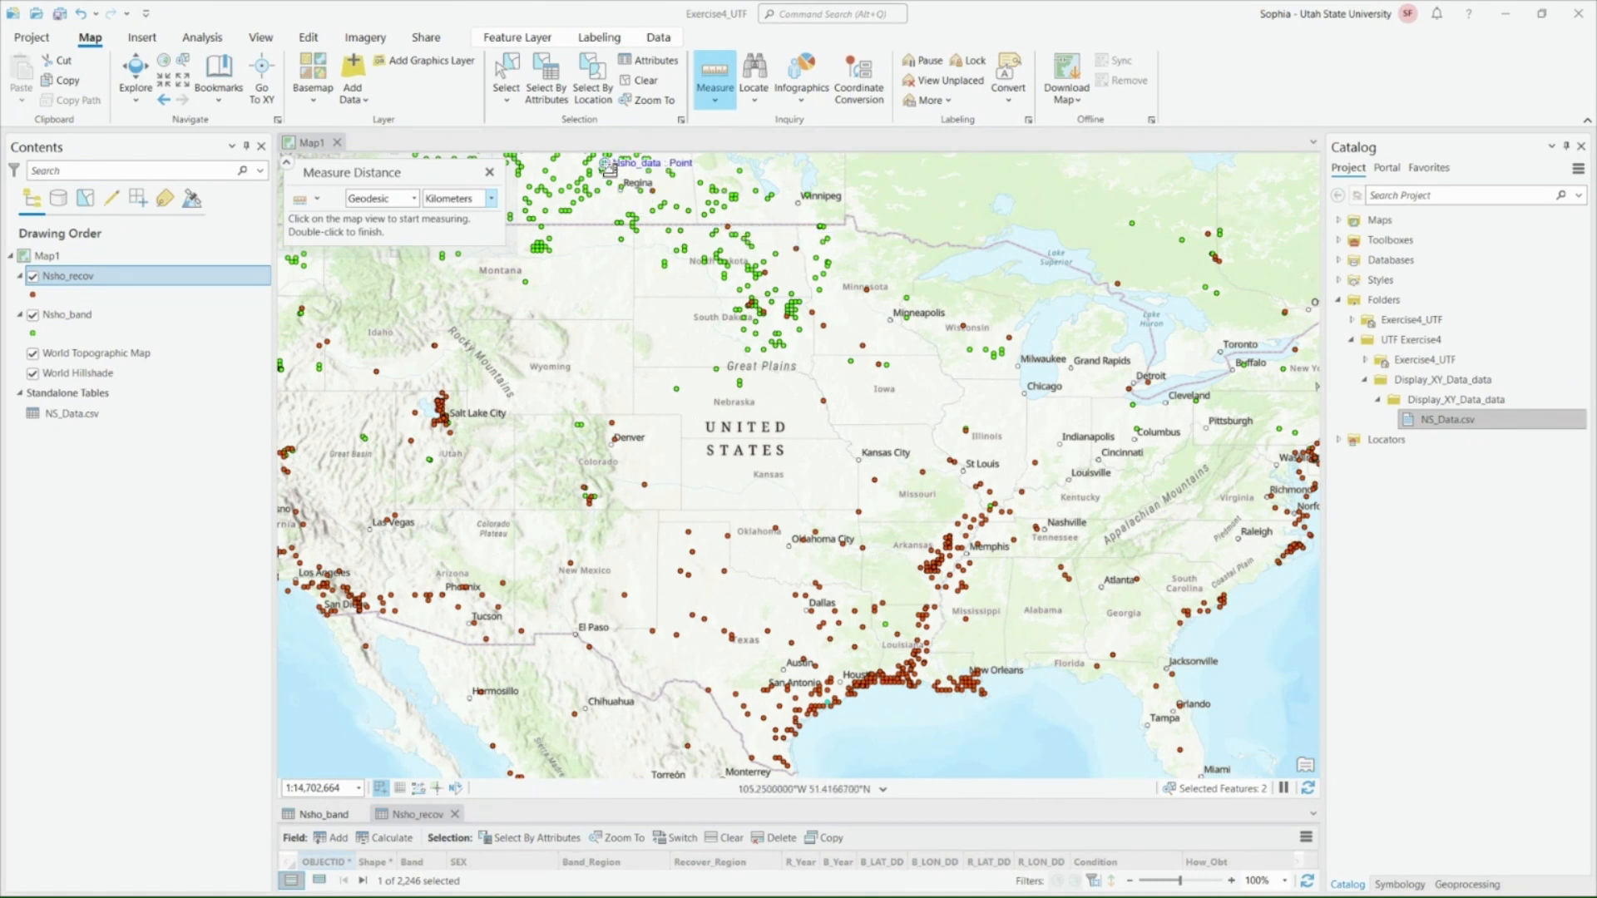
- Measure a path from the selected banding point near Regina to the Texas coast and on to northern Louisiana, and close the measurement
{"action": "left_click", "coordinate": [620, 176]}
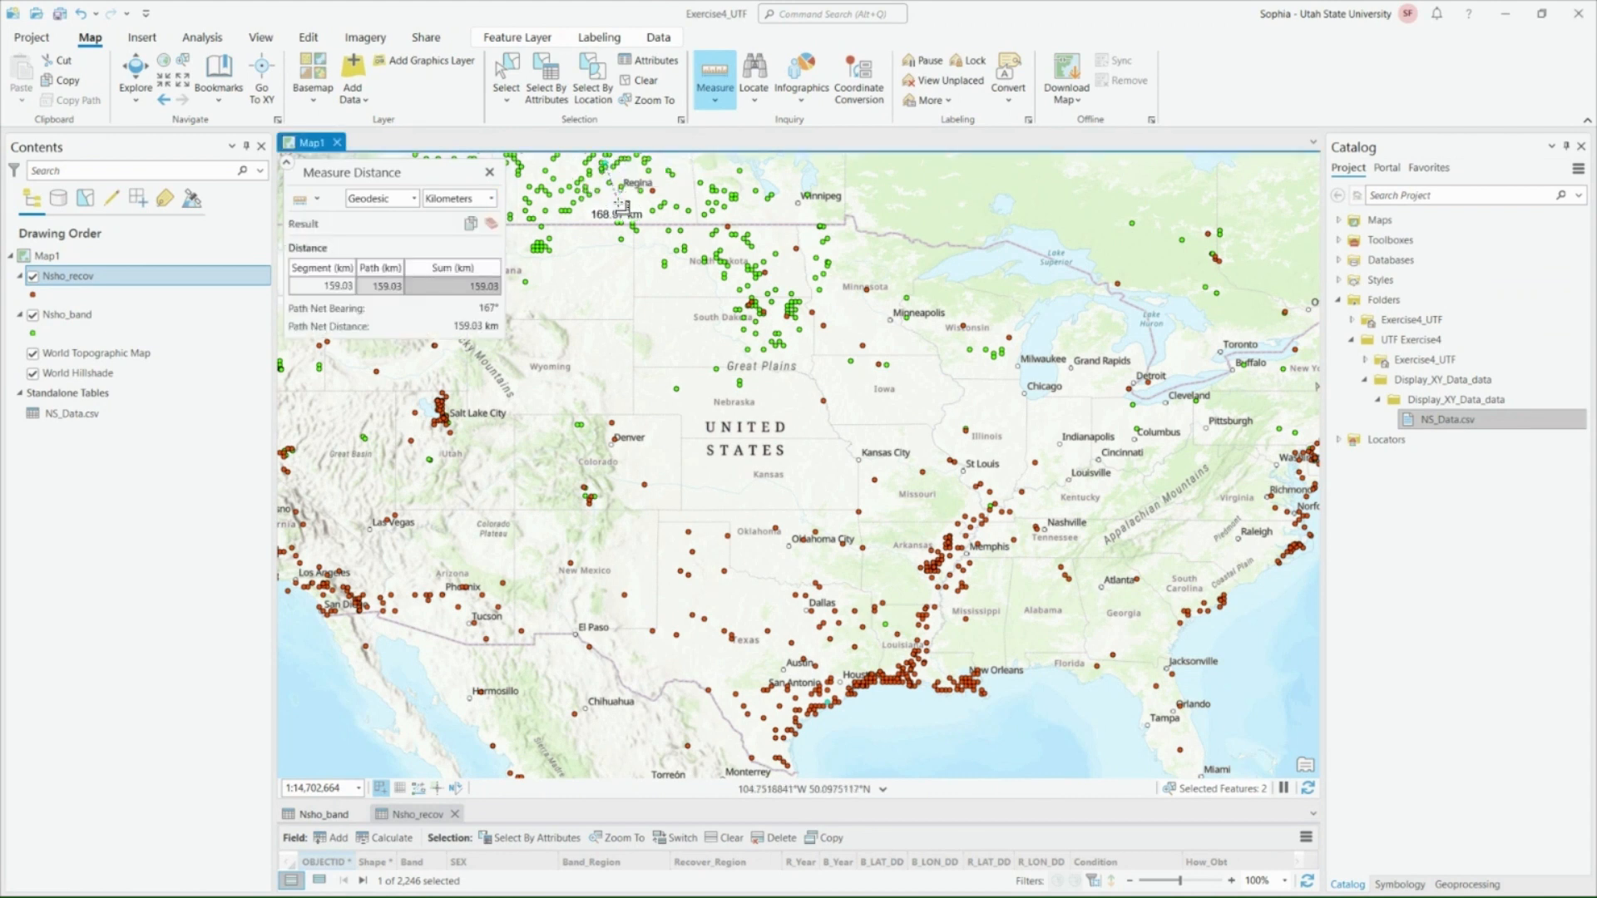
{"action": "left_click", "coordinate": [831, 706]}
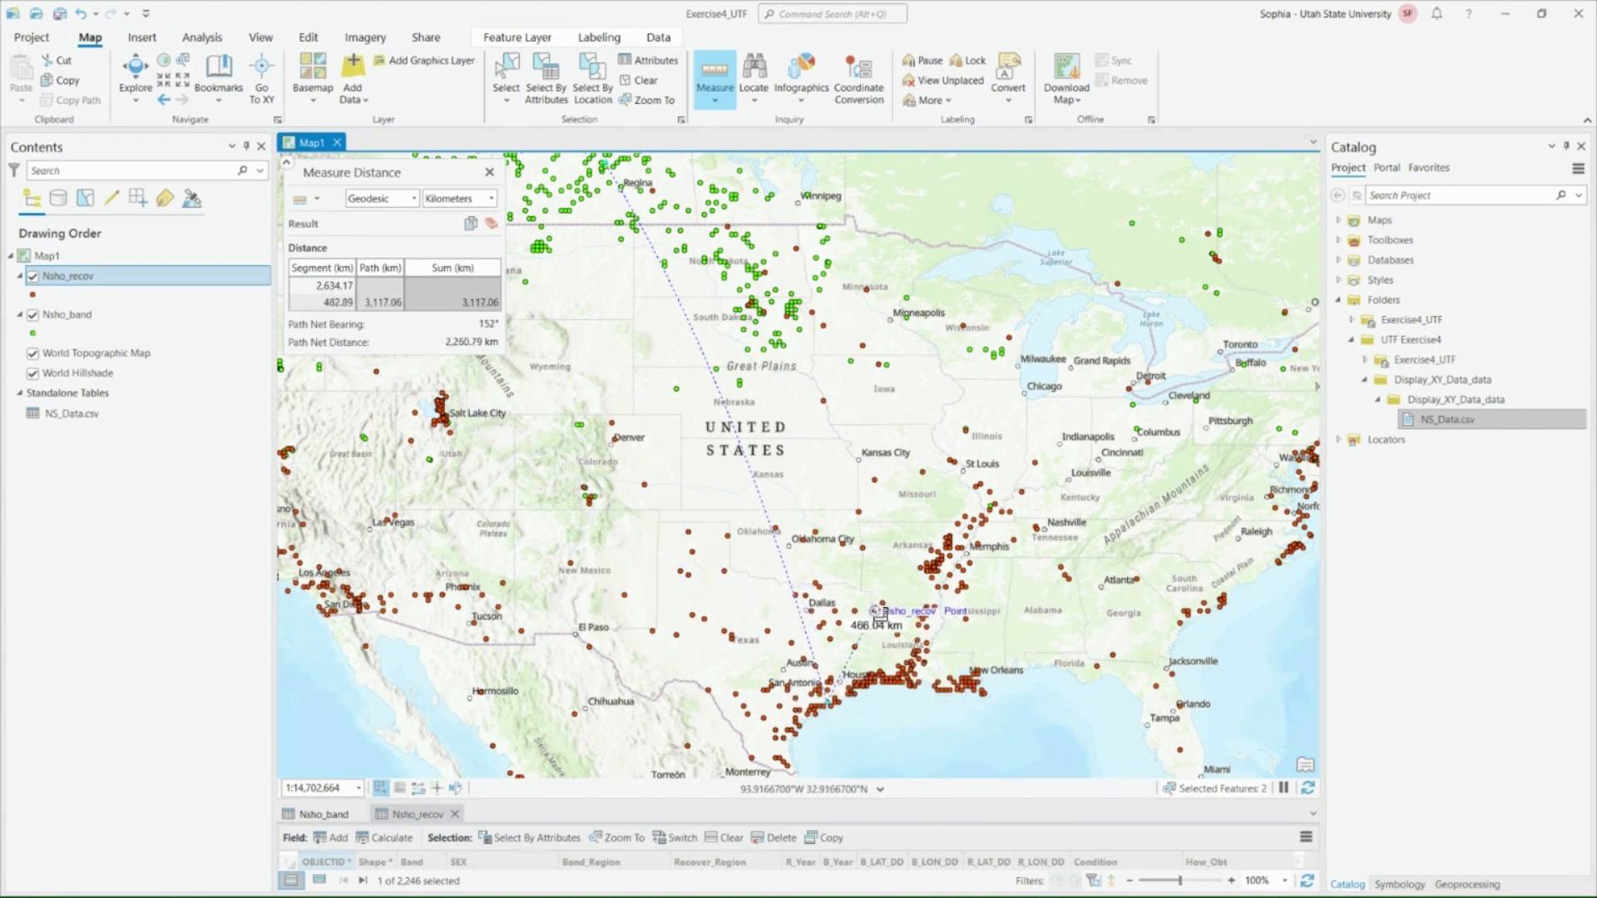
{"action": "double_click", "coordinate": [879, 613]}
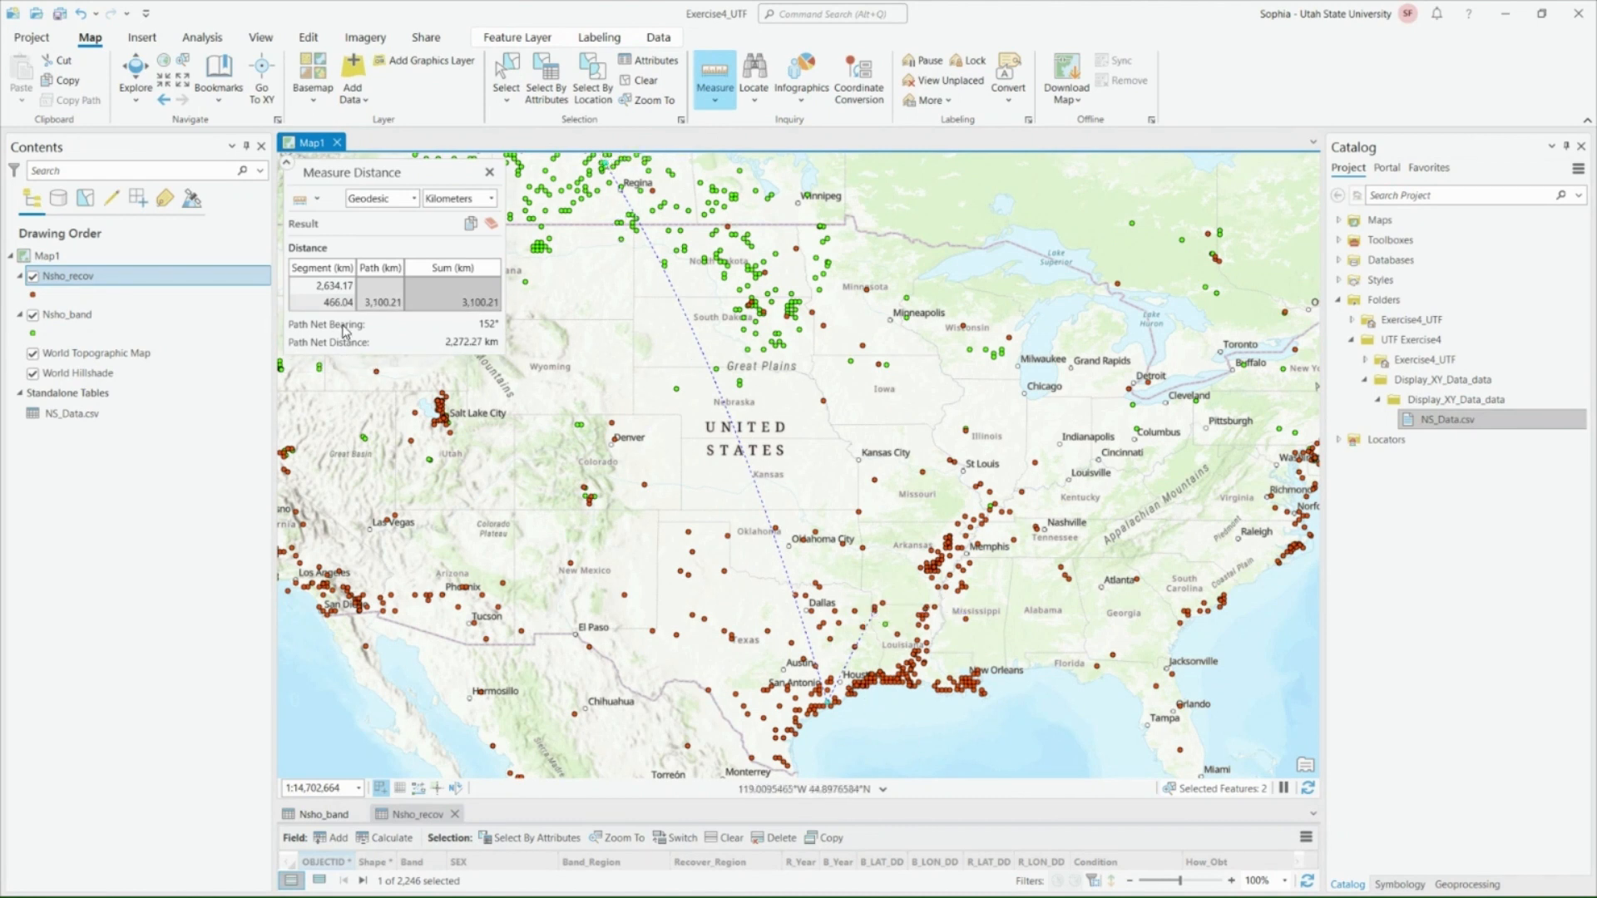
{"action": "left_click_drag", "start_coordinate": [313, 287], "coordinate": [356, 287]}
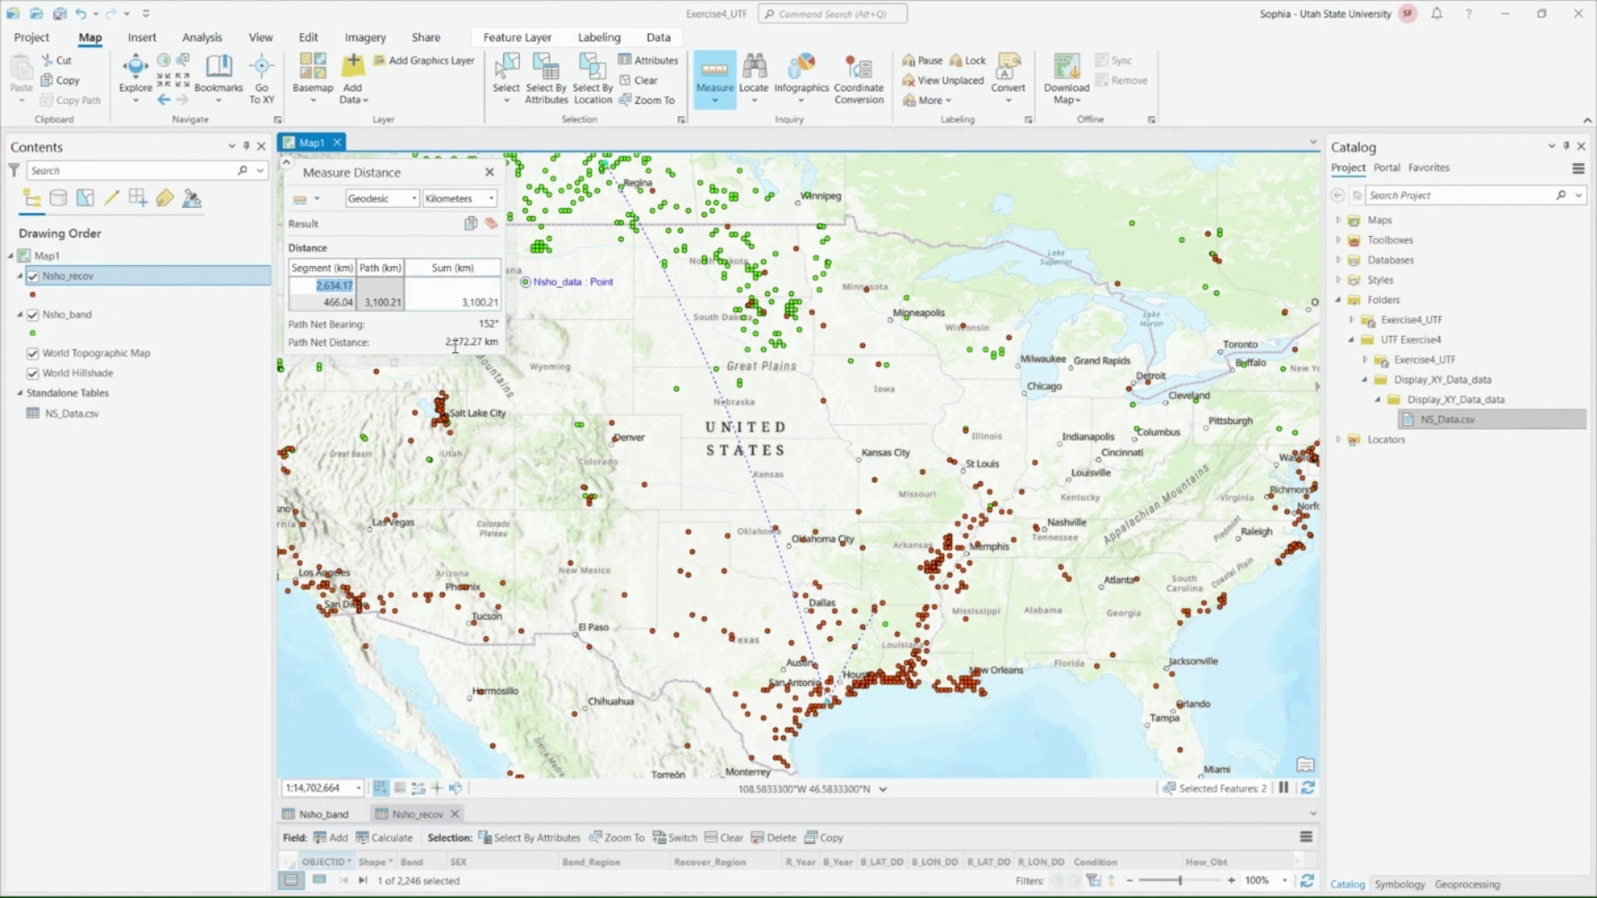
{"action": "left_click", "coordinate": [492, 199]}
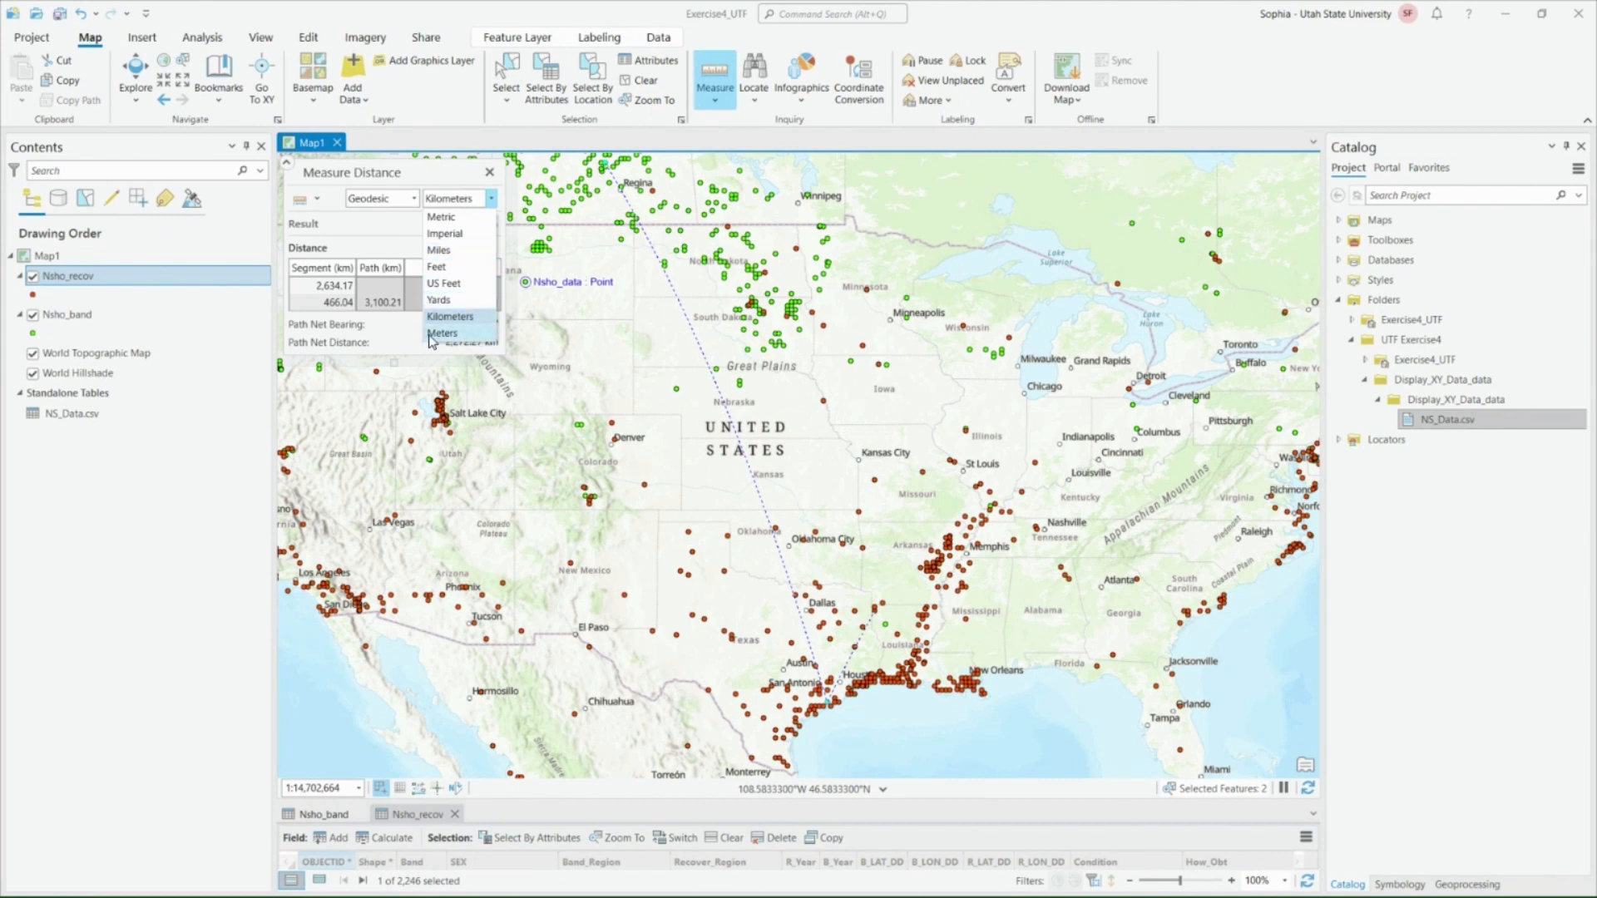
{"action": "left_click", "coordinate": [369, 242]}
{"action": "left_click", "coordinate": [489, 172]}
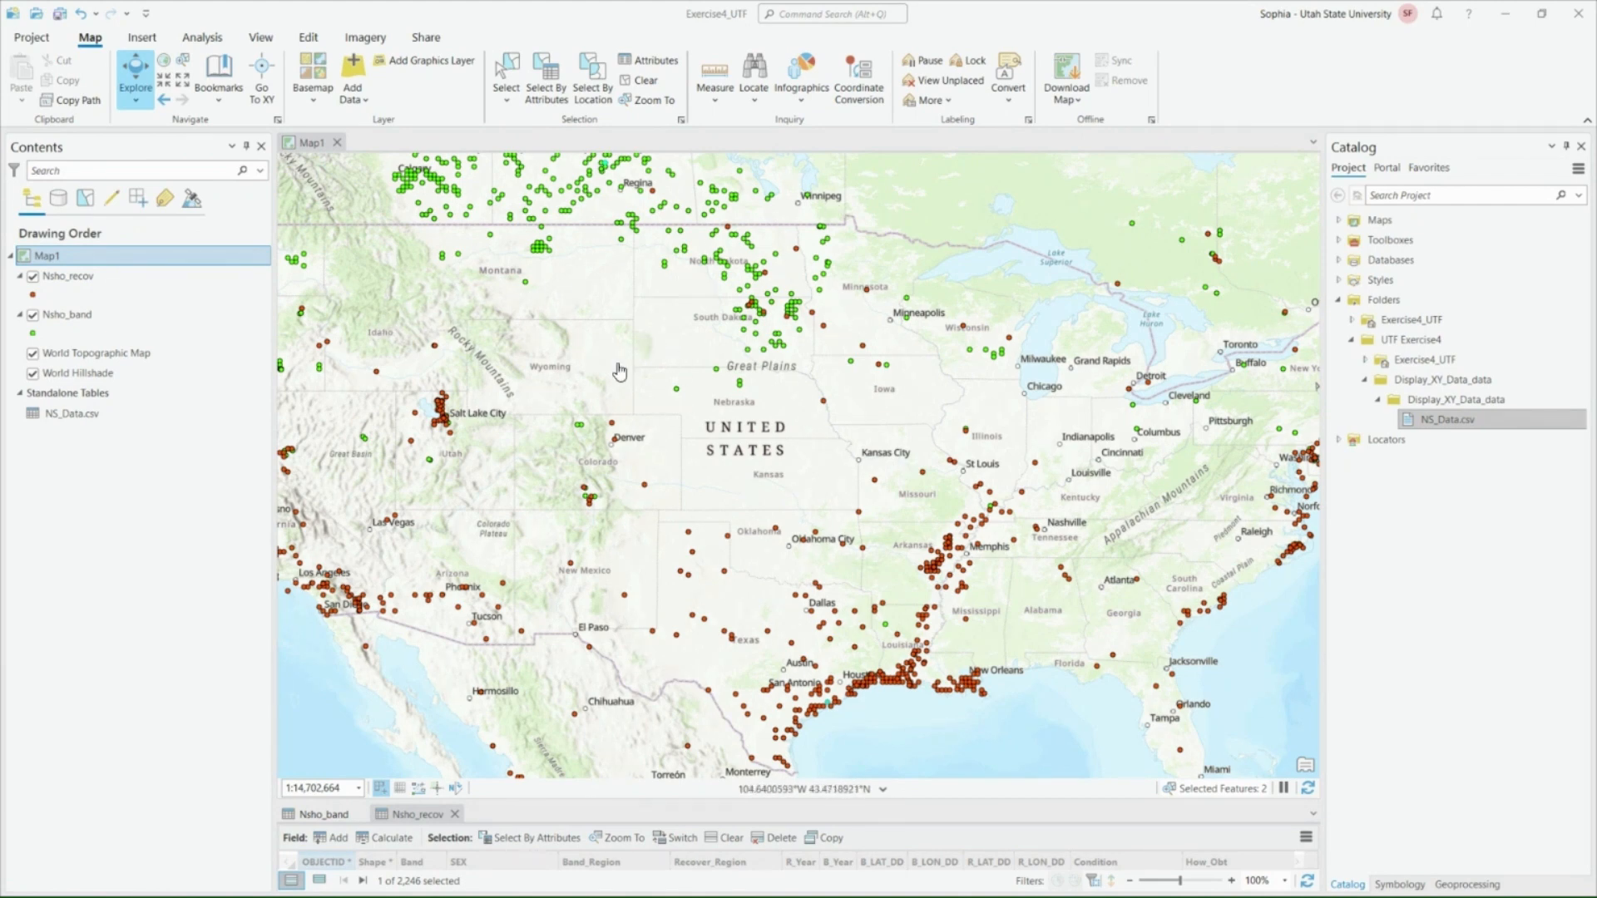
- Clear the selected features in both layers and show the points' full spread from Alaska to Colombia
{"action": "scroll", "coordinate": [757, 389], "scroll_direction": "down", "scroll_amount": 2}
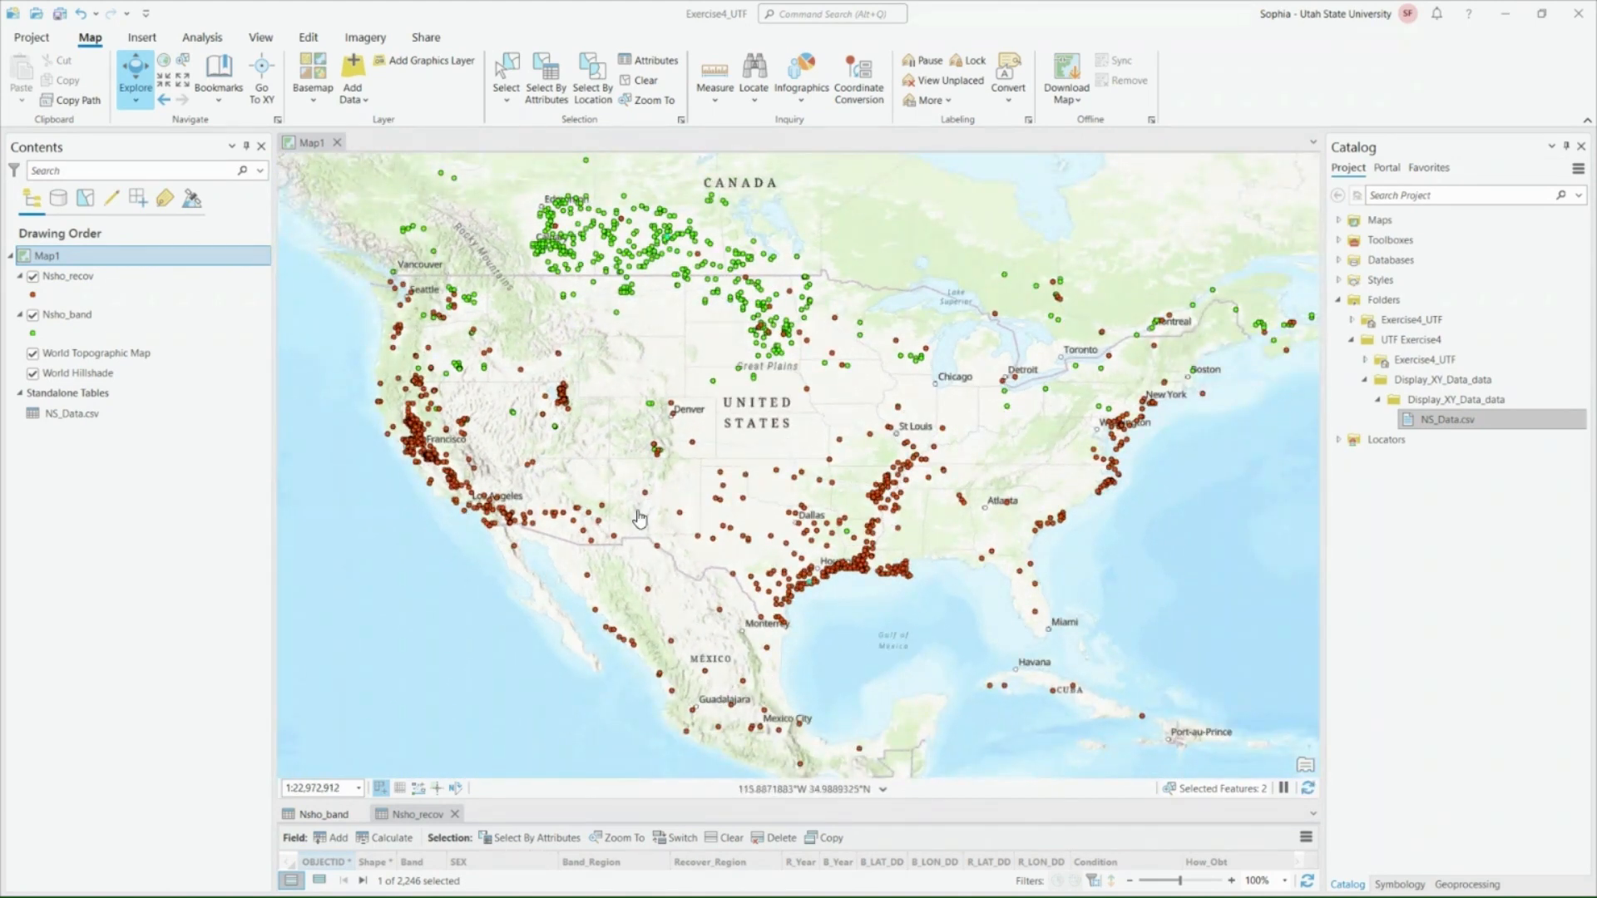
{"action": "scroll", "coordinate": [639, 519], "scroll_direction": "down", "scroll_amount": 2}
{"action": "left_click_drag", "start_coordinate": [665, 424], "coordinate": [671, 487]}
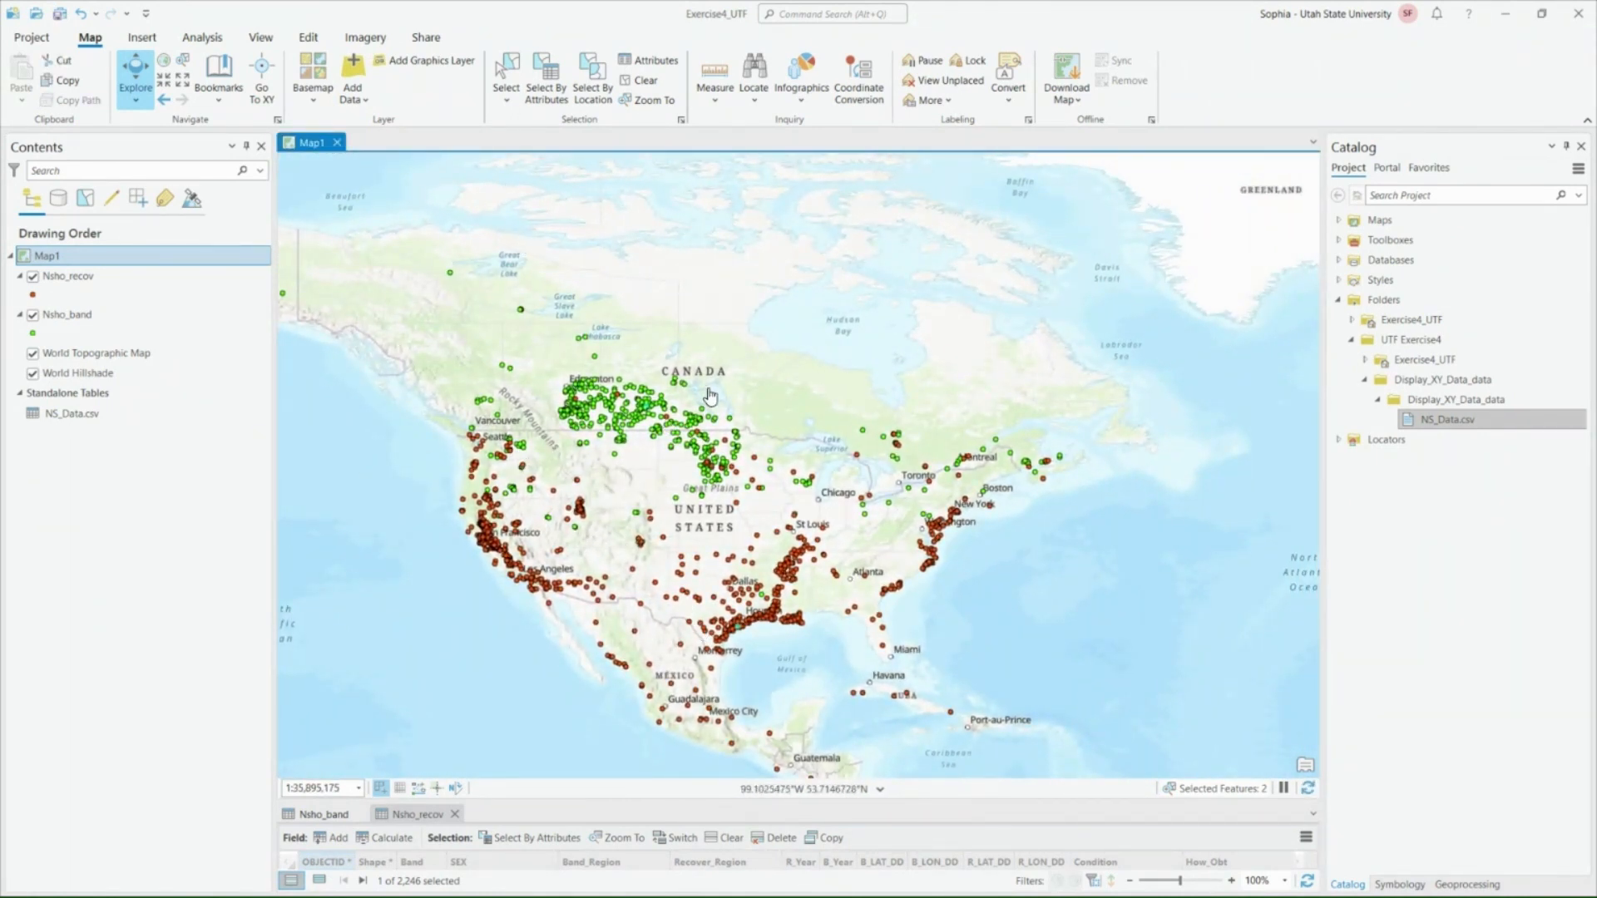
{"action": "left_click", "coordinate": [640, 80]}
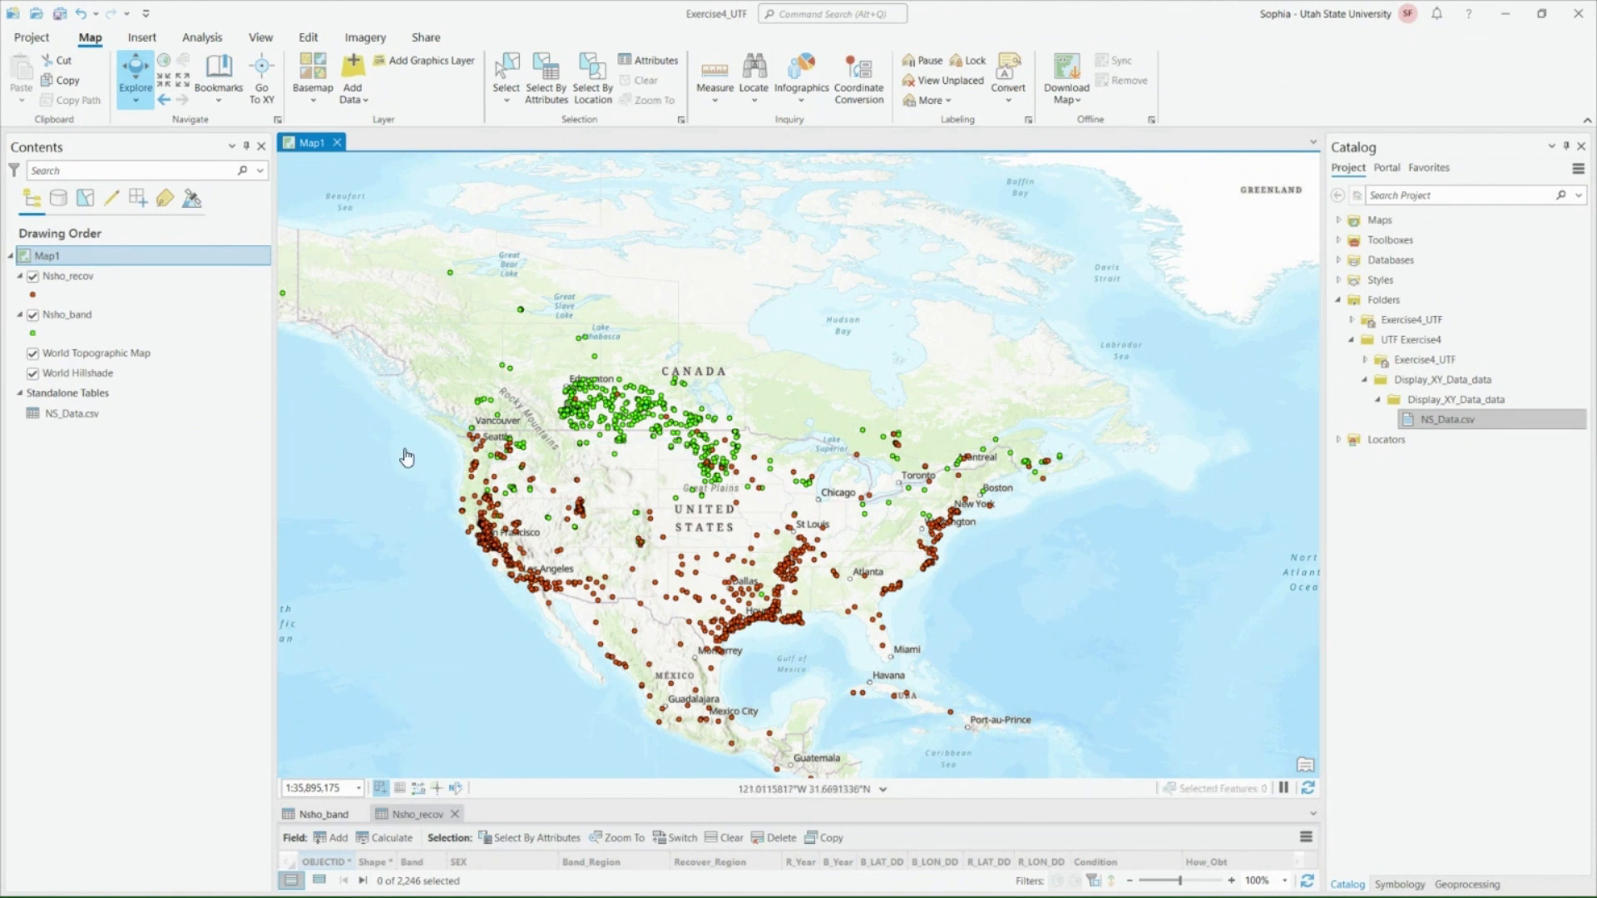
{"action": "left_click_drag", "start_coordinate": [642, 488], "coordinate": [678, 411]}
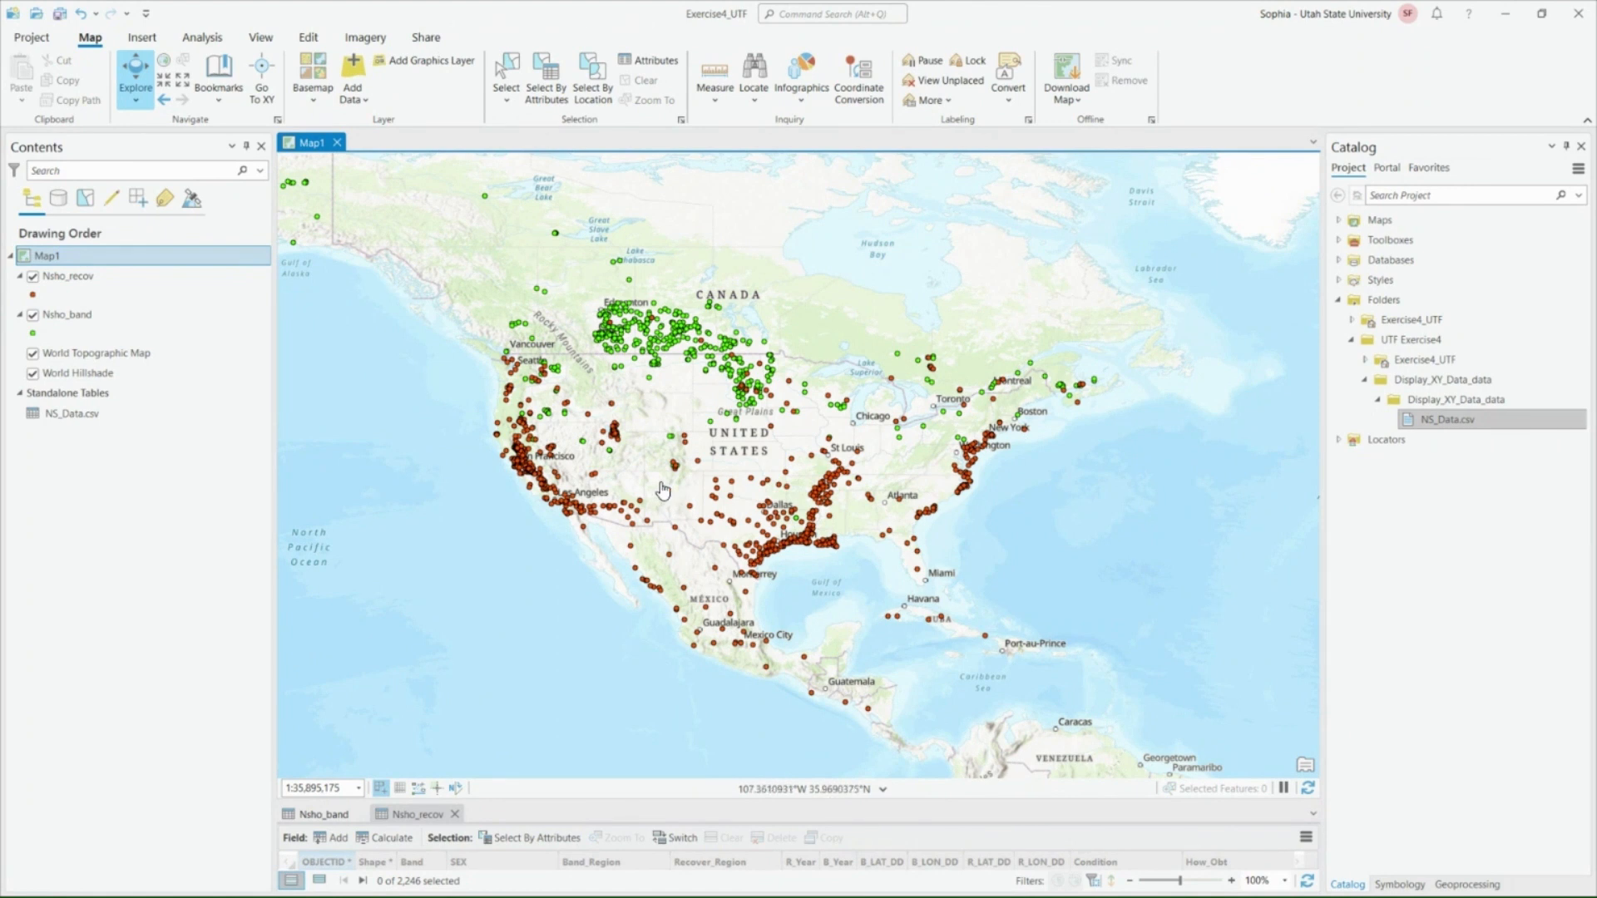
{"action": "left_click_drag", "start_coordinate": [661, 416], "coordinate": [748, 477]}
{"action": "scroll", "coordinate": [748, 477], "scroll_direction": "down", "scroll_amount": 2}
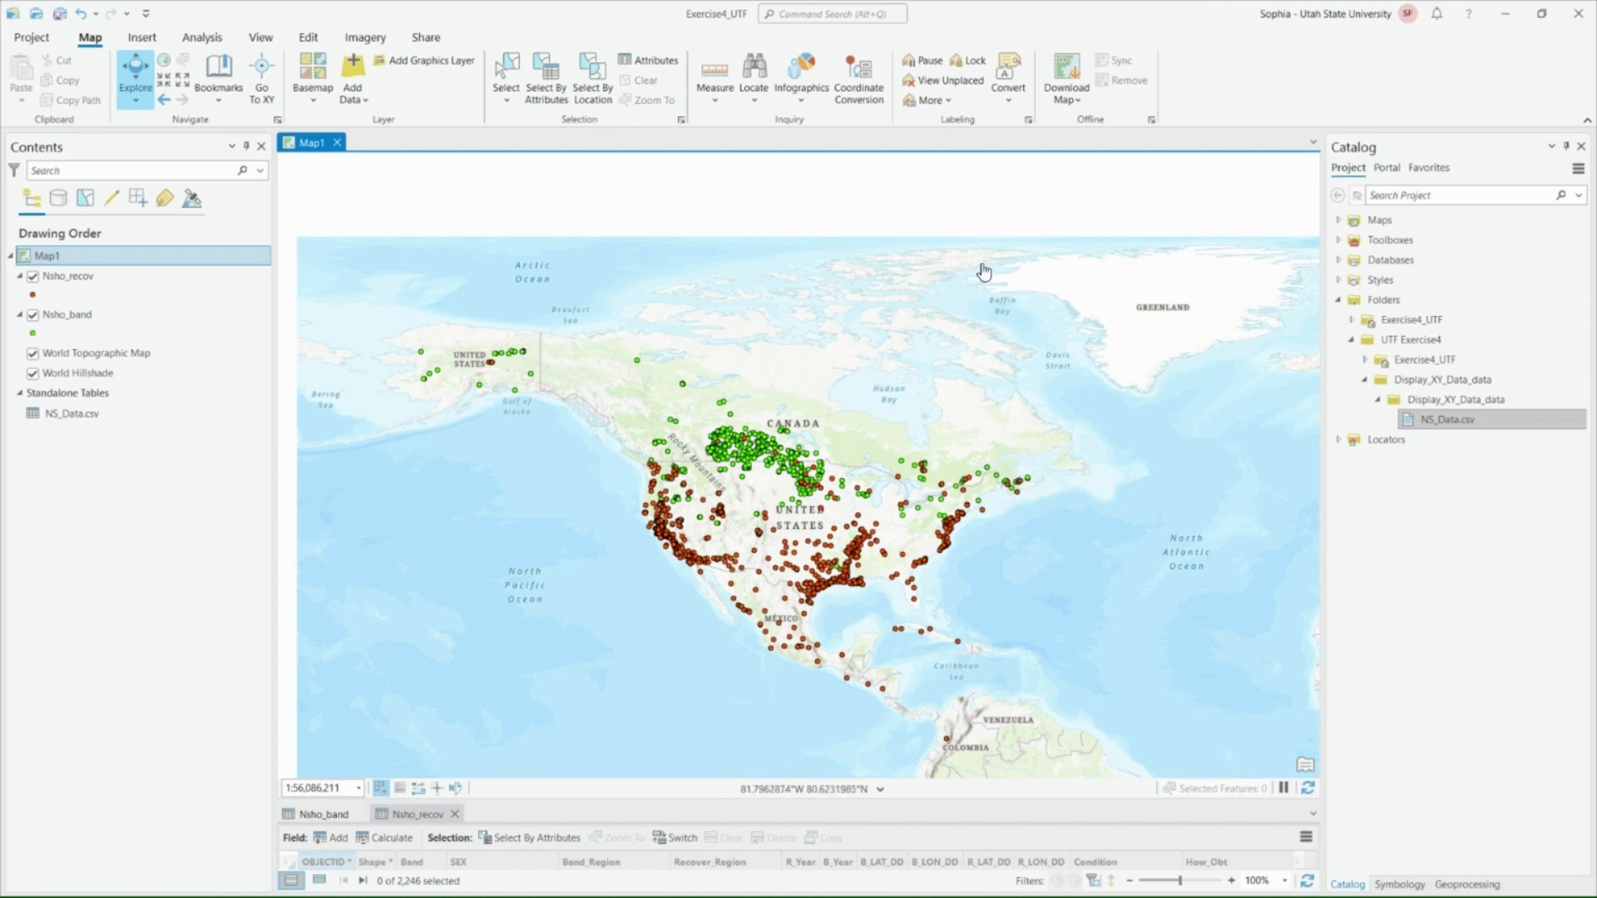
{"action": "right_click", "coordinate": [214, 265]}
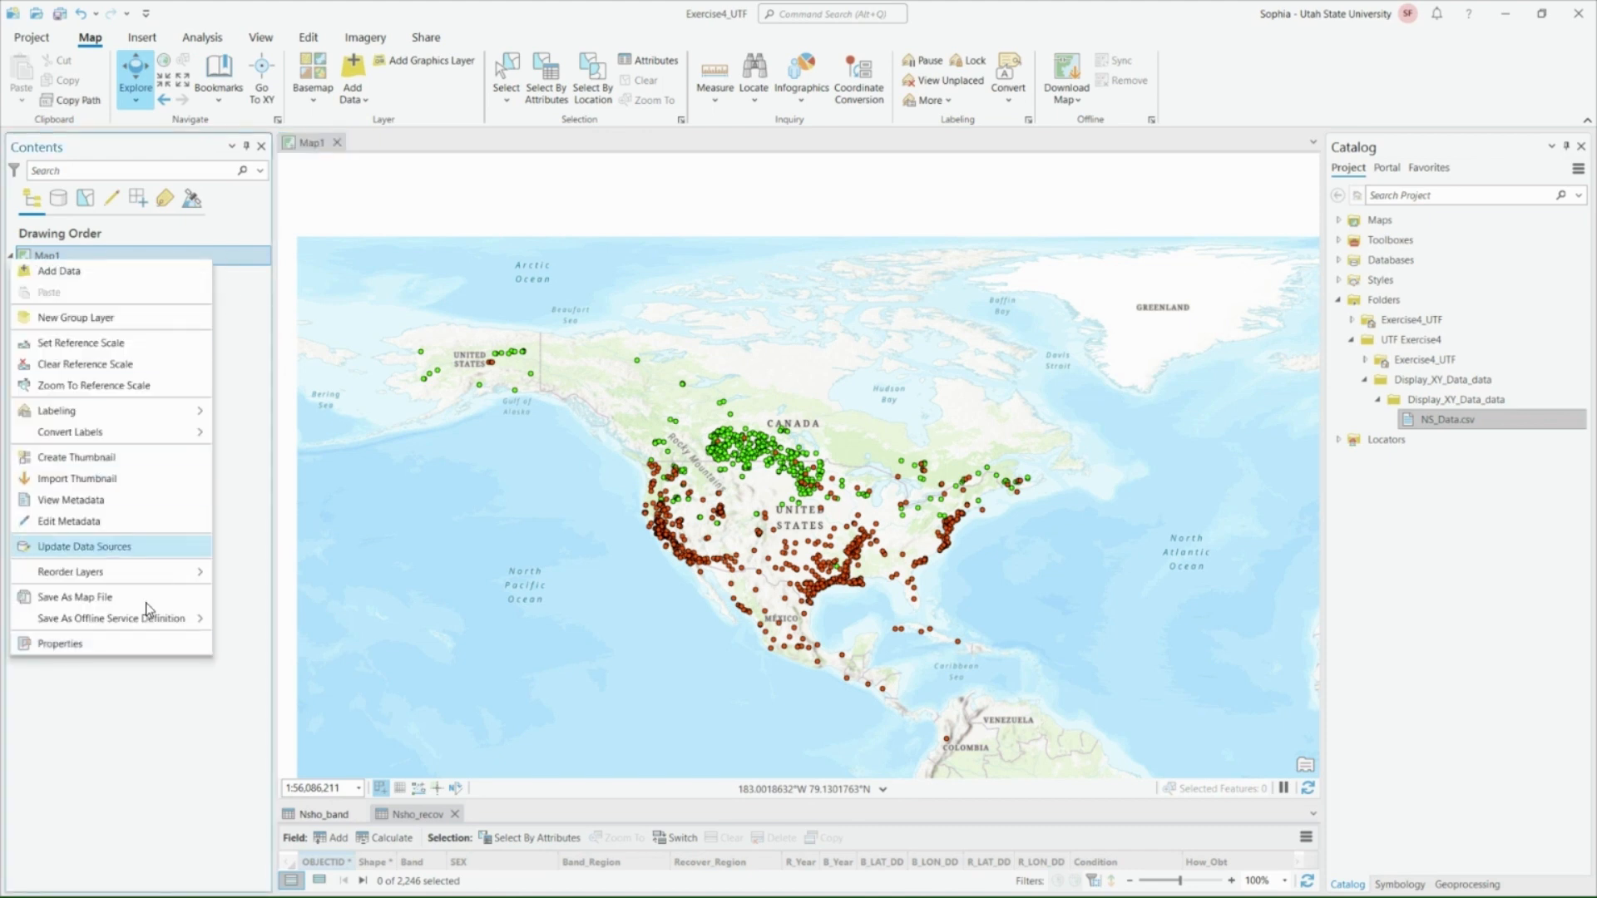
{"action": "left_click", "coordinate": [118, 729]}
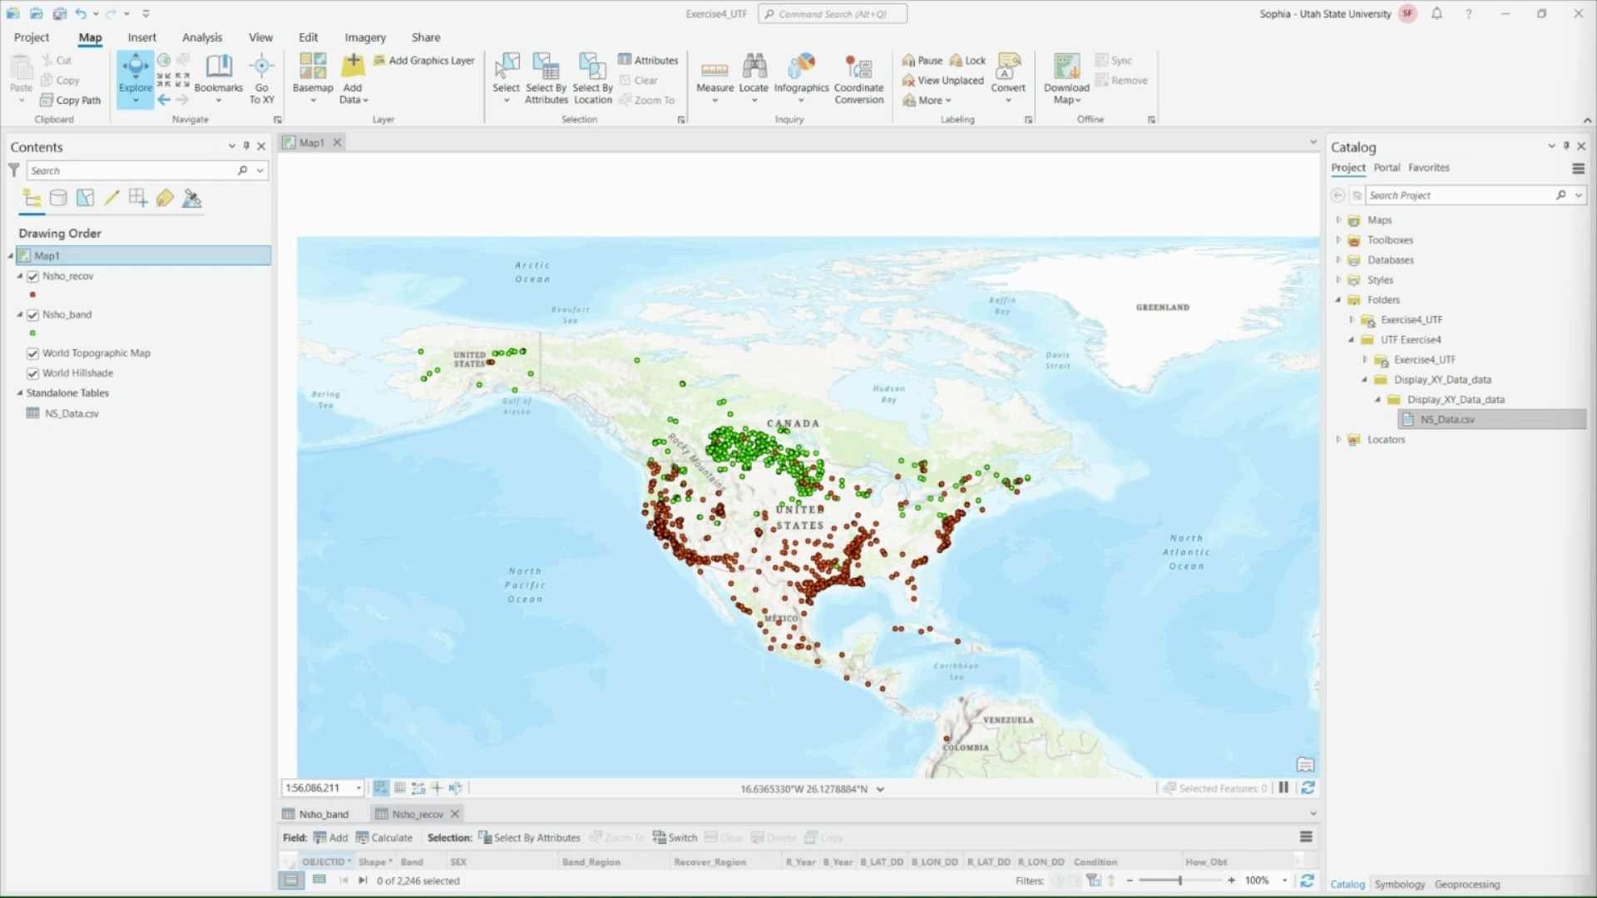
{"action": "right_click", "coordinate": [148, 257]}
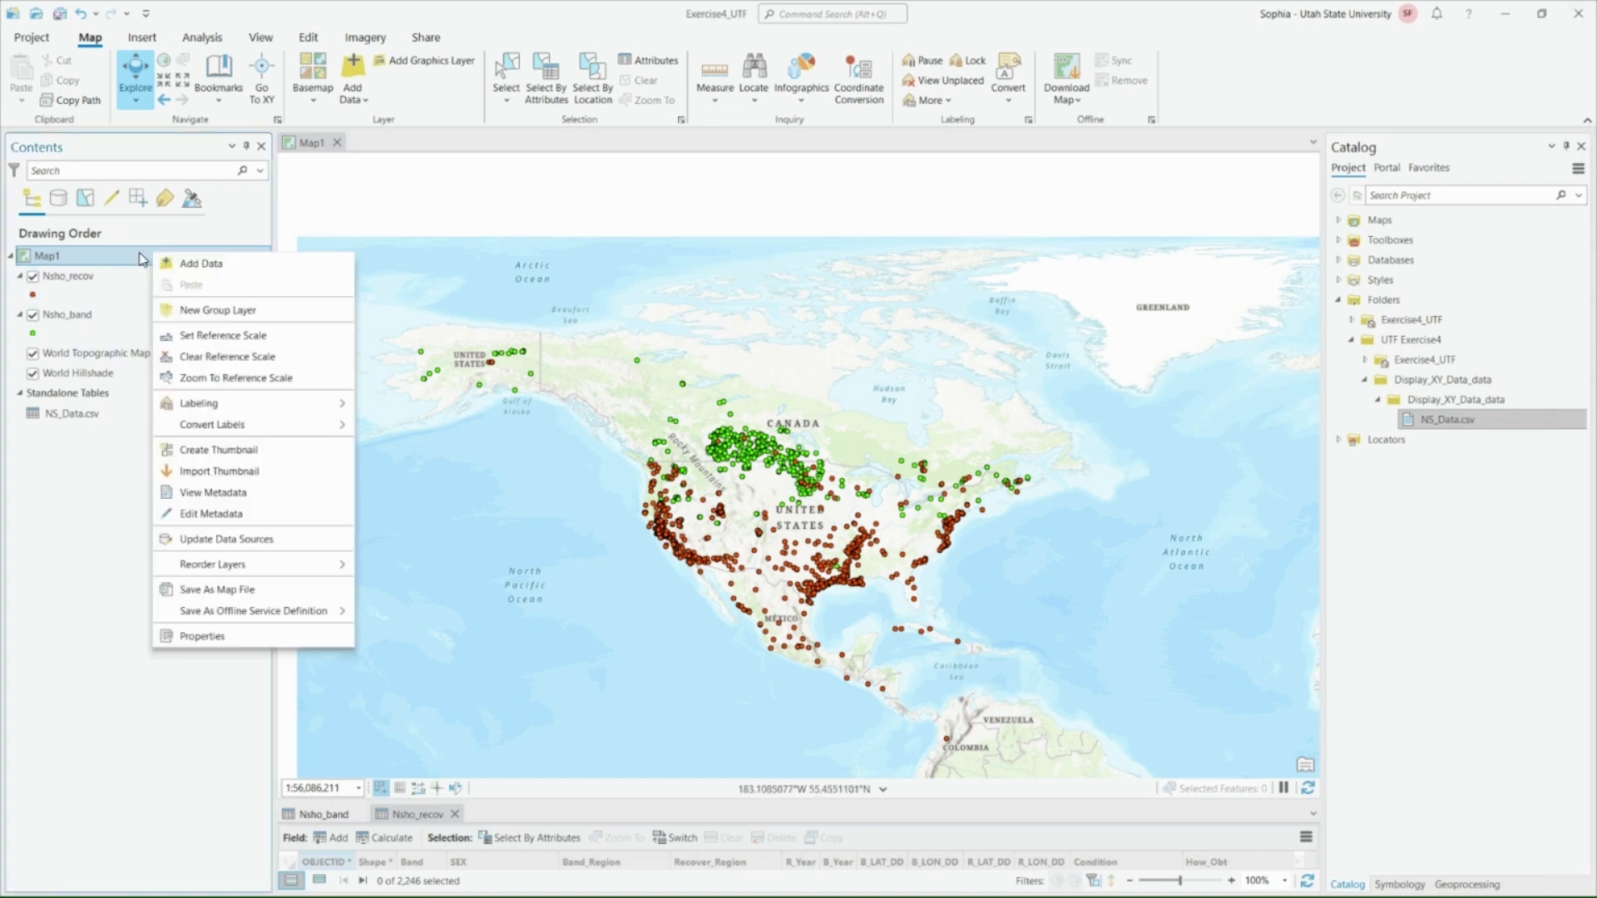
{"action": "left_click", "coordinate": [218, 641]}
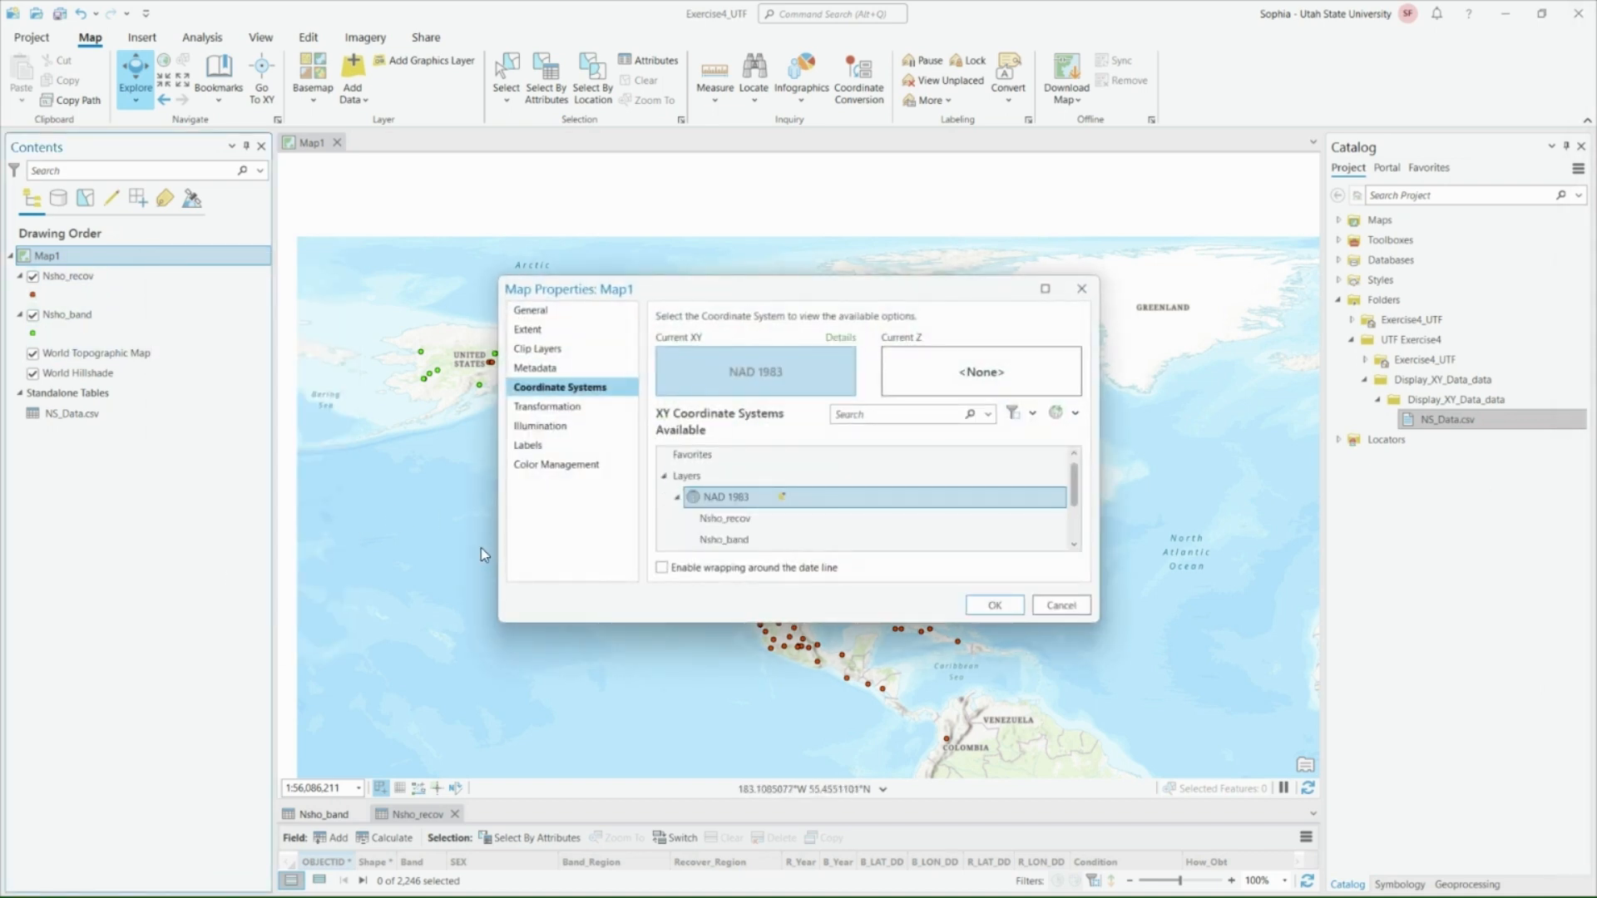
{"action": "left_click", "coordinate": [1081, 288]}
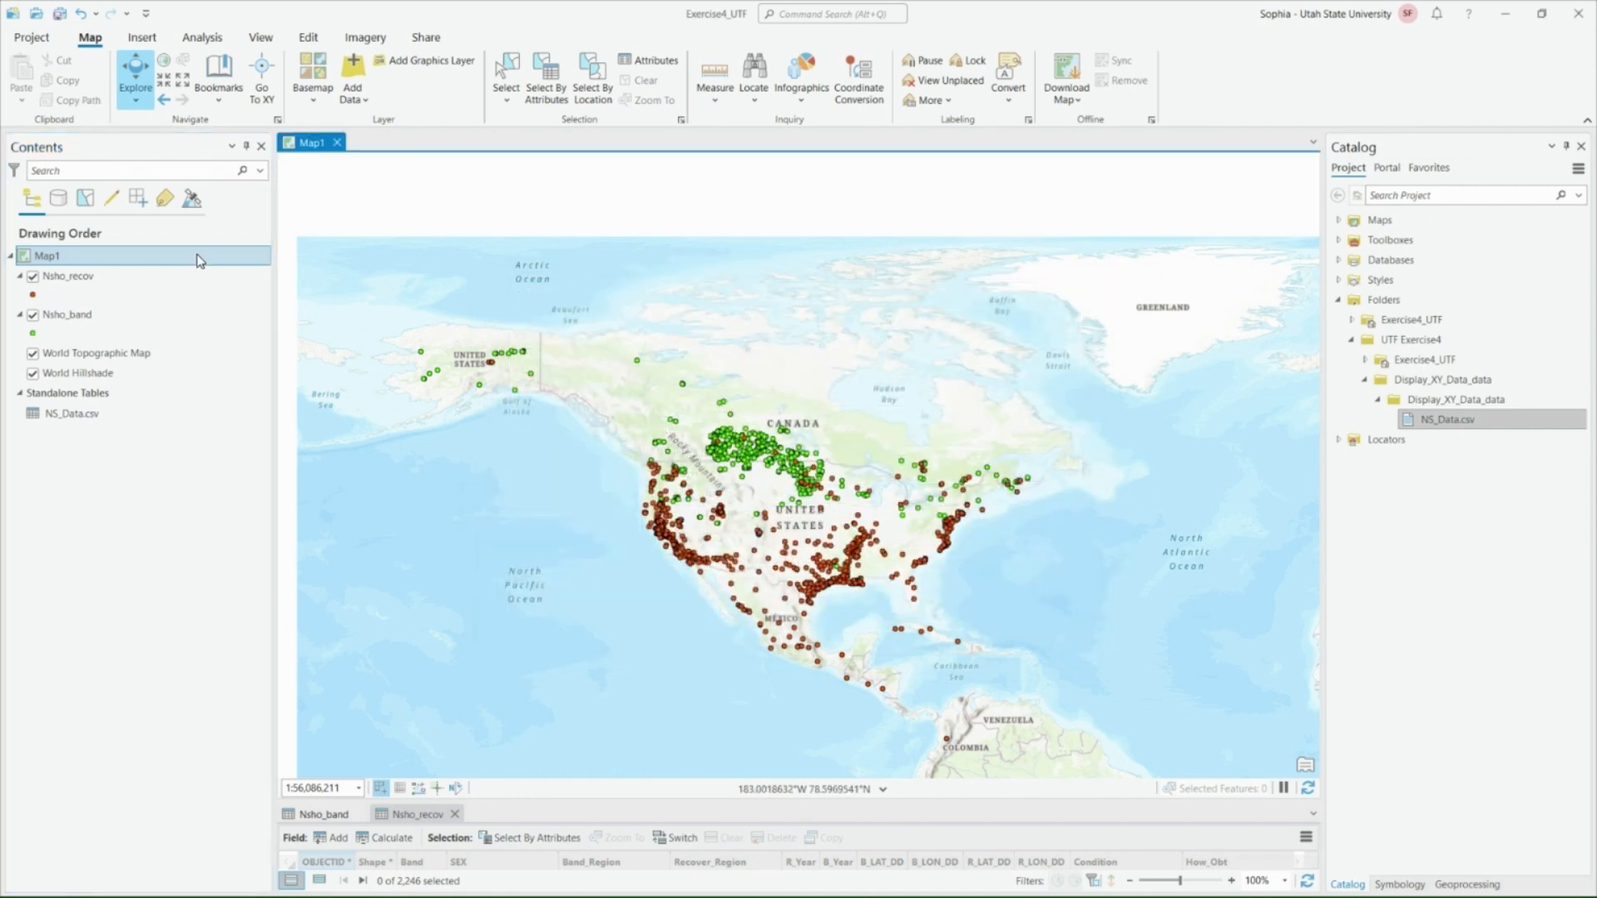
- Open Map1's coordinate system settings and browse the projected coordinate systems to the Continental group for North America
{"action": "left_click", "coordinate": [64, 261]}
{"action": "right_click", "coordinate": [64, 260]}
{"action": "left_click", "coordinate": [124, 636]}
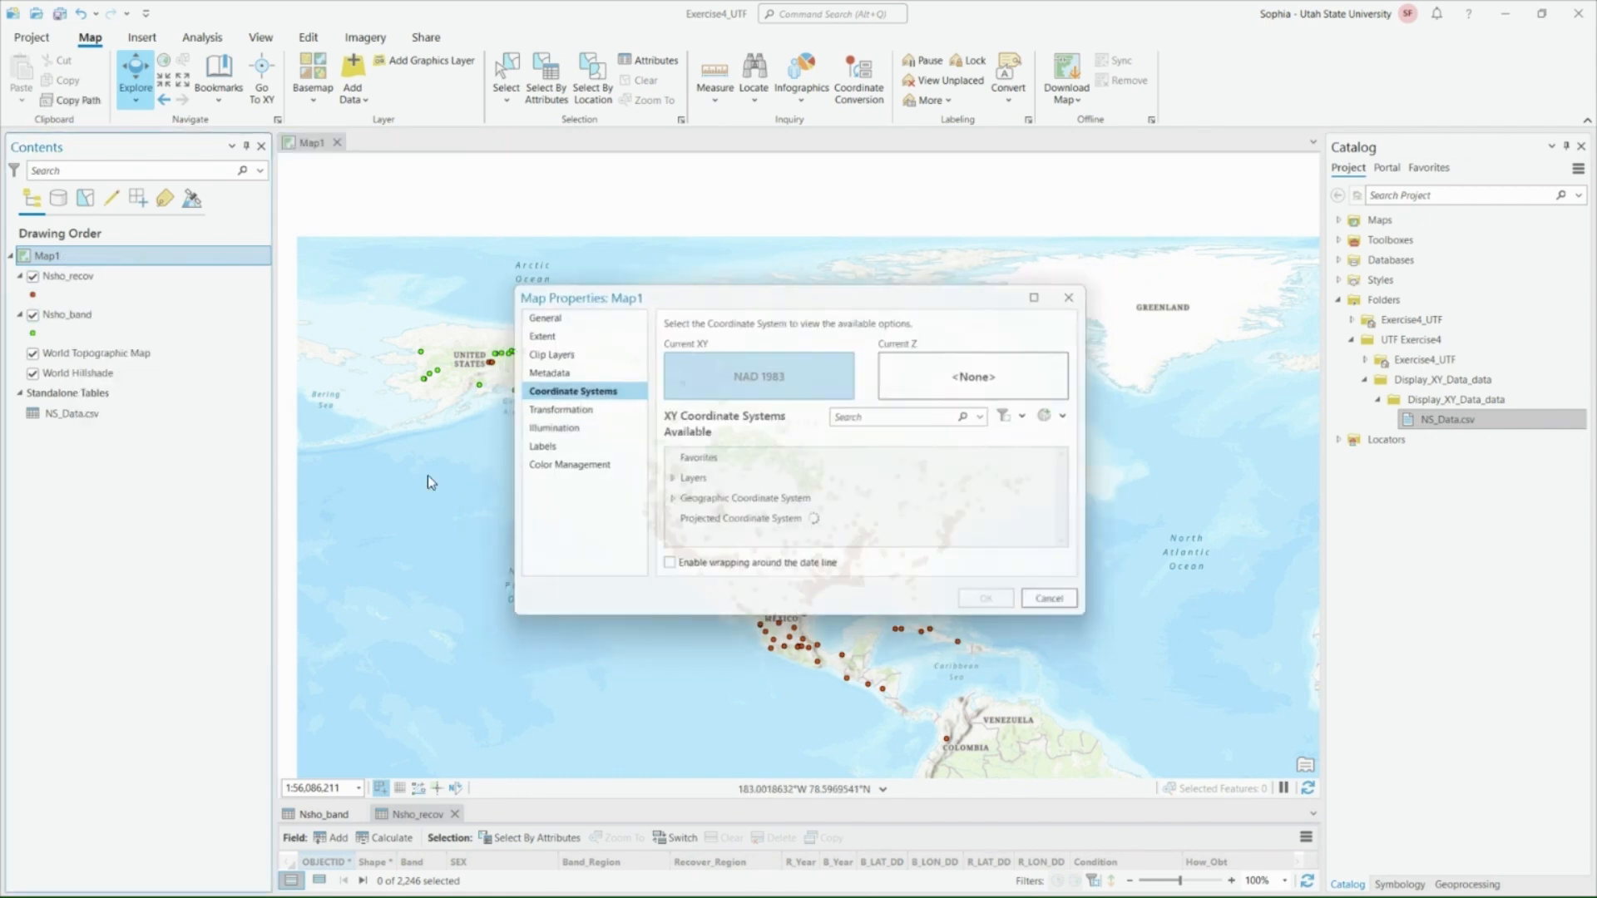
{"action": "left_click", "coordinate": [662, 479]}
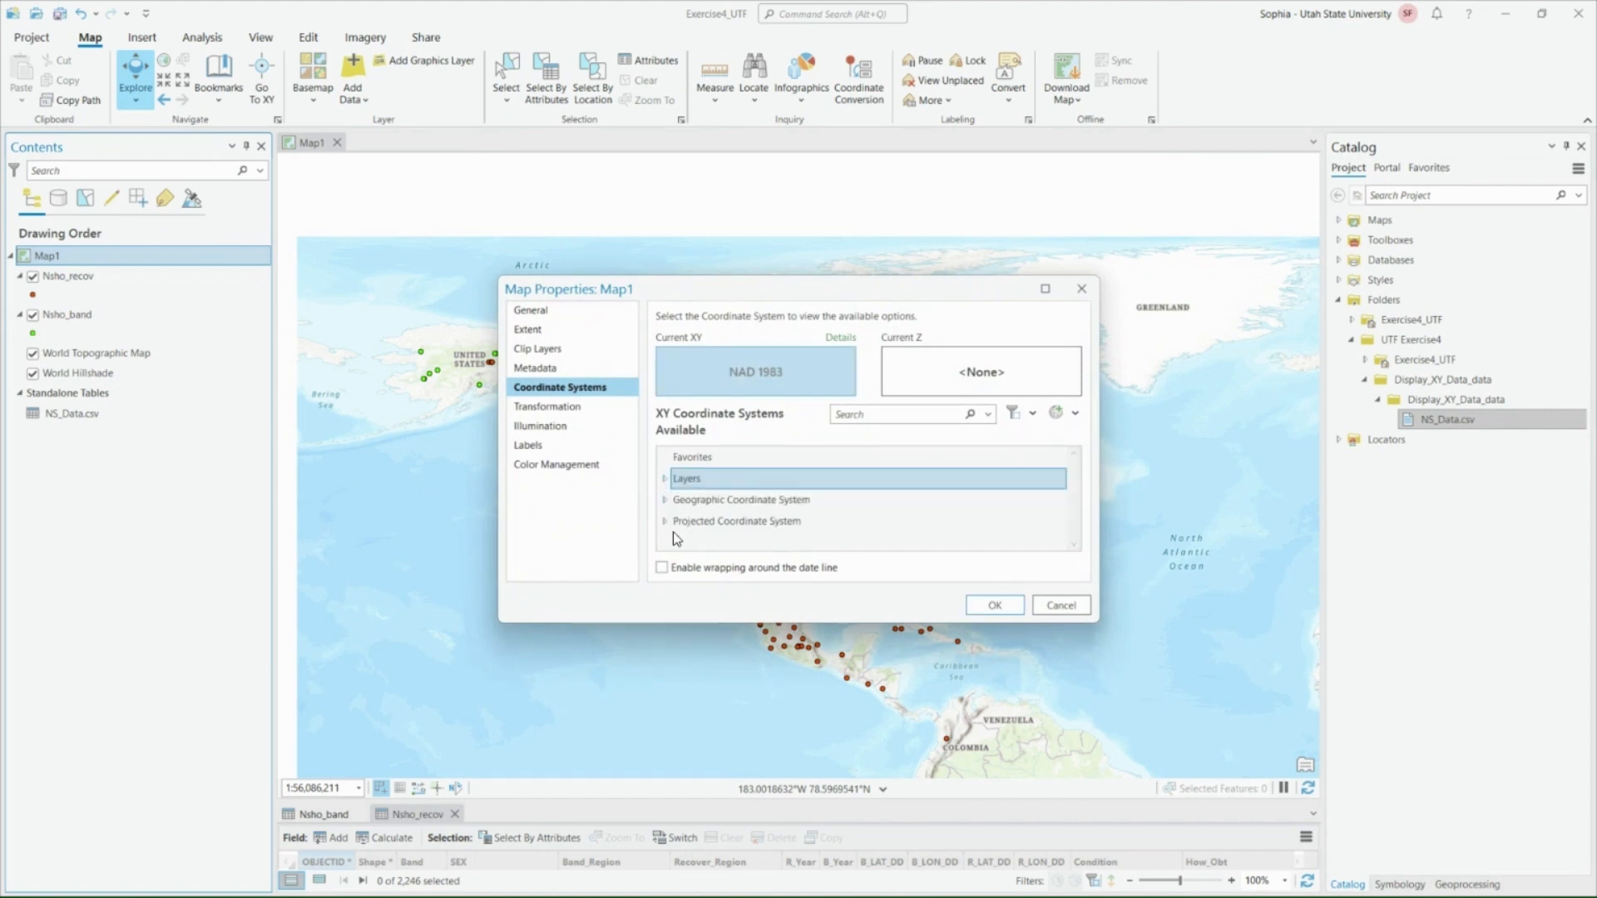
{"action": "left_click", "coordinate": [665, 523]}
{"action": "scroll", "coordinate": [677, 499], "scroll_direction": "down", "scroll_amount": 5}
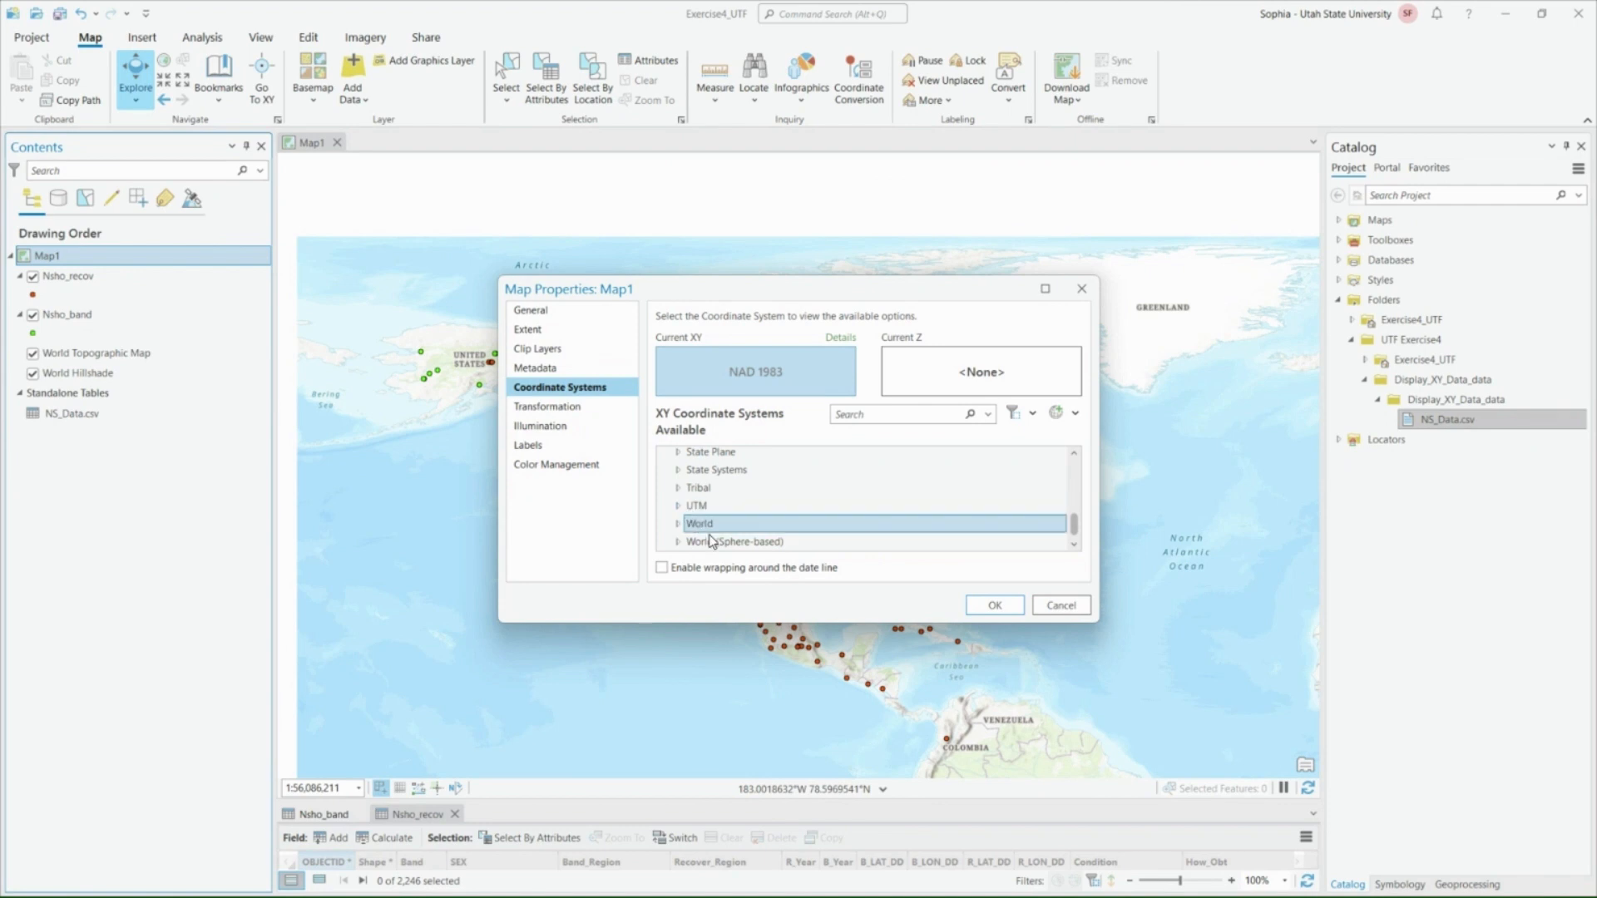
{"action": "scroll", "coordinate": [715, 524], "scroll_direction": "up", "scroll_amount": 3}
{"action": "scroll", "coordinate": [703, 520], "scroll_direction": "up", "scroll_amount": 1}
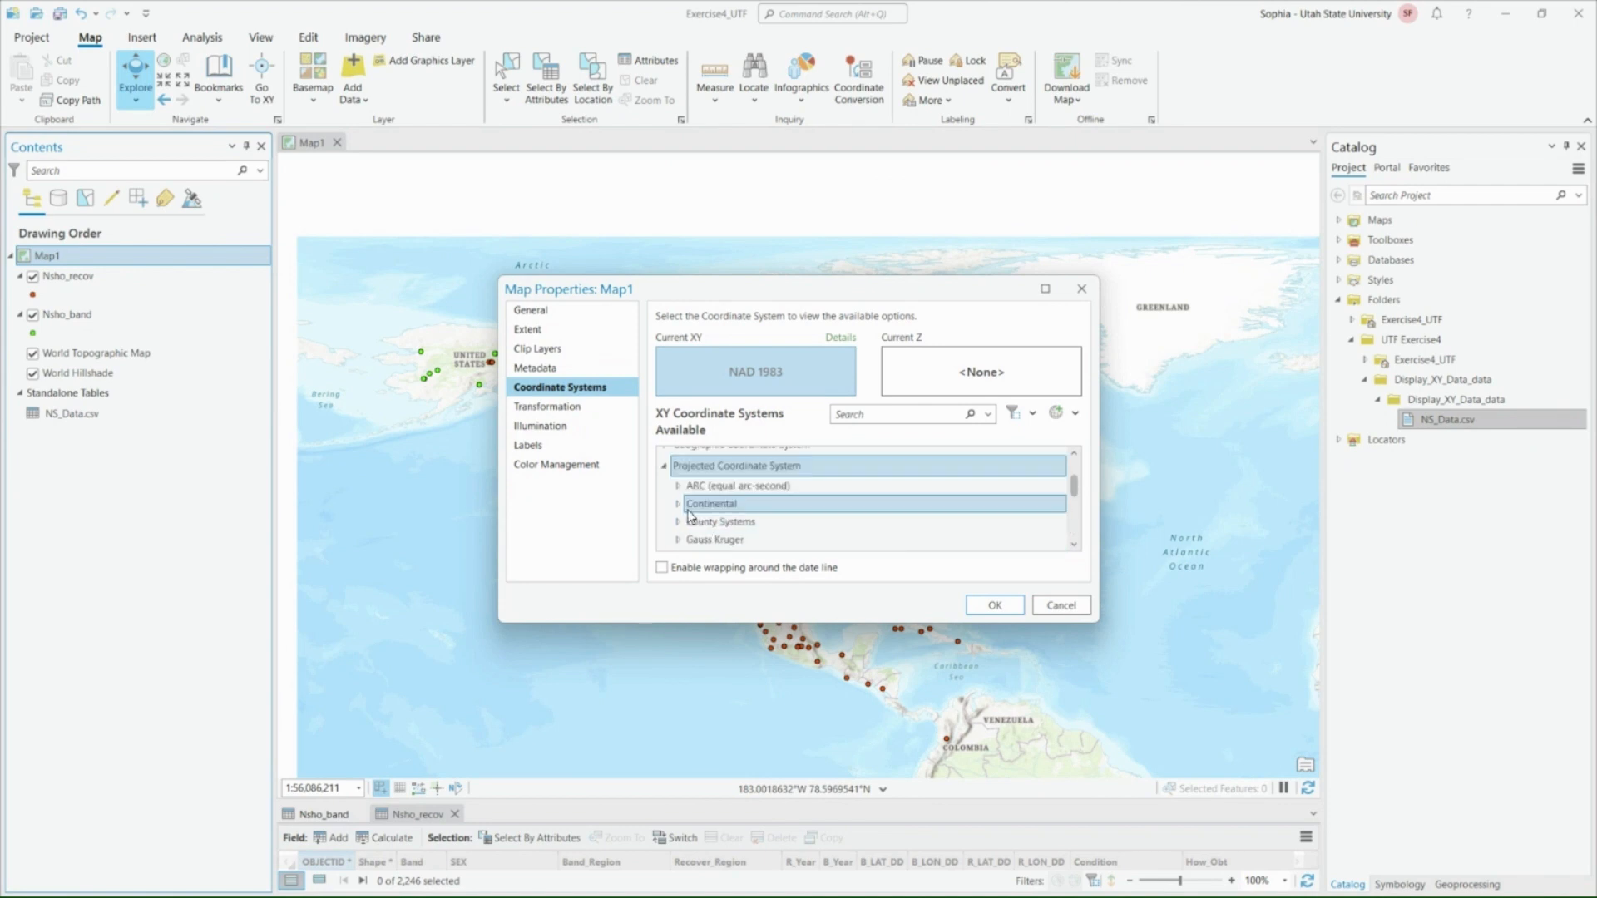
{"action": "left_click", "coordinate": [678, 504]}
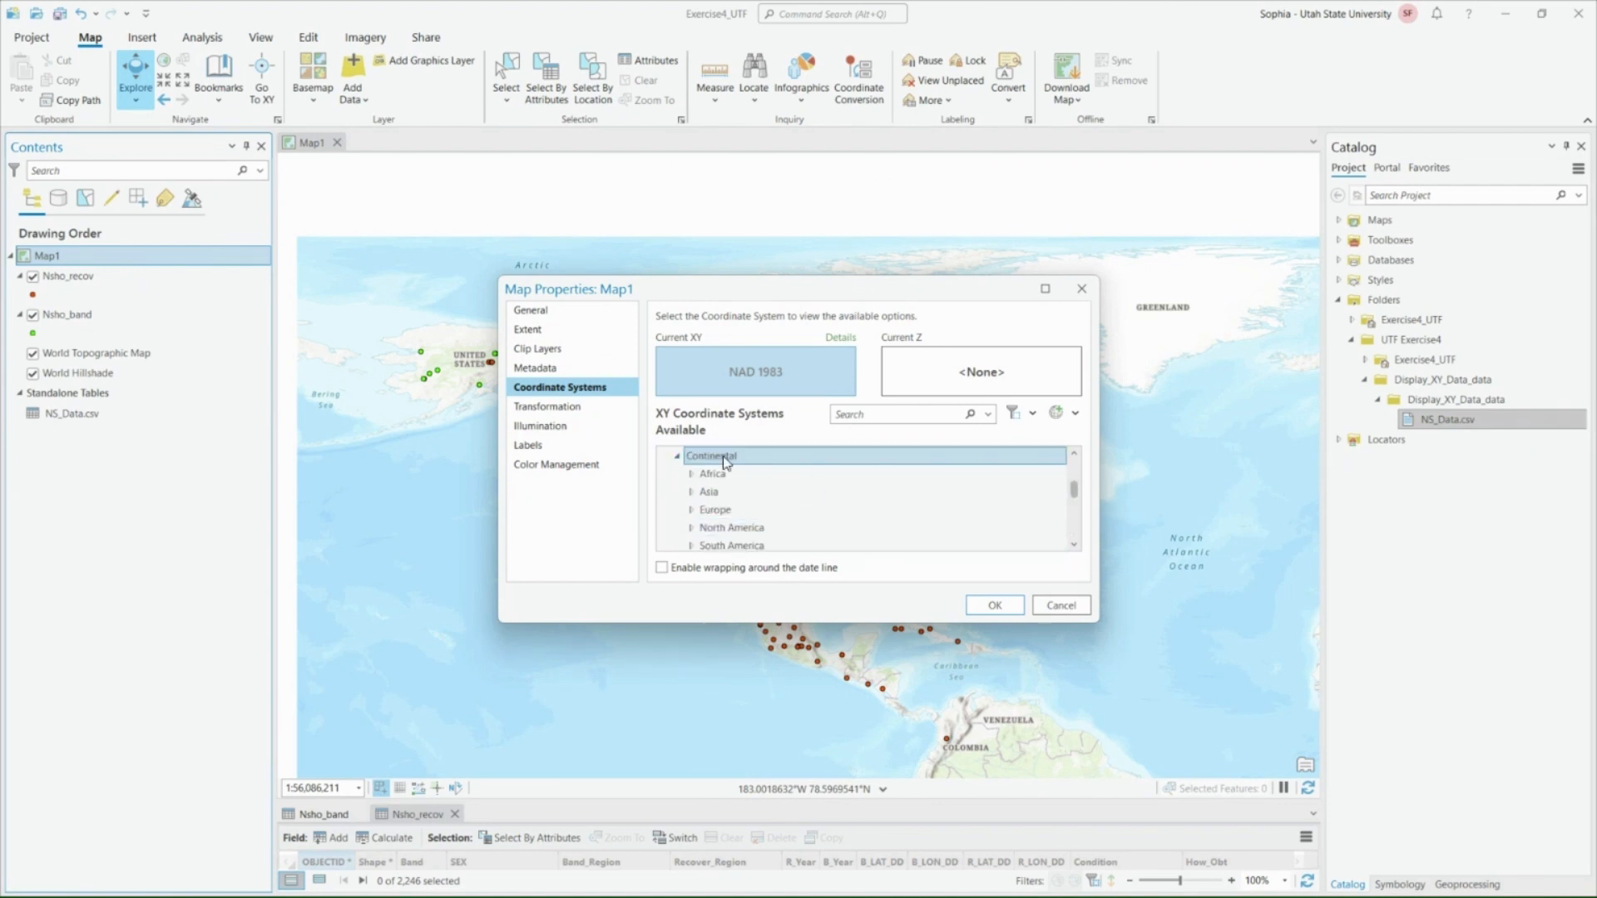
{"action": "scroll", "coordinate": [699, 503], "scroll_direction": "down", "scroll_amount": 1}
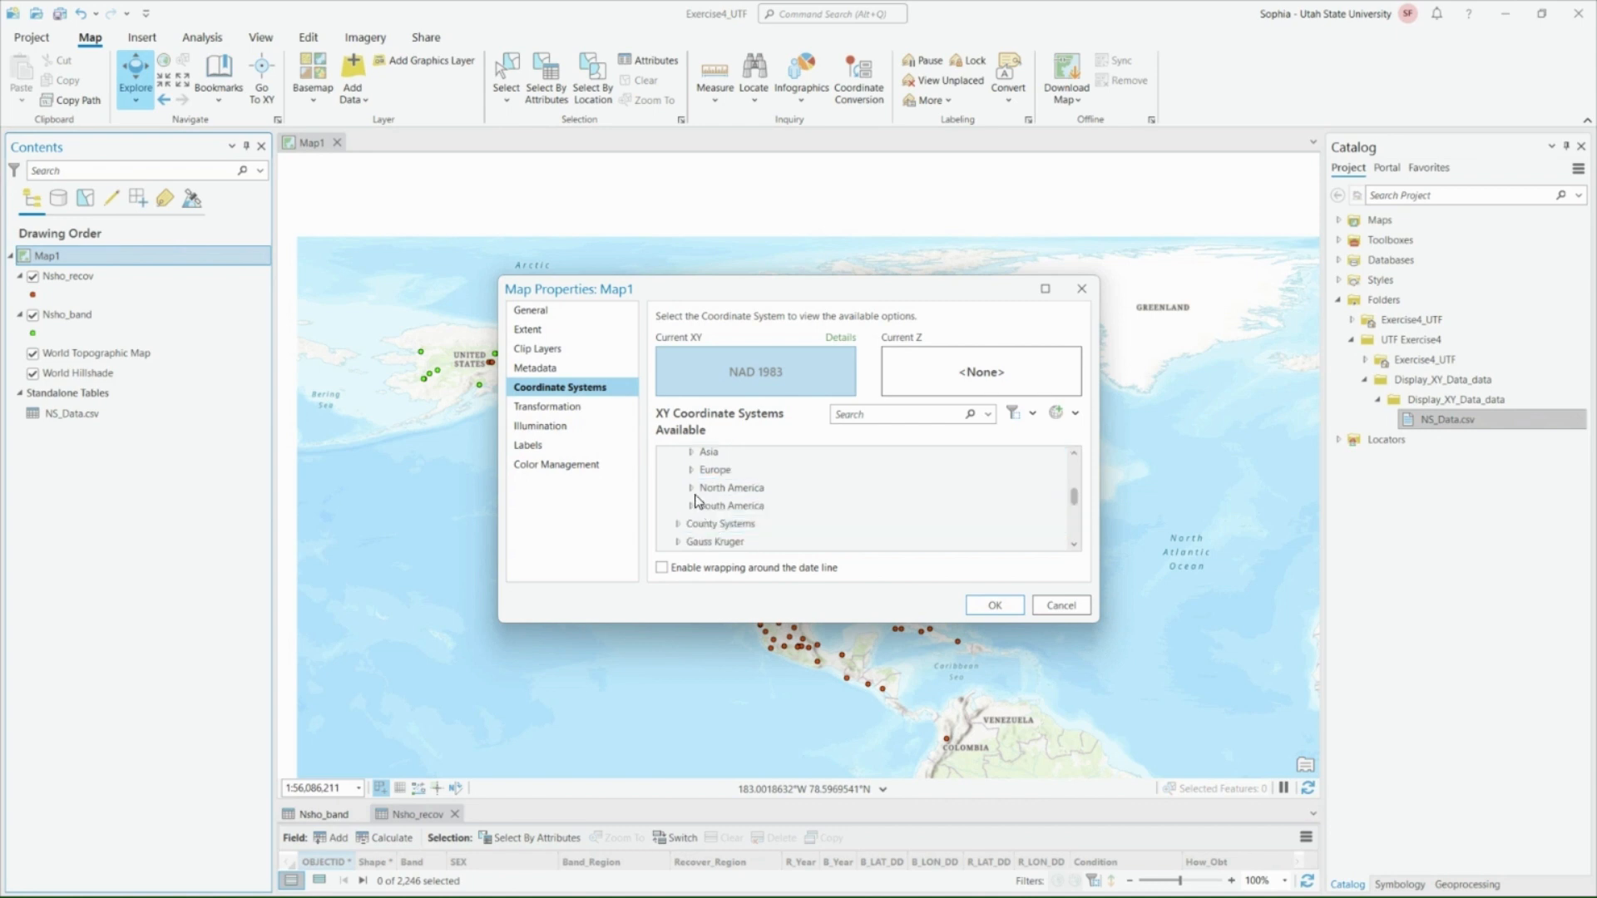
{"action": "left_click", "coordinate": [696, 494]}
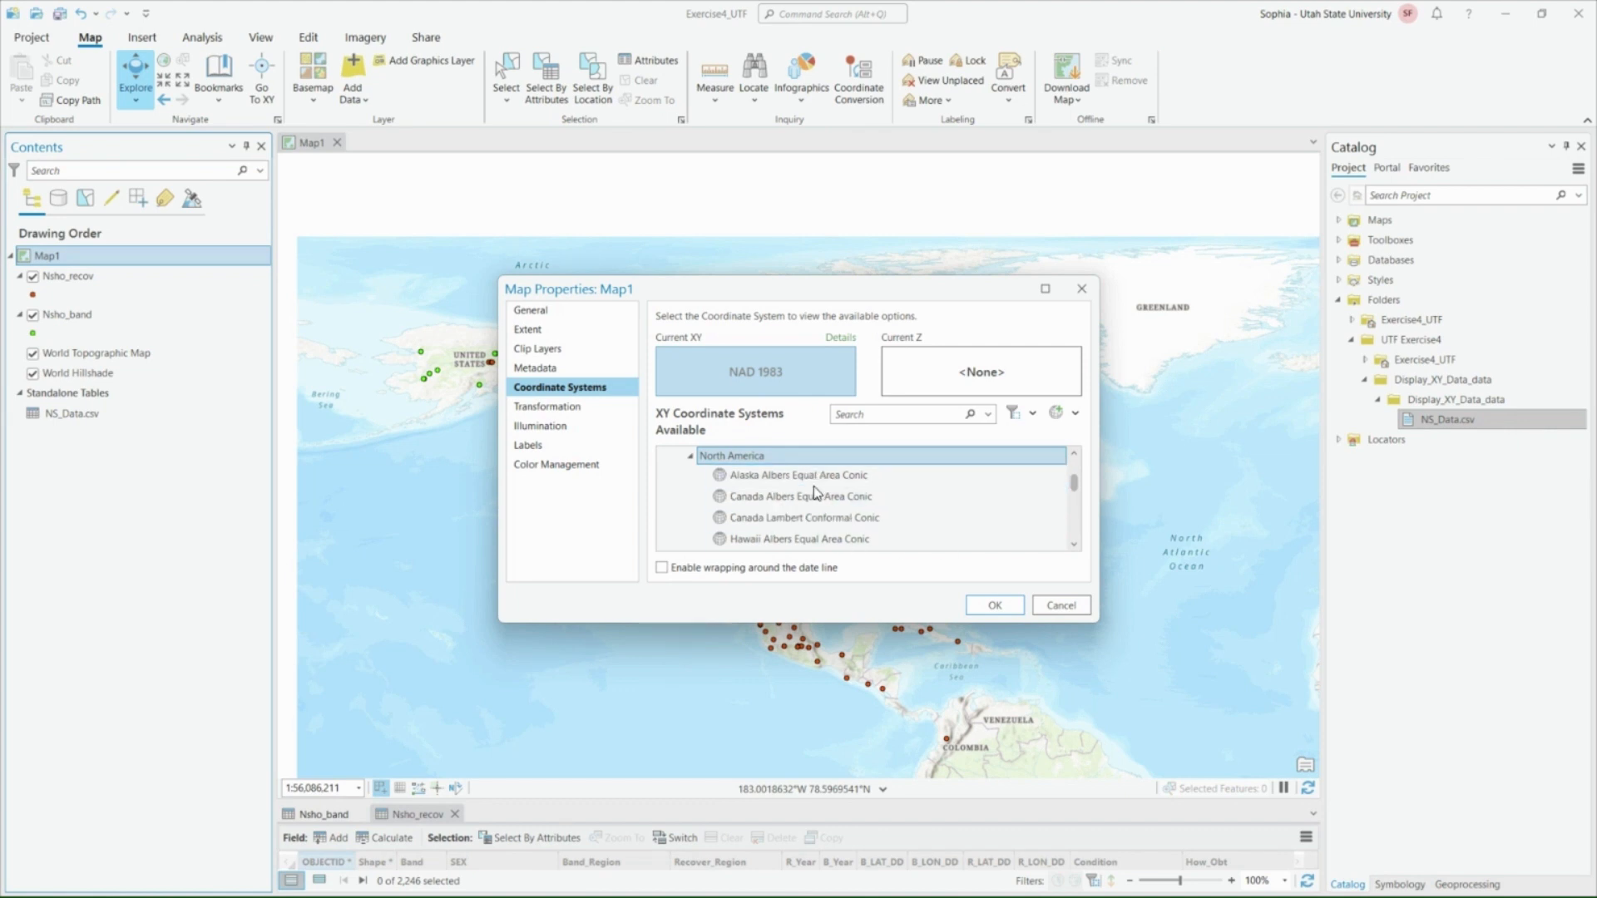
- Set the map's coordinate system to North America Equidistant Conic and apply it to Map1
{"action": "scroll", "coordinate": [840, 541], "scroll_direction": "down", "scroll_amount": 1}
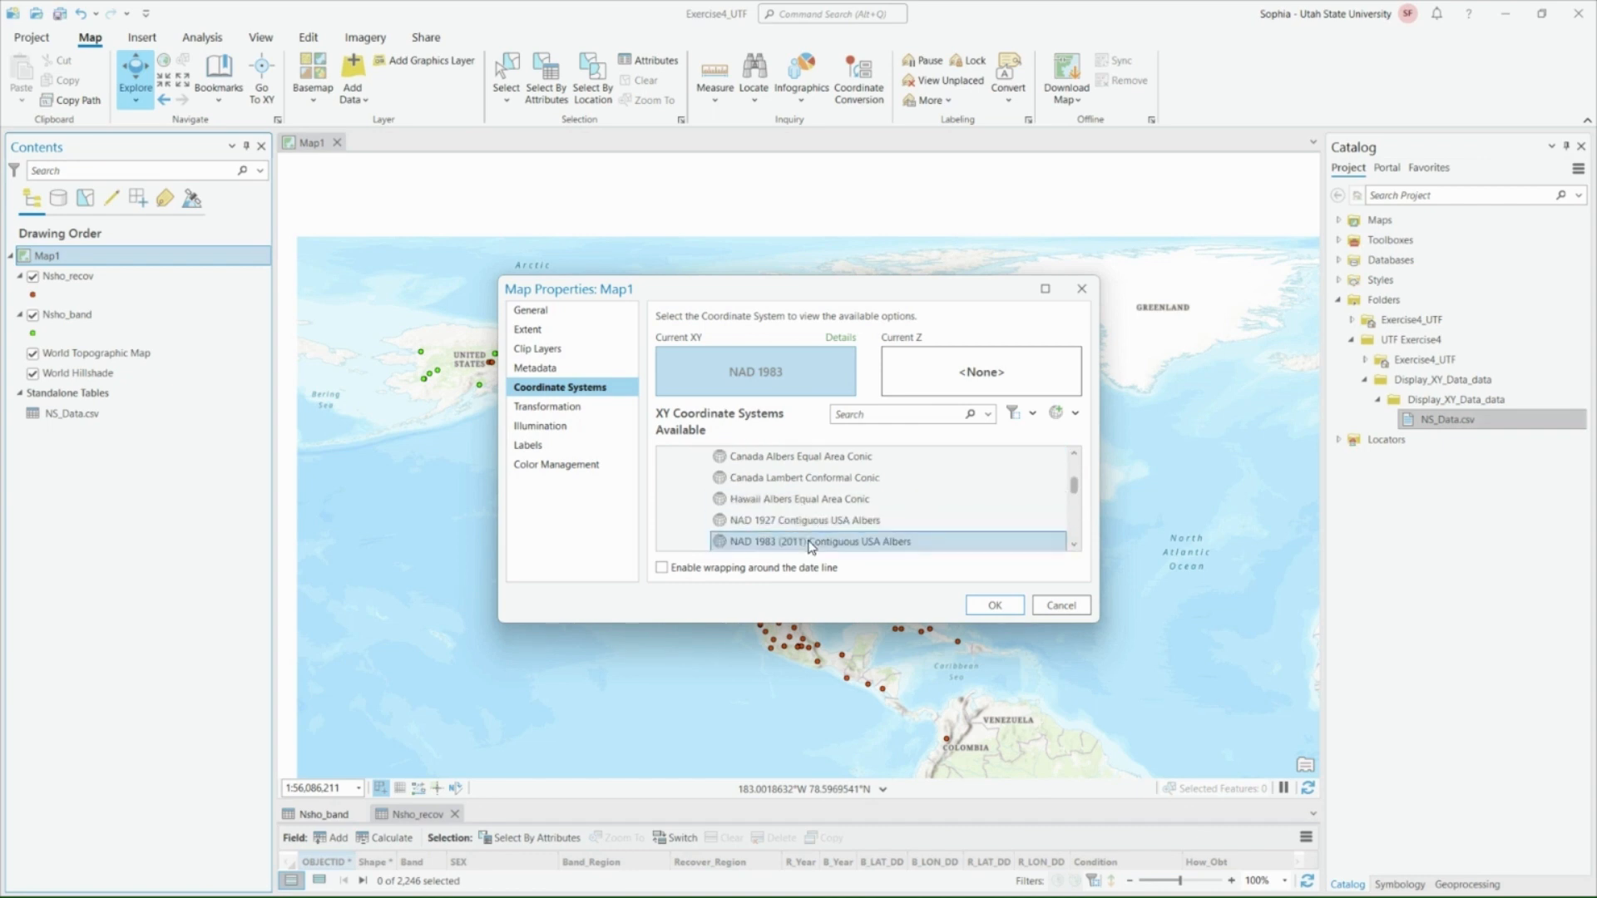
{"action": "scroll", "coordinate": [857, 536], "scroll_direction": "down", "scroll_amount": 1}
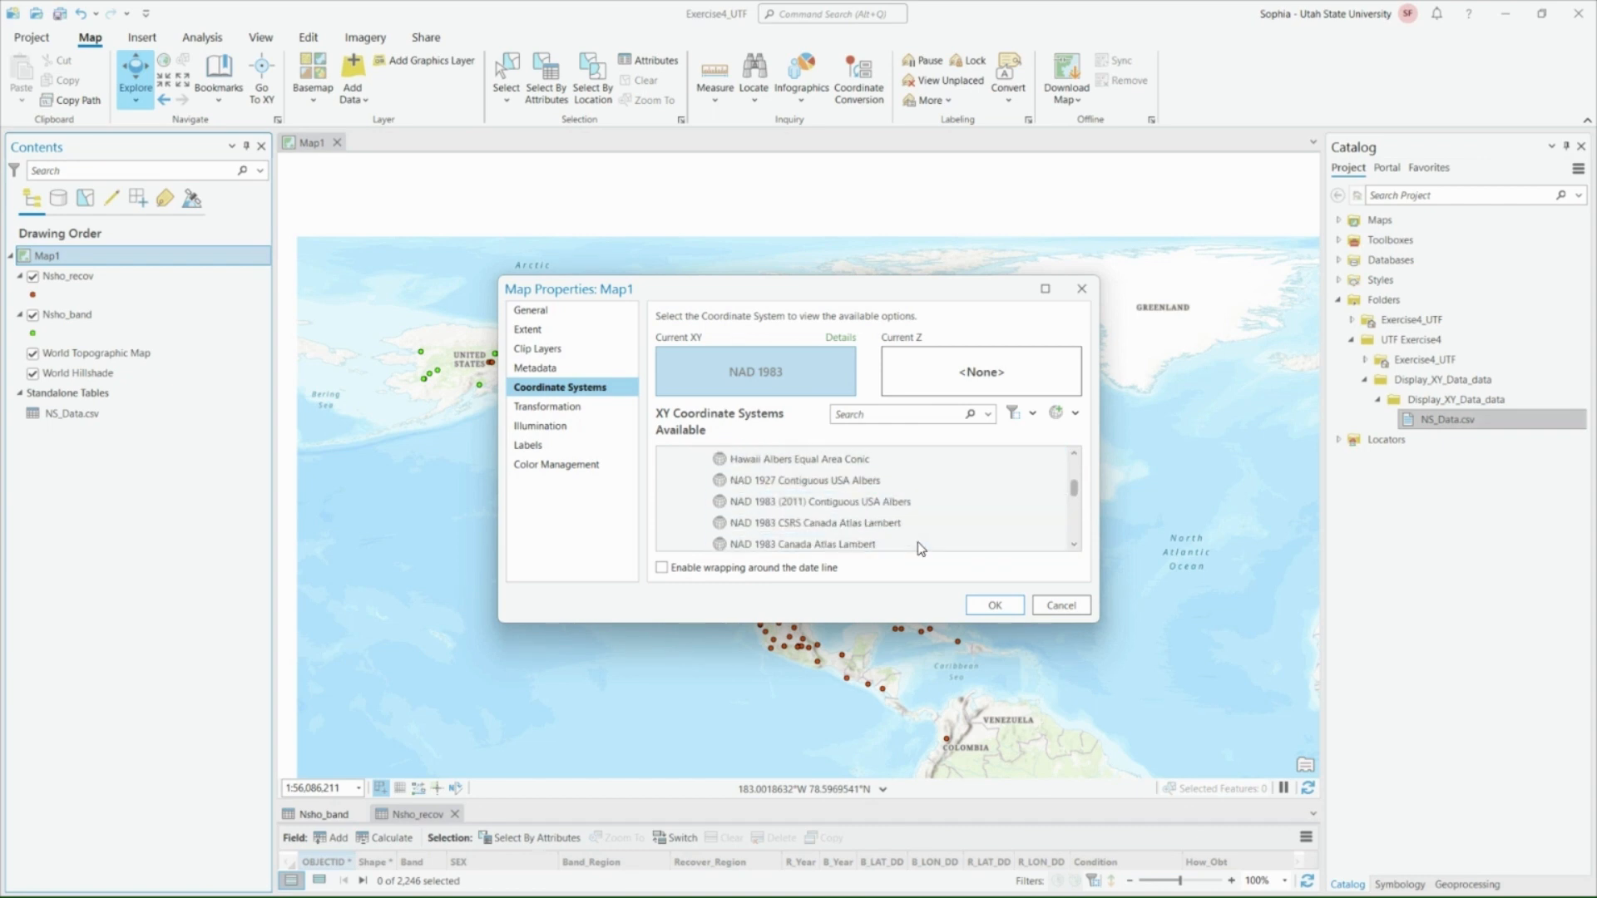
{"action": "scroll", "coordinate": [898, 532], "scroll_direction": "down", "scroll_amount": 2}
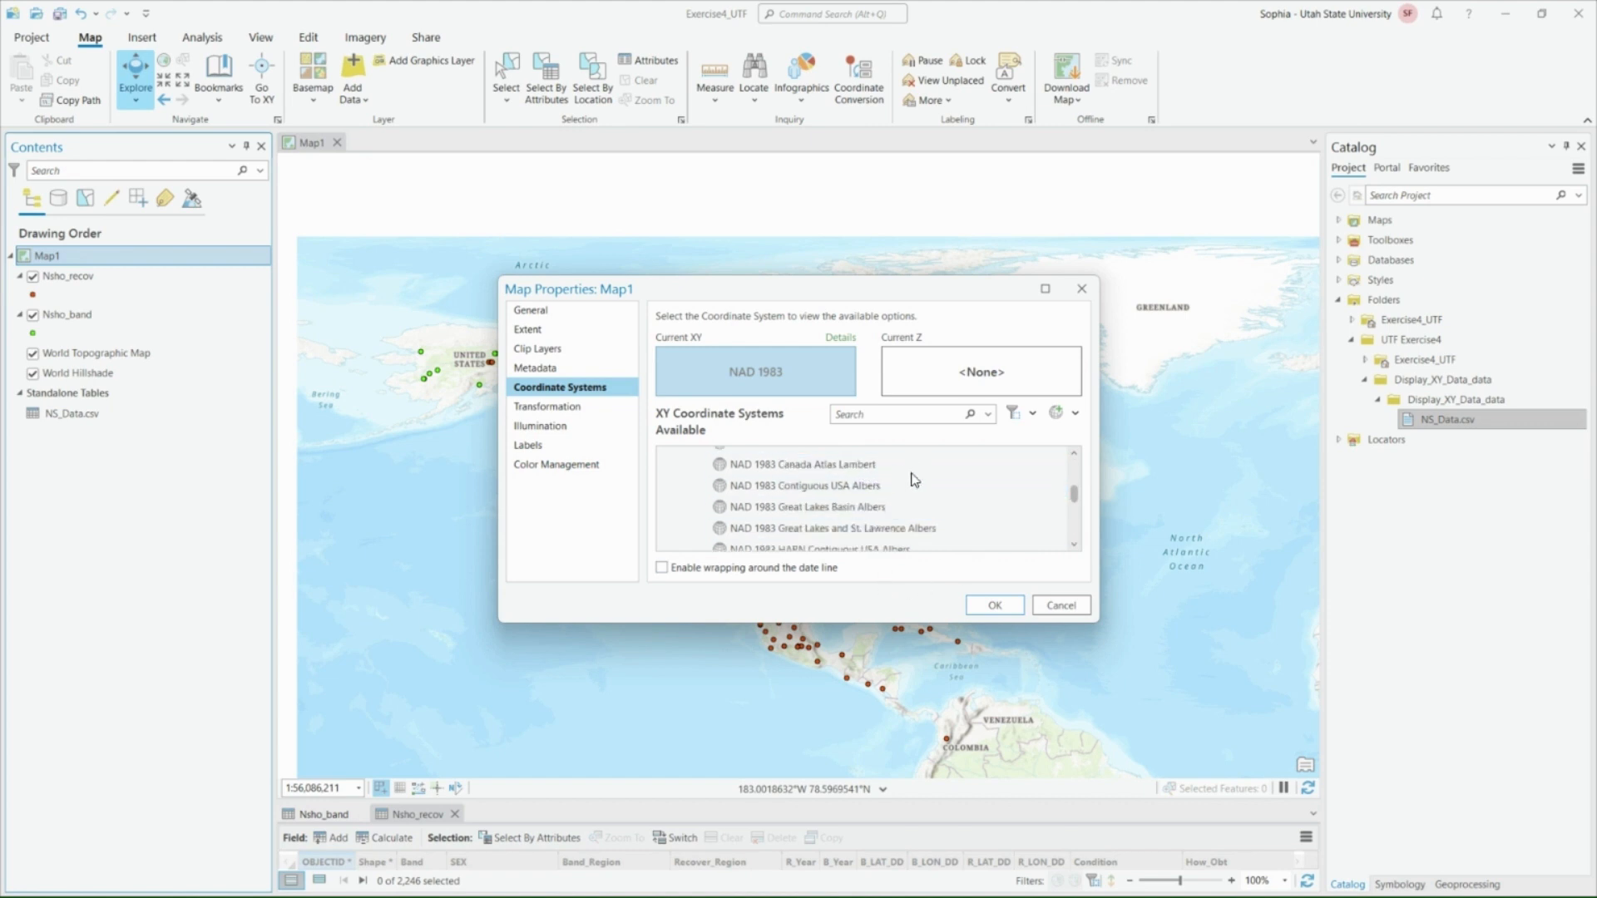
{"action": "scroll", "coordinate": [930, 522], "scroll_direction": "down", "scroll_amount": 2}
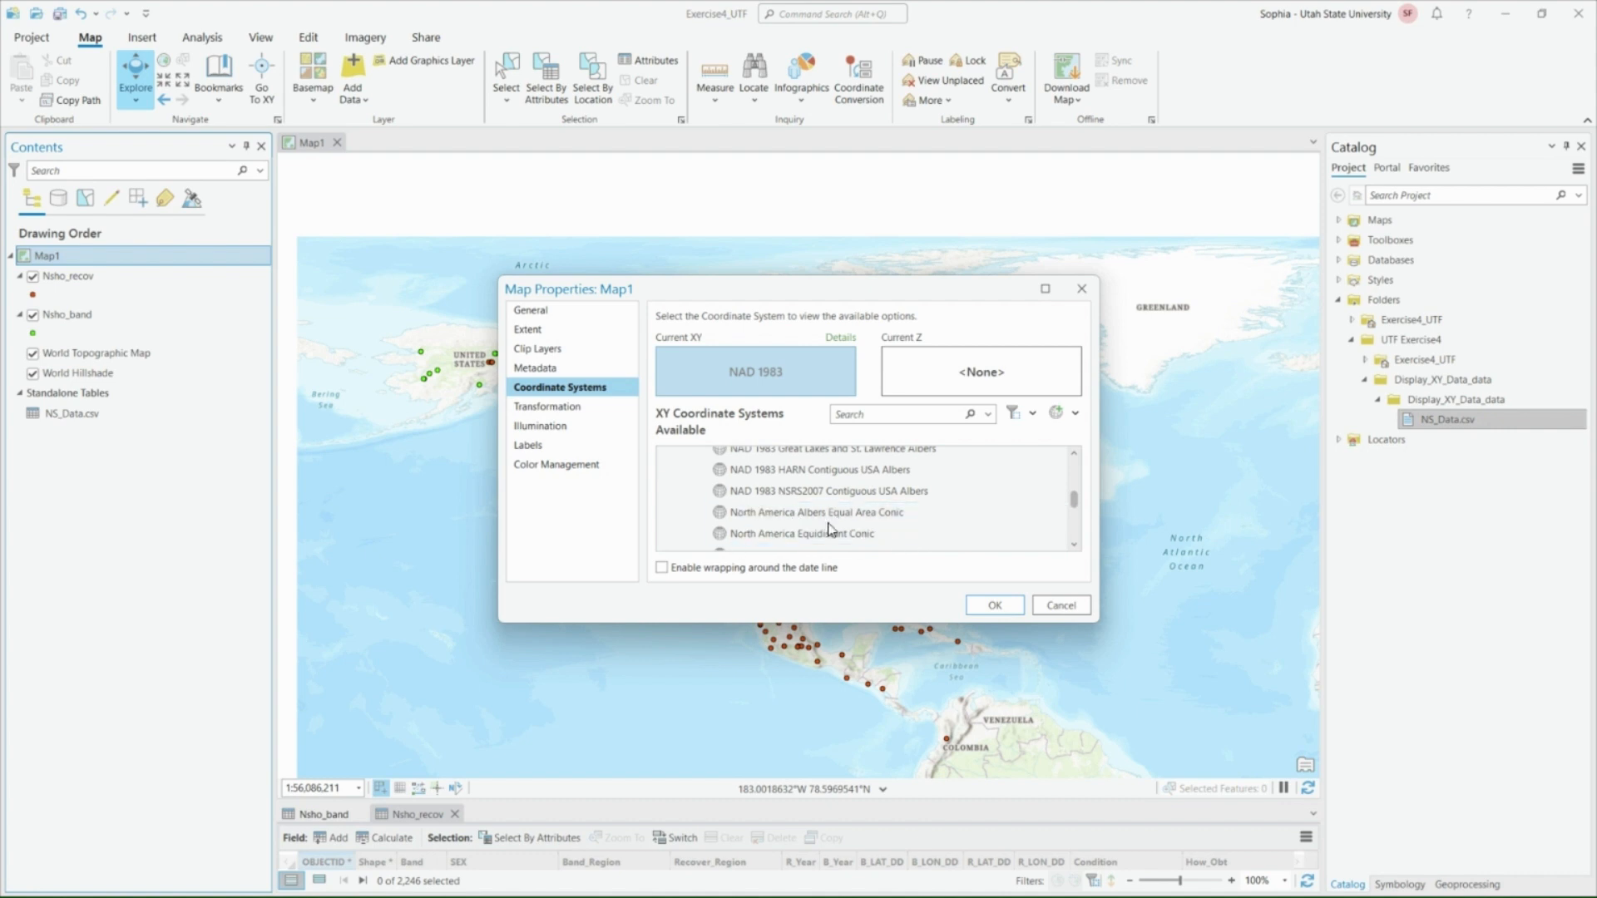
{"action": "scroll", "coordinate": [851, 493], "scroll_direction": "down", "scroll_amount": 1}
{"action": "left_click", "coordinate": [882, 494]}
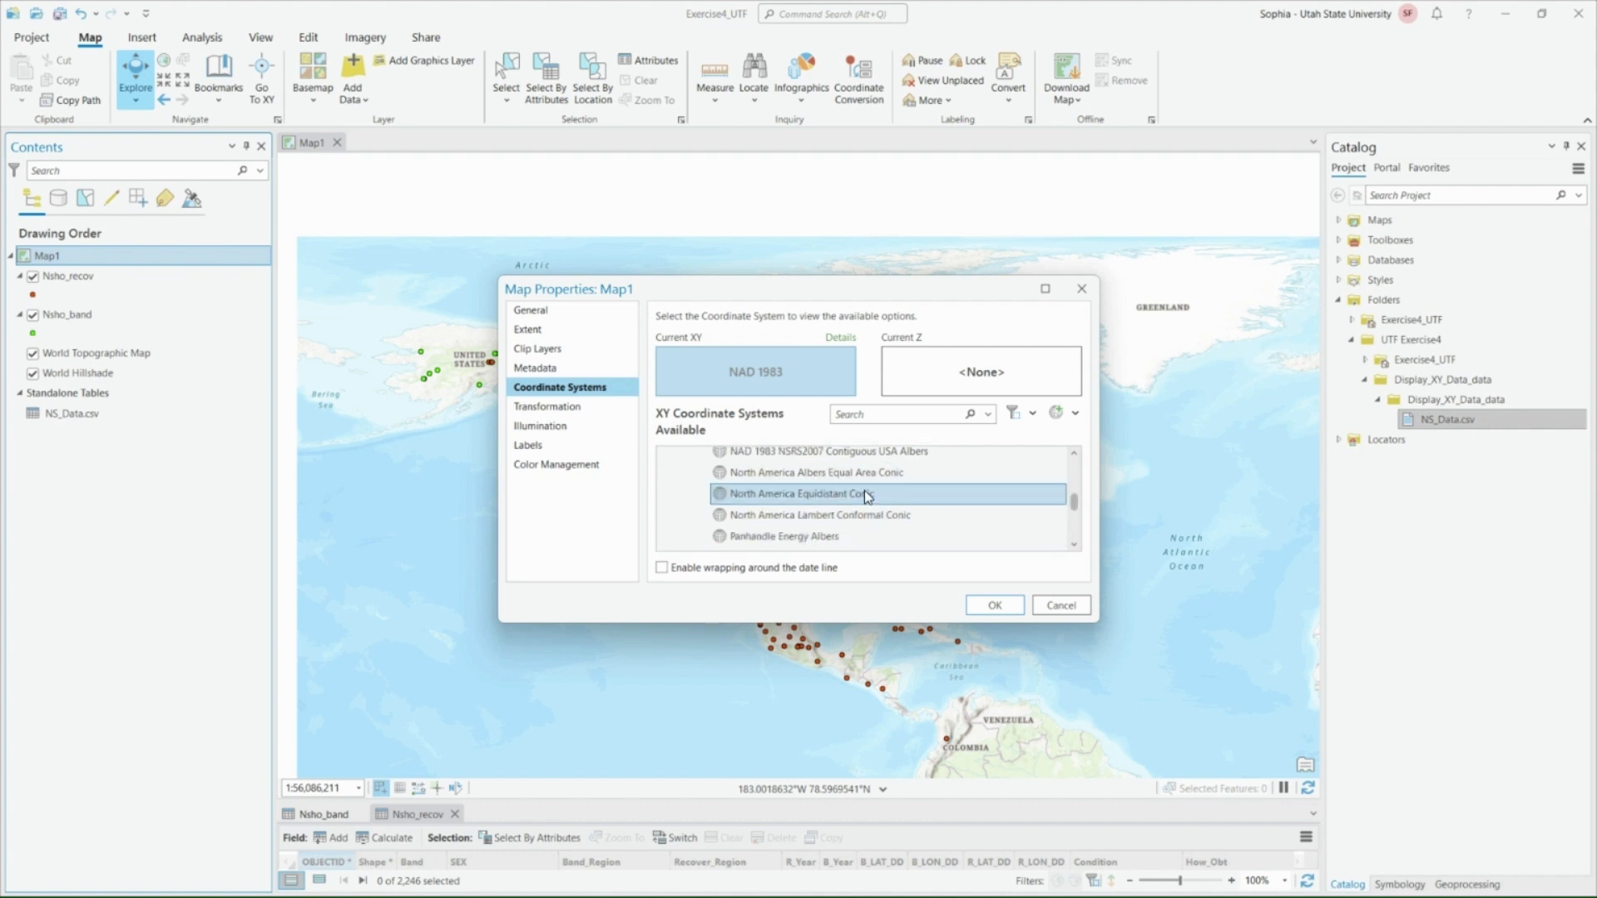
{"action": "left_click", "coordinate": [988, 611]}
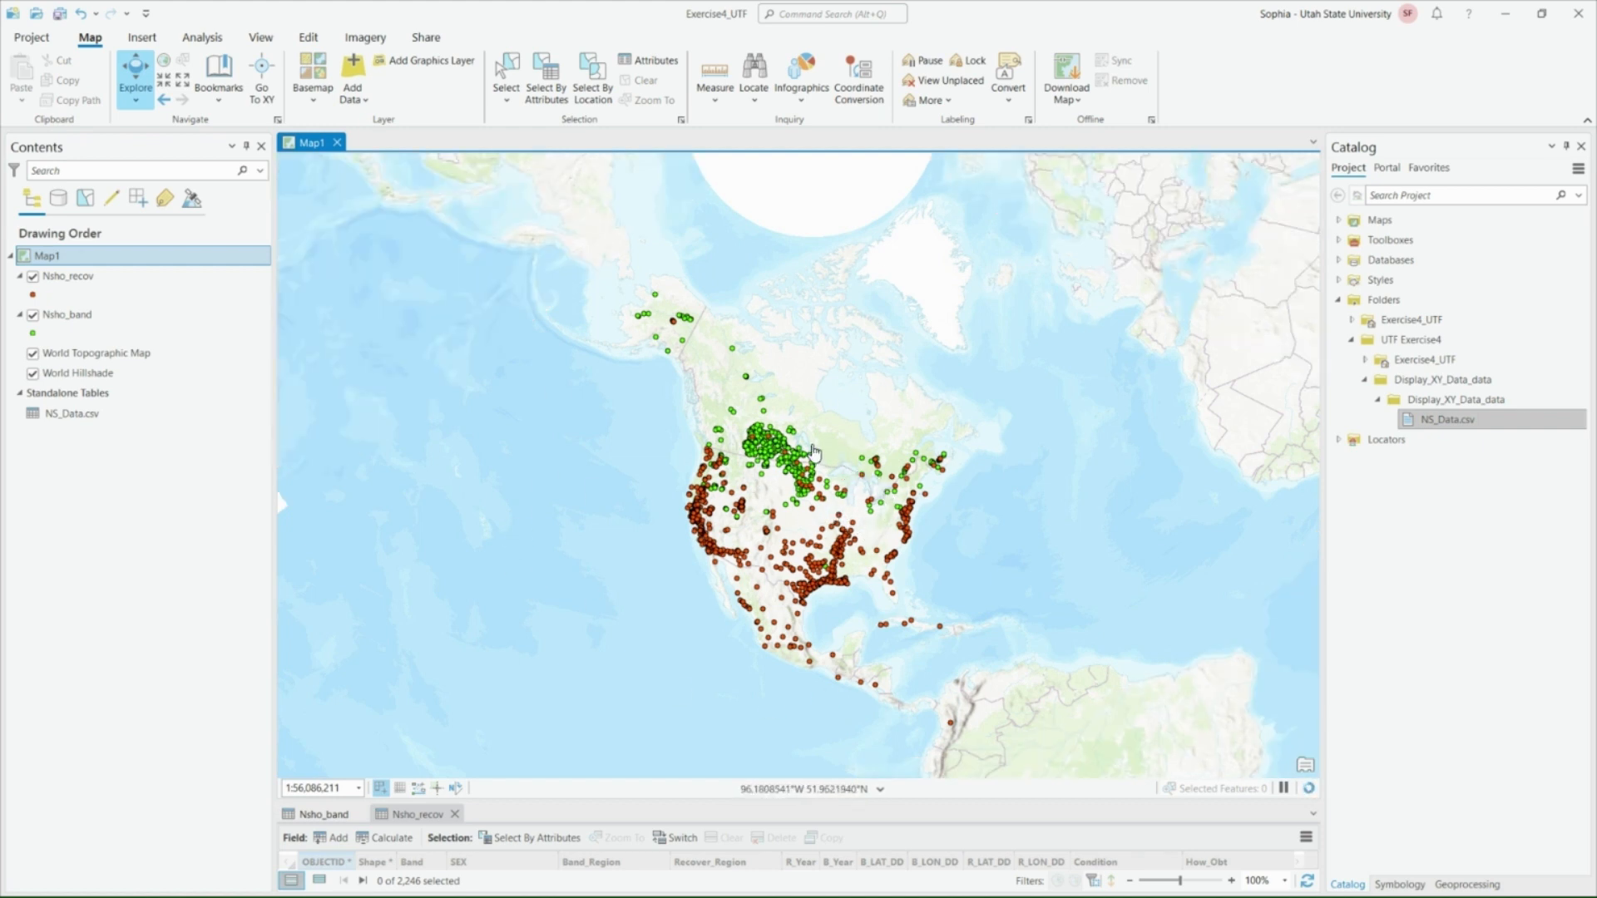
{"action": "scroll", "coordinate": [826, 630], "scroll_direction": "up", "scroll_amount": 2}
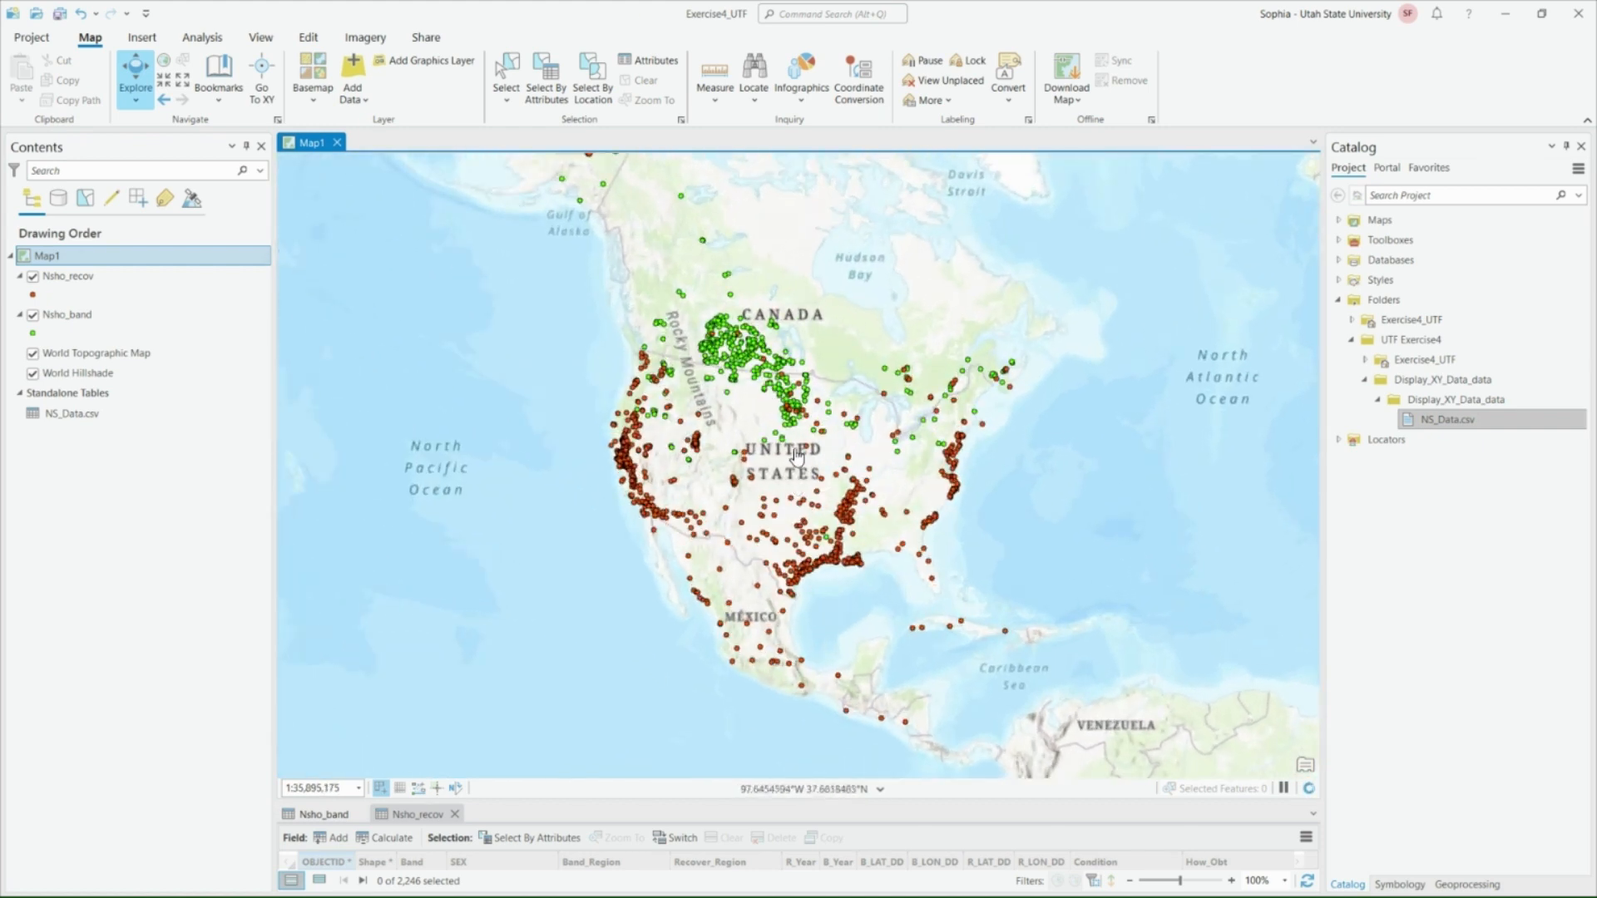
{"action": "left_click_drag", "start_coordinate": [871, 272], "coordinate": [889, 312]}
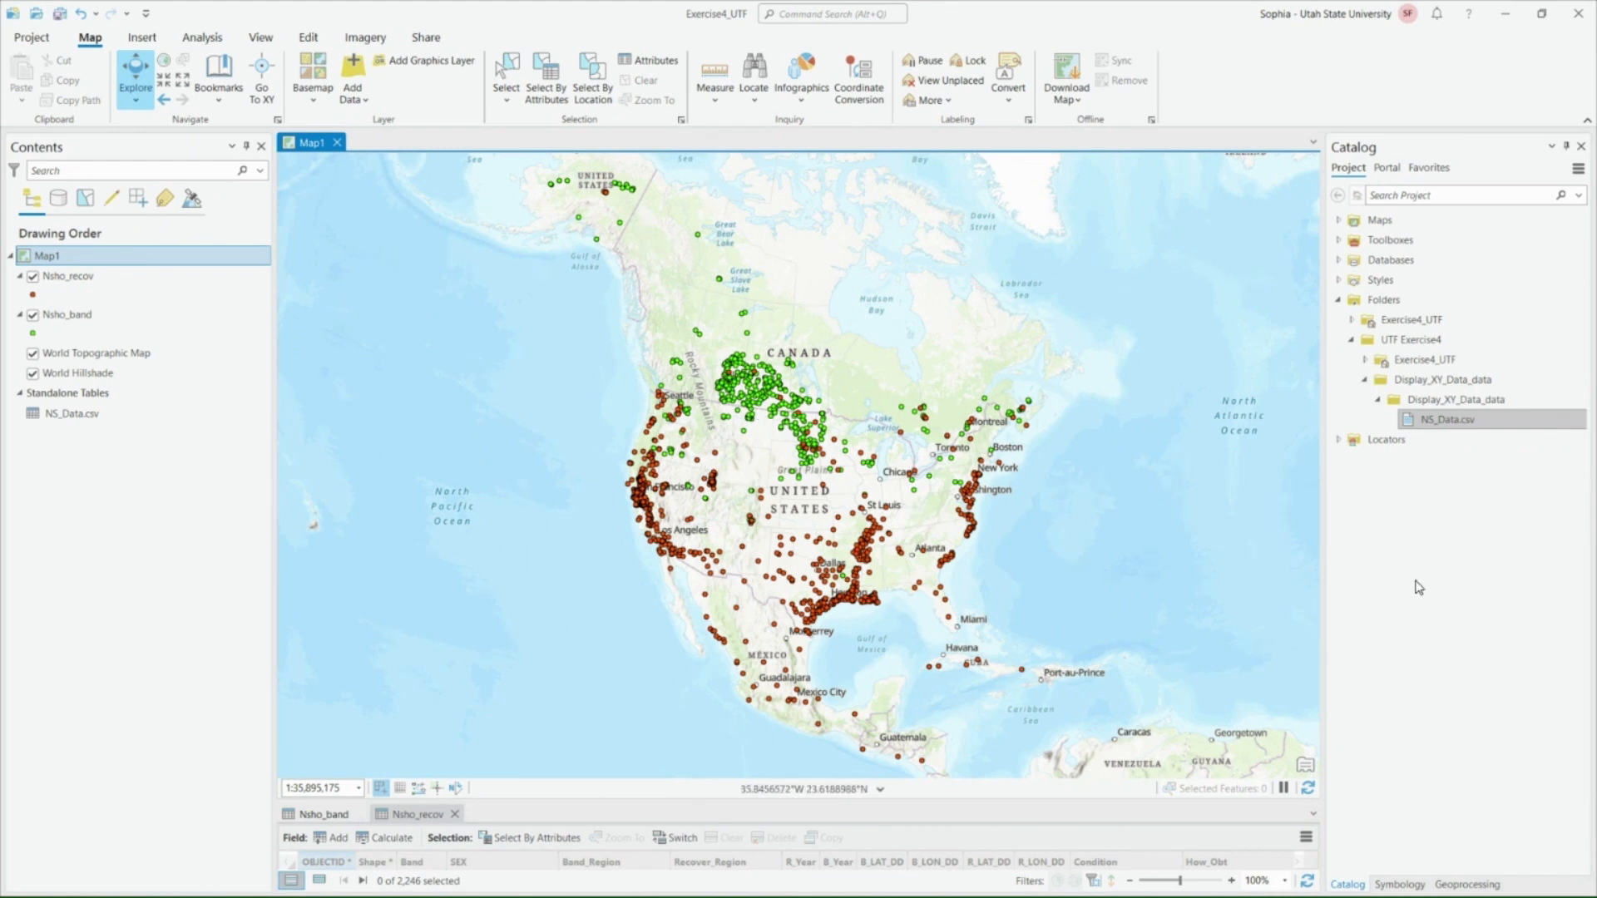
- Find the Project geoprocessing tool and set Nsho_band as its input dataset
{"action": "left_click", "coordinate": [1494, 888]}
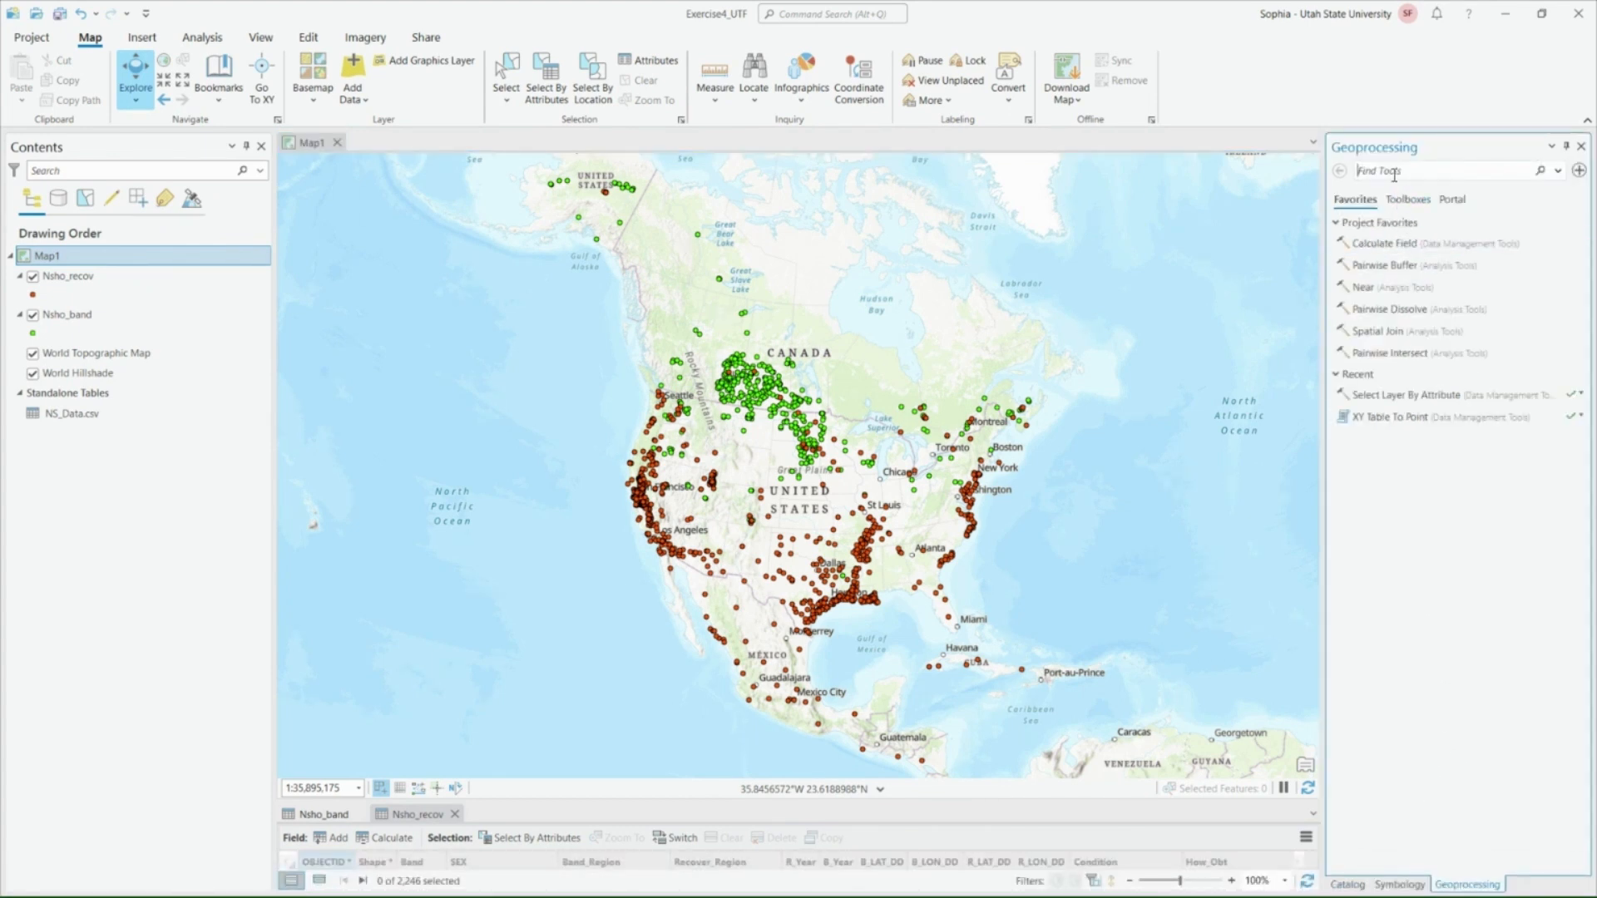
{"action": "left_click", "coordinate": [1394, 171]}
{"action": "type", "text": "project"}
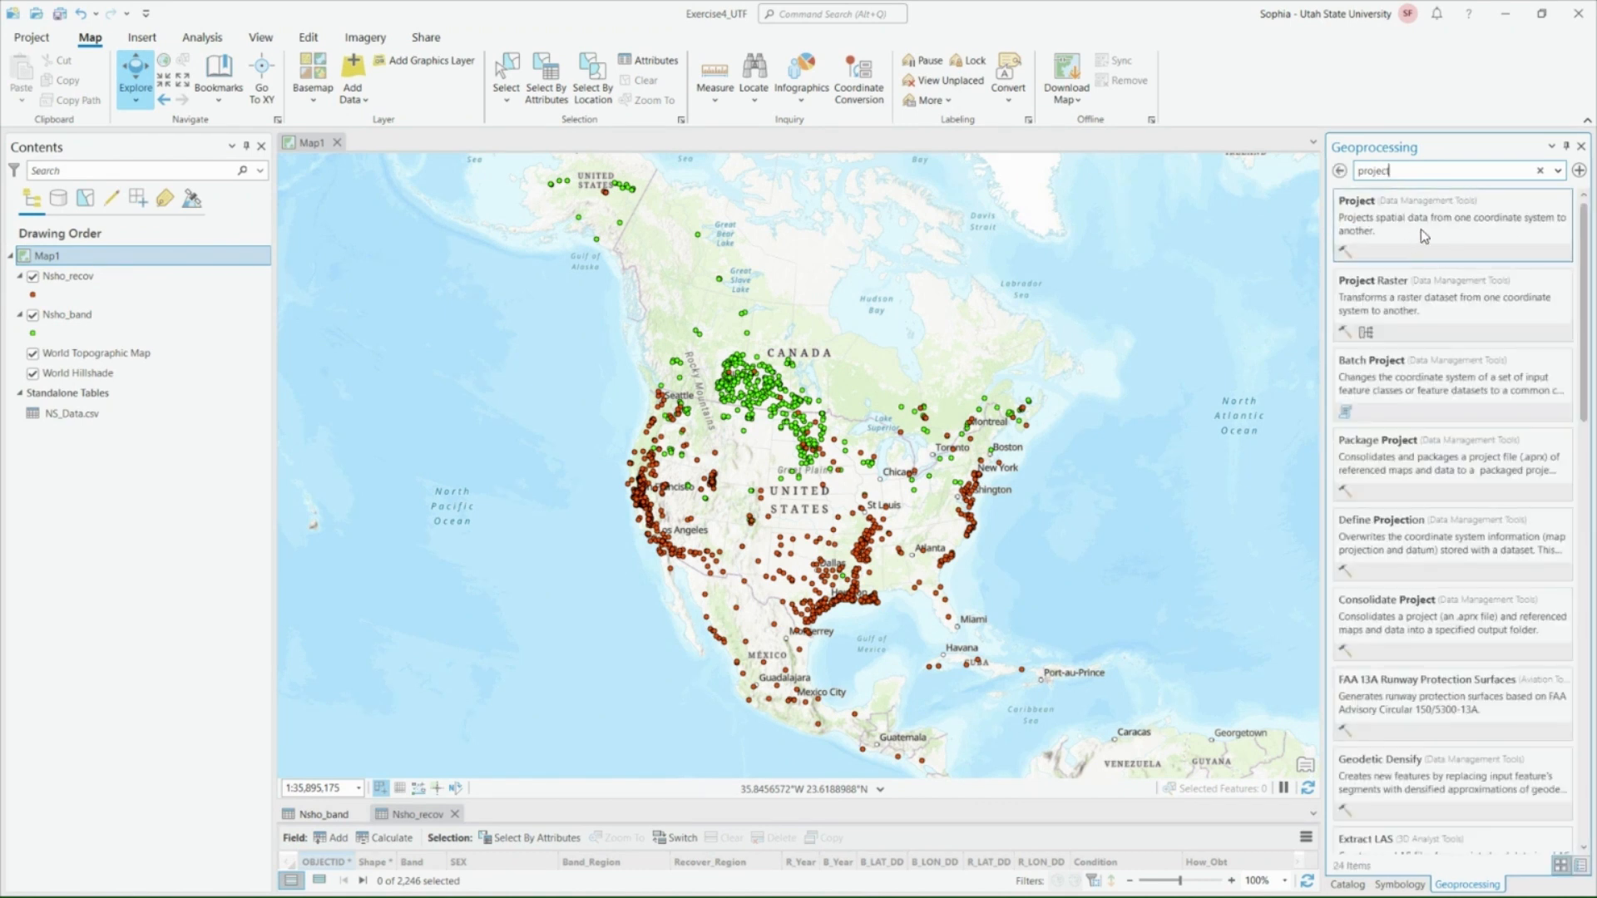
{"action": "left_click", "coordinate": [1400, 231]}
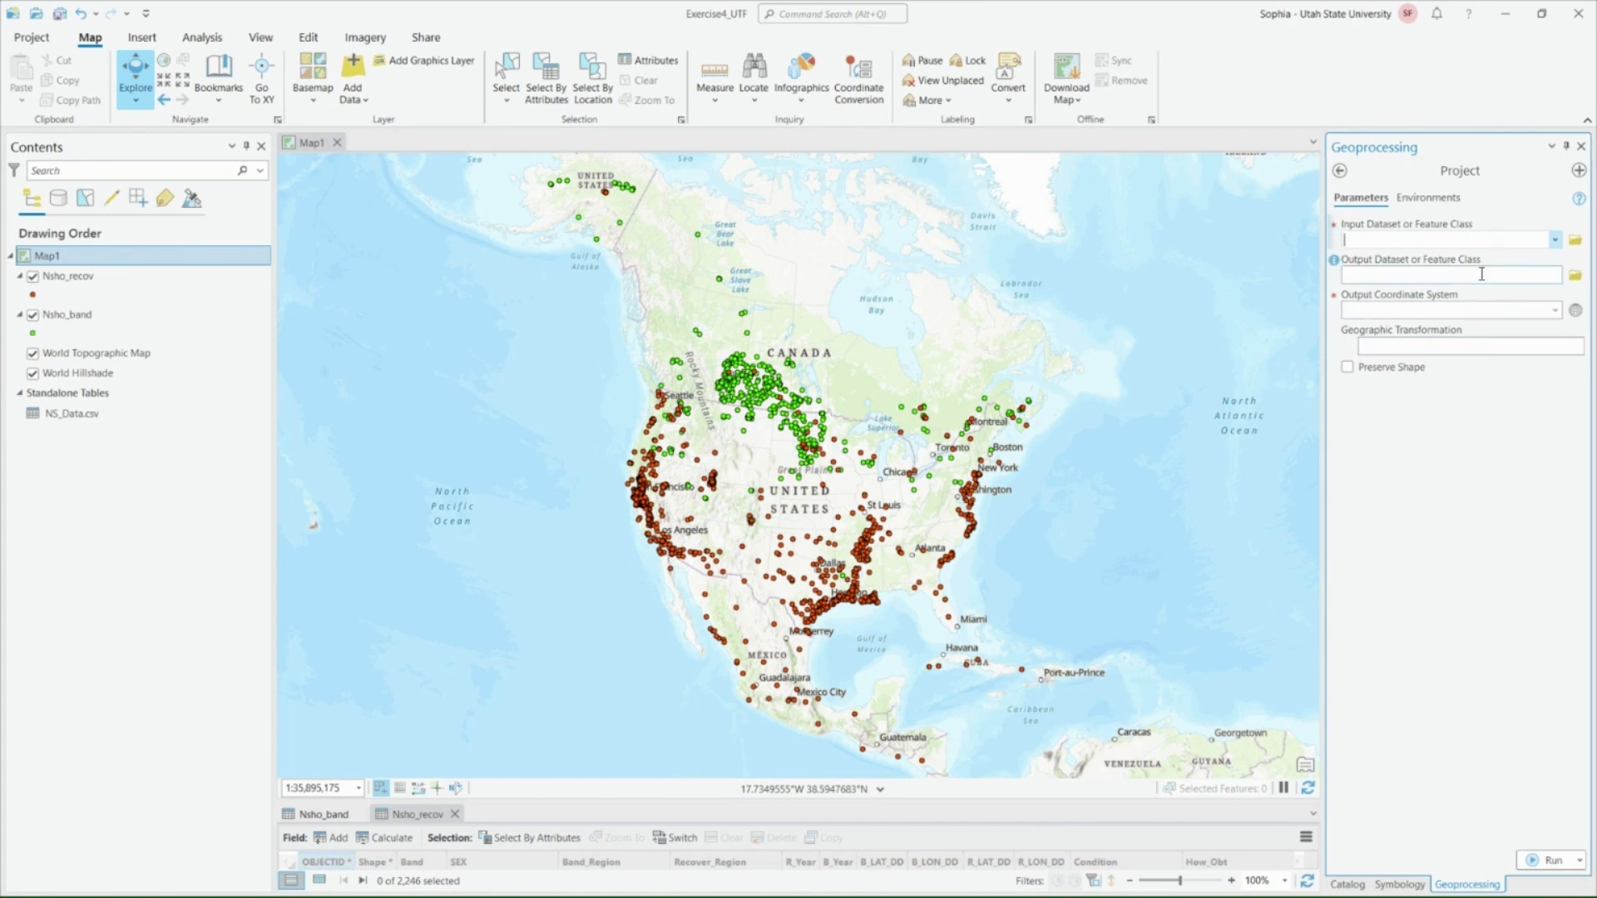
{"action": "left_click", "coordinate": [1553, 241]}
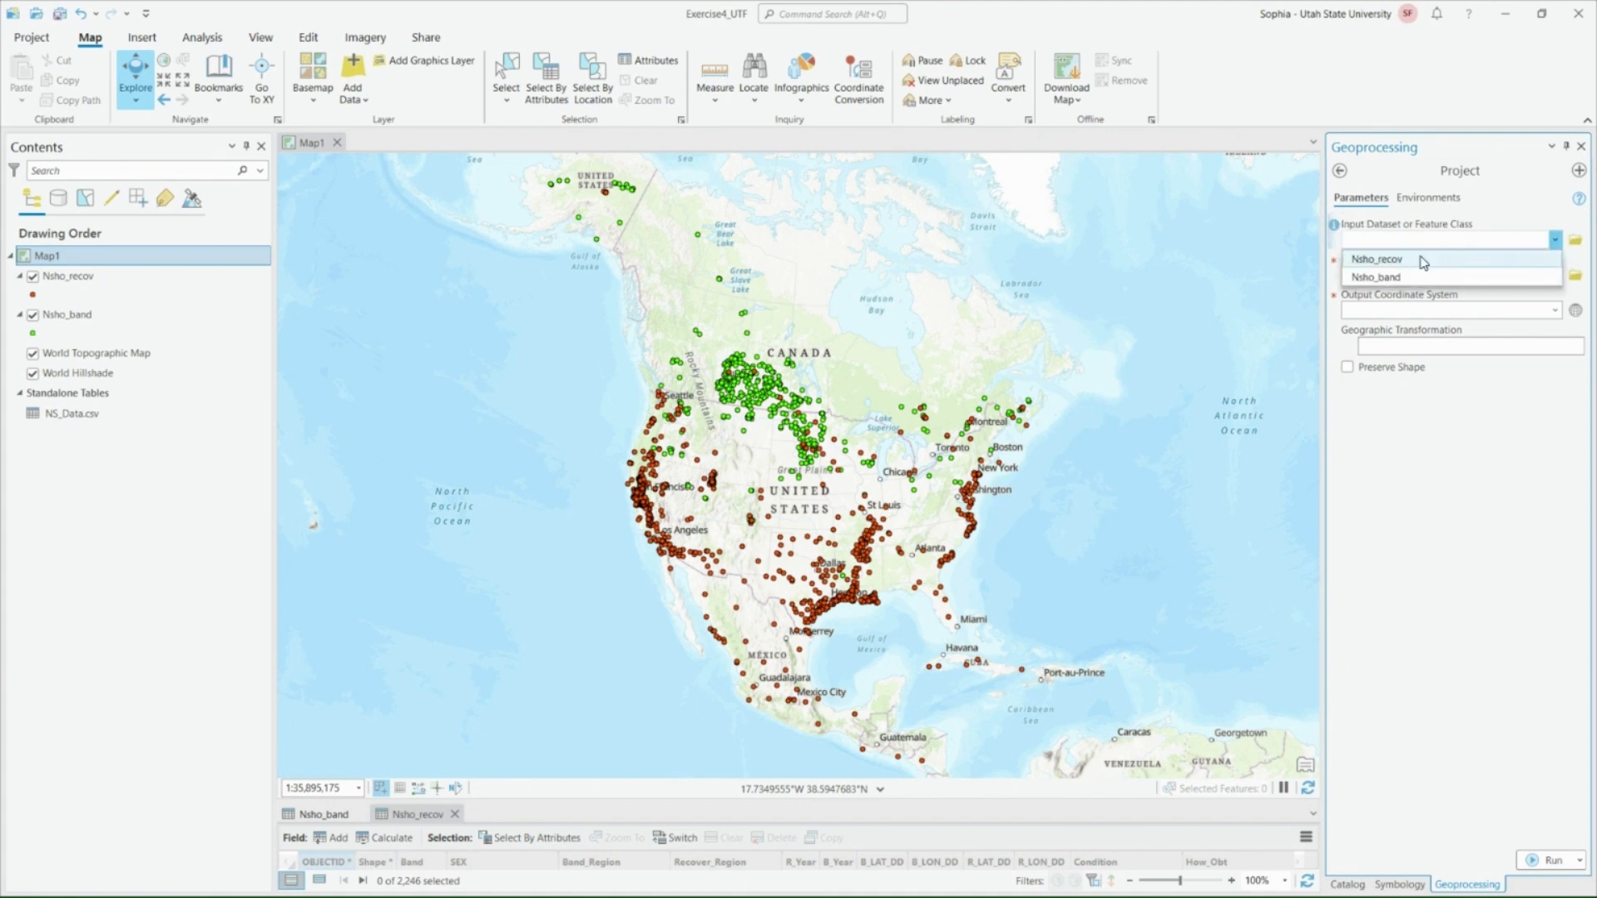
{"action": "left_click", "coordinate": [1375, 278]}
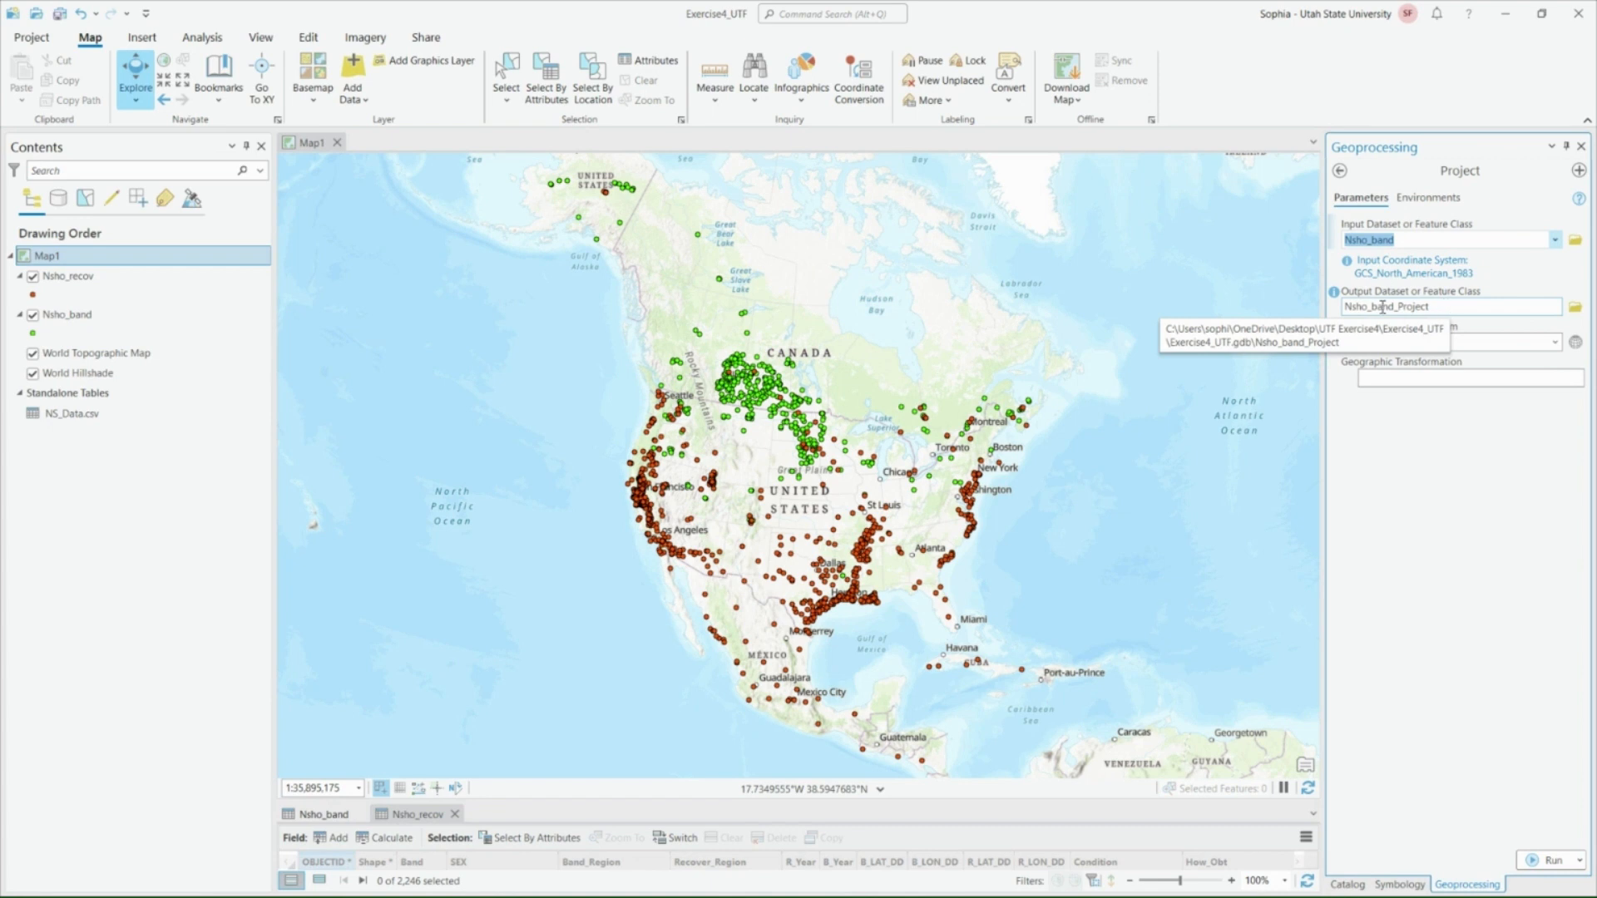
- Name the Project tool's output feature class Nsho_band_pro
{"action": "left_click", "coordinate": [1455, 306]}
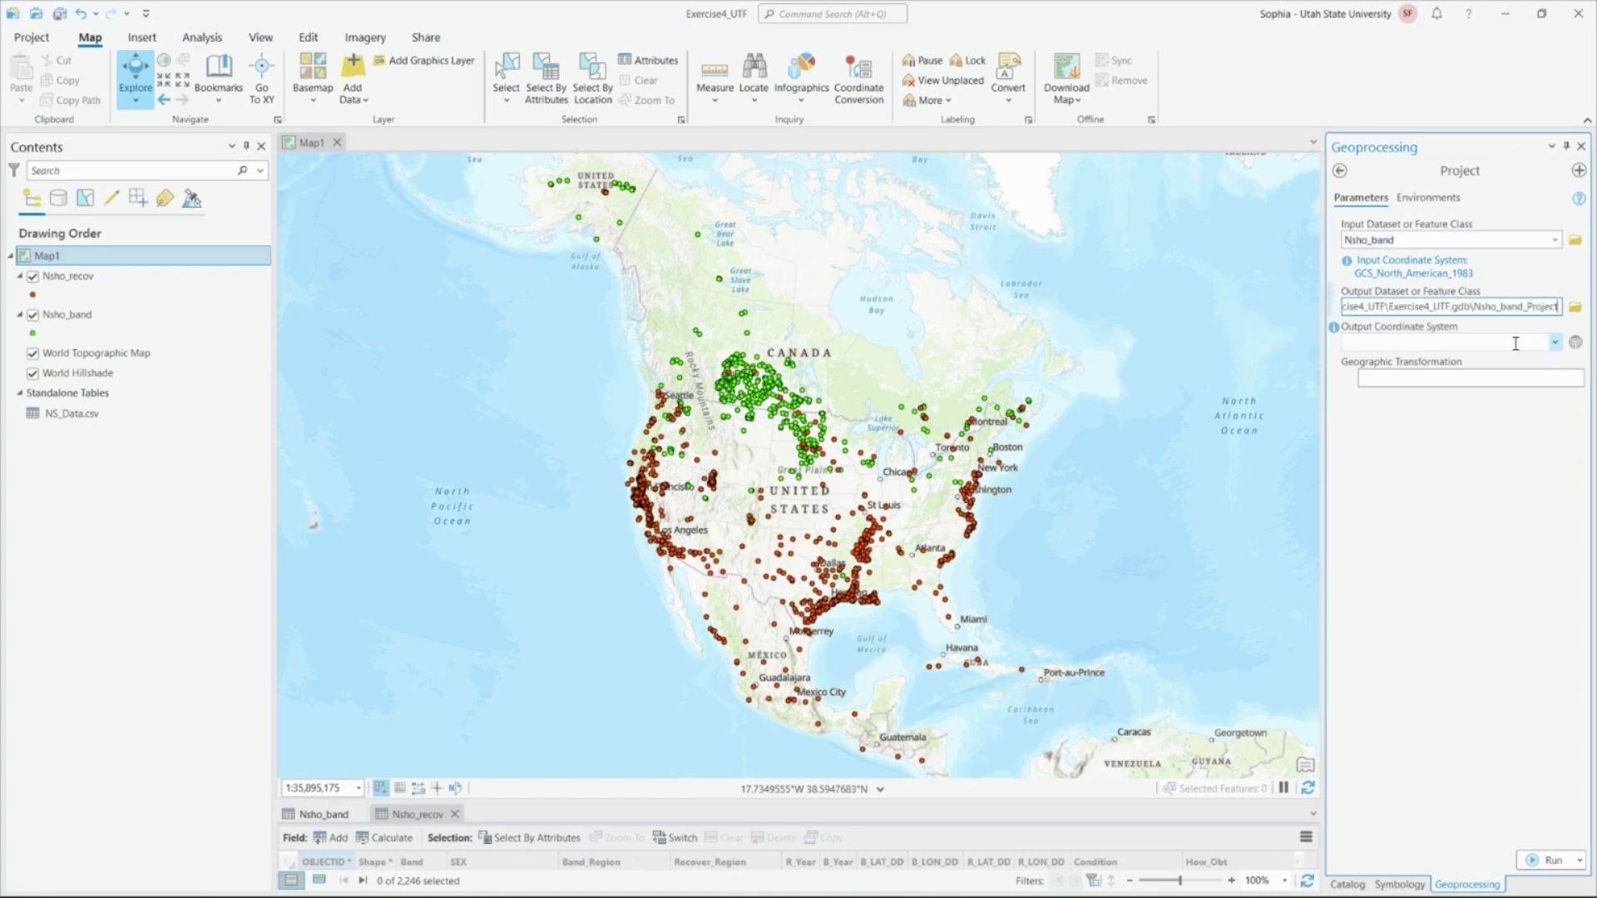
{"action": "key", "text": "BackSpace"}
{"action": "key", "text": "BackSpace"}
{"action": "key", "text": "BackSpace"}
{"action": "key", "text": "BackSpace"}
{"action": "key", "text": "BackSpace"}
{"action": "key", "text": "BackSpace"}
{"action": "key", "text": "BackSpace"}
{"action": "type", "text": "pro"}
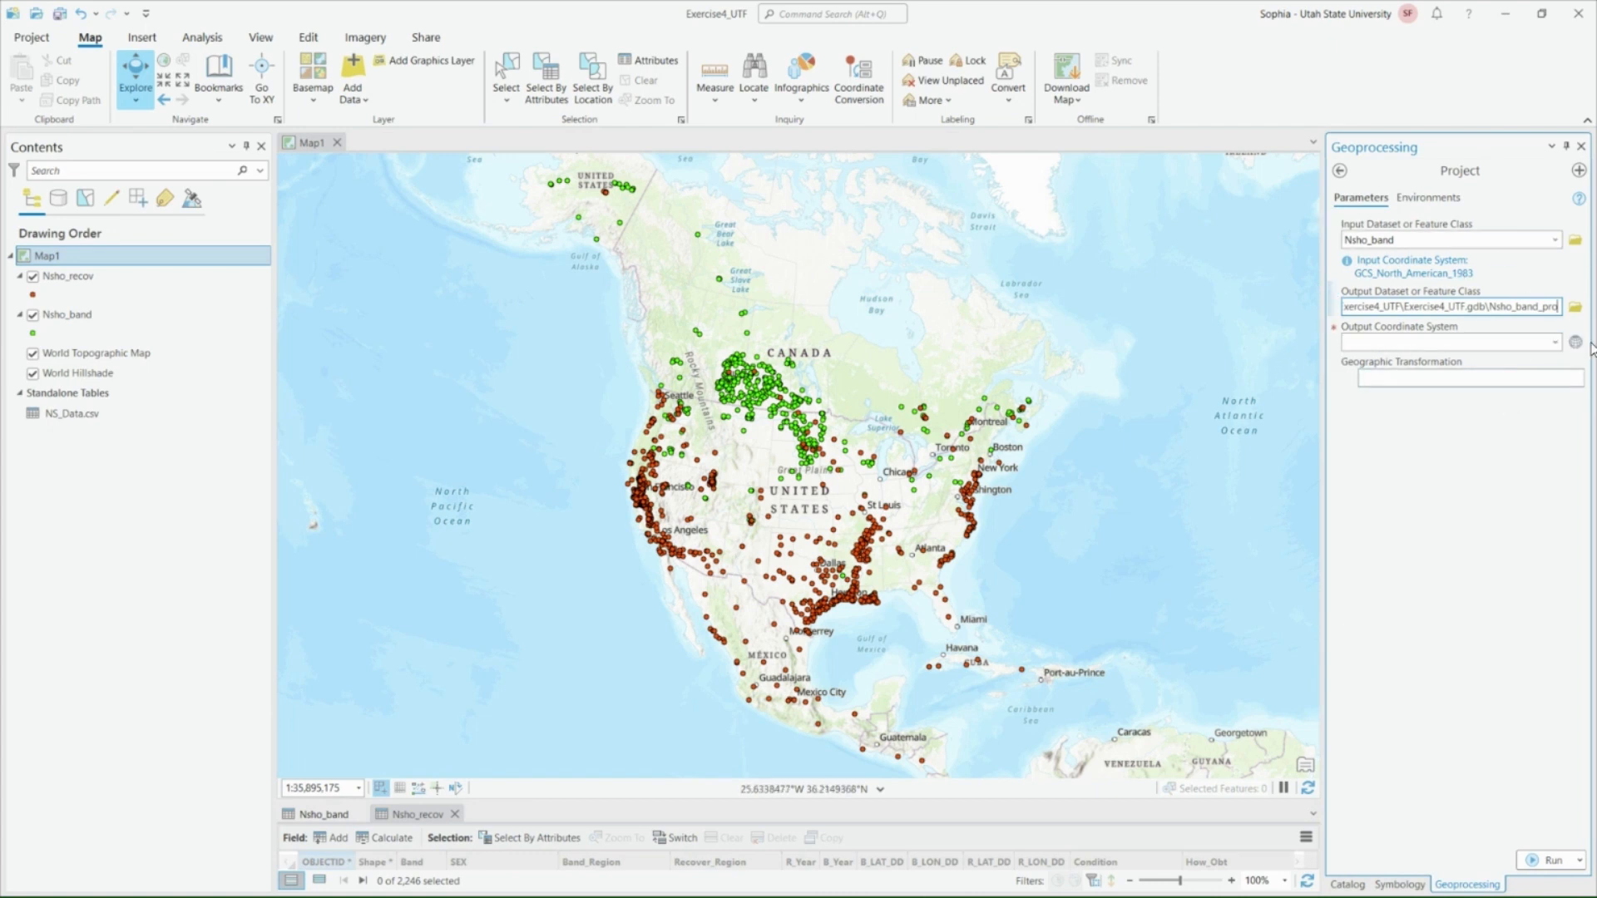
{"action": "left_click", "coordinate": [1555, 342]}
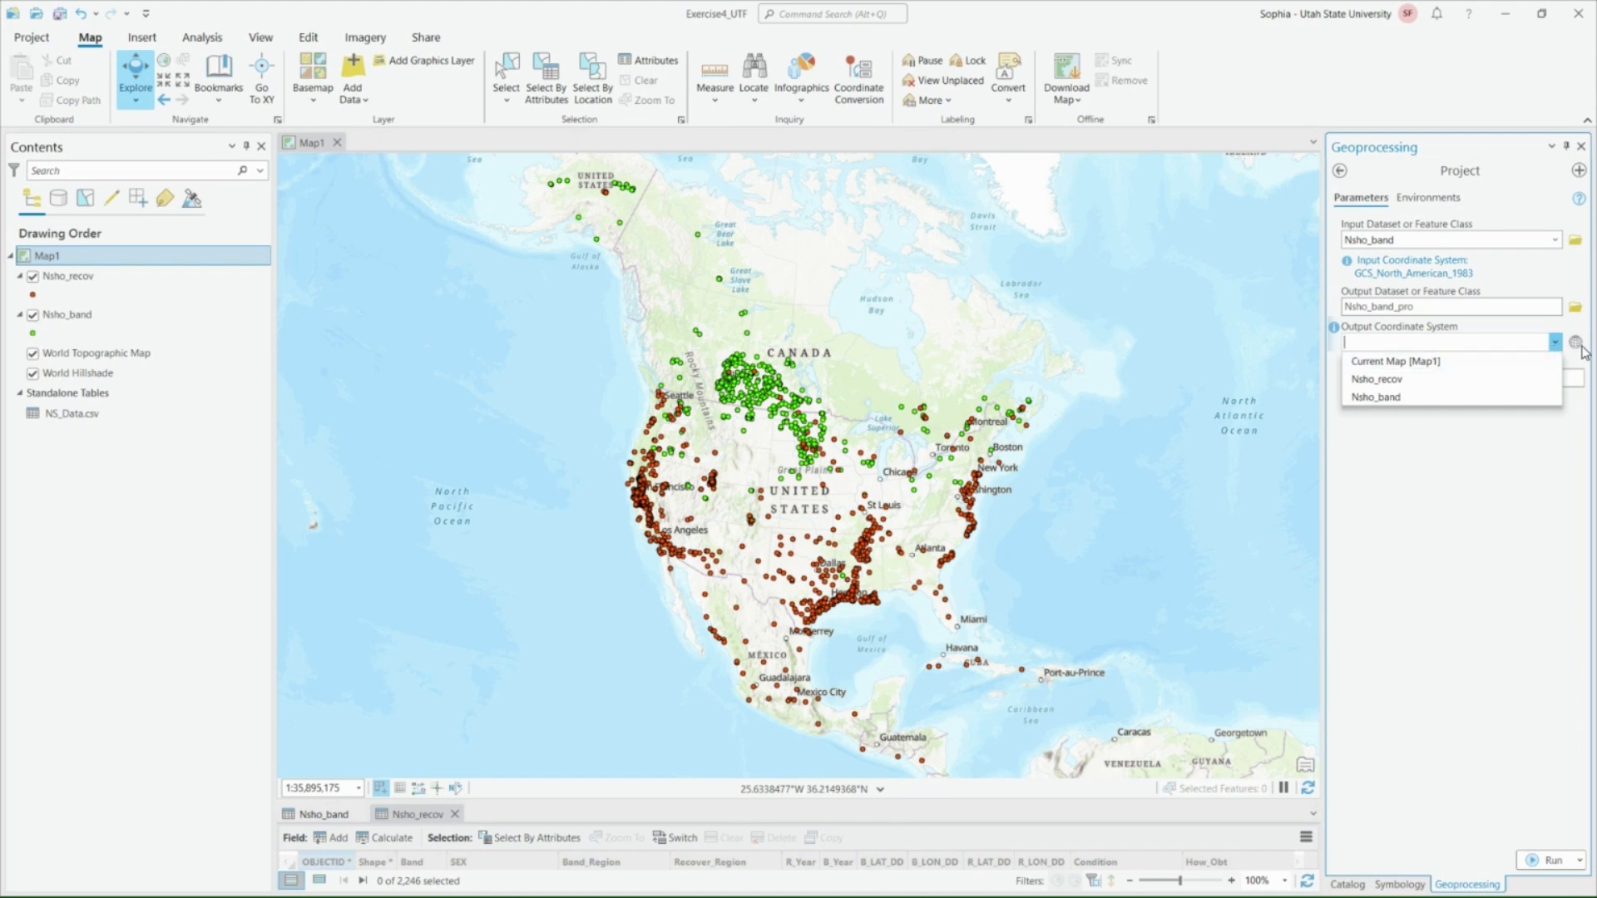
{"action": "left_click", "coordinate": [1576, 343]}
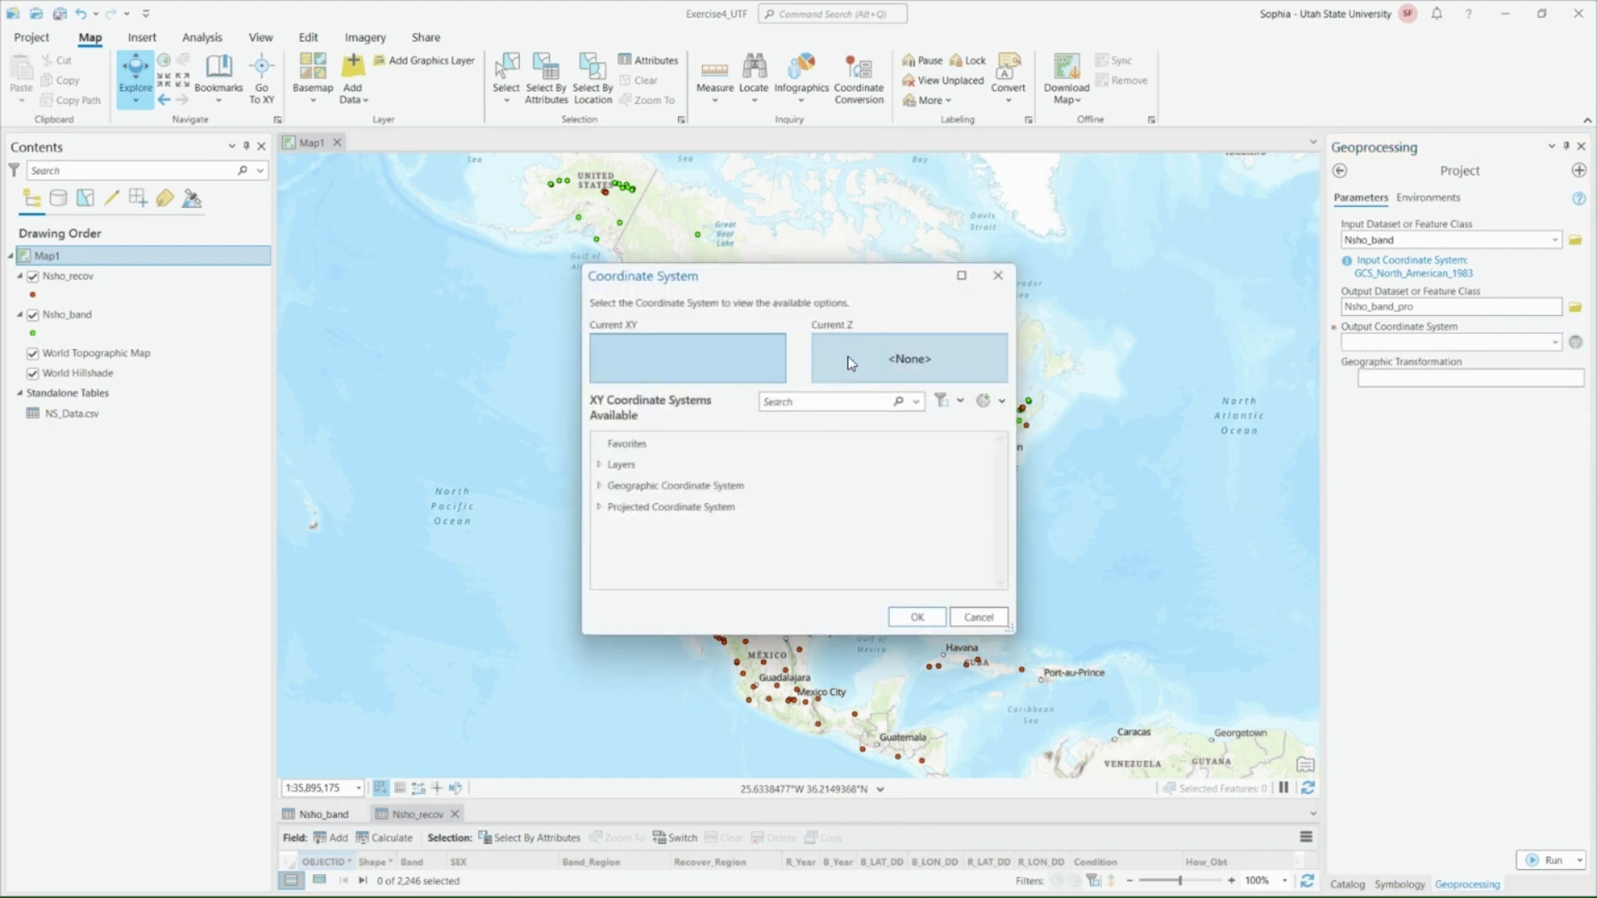
{"action": "left_click", "coordinate": [997, 275]}
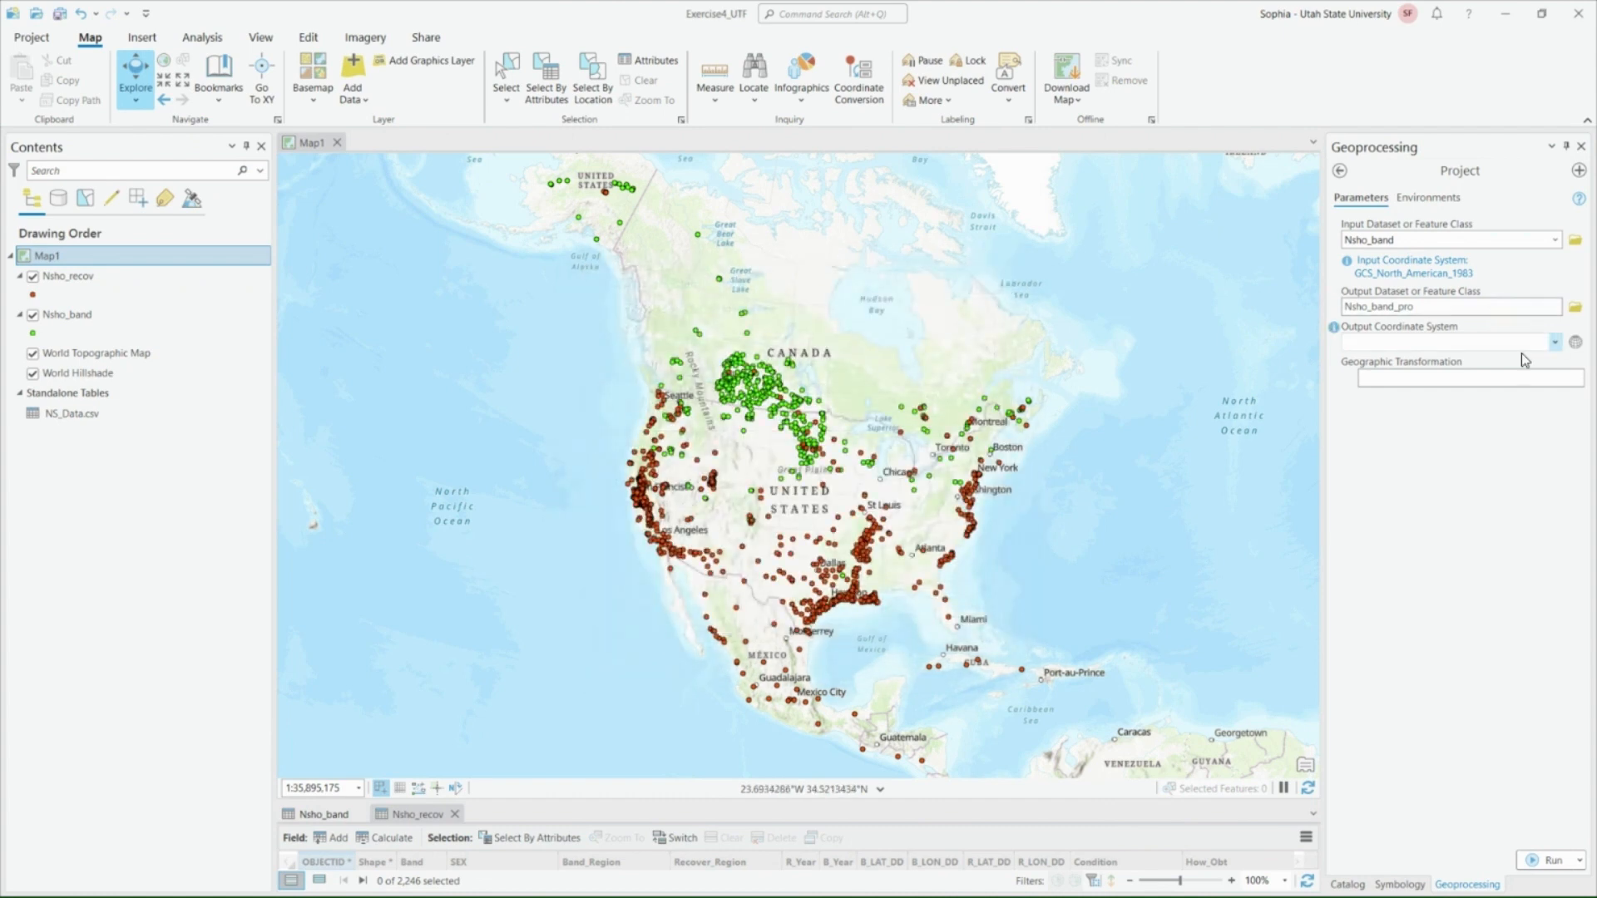
- Set the Project tool's output coordinate system to Current Map [Map1]
{"action": "left_click", "coordinate": [1554, 342]}
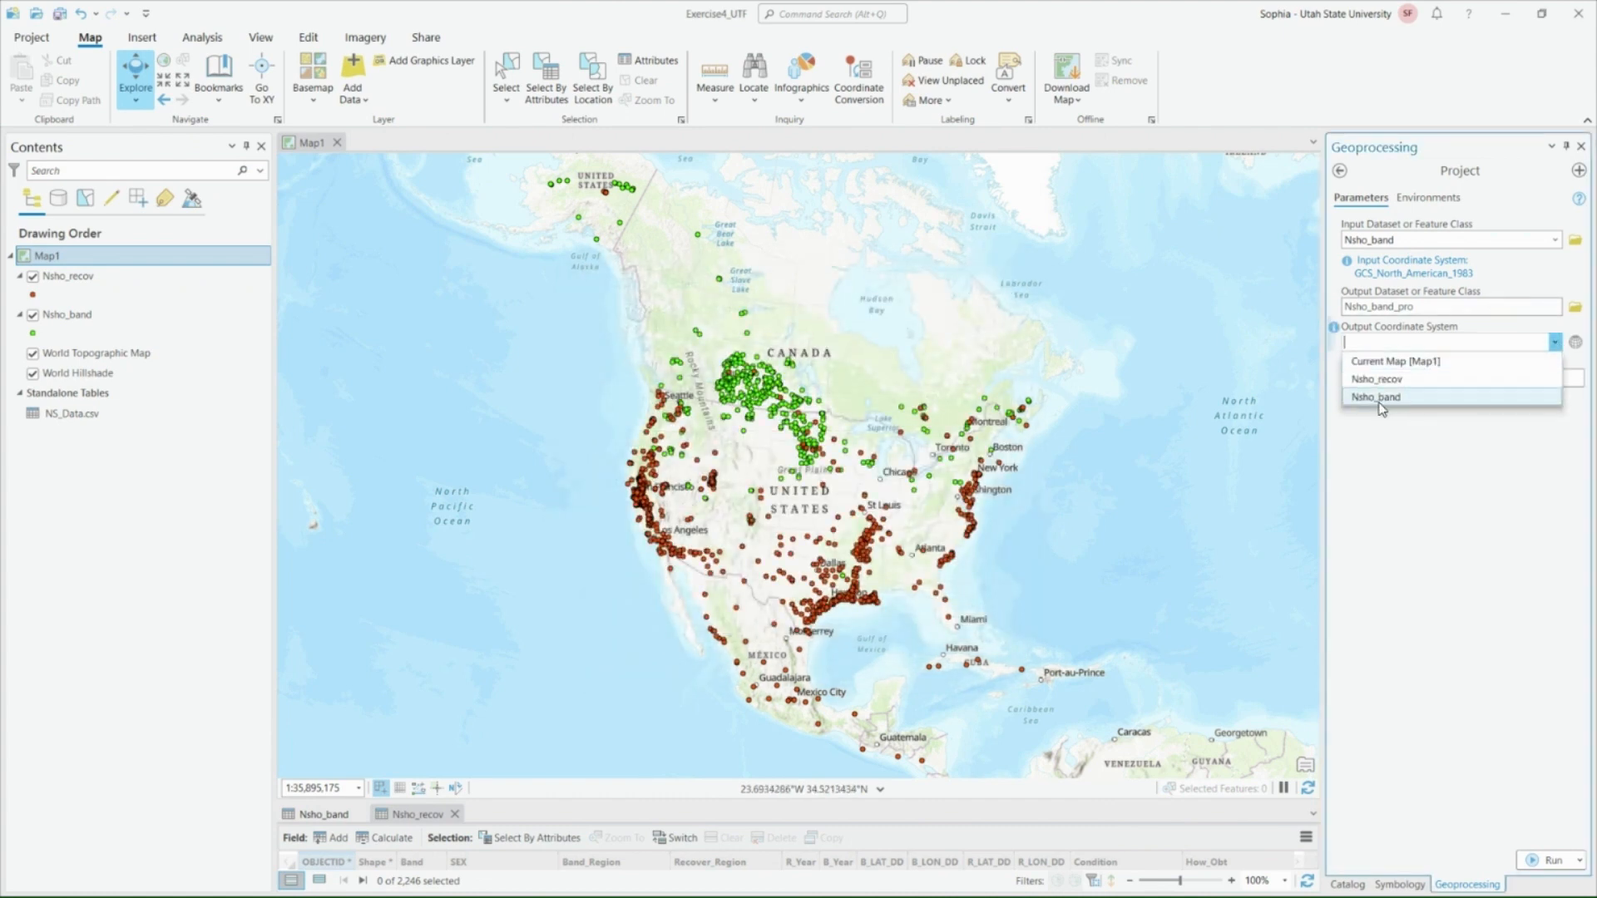
{"action": "left_click", "coordinate": [1389, 361]}
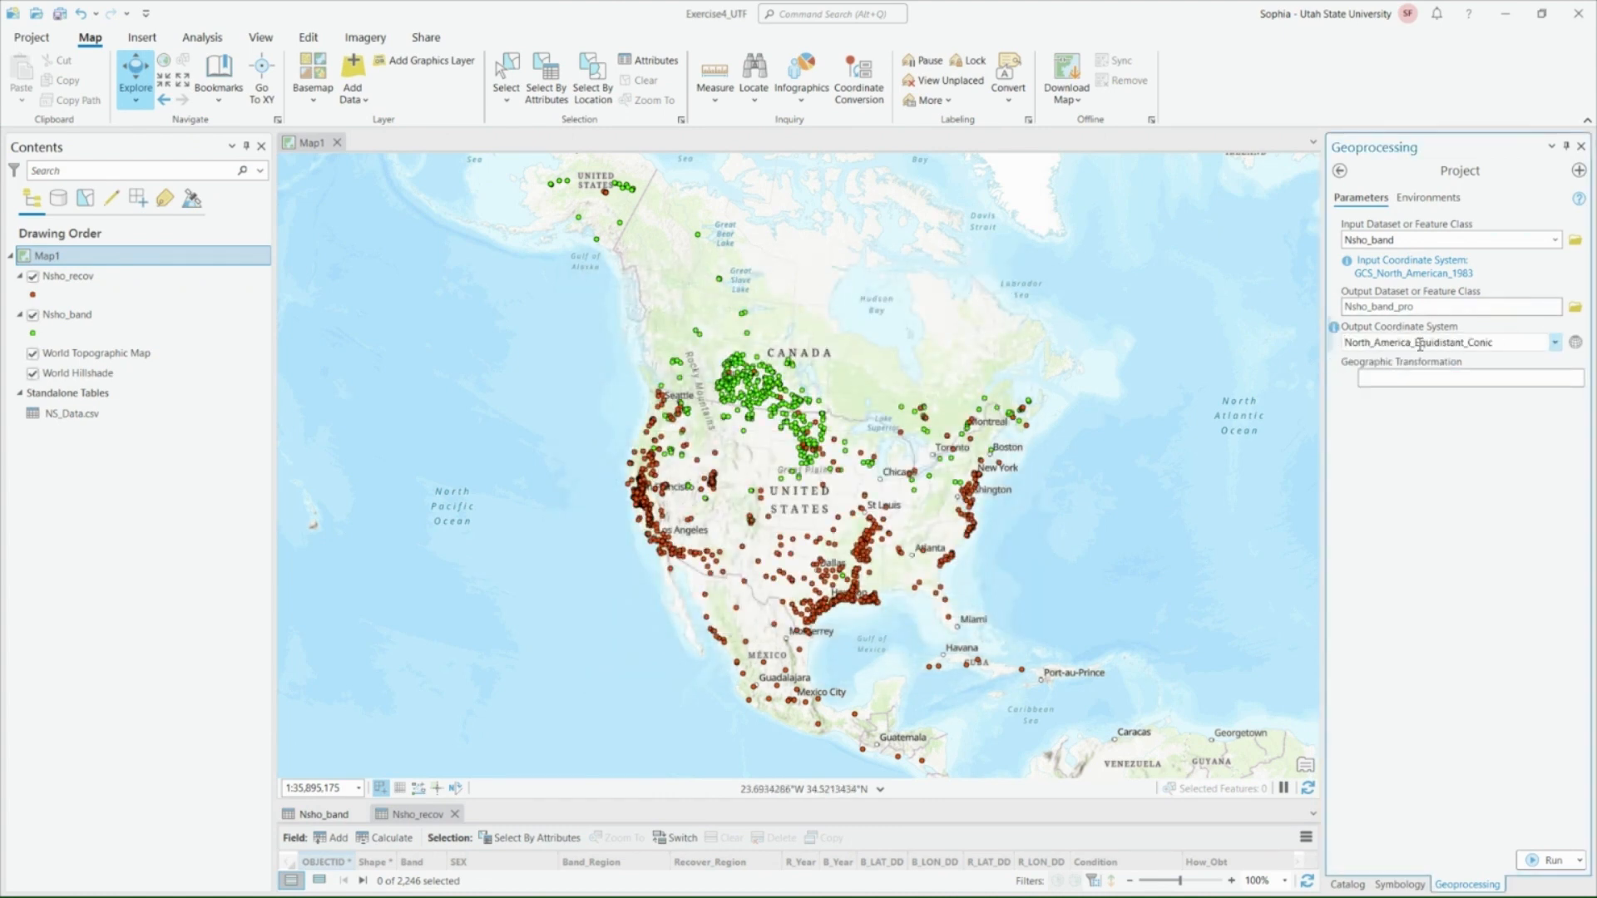
{"action": "left_click", "coordinate": [1554, 341]}
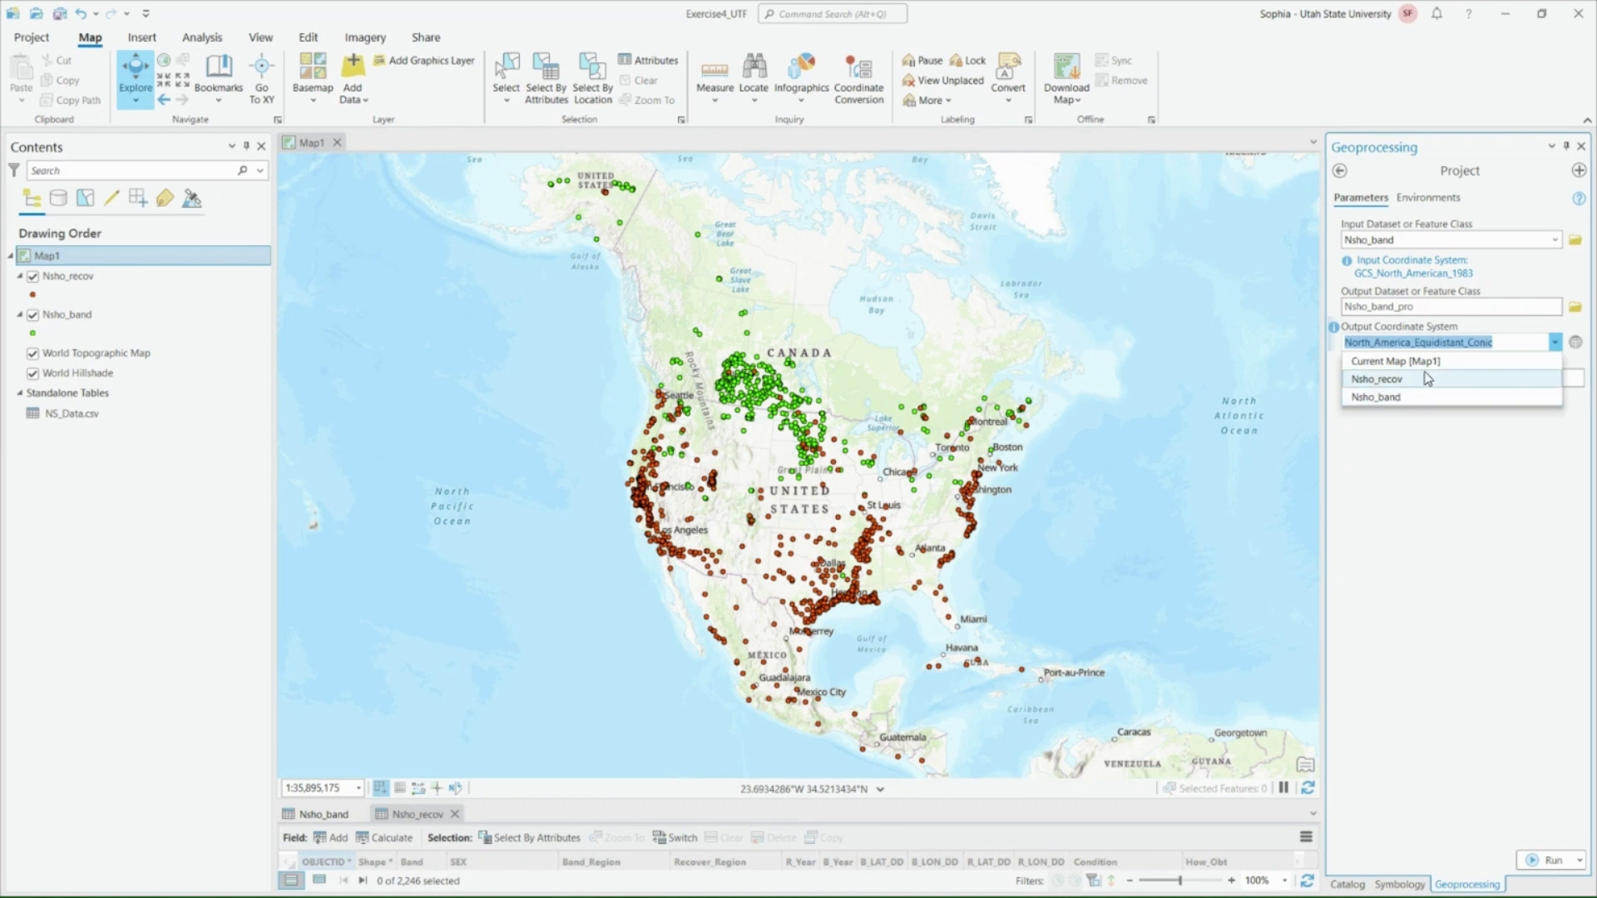
{"action": "left_click", "coordinate": [1380, 362]}
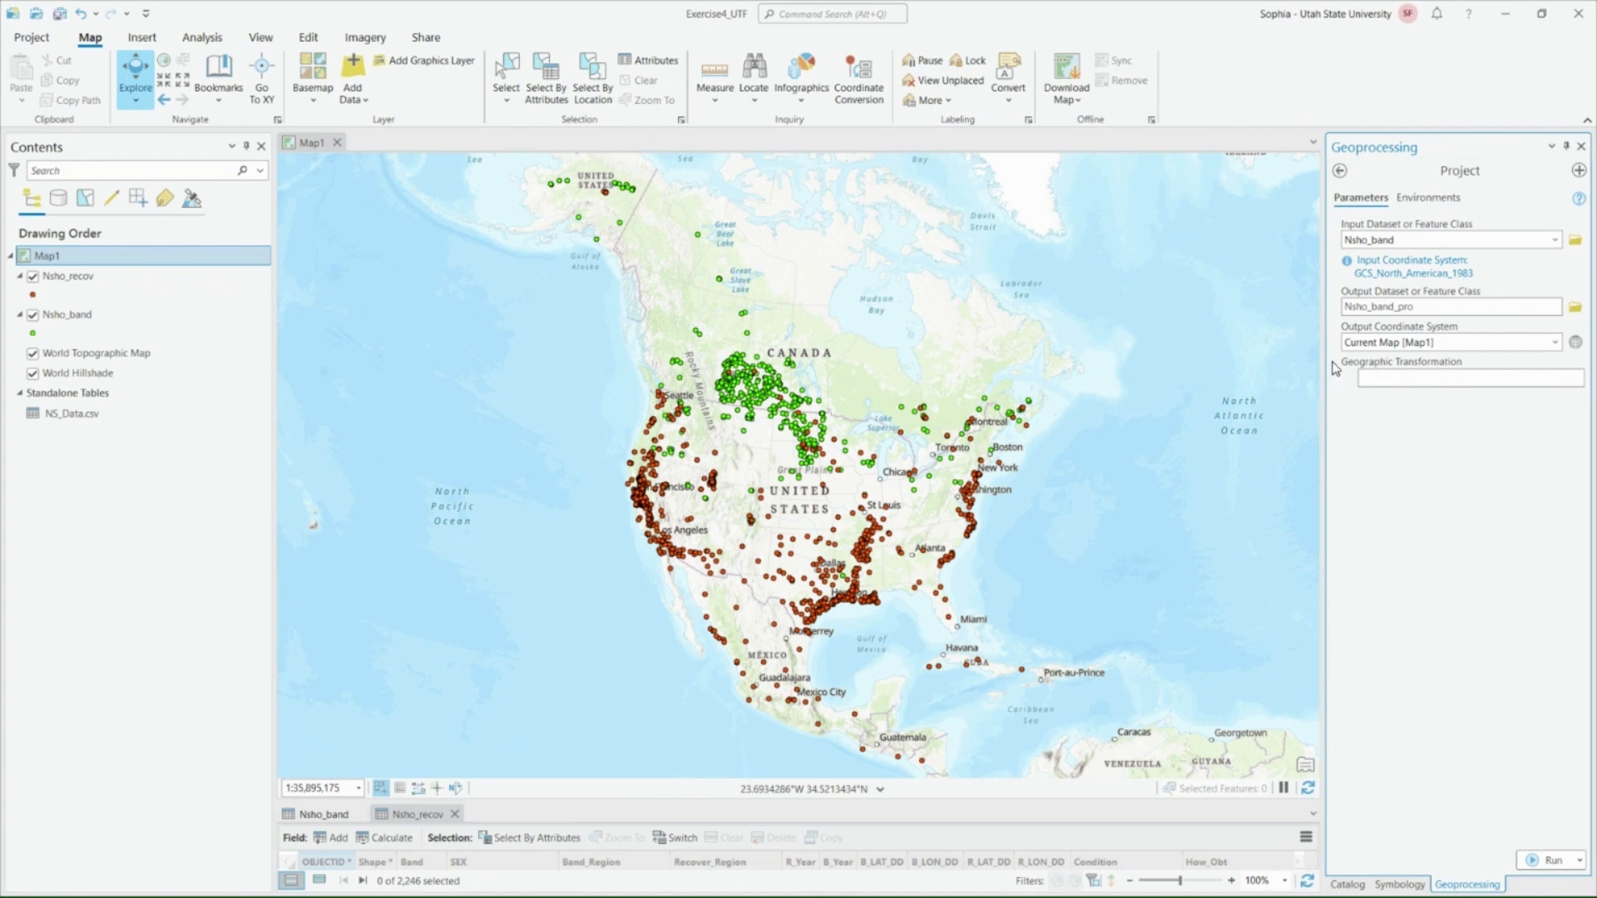
{"action": "mouse_move", "coordinate": [1337, 367]}
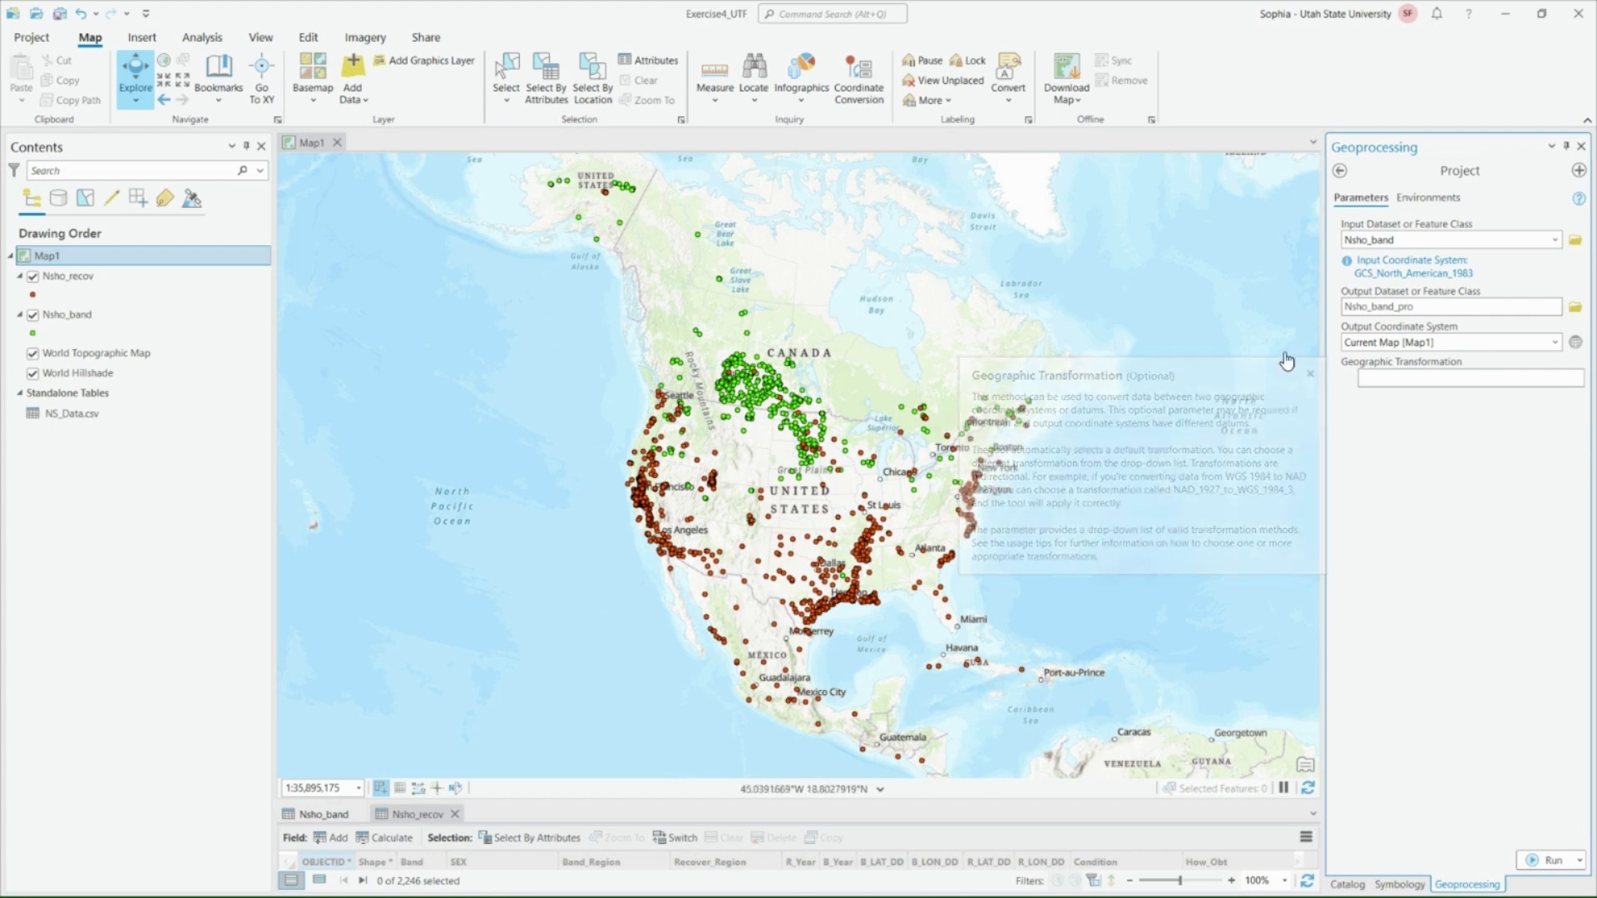
- Run the Project tool on Nsho_band and hide the Nsho_recov layer on the map
{"action": "left_click", "coordinate": [1547, 858]}
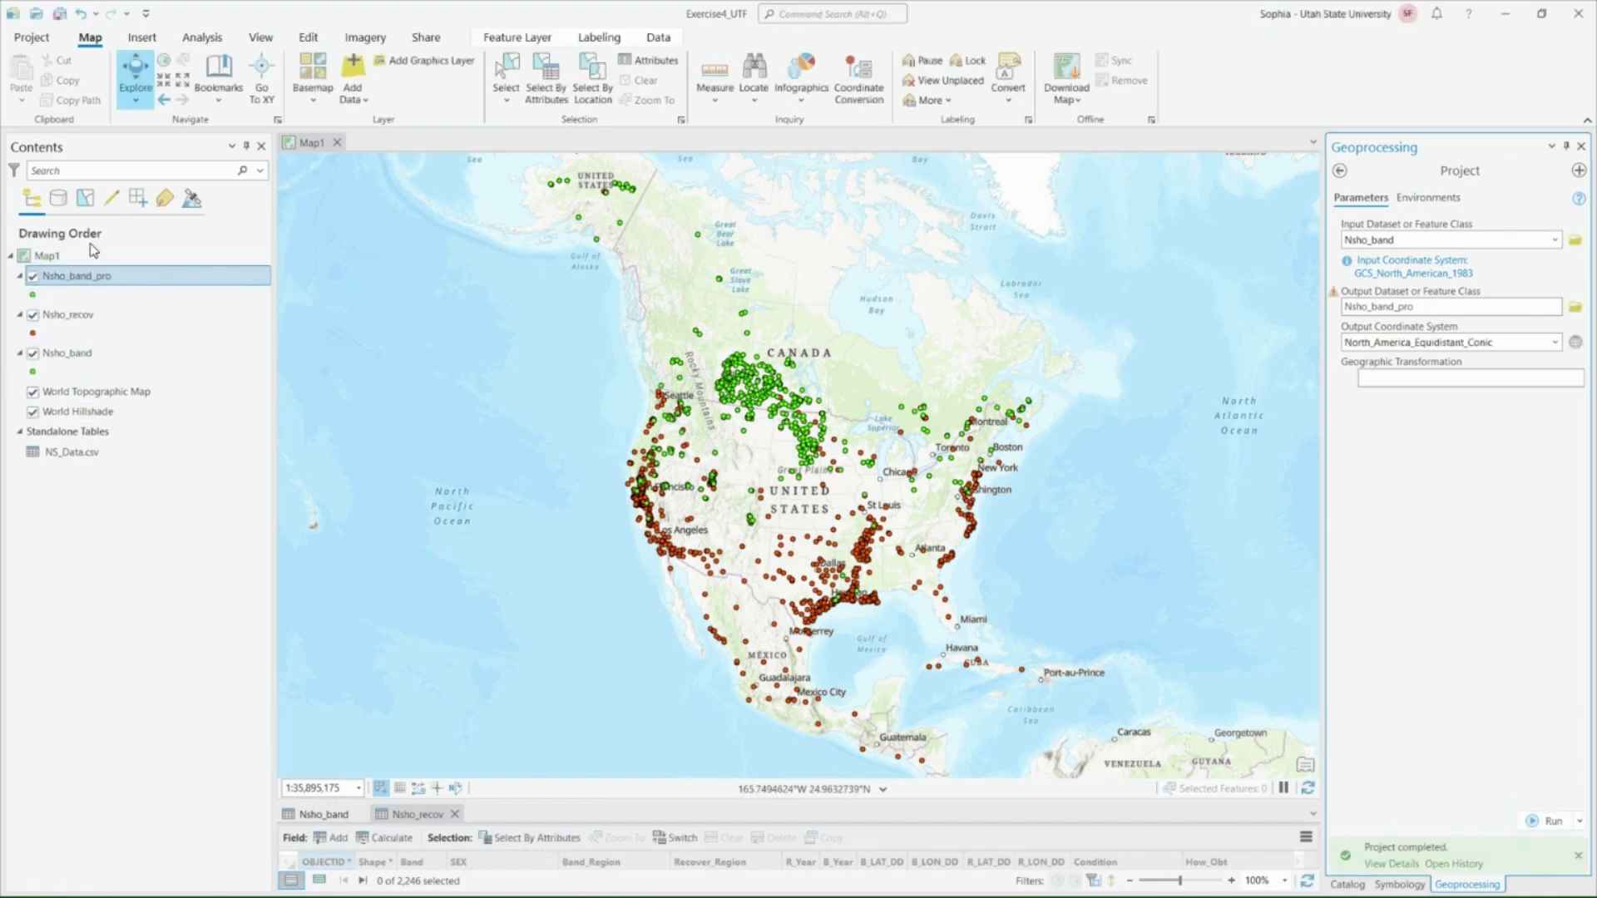
{"action": "left_click", "coordinate": [33, 315]}
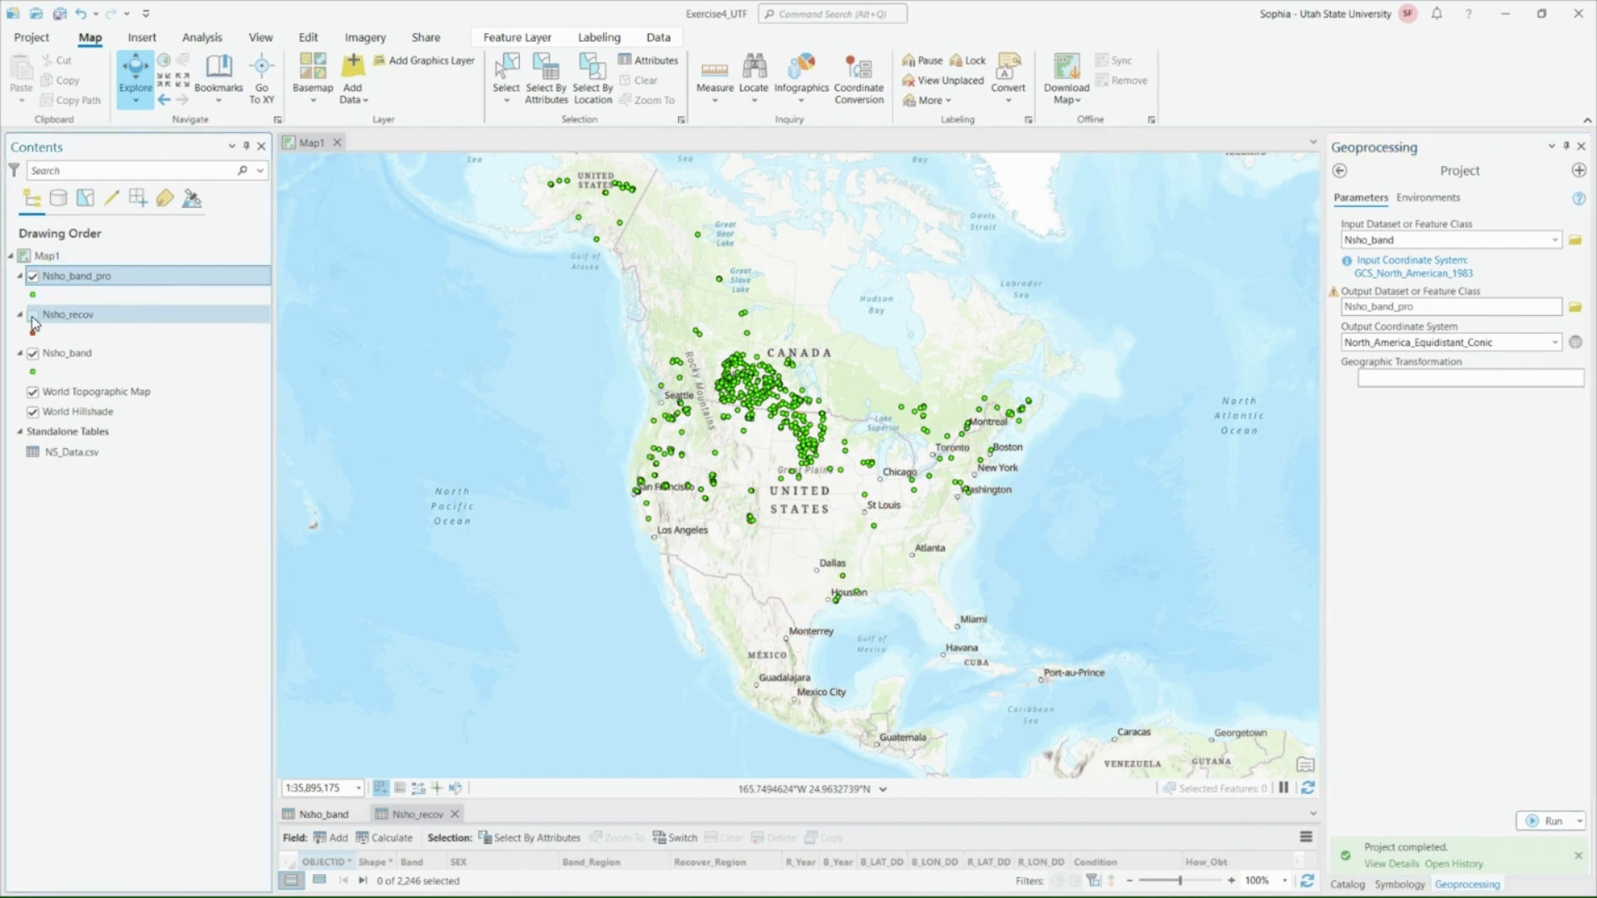
{"action": "scroll", "coordinate": [760, 505], "scroll_direction": "up", "scroll_amount": 3}
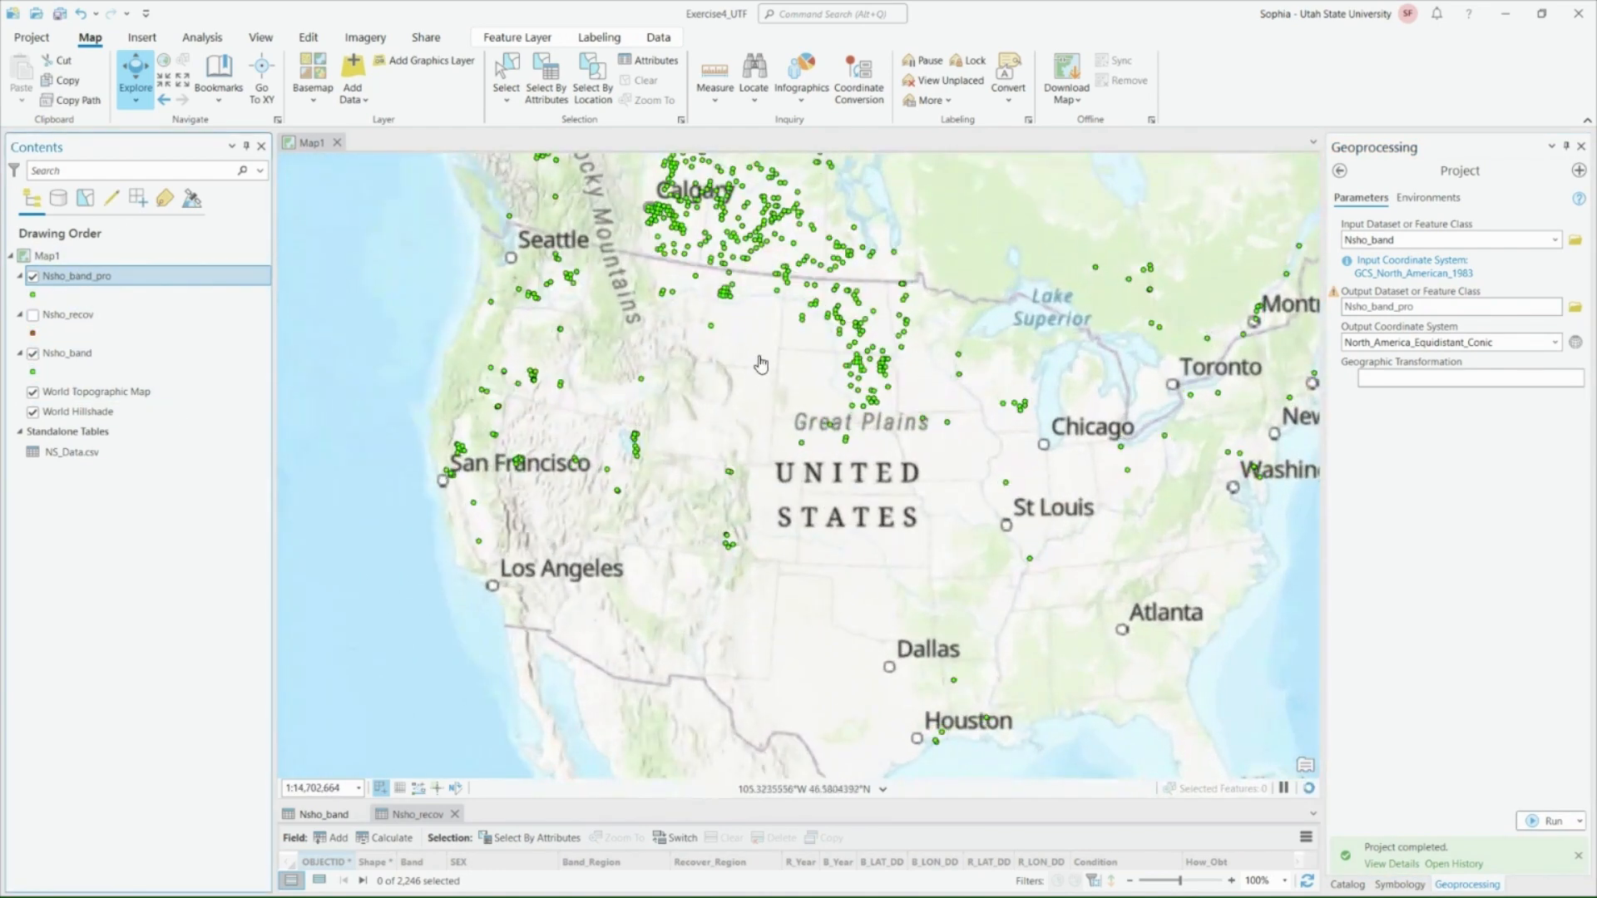
{"action": "left_click_drag", "start_coordinate": [761, 364], "coordinate": [702, 534]}
{"action": "scroll", "coordinate": [726, 467], "scroll_direction": "up", "scroll_amount": 2}
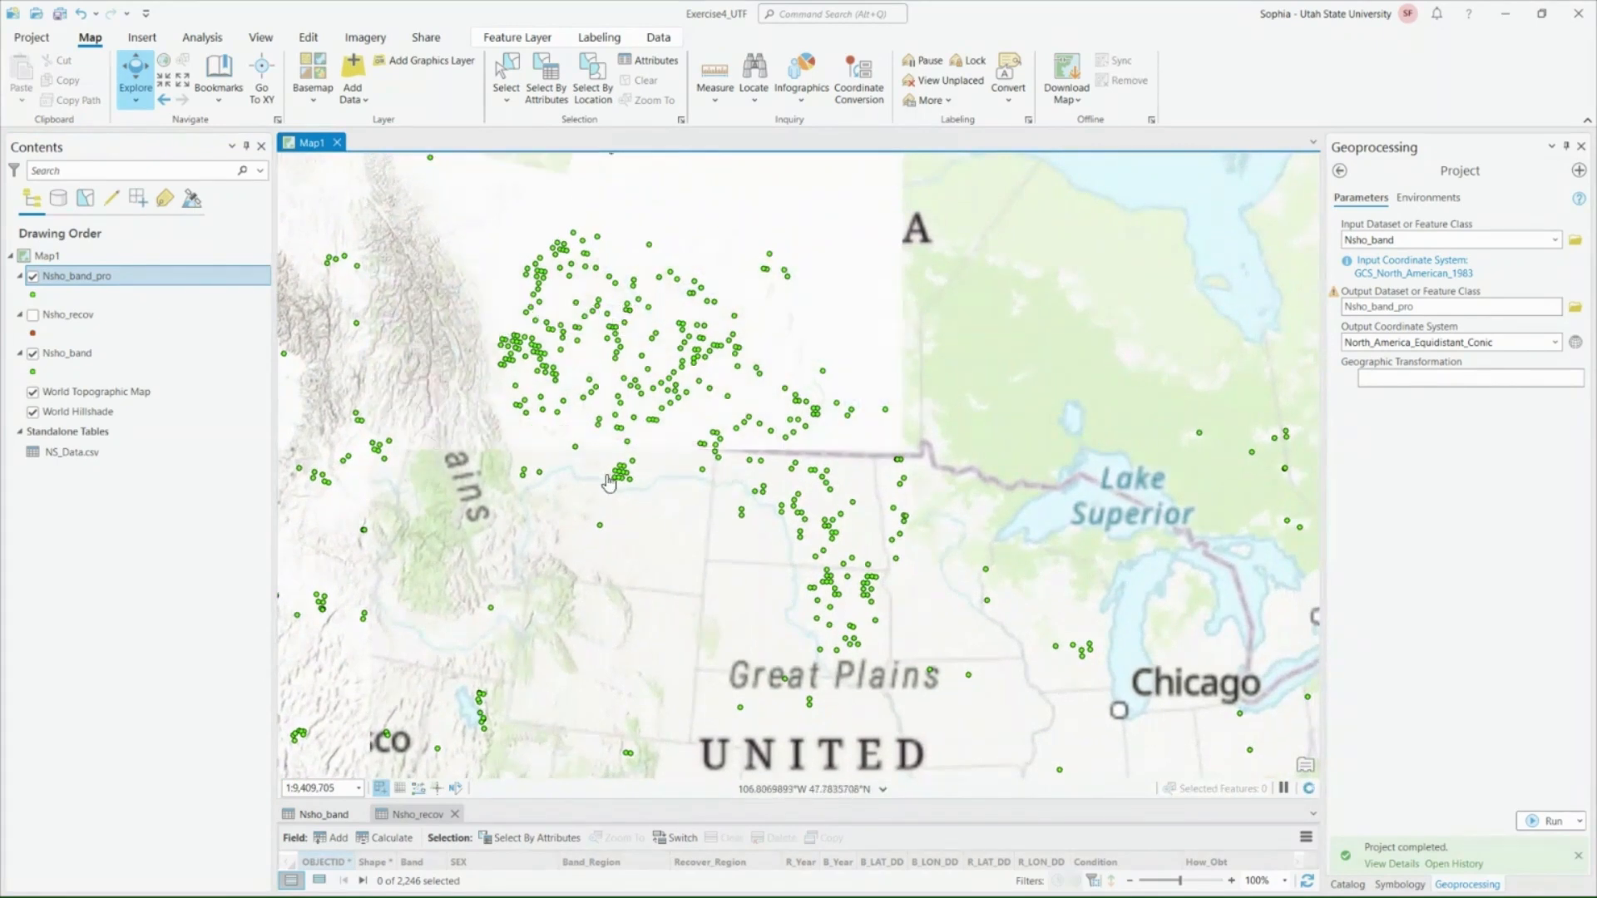
- Toggle Nsho_band's visibility to compare it with Nsho_band_pro, then leave Nsho_band hidden and its legend collapsed
{"action": "left_click", "coordinate": [34, 351]}
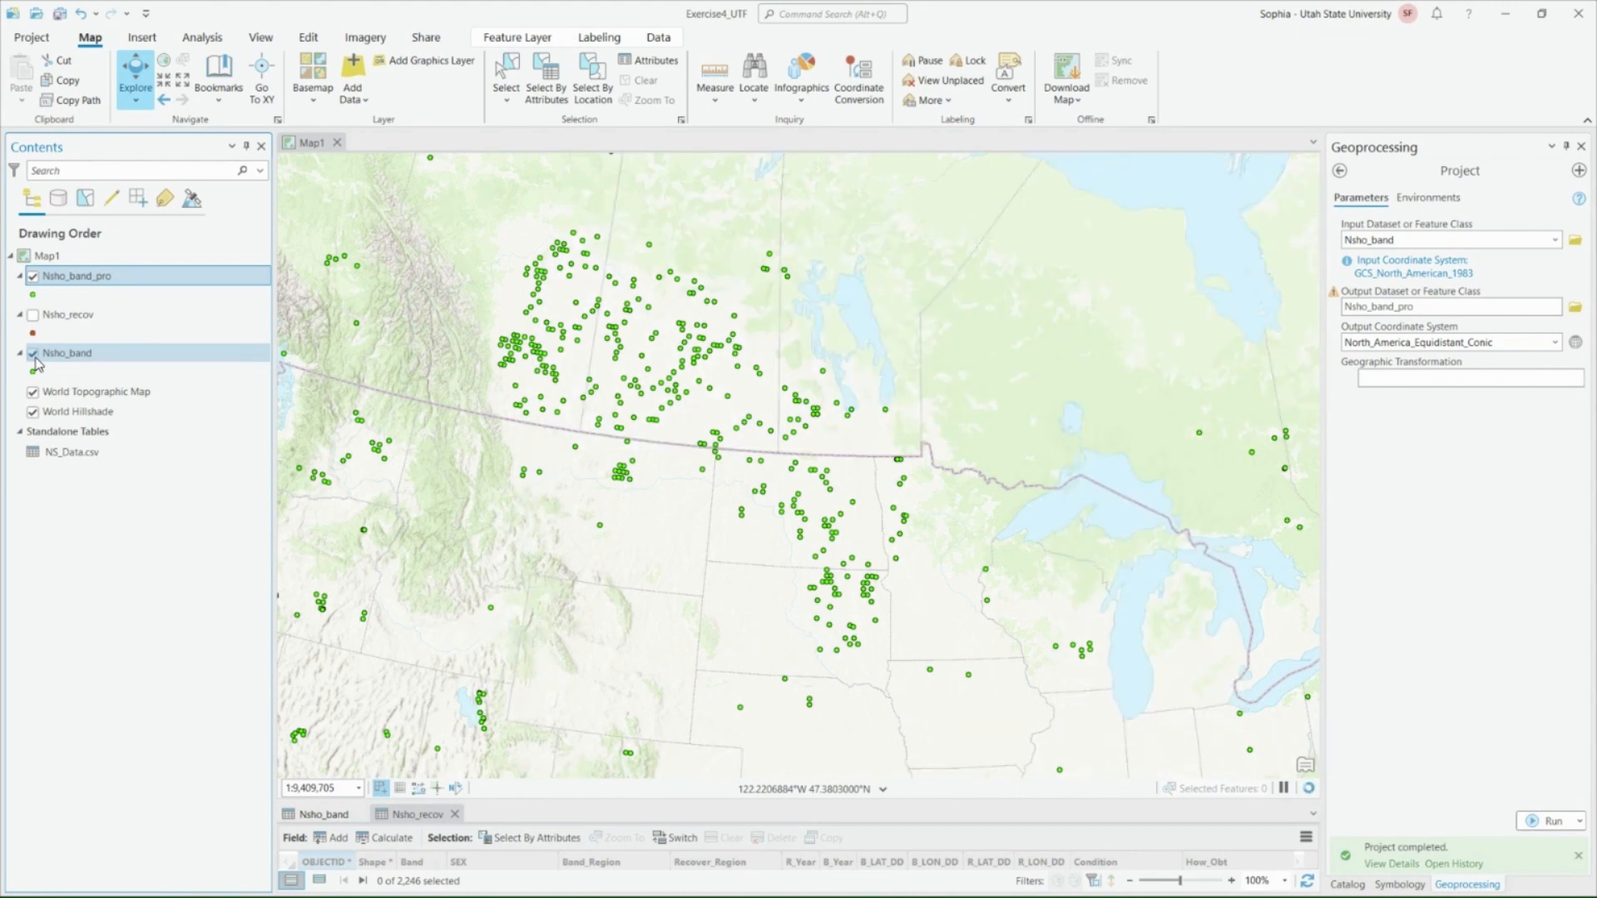
{"action": "left_click", "coordinate": [33, 353]}
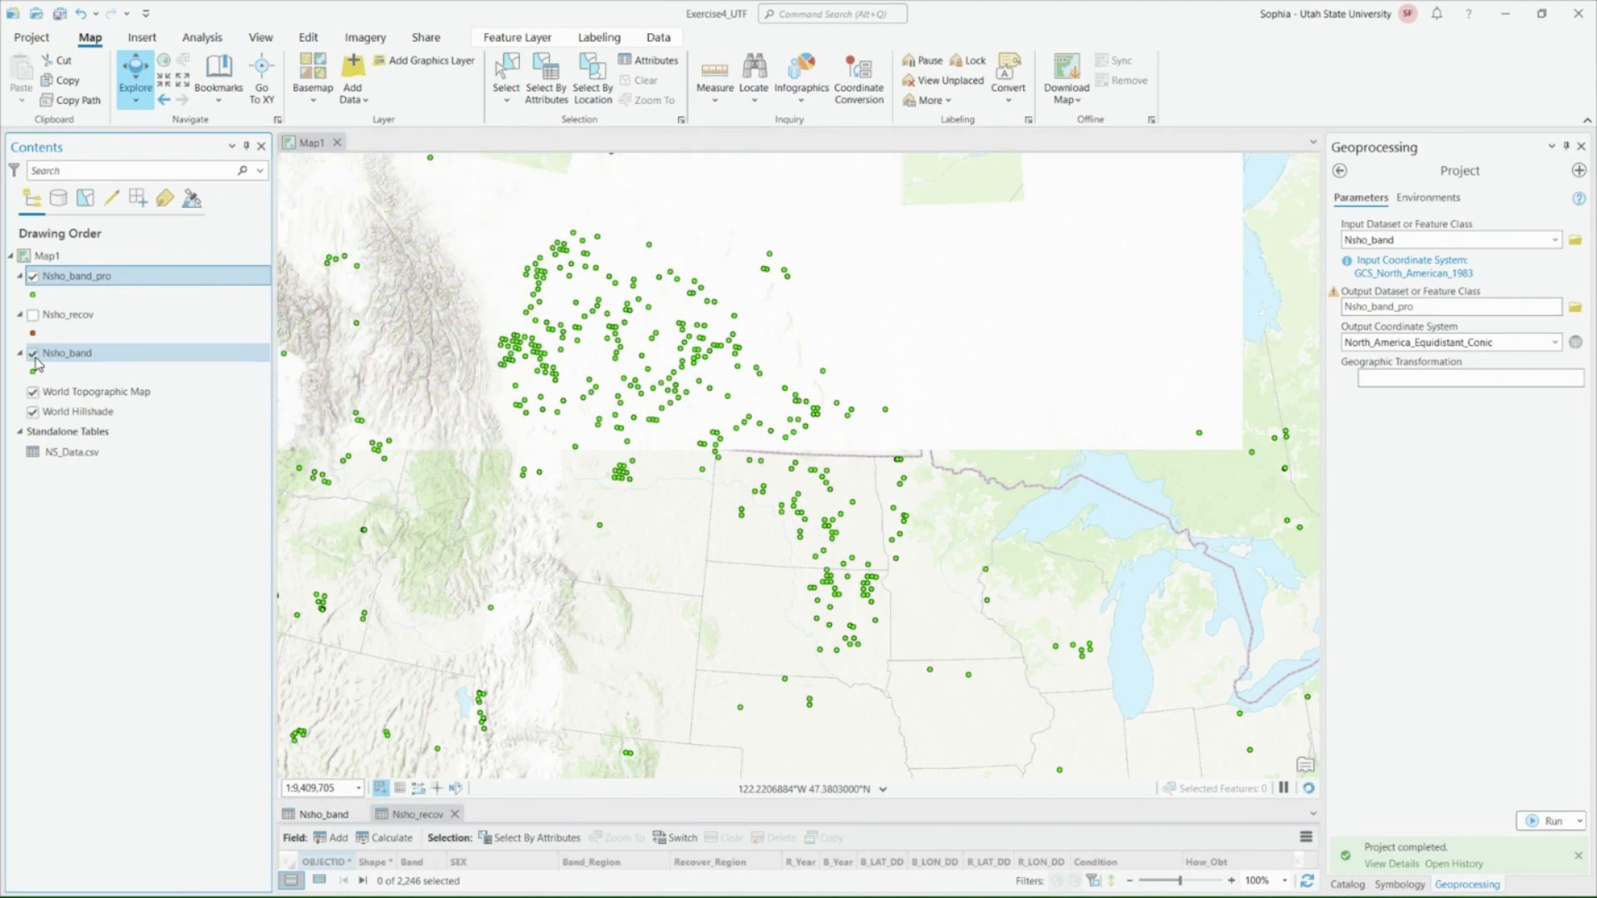
{"action": "left_click", "coordinate": [34, 354]}
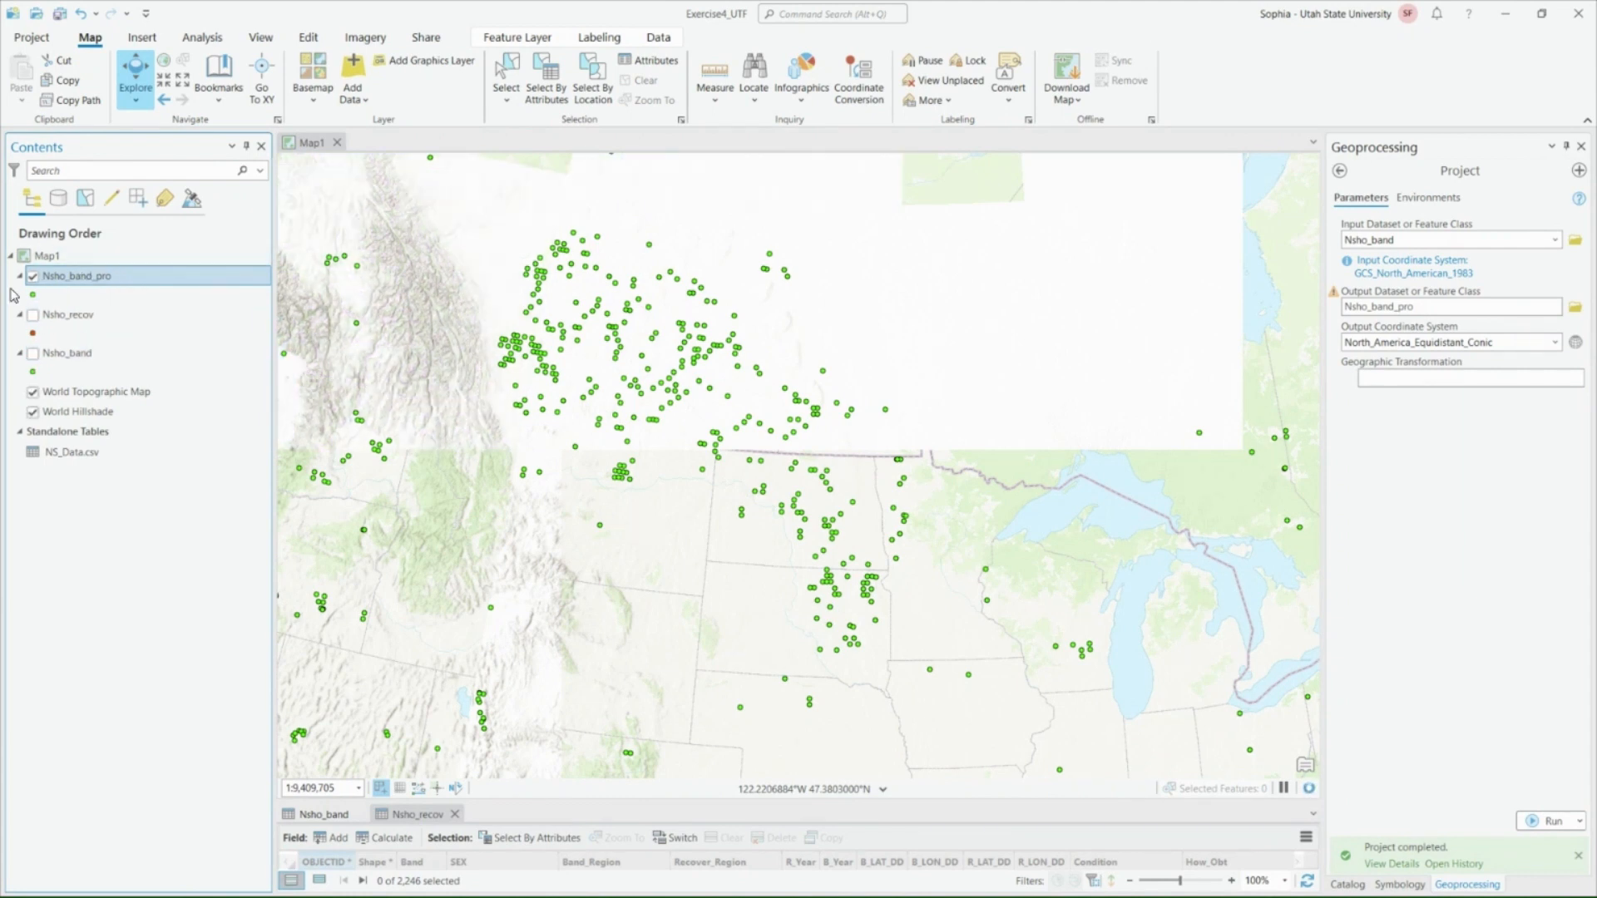
{"action": "left_click", "coordinate": [20, 356]}
- Project Nsho_recov into a new feature class named Nsho_recov_pro, keeping North_America_Equidistant_Conic as the output coordinate system
{"action": "scroll", "coordinate": [657, 509], "scroll_direction": "down", "scroll_amount": 4}
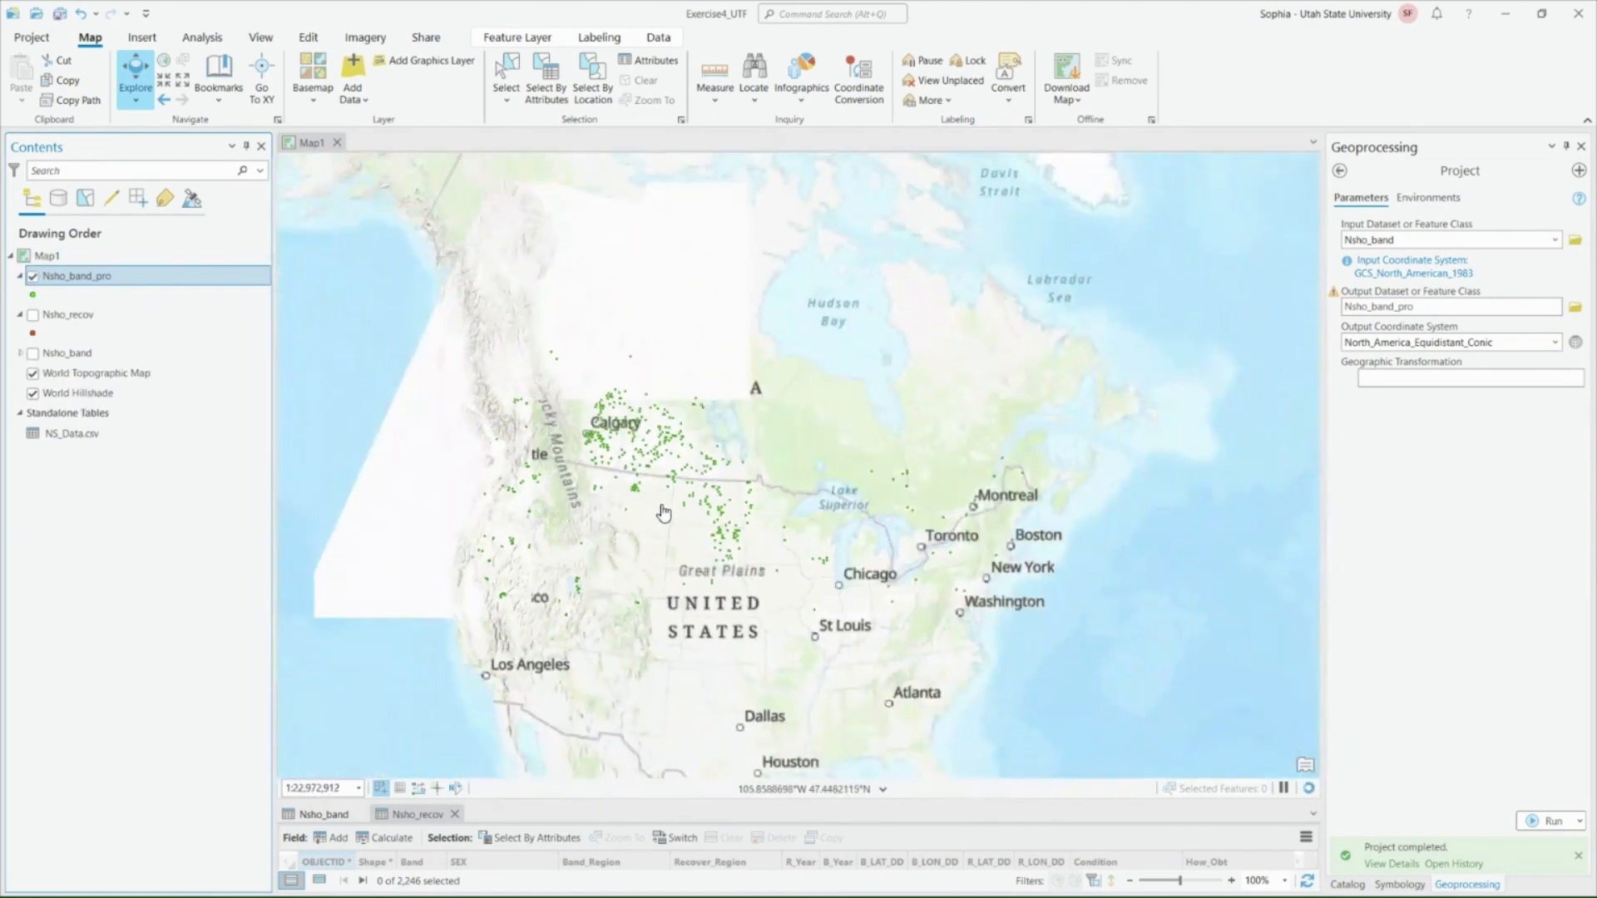
{"action": "scroll", "coordinate": [663, 512], "scroll_direction": "down", "scroll_amount": 2}
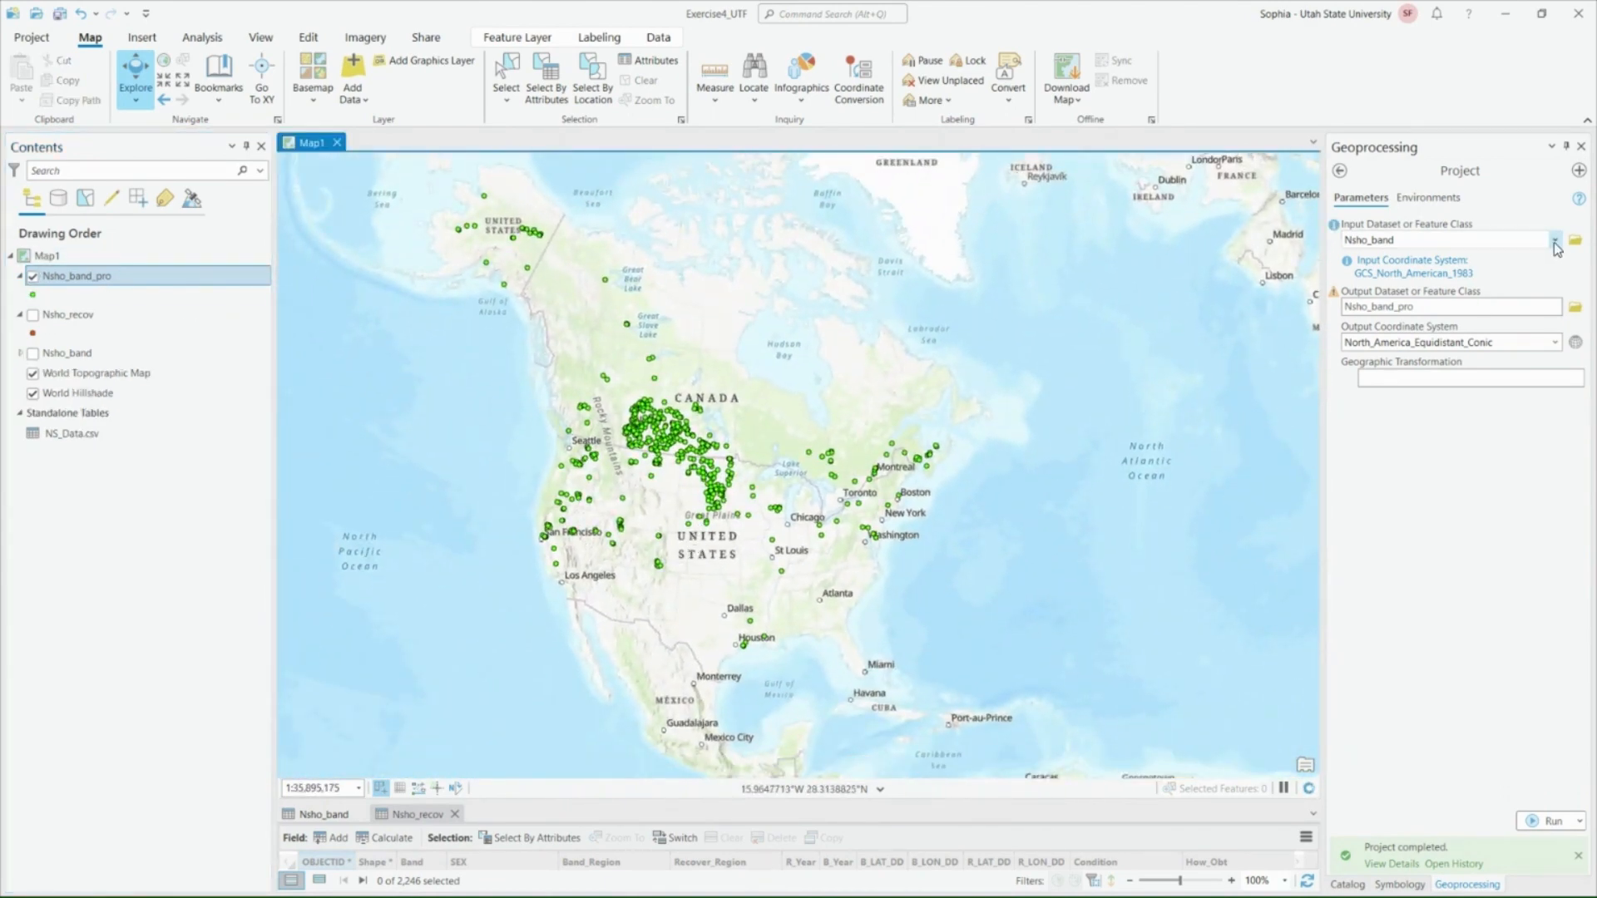
{"action": "left_click", "coordinate": [1555, 241]}
{"action": "left_click", "coordinate": [1412, 278]}
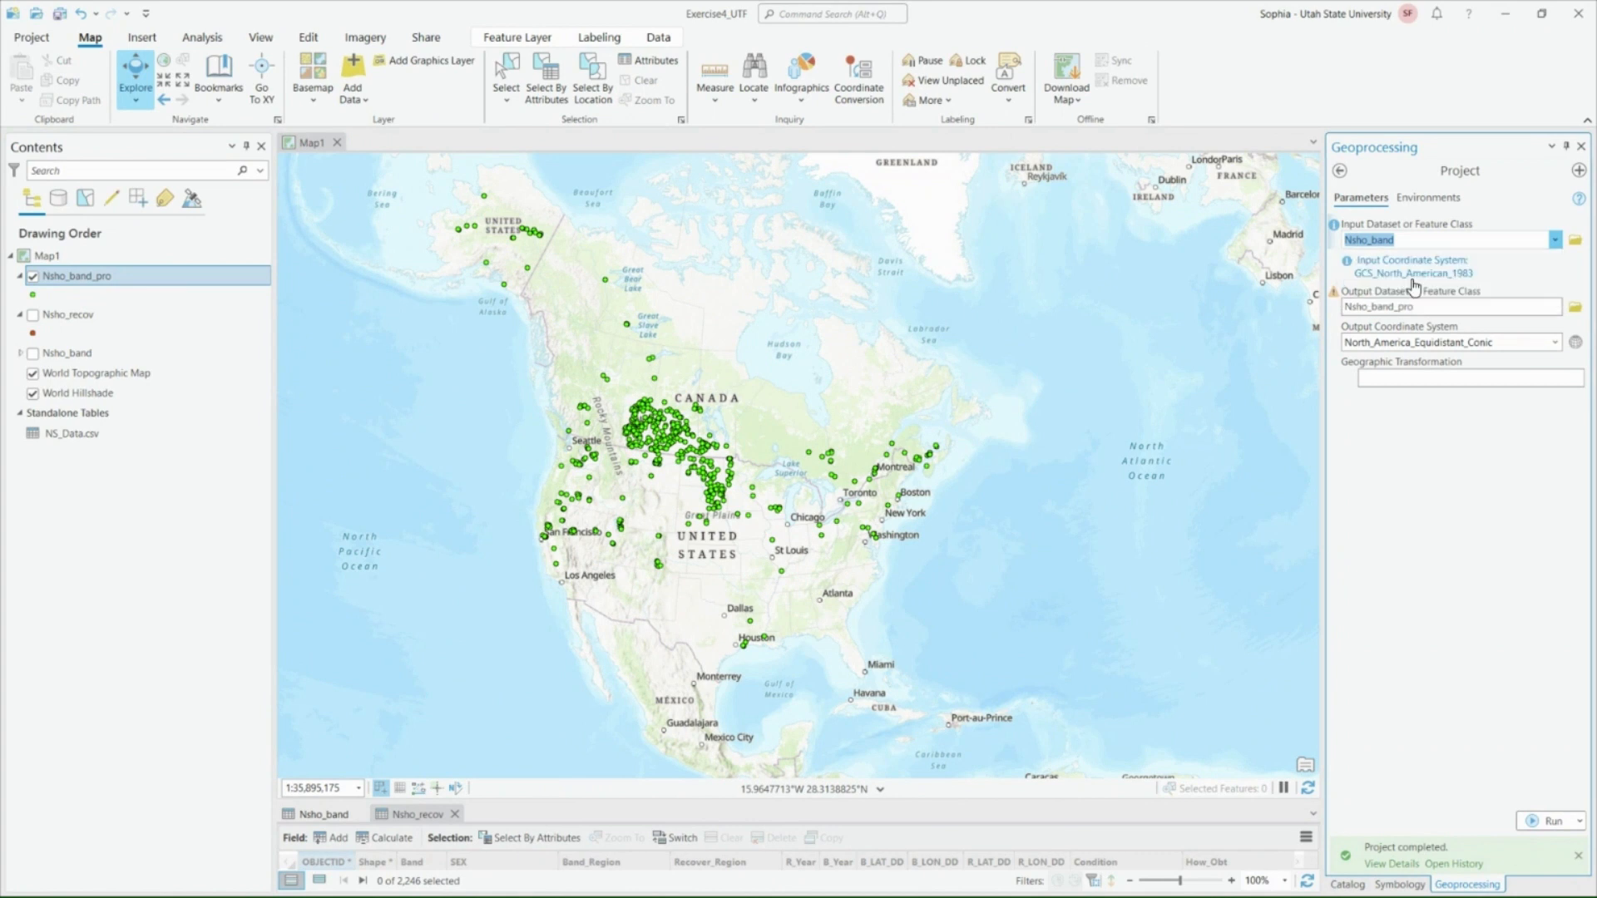
{"action": "left_click", "coordinate": [1527, 305]}
{"action": "double_click", "coordinate": [1525, 305]}
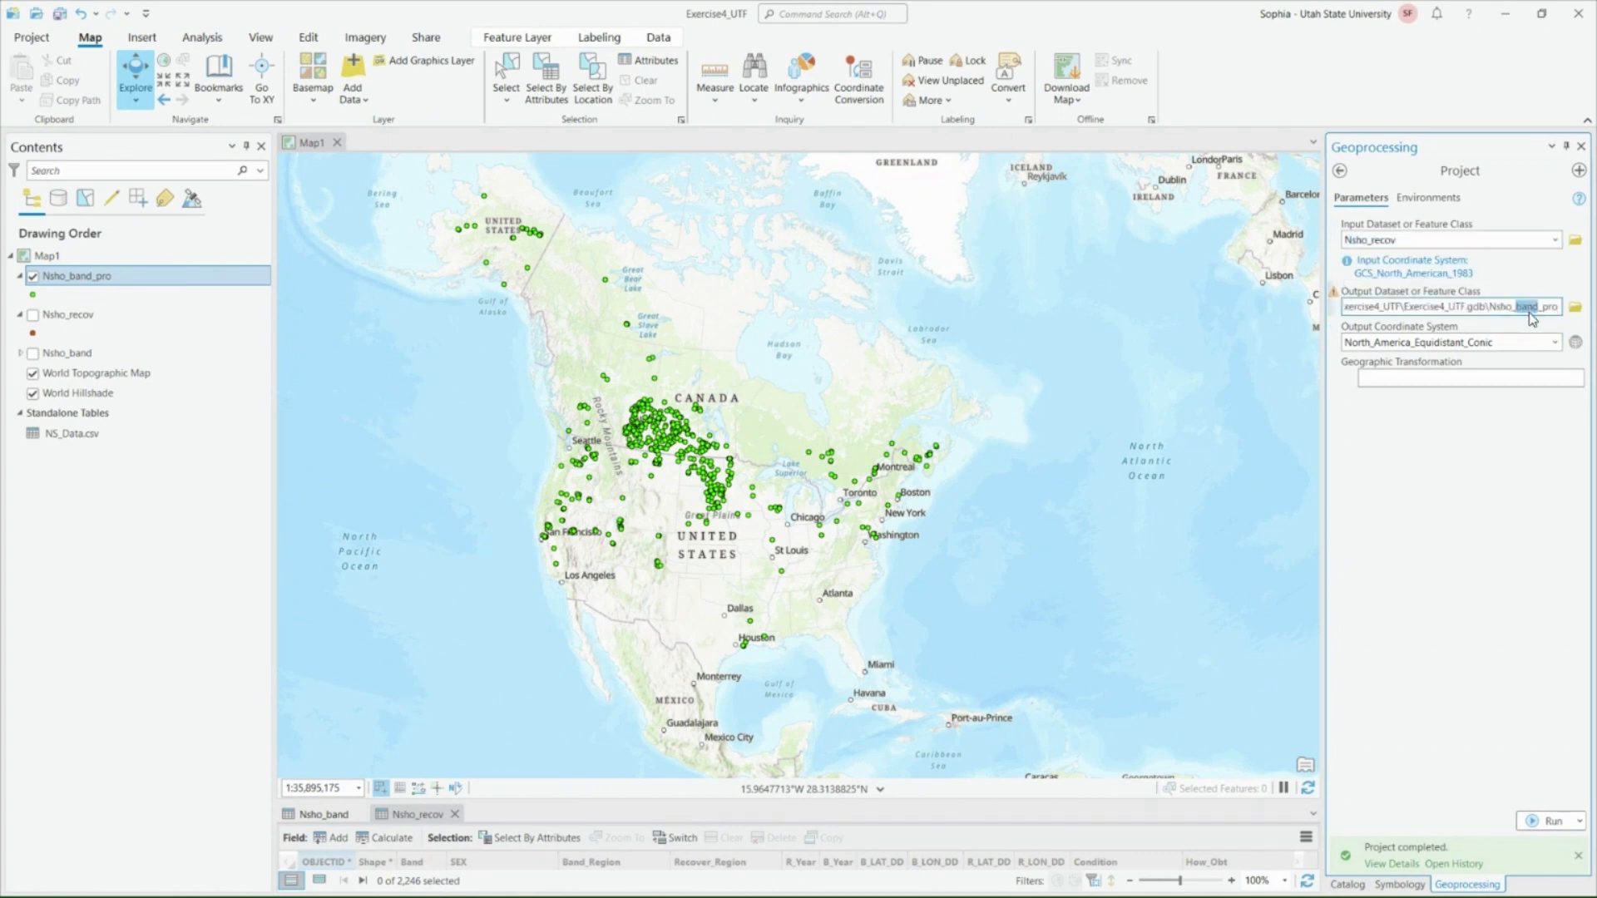
{"action": "type", "text": "recov"}
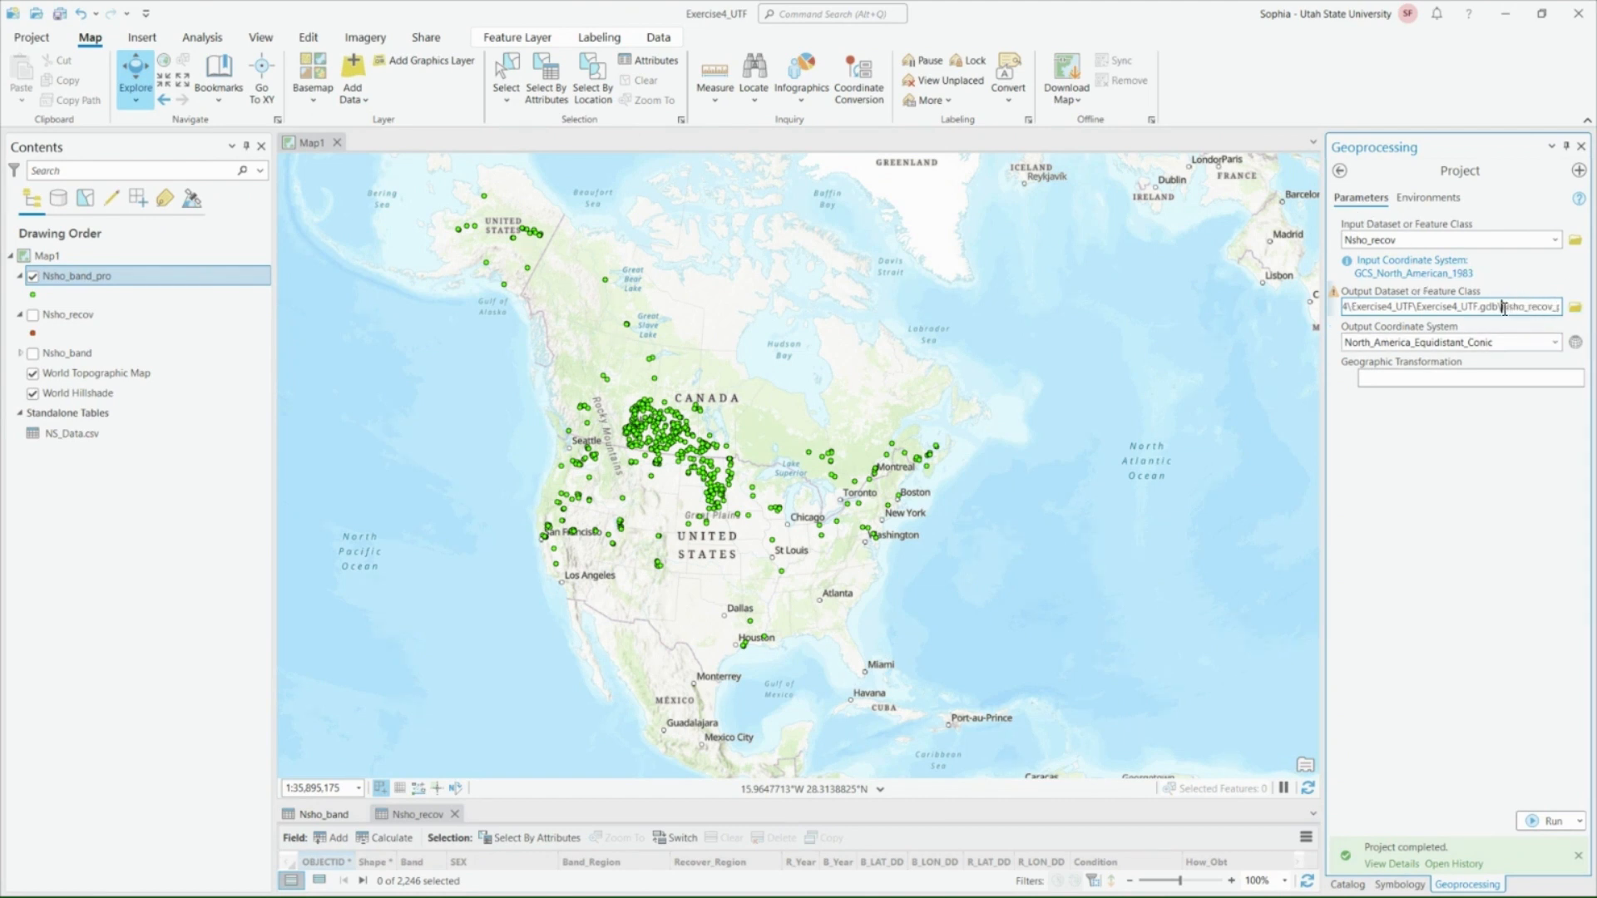
{"action": "left_click", "coordinate": [1550, 307]}
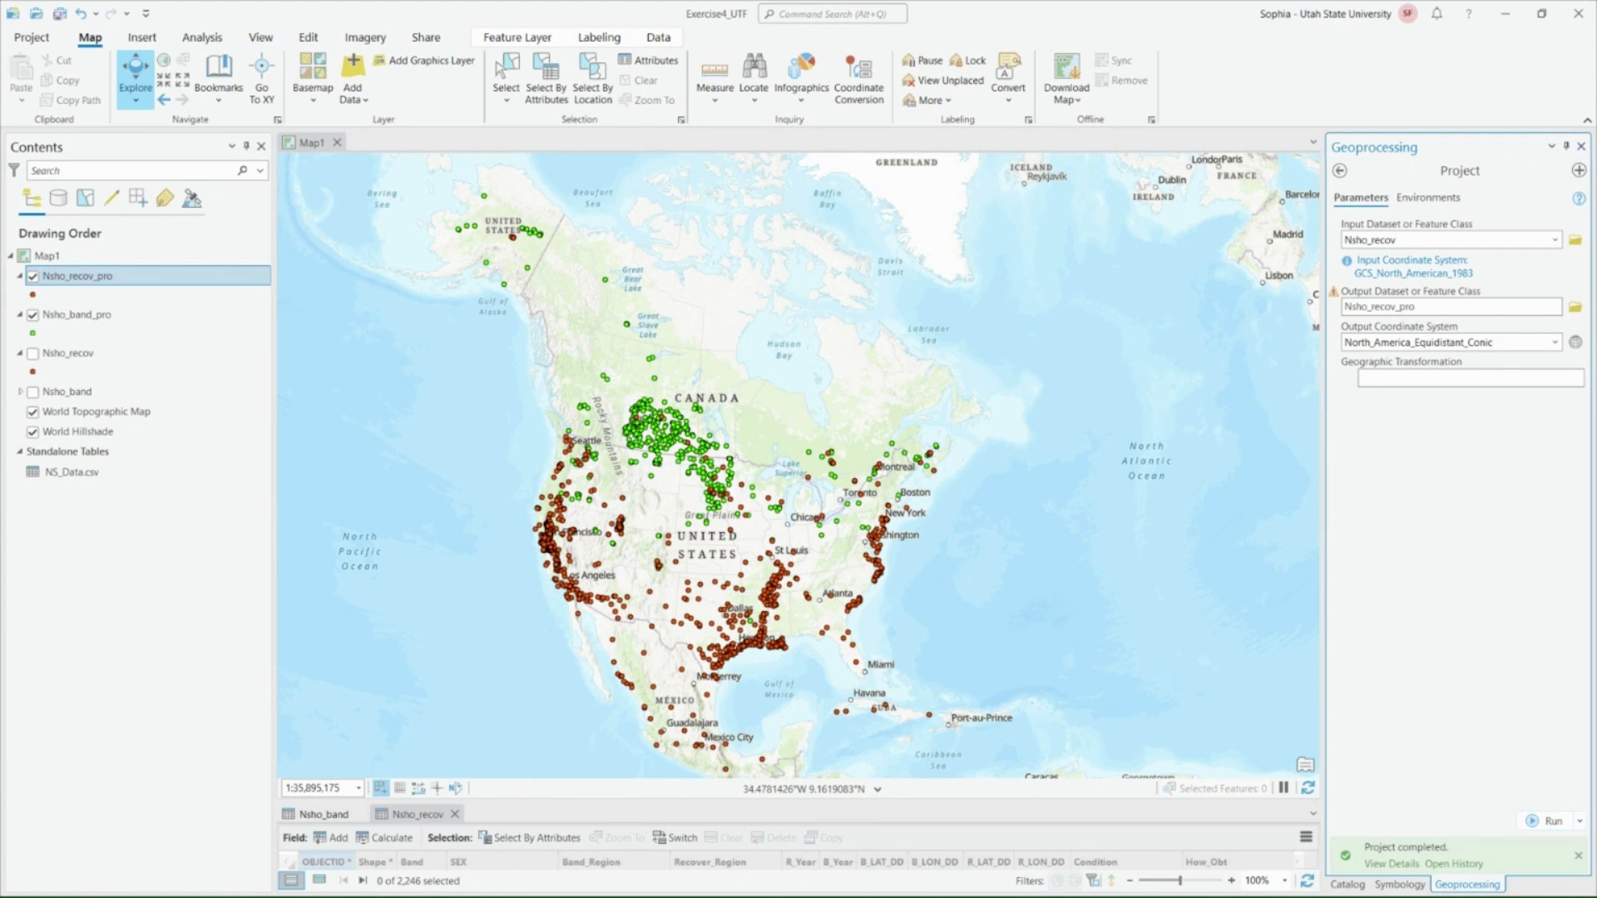
- Try to select the Nsho_recov_pro record where OBJECTID is equal to 059651148, and look for it along the Gulf coast
{"action": "mouse_move", "coordinate": [760, 551]}
{"action": "left_mouse_down"}
{"action": "mouse_move", "coordinate": [762, 525]}
{"action": "mouse_move", "coordinate": [816, 536]}
{"action": "mouse_move", "coordinate": [764, 542]}
{"action": "left_mouse_up"}
{"action": "scroll", "coordinate": [763, 540], "scroll_direction": "up", "scroll_amount": 3}
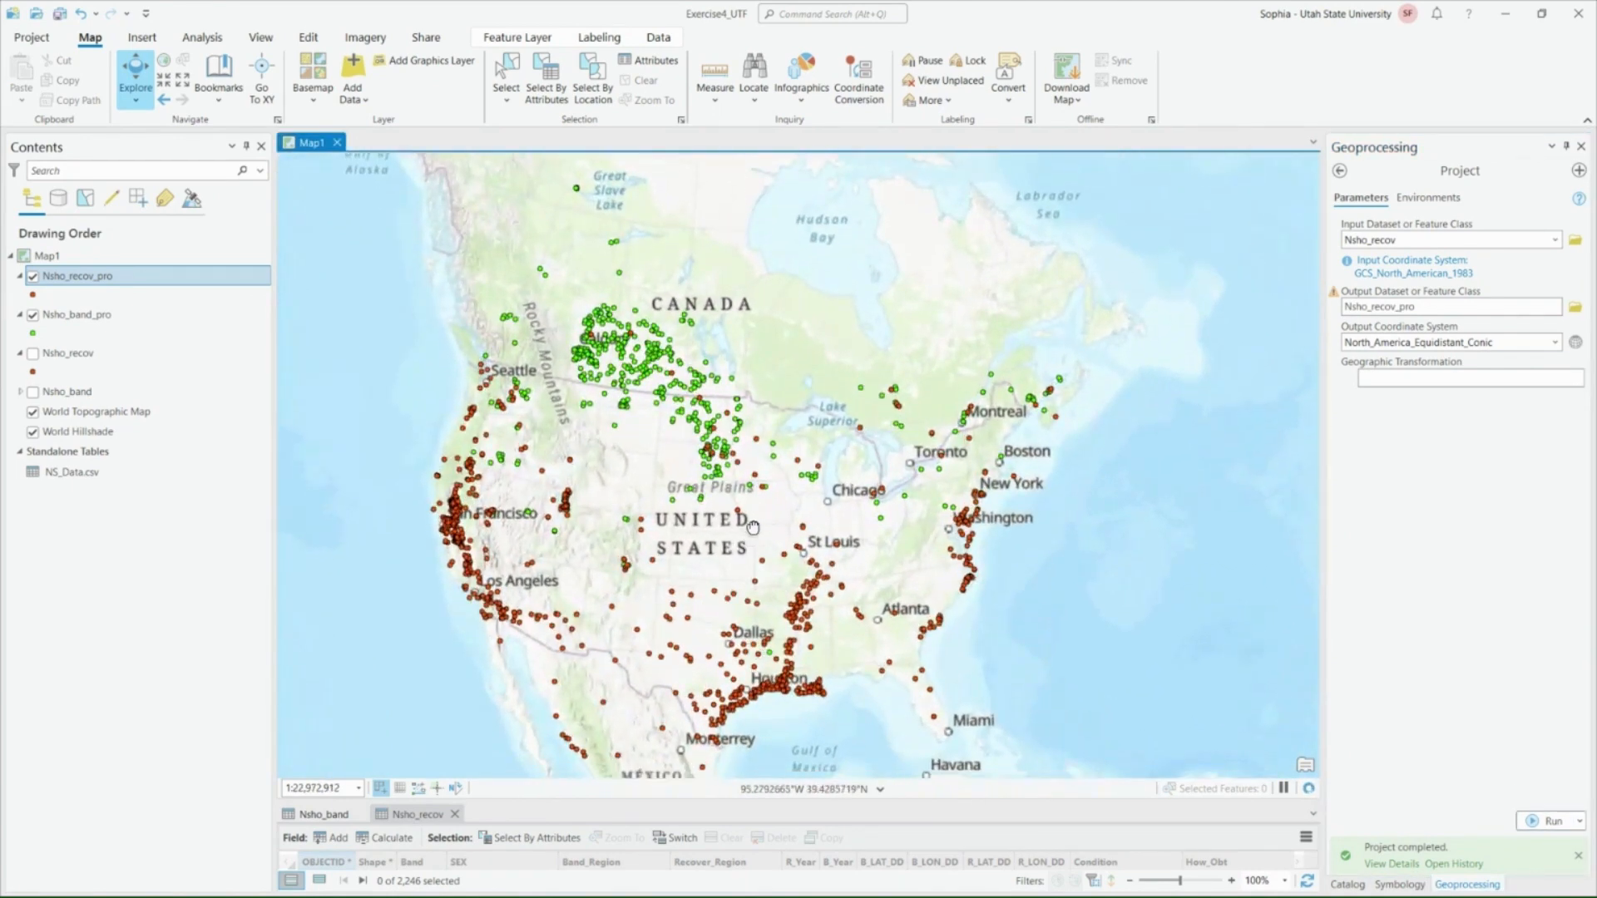
{"action": "left_click", "coordinate": [546, 79]}
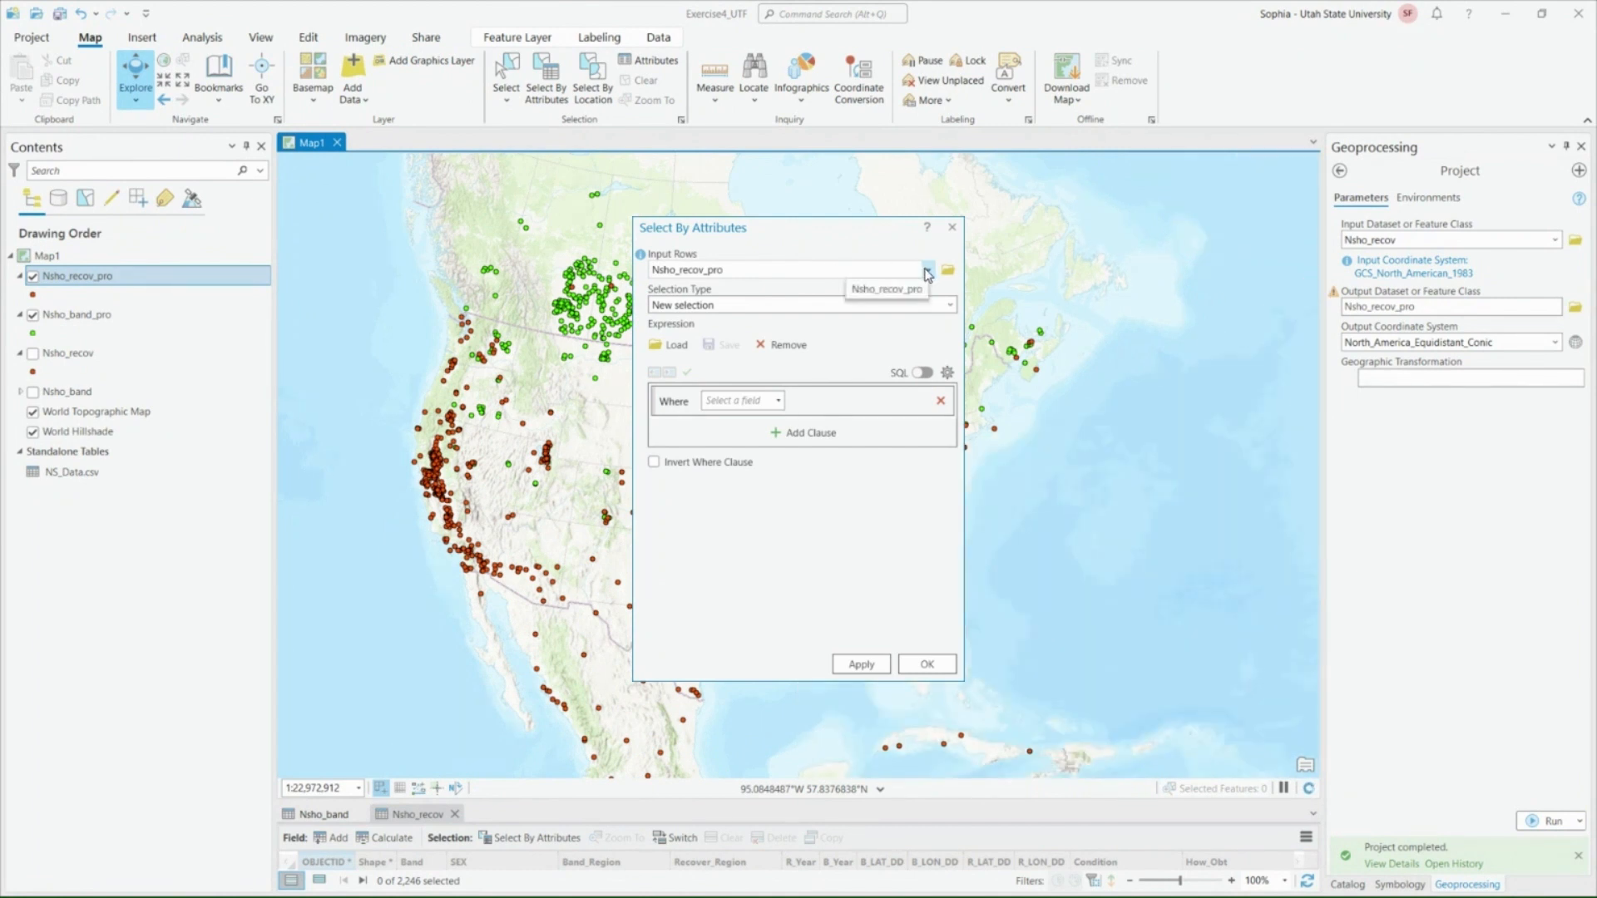
{"action": "left_click", "coordinate": [776, 400]}
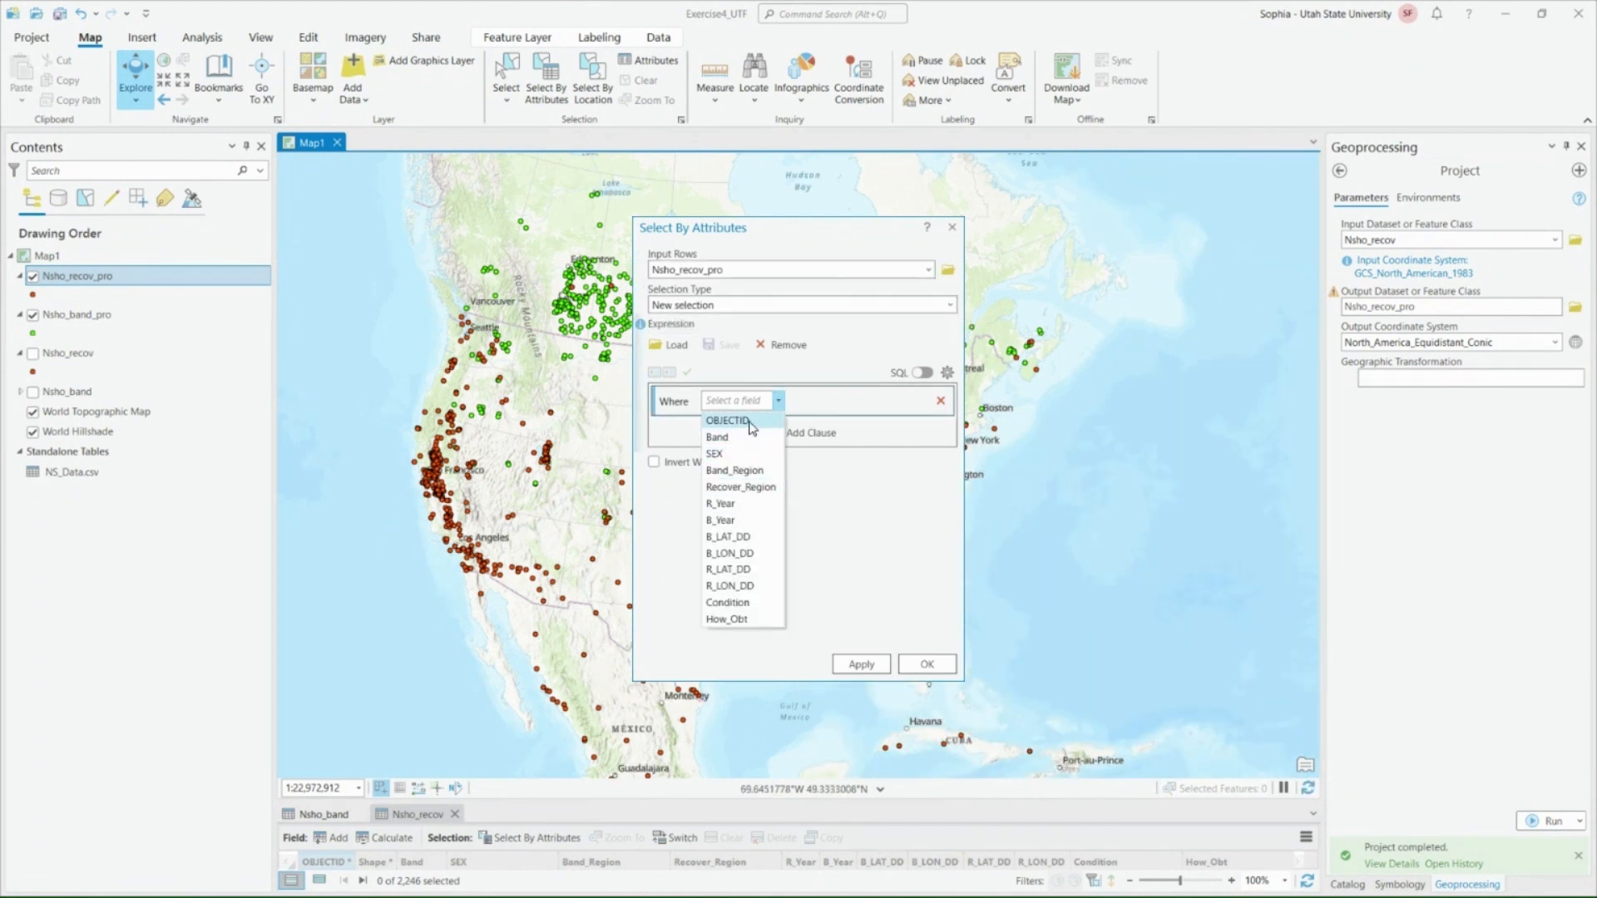
{"action": "left_click", "coordinate": [751, 425]}
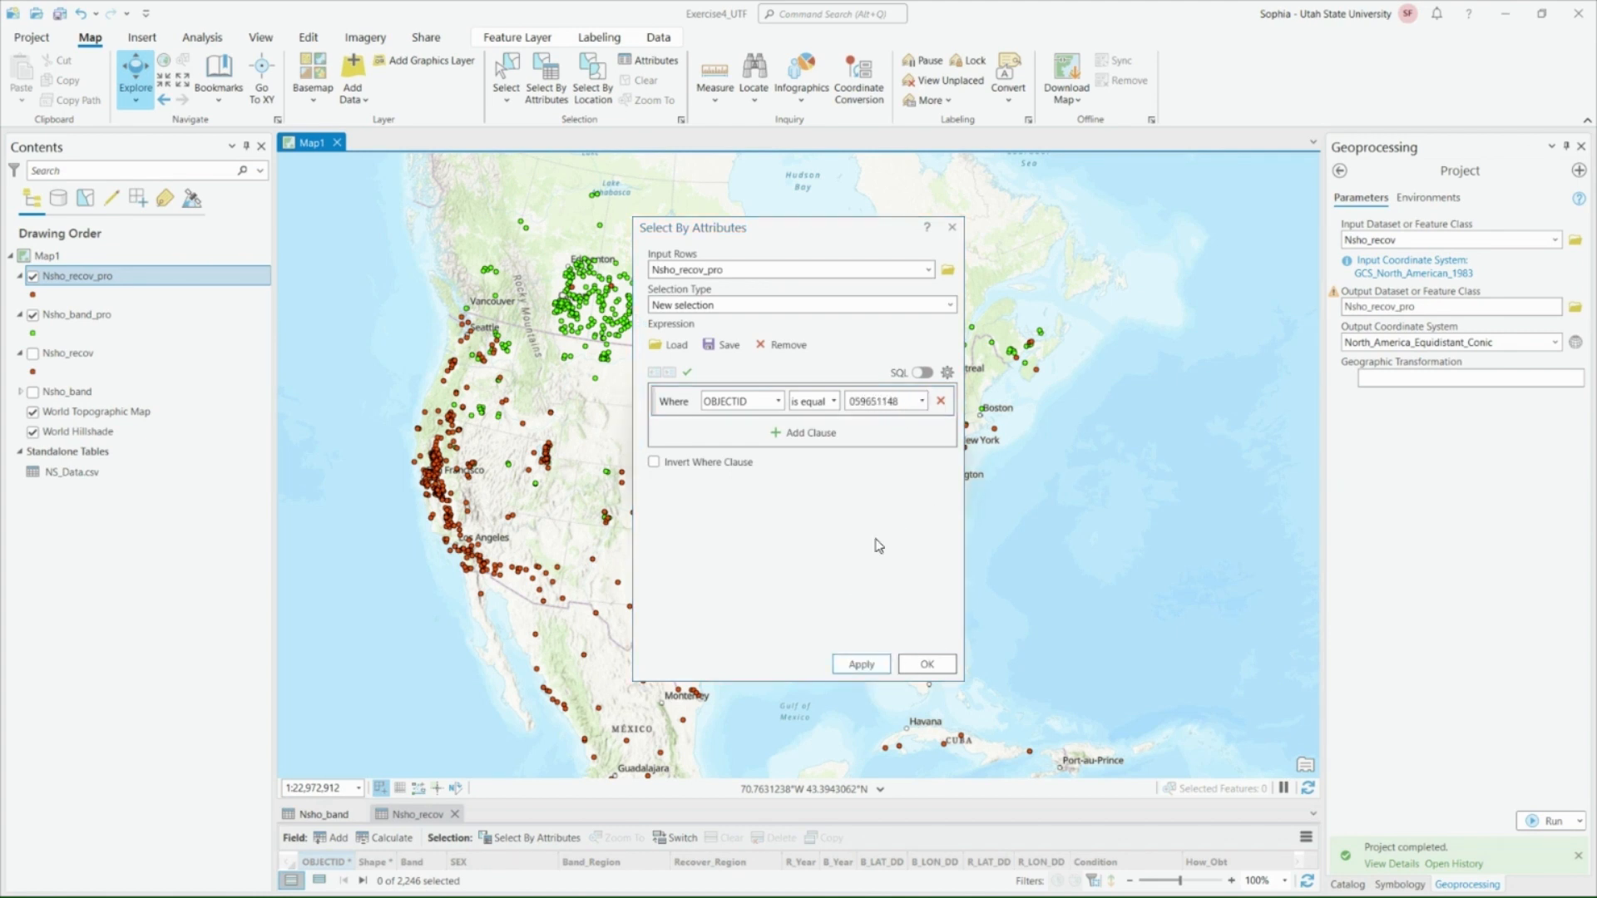
{"action": "left_click_drag", "start_coordinate": [780, 232], "coordinate": [1076, 300]}
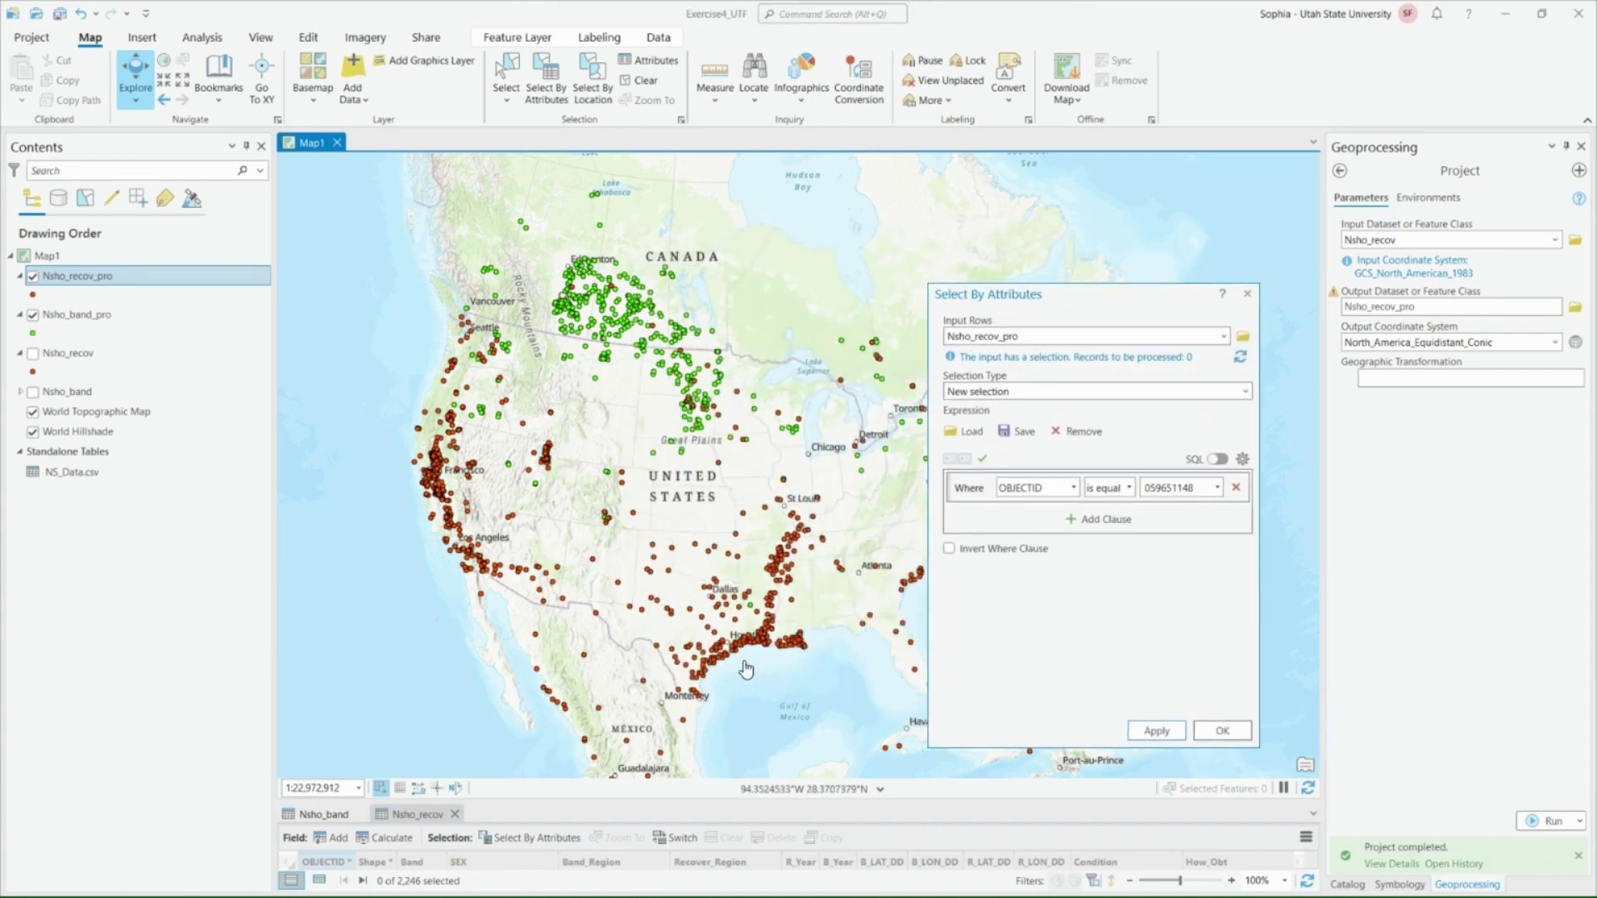
{"action": "scroll", "coordinate": [746, 669], "scroll_direction": "up", "scroll_amount": 2}
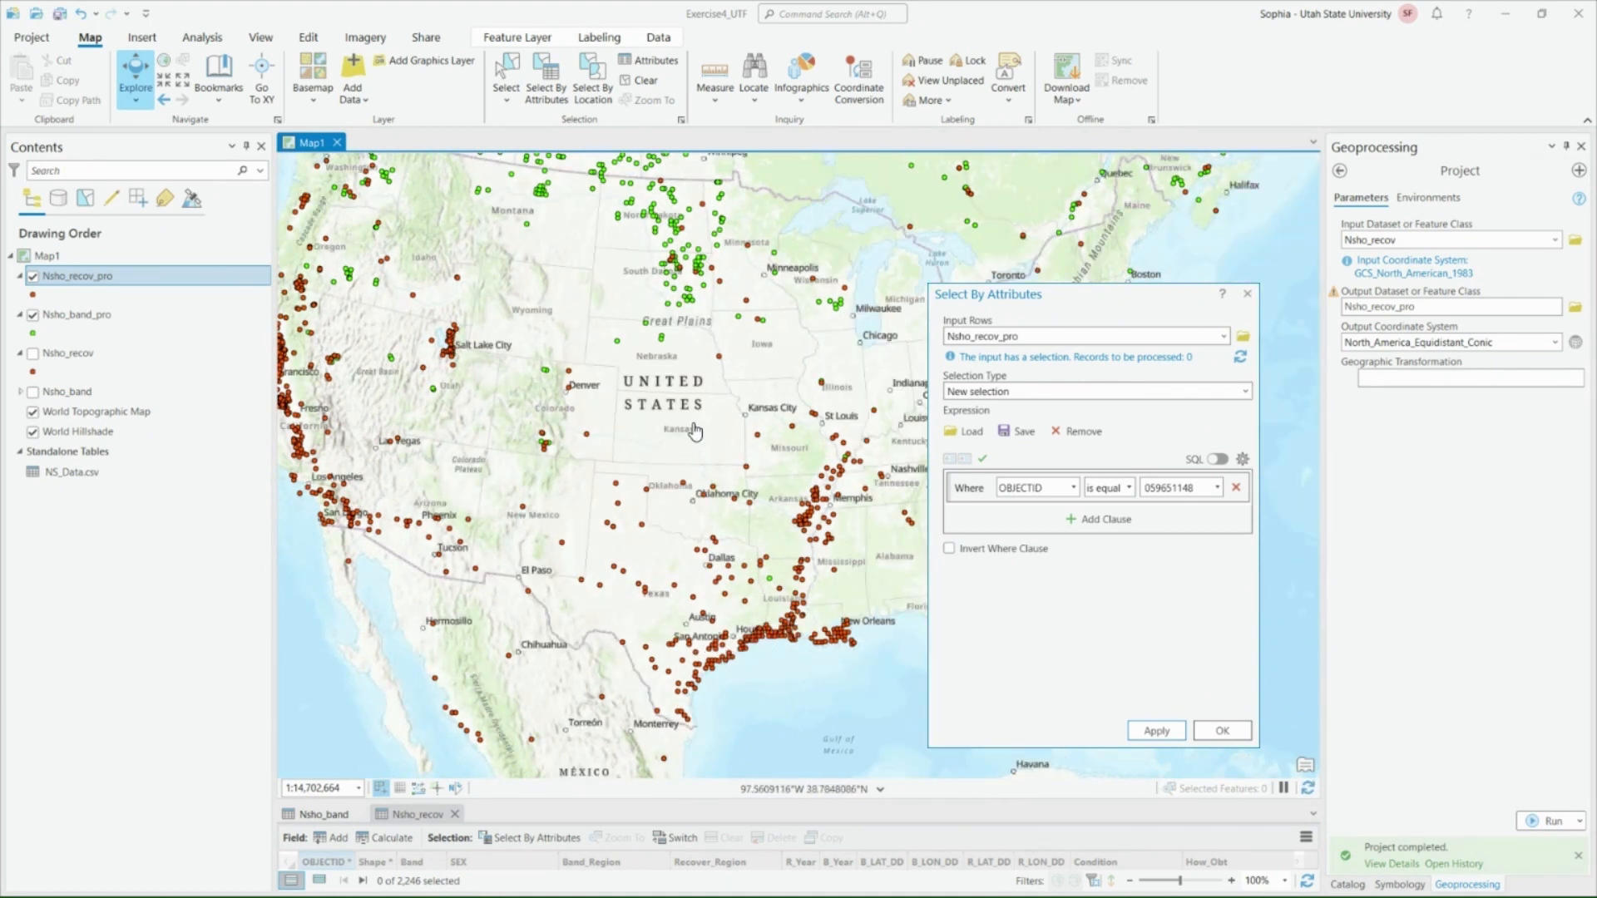
{"action": "left_click_drag", "start_coordinate": [695, 430], "coordinate": [675, 387]}
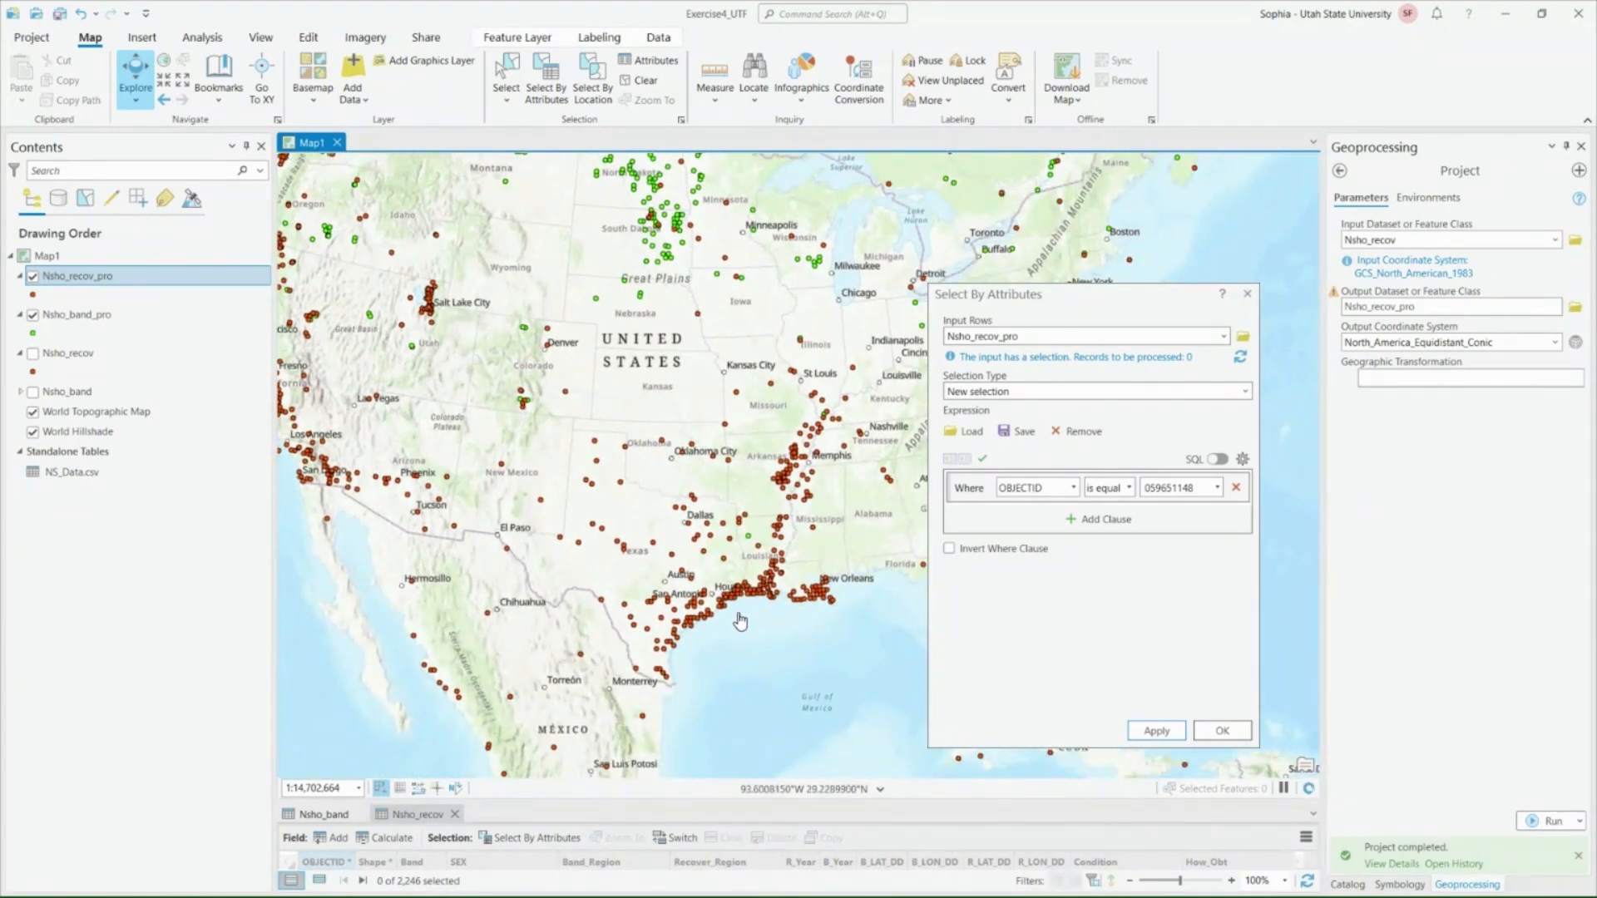
{"action": "scroll", "coordinate": [739, 619], "scroll_direction": "up", "scroll_amount": 5}
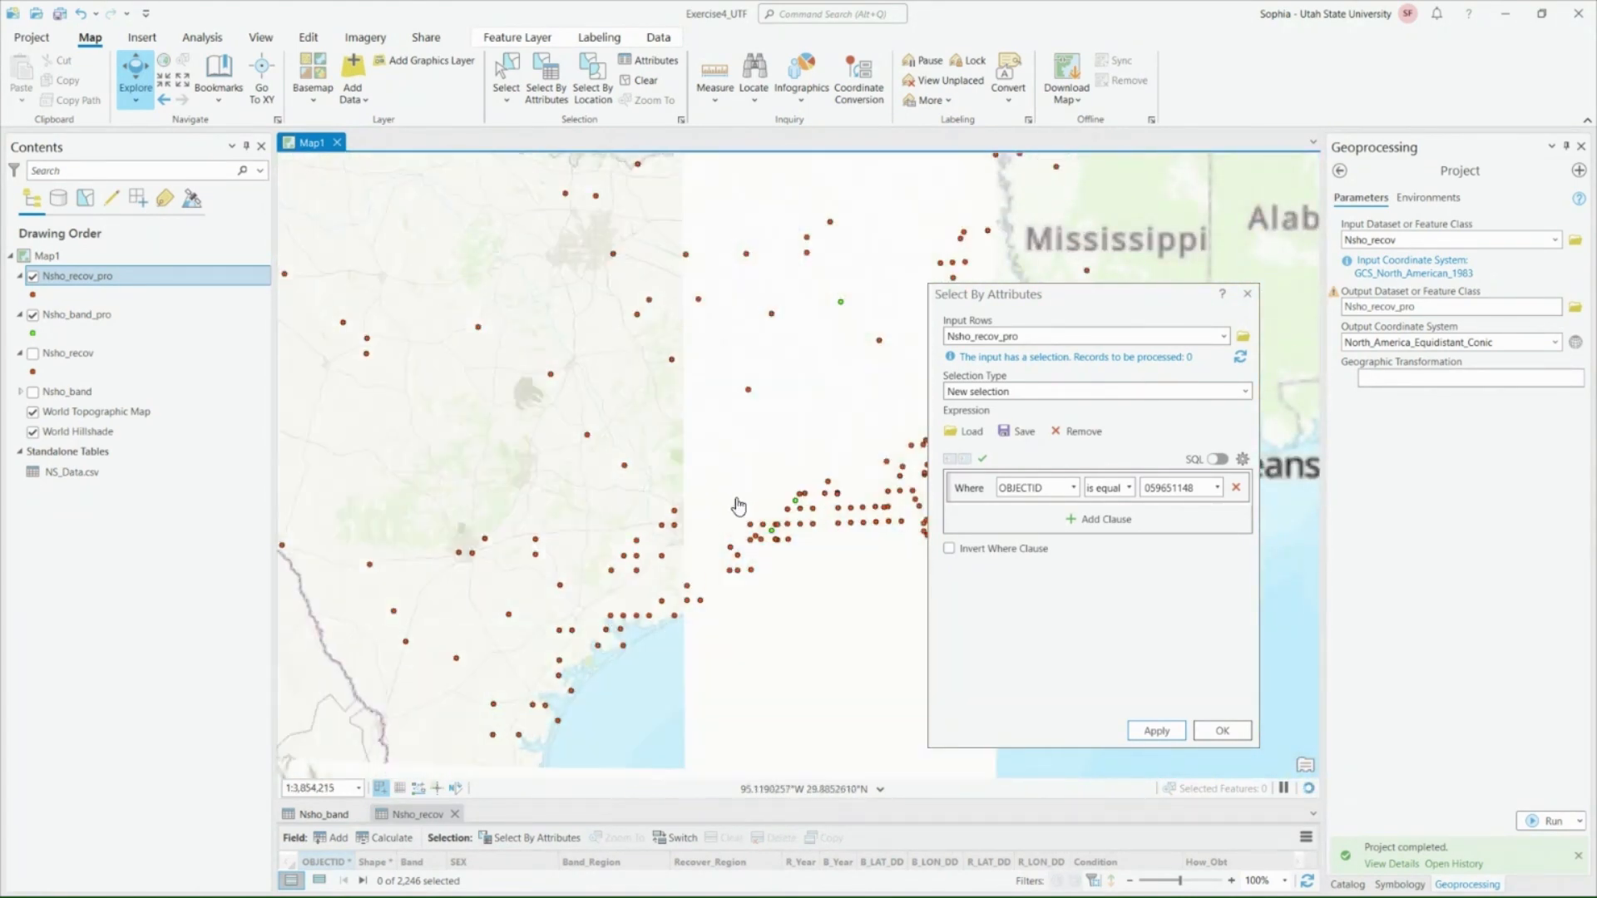
{"action": "left_click_drag", "start_coordinate": [739, 505], "coordinate": [606, 453]}
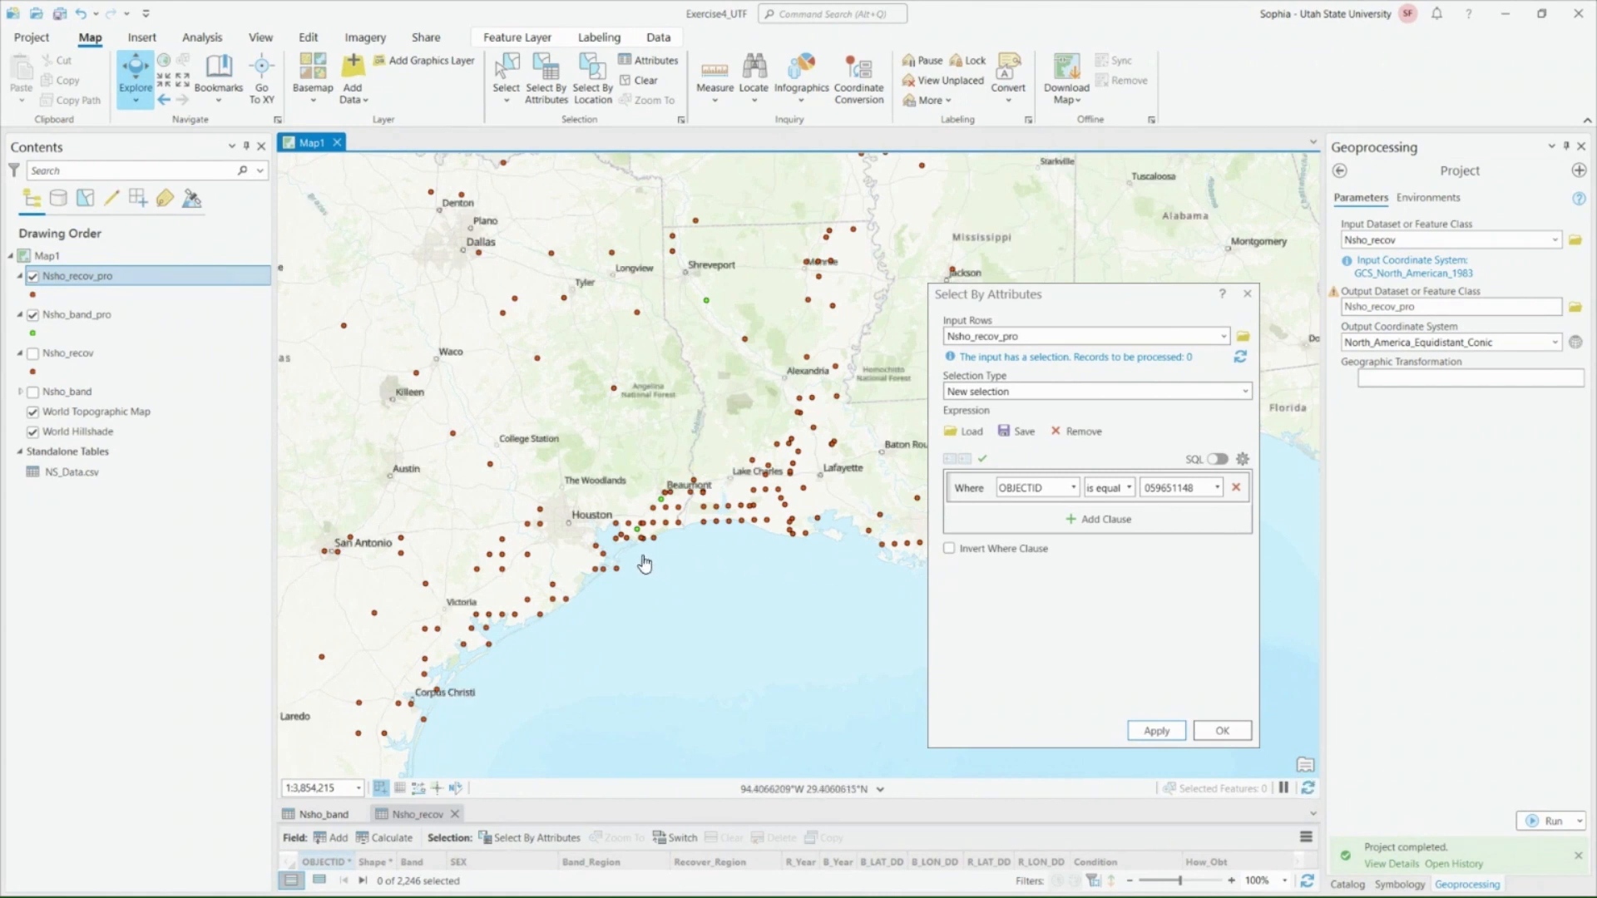
- Clear the current selection and select the Nsho_recov_pro record where Band is equal to 059651148
{"action": "left_click", "coordinate": [1217, 488]}
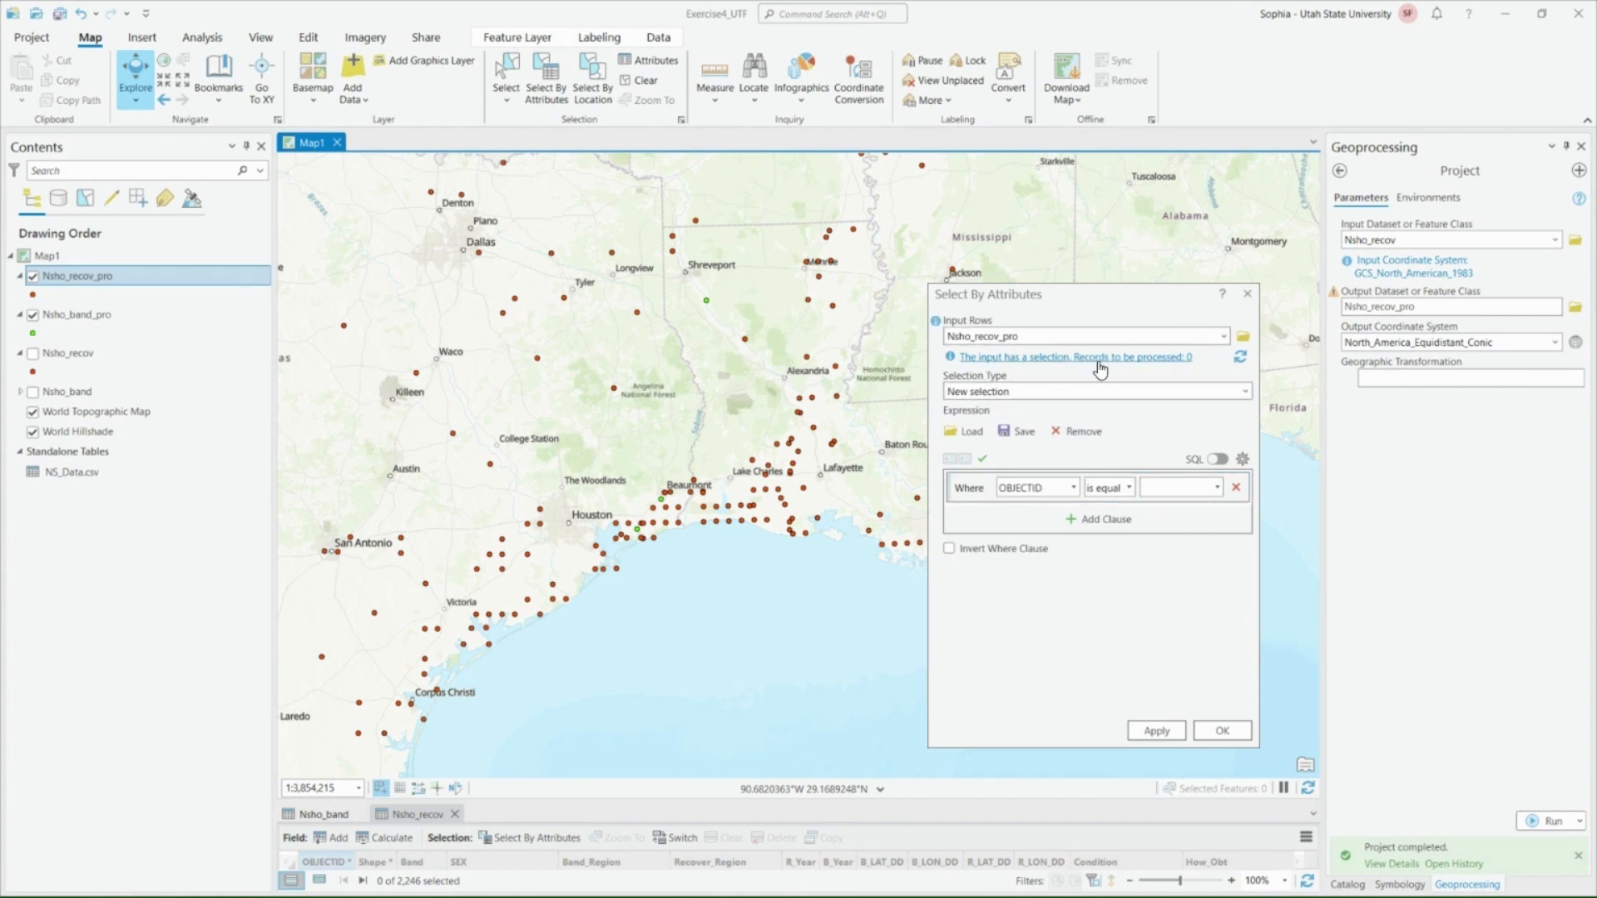
{"action": "left_click", "coordinate": [637, 84]}
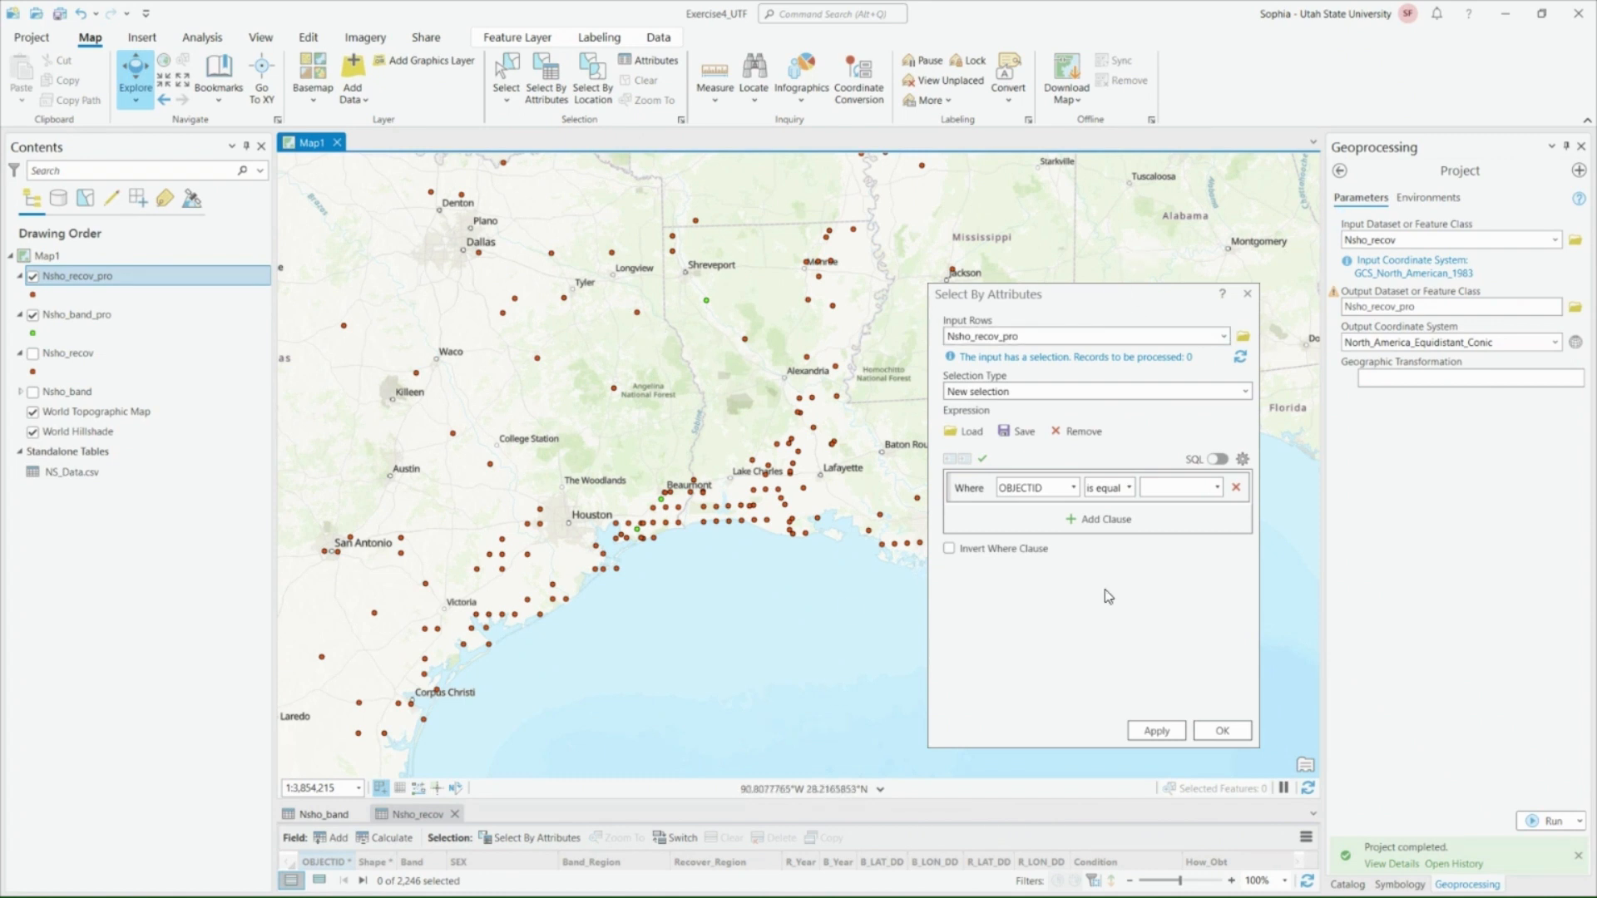
{"action": "left_click", "coordinate": [1240, 357]}
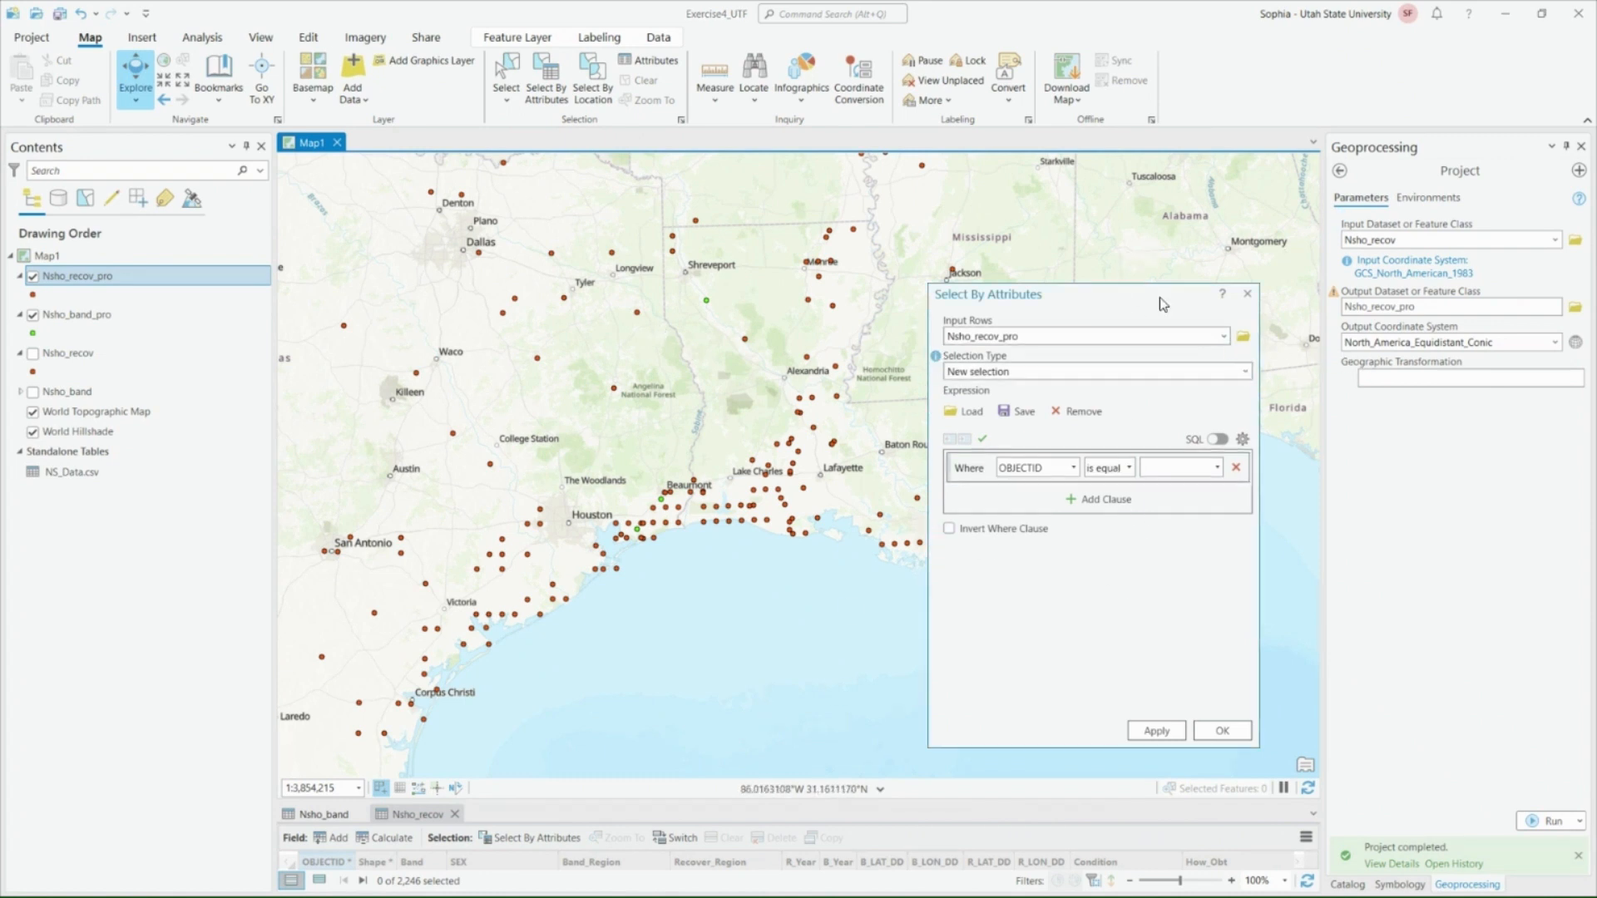
{"action": "left_click", "coordinate": [1072, 467]}
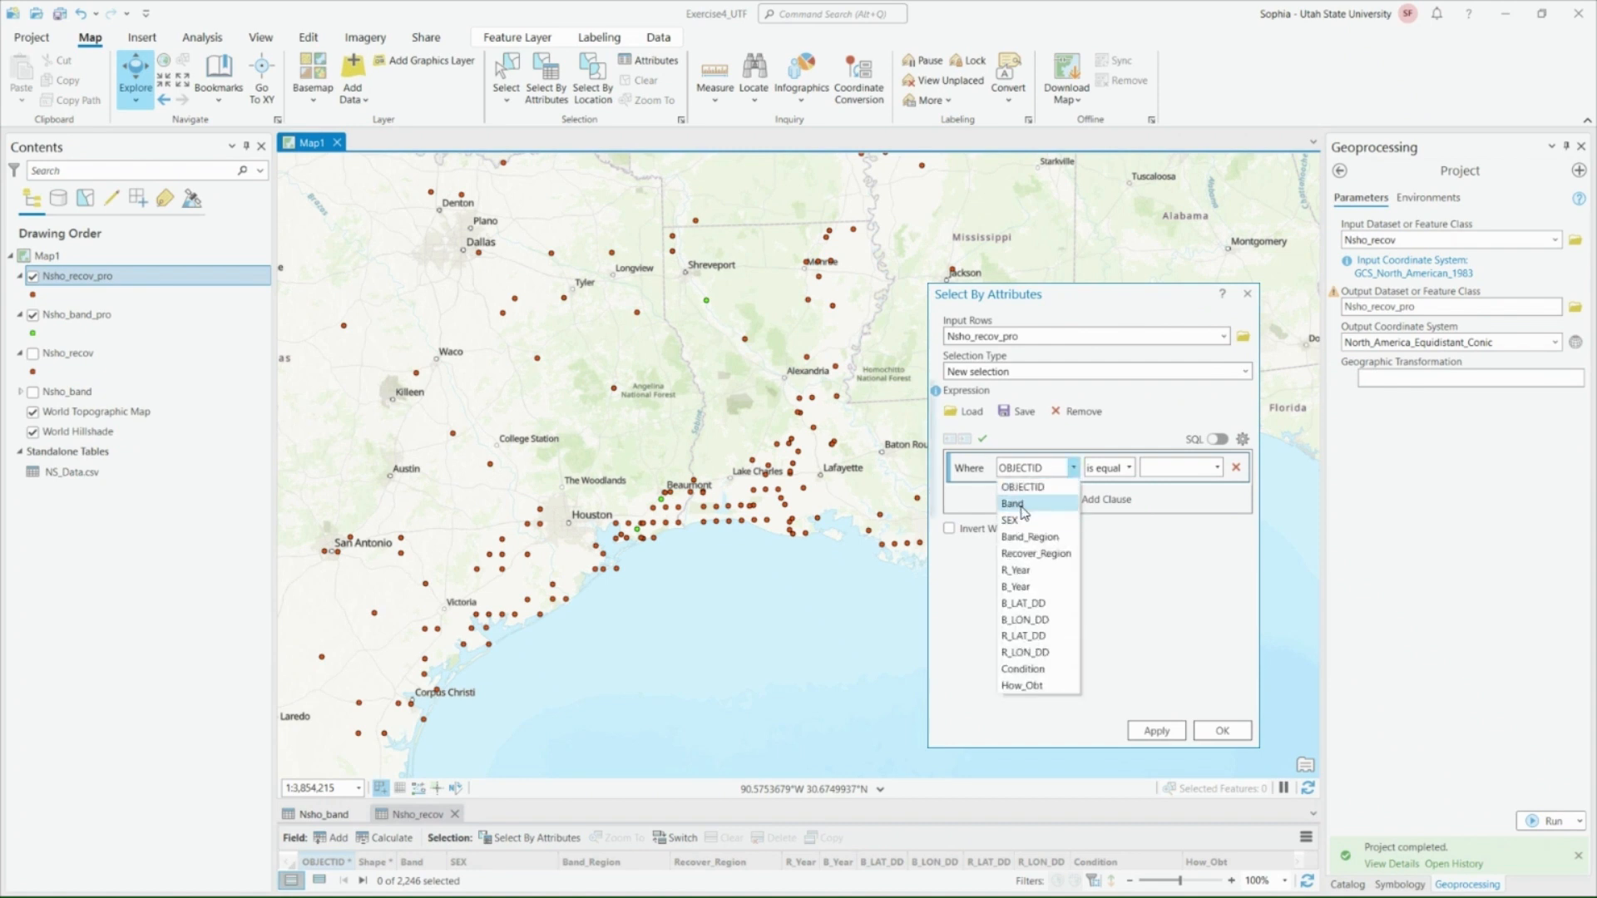
{"action": "left_click", "coordinate": [1023, 506]}
{"action": "left_click", "coordinate": [1197, 469]}
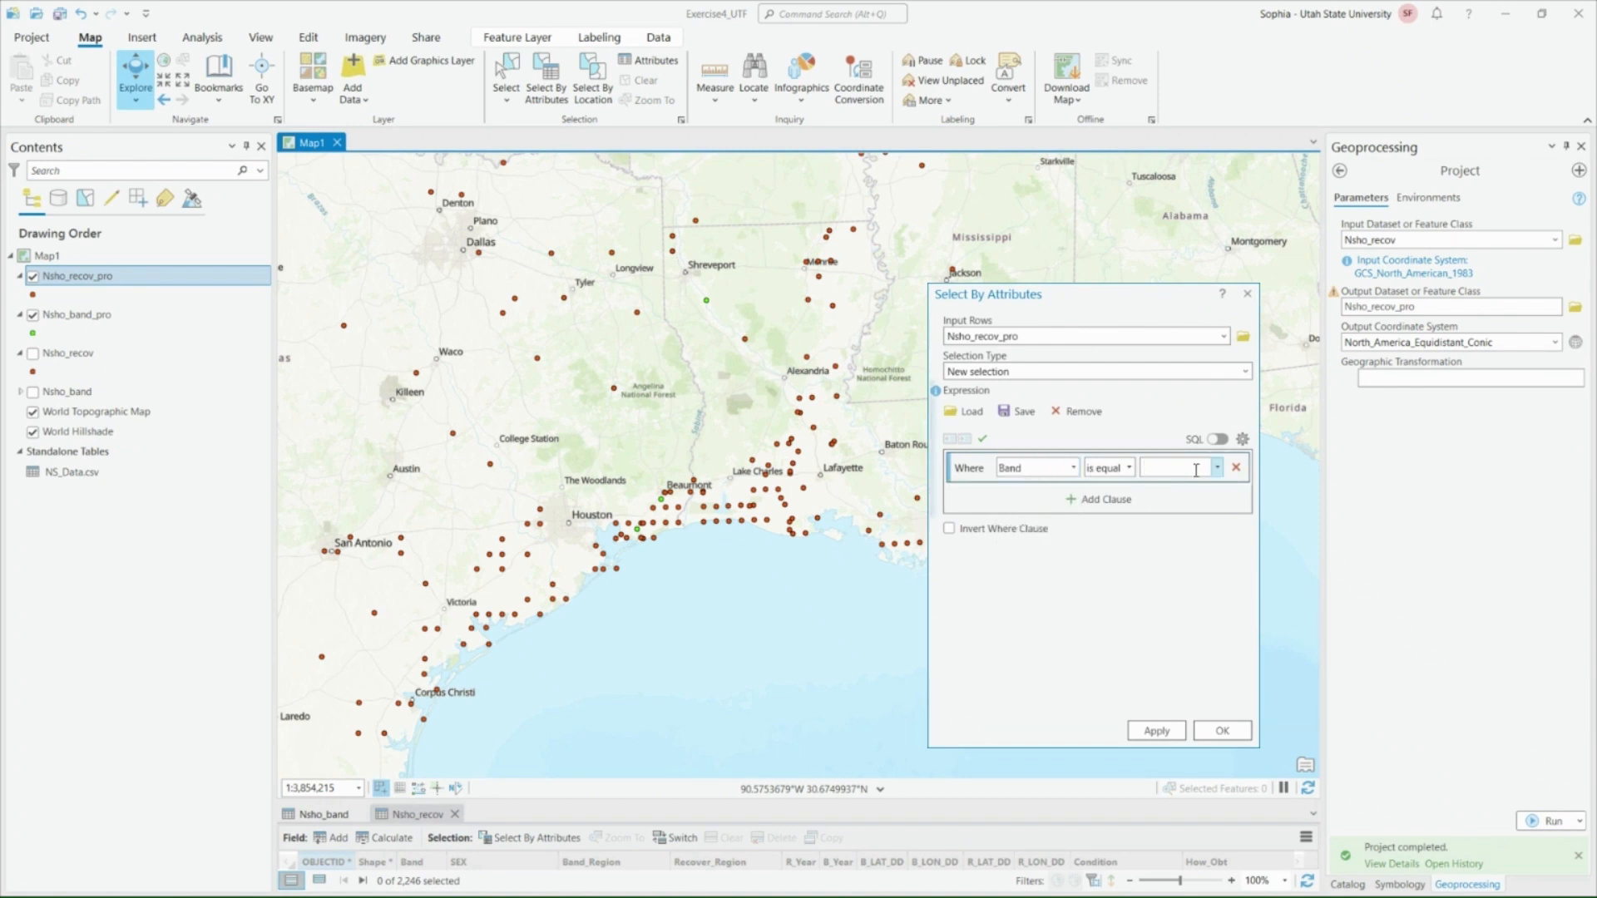
{"action": "type", "text": "059651148"}
{"action": "left_click", "coordinate": [1169, 733]}
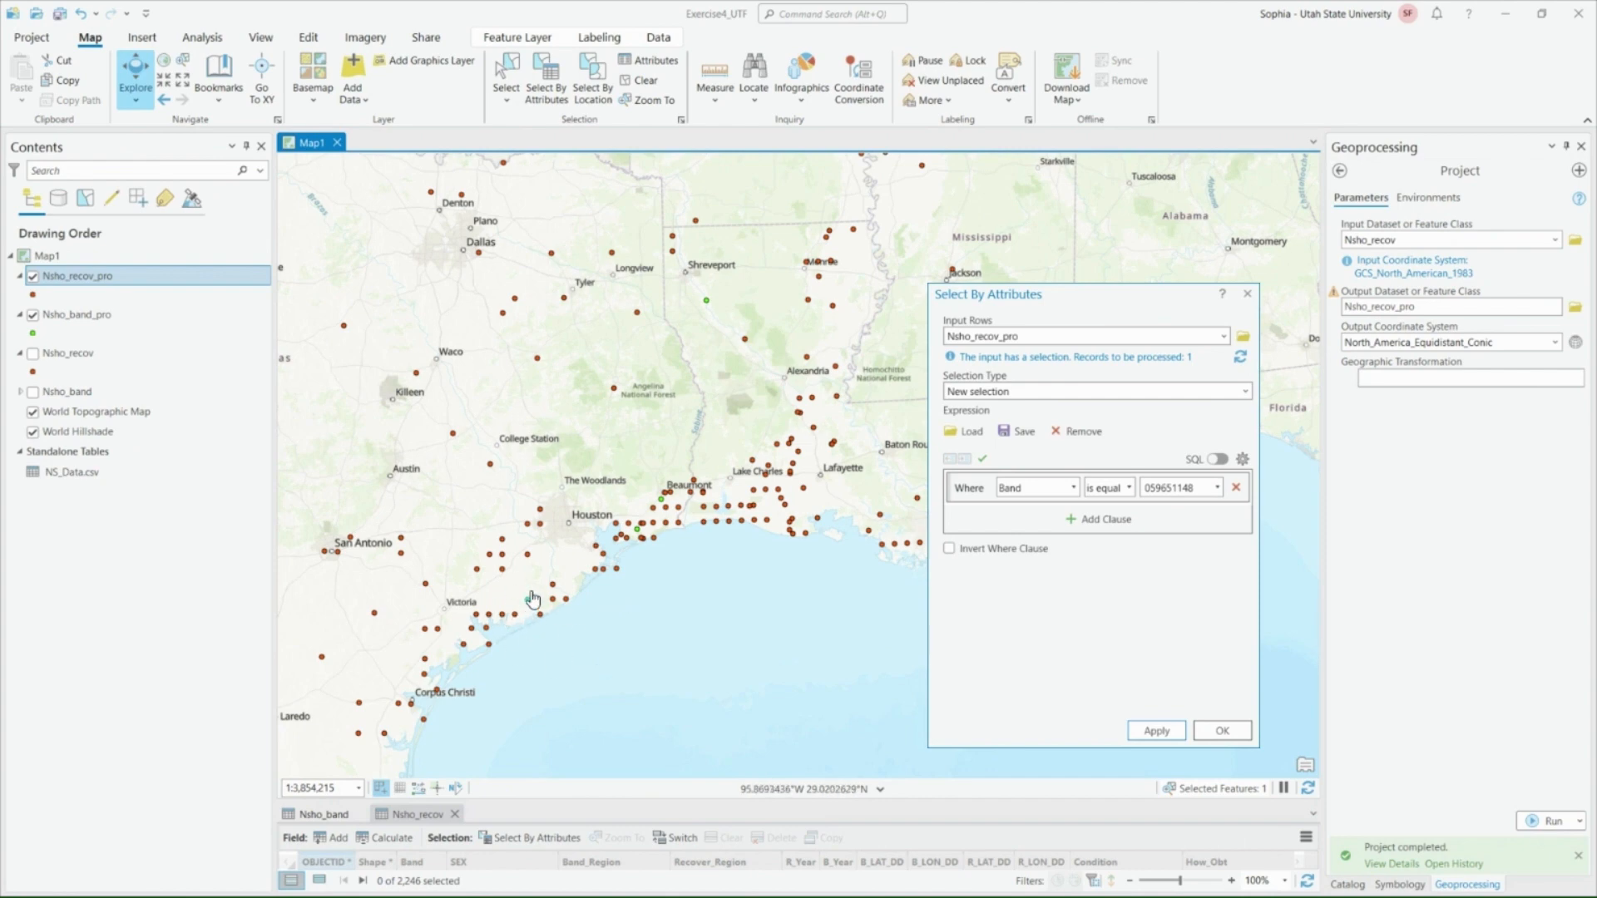
- Select the Nsho_band_pro record where Band is equal to 59651148, using the Add to the current selection type, and dismiss the tool's message window
{"action": "scroll", "coordinate": [533, 599], "scroll_direction": "down", "scroll_amount": 4}
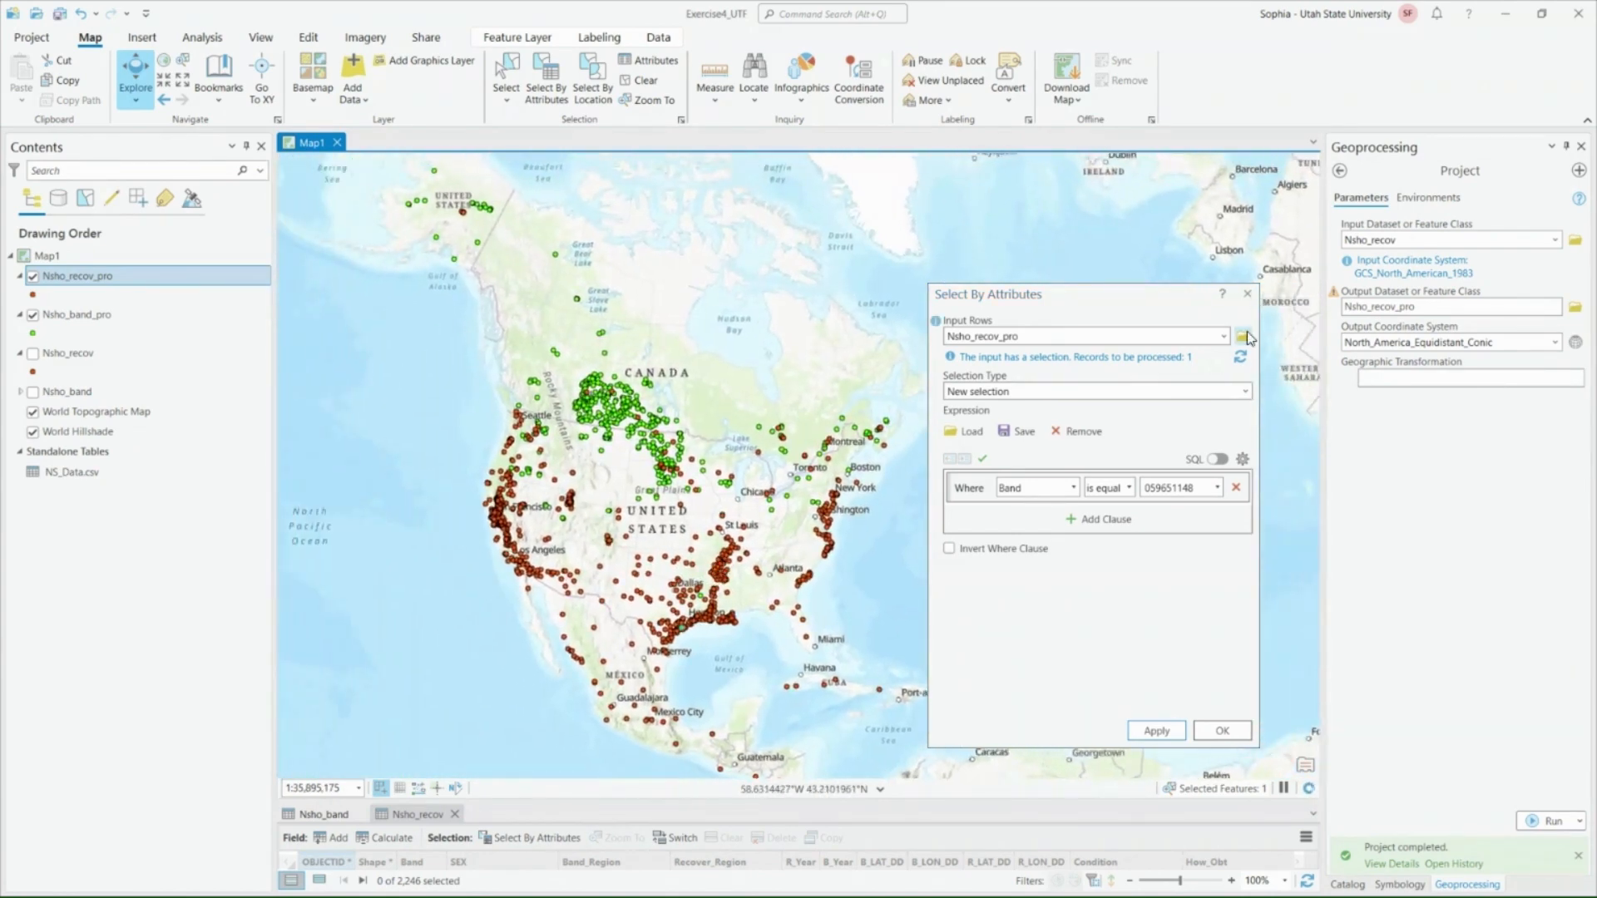
{"action": "left_click", "coordinate": [1223, 336]}
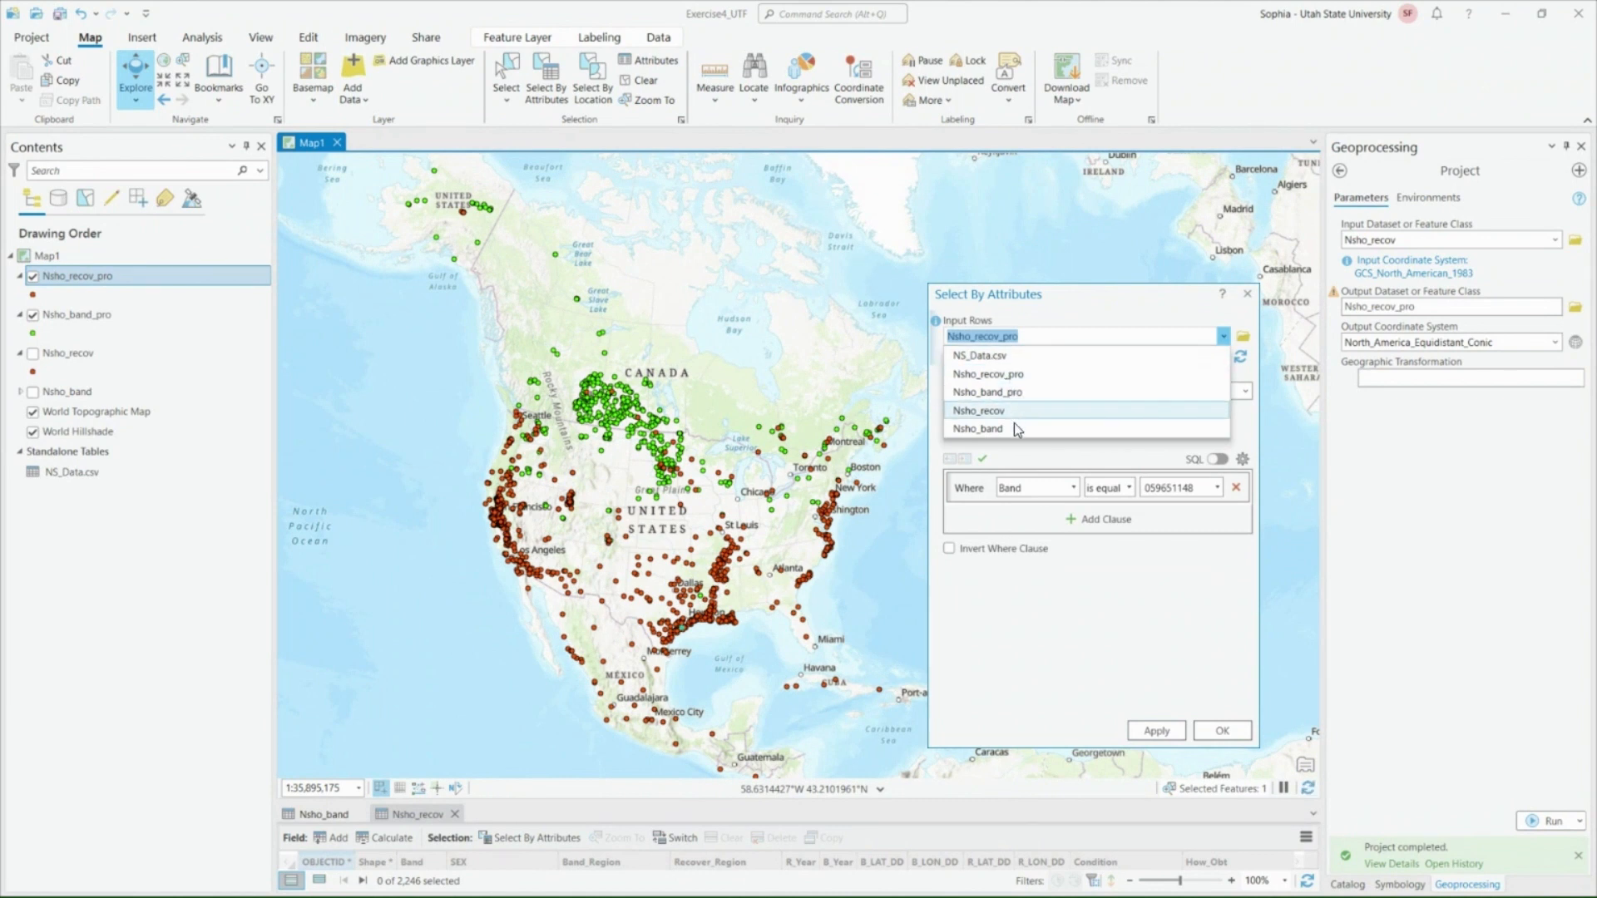
{"action": "left_click", "coordinate": [1014, 395]}
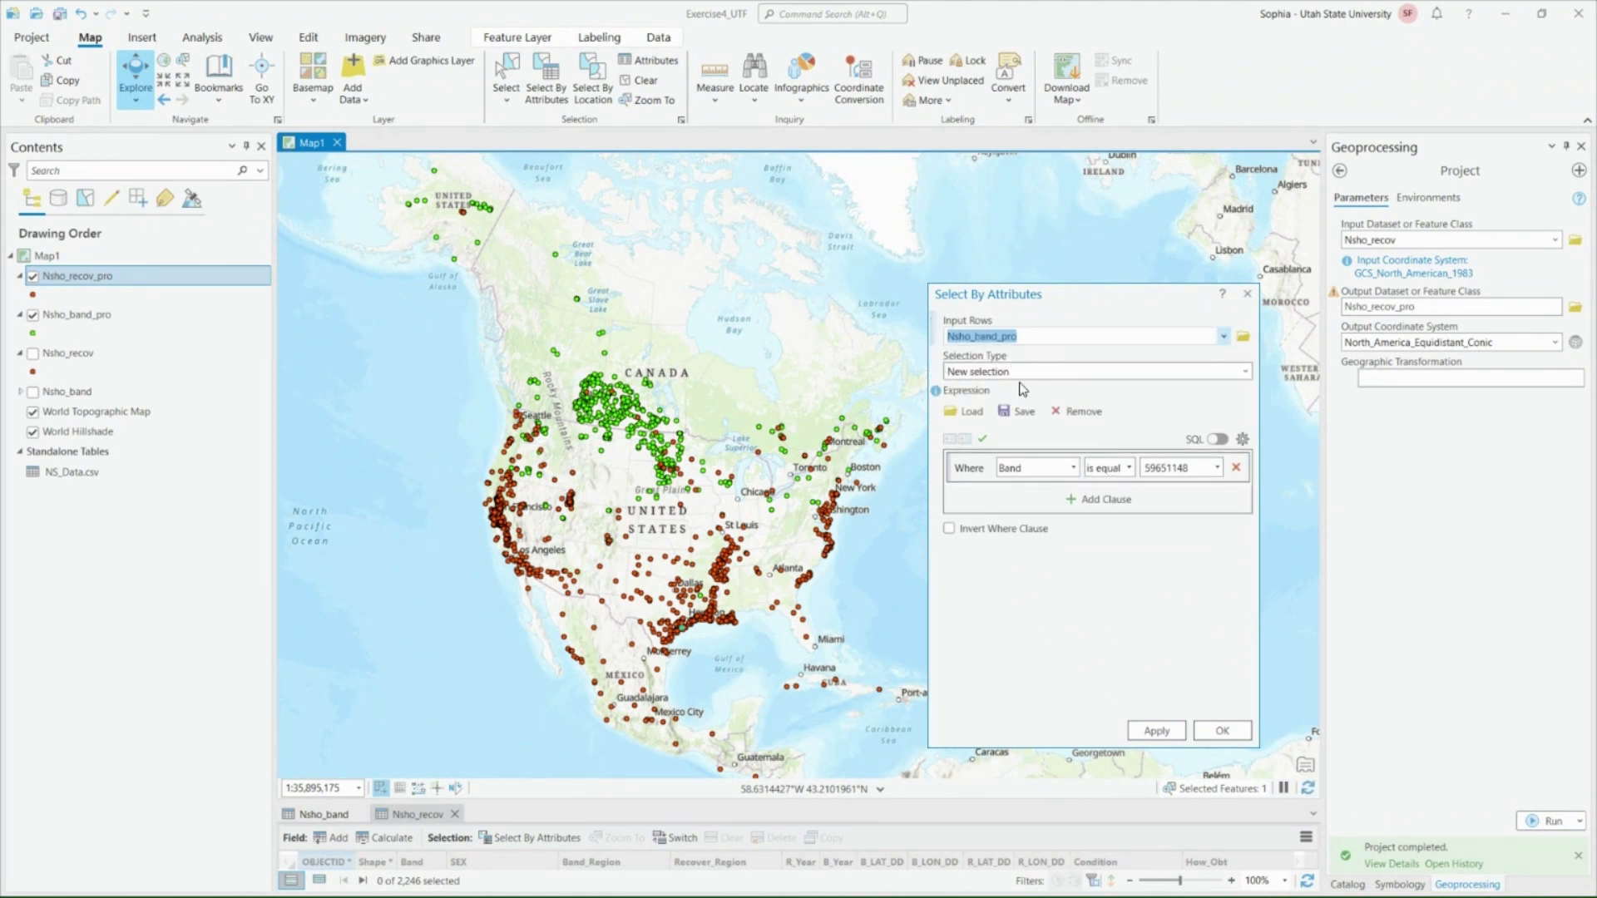
{"action": "left_click", "coordinate": [1219, 372]}
{"action": "left_click", "coordinate": [1073, 409]}
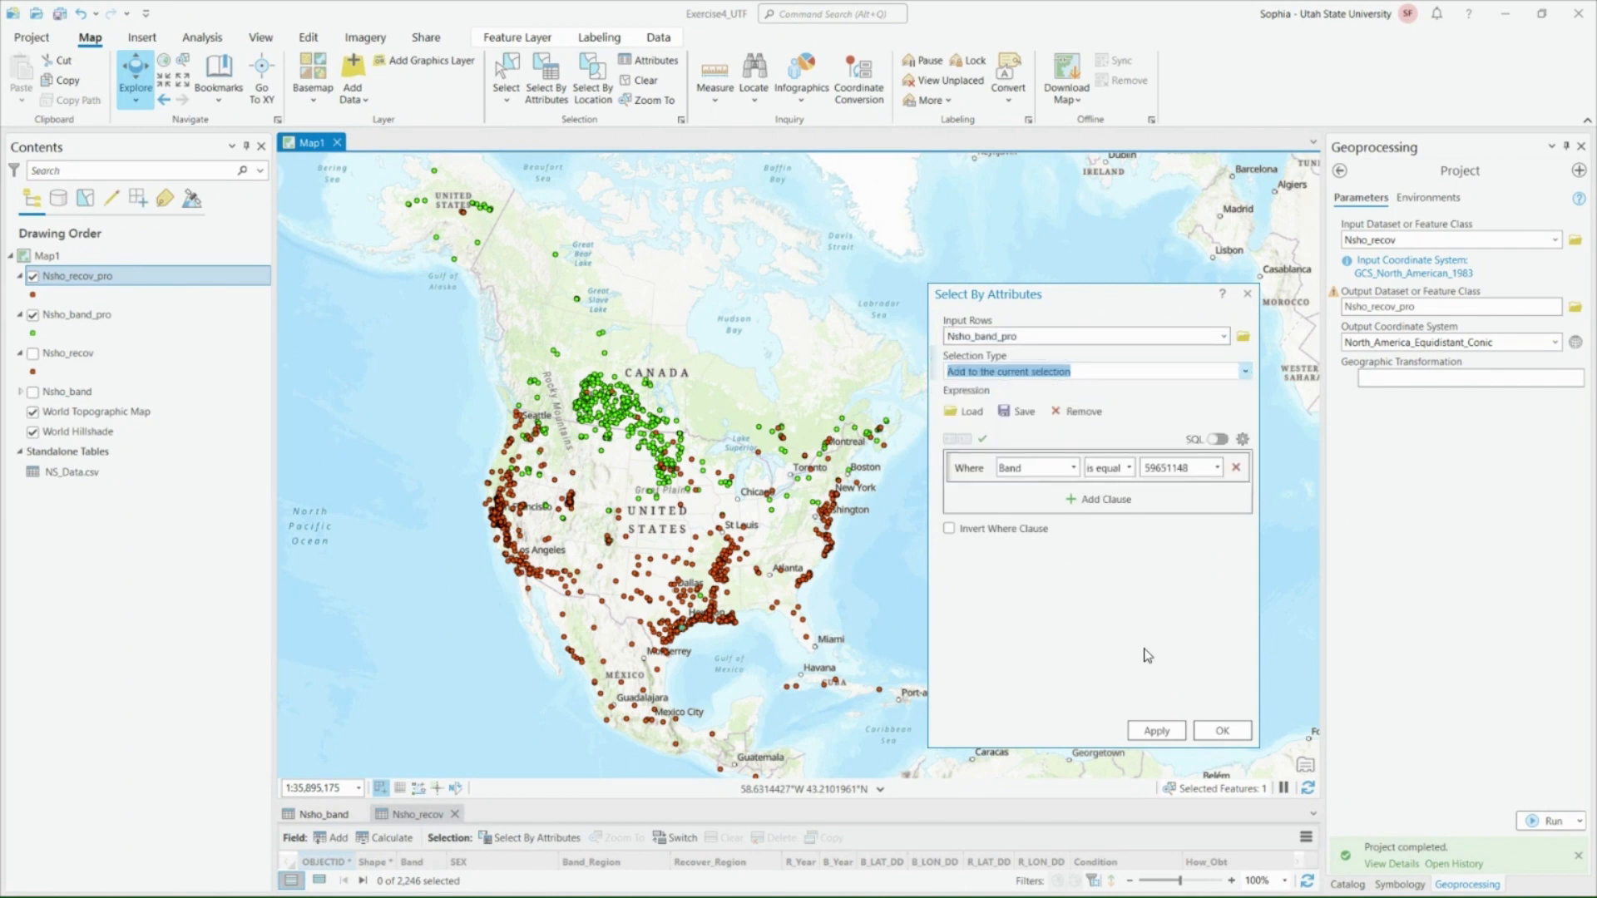
{"action": "left_click", "coordinate": [1156, 732]}
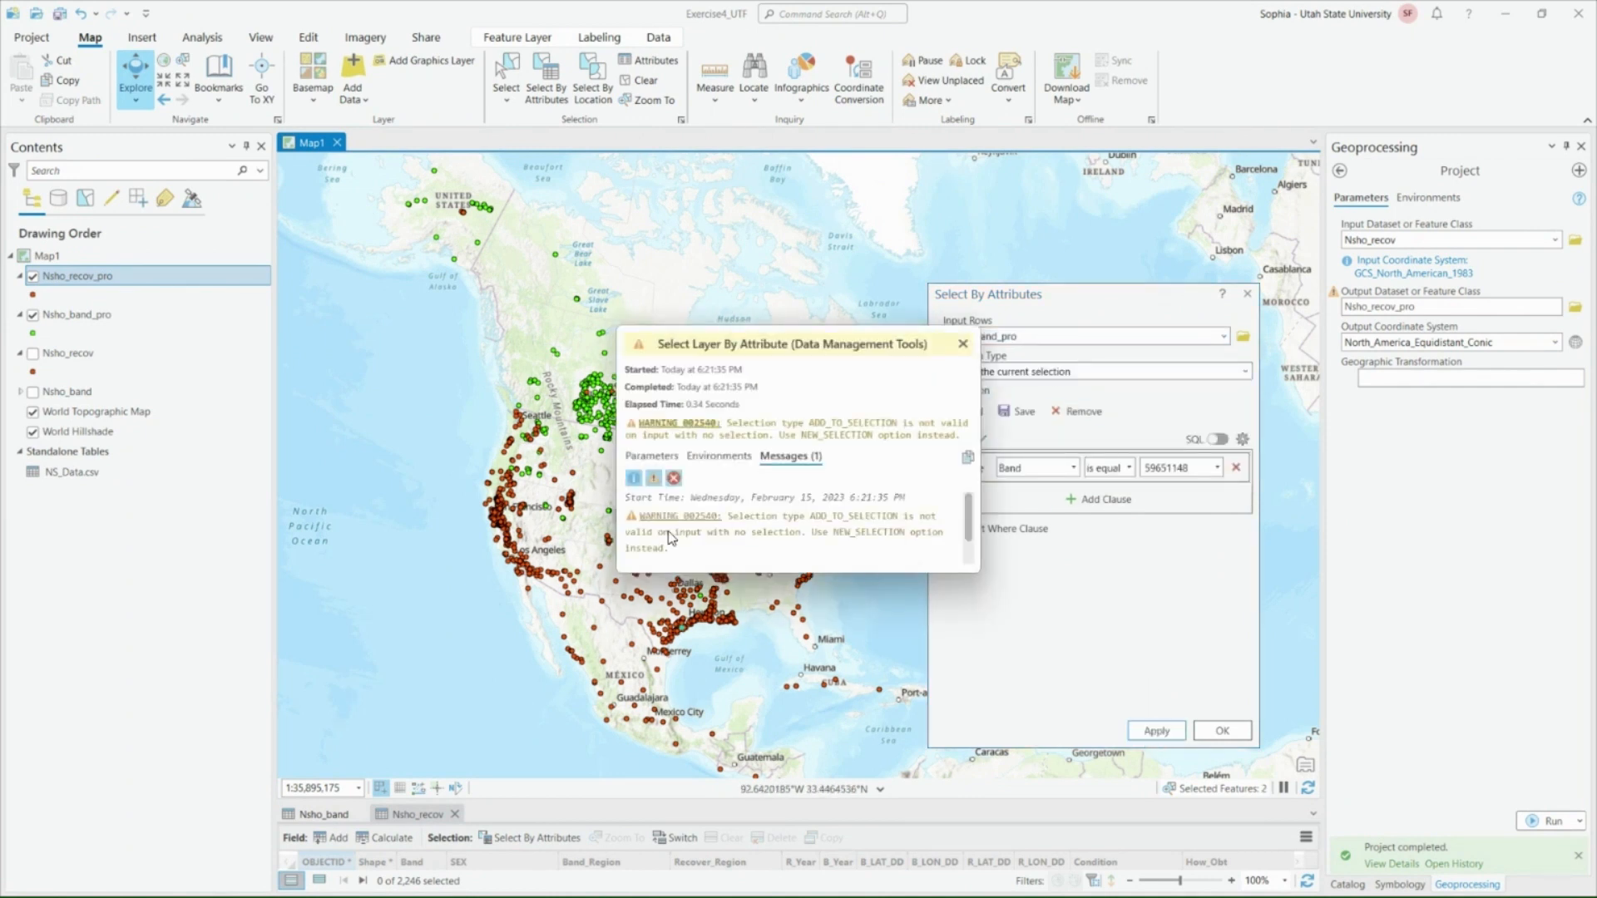
{"action": "left_click_drag", "start_coordinate": [796, 339], "coordinate": [1081, 382]}
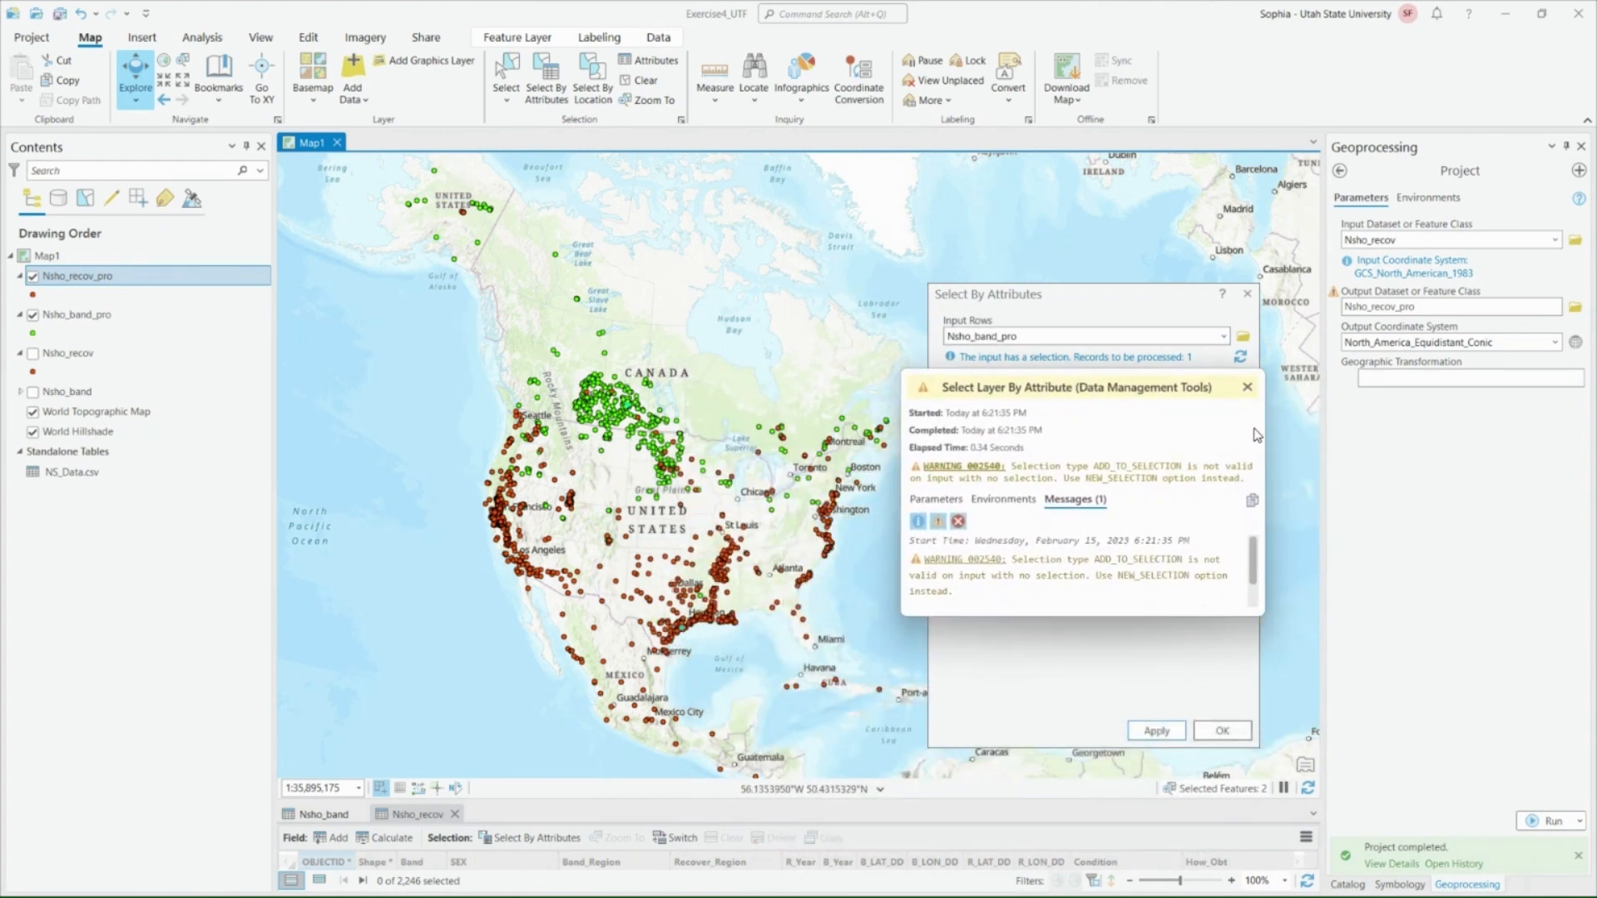
{"action": "left_click", "coordinate": [1246, 387]}
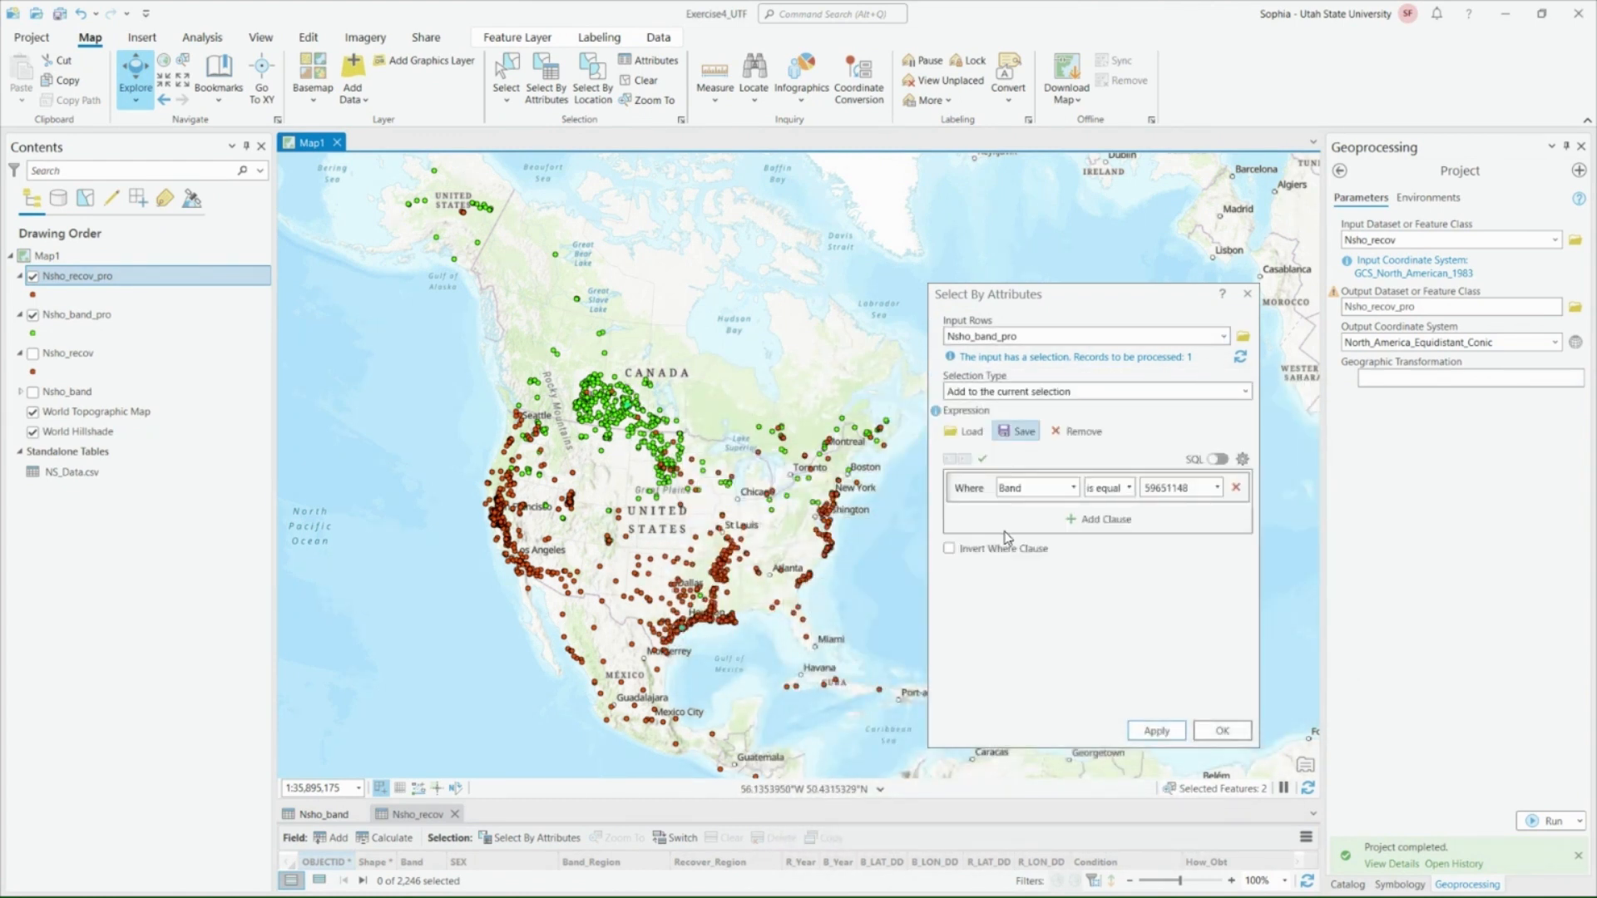
- Close the attribute selection for Nsho_band_pro and look over the two selected bird points on the United States map
{"action": "left_click", "coordinate": [1221, 732]}
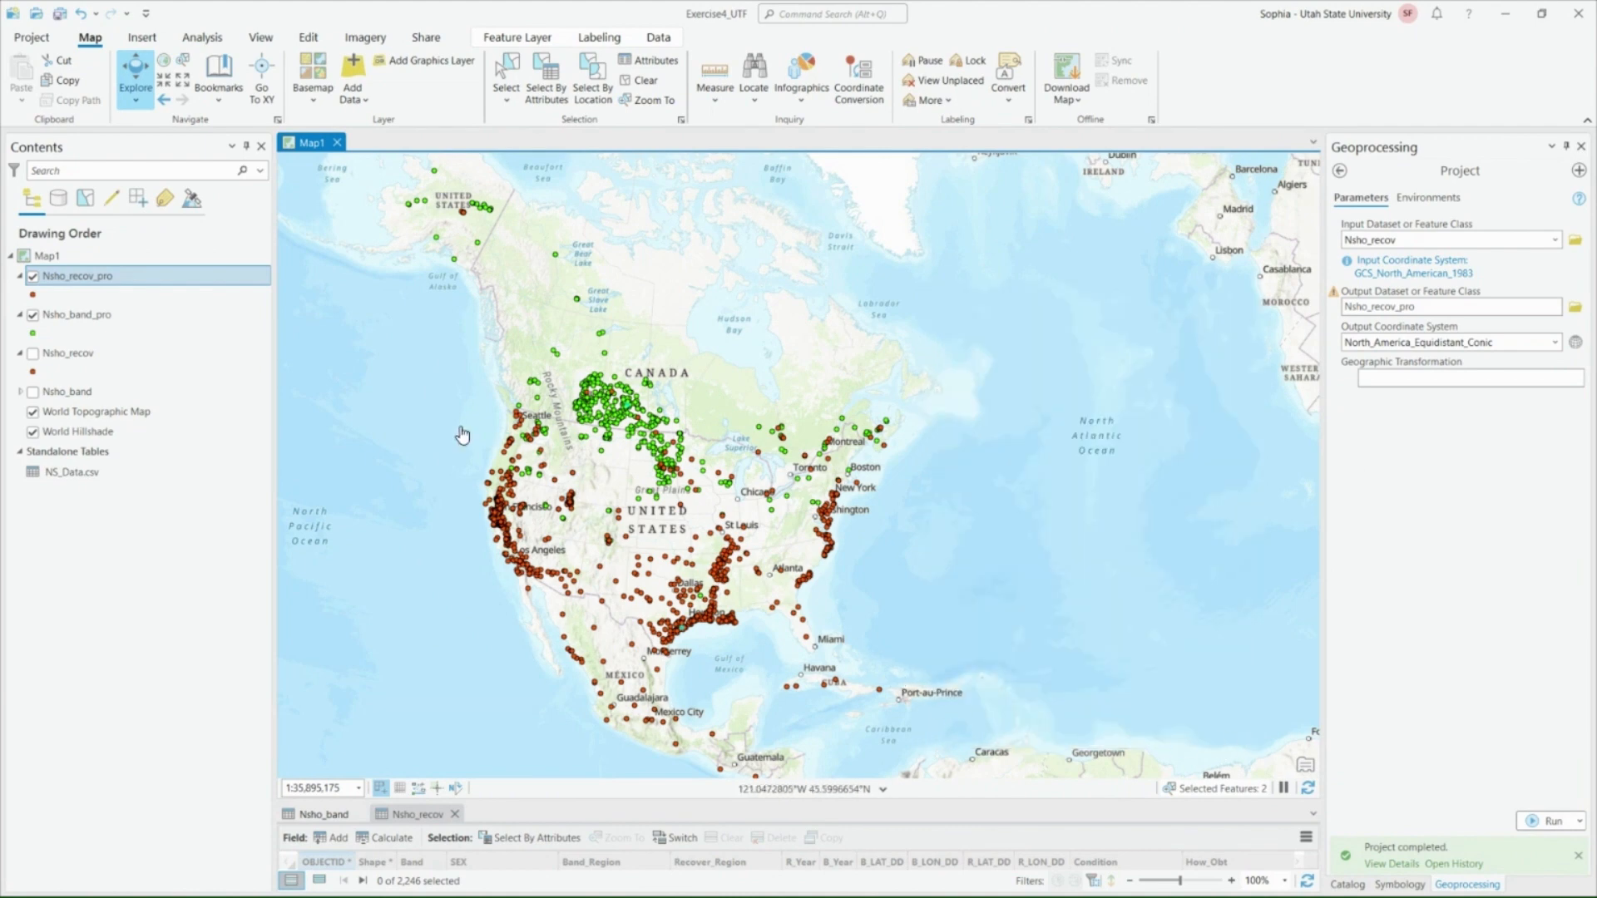
{"action": "scroll", "coordinate": [550, 452], "scroll_direction": "up", "scroll_amount": 2}
{"action": "left_click_drag", "start_coordinate": [810, 529], "coordinate": [770, 385]}
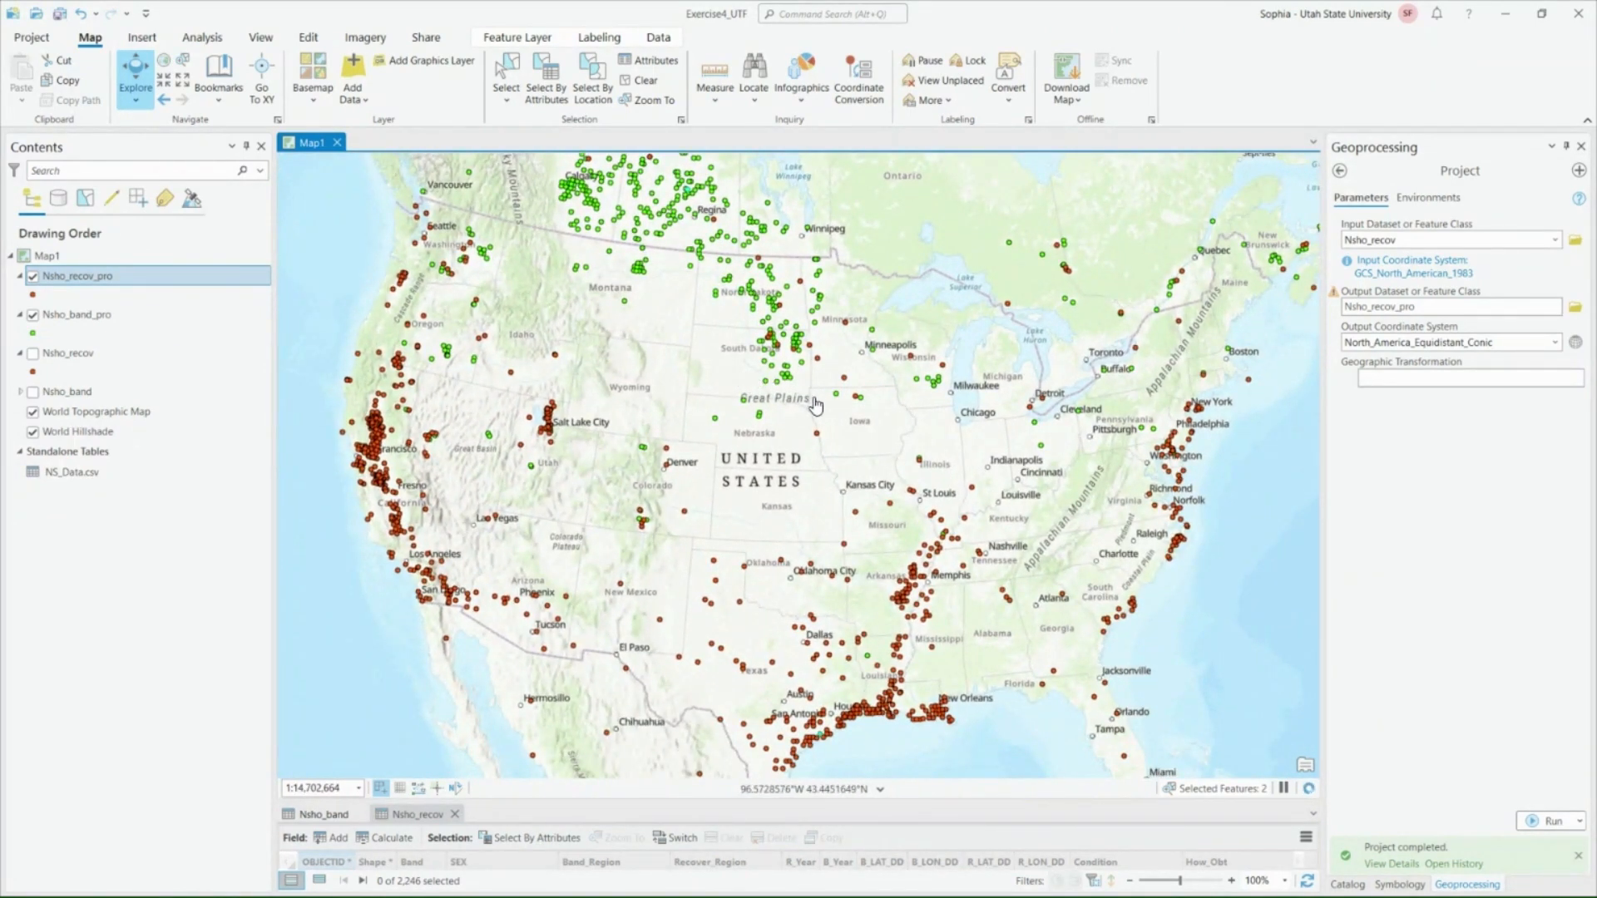
{"action": "scroll", "coordinate": [827, 432], "scroll_direction": "up", "scroll_amount": 2}
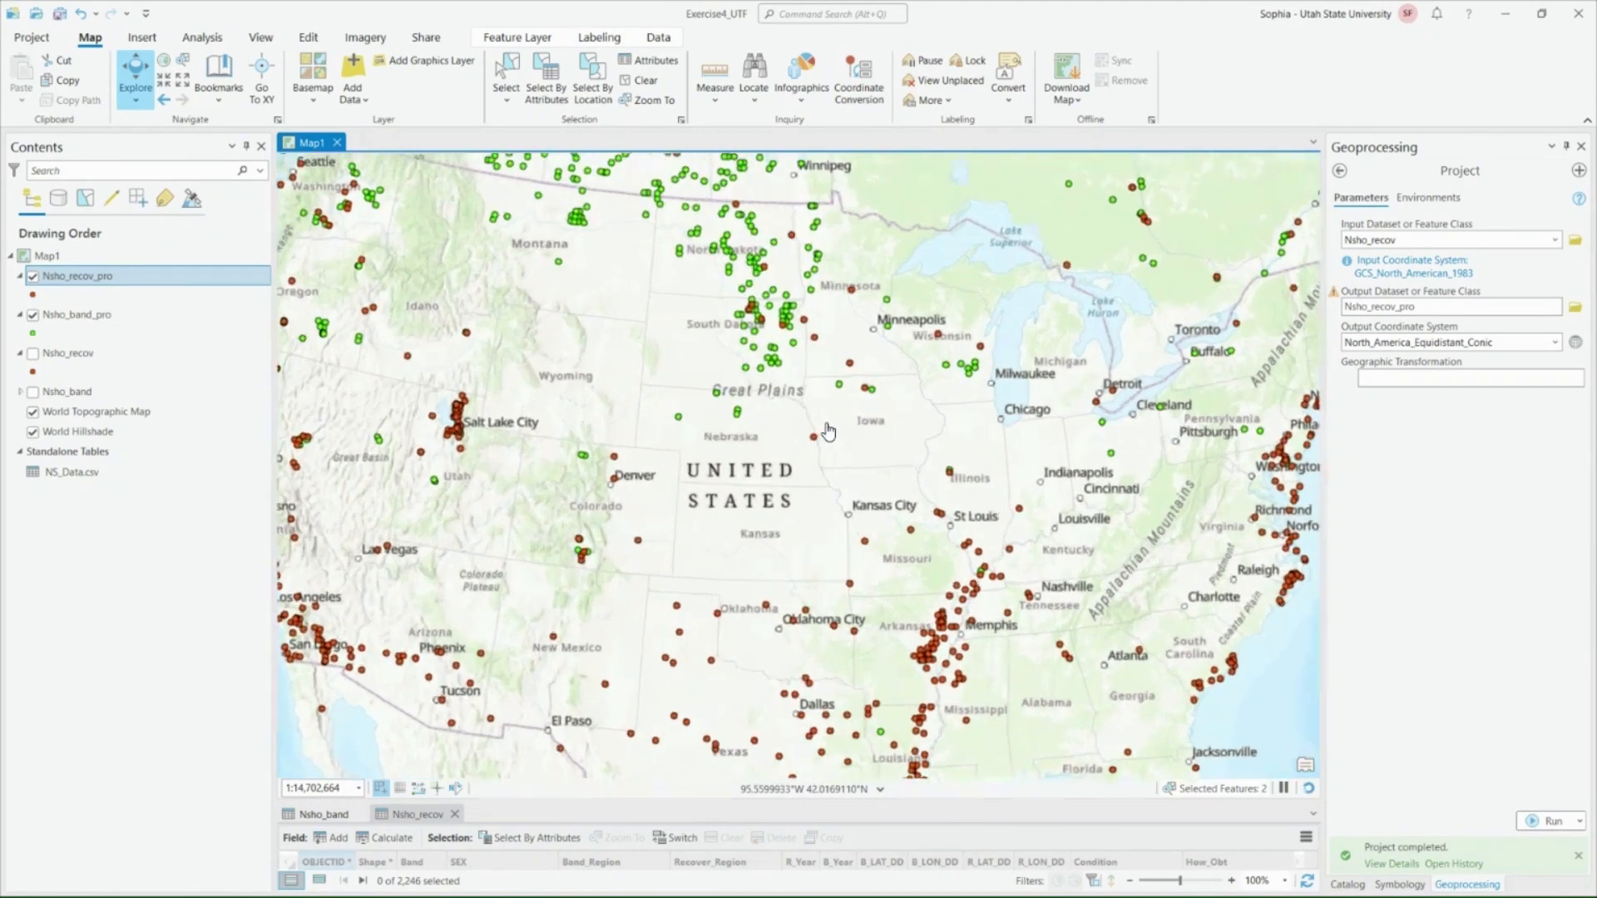
{"action": "scroll", "coordinate": [751, 538], "scroll_direction": "down", "scroll_amount": 2}
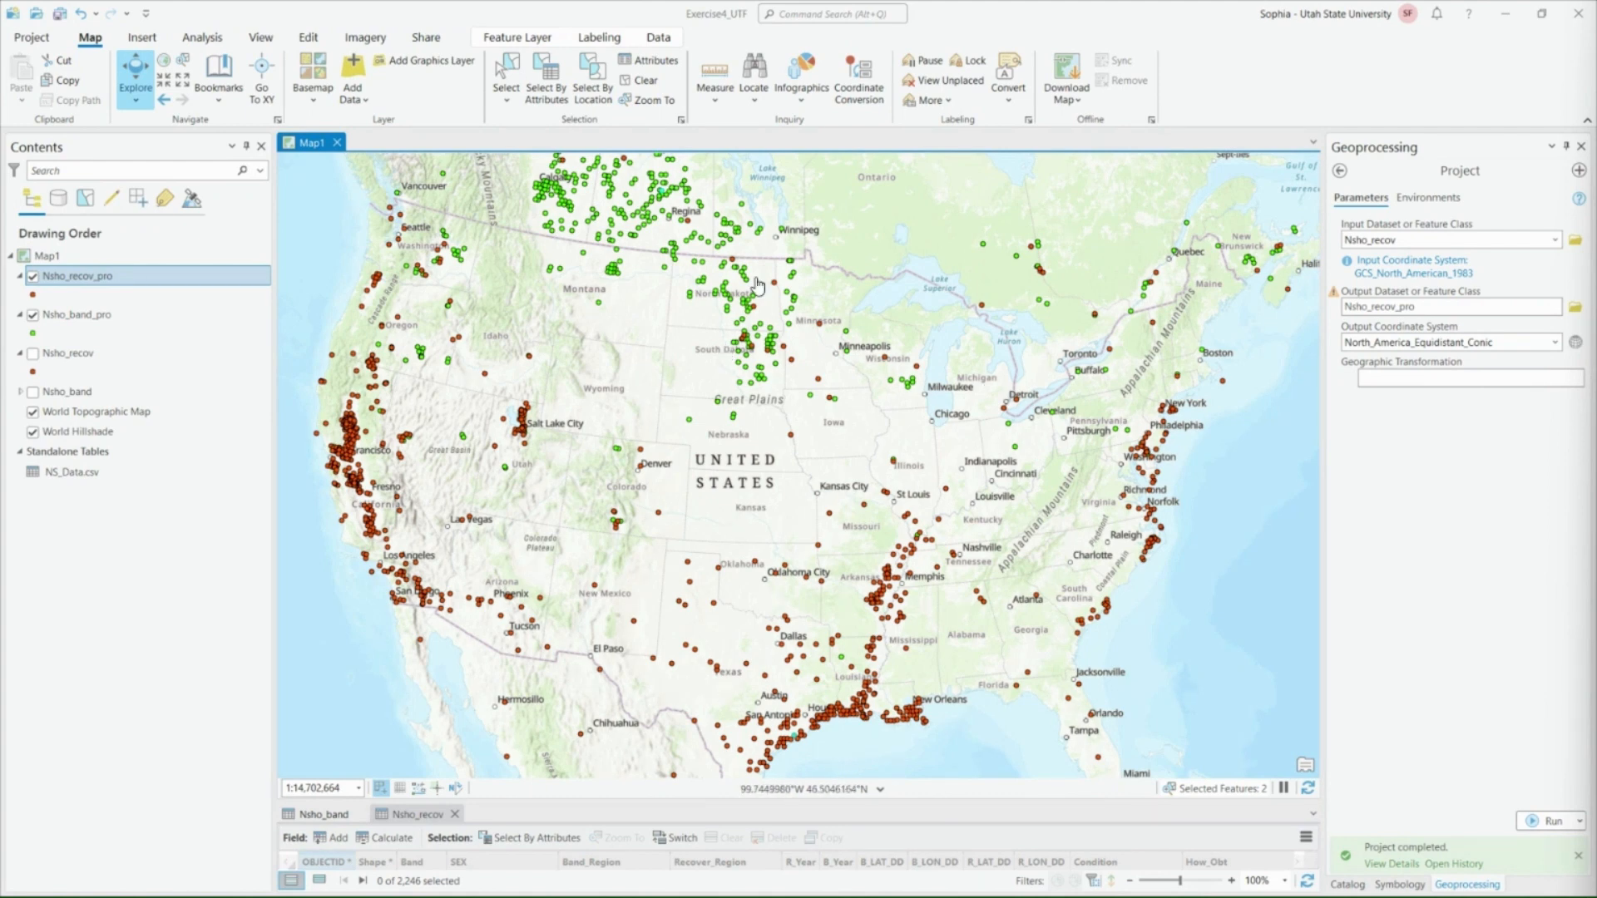
- Start Measure Distance, review its distance modes and measurement types, and set it to Planar with Kilometers as the unit
{"action": "left_click", "coordinate": [722, 70]}
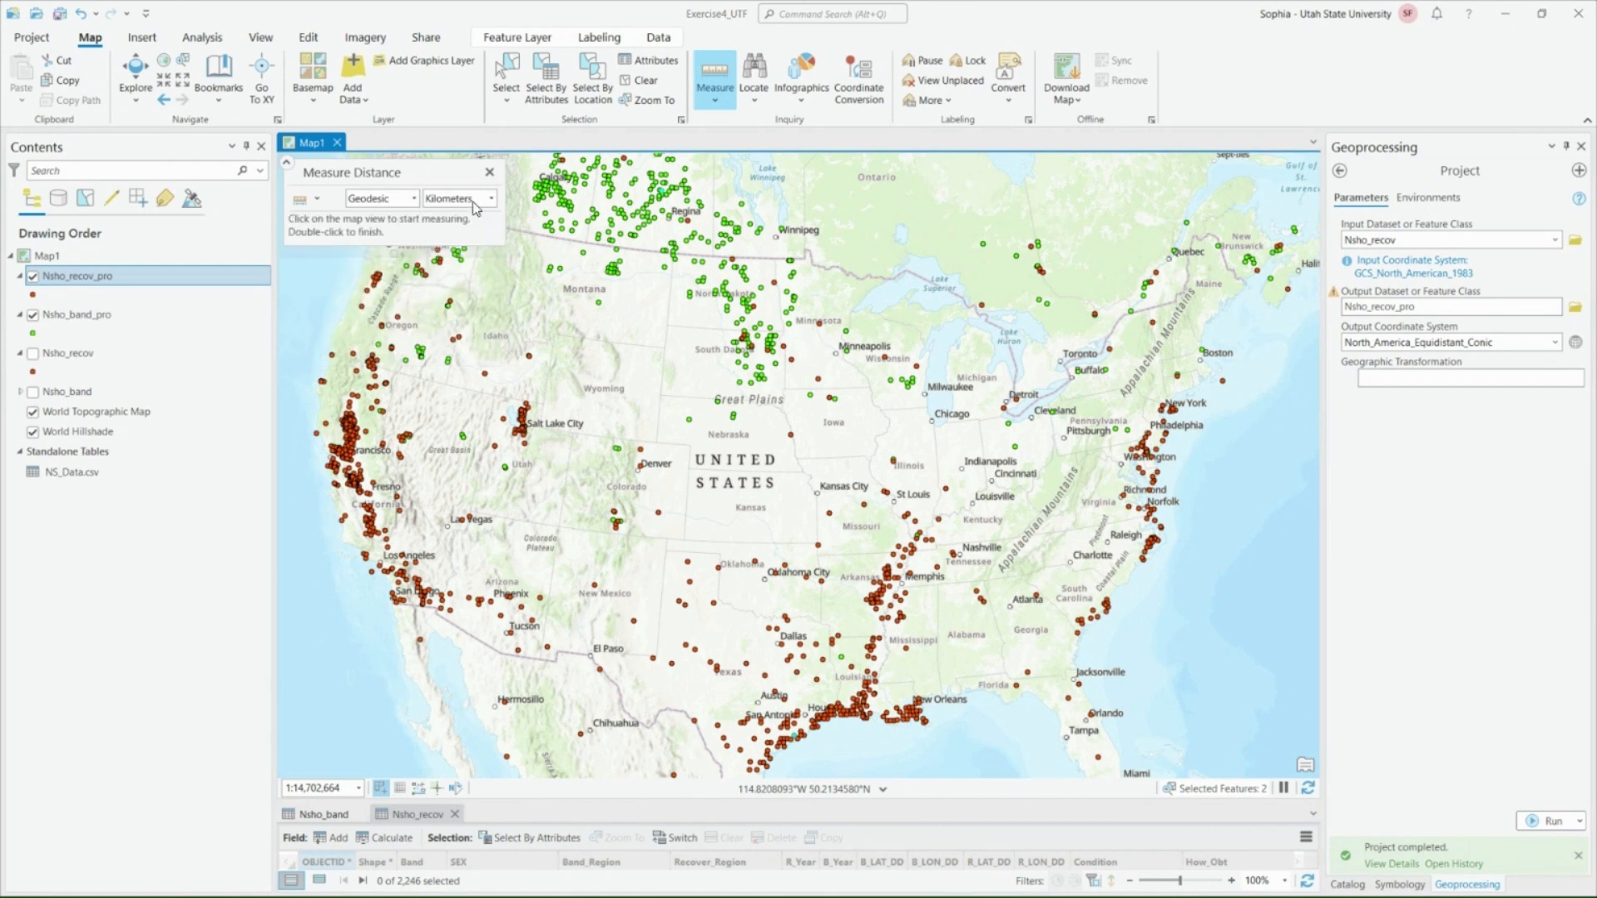
{"action": "left_click", "coordinate": [413, 198]}
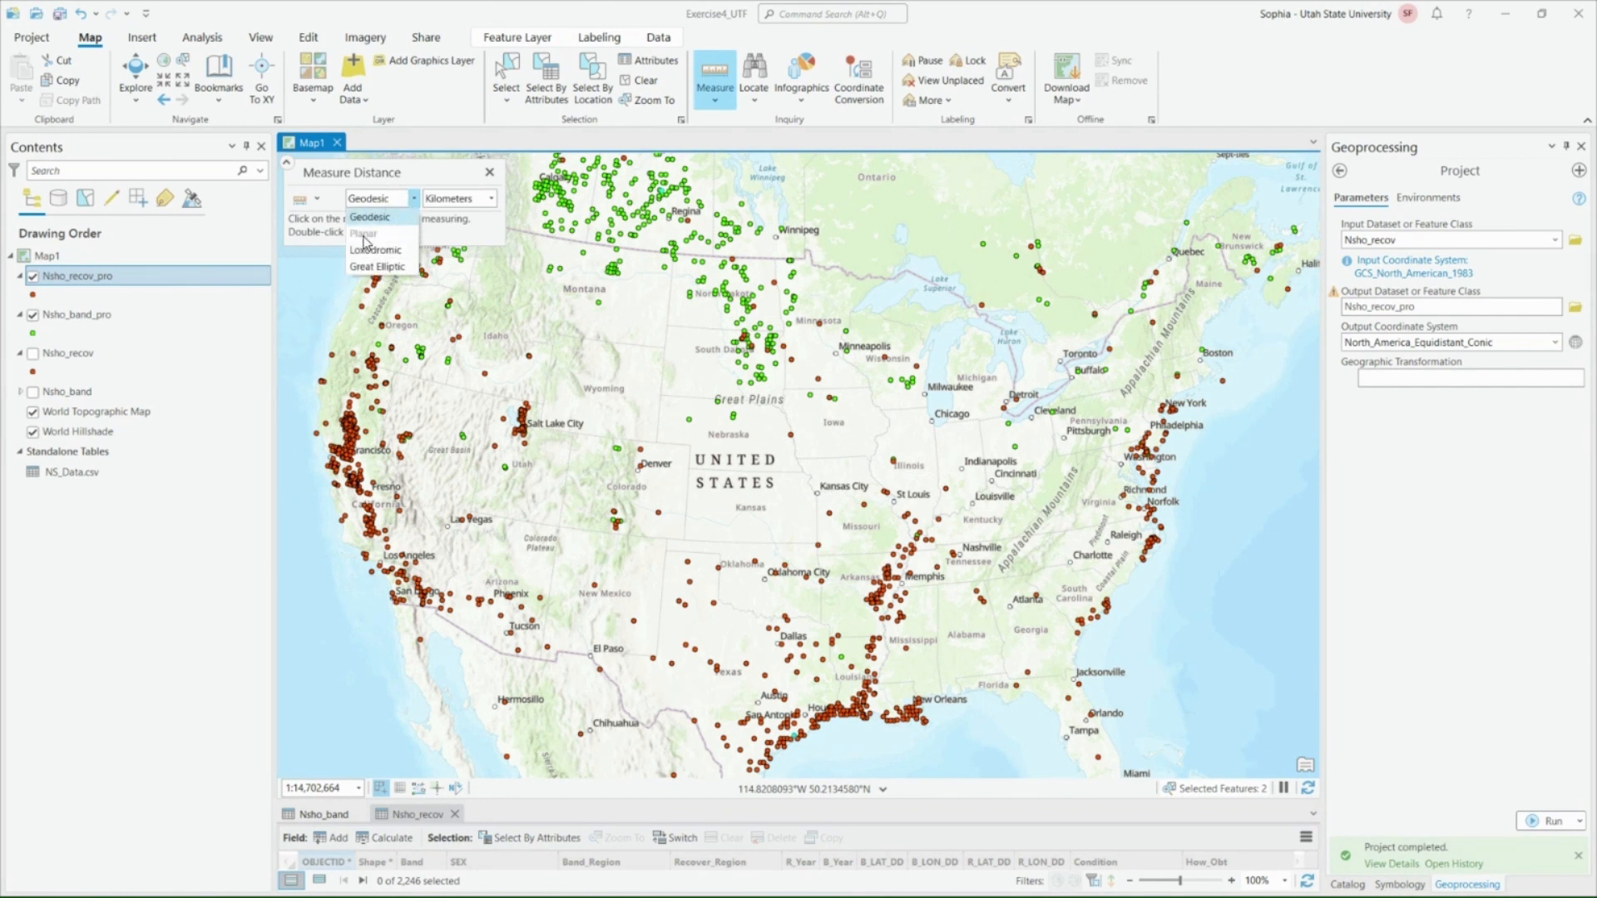
{"action": "left_click", "coordinate": [335, 240]}
{"action": "left_click", "coordinate": [316, 205]}
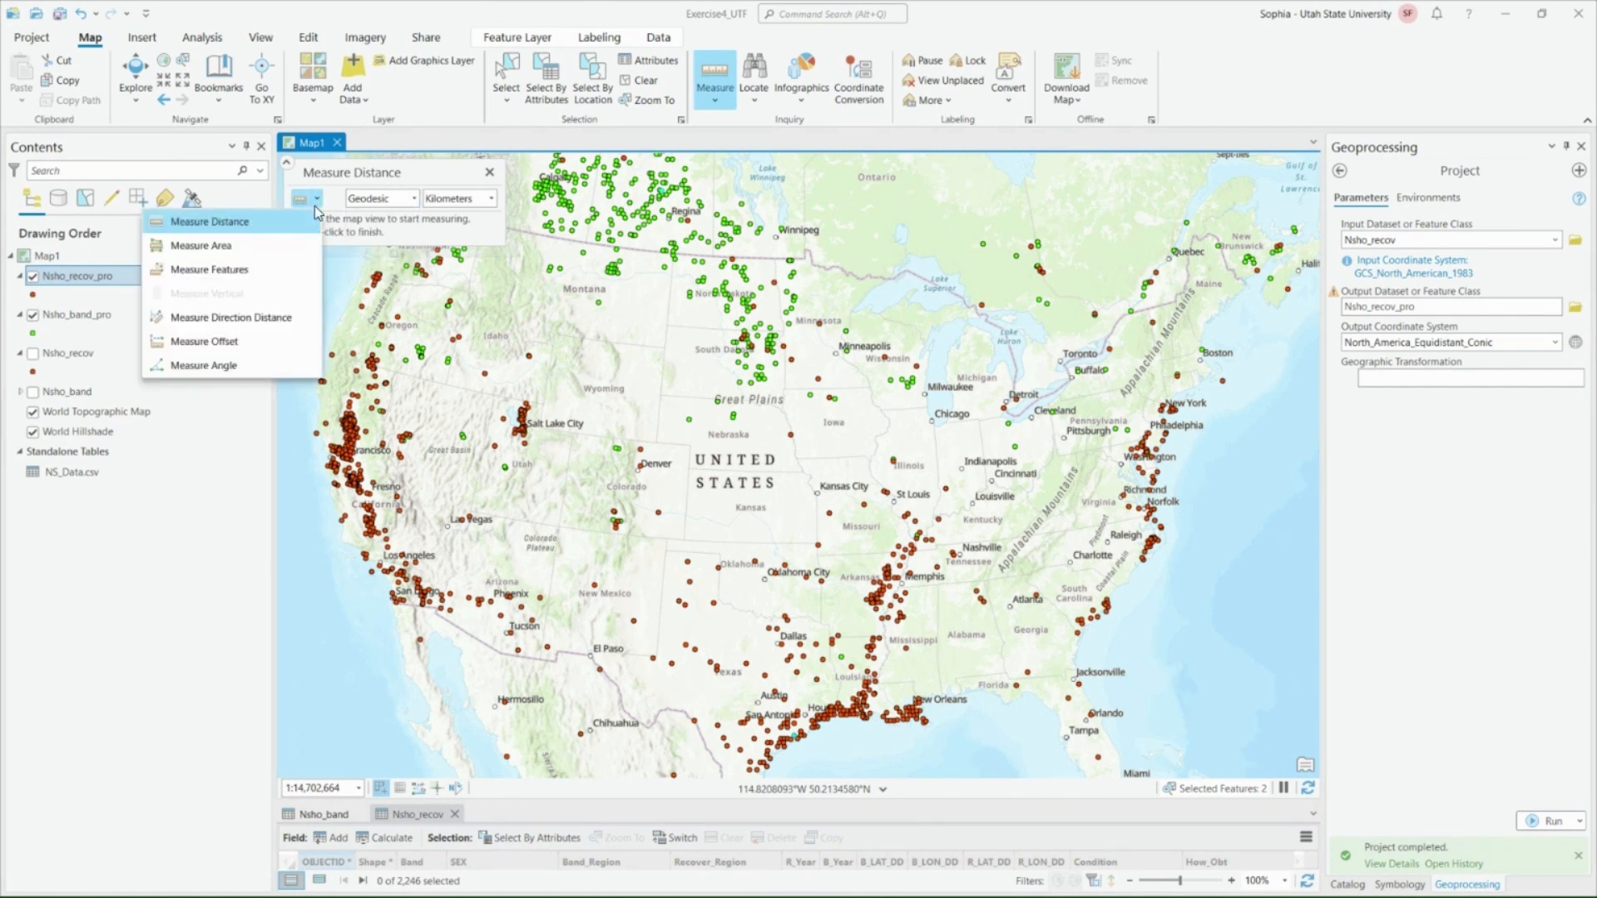
{"action": "left_click", "coordinate": [413, 198]}
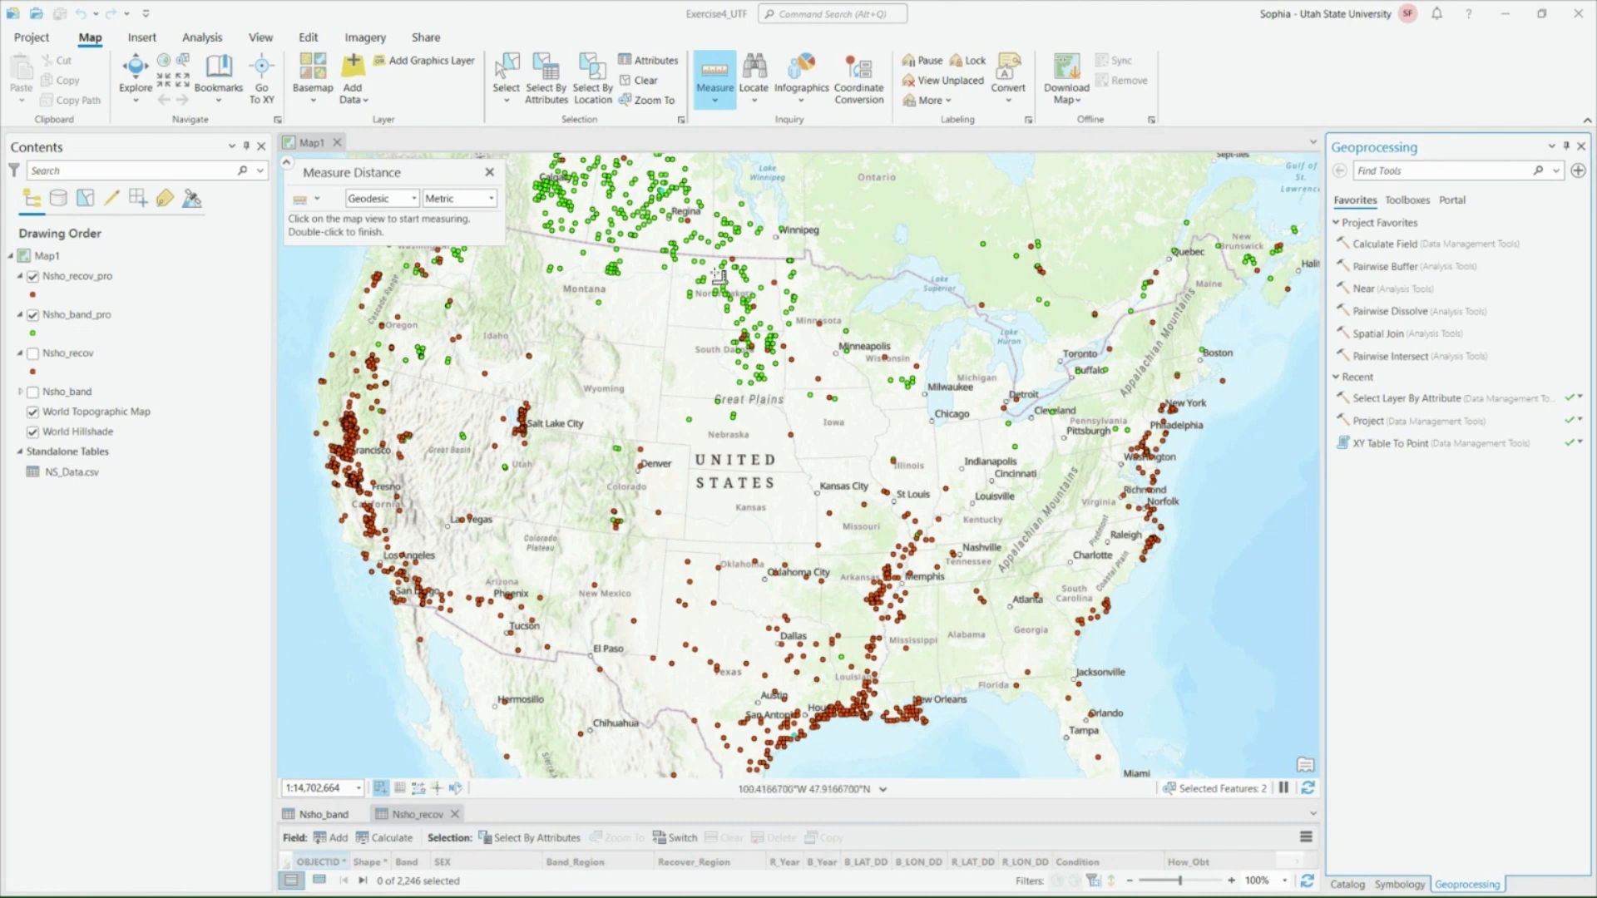
{"action": "left_click", "coordinate": [413, 198]}
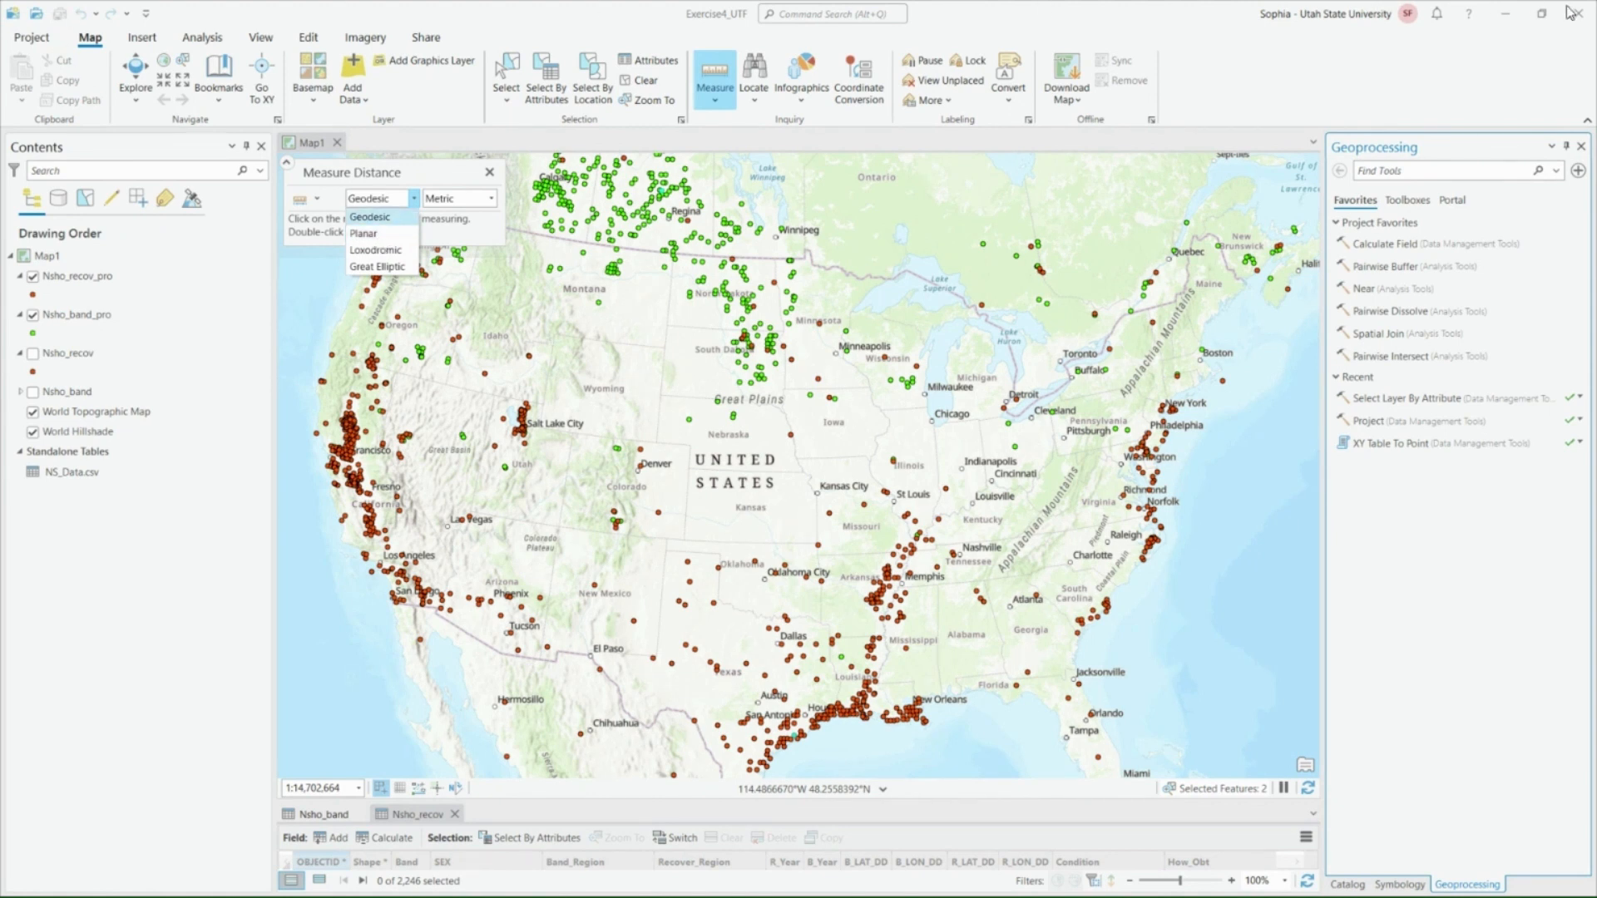
{"action": "left_click", "coordinate": [380, 234]}
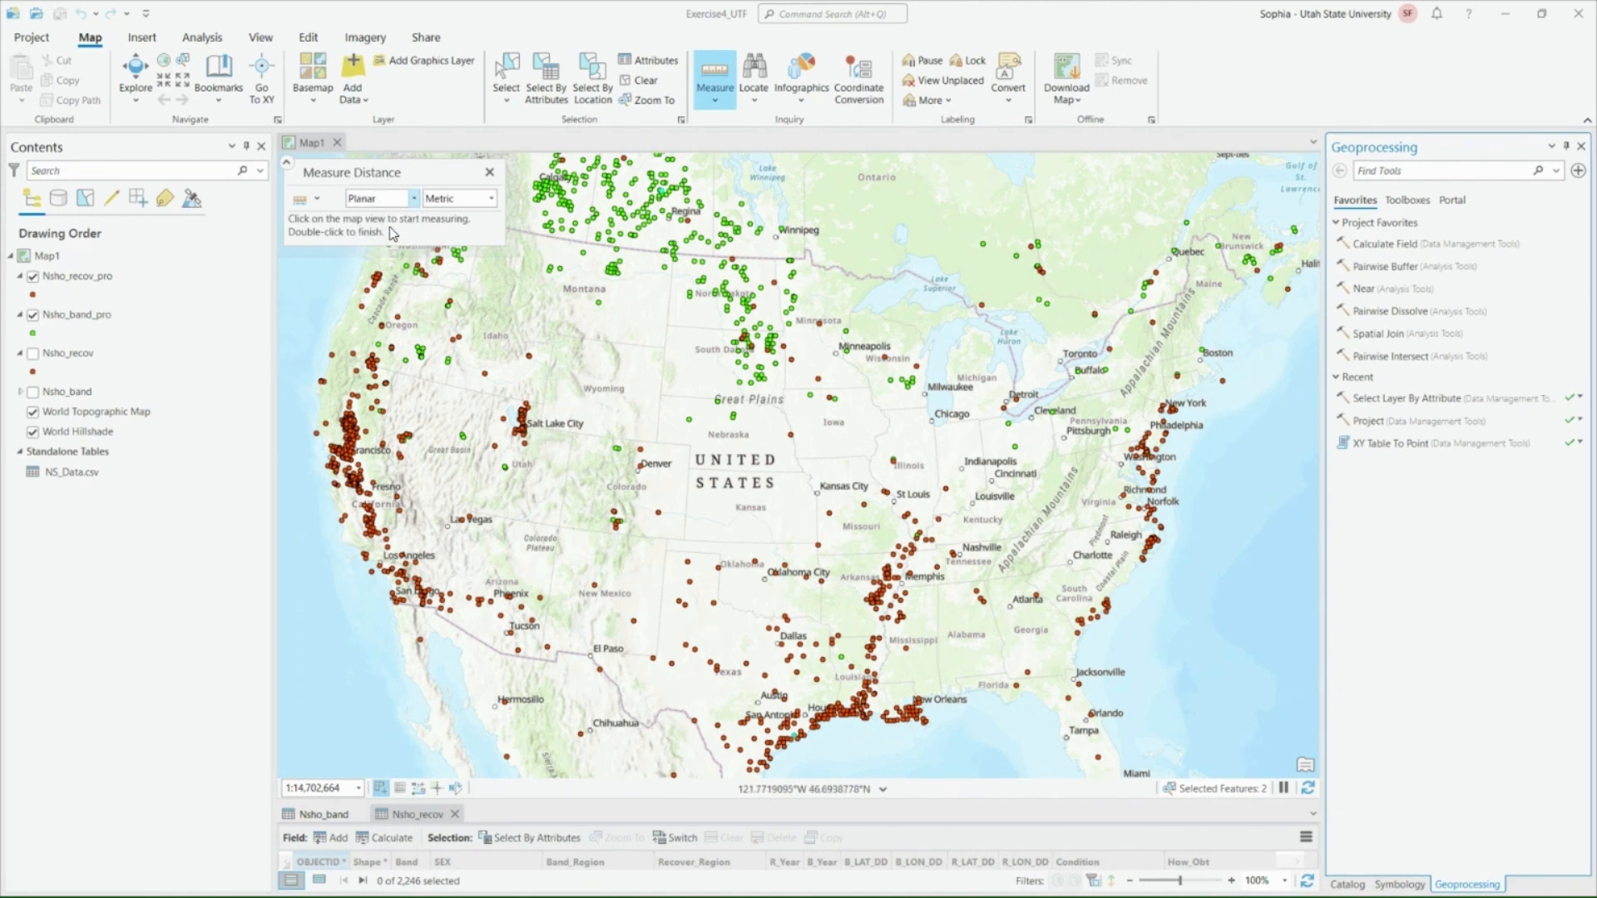
{"action": "left_click", "coordinate": [491, 198]}
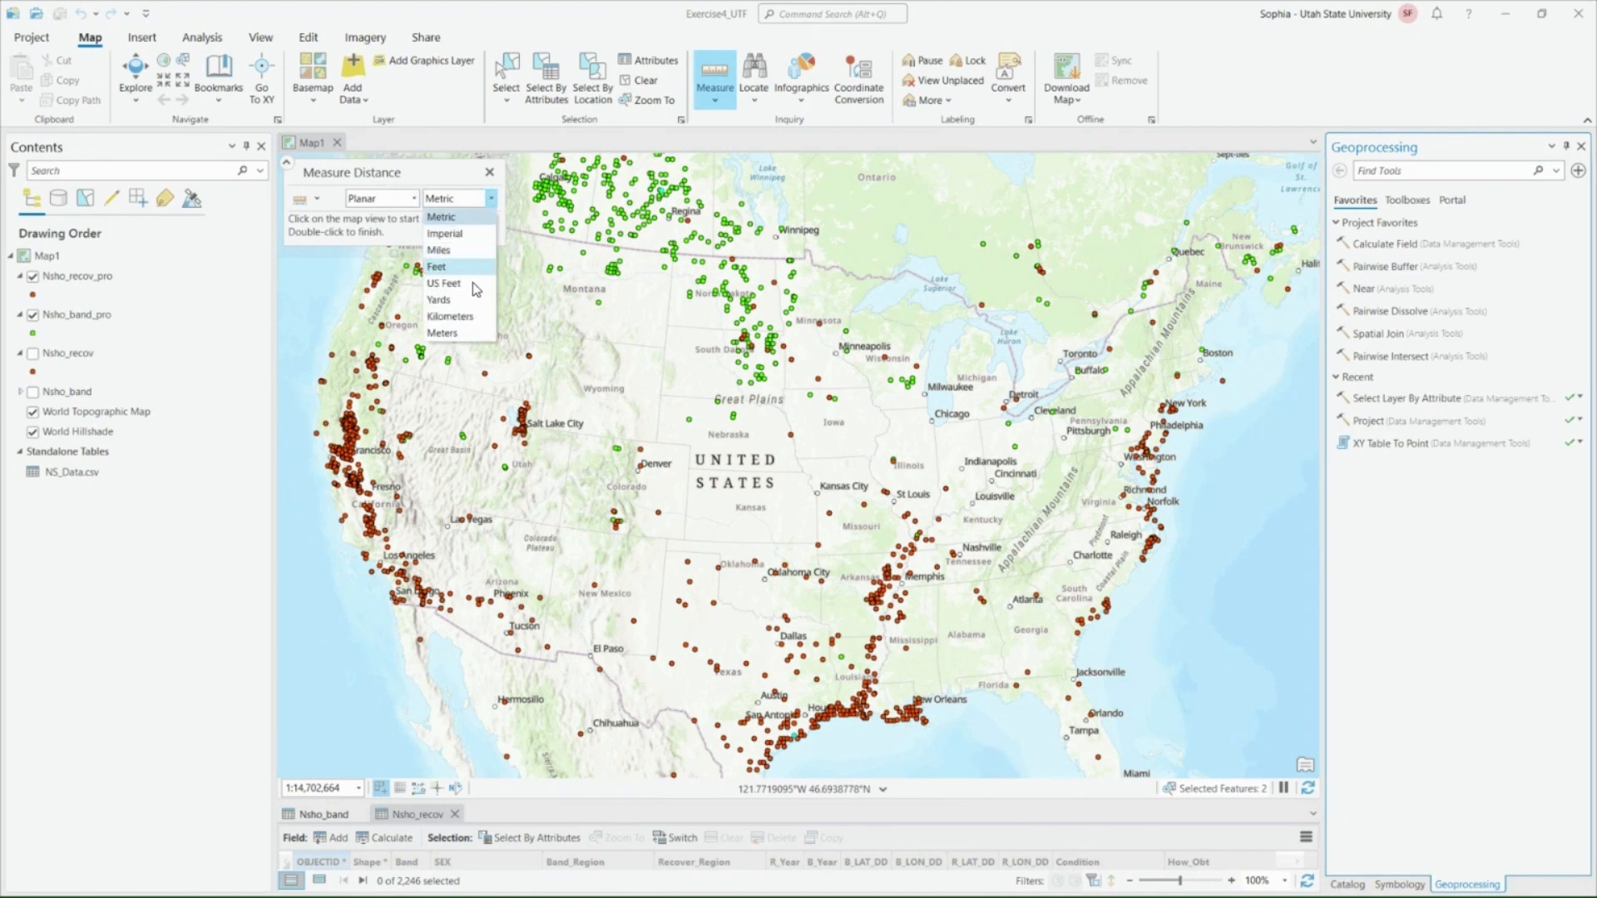
{"action": "left_click", "coordinate": [449, 317]}
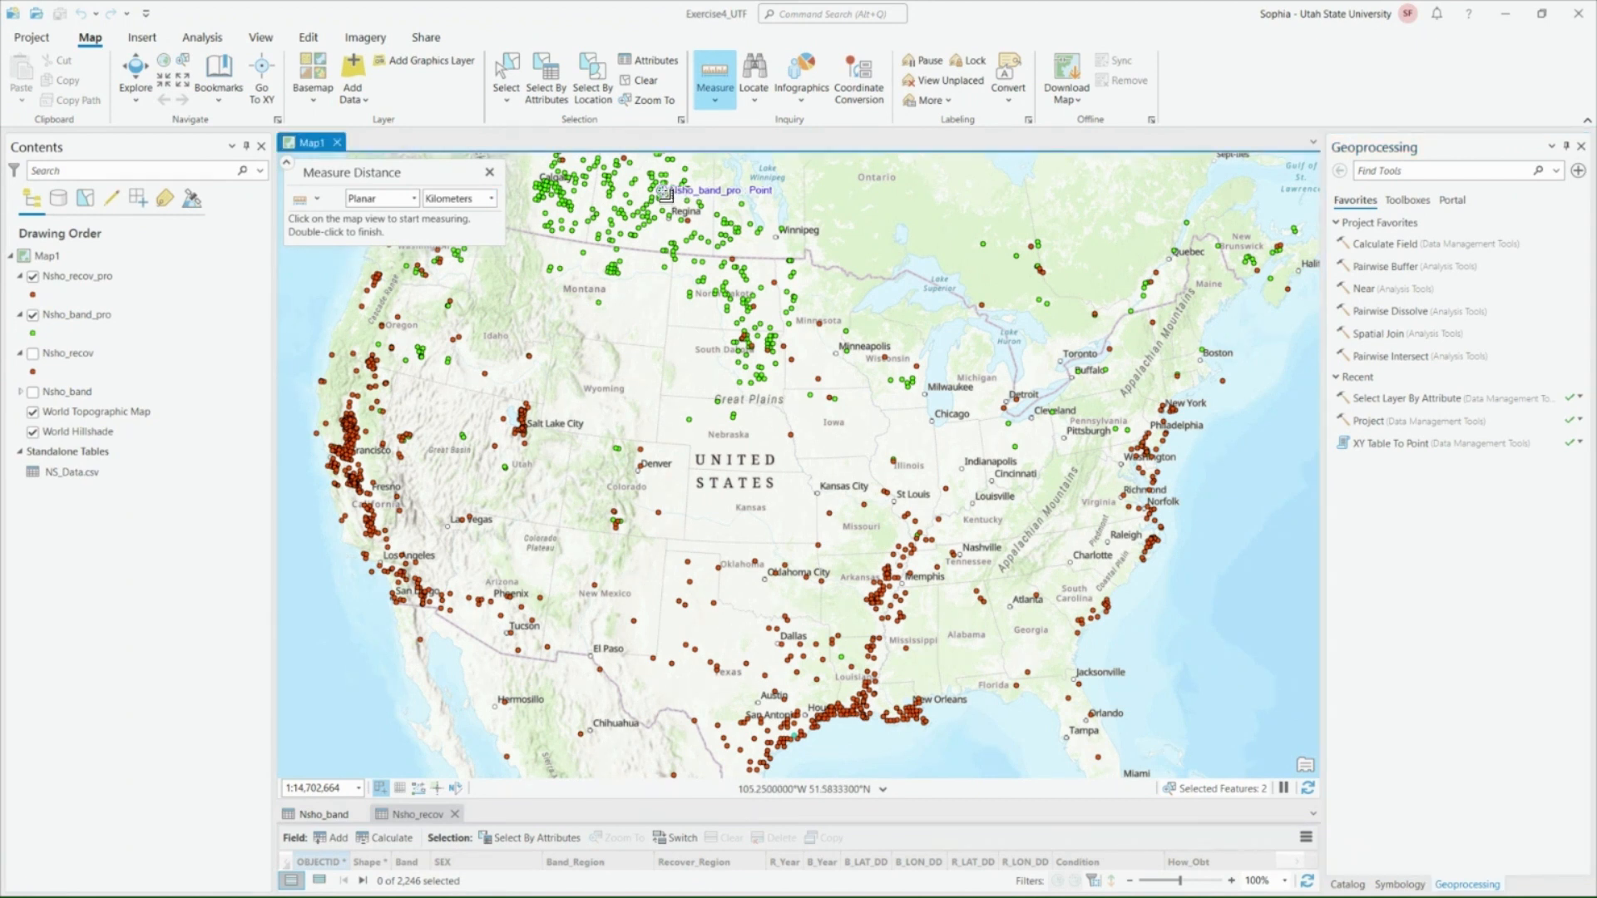
- Measure the distance from the selected Nsho_band_pro point near Regina to the selected Nsho_recov_pro point on the Texas coast, and clear the result
{"action": "left_click", "coordinate": [665, 196]}
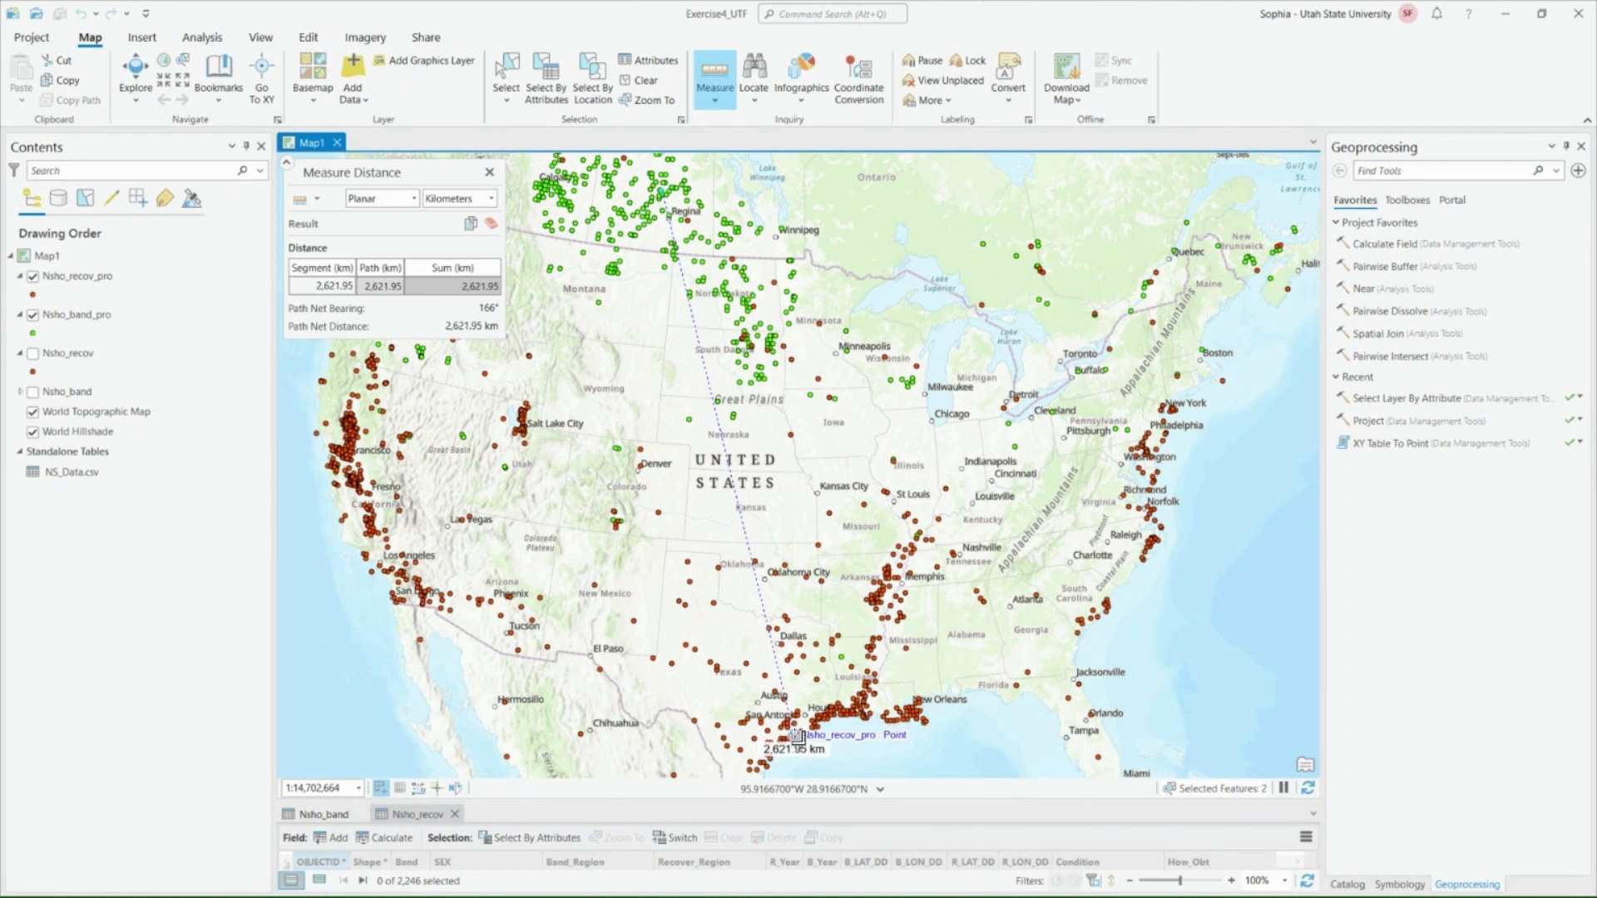
{"action": "left_click", "coordinate": [794, 736]}
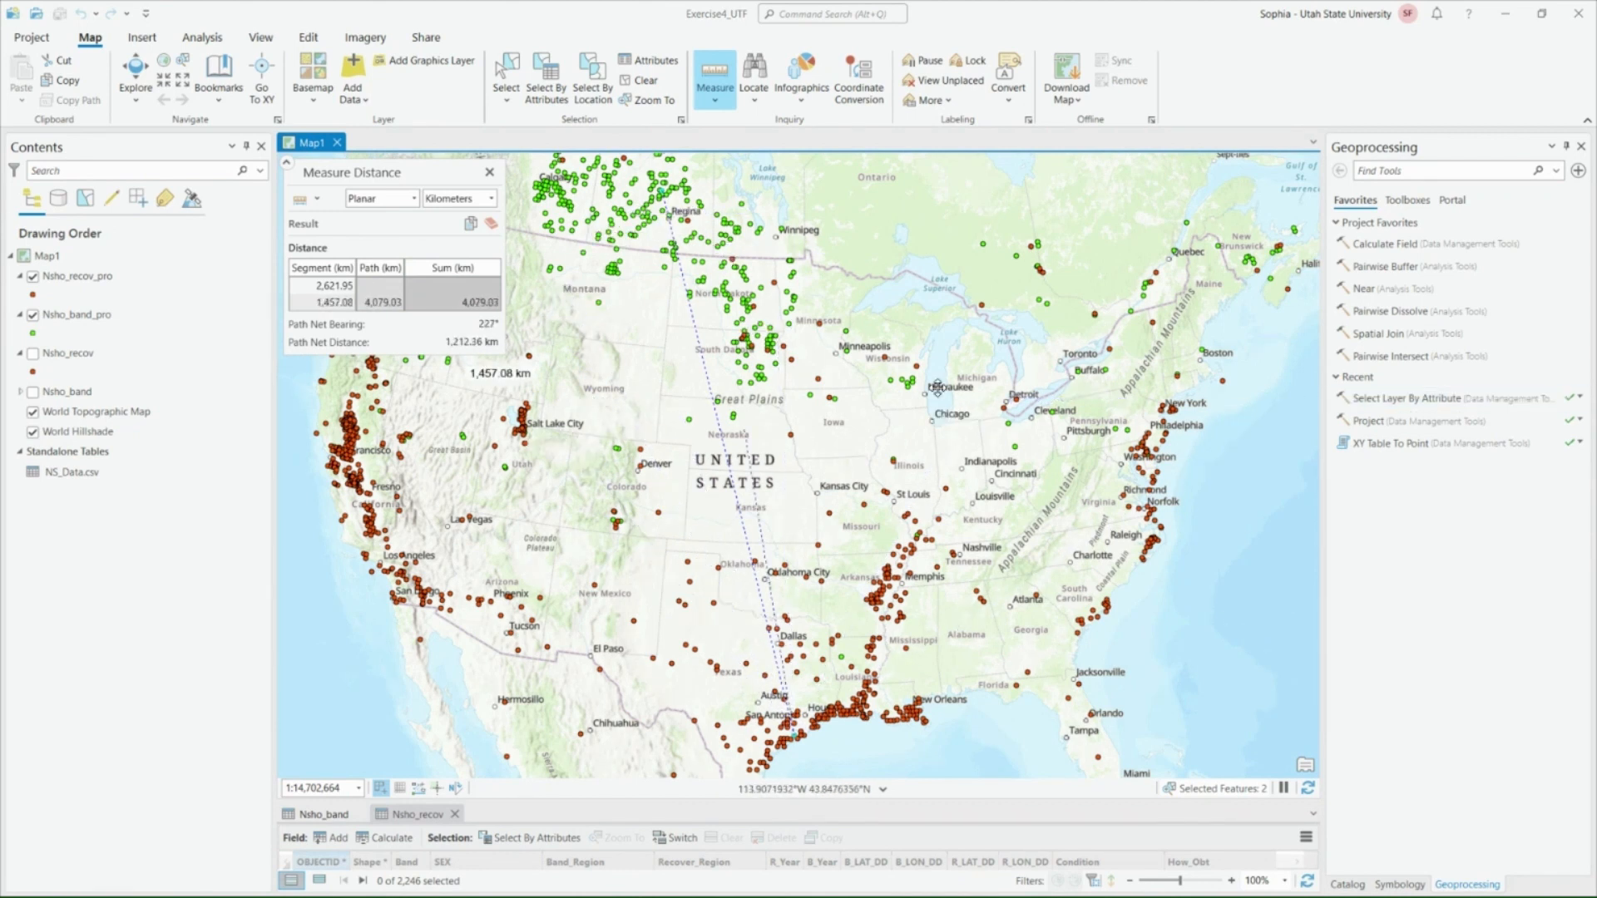
{"action": "left_click", "coordinate": [491, 224]}
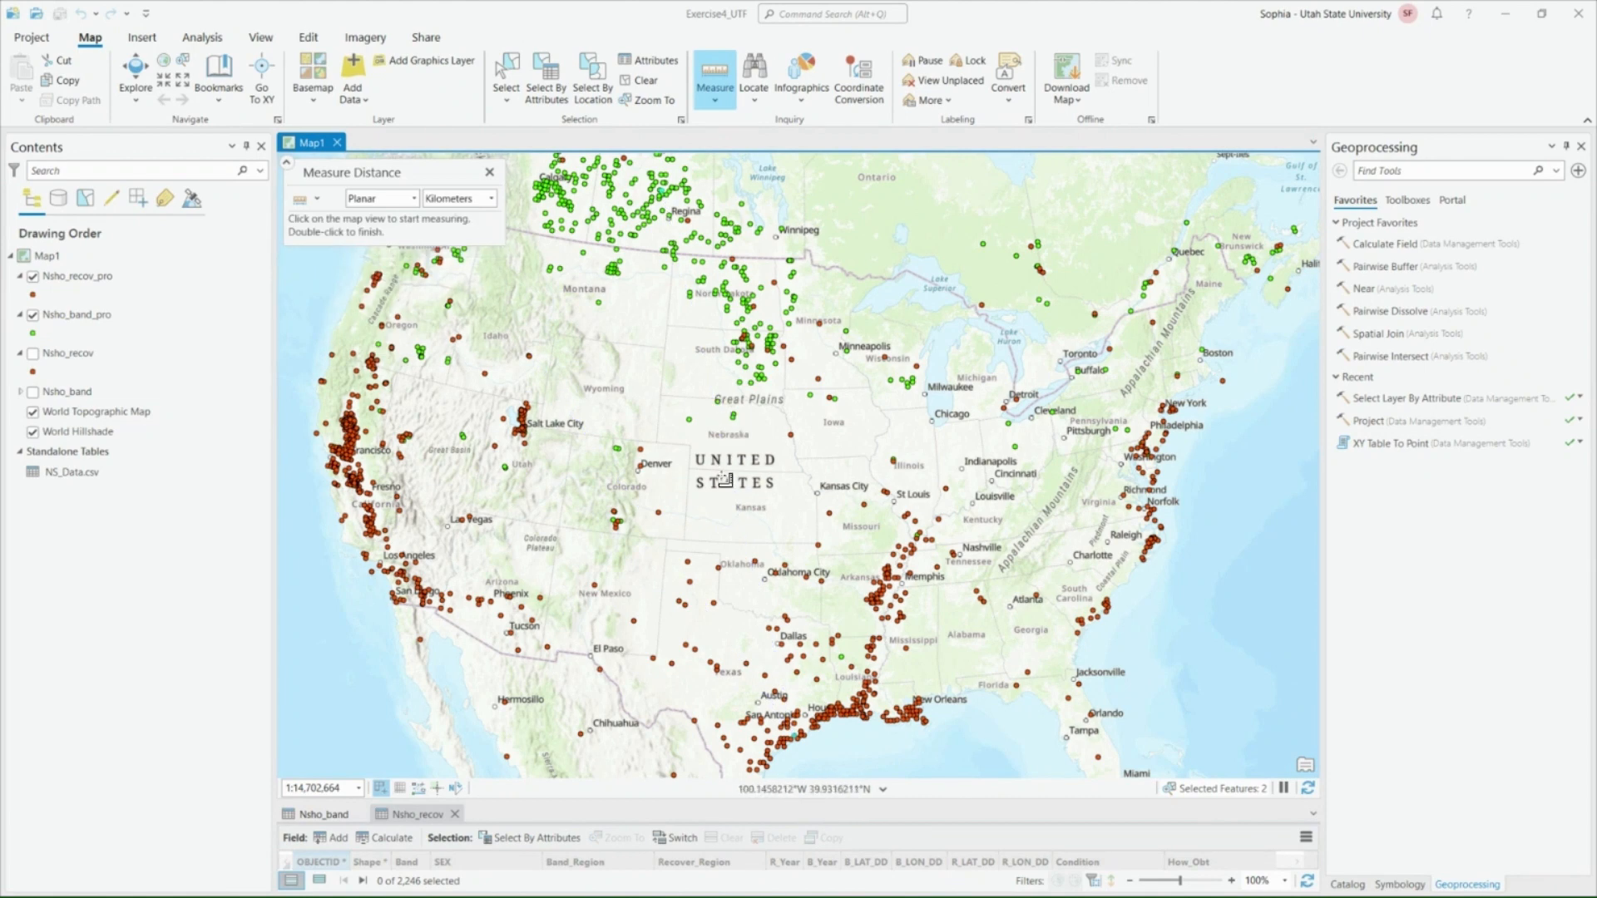
- Repeat the banding-to-recovery distance measurement for the selected bird at a smaller map scale and clear the result
{"action": "scroll", "coordinate": [653, 449], "scroll_direction": "down", "scroll_amount": 2}
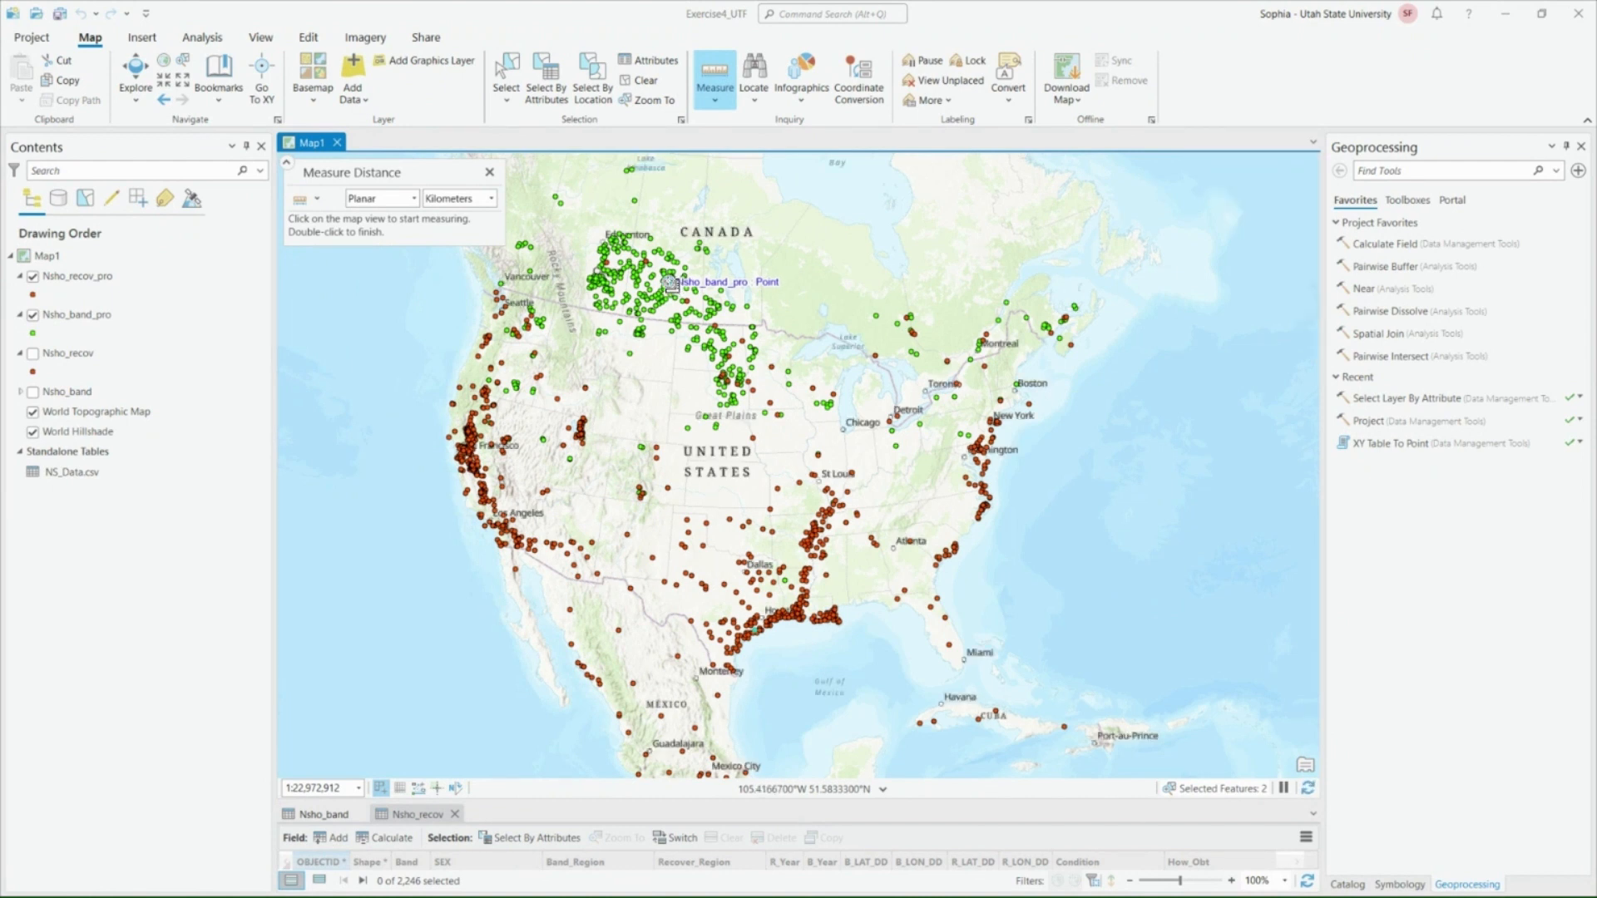
{"action": "left_click", "coordinate": [673, 283]}
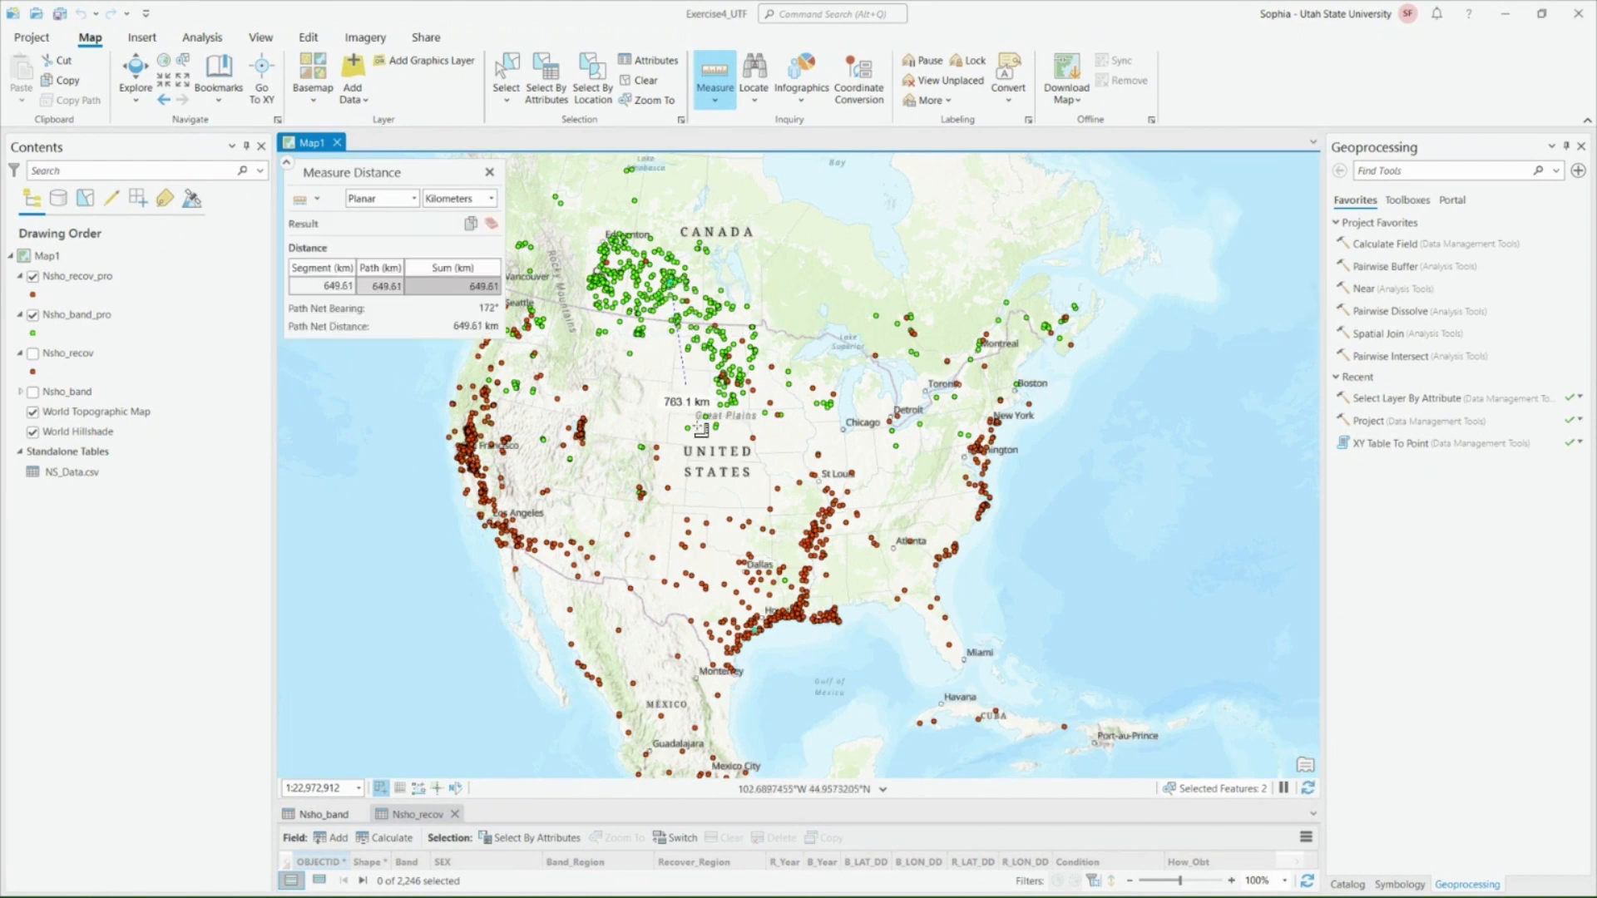
{"action": "left_click", "coordinate": [757, 632]}
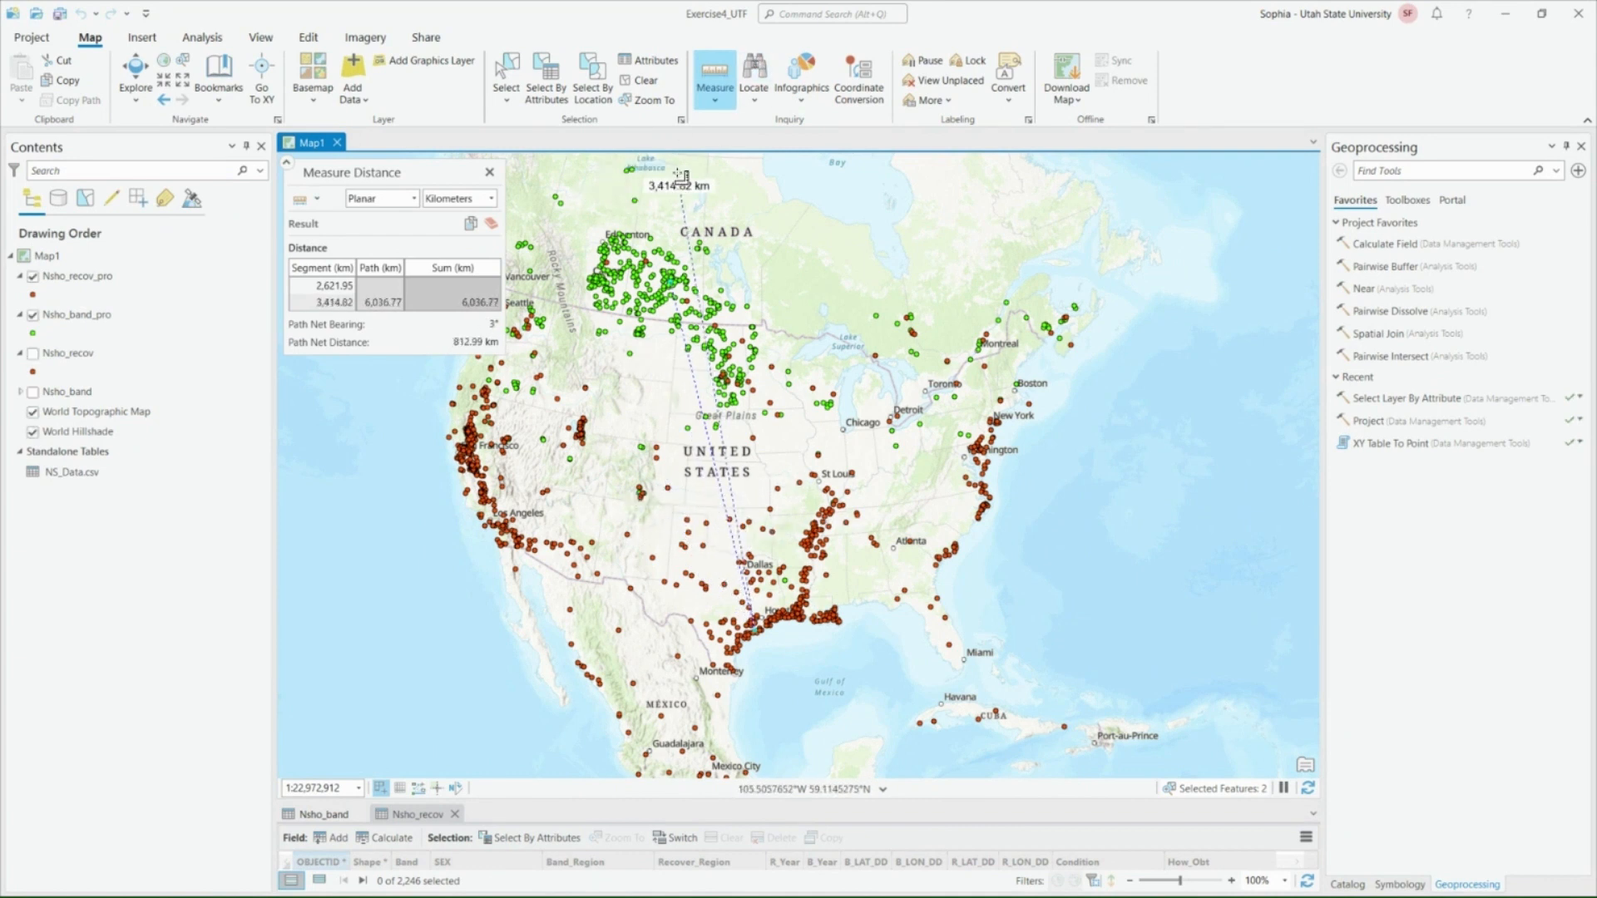
{"action": "left_click", "coordinate": [492, 224]}
- Measure the distance between a spot in Wyoming and the Nsho_band_pro point in Nebraska in both directions
{"action": "left_click", "coordinate": [621, 414]}
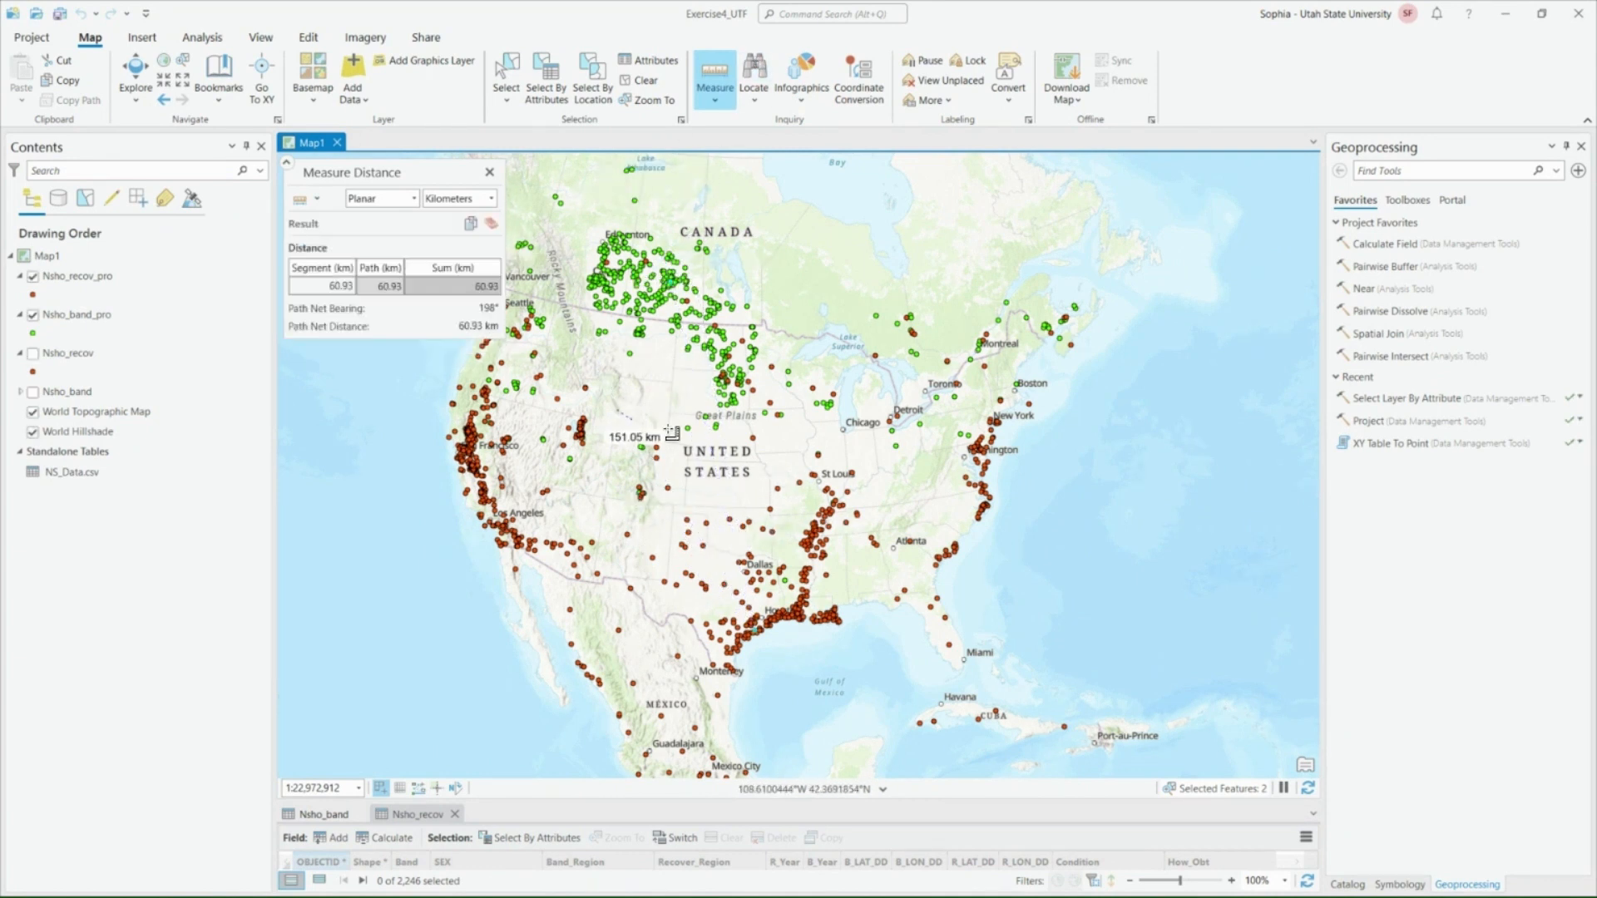
{"action": "left_click", "coordinate": [691, 433]}
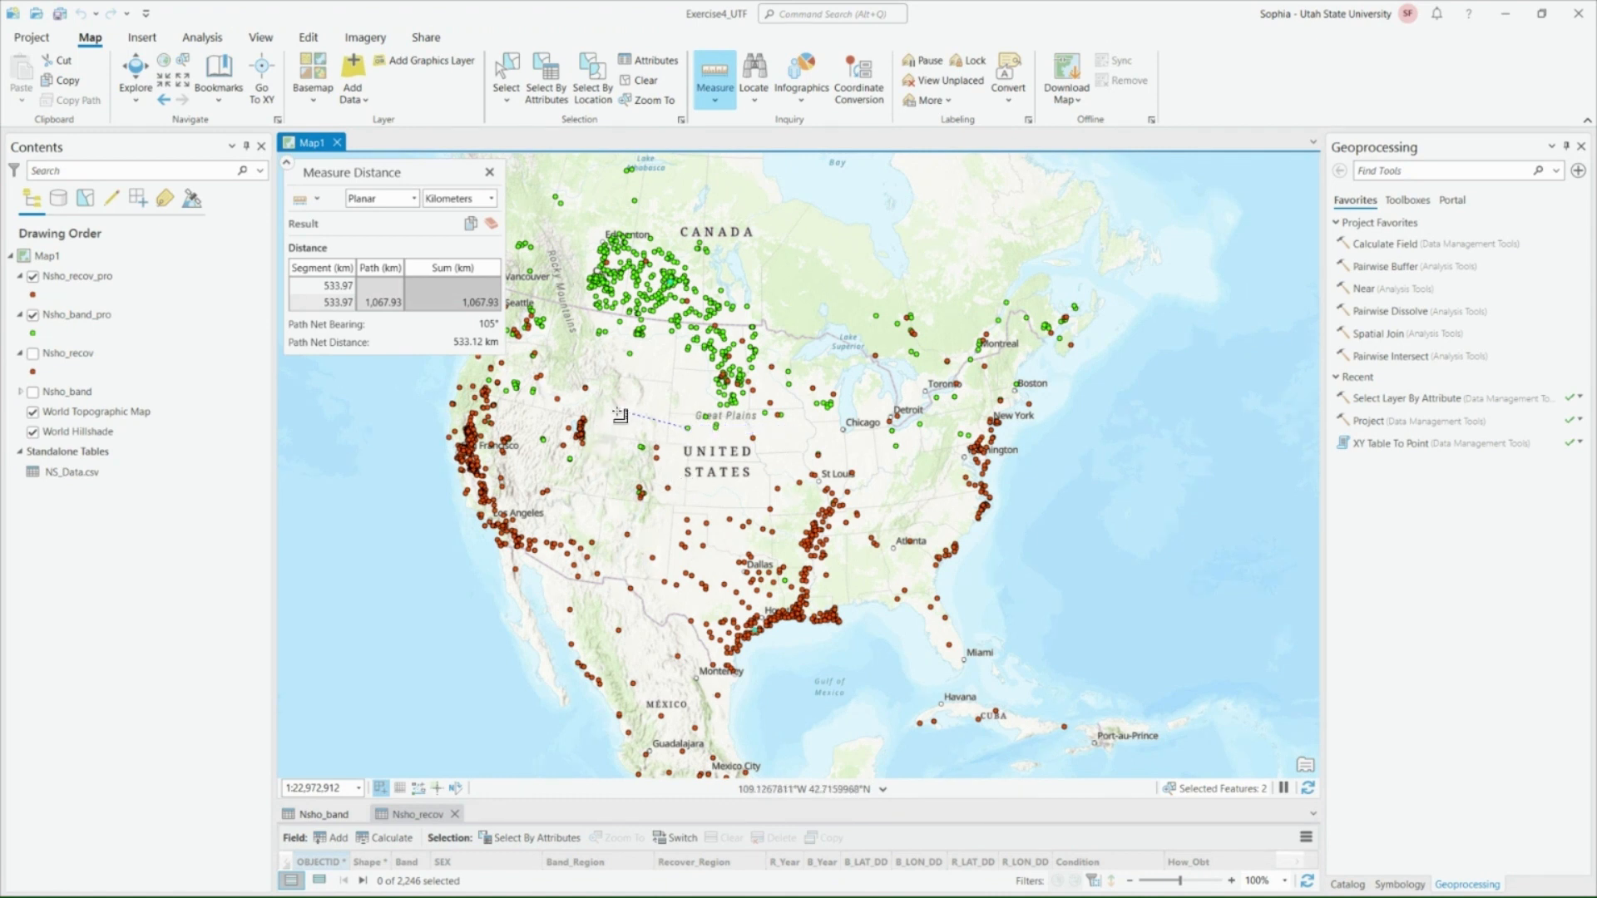
{"action": "left_click", "coordinate": [666, 437]}
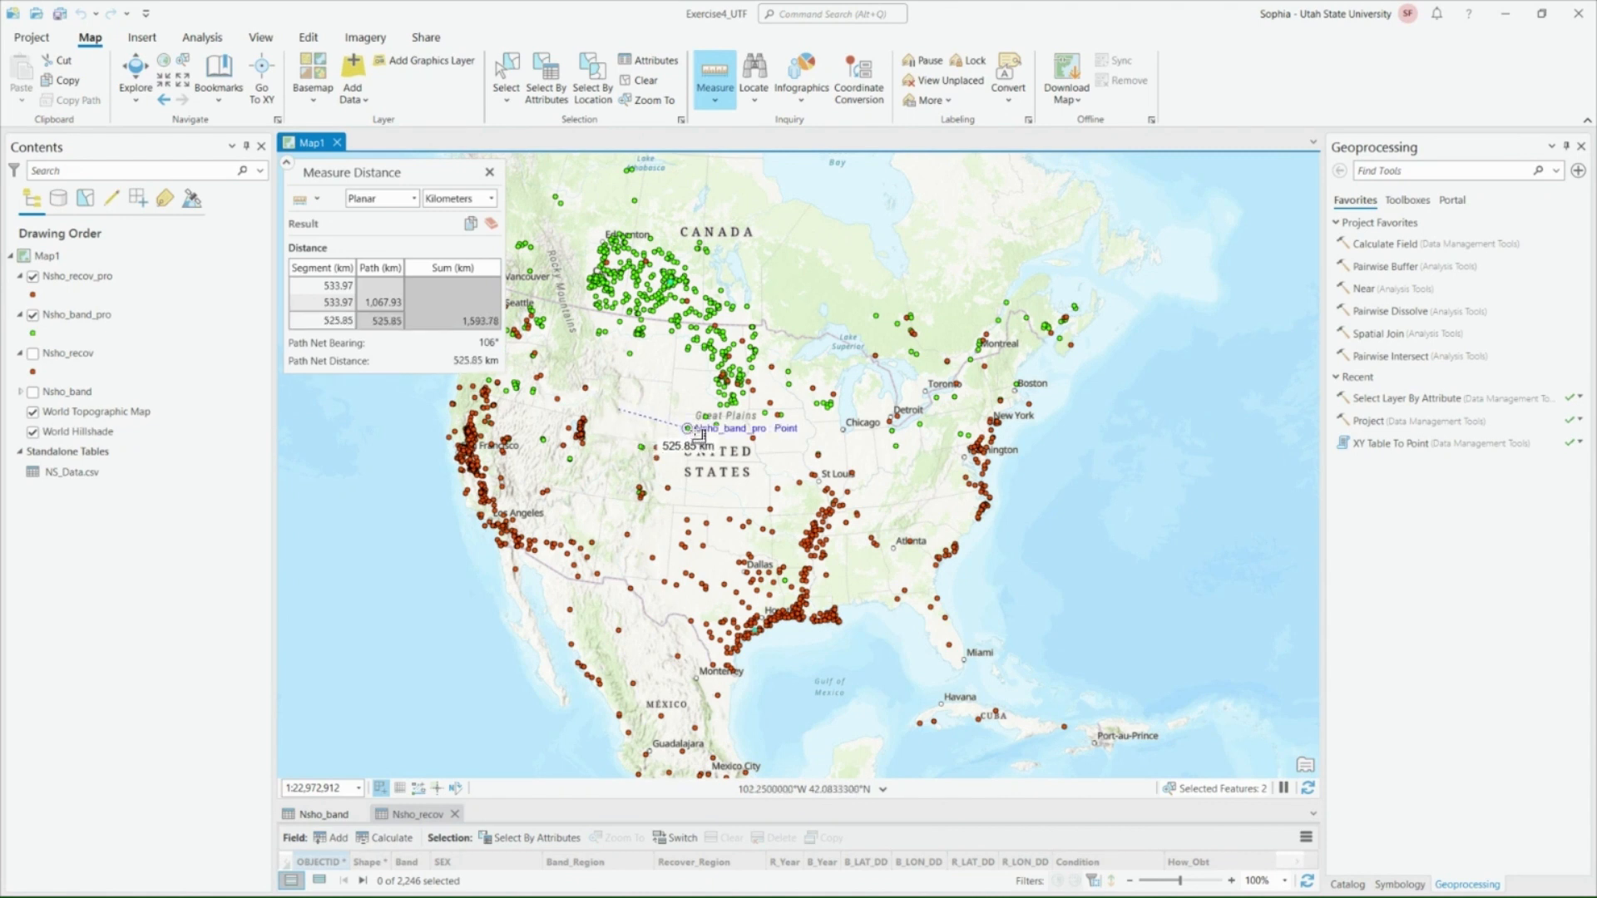
{"action": "left_click", "coordinate": [694, 431]}
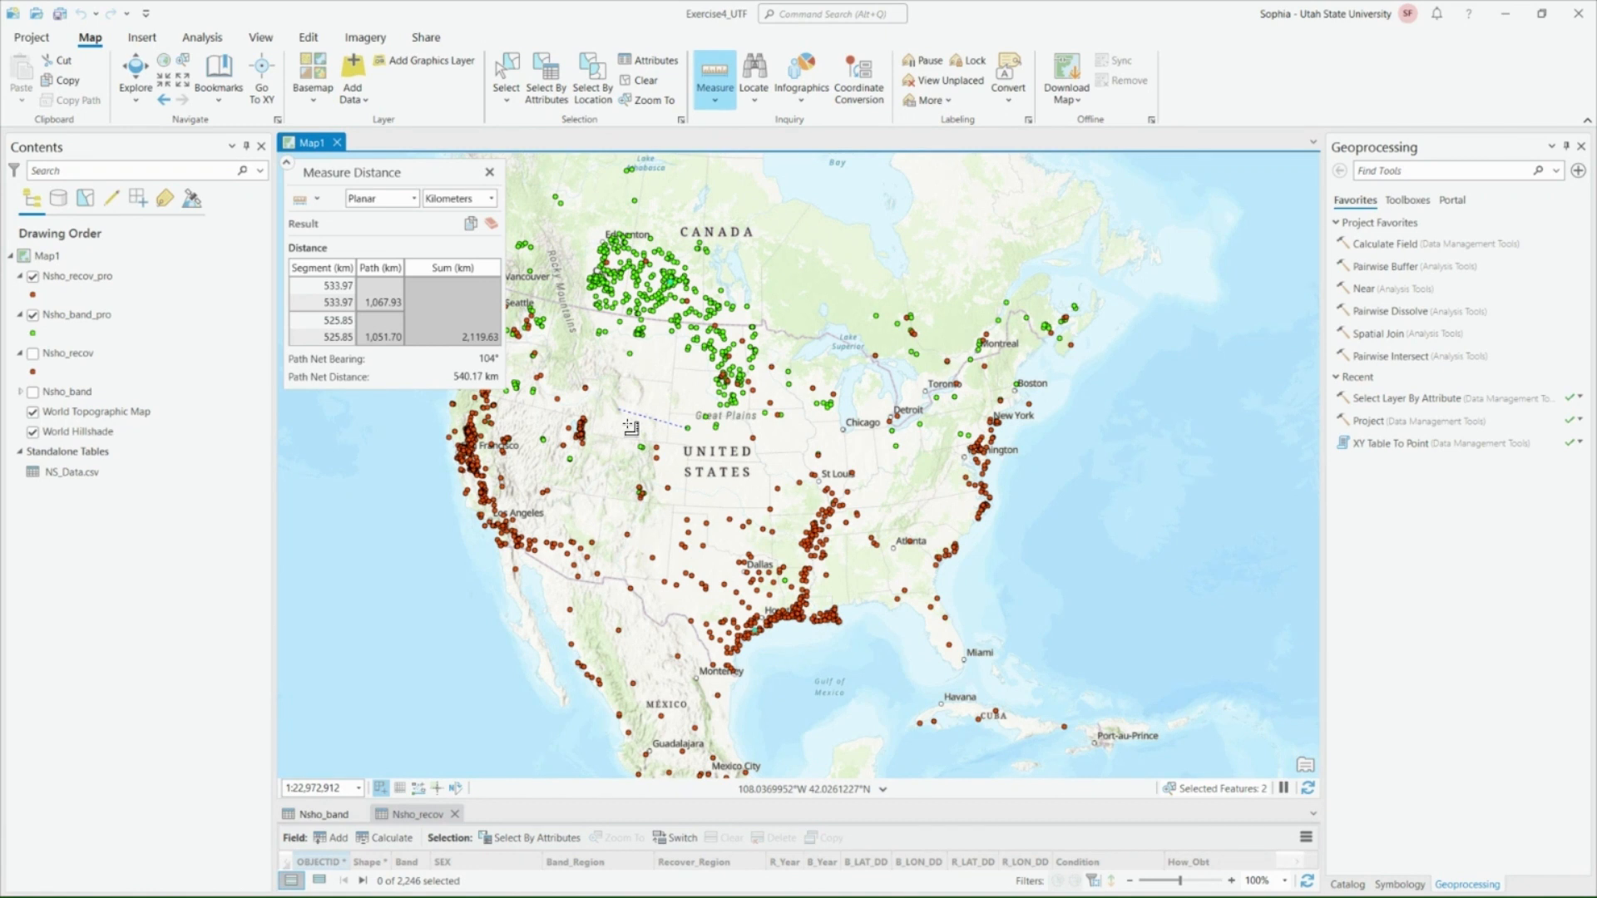
- Measure the distance between St Louis and Kansas City in both directions and inspect the measured line's ends
{"action": "scroll", "coordinate": [853, 521], "scroll_direction": "up", "scroll_amount": 3}
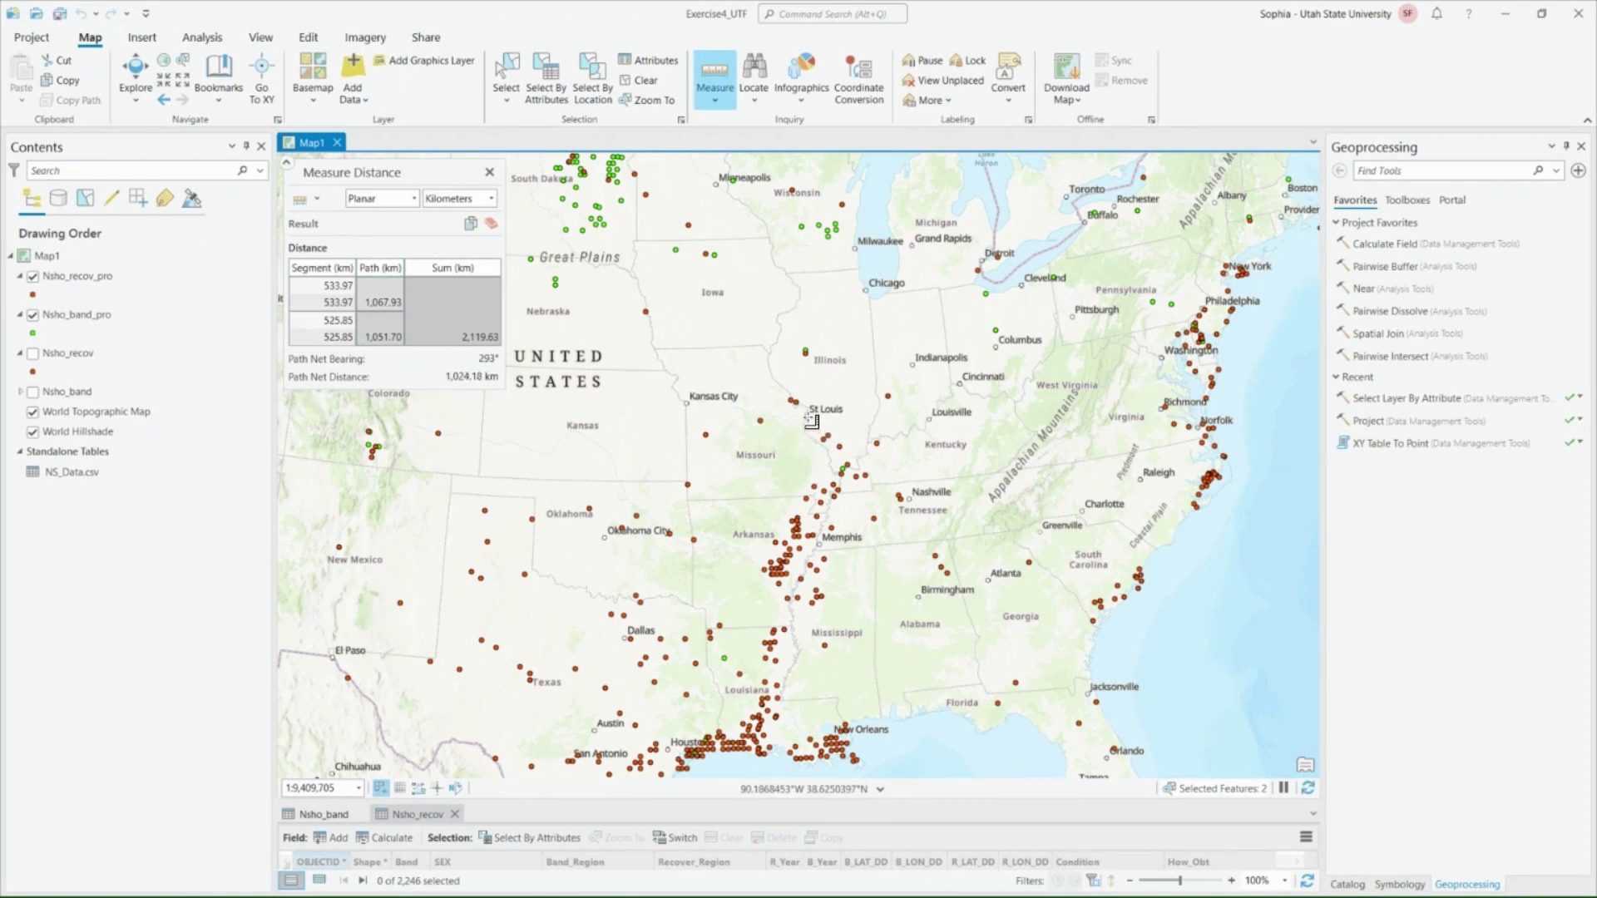
{"action": "left_click", "coordinate": [807, 415]}
{"action": "double_click", "coordinate": [686, 405]}
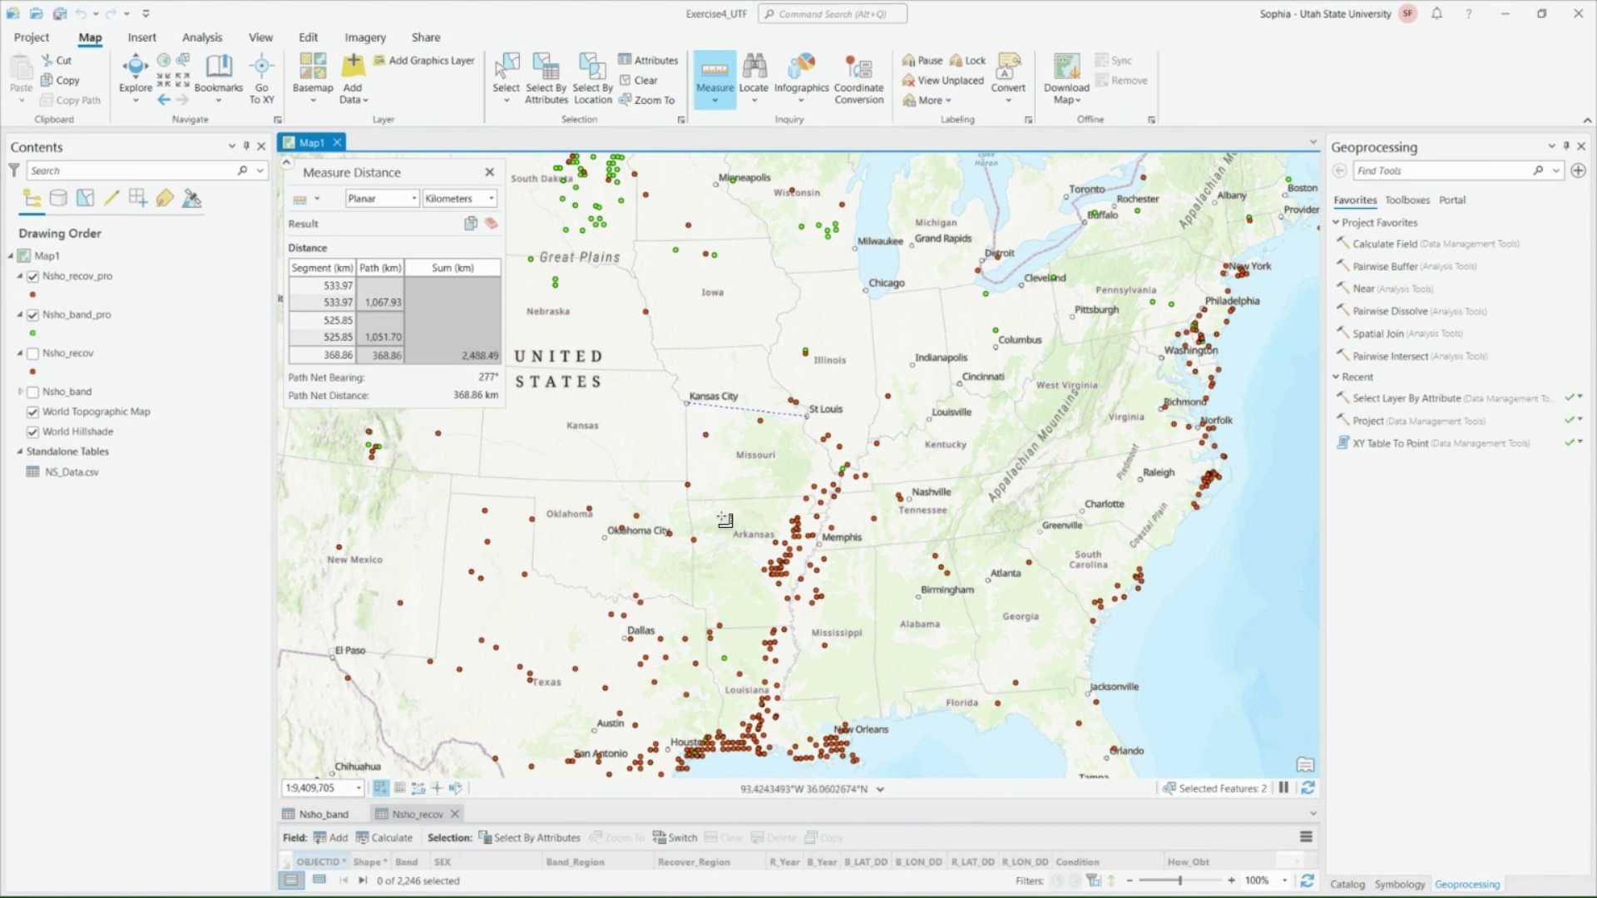
{"action": "left_click", "coordinate": [688, 404]}
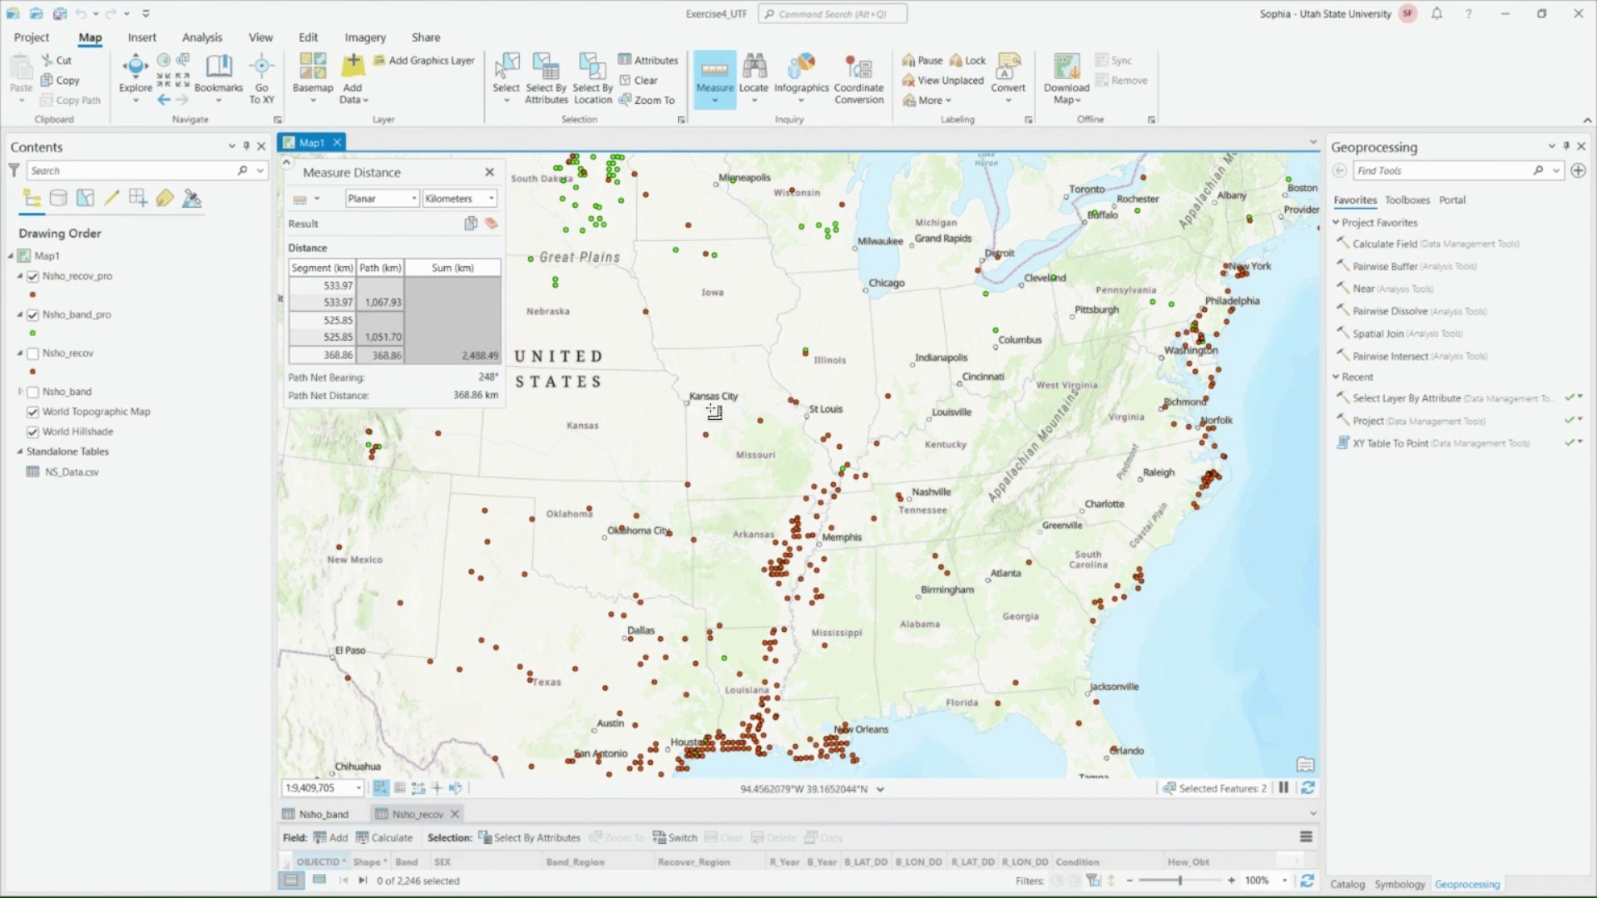
{"action": "double_click", "coordinate": [809, 416]}
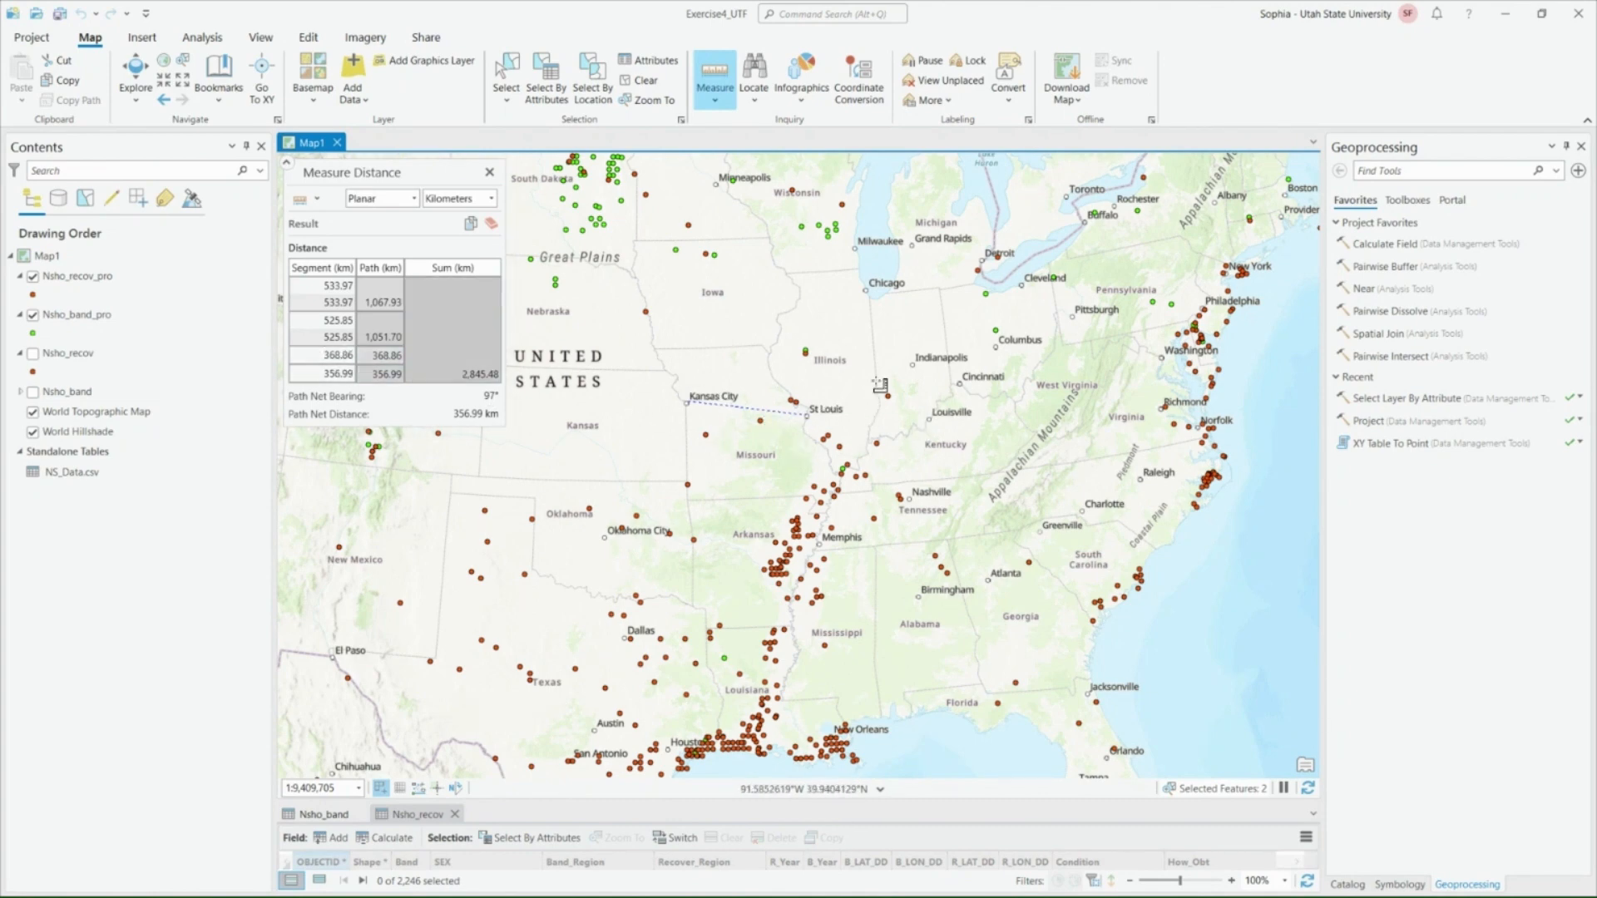
{"action": "scroll", "coordinate": [686, 427], "scroll_direction": "up", "scroll_amount": 4}
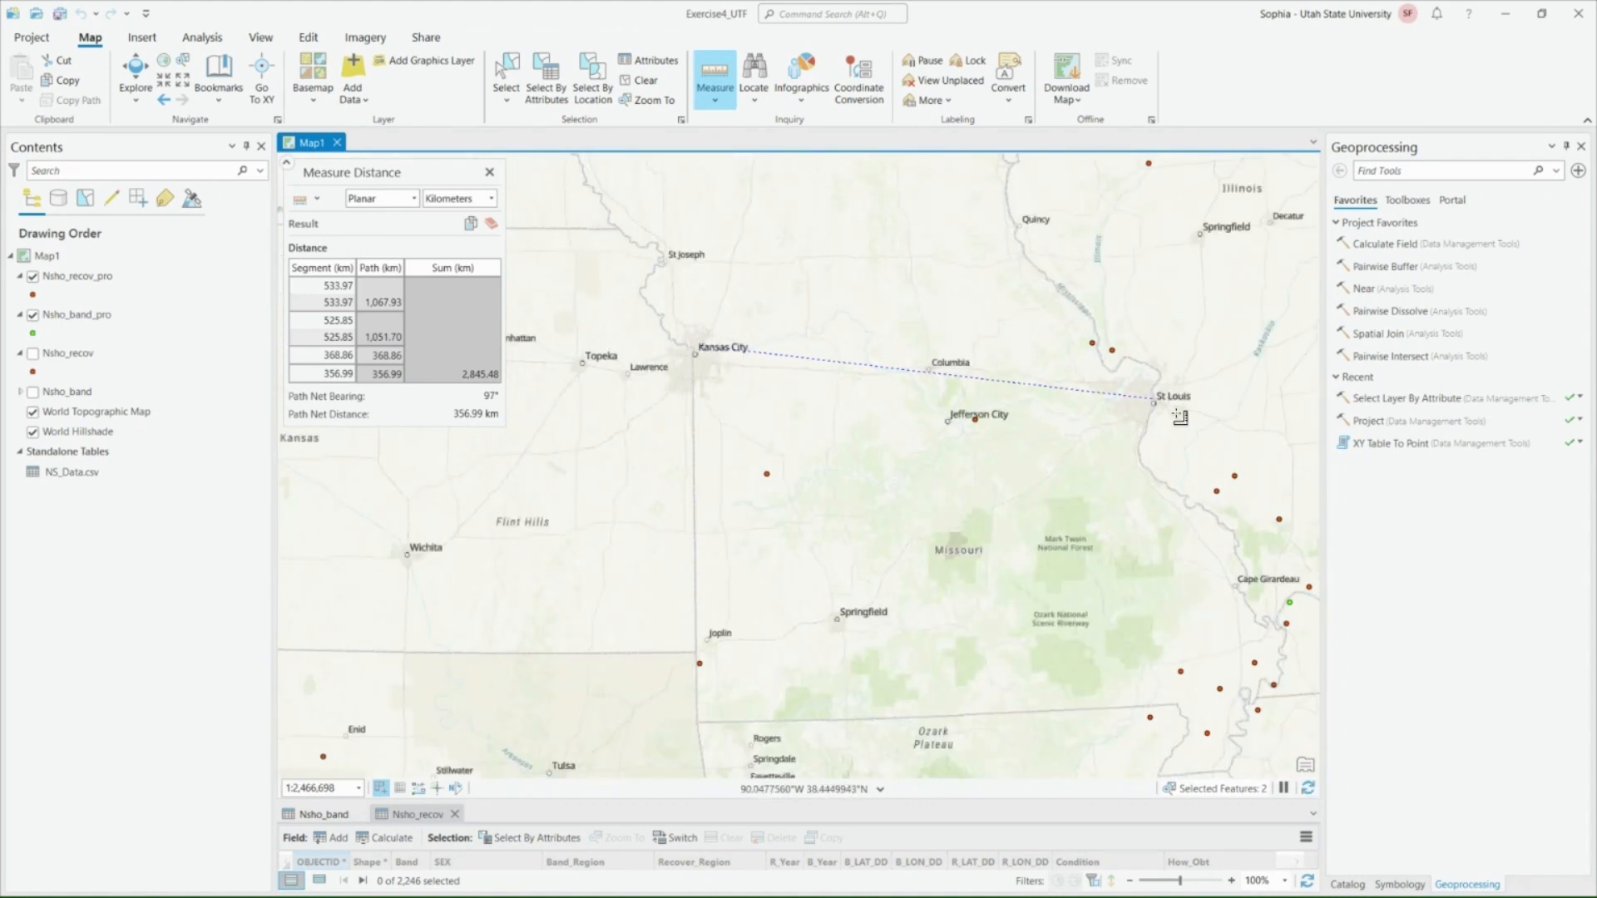
{"action": "scroll", "coordinate": [929, 432], "scroll_direction": "down", "scroll_amount": 2}
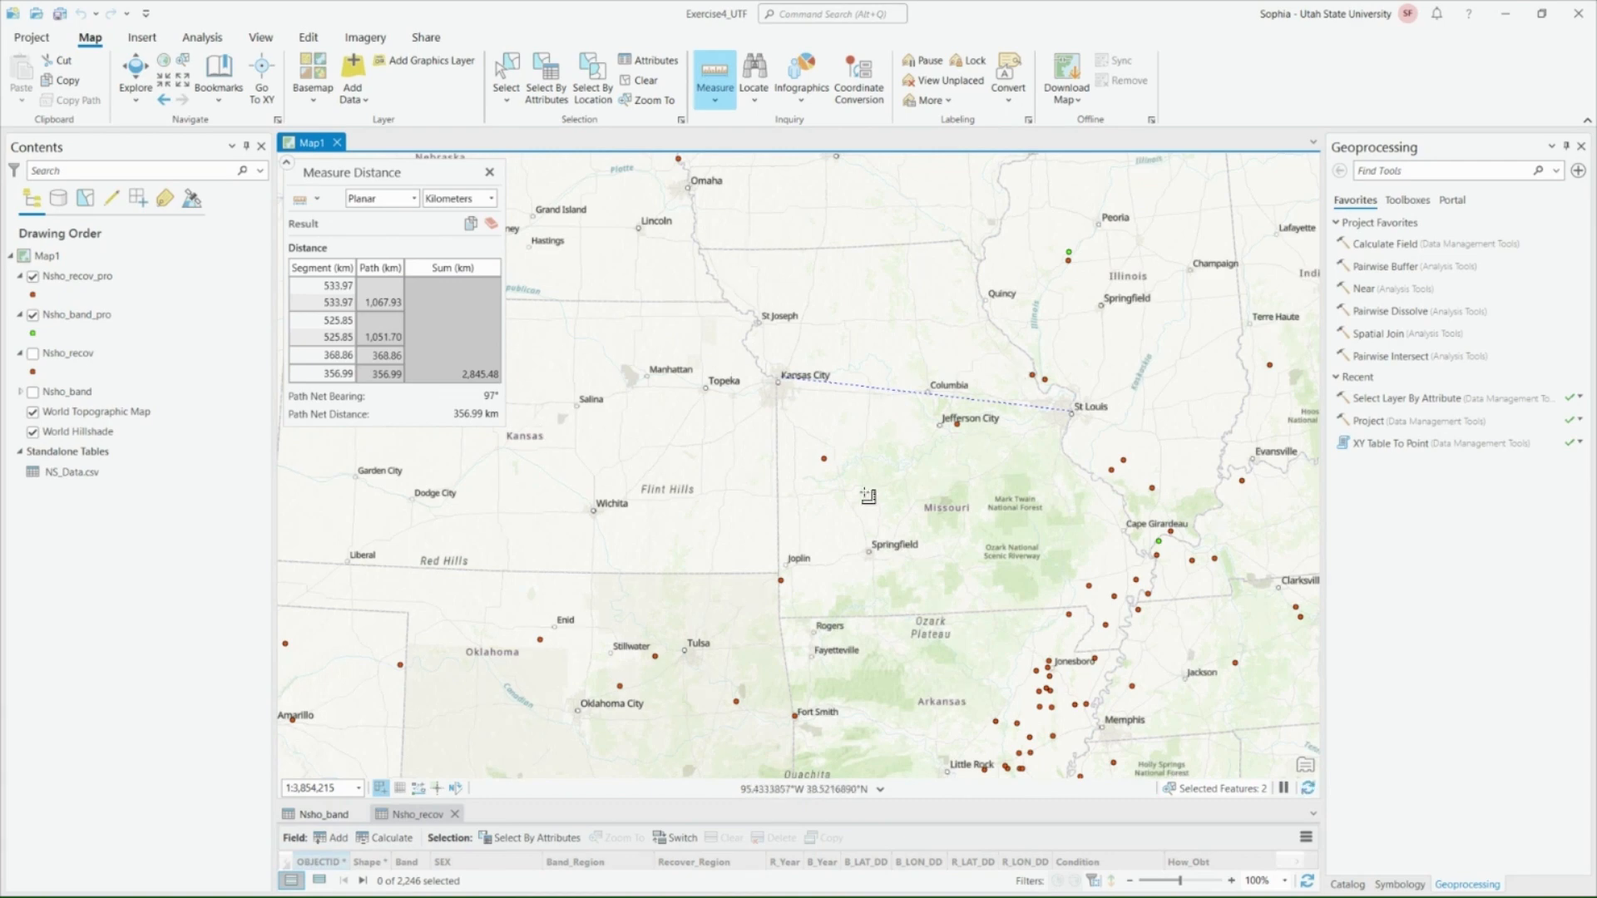
- Clear the earlier results, remeasure from the selected banding point to the selected recovery point, and clear and close Measure Distance
{"action": "scroll", "coordinate": [753, 490], "scroll_direction": "down", "scroll_amount": 8}
{"action": "left_click_drag", "start_coordinate": [714, 462], "coordinate": [804, 515]}
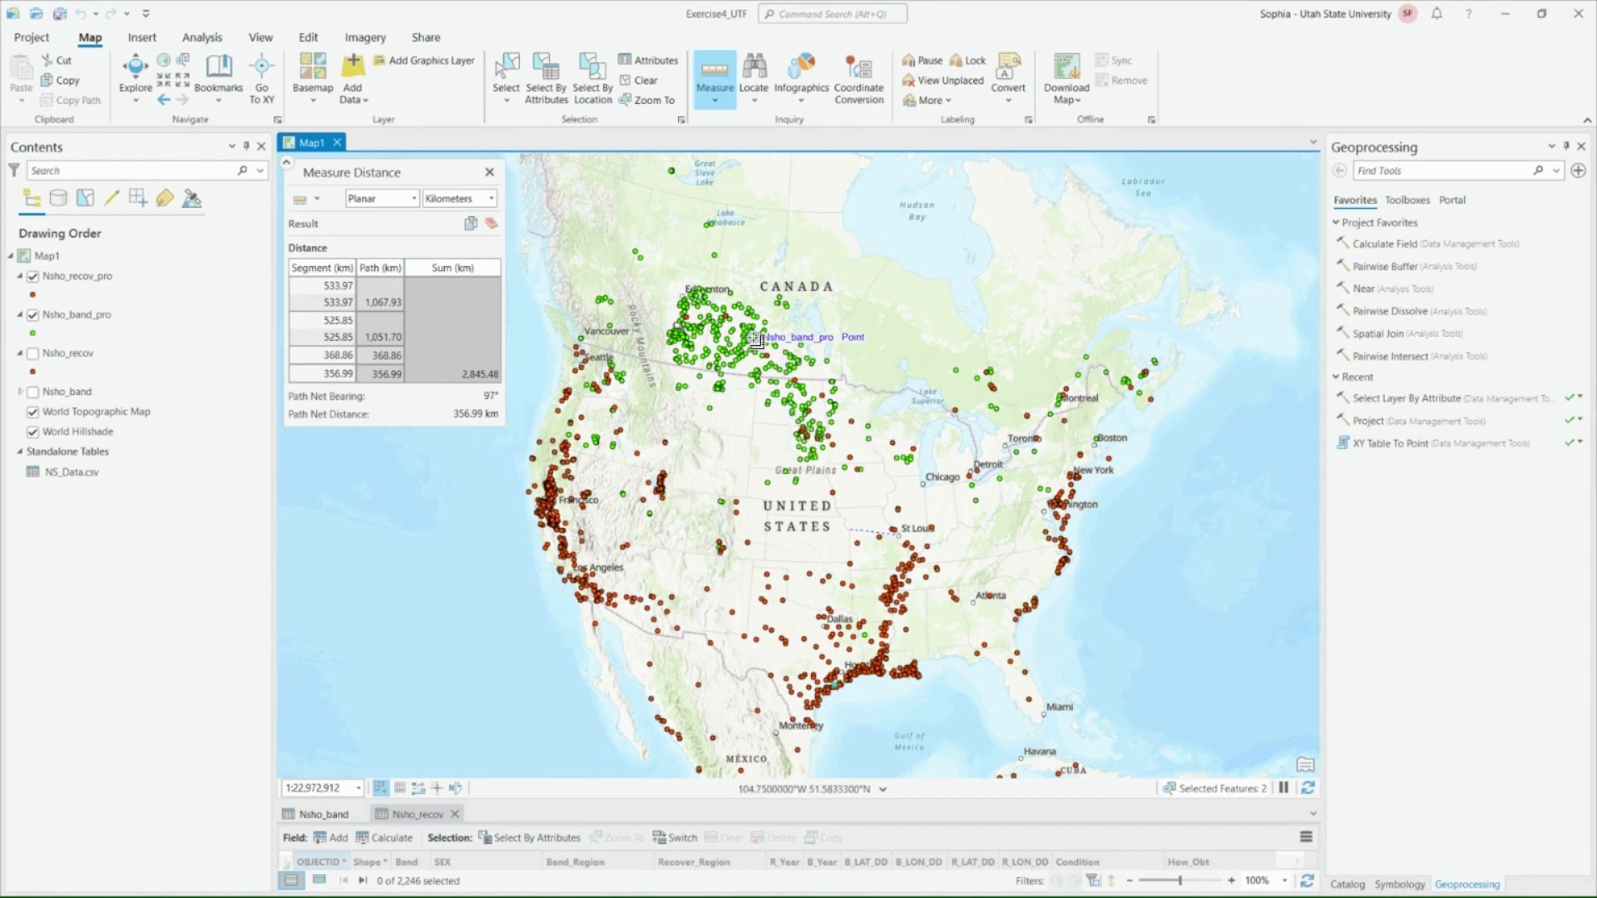
{"action": "scroll", "coordinate": [817, 651], "scroll_direction": "up", "scroll_amount": 1}
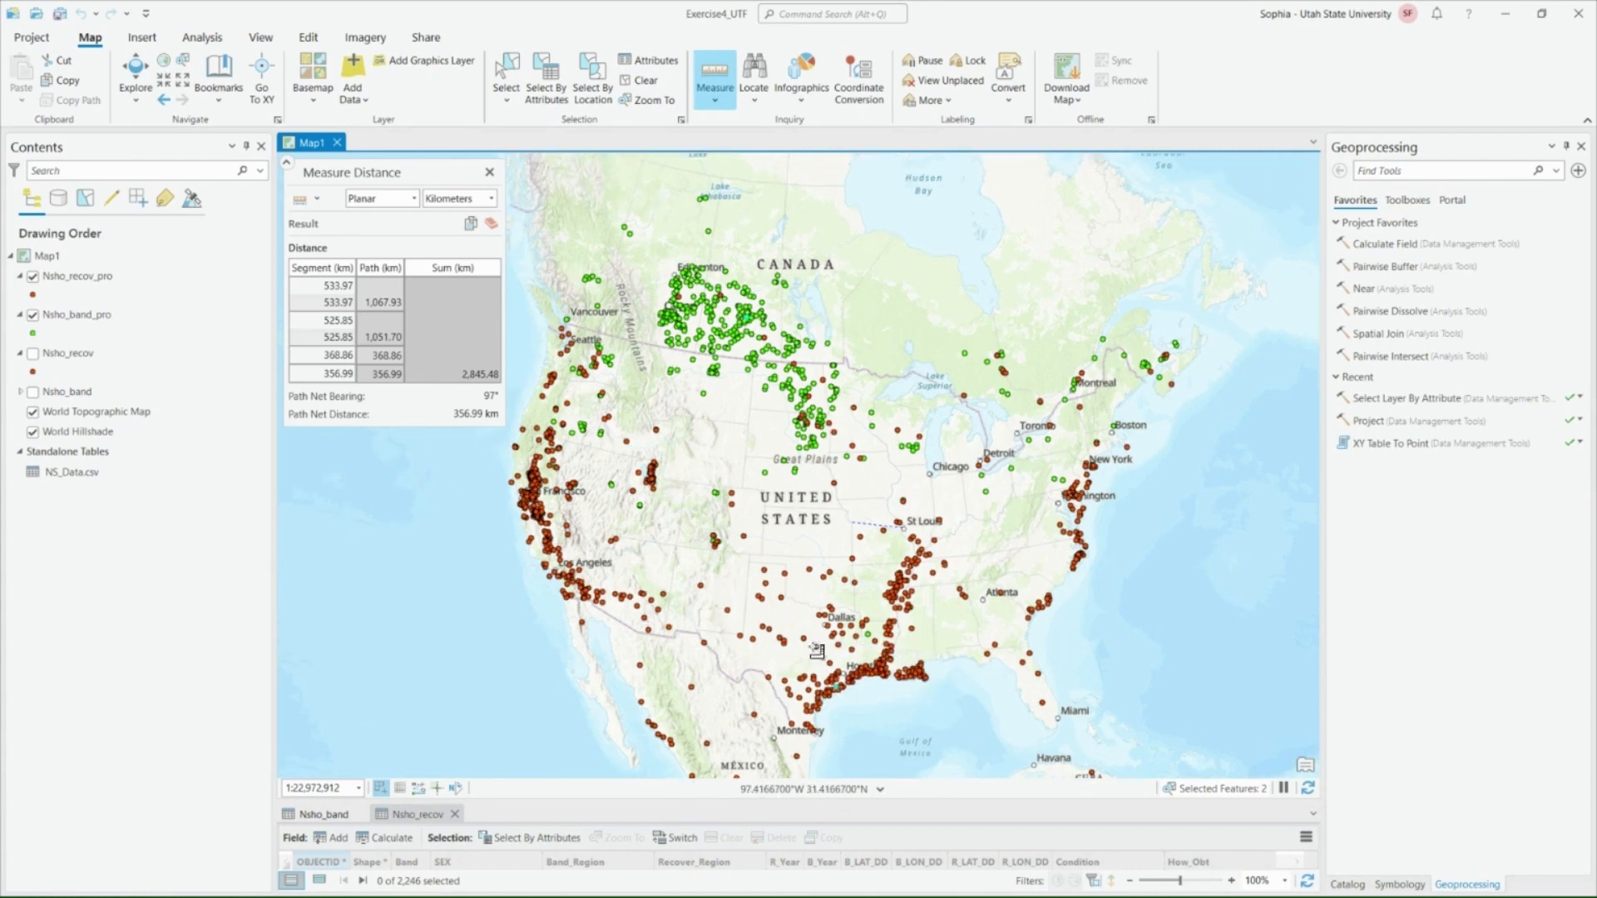
{"action": "scroll", "coordinate": [817, 651], "scroll_direction": "up", "scroll_amount": 2}
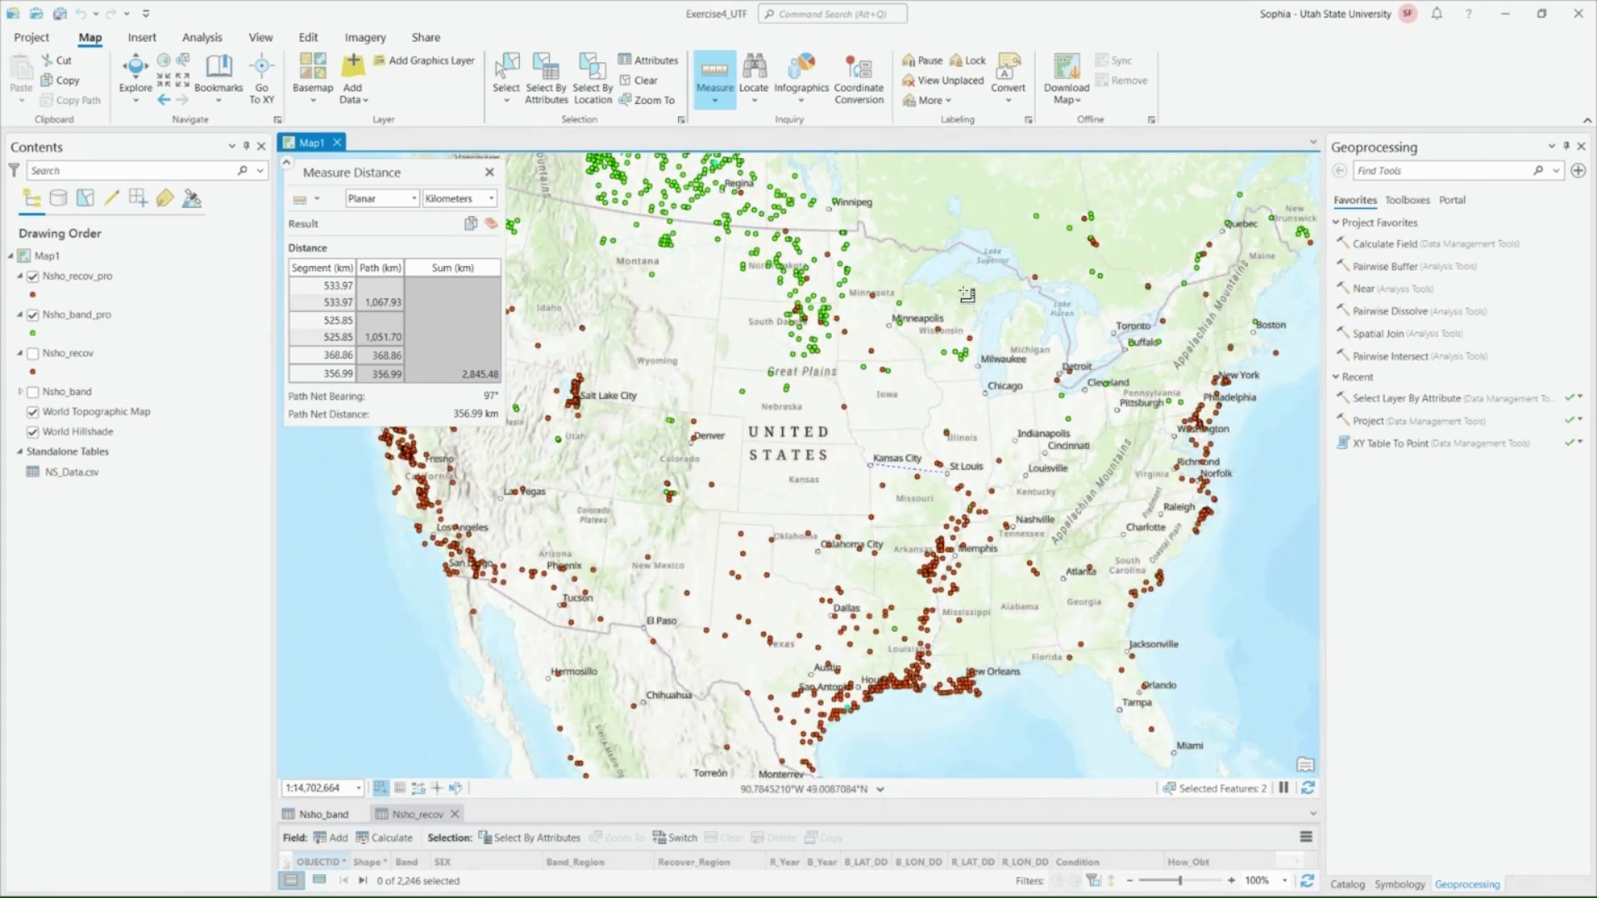
{"action": "left_click", "coordinate": [491, 223]}
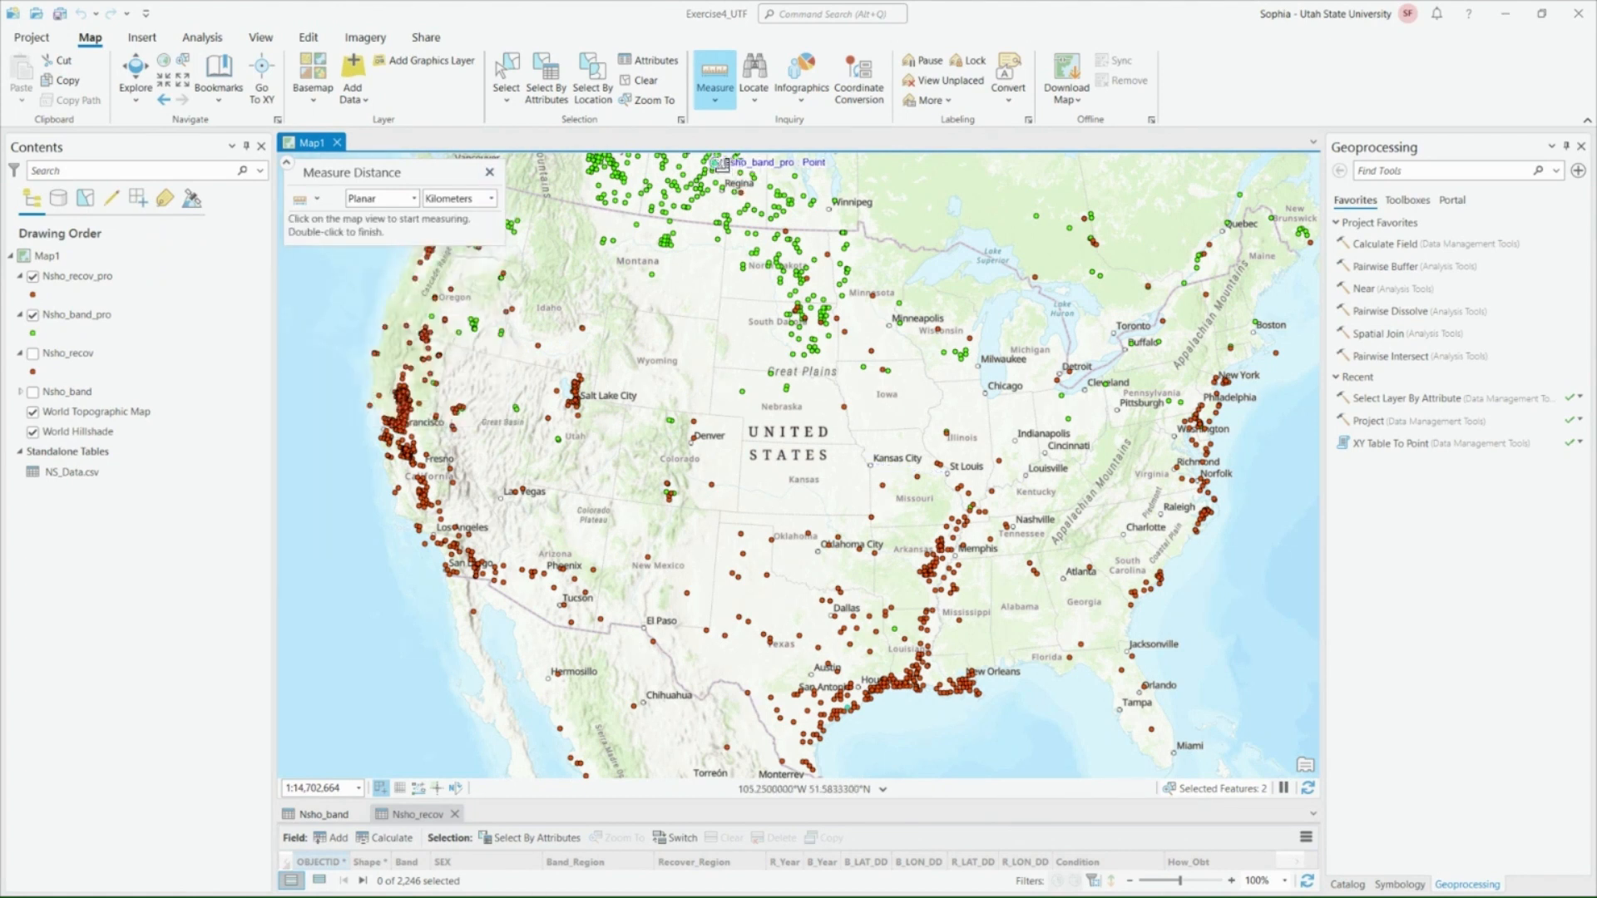
{"action": "left_click", "coordinate": [720, 165]}
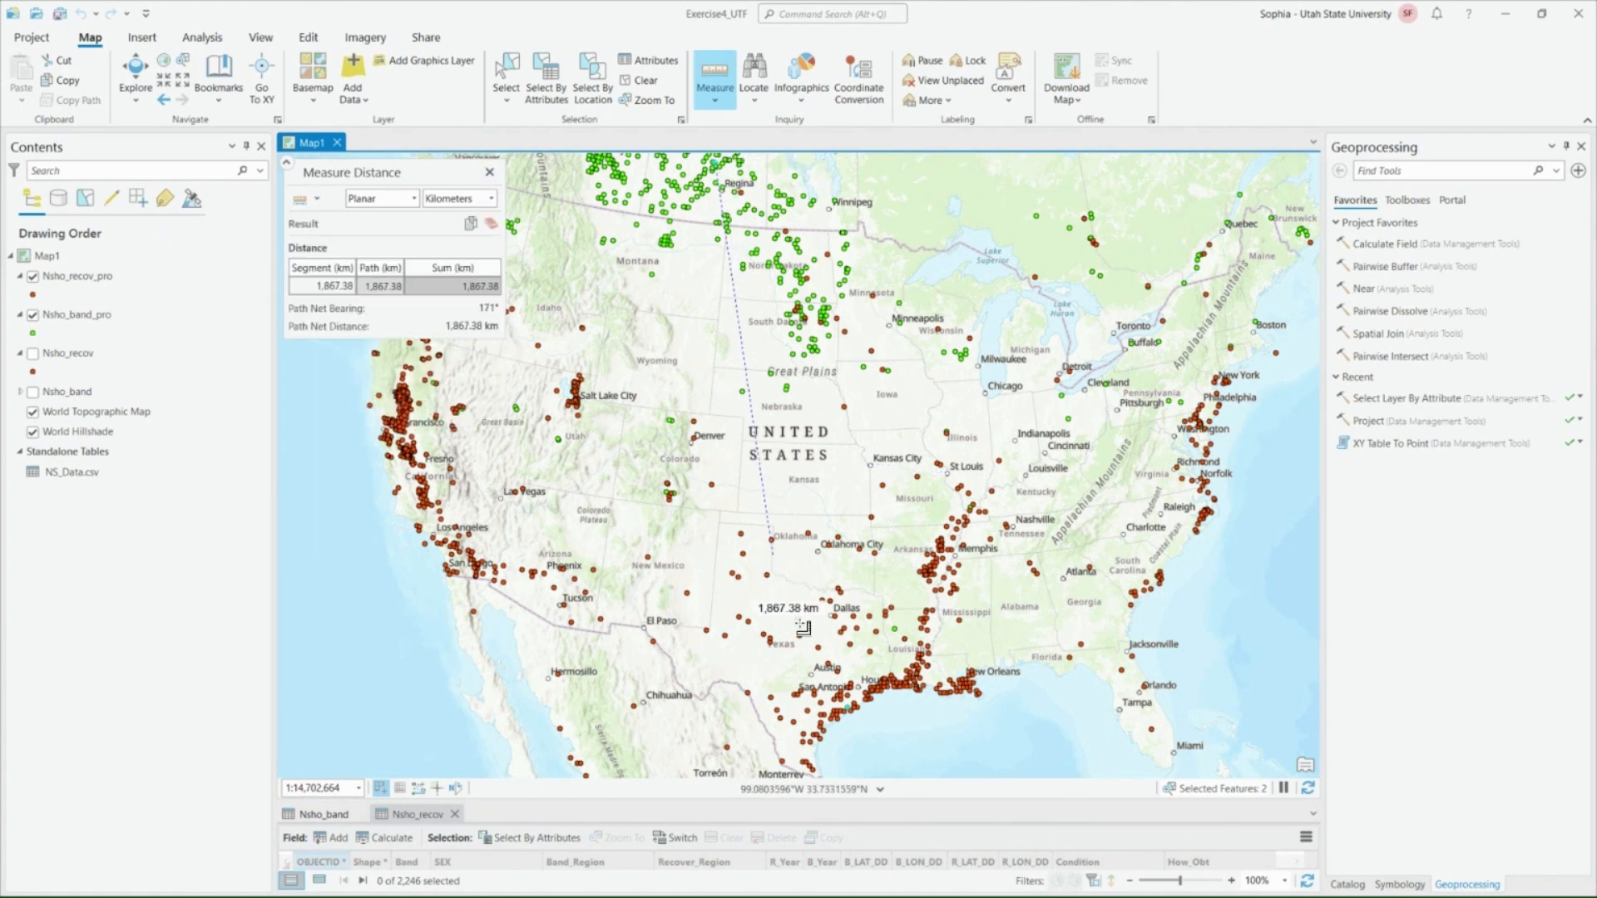
{"action": "left_click", "coordinate": [842, 702]}
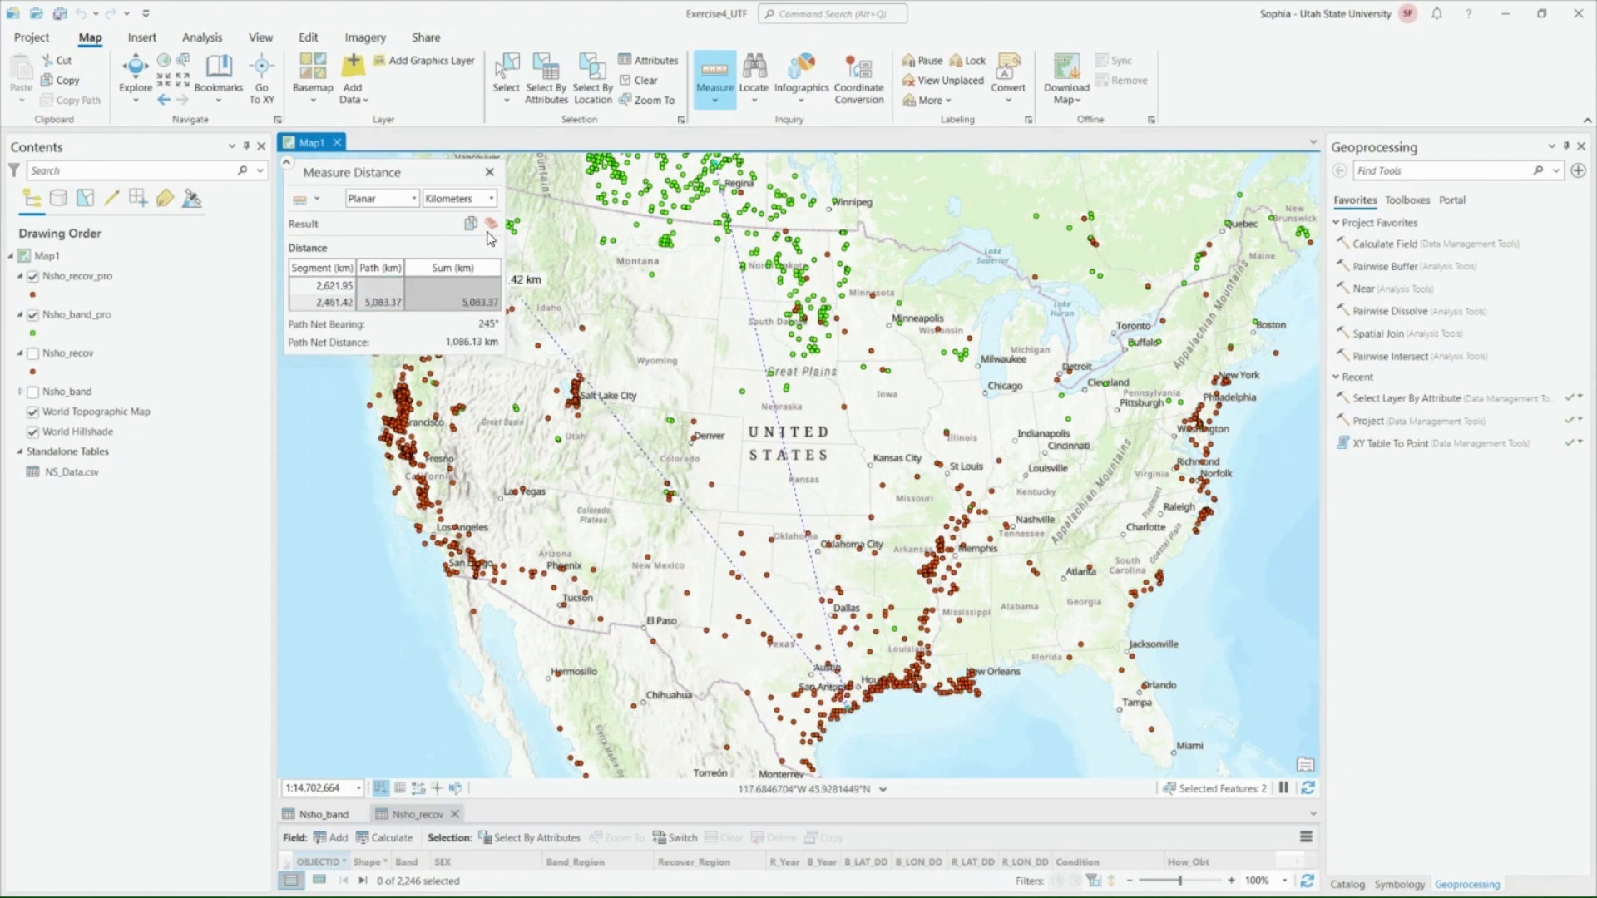
{"action": "left_click", "coordinate": [492, 223]}
{"action": "left_click", "coordinate": [490, 173]}
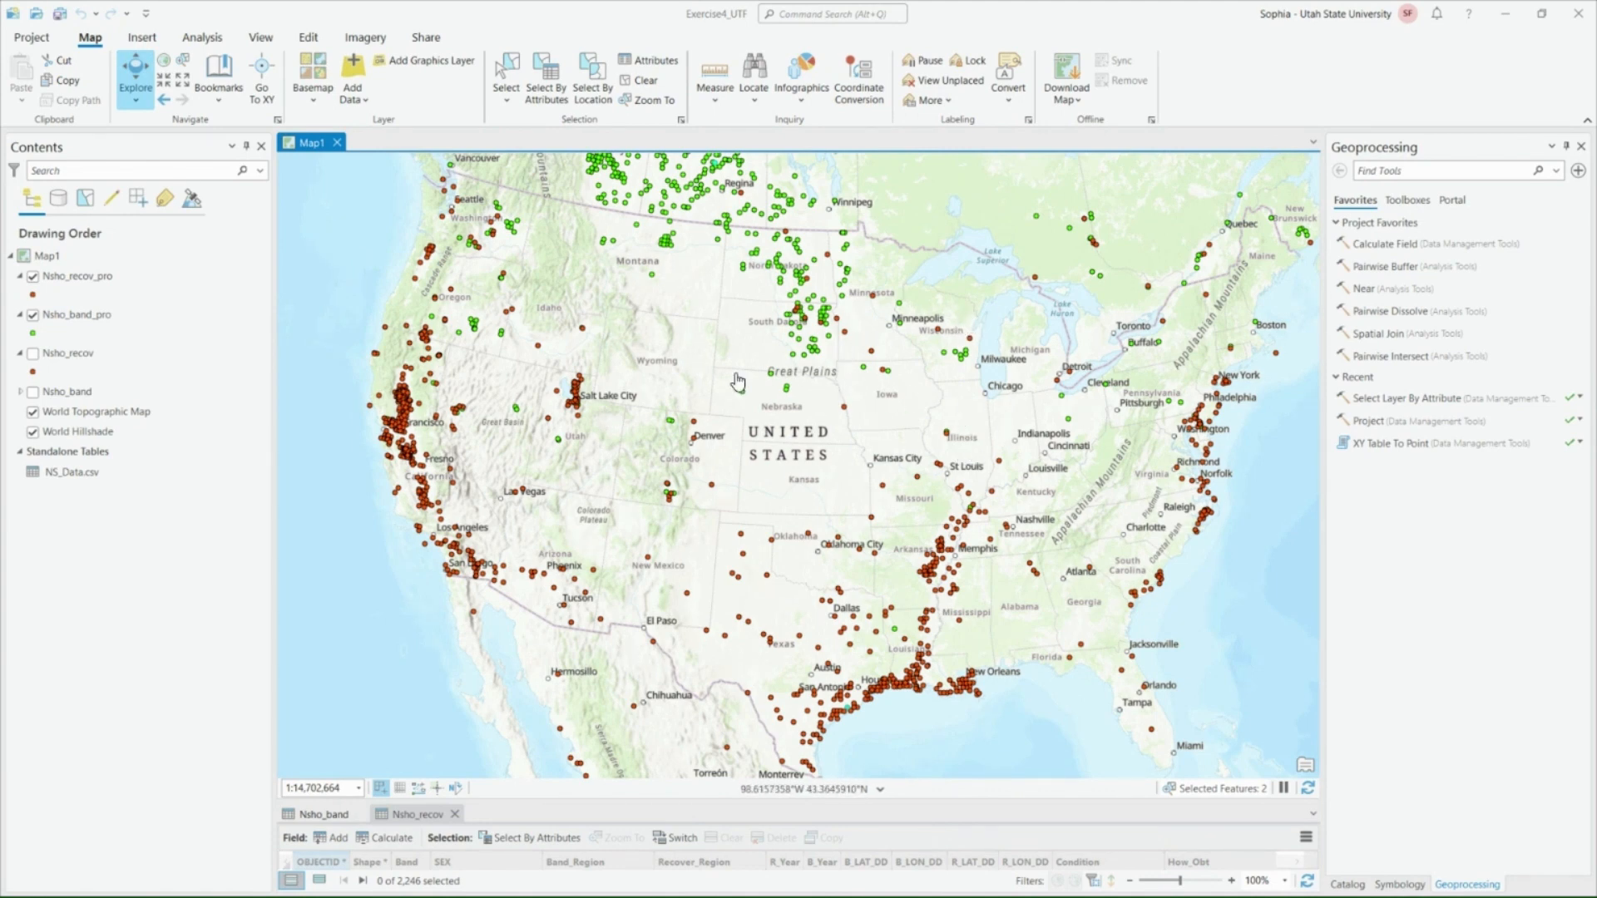
- Zoom the map to the extent of the Nsho_recov_pro layer and clear the selected banding and recovery points
{"action": "scroll", "coordinate": [737, 381], "scroll_direction": "down", "scroll_amount": 3}
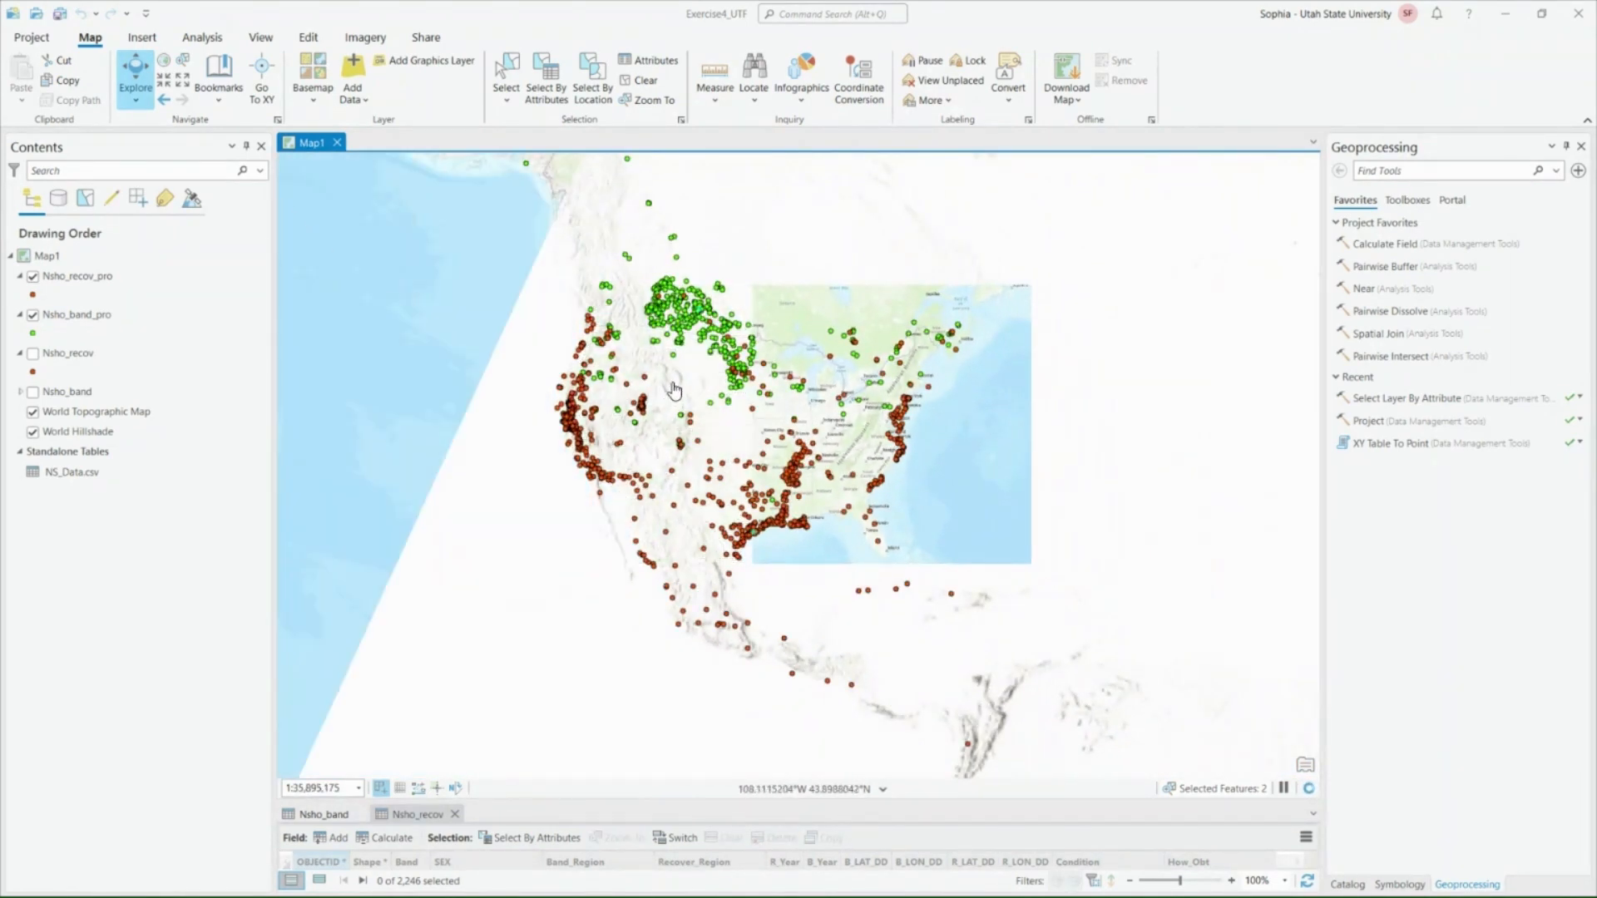
{"action": "left_click_drag", "start_coordinate": [673, 391], "coordinate": [686, 446]}
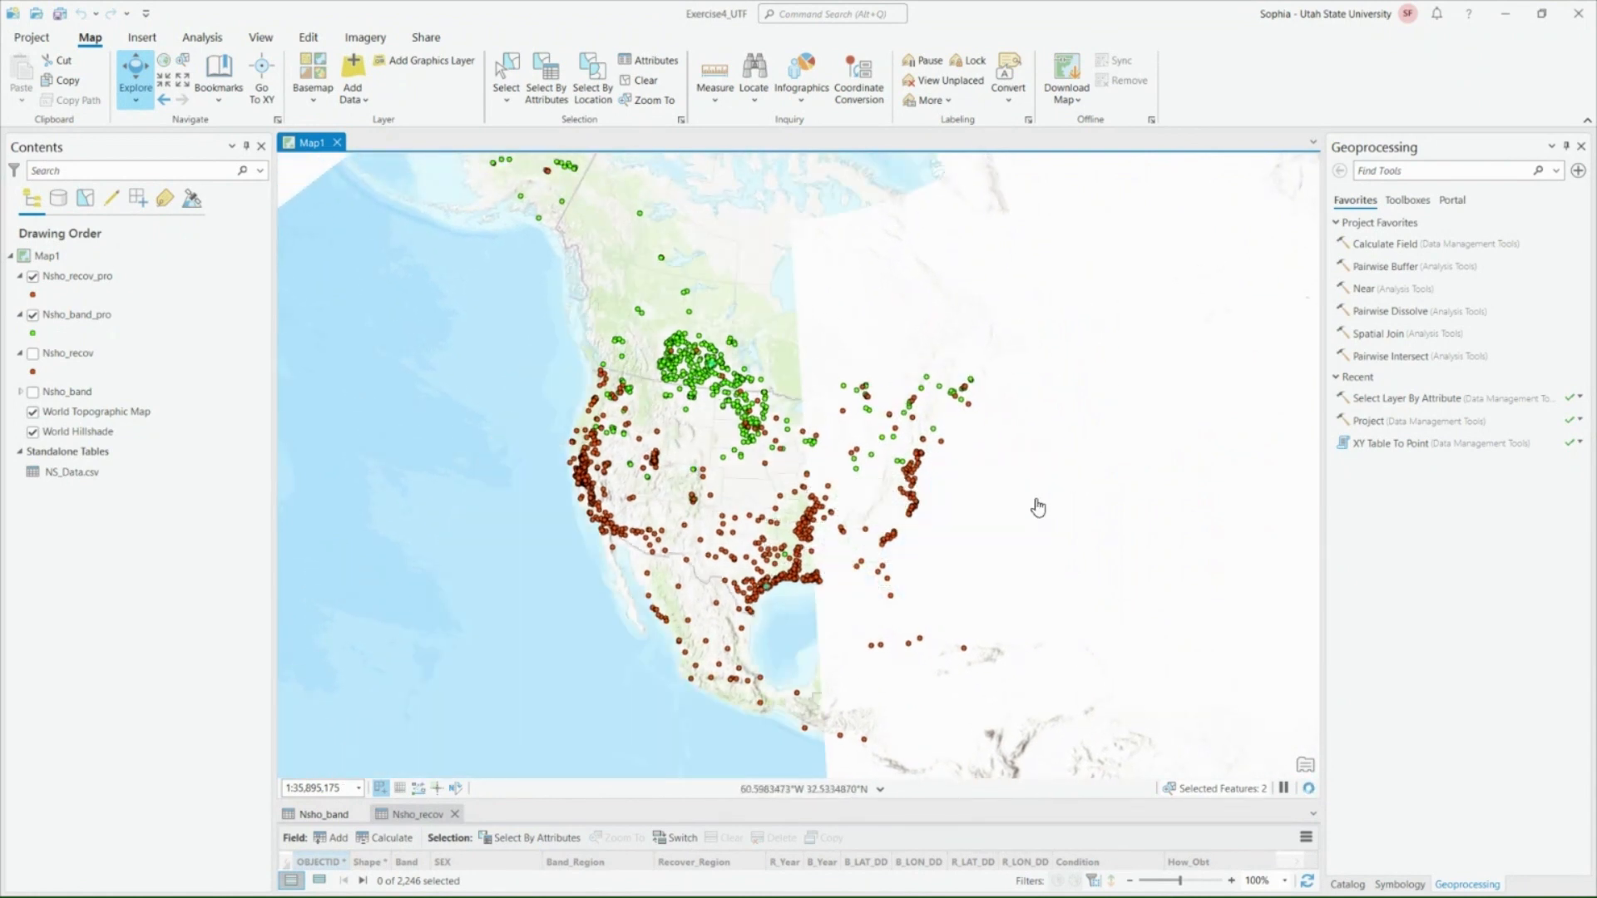
{"action": "left_click_drag", "start_coordinate": [630, 296], "coordinate": [656, 352]}
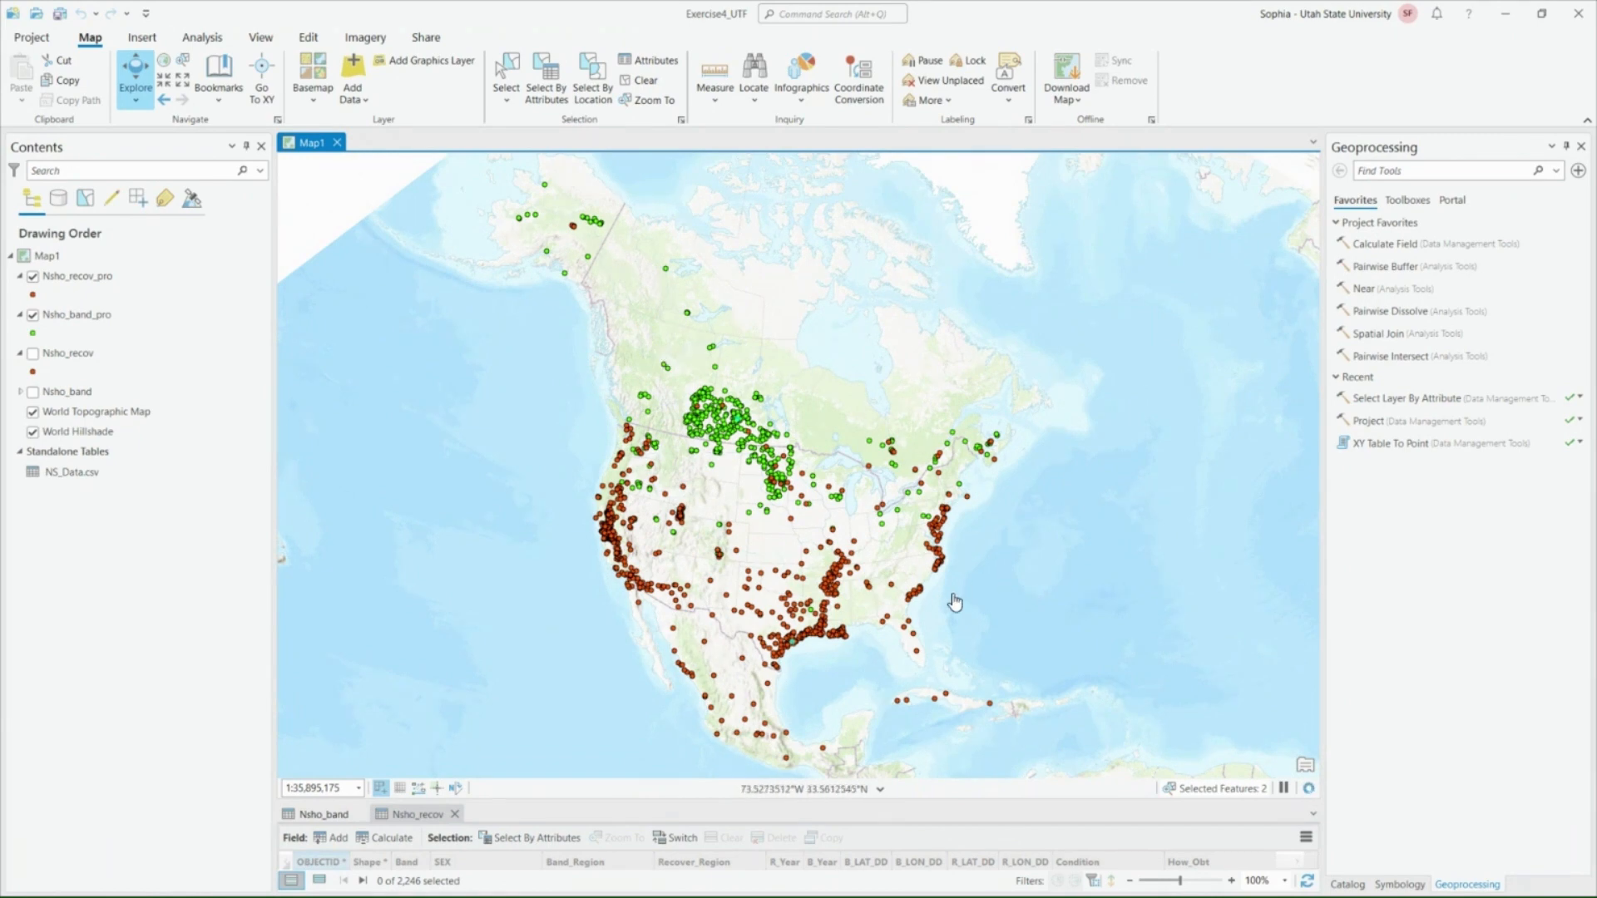
{"action": "scroll", "coordinate": [955, 602], "scroll_direction": "down", "scroll_amount": 2}
{"action": "scroll", "coordinate": [953, 603], "scroll_direction": "up", "scroll_amount": 2}
{"action": "scroll", "coordinate": [951, 604], "scroll_direction": "down", "scroll_amount": 2}
{"action": "scroll", "coordinate": [939, 612], "scroll_direction": "up", "scroll_amount": 2}
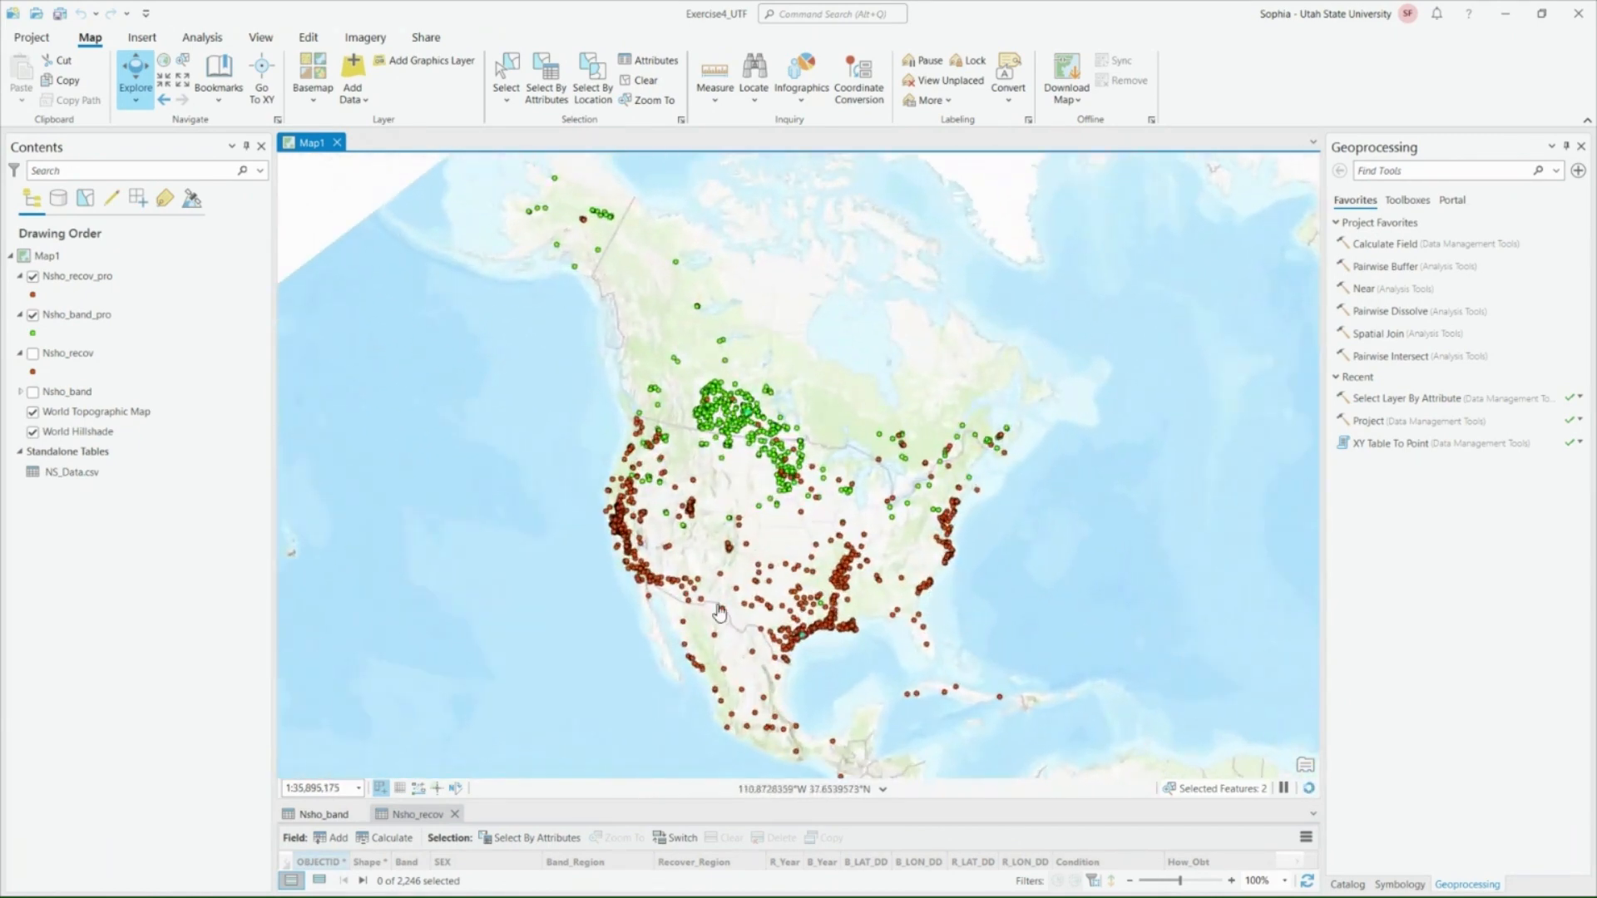
{"action": "left_click", "coordinate": [76, 281]}
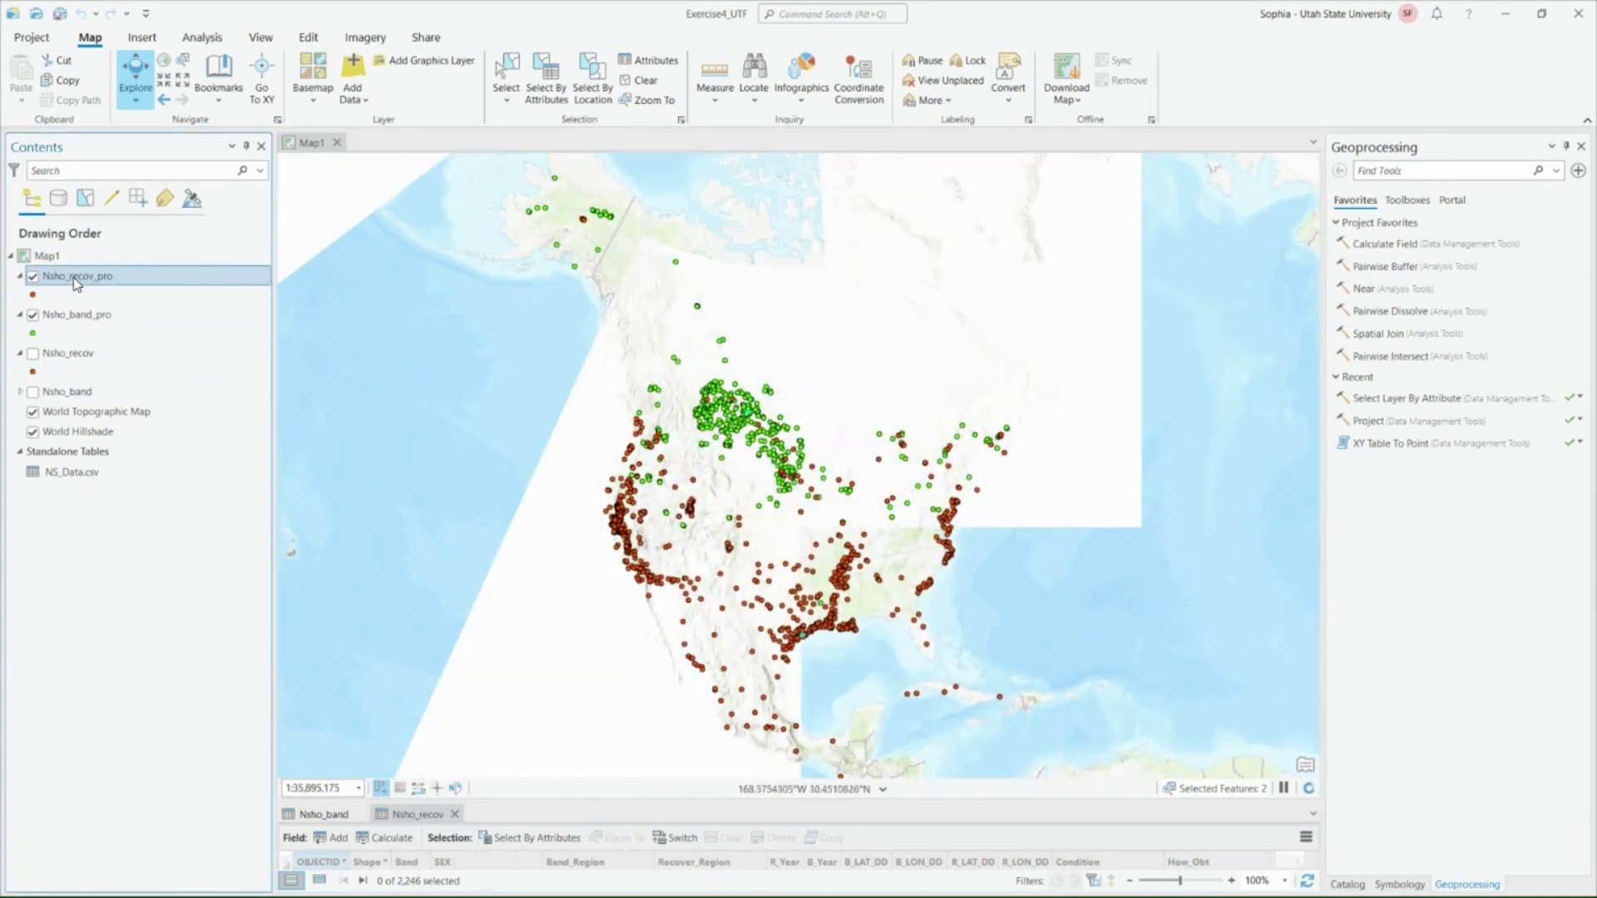
{"action": "right_click", "coordinate": [77, 280]}
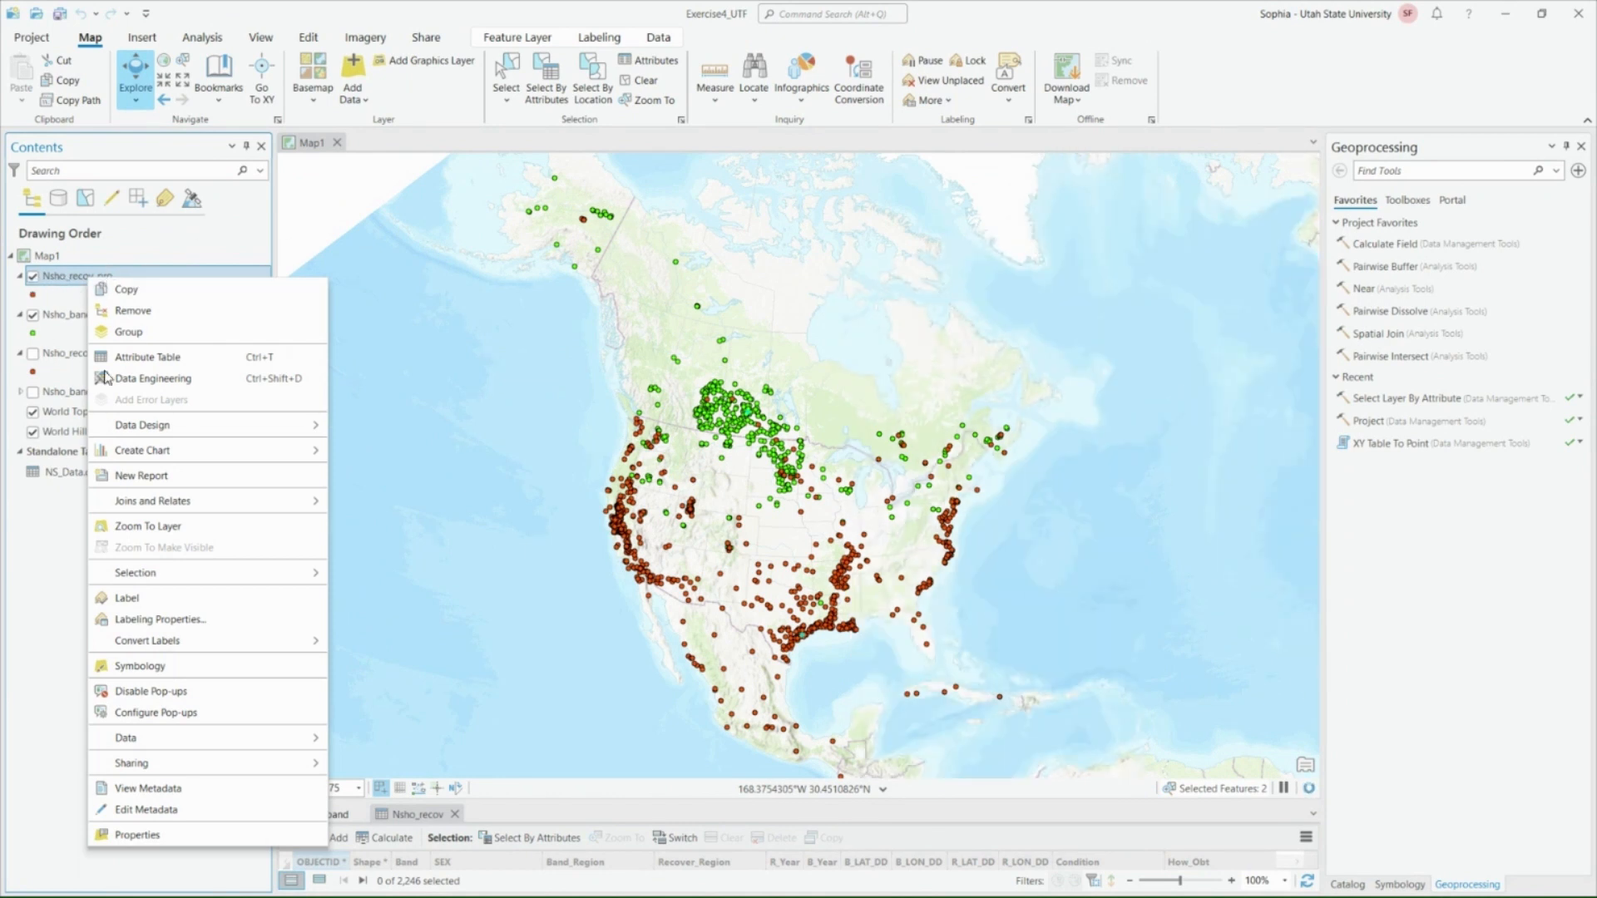
{"action": "left_click", "coordinate": [161, 525]}
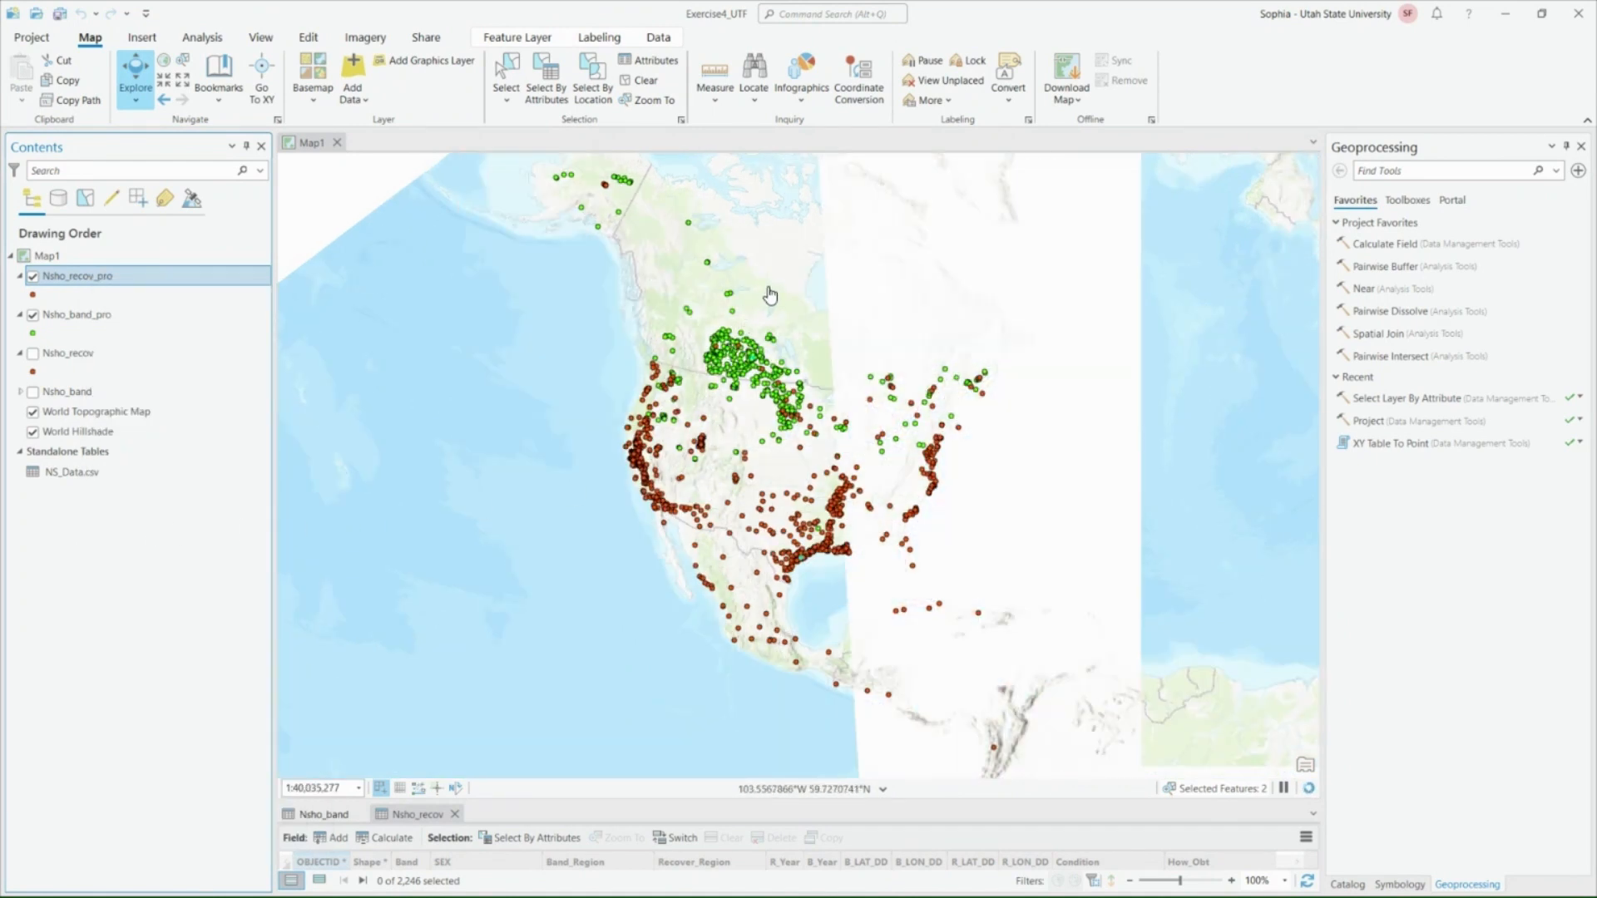
{"action": "left_click_drag", "start_coordinate": [764, 263], "coordinate": [764, 287]}
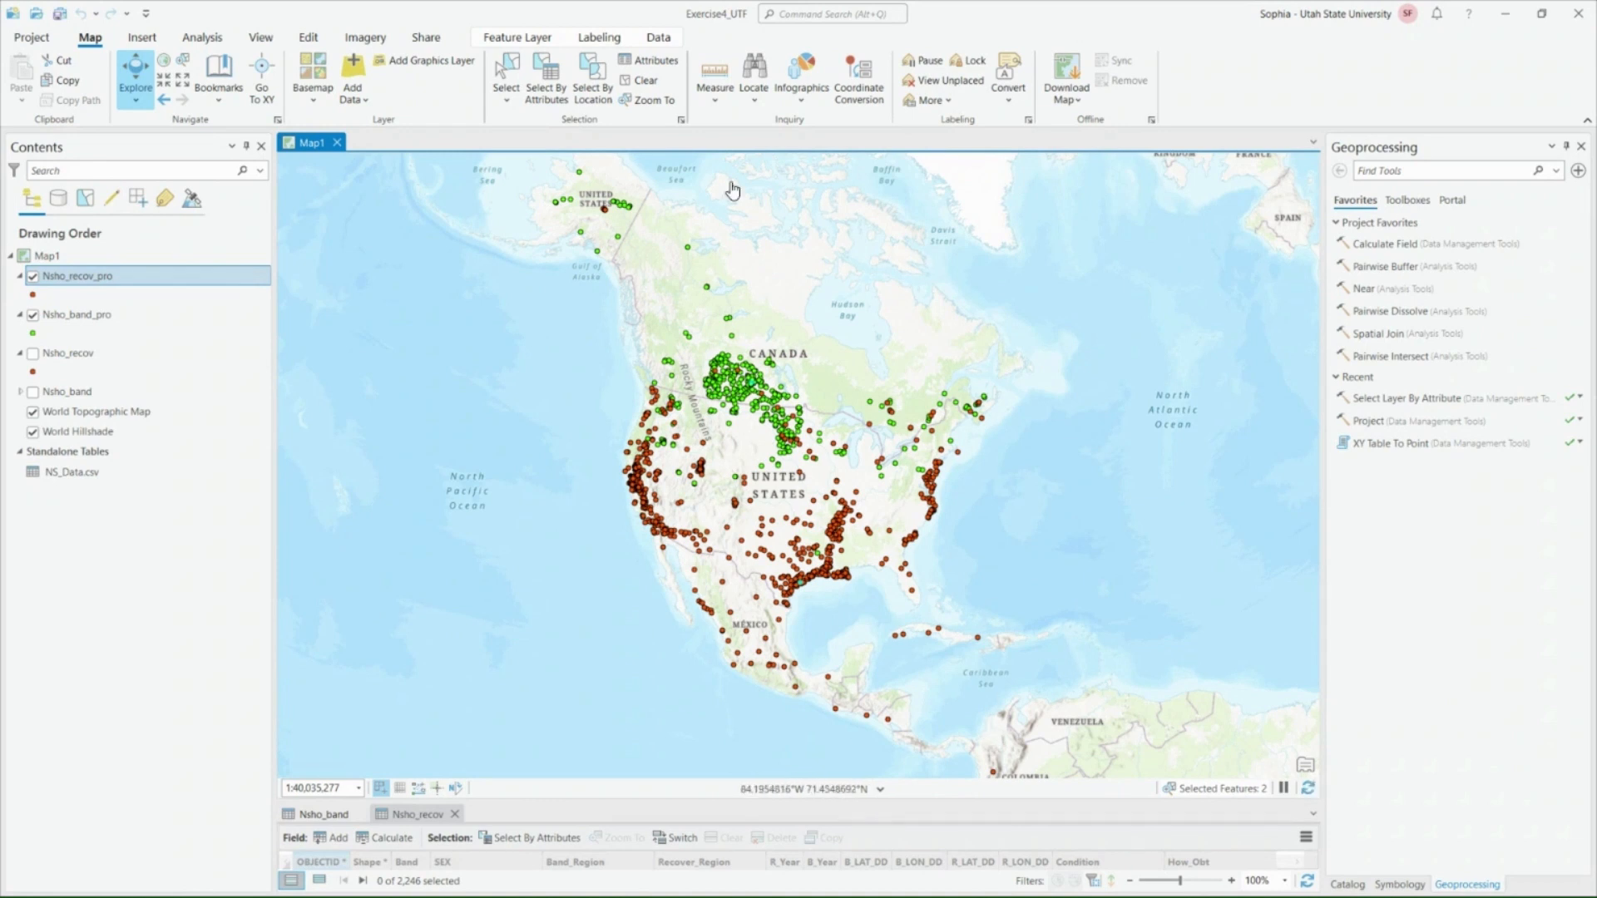
{"action": "left_click", "coordinate": [642, 80]}
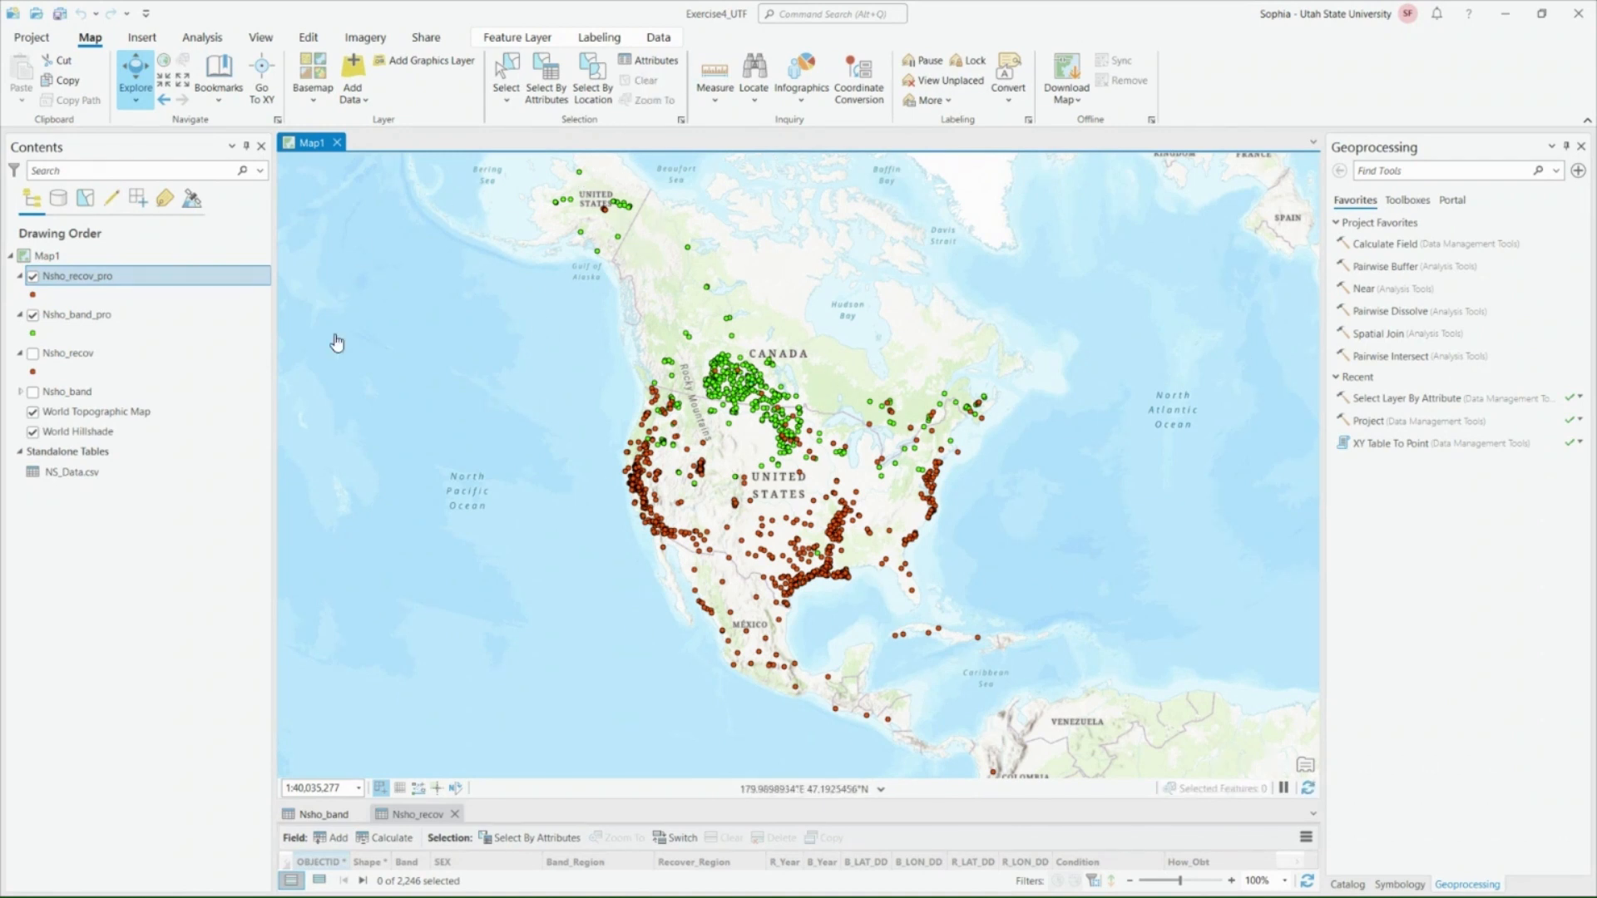
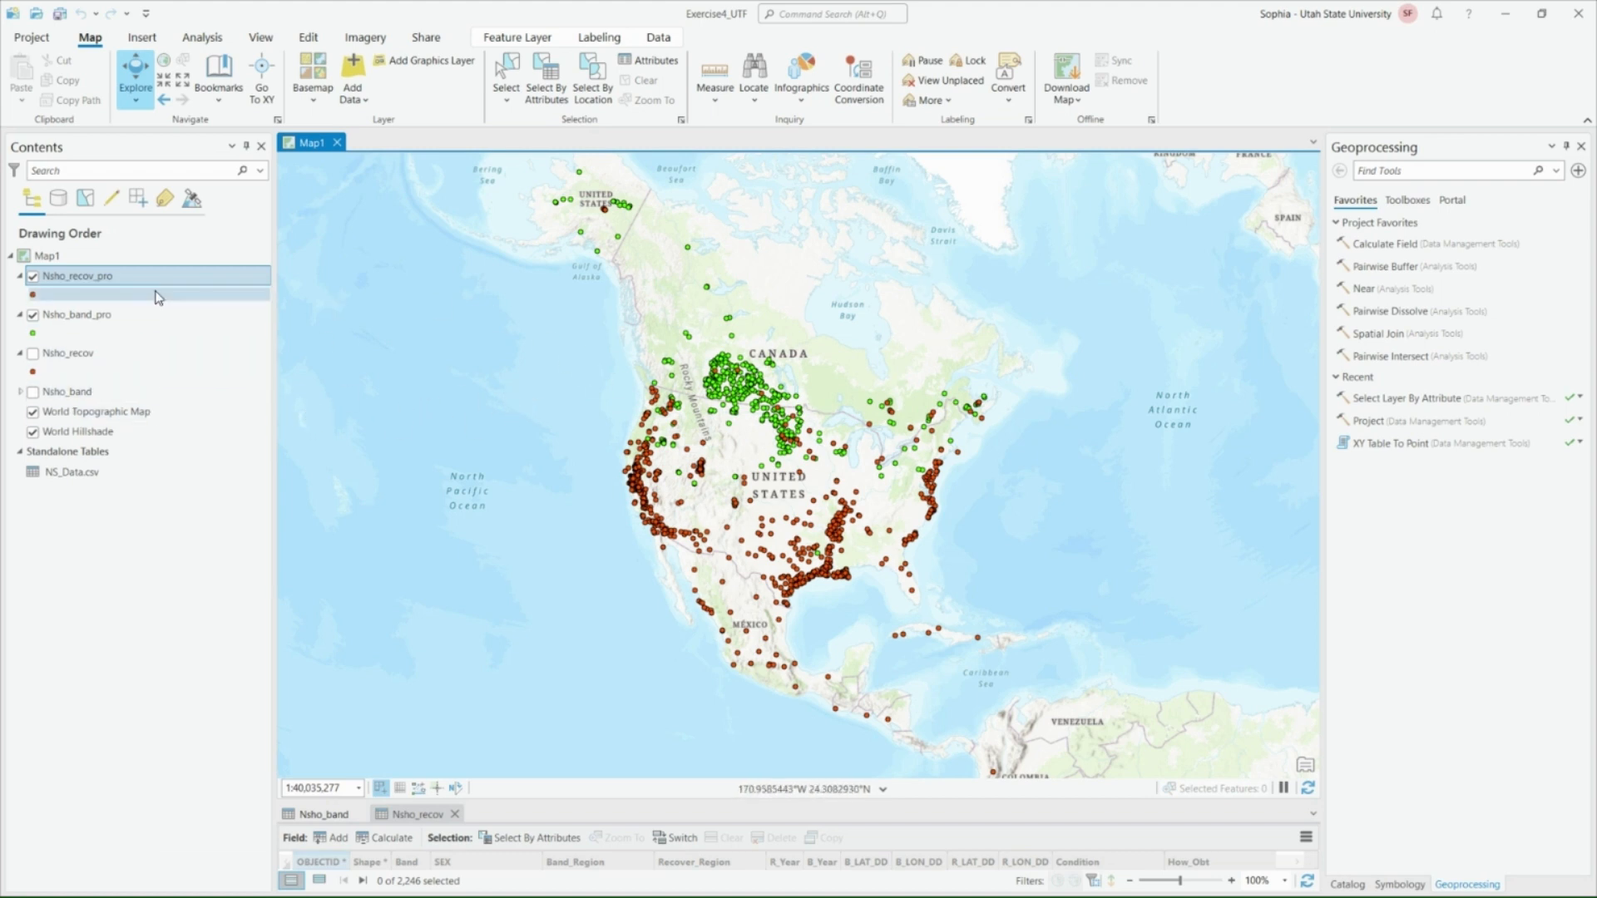
{"action": "left_click", "coordinate": [67, 257]}
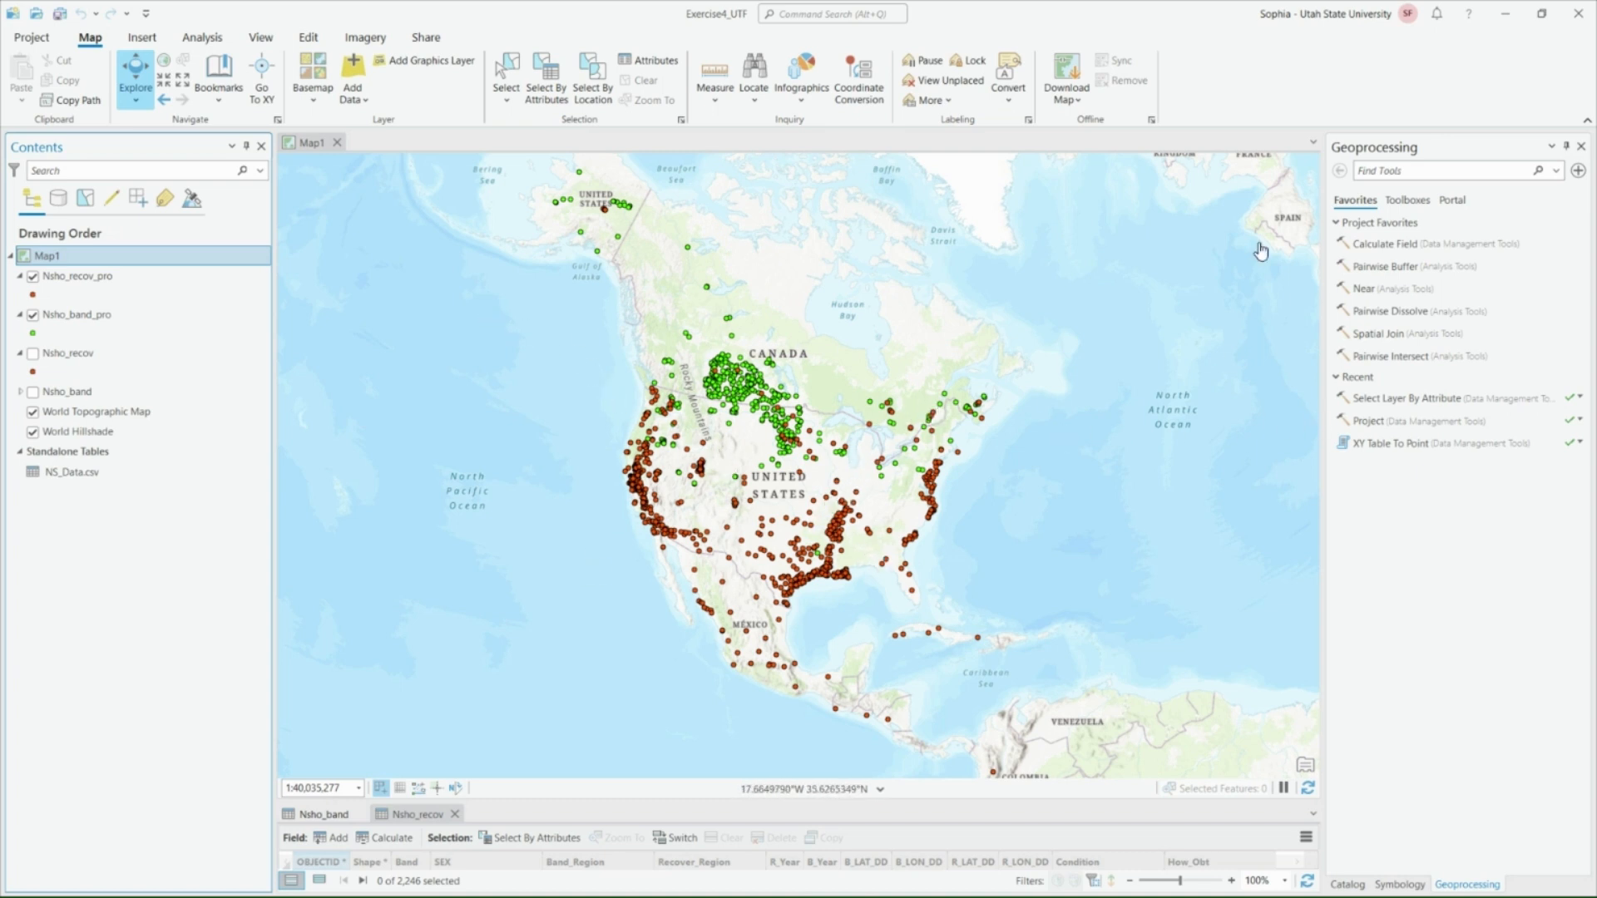
{"action": "right_click", "coordinate": [107, 255]}
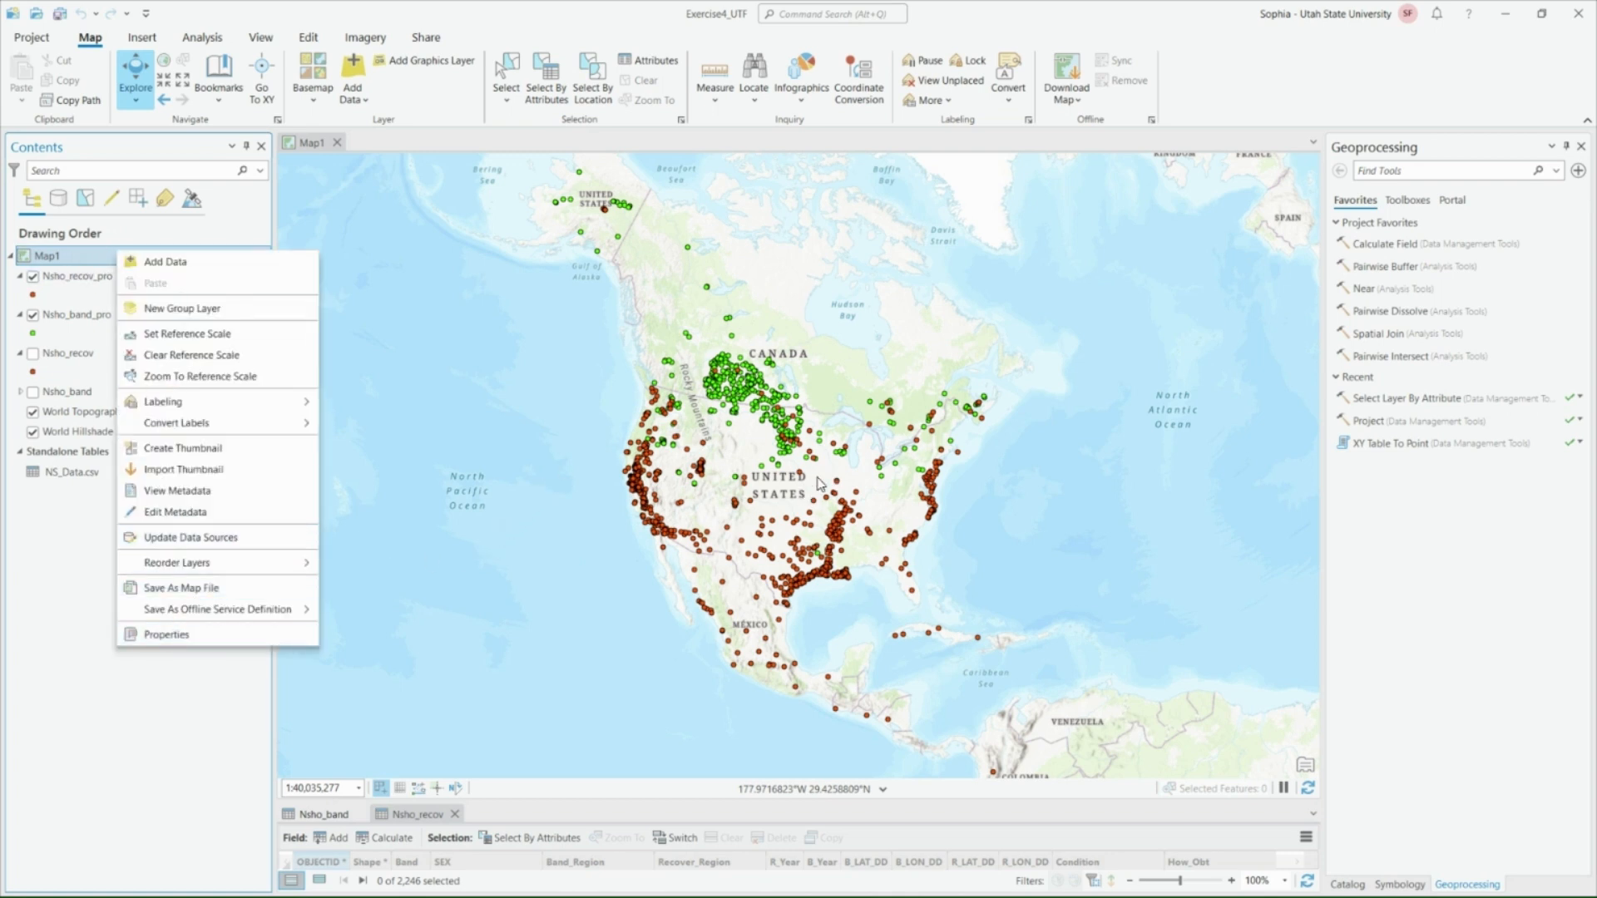
{"action": "left_click", "coordinate": [889, 503]}
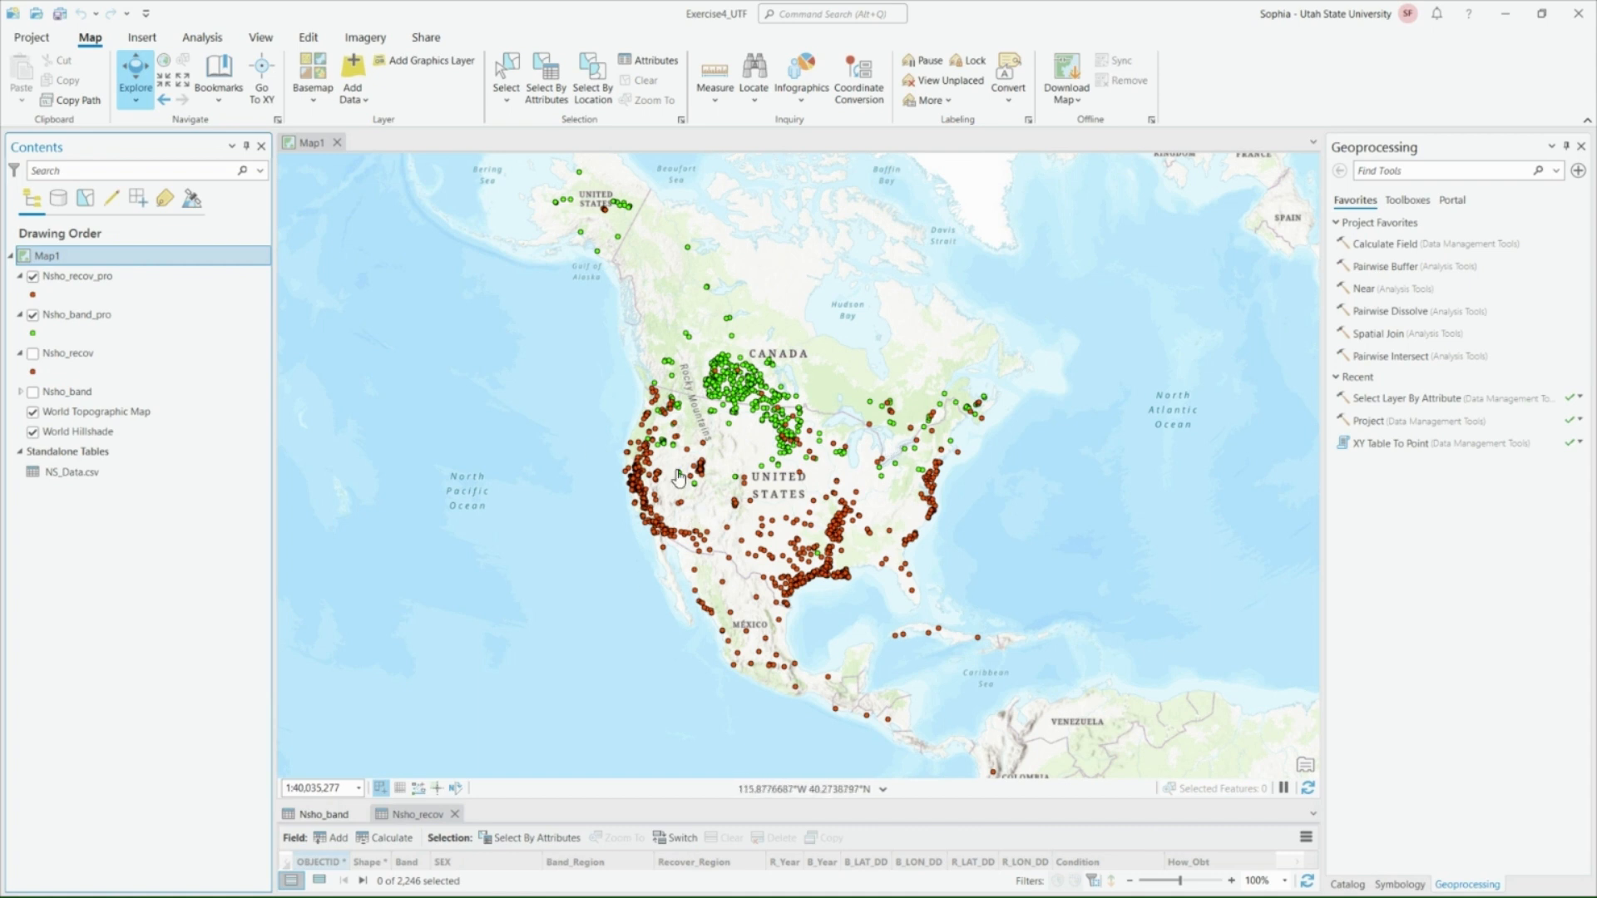